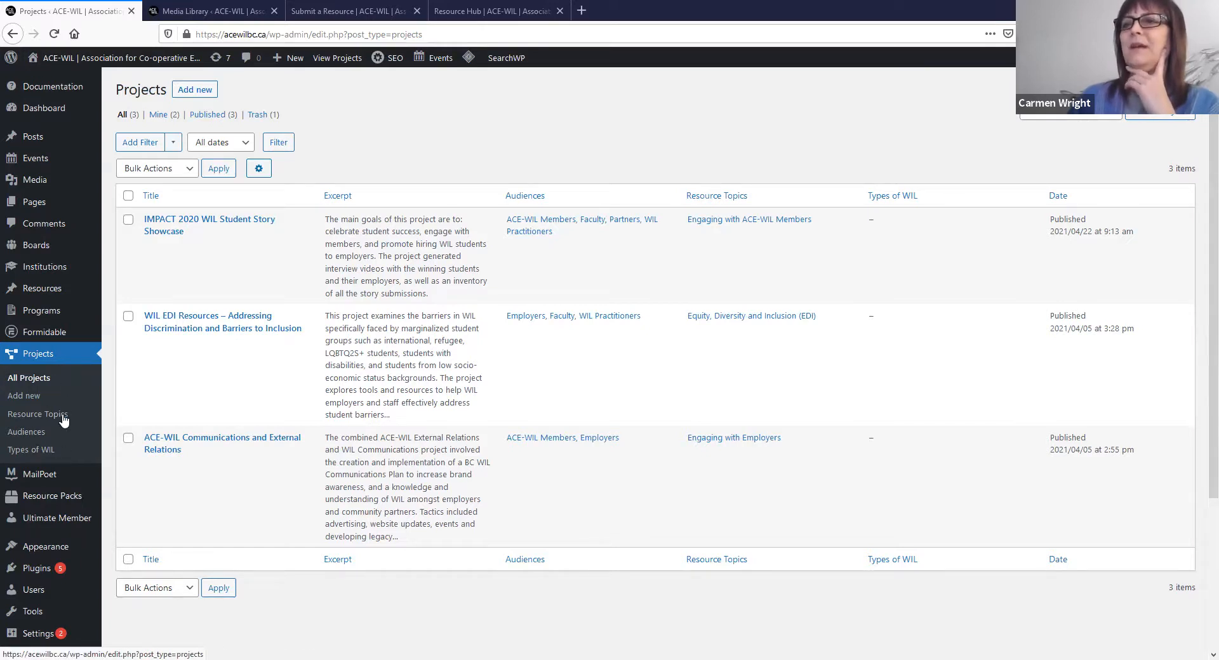
Step: View the list of all resource packs and the Formidable form entries
{"action": "mouse_move", "coordinate": [46, 508]}
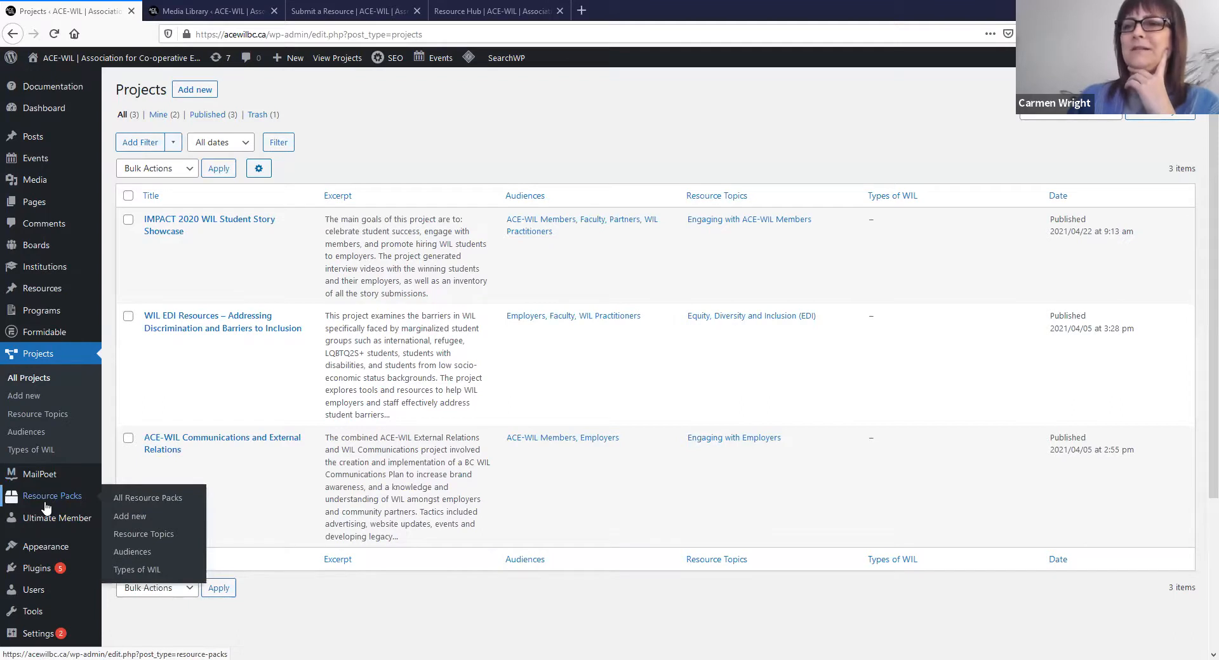
{"action": "left_click", "coordinate": [46, 508]}
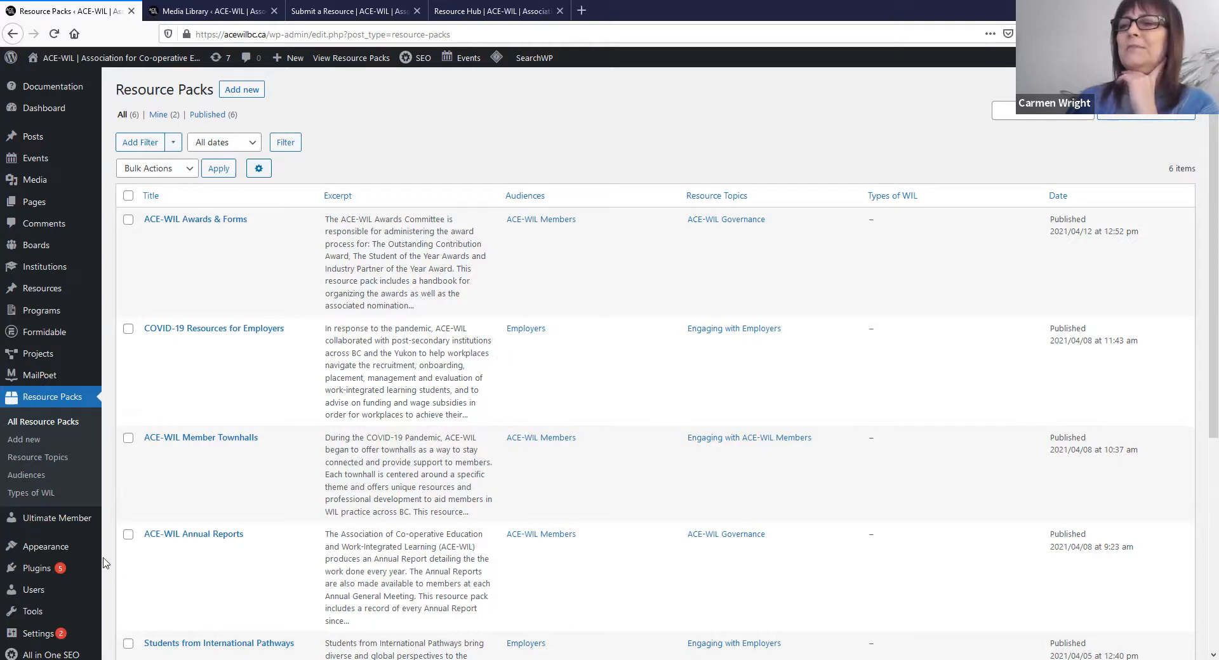
{"action": "mouse_move", "coordinate": [52, 335]}
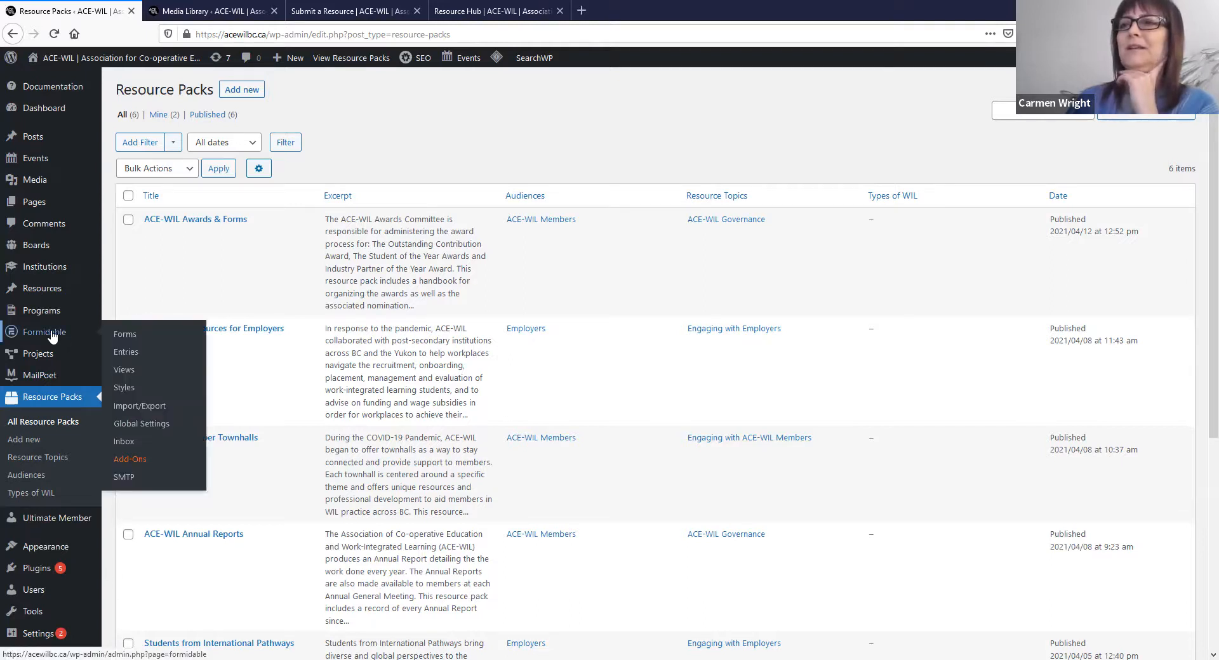
{"action": "left_click", "coordinate": [125, 353]}
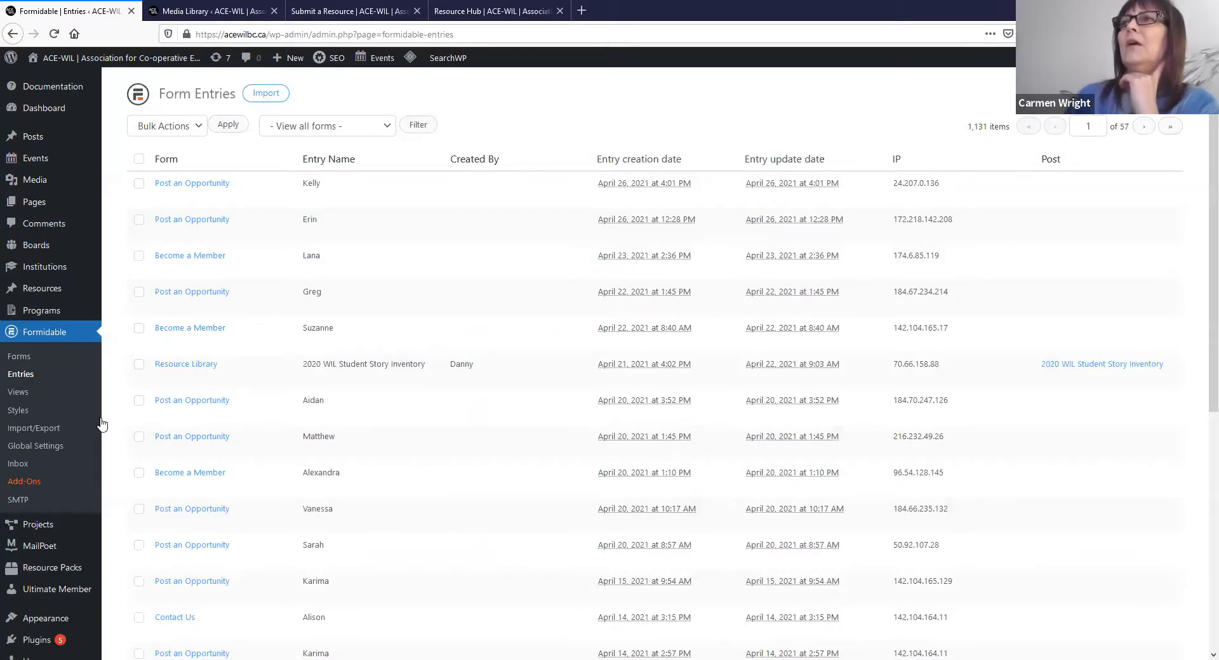
Step: Open the site documentation and read the help topic Institutions, Programs, Program Categories
{"action": "left_click", "coordinate": [50, 87]}
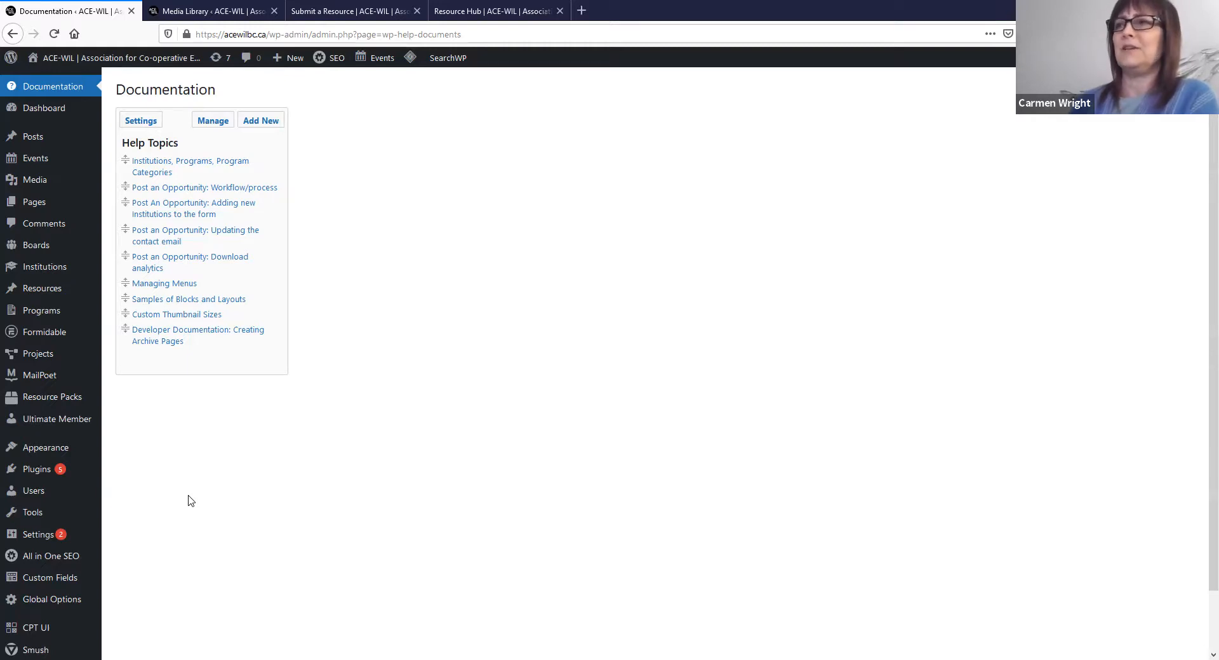
{"action": "left_click", "coordinate": [261, 125]}
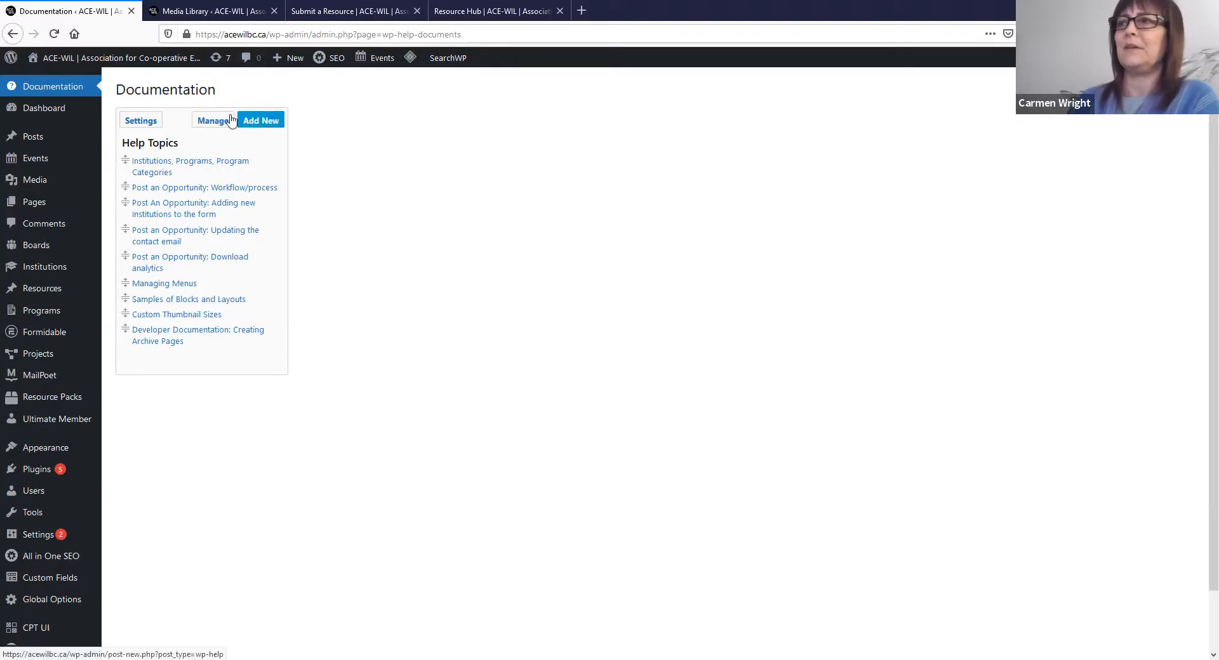
{"action": "left_click", "coordinate": [181, 166]}
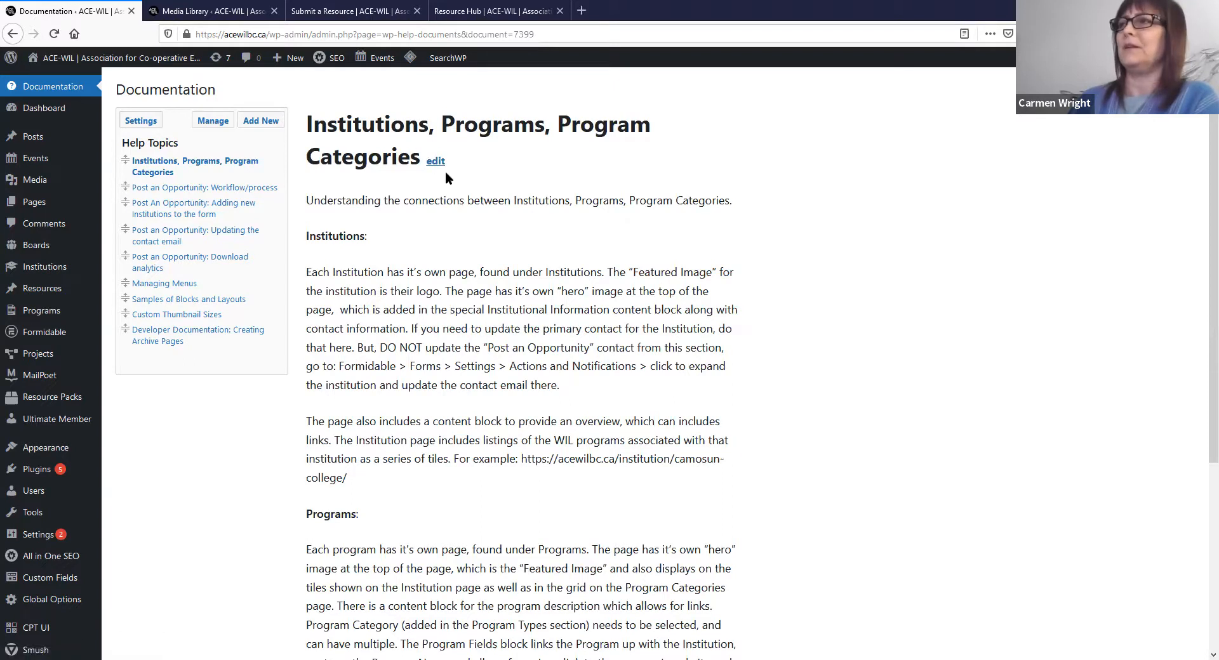
{"action": "scroll", "coordinate": [467, 571], "scroll_direction": "down", "scroll_amount": 1}
{"action": "scroll", "coordinate": [568, 622], "scroll_direction": "up", "scroll_amount": 1}
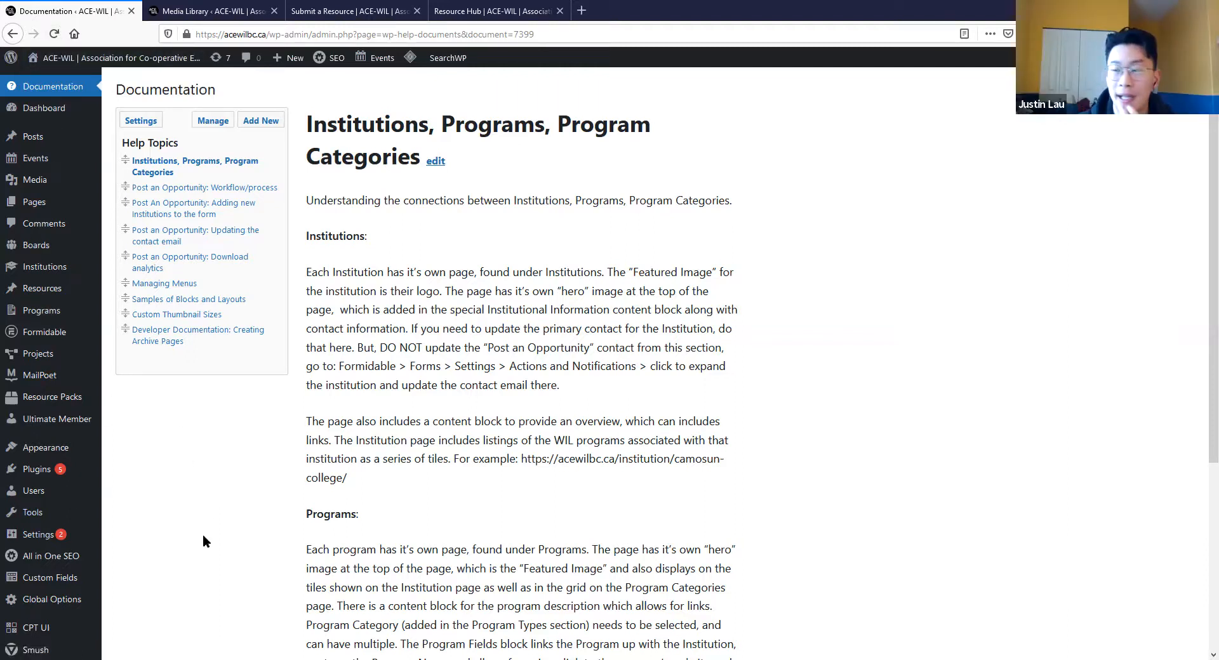
Step: Open the public ACE-WIL site in a new tab, view the Member Portal links and go to the Resource Library page
{"action": "left_click", "coordinate": [582, 9]}
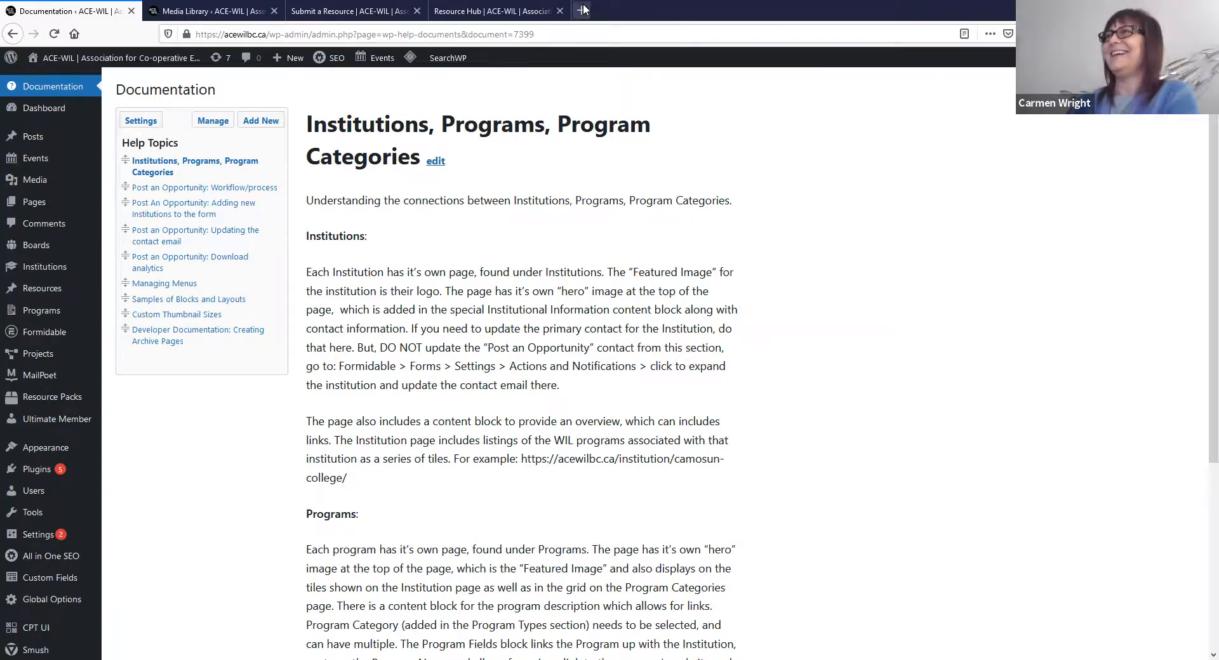
{"action": "left_click", "coordinate": [647, 236]}
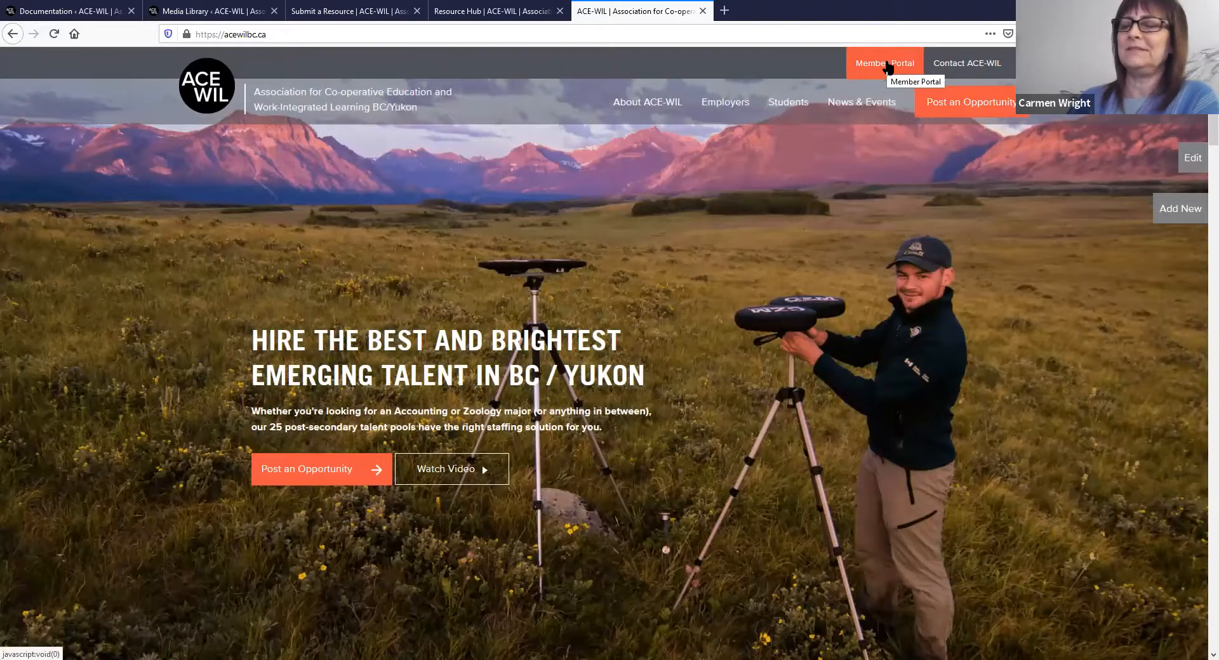
{"action": "left_click", "coordinate": [887, 66]}
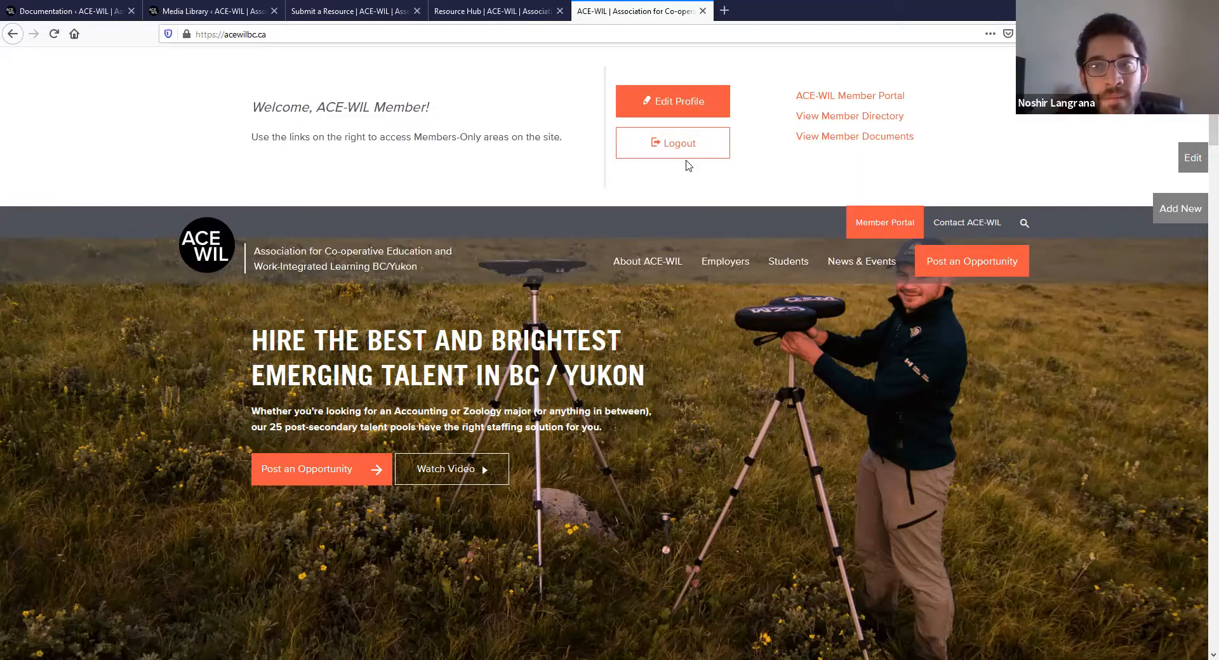
{"action": "left_click", "coordinate": [872, 141]}
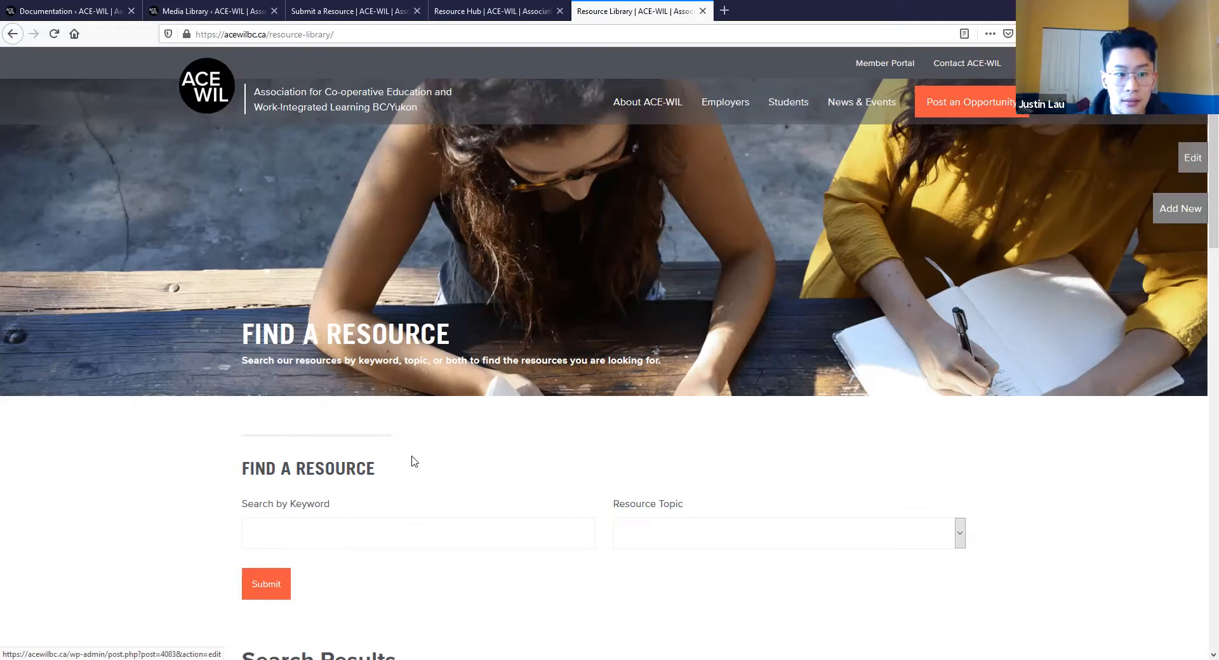
Step: Open the Resource Library page in the WordPress page editor and look over the admin sections
{"action": "mouse_move", "coordinate": [643, 102]}
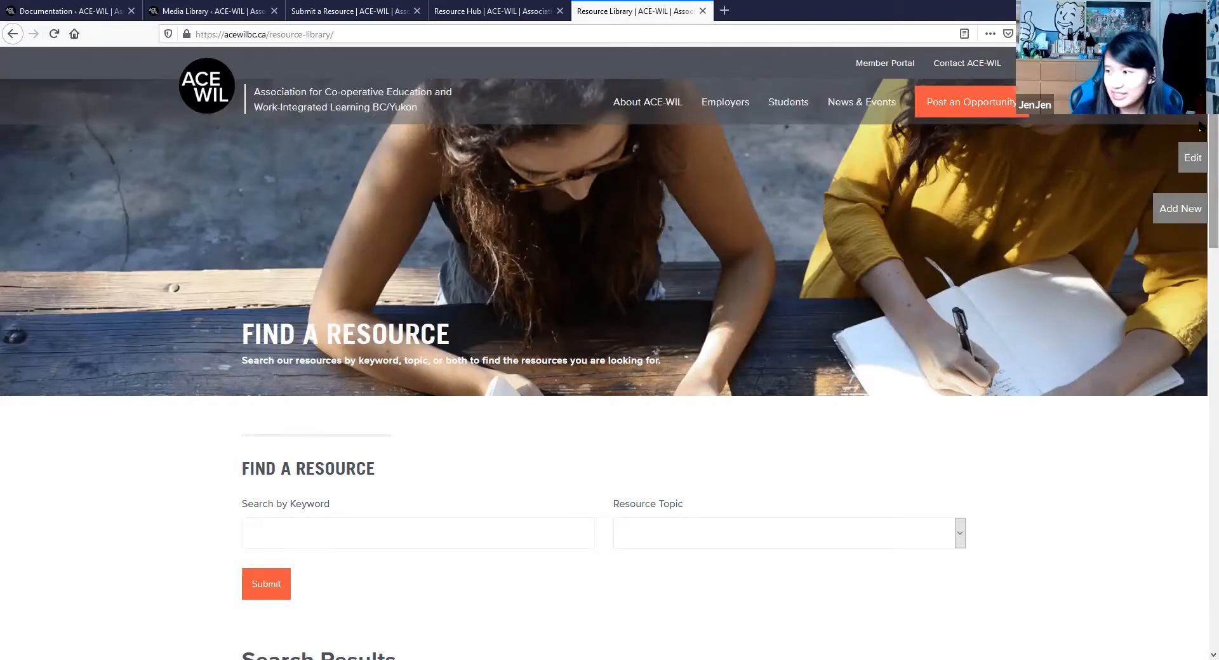
{"action": "left_click", "coordinate": [1192, 157]}
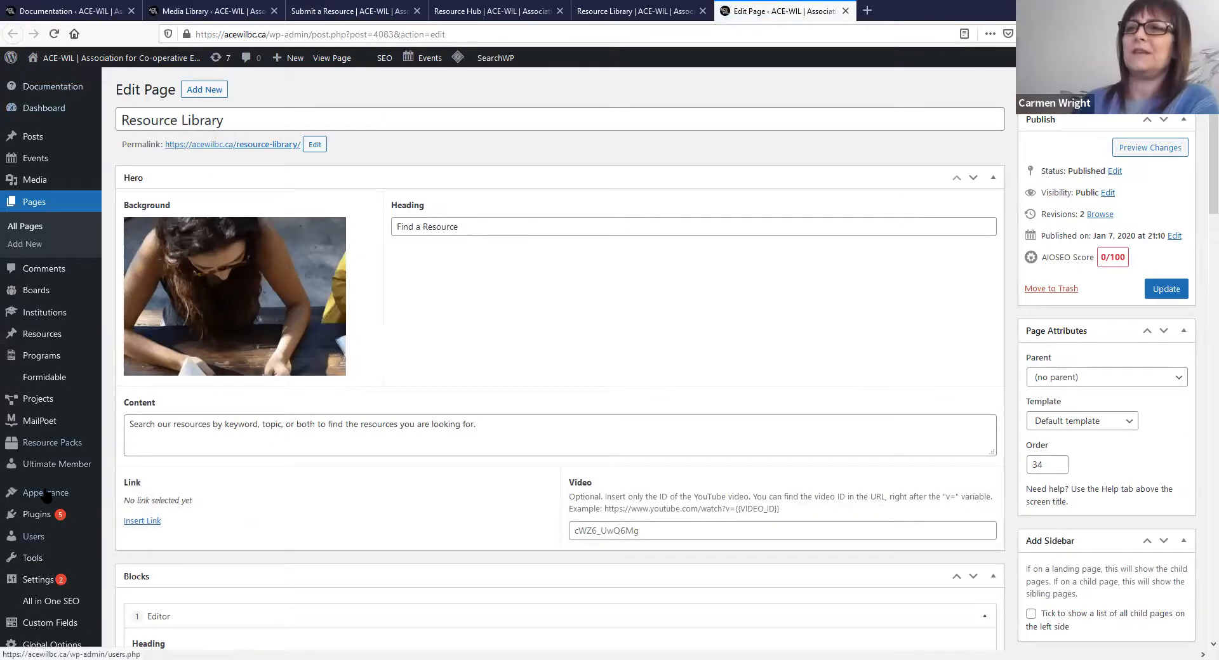
{"action": "mouse_move", "coordinate": [69, 604]}
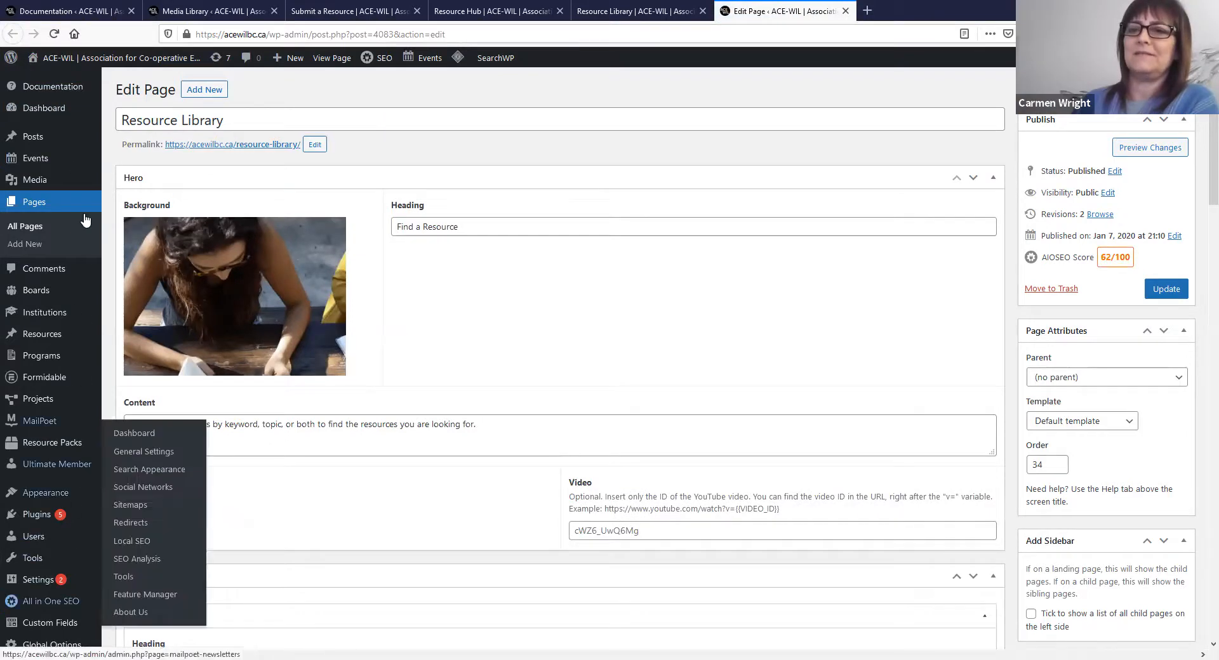
{"action": "mouse_move", "coordinate": [60, 170]}
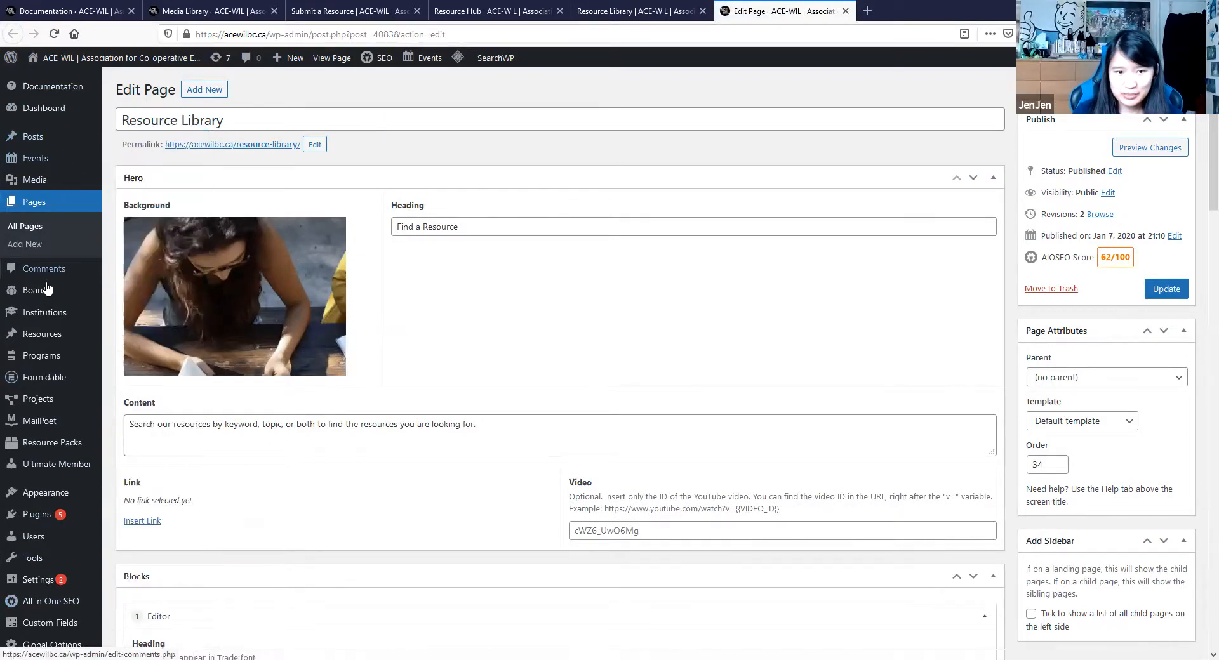
{"action": "mouse_move", "coordinate": [45, 406]}
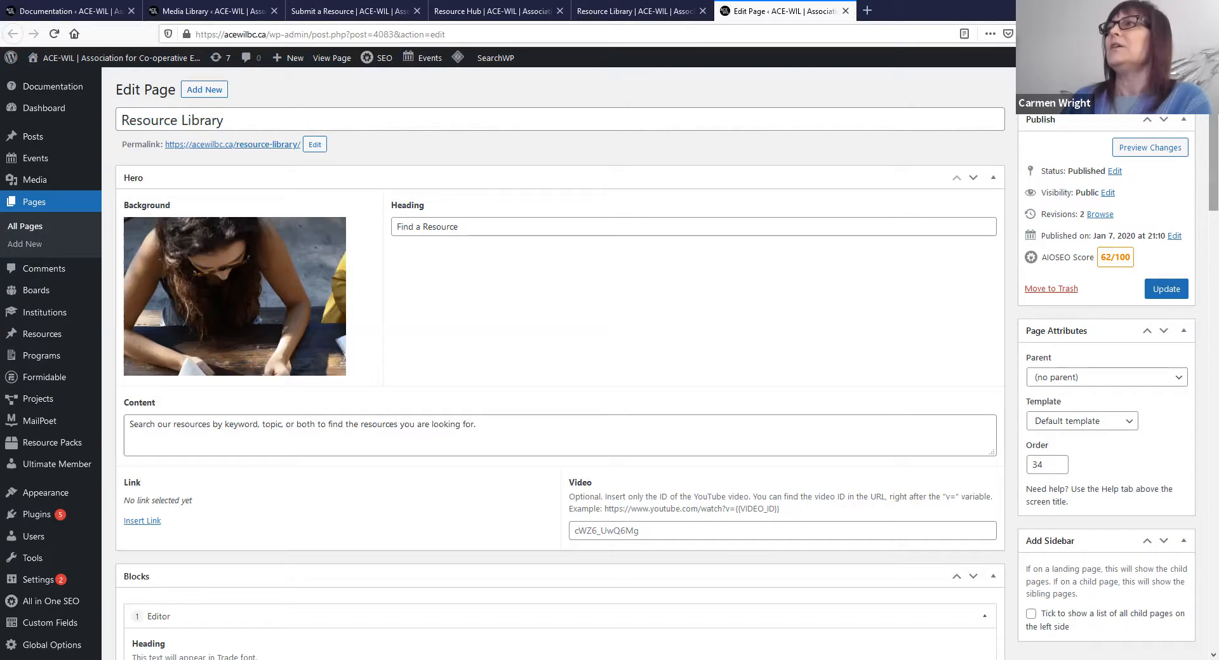
Step: Close the public Resource Library page and switch to the Submit a Resource page
{"action": "left_click", "coordinate": [626, 13]}
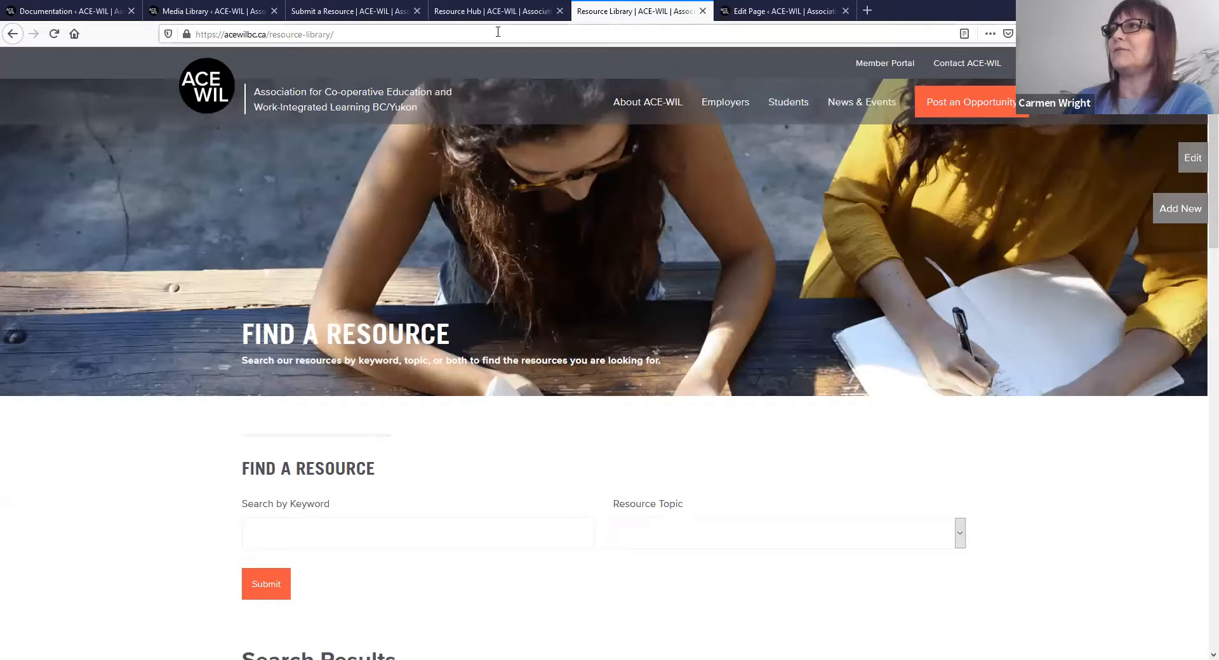
{"action": "left_click", "coordinate": [702, 12]}
{"action": "left_click", "coordinate": [367, 13]}
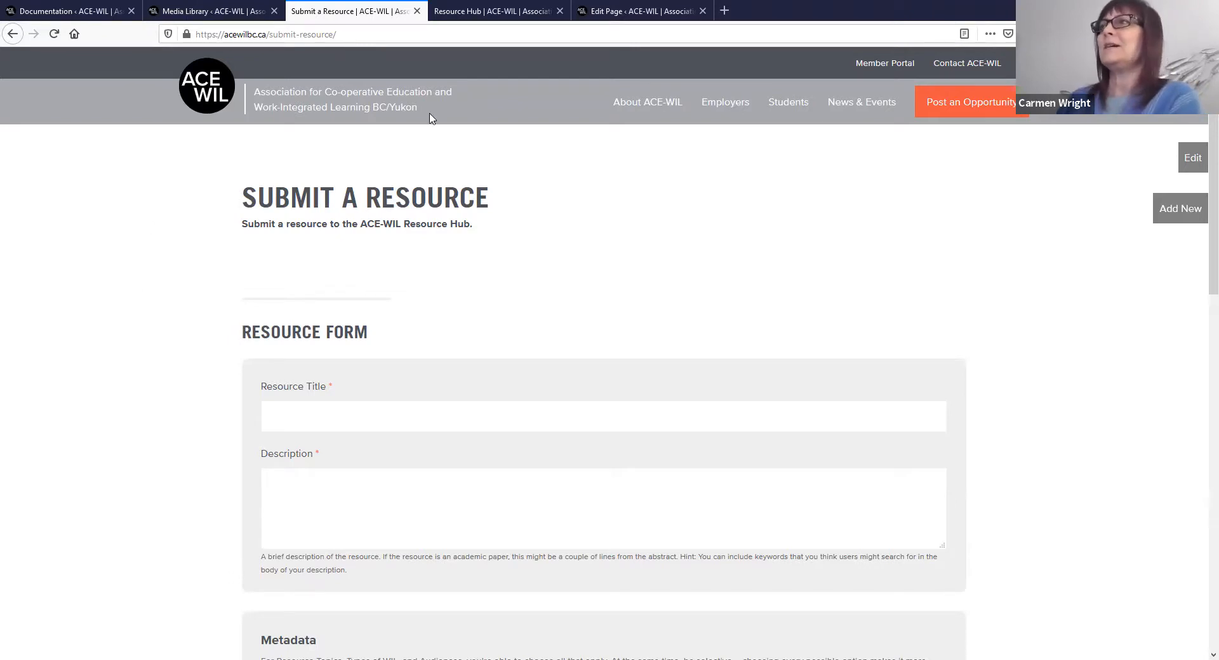
Step: Open the Students from International Pathways resource pack from the Resource Hub
{"action": "left_click", "coordinate": [496, 18]}
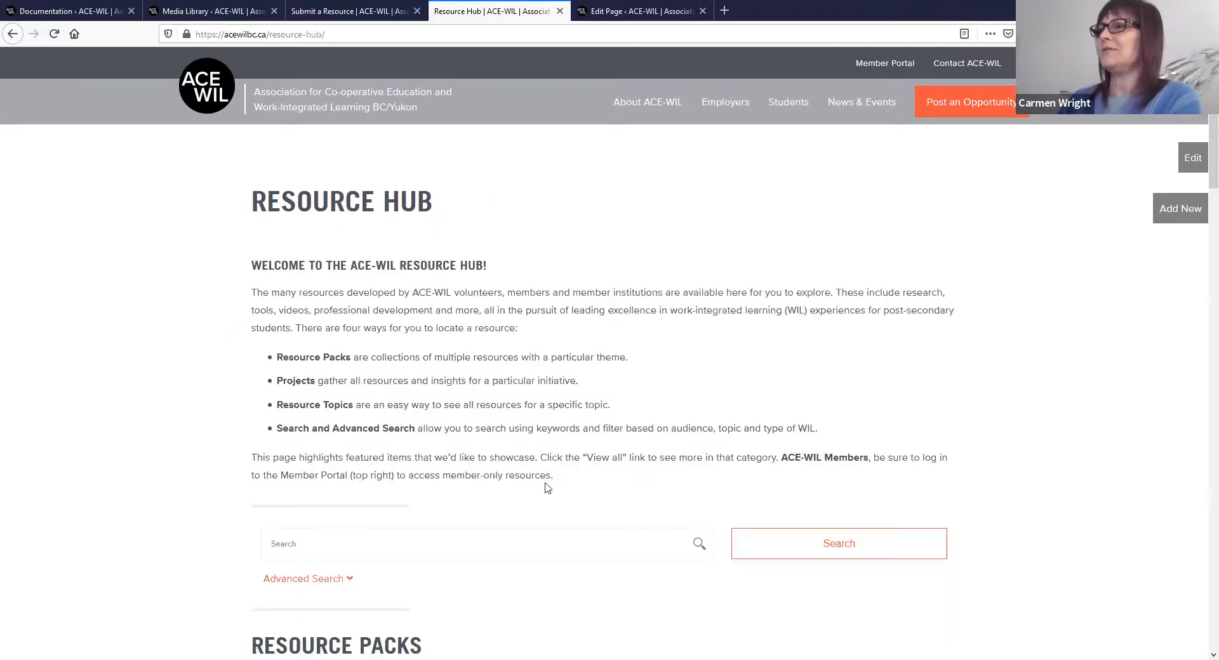
{"action": "scroll", "coordinate": [544, 485], "scroll_direction": "down", "scroll_amount": 5}
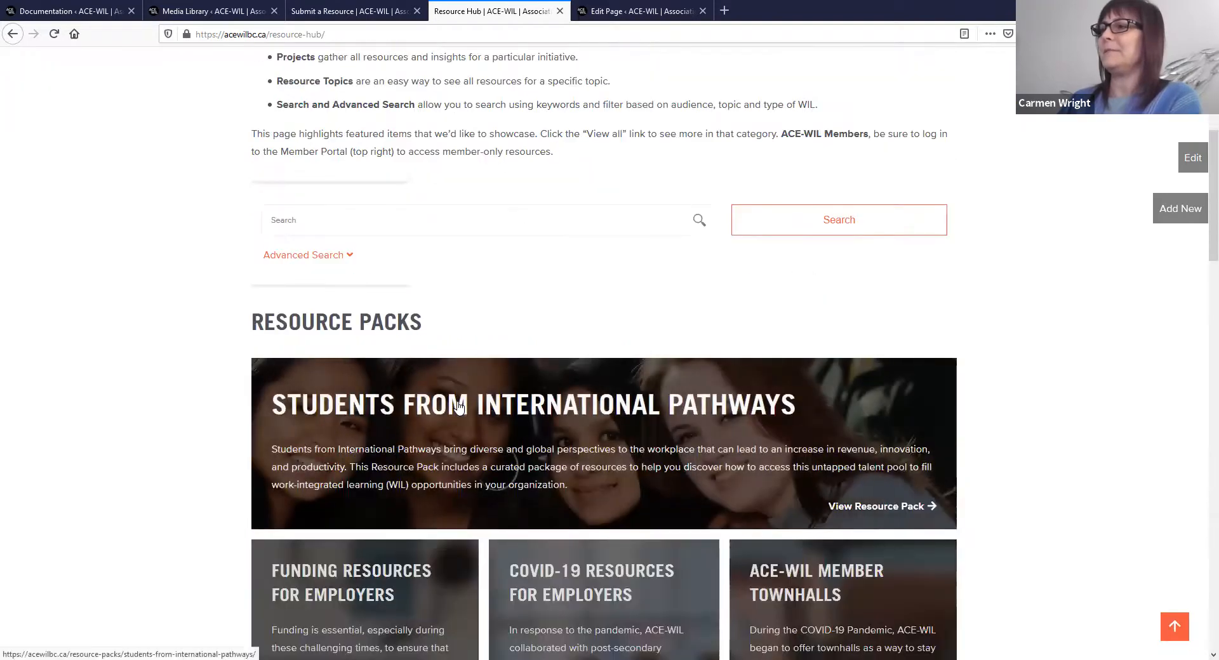
{"action": "left_click", "coordinate": [458, 406]}
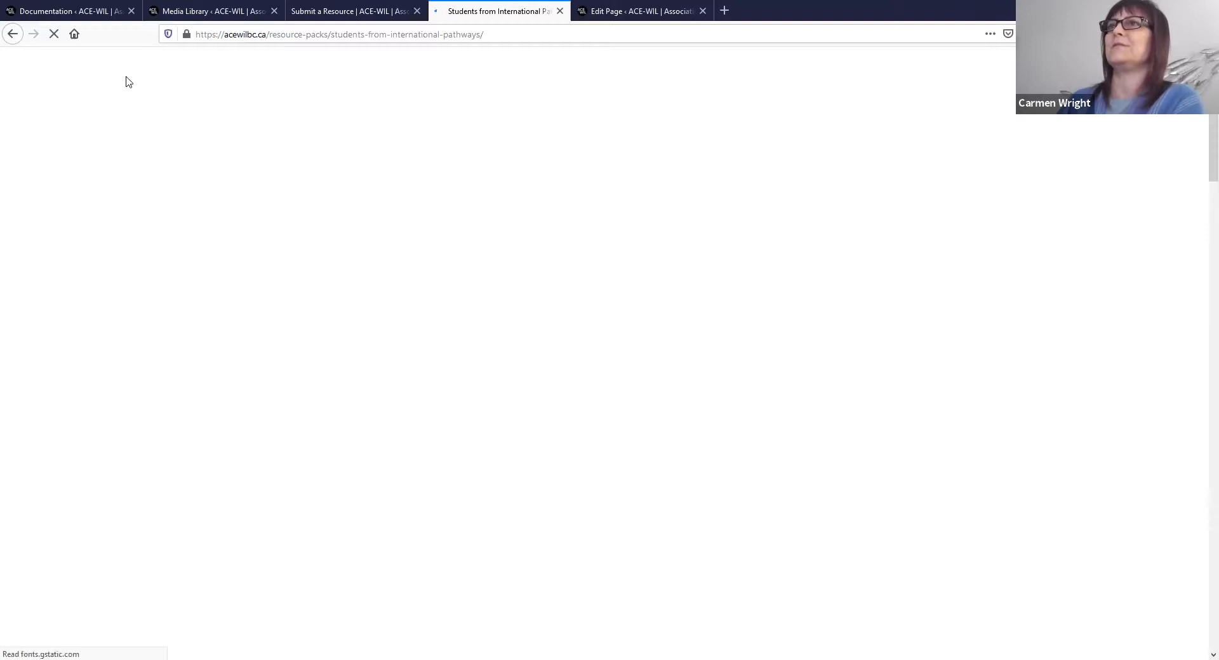
{"action": "left_click", "coordinate": [12, 34]}
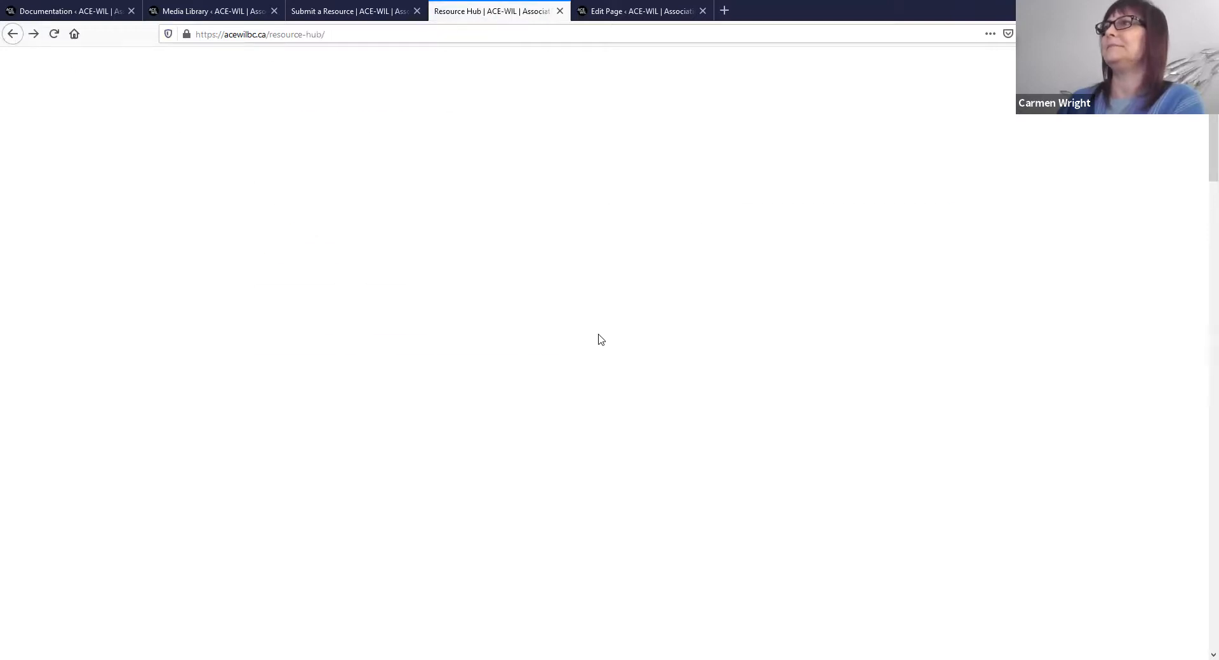
{"action": "left_click", "coordinate": [407, 439]}
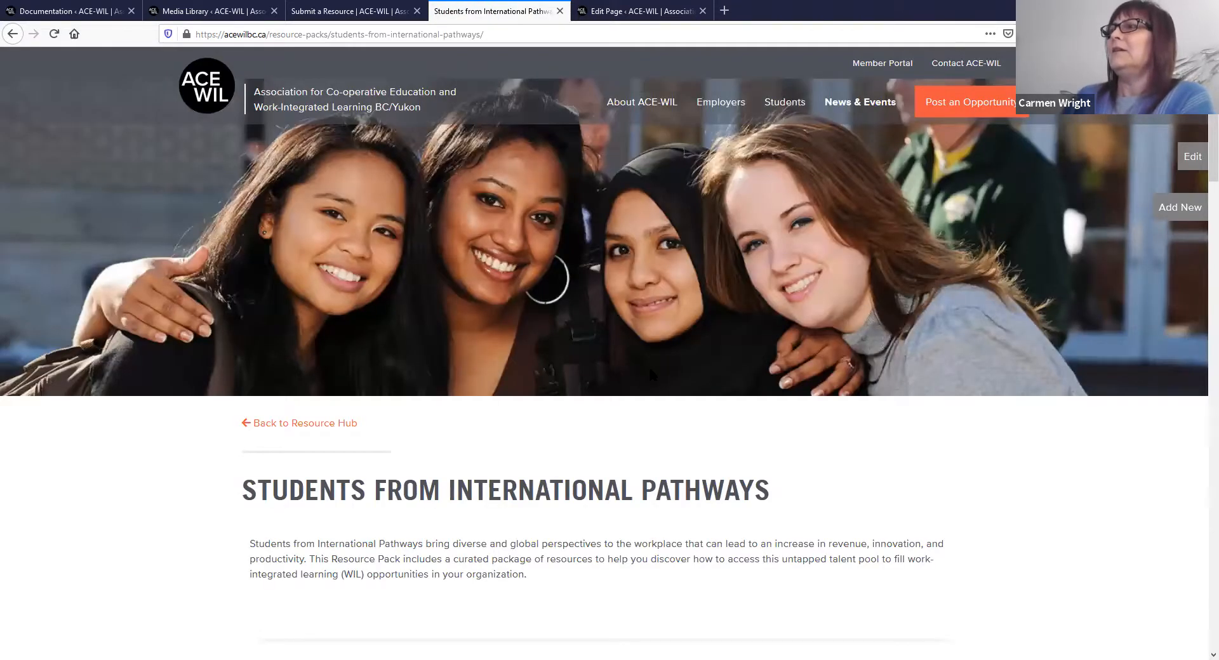
Step: Open the Diversity and Inclusion (D&I) Toolkit for Employers and Hiring Managers resource from the resource pack
{"action": "scroll", "coordinate": [649, 373], "scroll_direction": "down", "scroll_amount": 15}
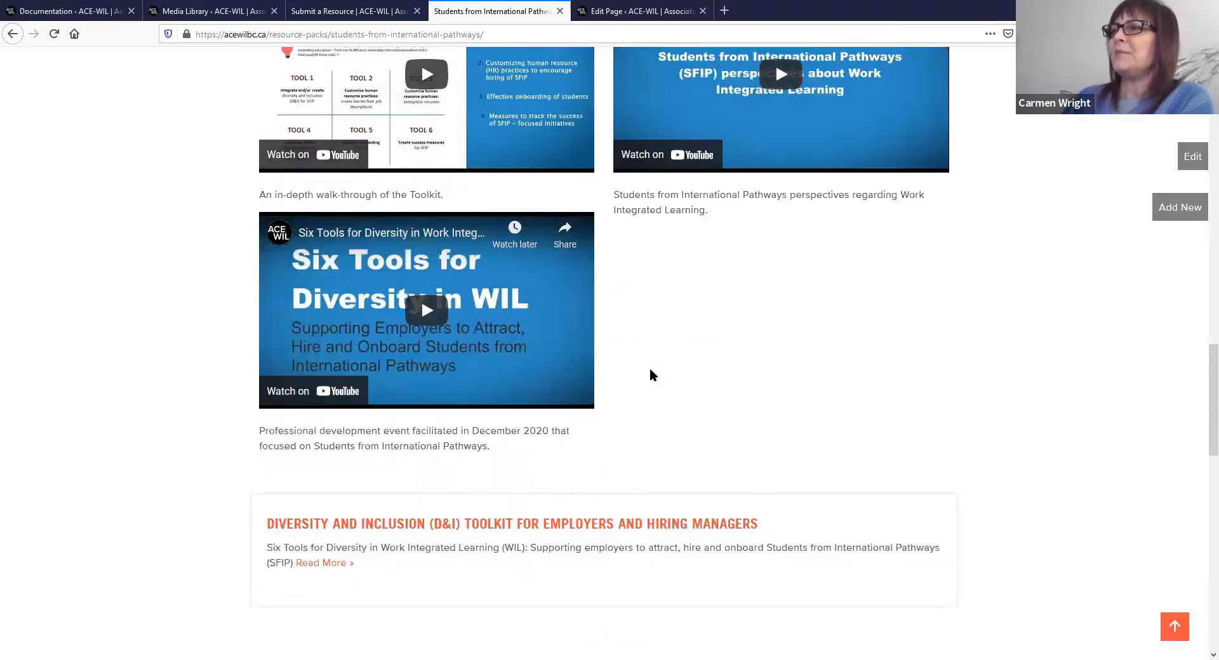
{"action": "scroll", "coordinate": [649, 370], "scroll_direction": "down", "scroll_amount": 4}
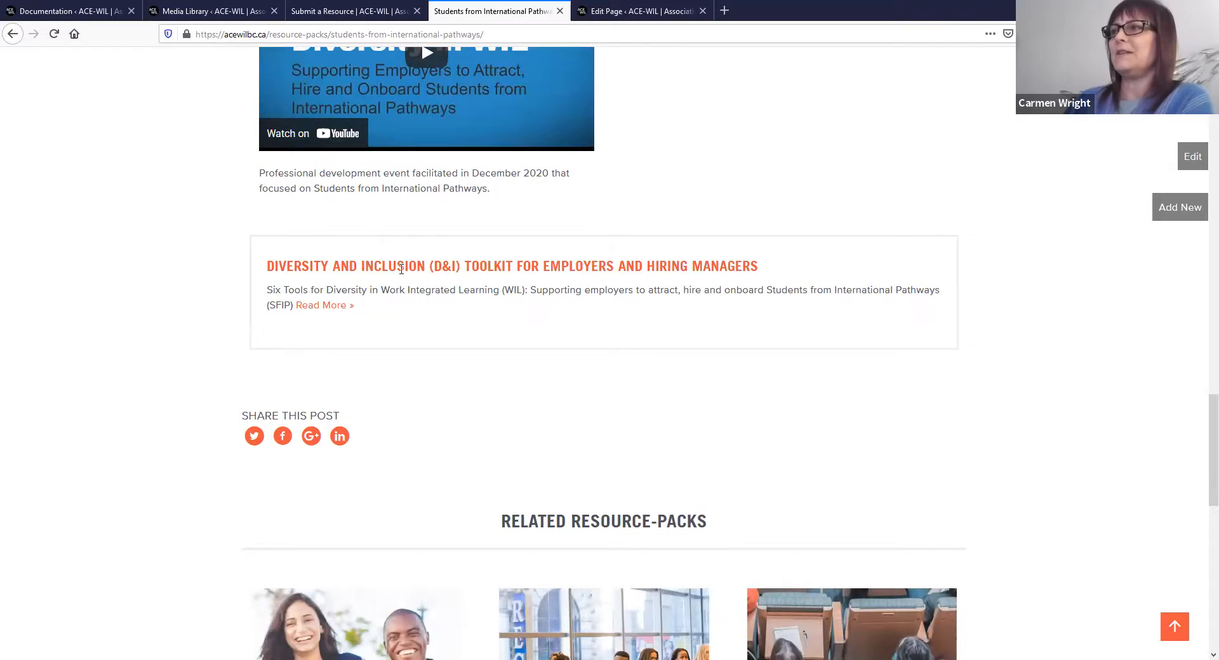
{"action": "left_click", "coordinate": [322, 306]}
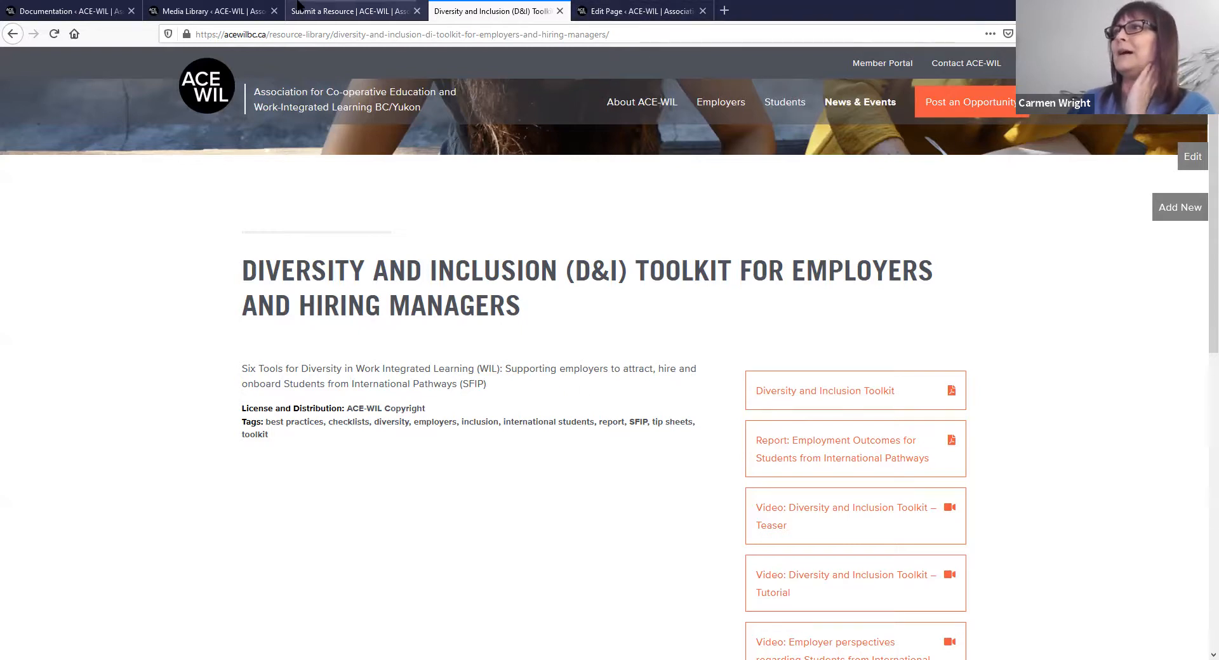
Step: Fill in the Submit a Resource form with the title "Fake resource" and the description "Fake description"
{"action": "left_click", "coordinate": [318, 10]}
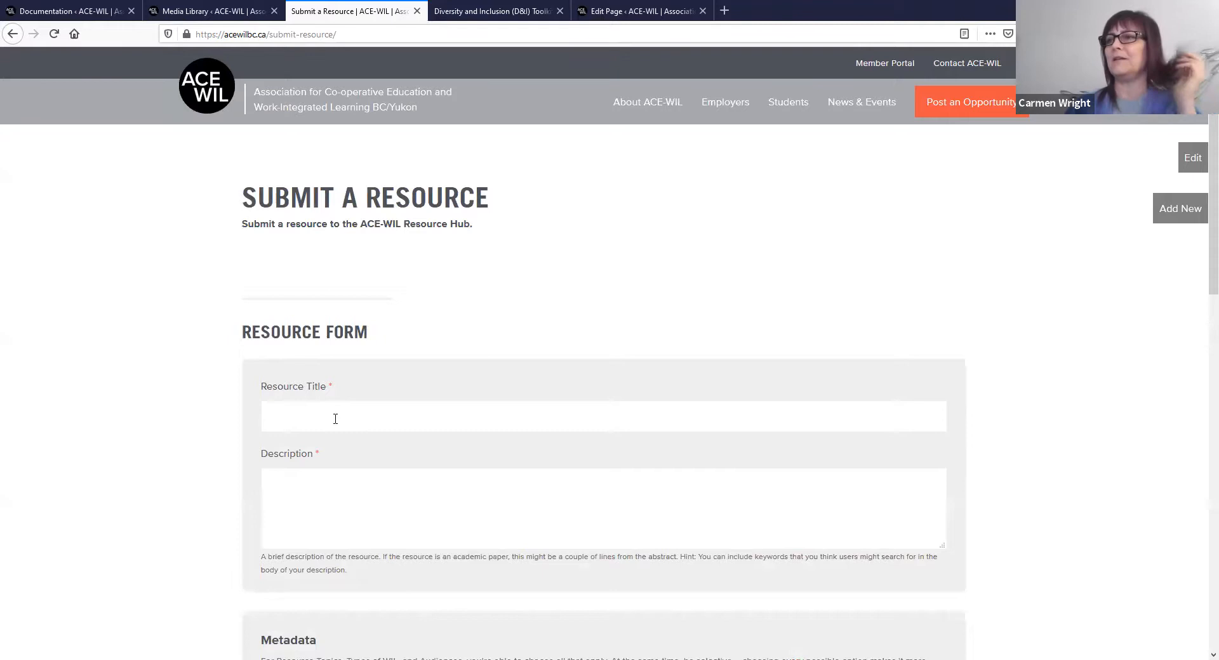
{"action": "left_click", "coordinate": [306, 414]}
{"action": "type", "text": "Fake resource"}
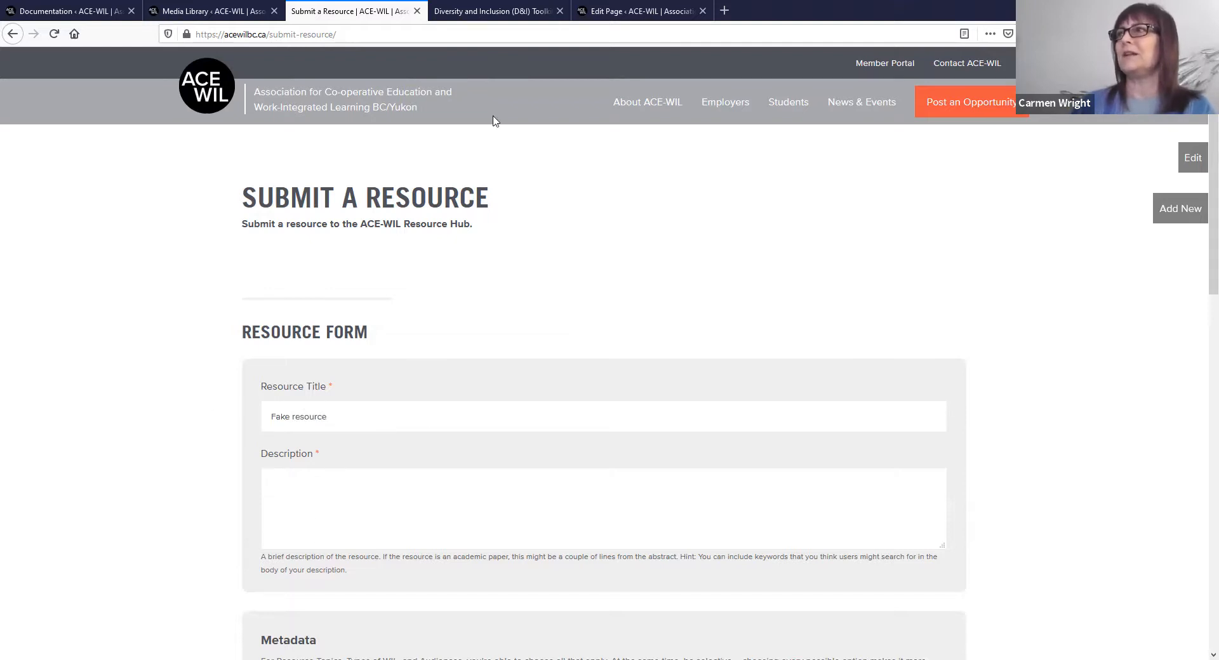
{"action": "left_click", "coordinate": [512, 11]}
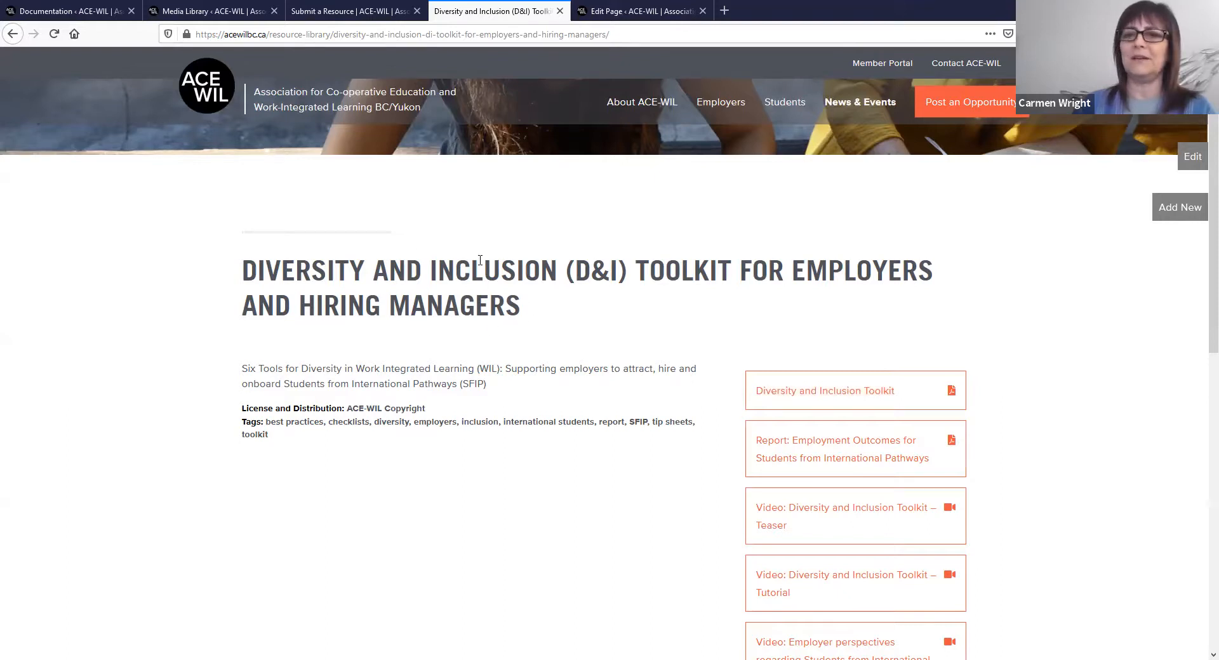
{"action": "left_click", "coordinate": [338, 14]}
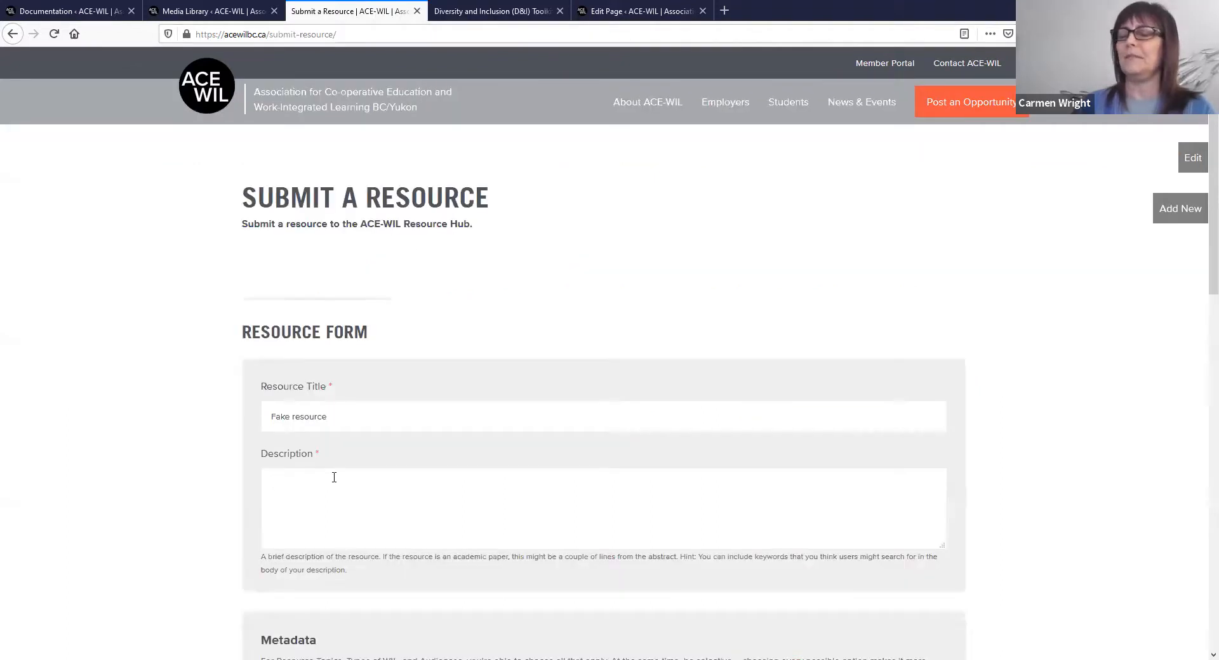
{"action": "type", "text": "Fake des"}
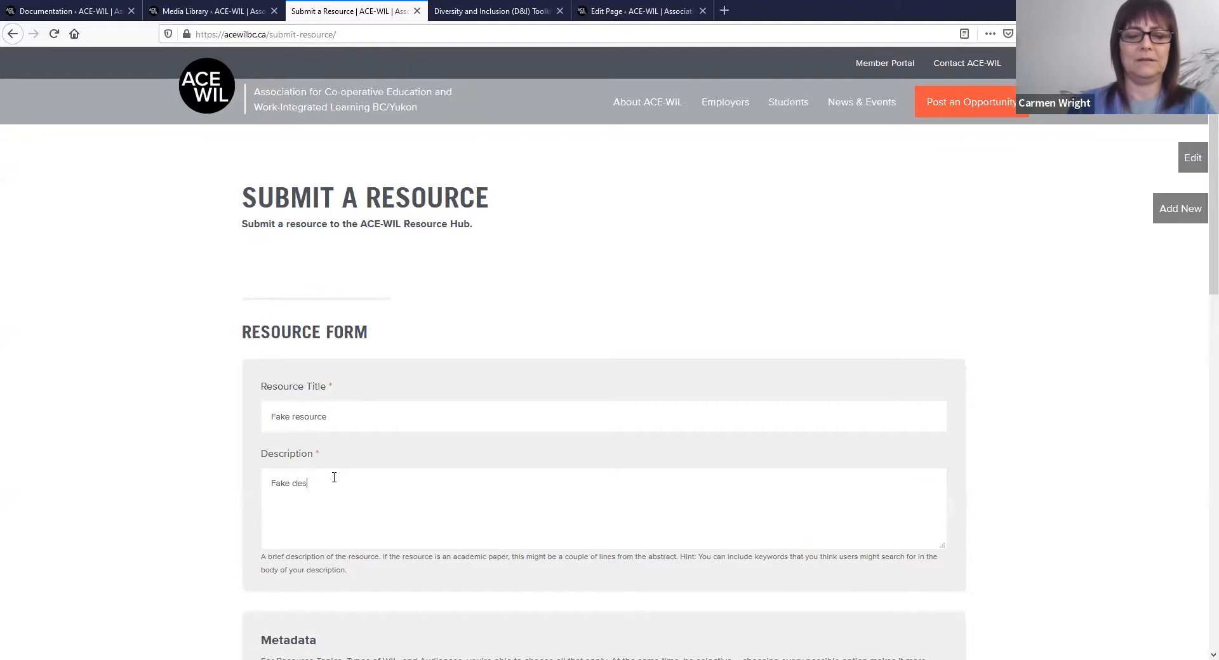
{"action": "type", "text": "cription"}
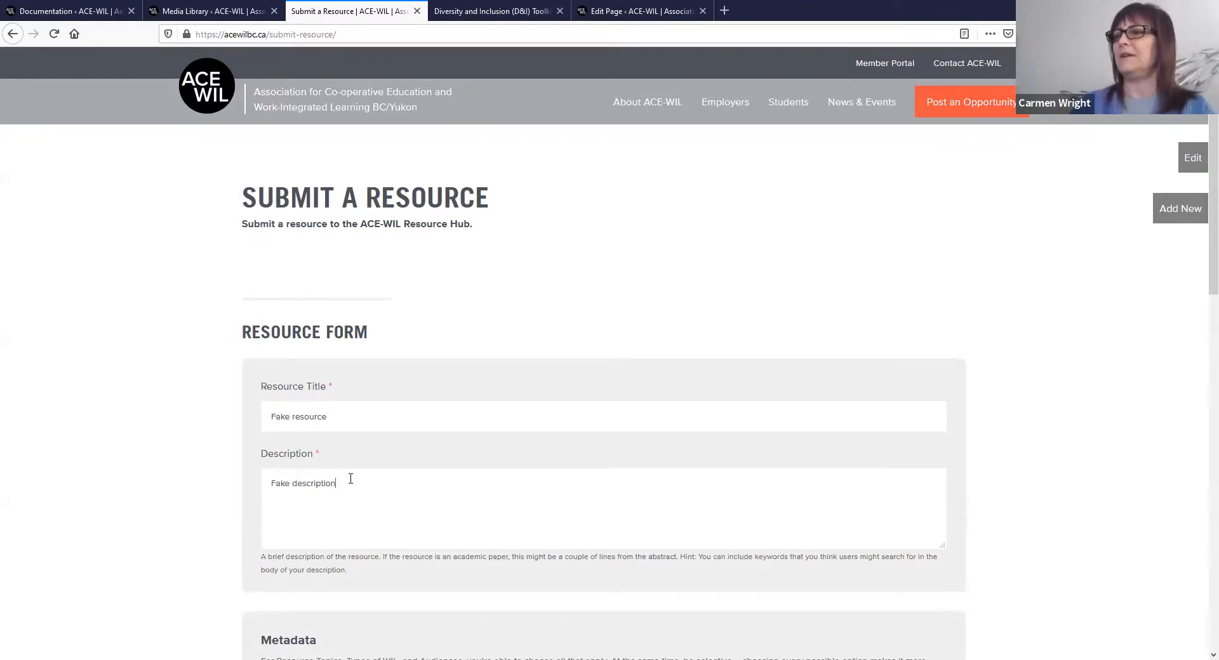
Step: Set the form's metadata to the Students audience, the Engaging with Students topic and the Internship type of WIL
{"action": "scroll", "coordinate": [371, 484], "scroll_direction": "down", "scroll_amount": 3}
{"action": "scroll", "coordinate": [371, 483], "scroll_direction": "down", "scroll_amount": 2}
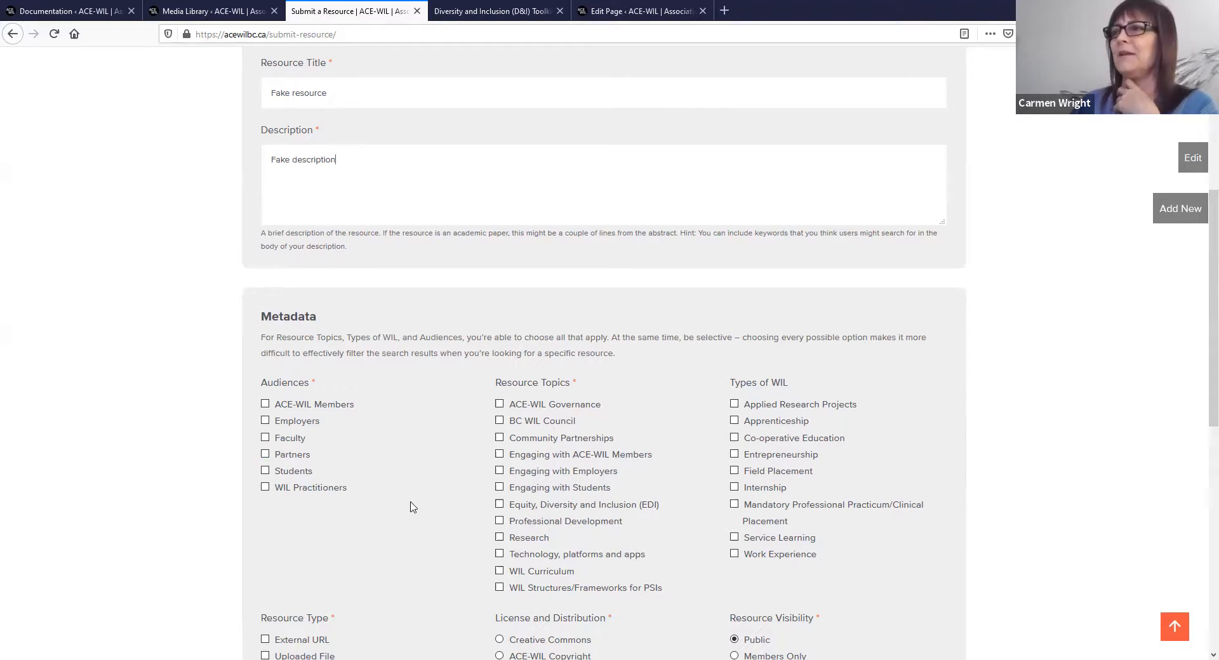
{"action": "scroll", "coordinate": [411, 501], "scroll_direction": "down", "scroll_amount": 3}
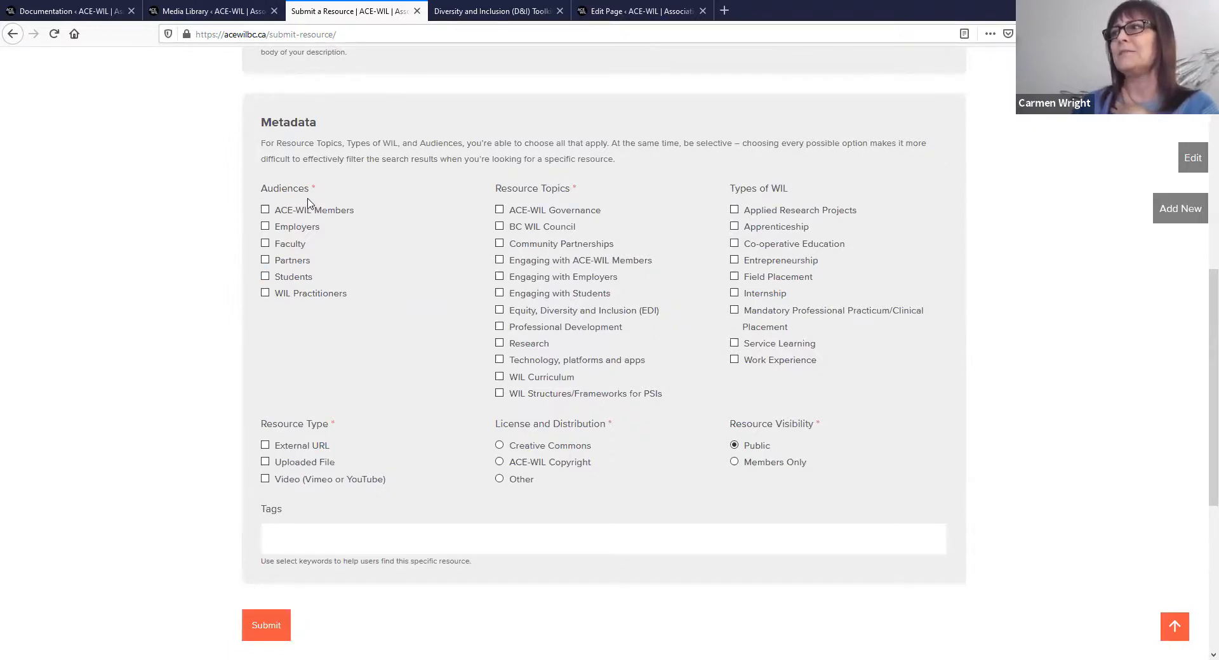
{"action": "left_click", "coordinate": [265, 278]}
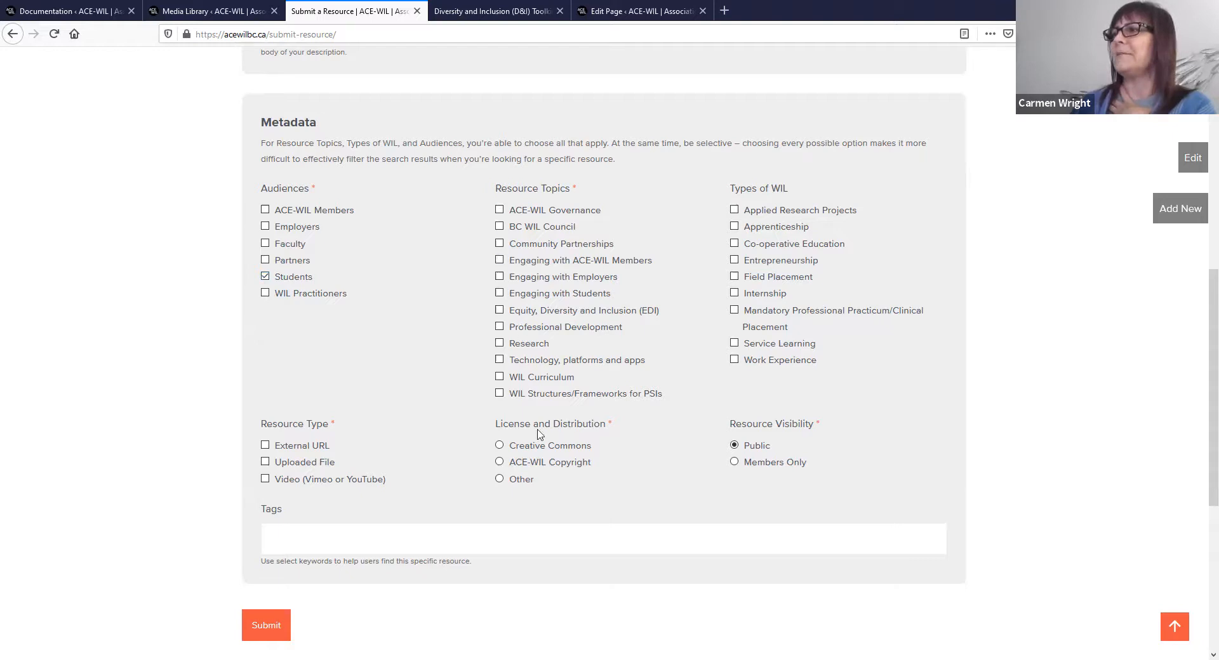
{"action": "left_click", "coordinate": [499, 293]}
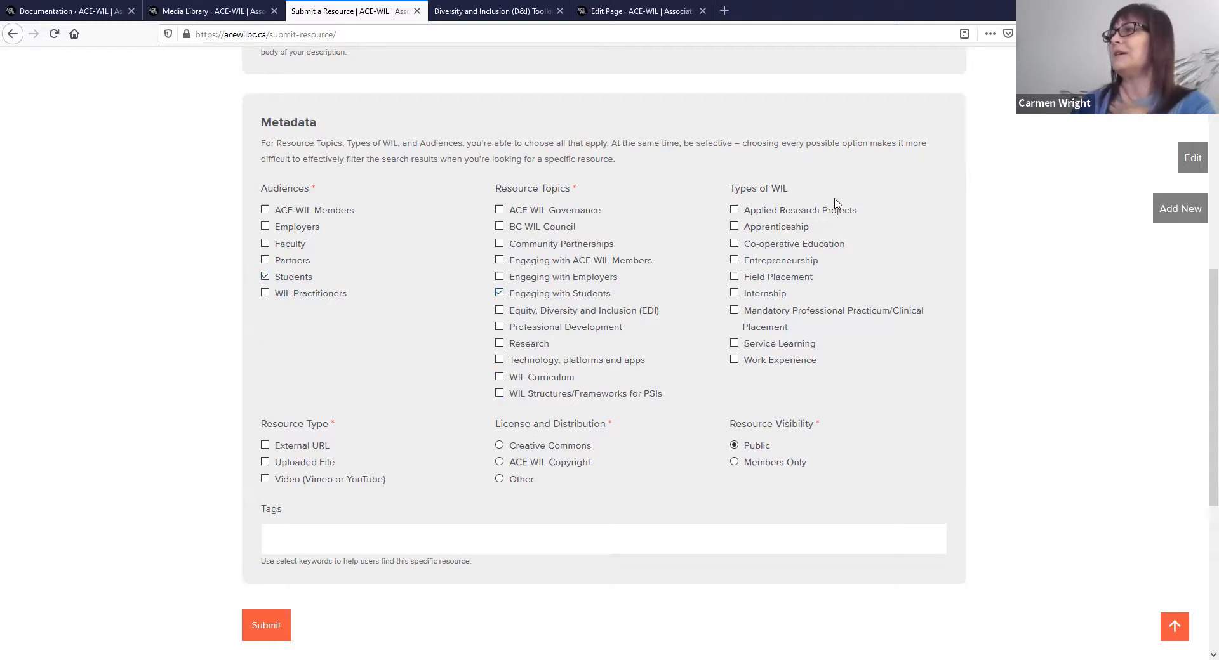
{"action": "left_click", "coordinate": [734, 293]}
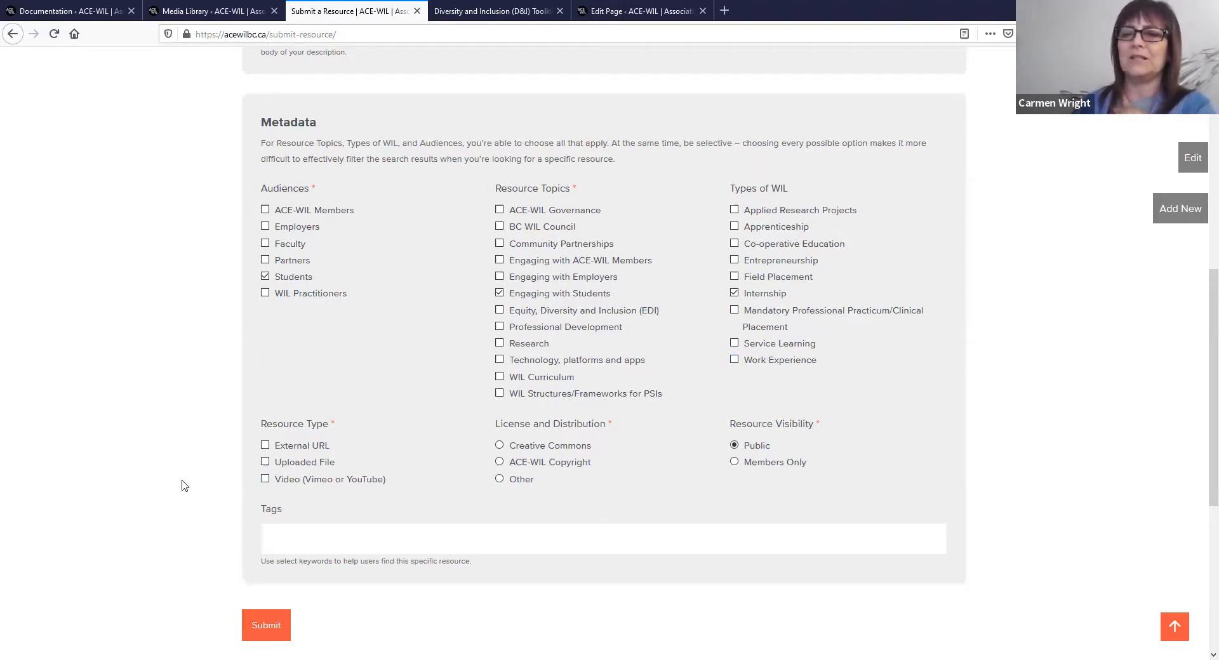
Step: Select External URL, Uploaded File and Video as resource types, and set License and Distribution to Other with "SFU"
{"action": "left_click", "coordinate": [265, 446]}
{"action": "left_click", "coordinate": [266, 462]}
{"action": "left_click", "coordinate": [266, 480]}
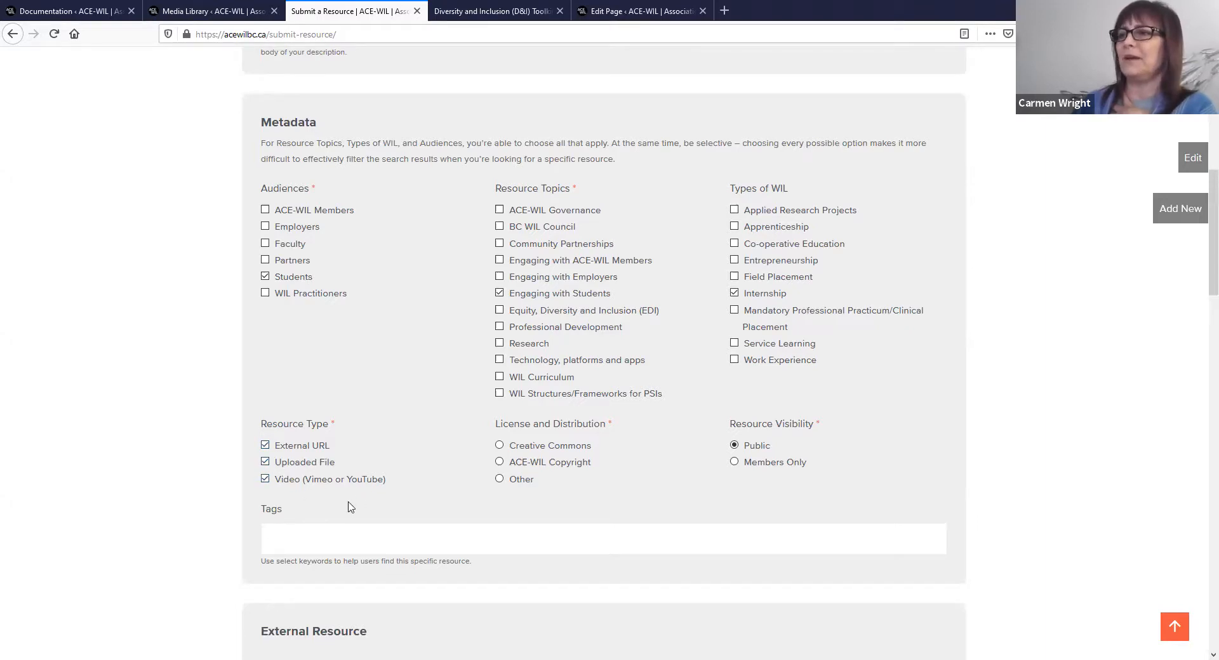
{"action": "left_click", "coordinate": [500, 479]}
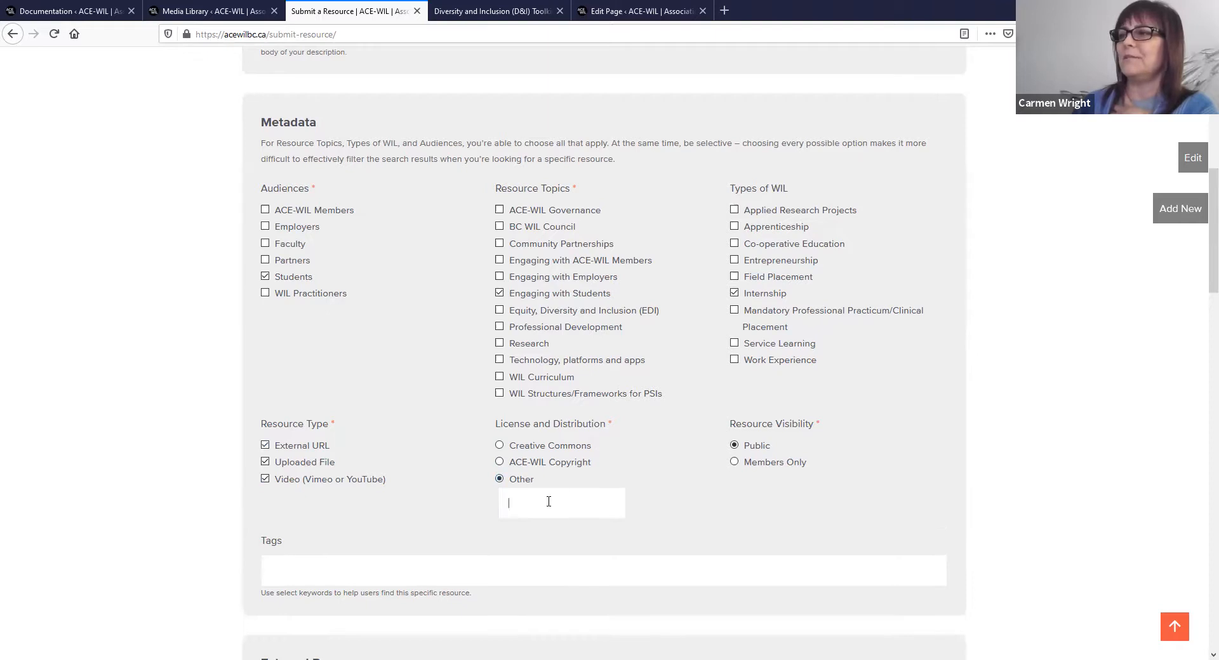
{"action": "type", "text": "SFU"}
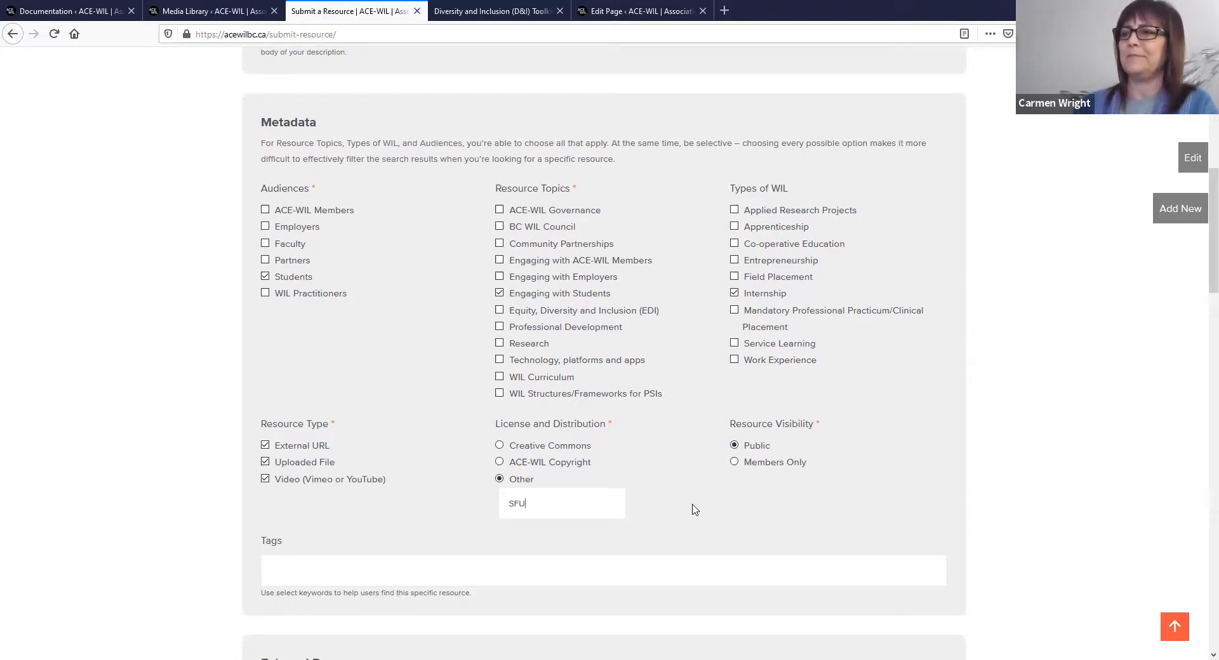
Step: Enter the tags "fake, townhalls" for the resource
{"action": "scroll", "coordinate": [330, 367], "scroll_direction": "down", "scroll_amount": 3}
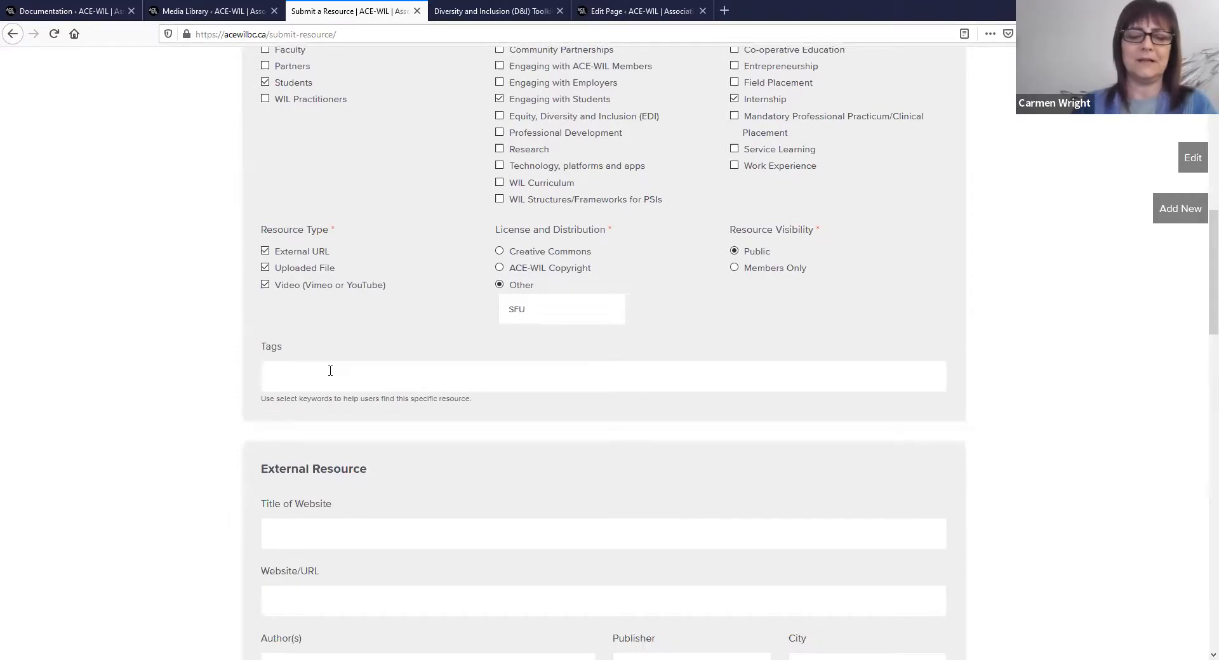
{"action": "type", "text": "ake,"}
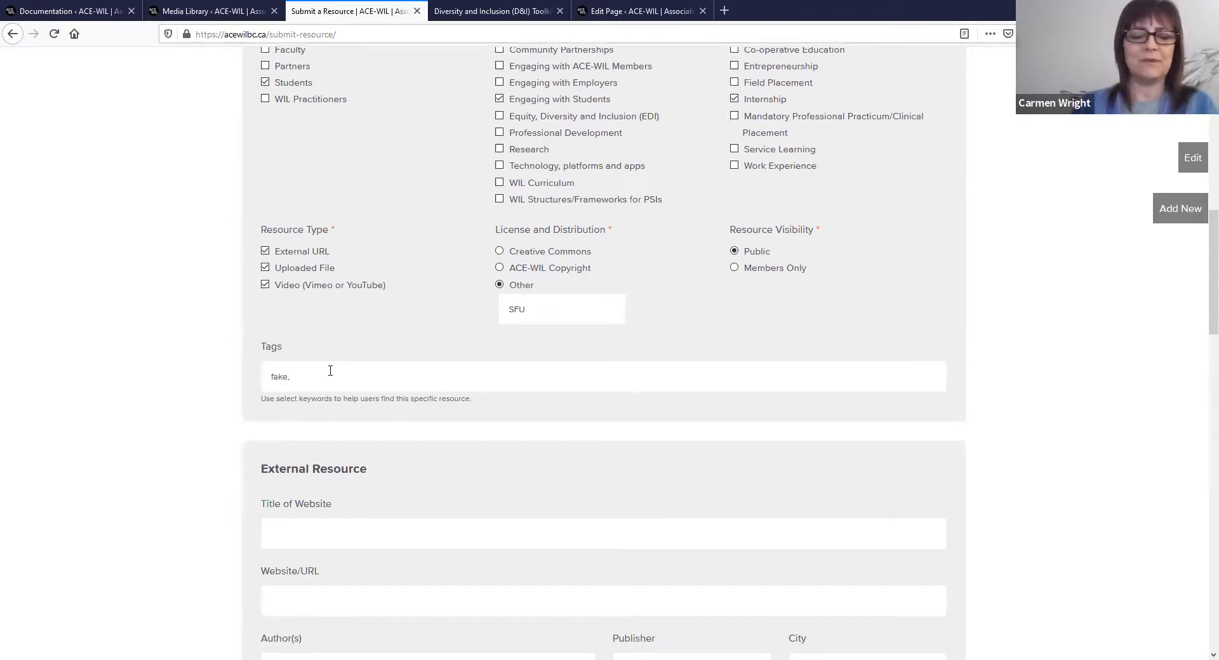
{"action": "type", "text": " to"}
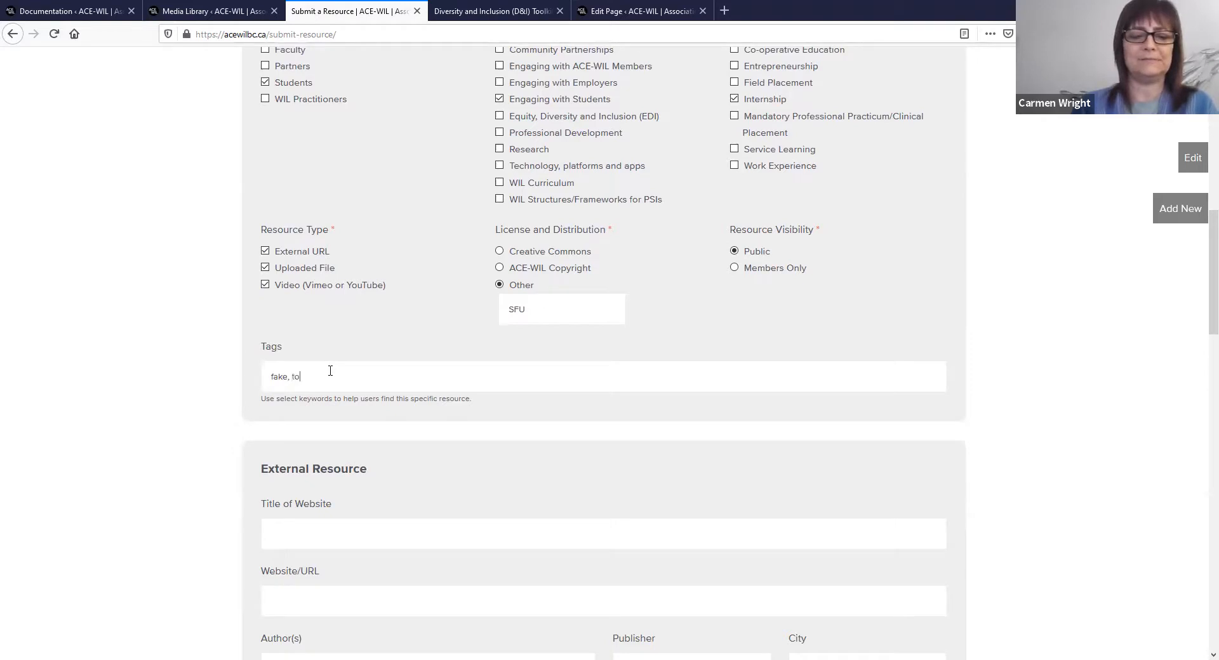
{"action": "type", "text": "wnhalls"}
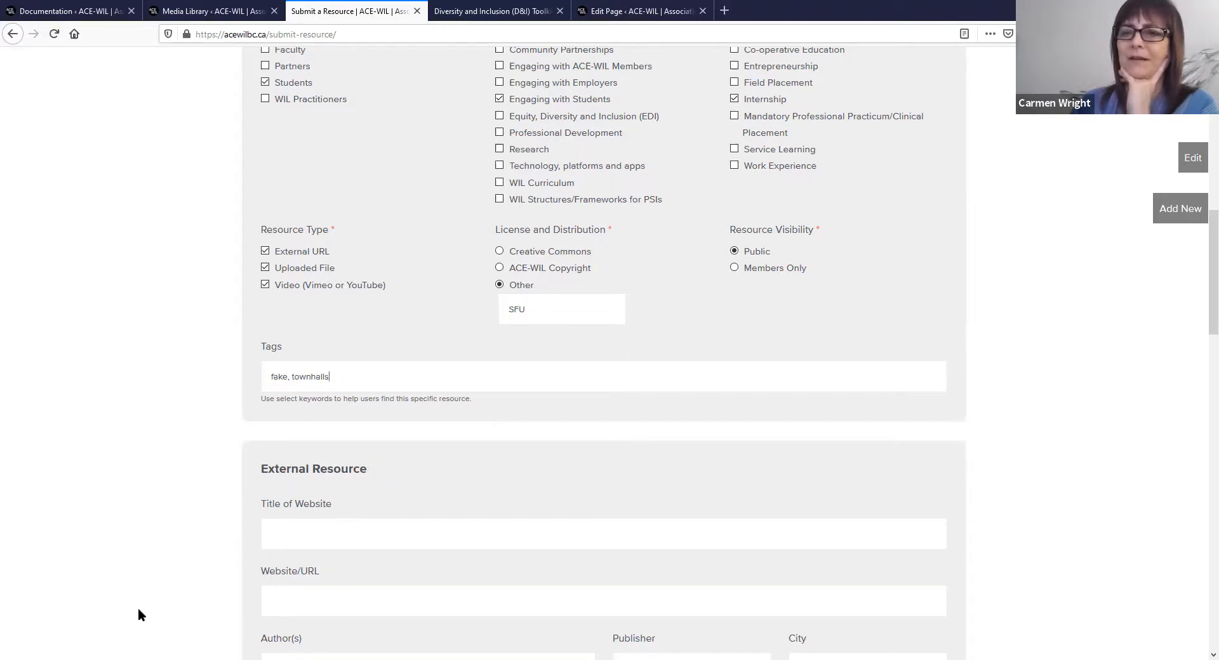
Step: Enter "ACE-WIL website" as the website title in the External Resource section
{"action": "scroll", "coordinate": [185, 535], "scroll_direction": "down", "scroll_amount": 3}
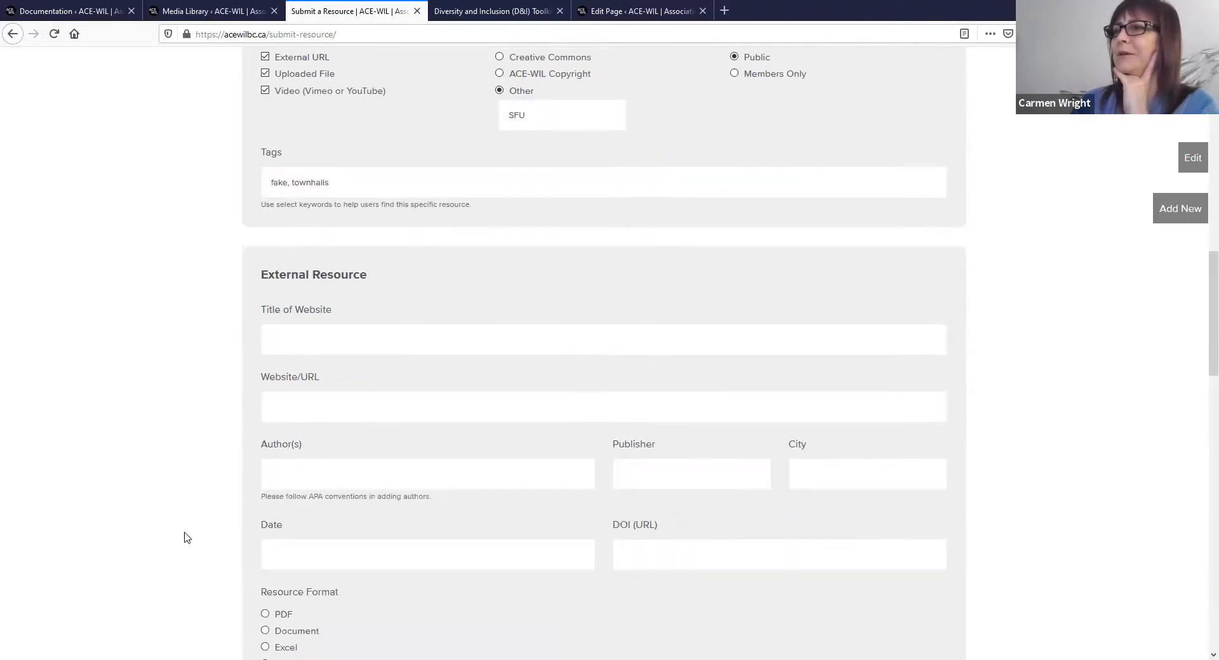
{"action": "scroll", "coordinate": [202, 403], "scroll_direction": "up", "scroll_amount": 4}
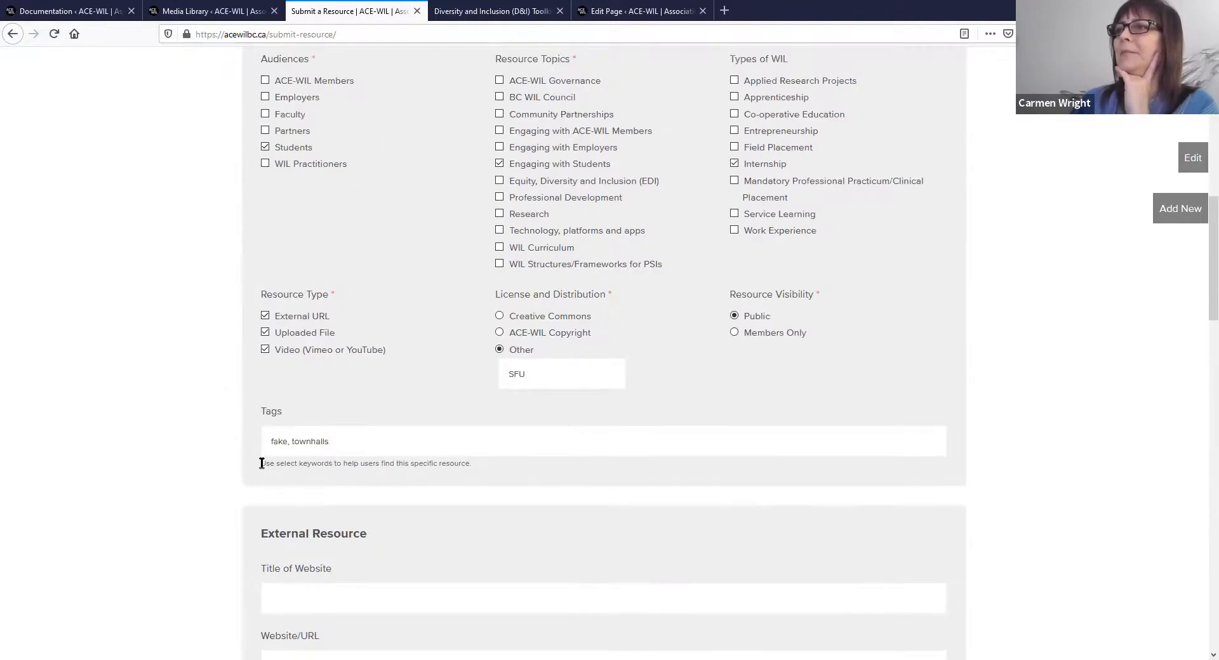
{"action": "scroll", "coordinate": [251, 480], "scroll_direction": "down", "scroll_amount": 4}
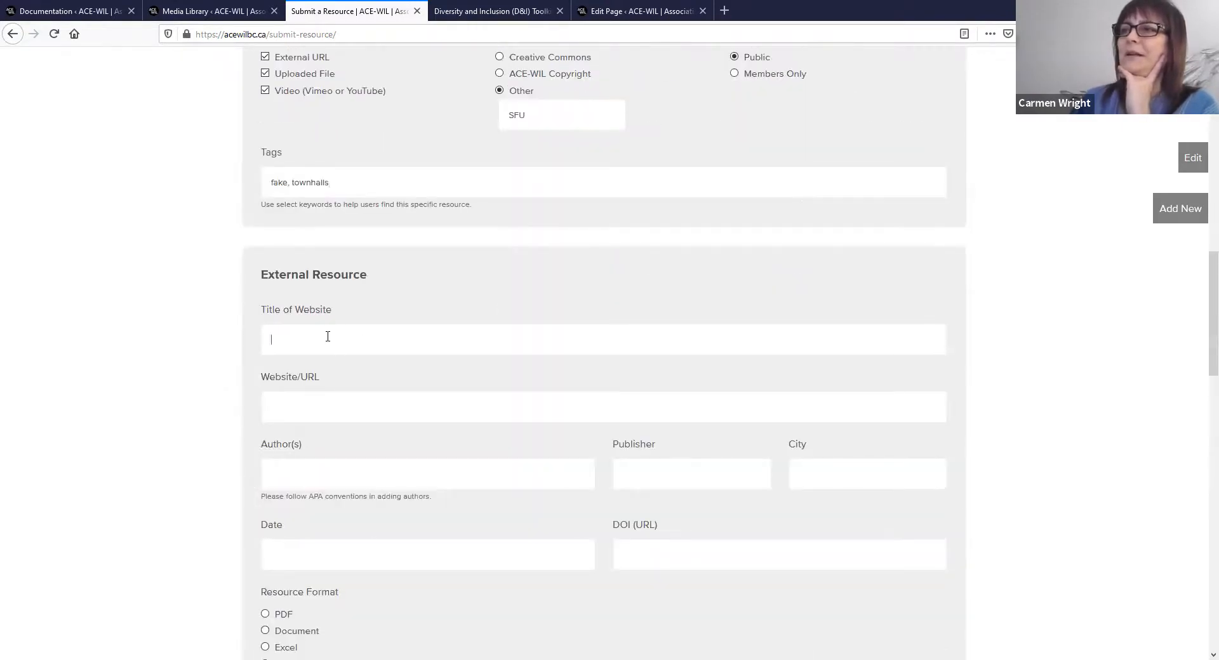
{"action": "type", "text": "AC"}
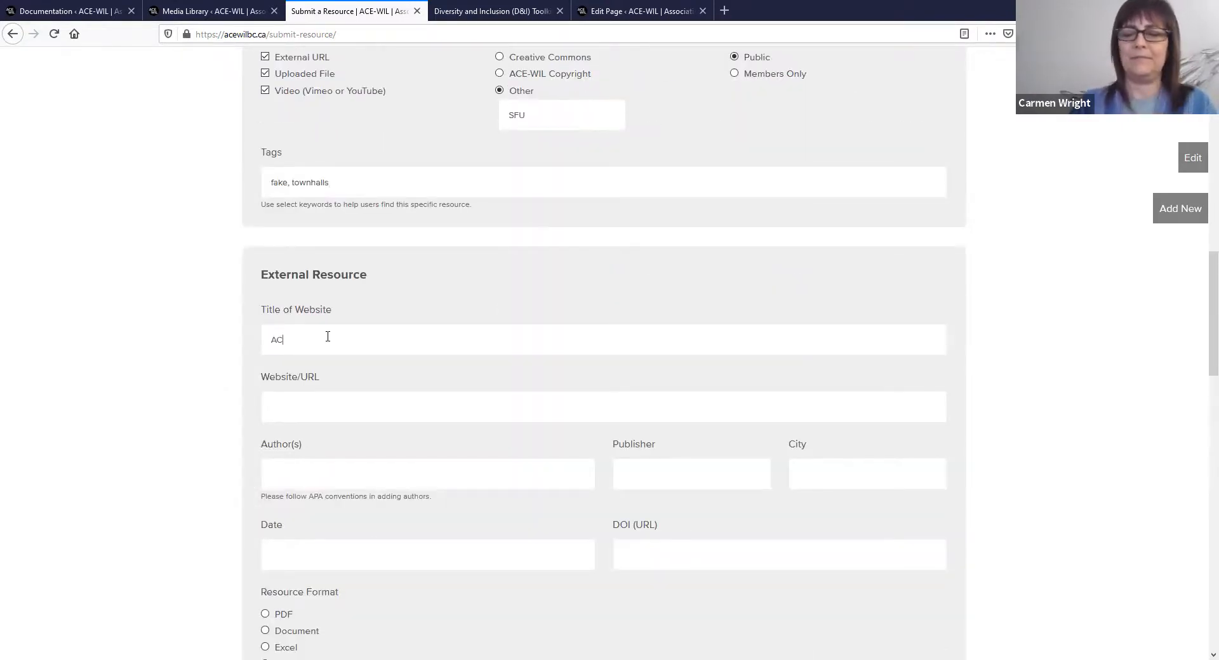
{"action": "type", "text": "e_WIL"}
{"action": "key", "text": "BackSpace"}
{"action": "key", "text": "BackSpace"}
{"action": "key", "text": "BackSpace"}
{"action": "key", "text": "BackSpace"}
{"action": "key", "text": "BackSpace"}
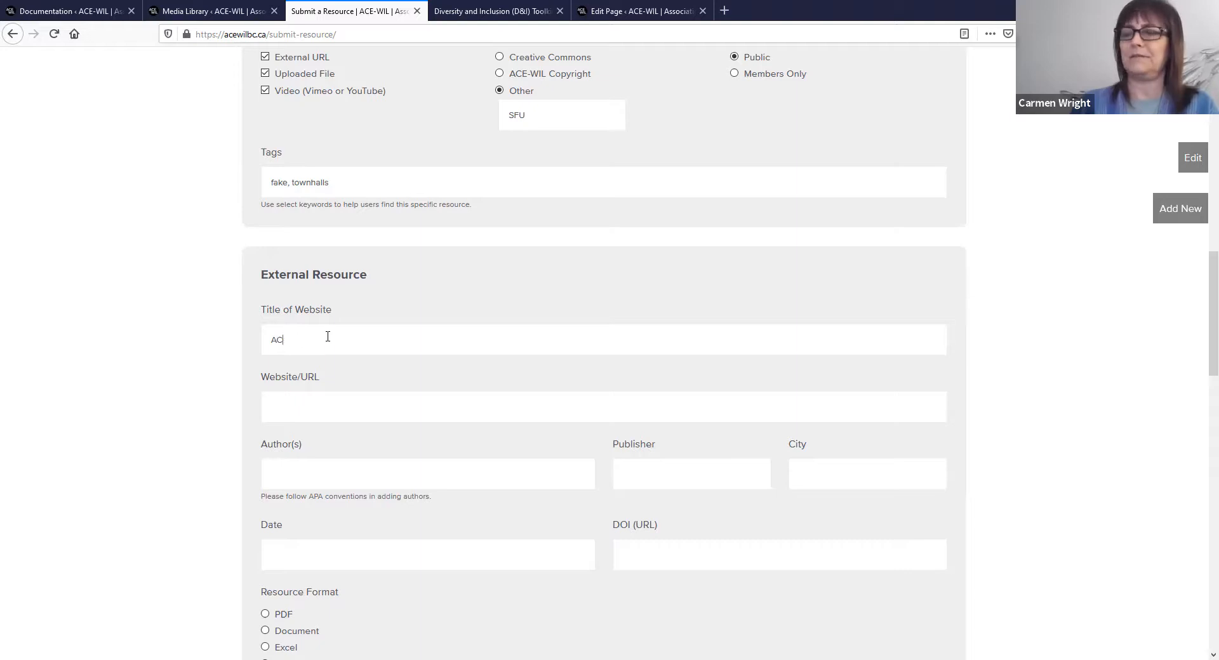
{"action": "type", "text": "E-WIL "}
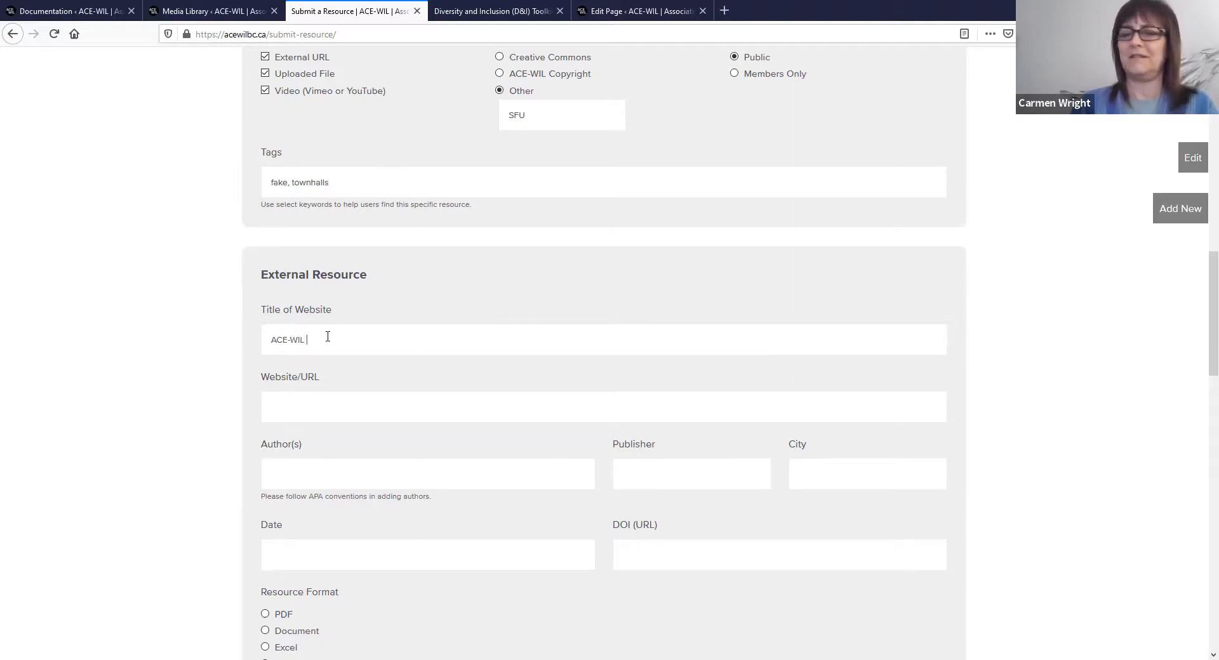
{"action": "type", "text": "website"}
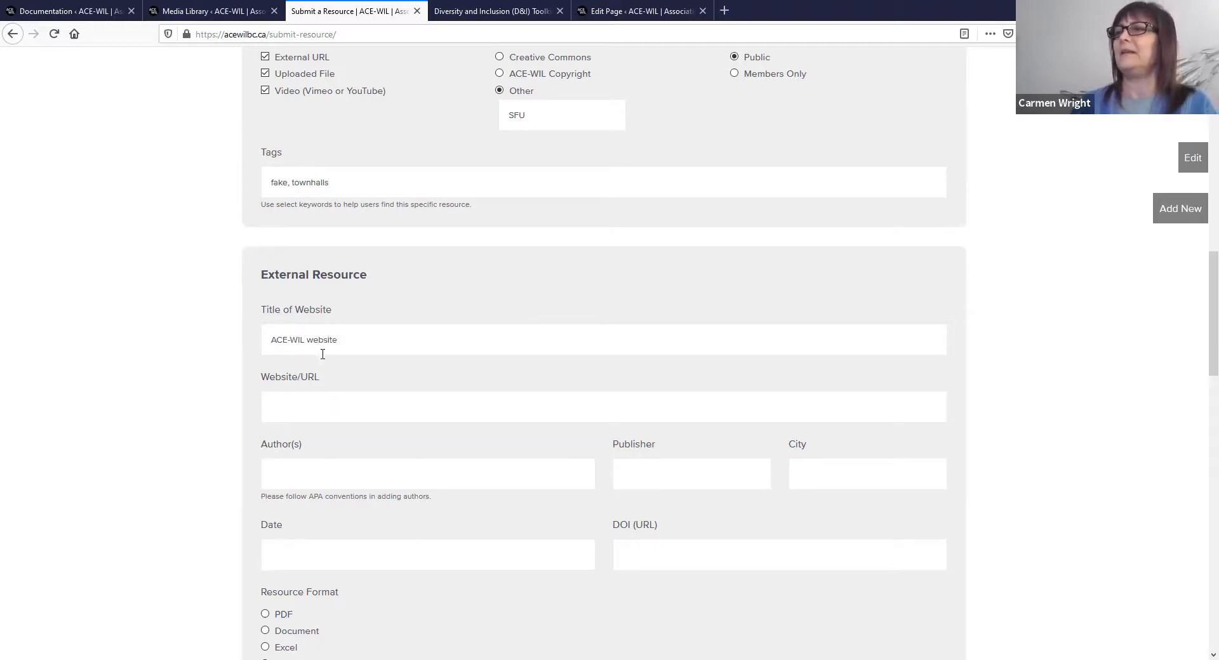
Step: Copy the web address of the open Diversity and Inclusion Toolkit page into the external resource's Website/URL field
{"action": "left_click", "coordinate": [322, 400]}
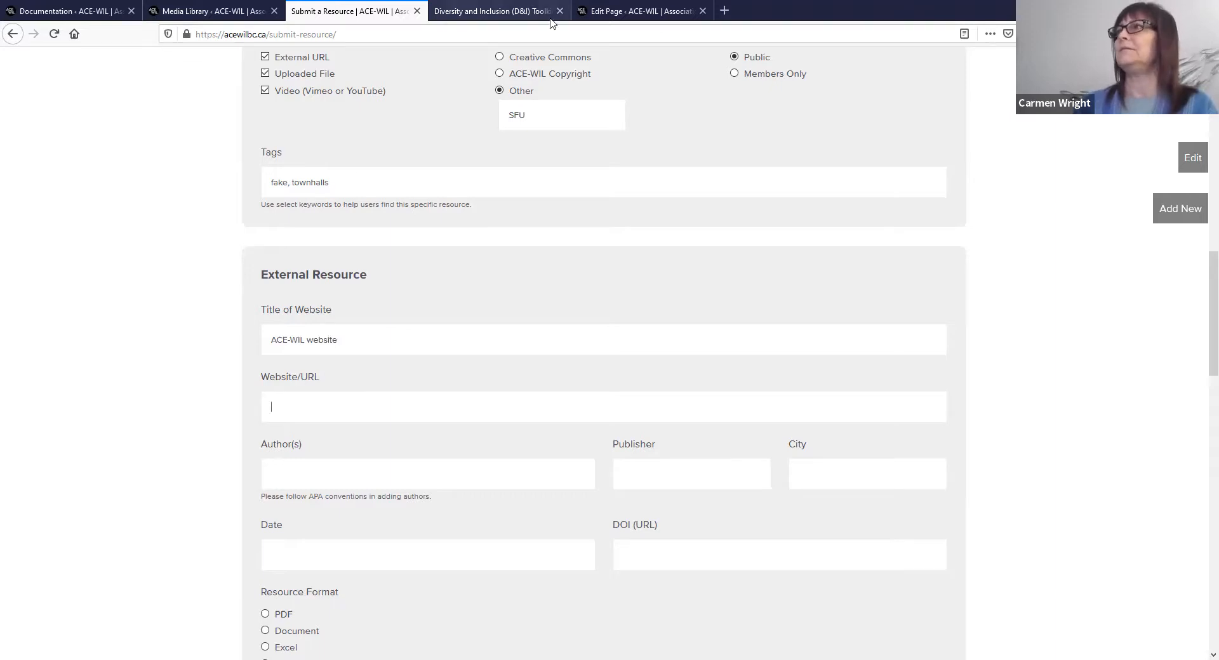
{"action": "left_click", "coordinate": [486, 12]}
{"action": "left_click", "coordinate": [303, 34]}
{"action": "key", "text": "ctrl+c"}
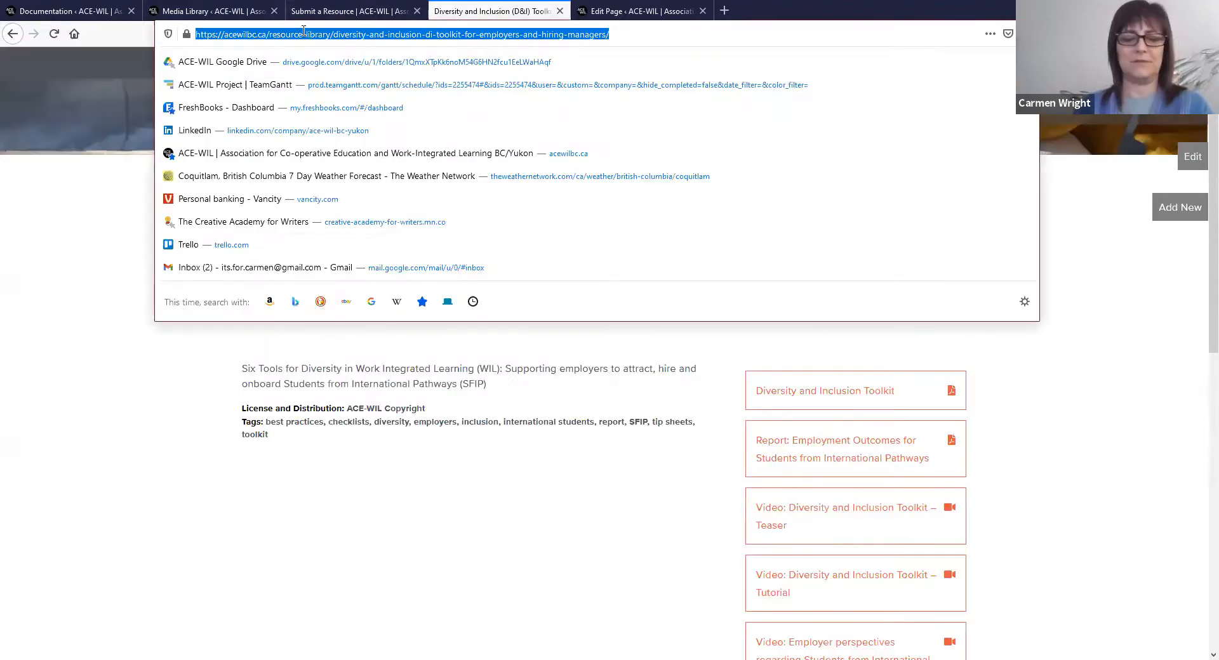
{"action": "left_click", "coordinate": [350, 11]}
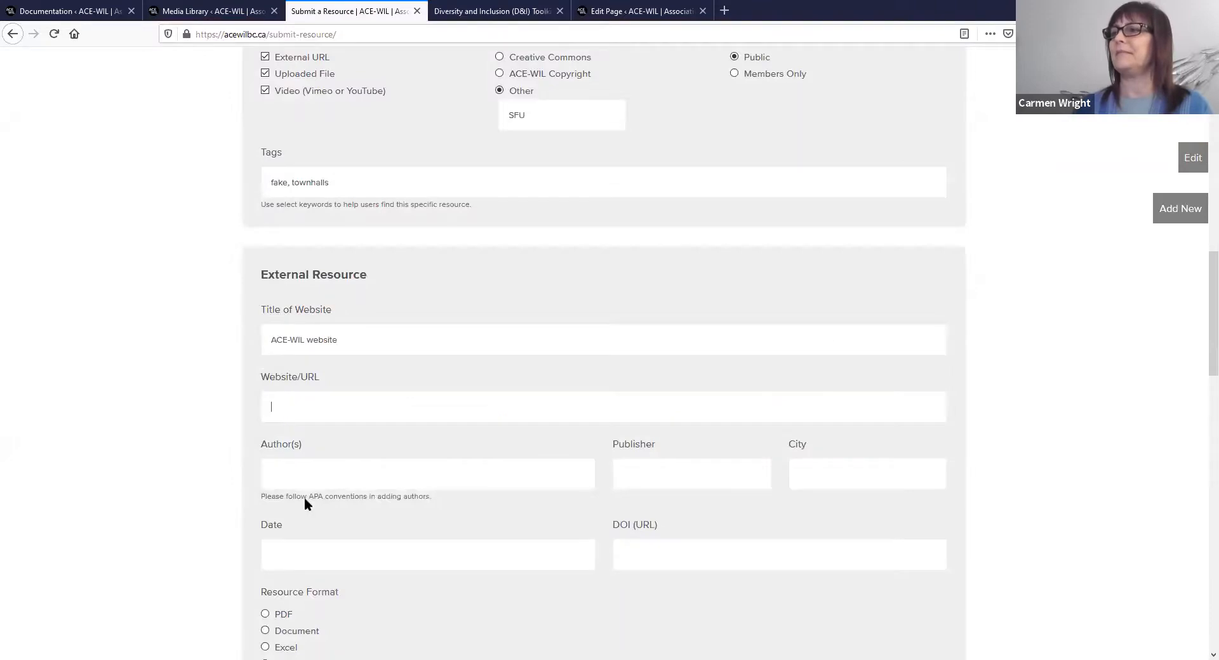
{"action": "key", "text": "ctrl+v"}
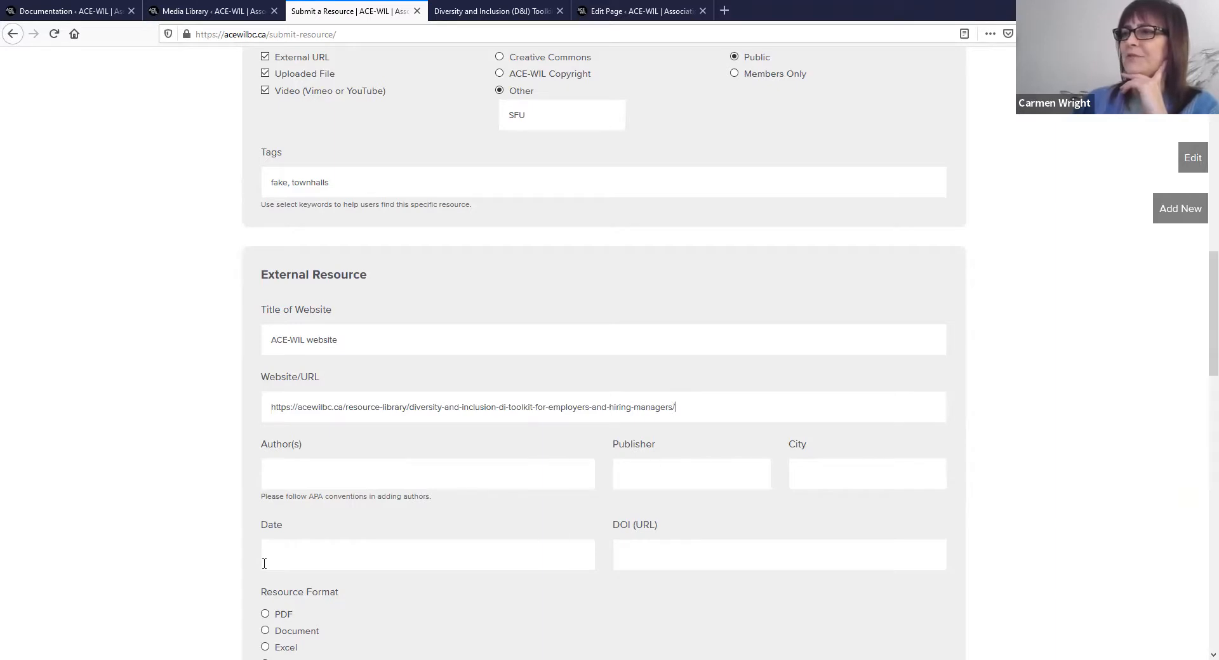
Step: Set the external resource's format to PDF
{"action": "scroll", "coordinate": [514, 600], "scroll_direction": "down", "scroll_amount": 2}
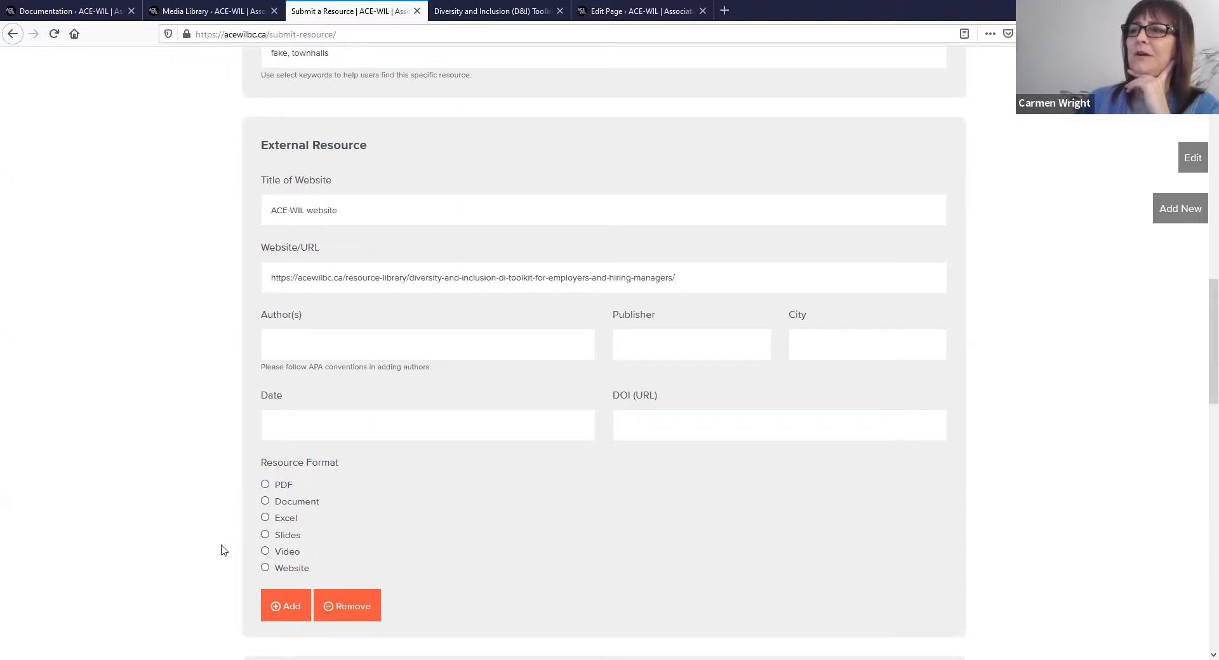
{"action": "left_click", "coordinate": [265, 485]}
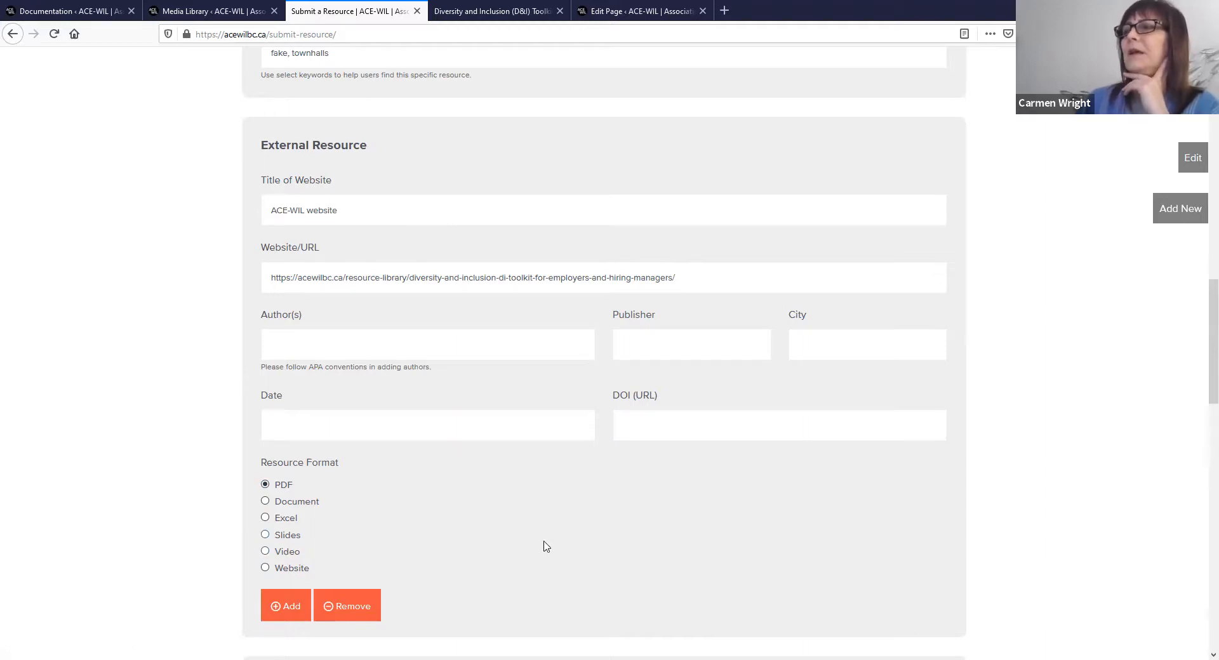
{"action": "scroll", "coordinate": [546, 546], "scroll_direction": "down", "scroll_amount": 2}
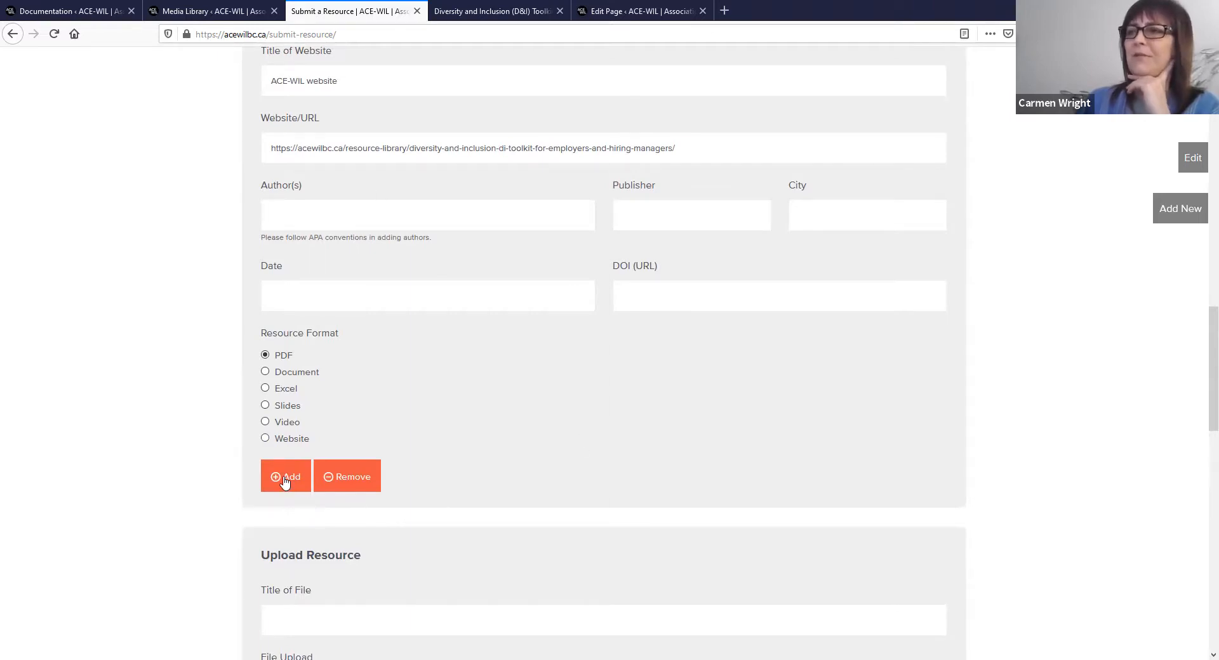
{"action": "scroll", "coordinate": [482, 308], "scroll_direction": "up", "scroll_amount": 2}
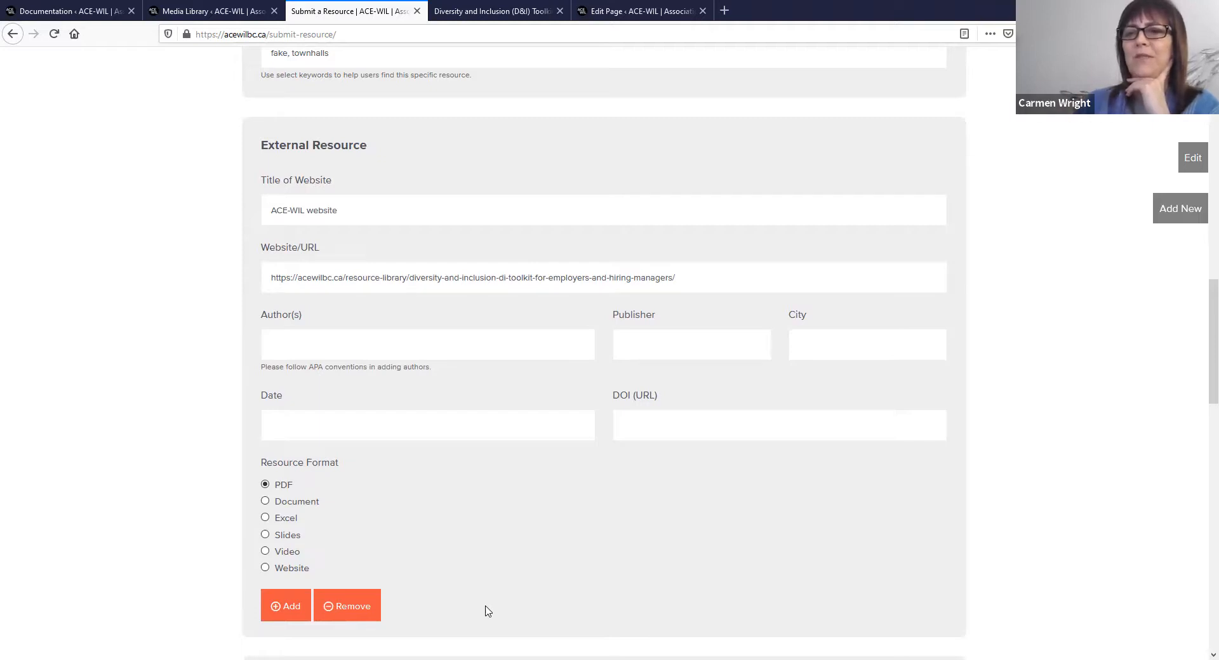
Step: Turn on Add Citation in the Upload Resource section to show its citation fields, and turn it off again
{"action": "scroll", "coordinate": [486, 609], "scroll_direction": "down", "scroll_amount": 7}
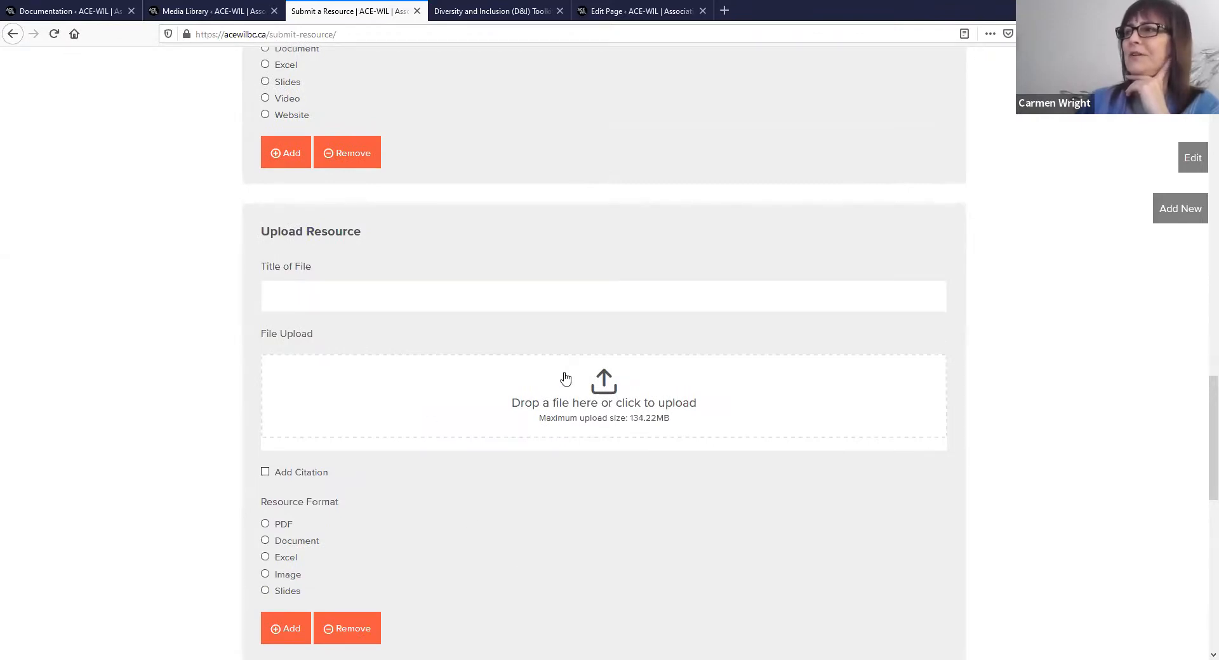
{"action": "left_click", "coordinate": [265, 472]}
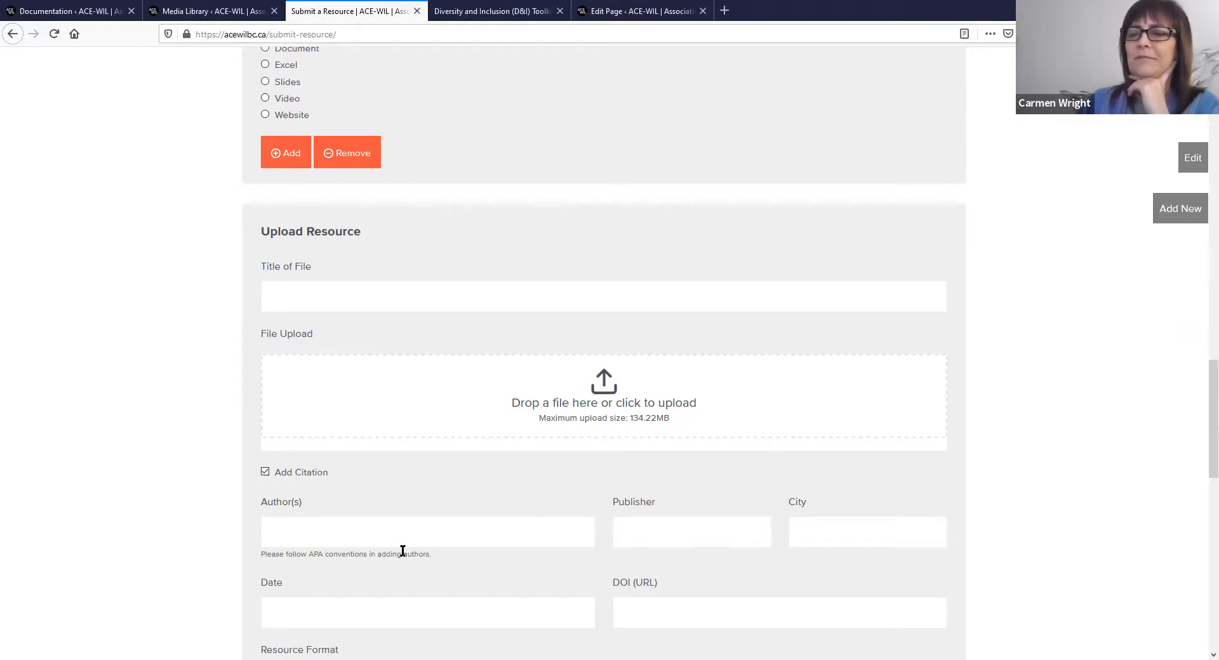
{"action": "scroll", "coordinate": [402, 551], "scroll_direction": "down", "scroll_amount": 2}
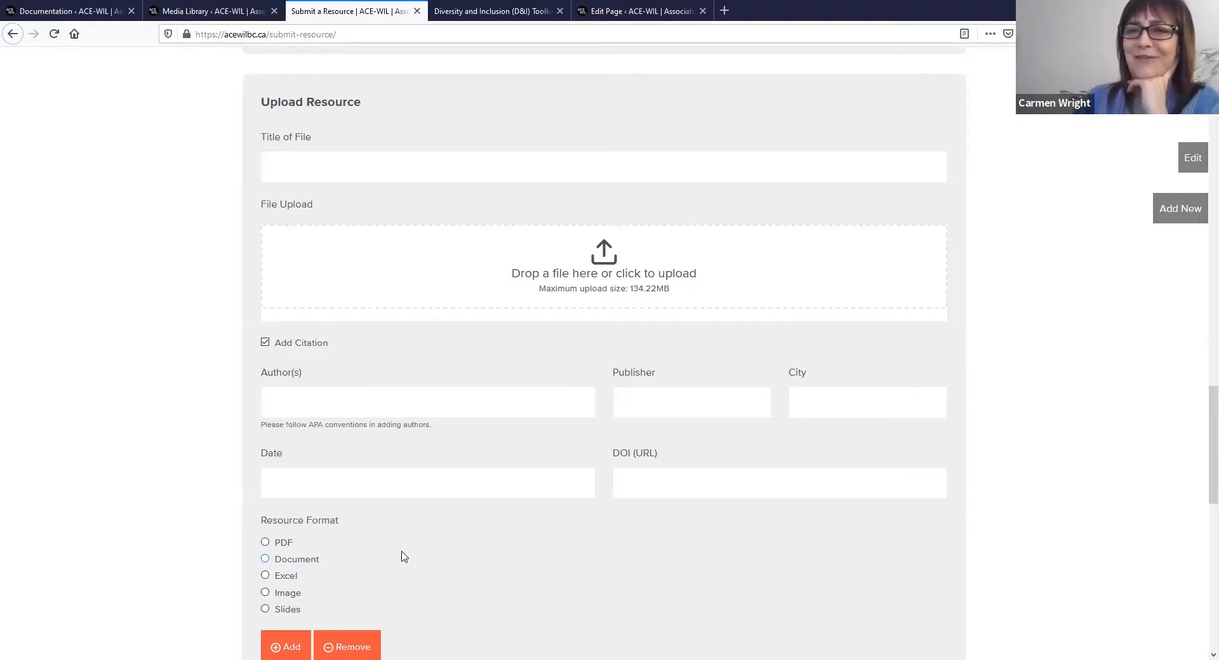
{"action": "left_click", "coordinate": [265, 343]}
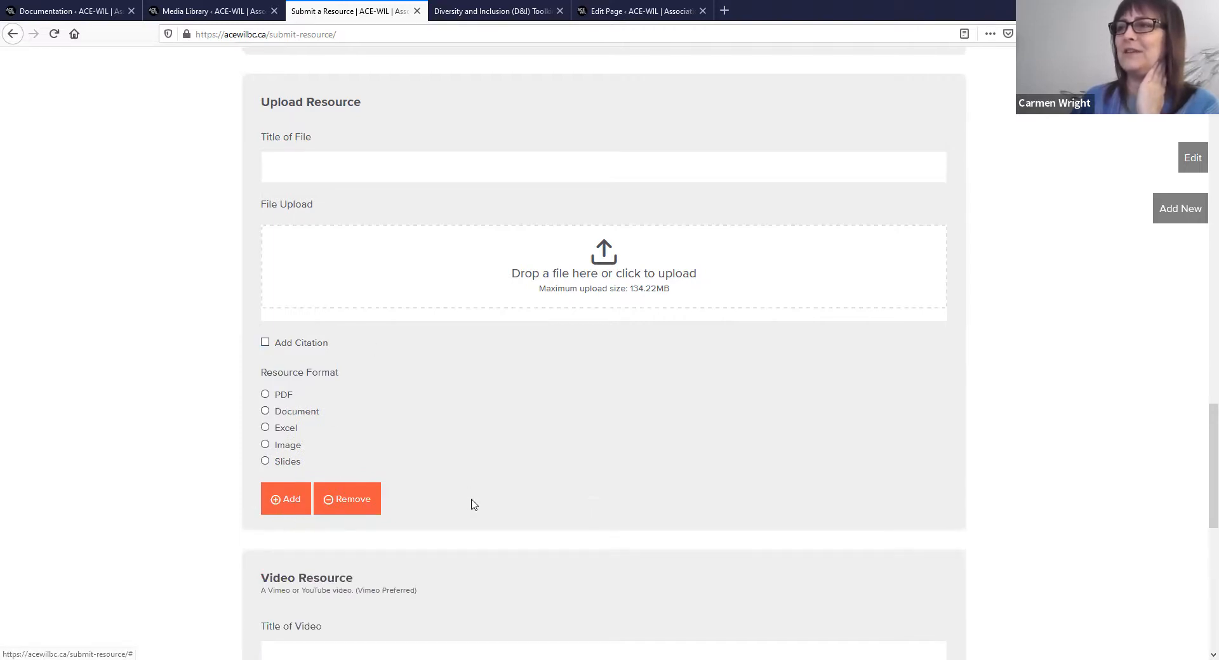
Step: Add a second file entry to the Upload Resource section and remove the extra entry again
{"action": "scroll", "coordinate": [471, 503], "scroll_direction": "down", "scroll_amount": 2}
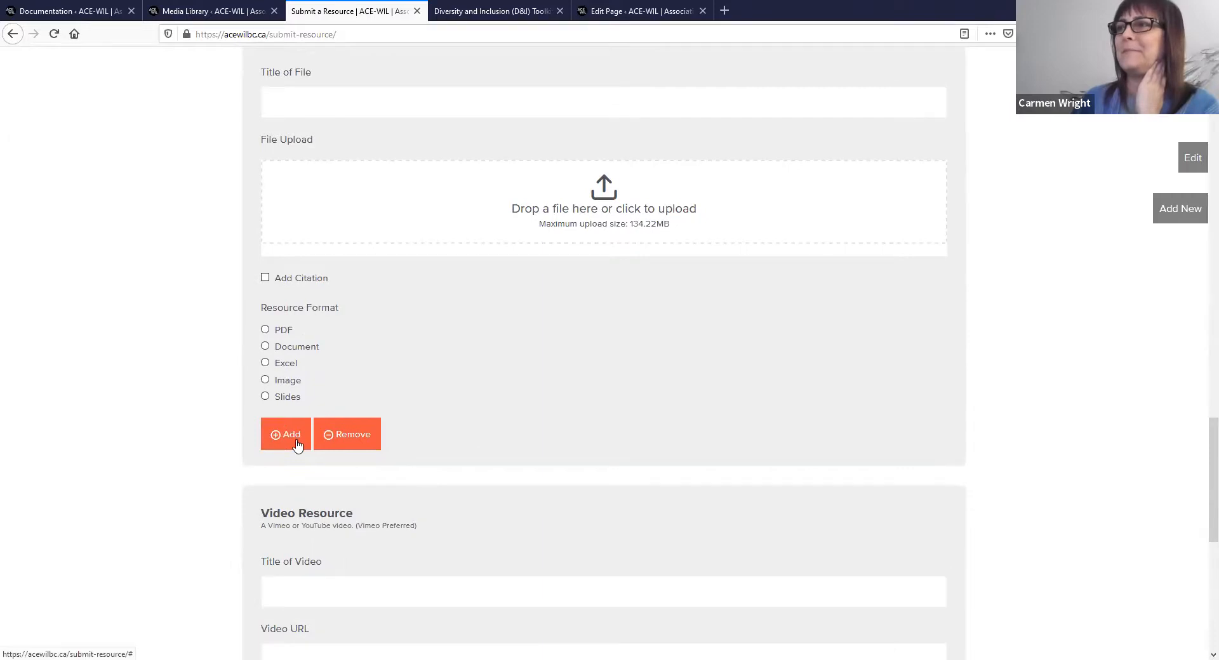
{"action": "left_click", "coordinate": [293, 435]}
{"action": "scroll", "coordinate": [232, 372], "scroll_direction": "down", "scroll_amount": 3}
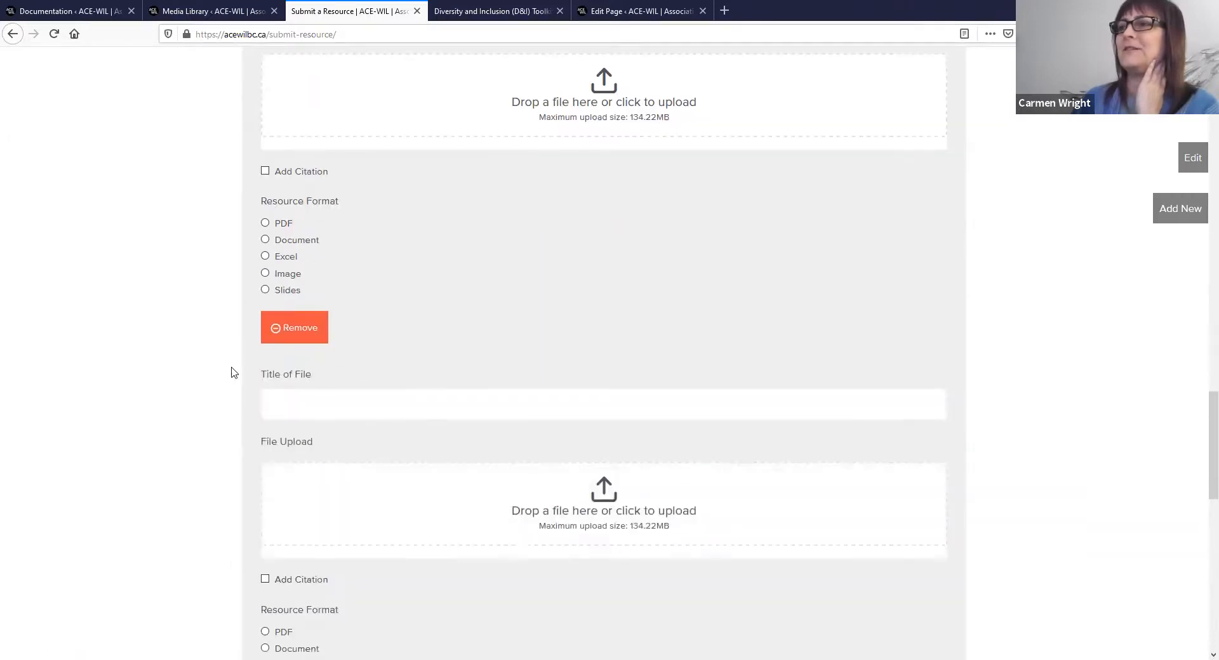
{"action": "scroll", "coordinate": [417, 409], "scroll_direction": "down", "scroll_amount": 8}
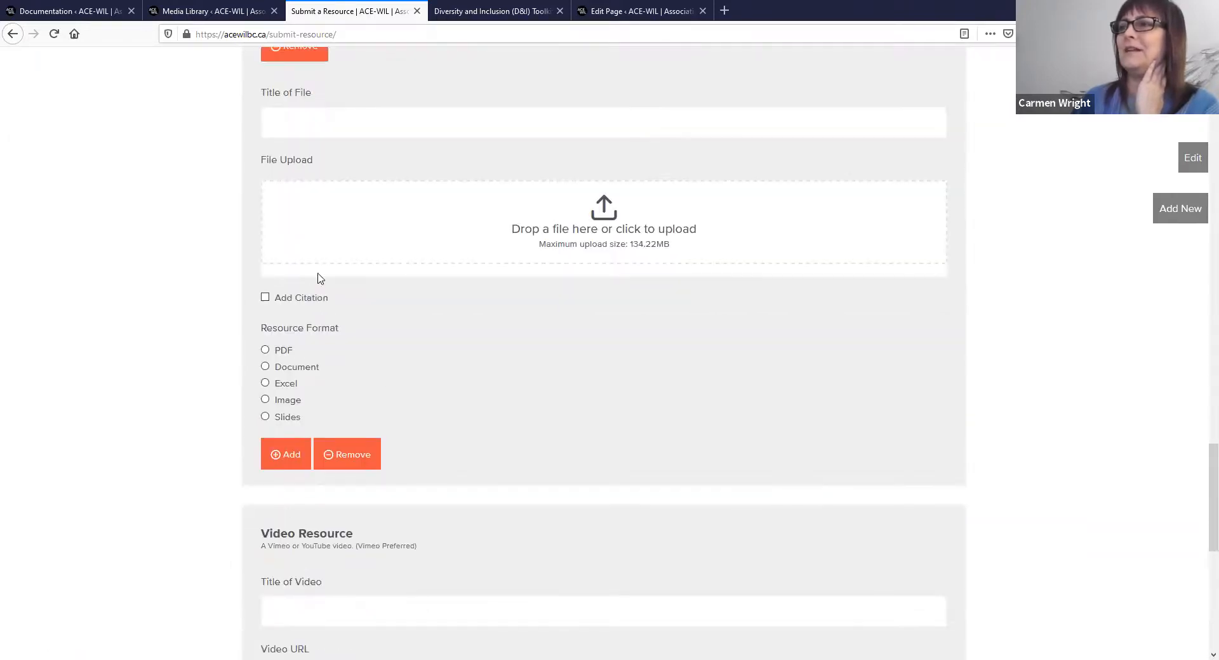
{"action": "scroll", "coordinate": [584, 389], "scroll_direction": "up", "scroll_amount": 4}
{"action": "left_click", "coordinate": [301, 299]}
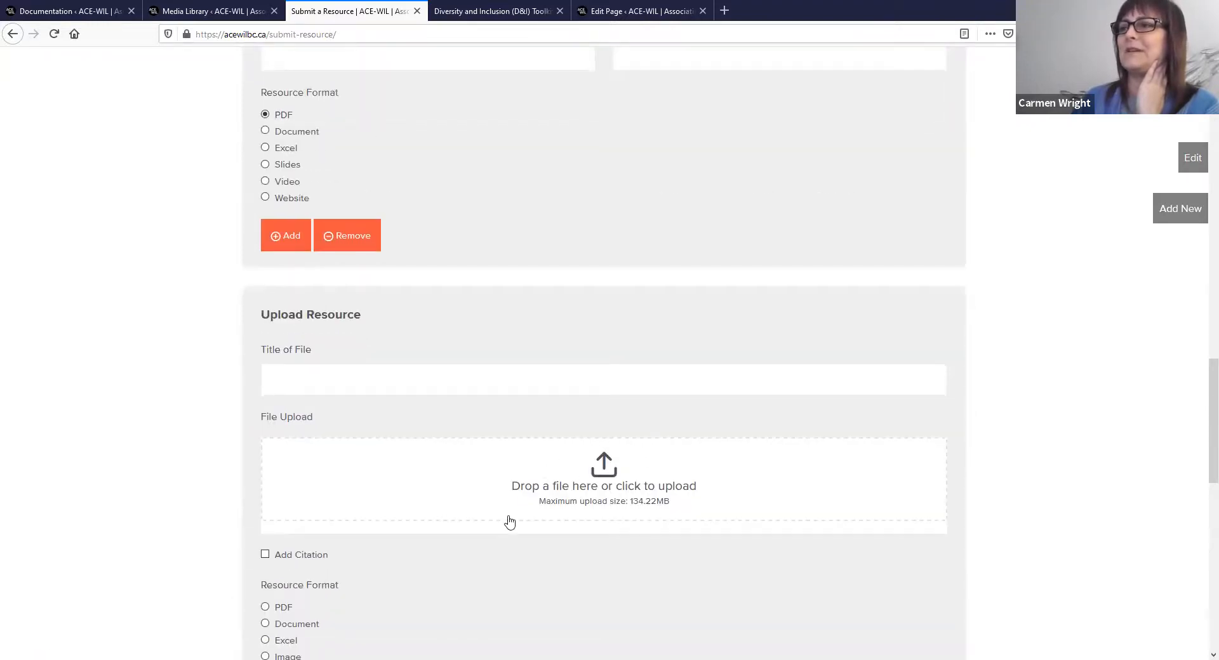
Step: Submit the completed sample resource form, leaving the Video Resource fields empty
{"action": "scroll", "coordinate": [526, 353], "scroll_direction": "down", "scroll_amount": 4}
{"action": "scroll", "coordinate": [520, 356], "scroll_direction": "down", "scroll_amount": 6}
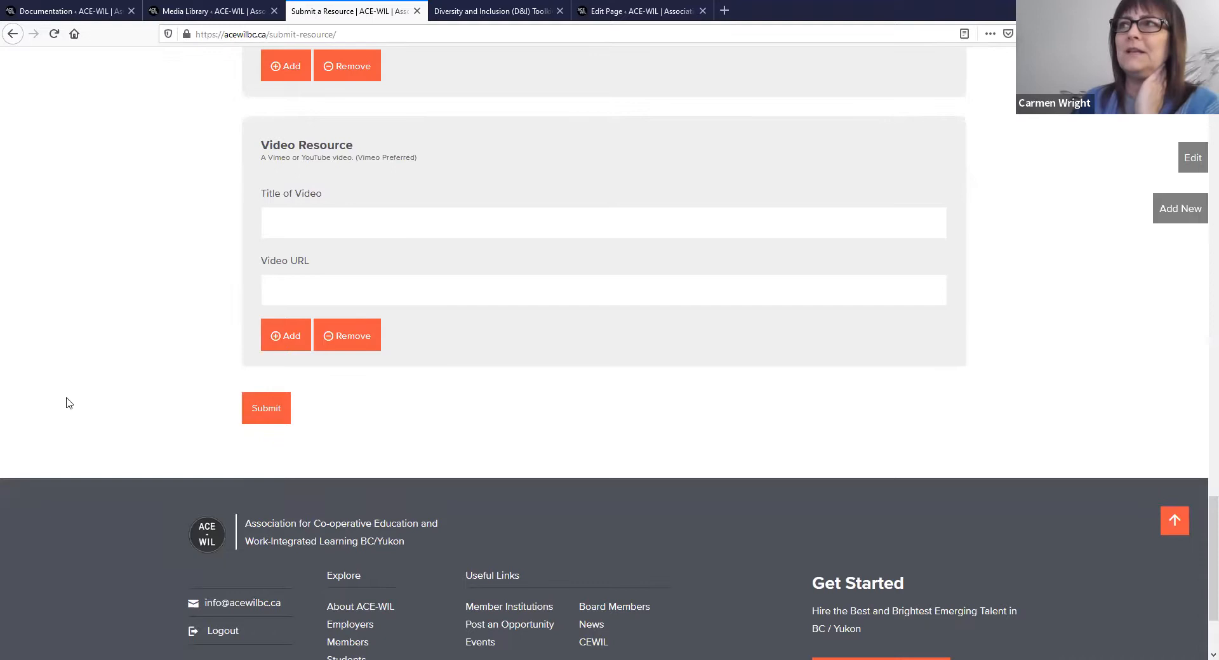
{"action": "left_click", "coordinate": [257, 34]}
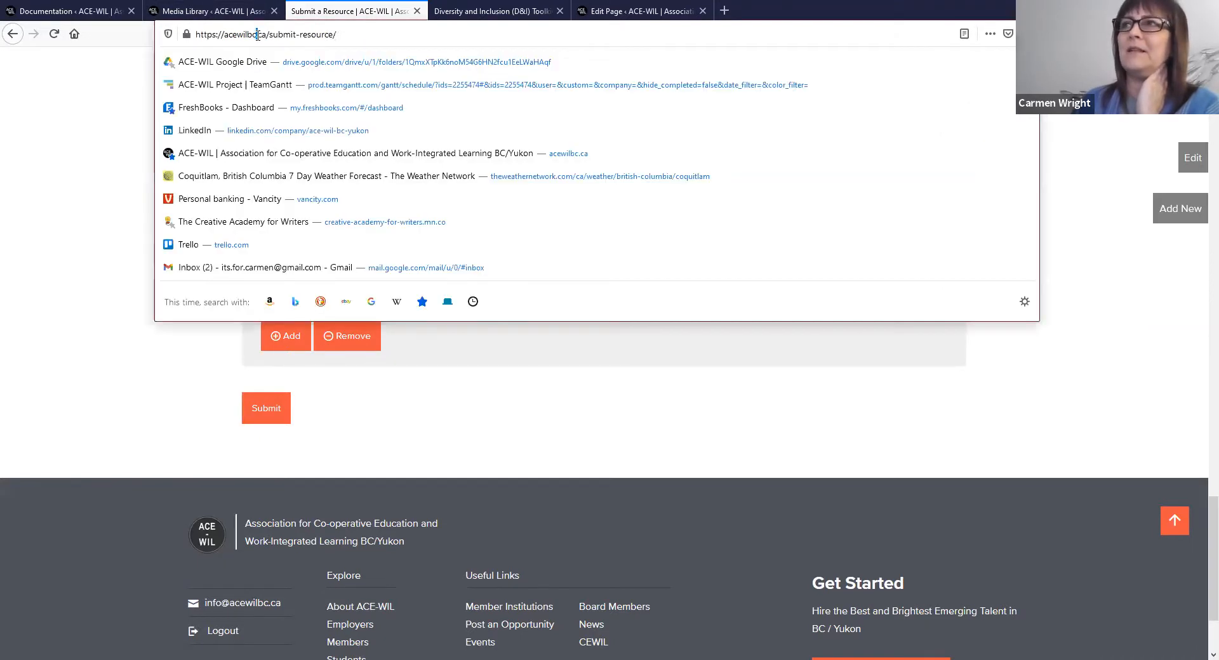
{"action": "left_click", "coordinate": [76, 357]}
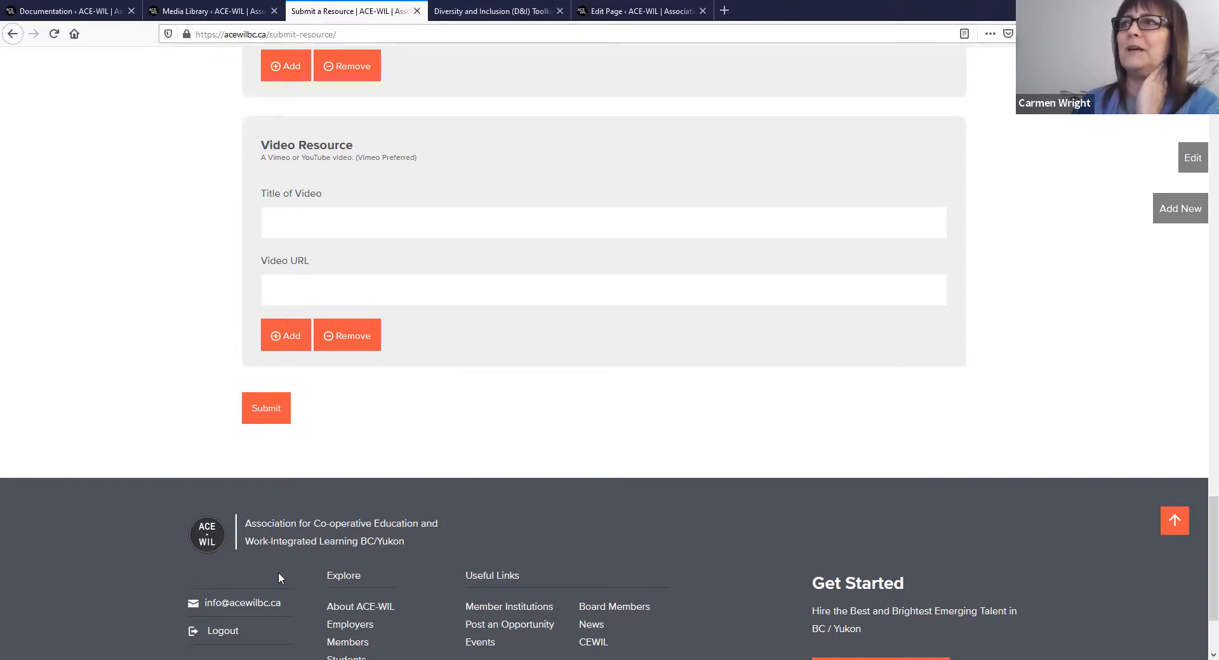
{"action": "left_click", "coordinate": [247, 418]}
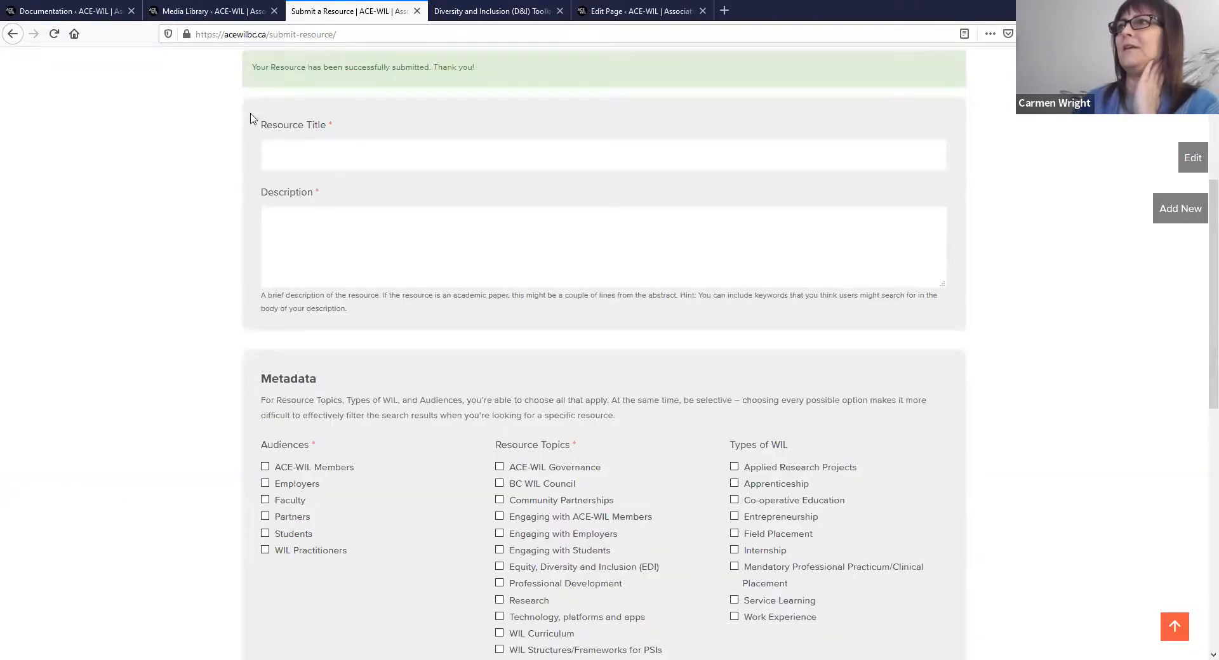
Step: Look over the blank resource form and select Video (Vimeo or YouTube) as the resource type to show its section
{"action": "scroll", "coordinate": [298, 146], "scroll_direction": "up", "scroll_amount": 2}
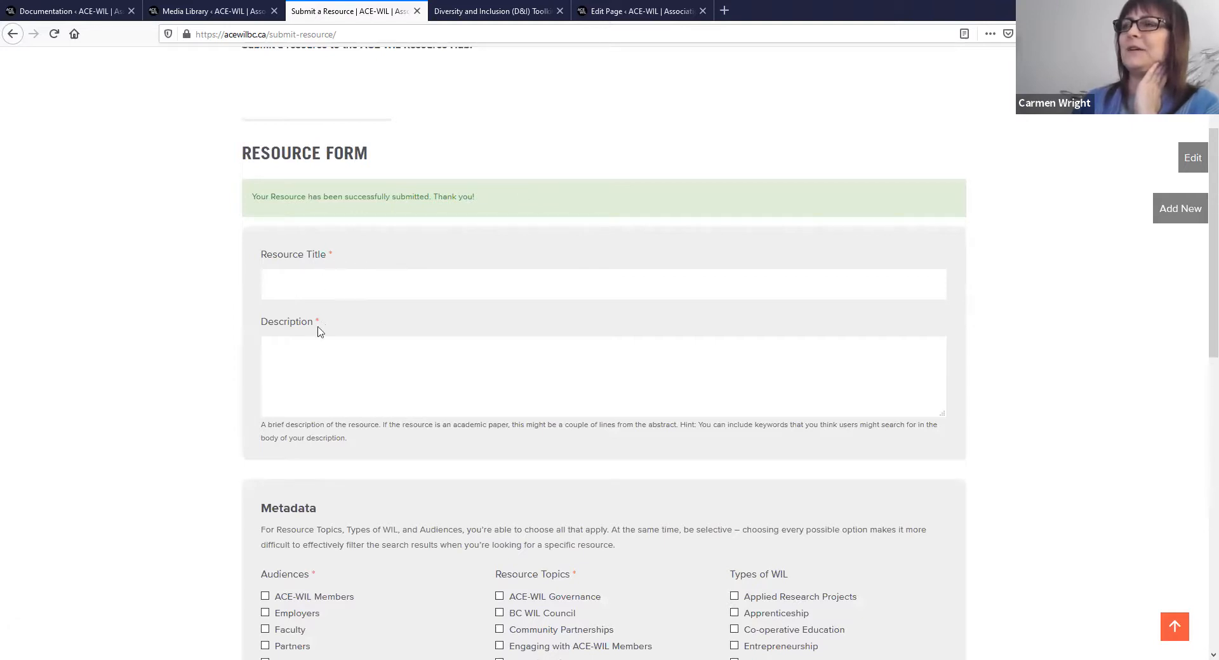
{"action": "scroll", "coordinate": [231, 488], "scroll_direction": "down", "scroll_amount": 8}
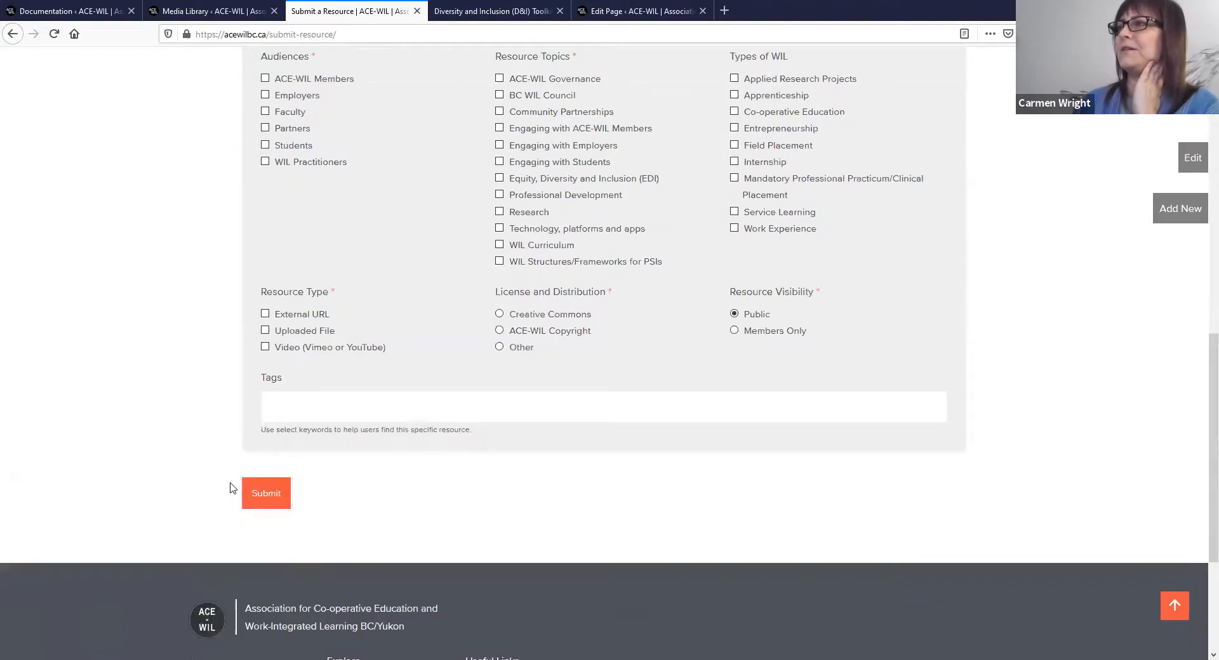
{"action": "scroll", "coordinate": [231, 488], "scroll_direction": "down", "scroll_amount": 1}
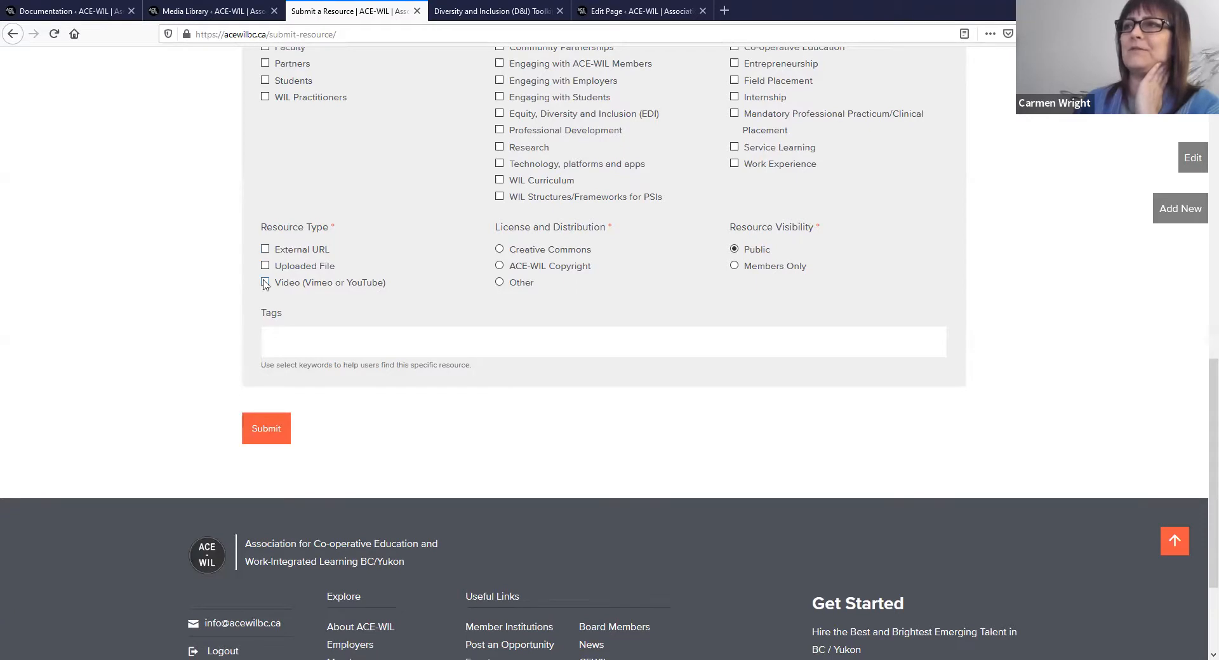
{"action": "left_click", "coordinate": [265, 283]}
{"action": "scroll", "coordinate": [196, 473], "scroll_direction": "down", "scroll_amount": 2}
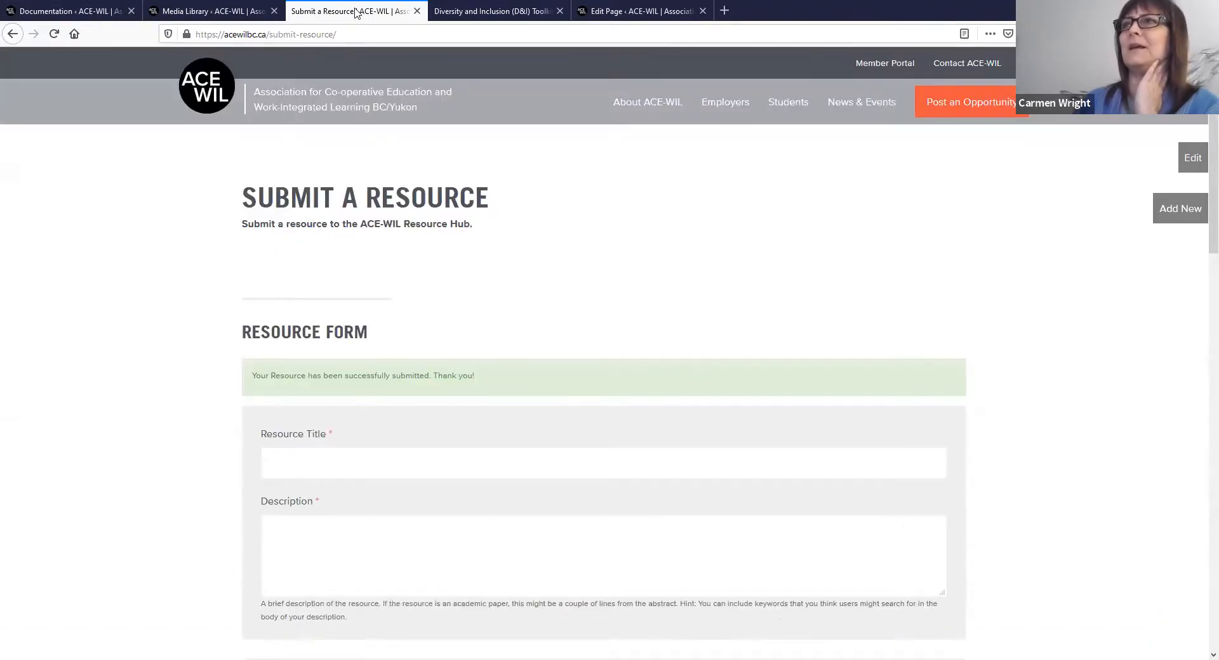
Step: Open the Formidable form entries in the WordPress admin and filter them to the Resource Library form
{"action": "left_click", "coordinate": [65, 14]}
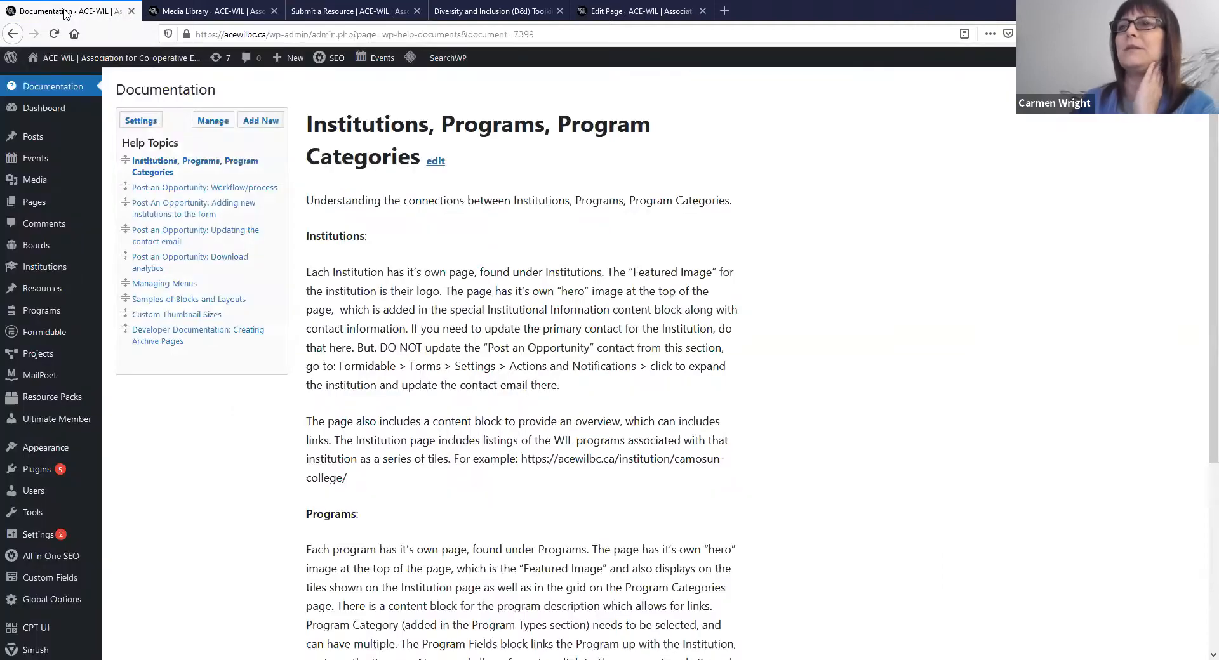
{"action": "mouse_move", "coordinate": [52, 338]}
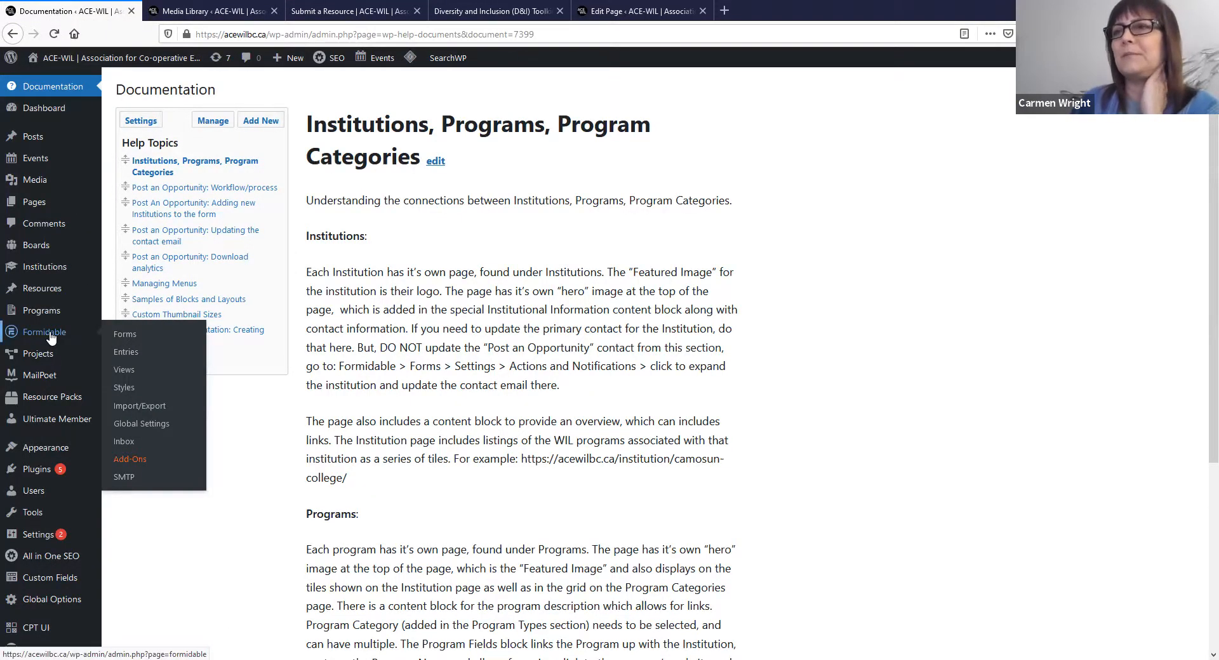
{"action": "left_click", "coordinate": [126, 352]}
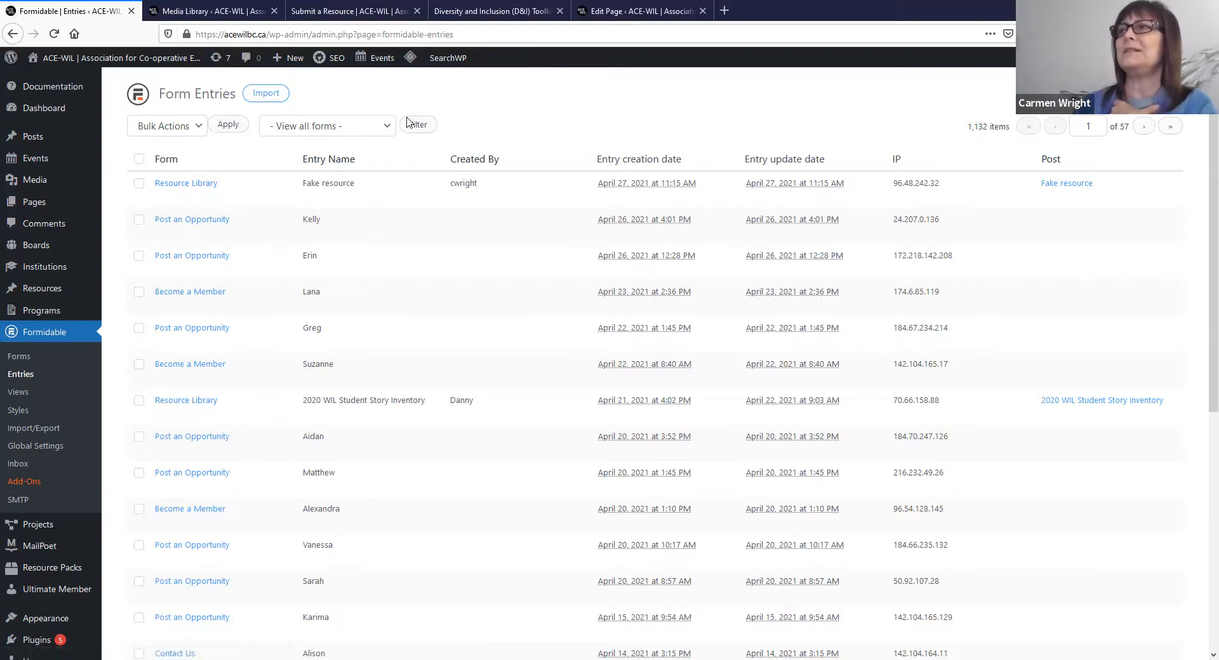
{"action": "left_click", "coordinate": [387, 129]}
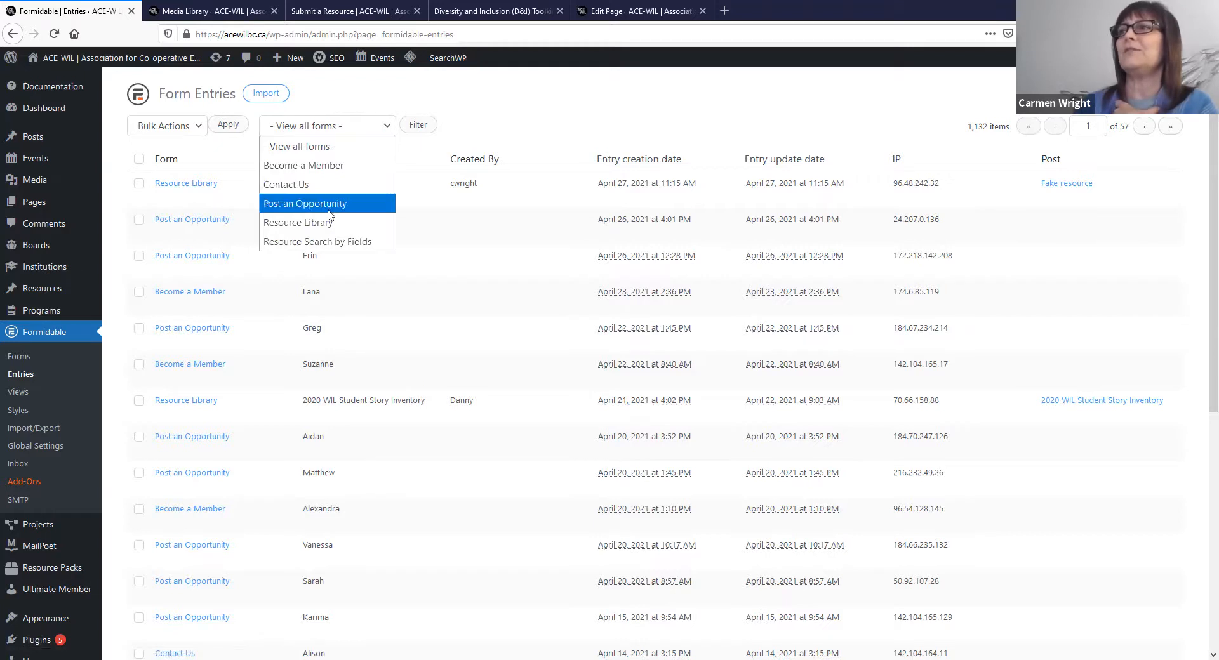
{"action": "left_click", "coordinate": [314, 230]}
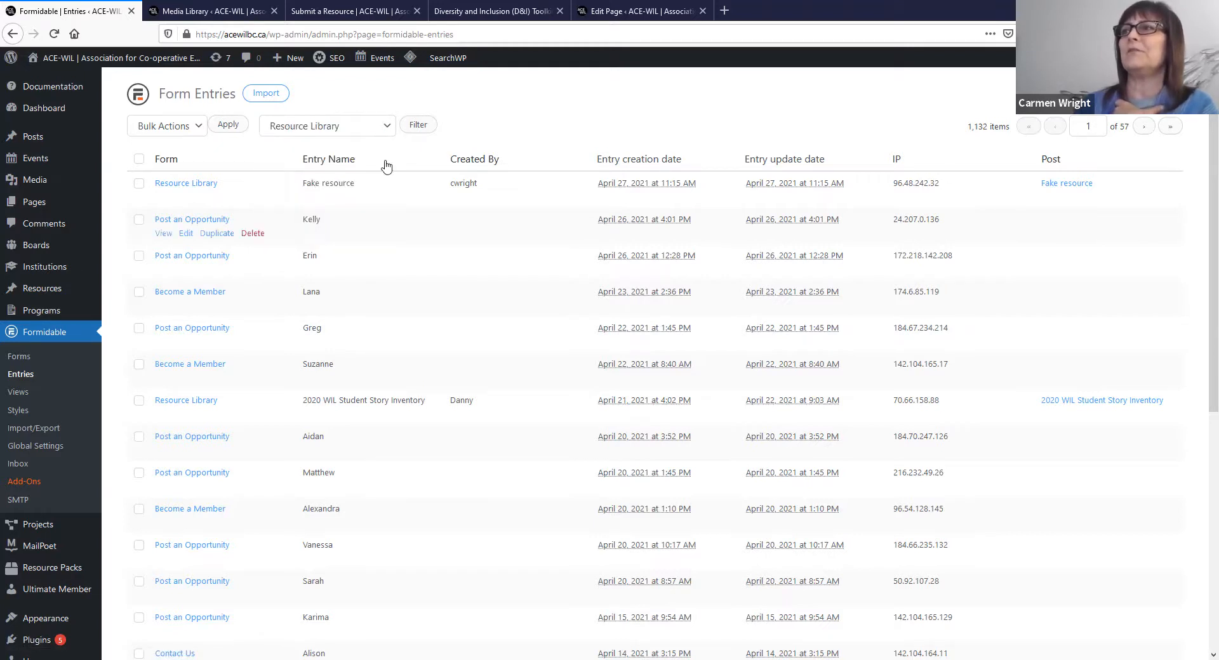
{"action": "left_click", "coordinate": [421, 124]}
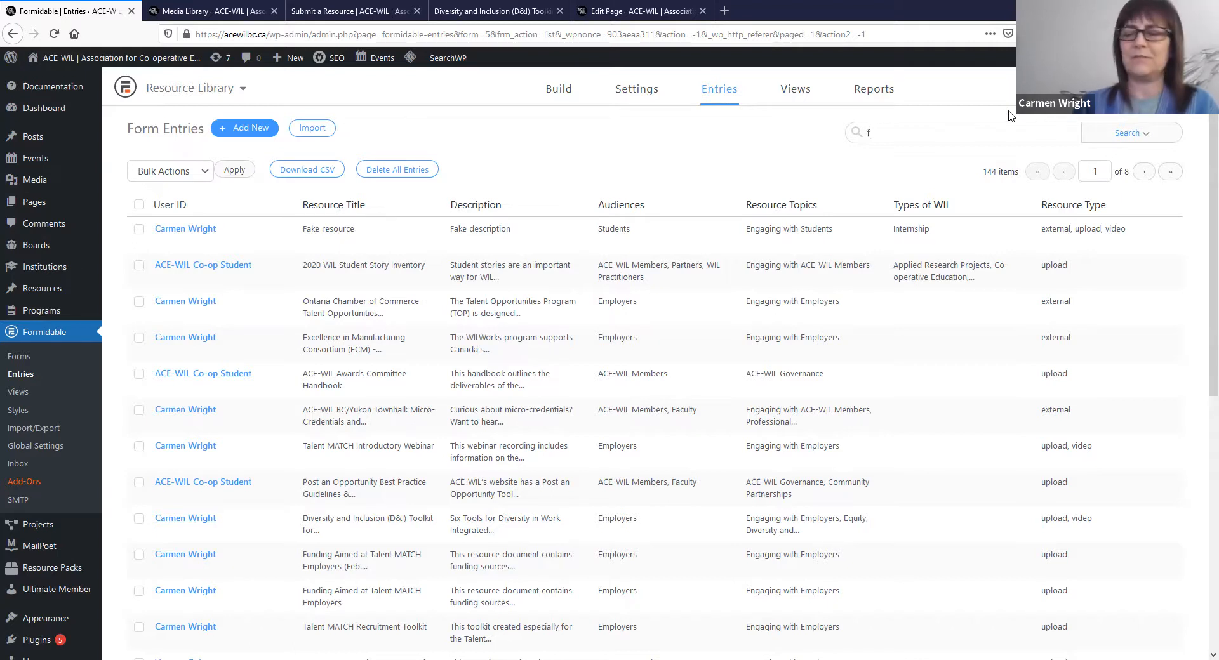
Step: Search the Resource Library entries for "fake", open the Fake resource entry for editing and review its submitted fields
{"action": "type", "text": "ake"}
{"action": "key", "text": "Return"}
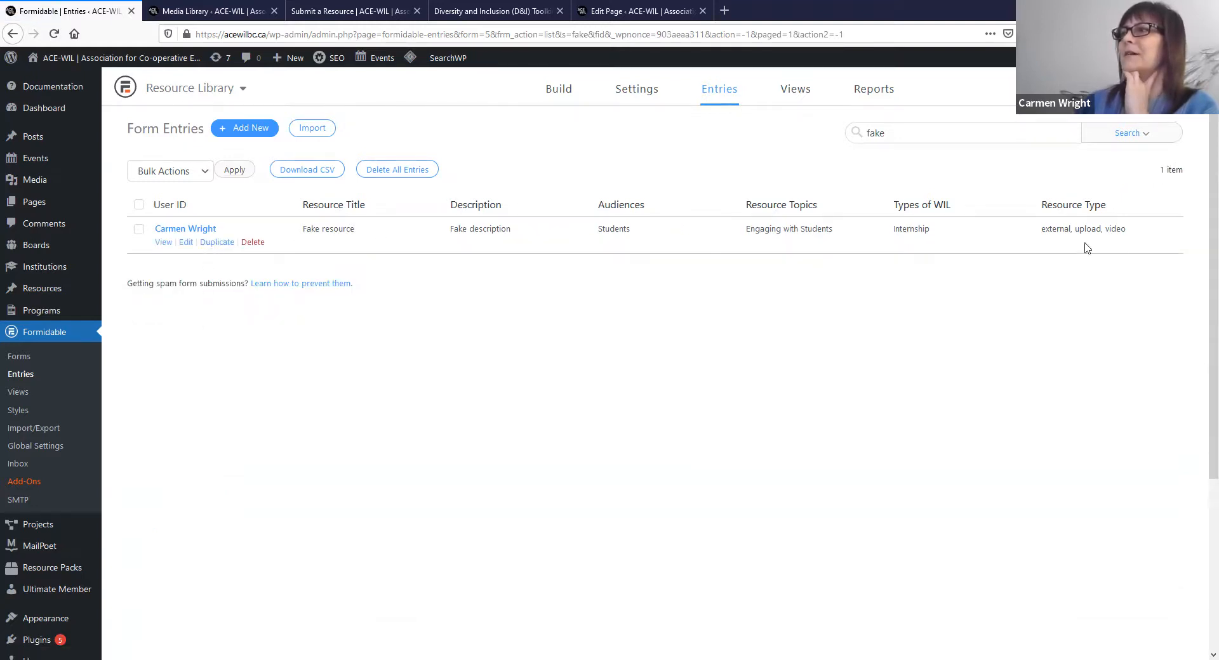
{"action": "left_click", "coordinate": [185, 244]}
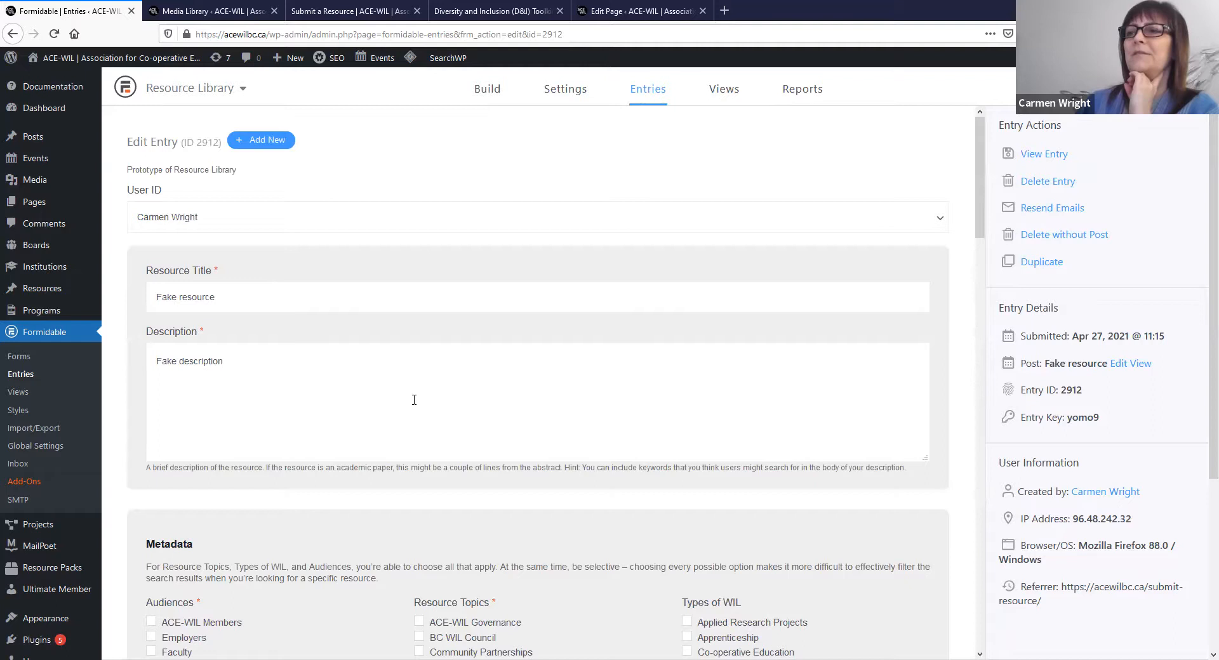
{"action": "scroll", "coordinate": [278, 555], "scroll_direction": "down", "scroll_amount": 15}
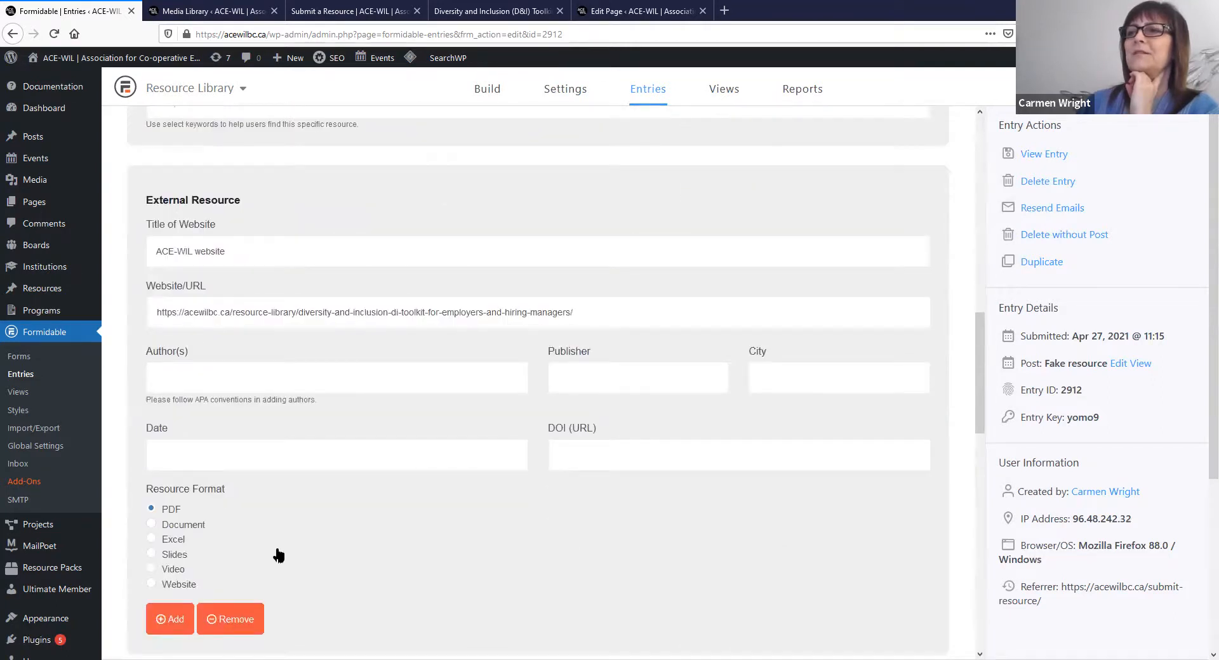
{"action": "scroll", "coordinate": [325, 600], "scroll_direction": "down", "scroll_amount": 4}
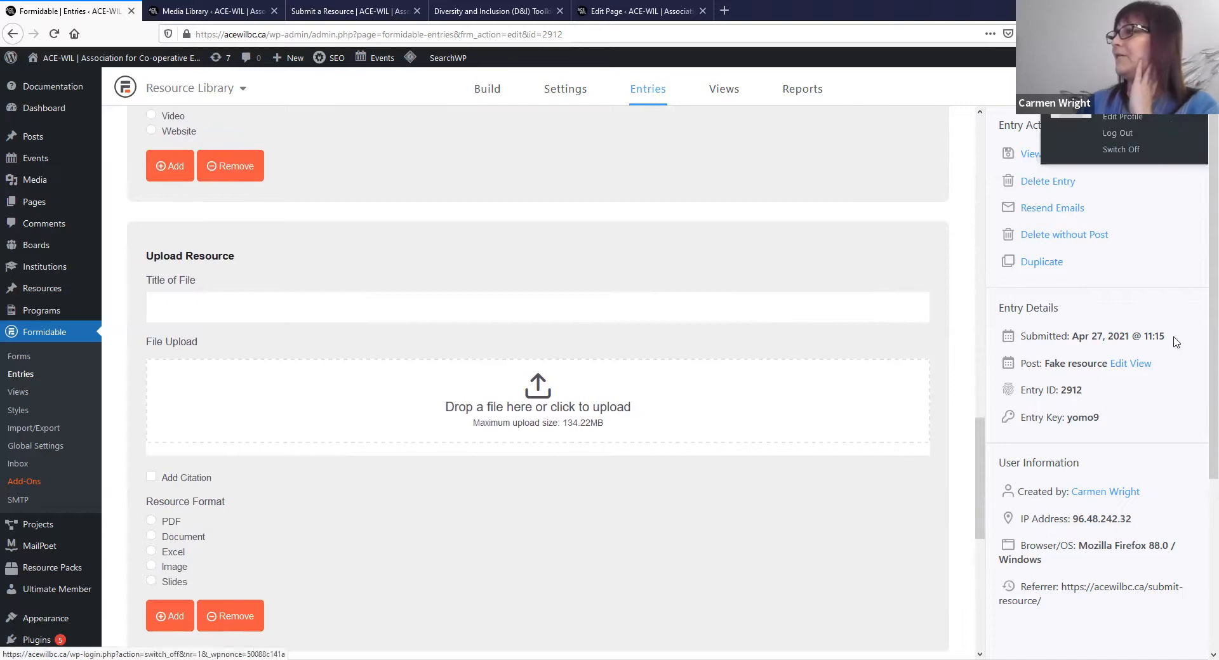
Step: View the Fake resource entry's published post in a new browser tab and check its web address
{"action": "right_click", "coordinate": [1140, 367]}
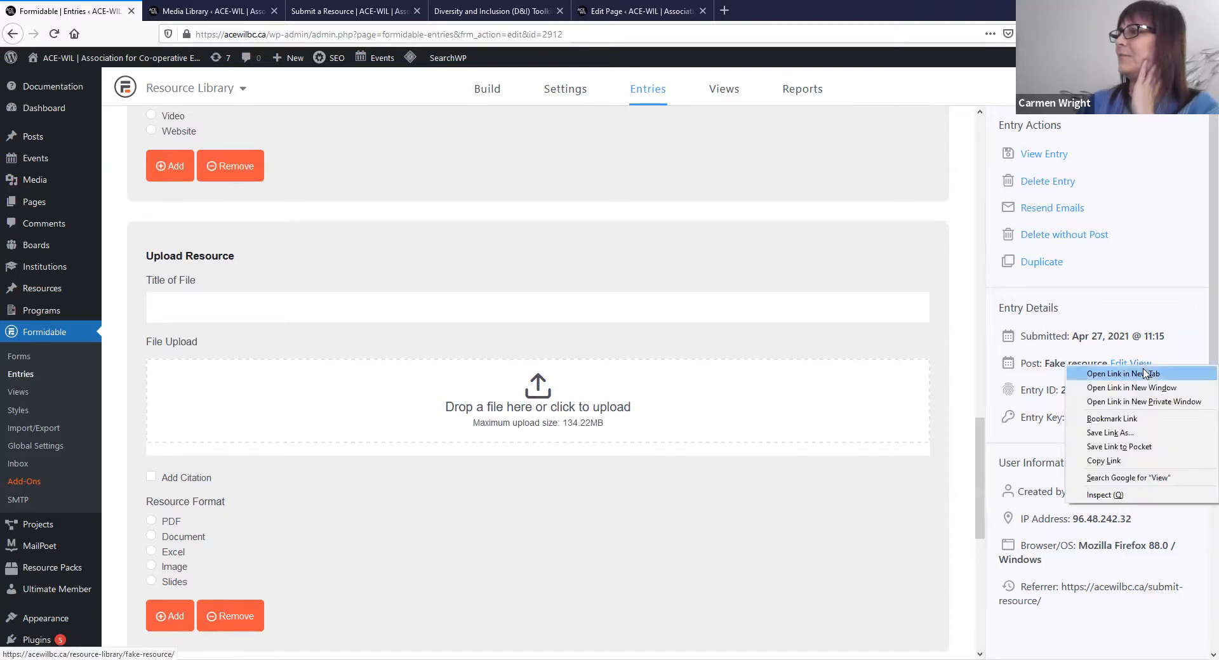
{"action": "left_click", "coordinate": [1139, 373]}
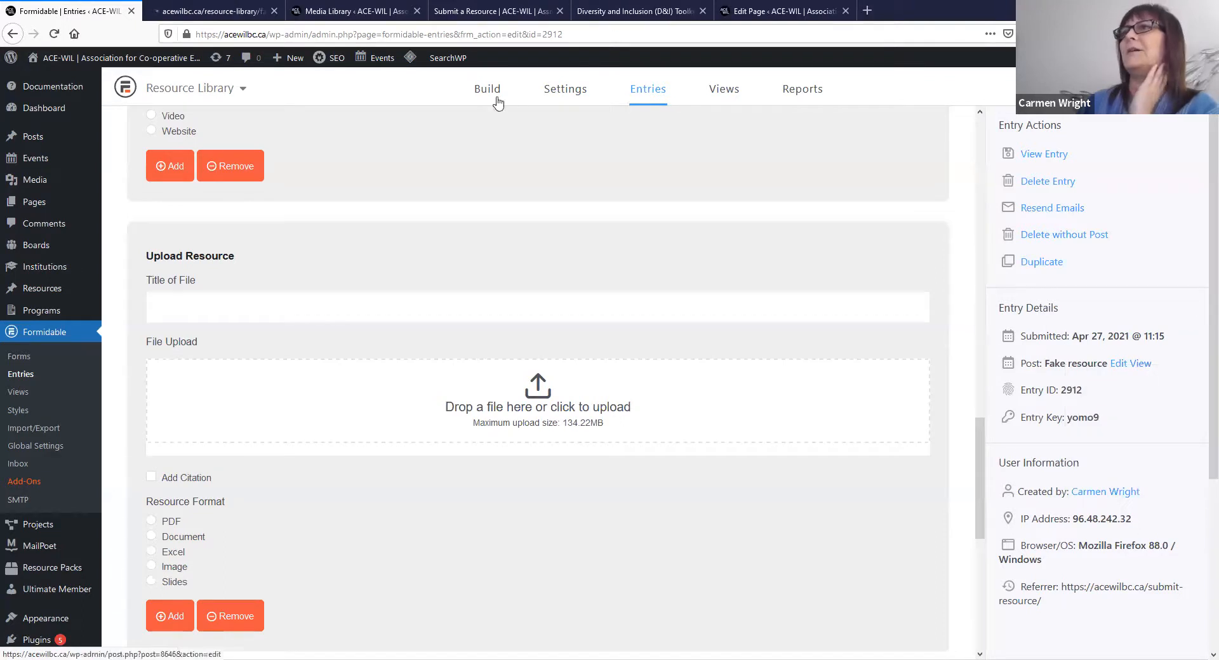
{"action": "left_click", "coordinate": [209, 11]}
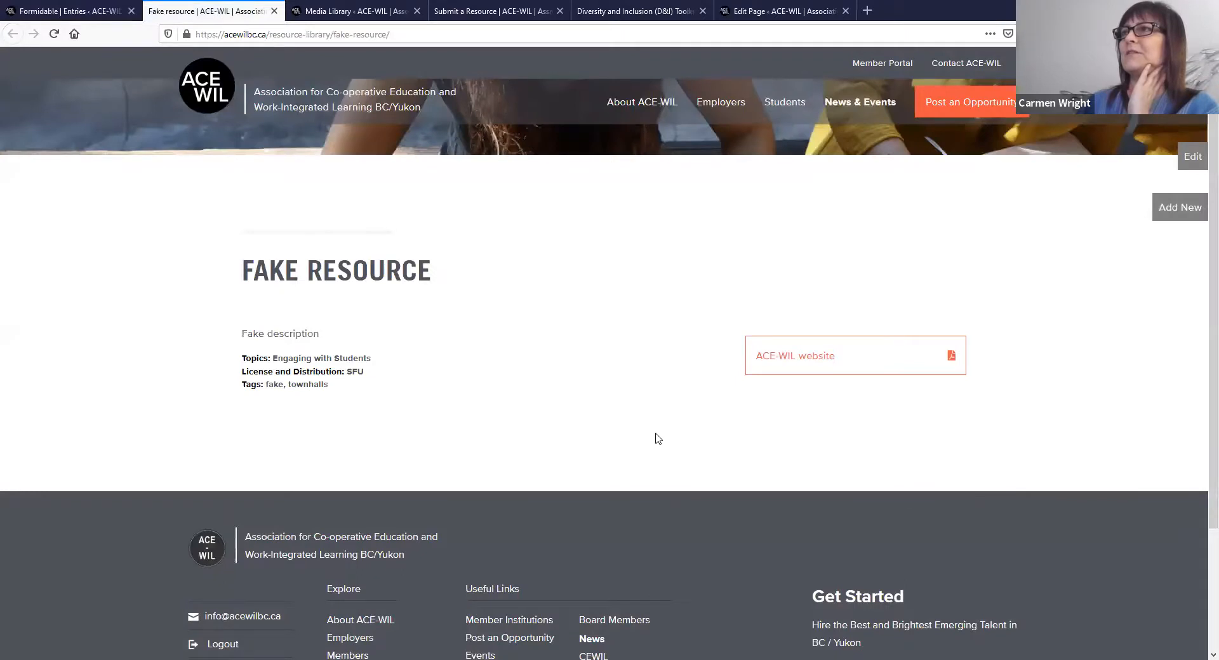
{"action": "left_click", "coordinate": [408, 29]}
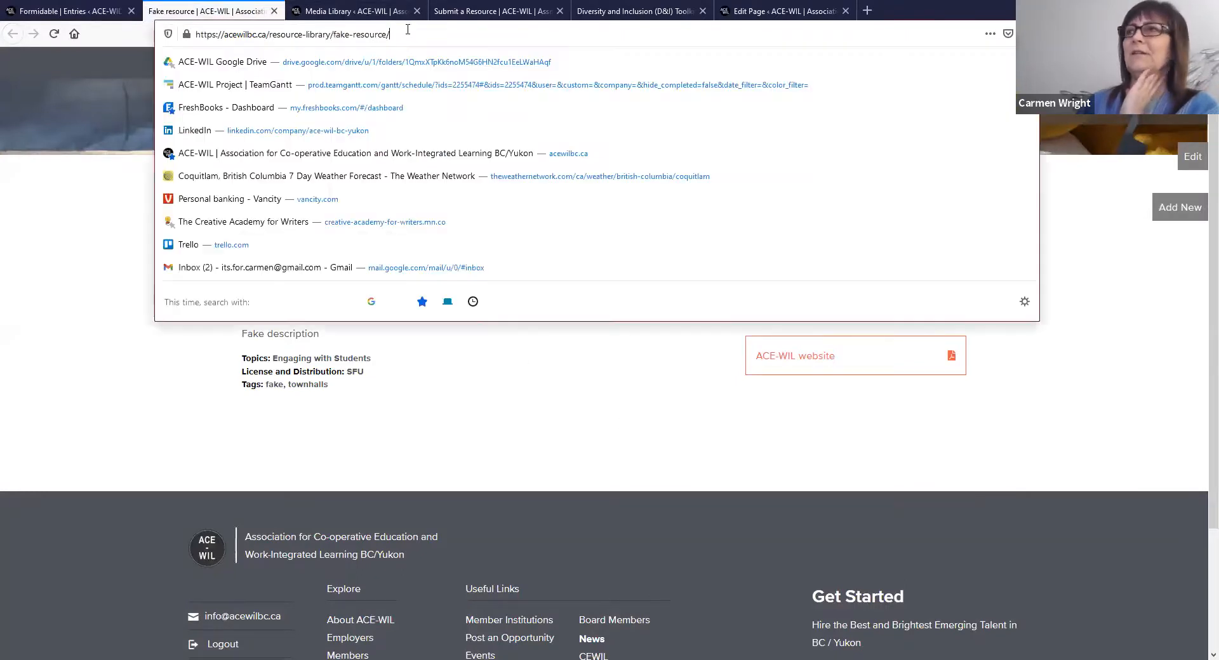
{"action": "left_click", "coordinate": [69, 374]}
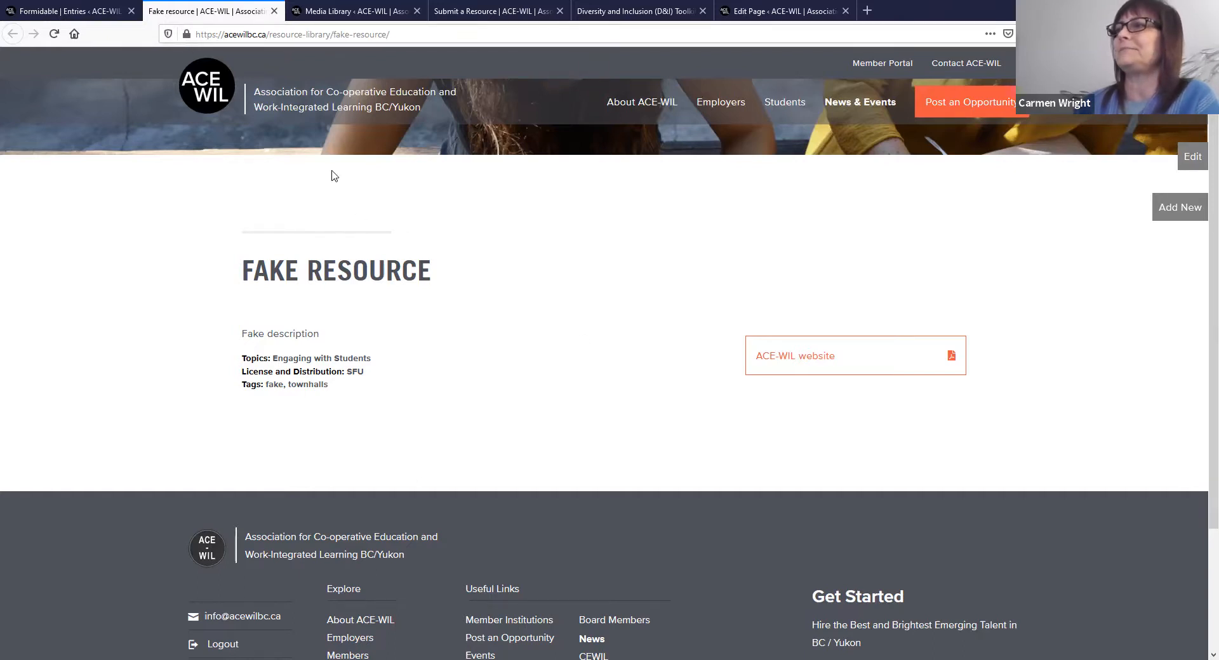
Step: Go back from the open Diversity and Inclusion Toolkit page to the Resource Hub page
{"action": "left_click", "coordinate": [83, 15]}
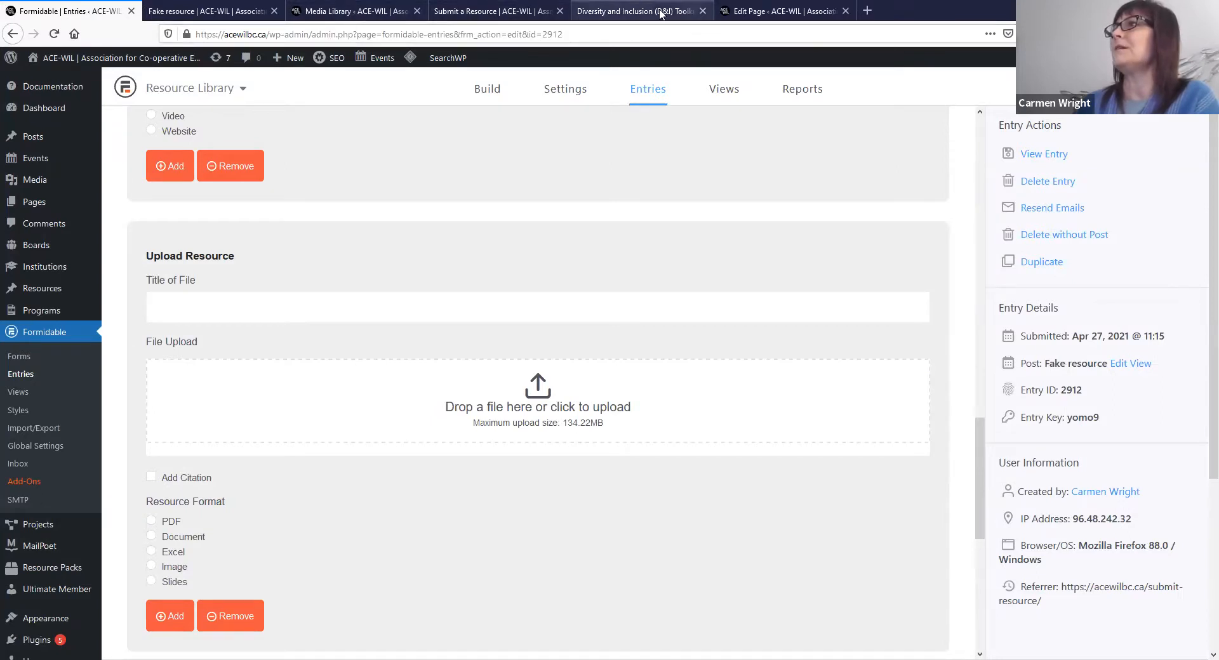
{"action": "left_click", "coordinate": [641, 11]}
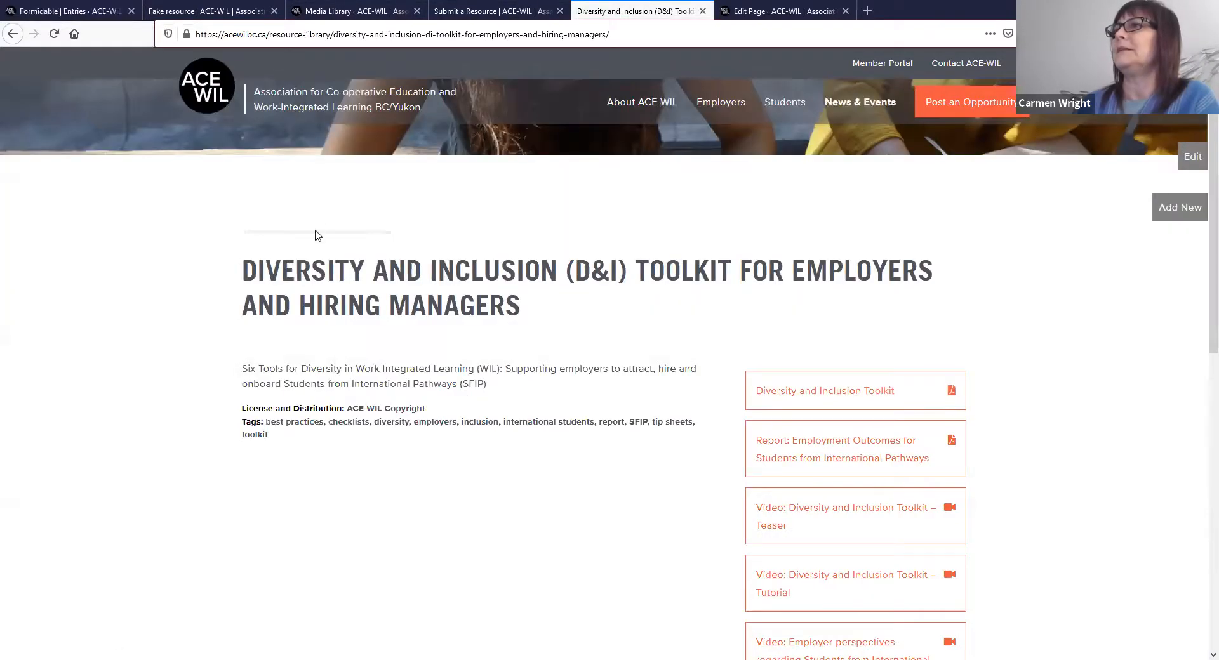
{"action": "scroll", "coordinate": [354, 282], "scroll_direction": "down", "scroll_amount": 1}
{"action": "scroll", "coordinate": [355, 282], "scroll_direction": "up", "scroll_amount": 1}
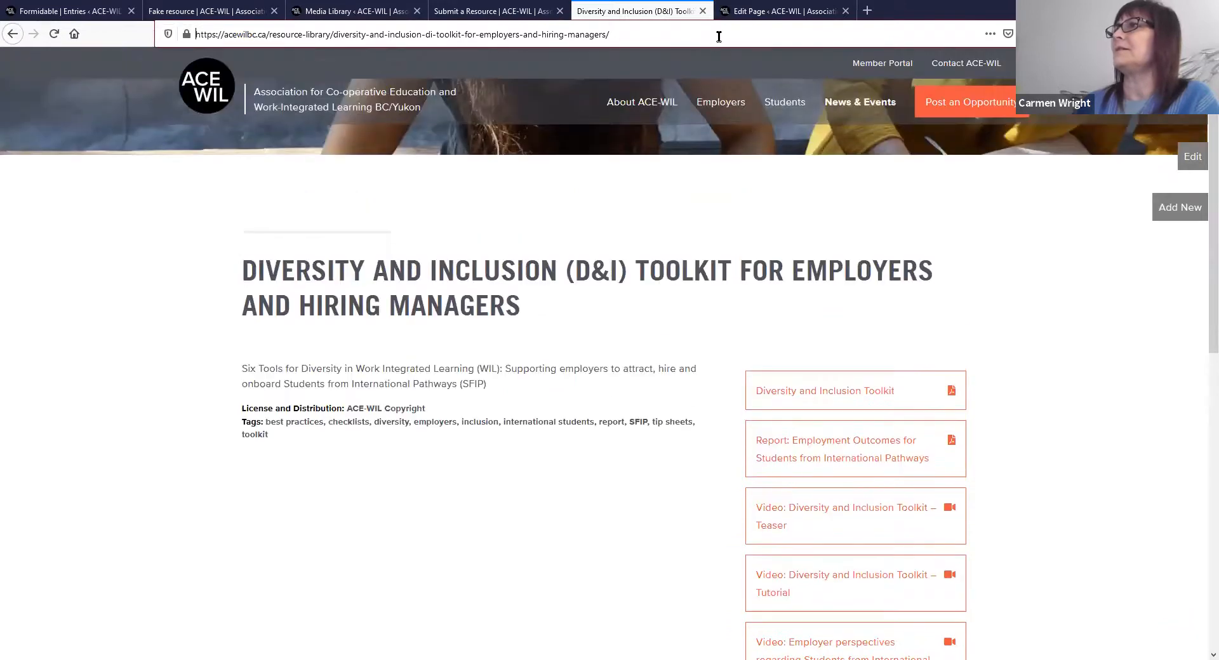
{"action": "left_click", "coordinate": [14, 35]}
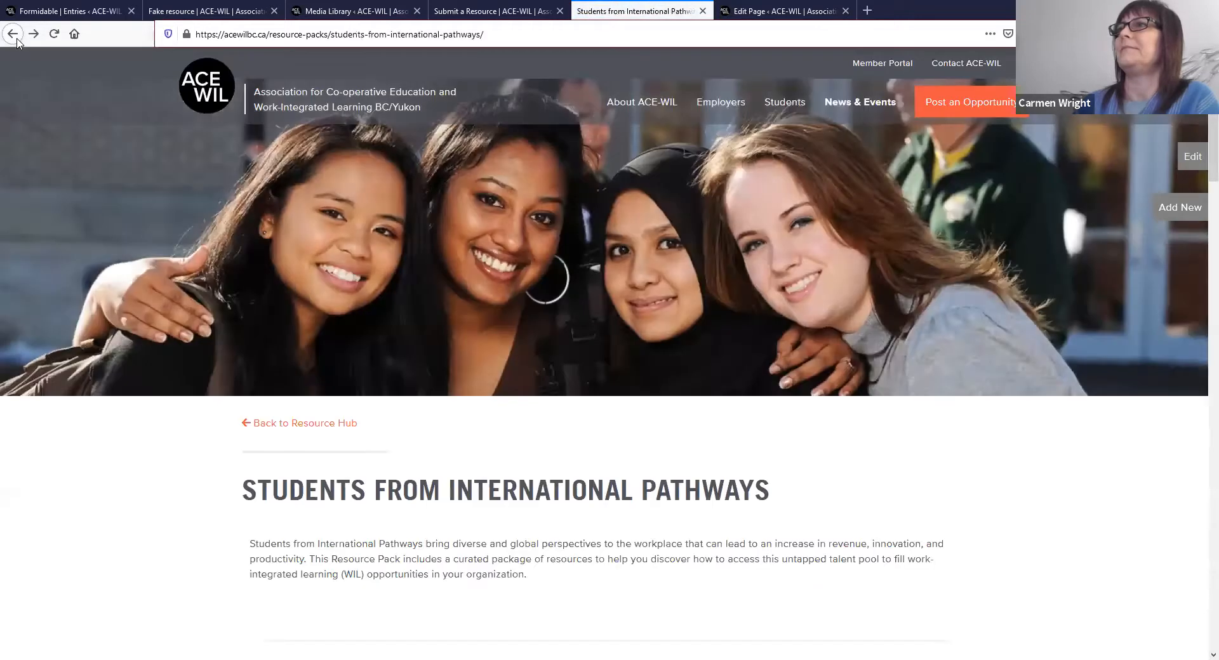
{"action": "left_click", "coordinate": [15, 37]}
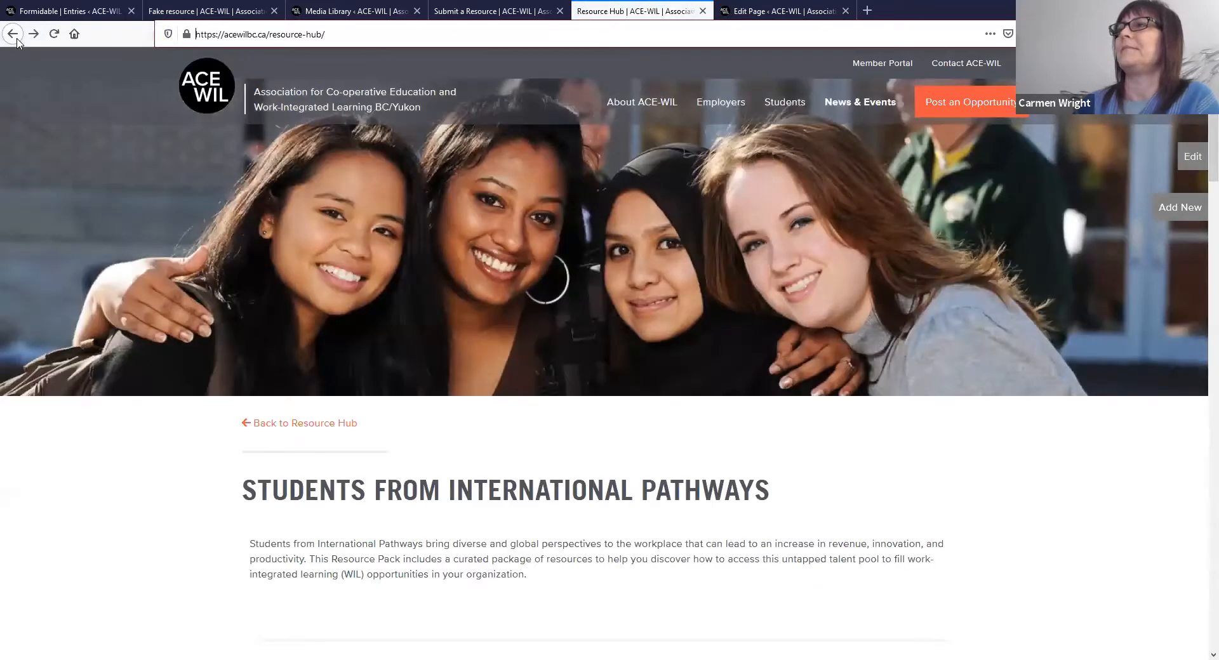
Step: Search the Resource Hub for "fake"
{"action": "left_click", "coordinate": [286, 225]}
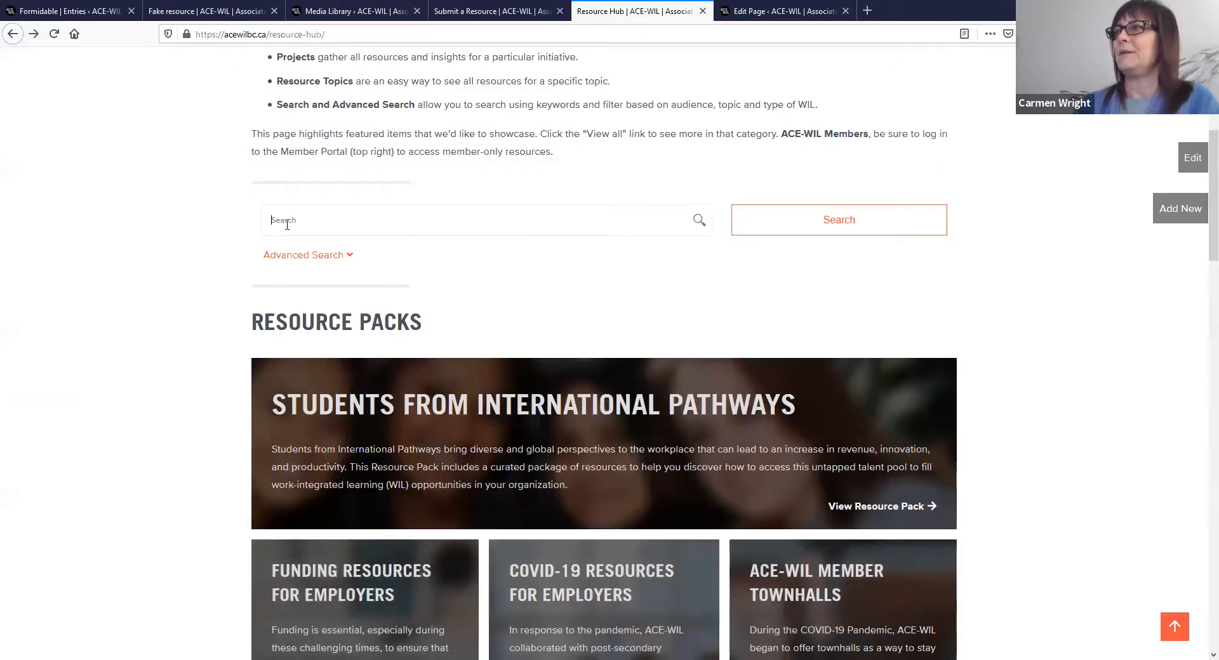
{"action": "type", "text": "fake"}
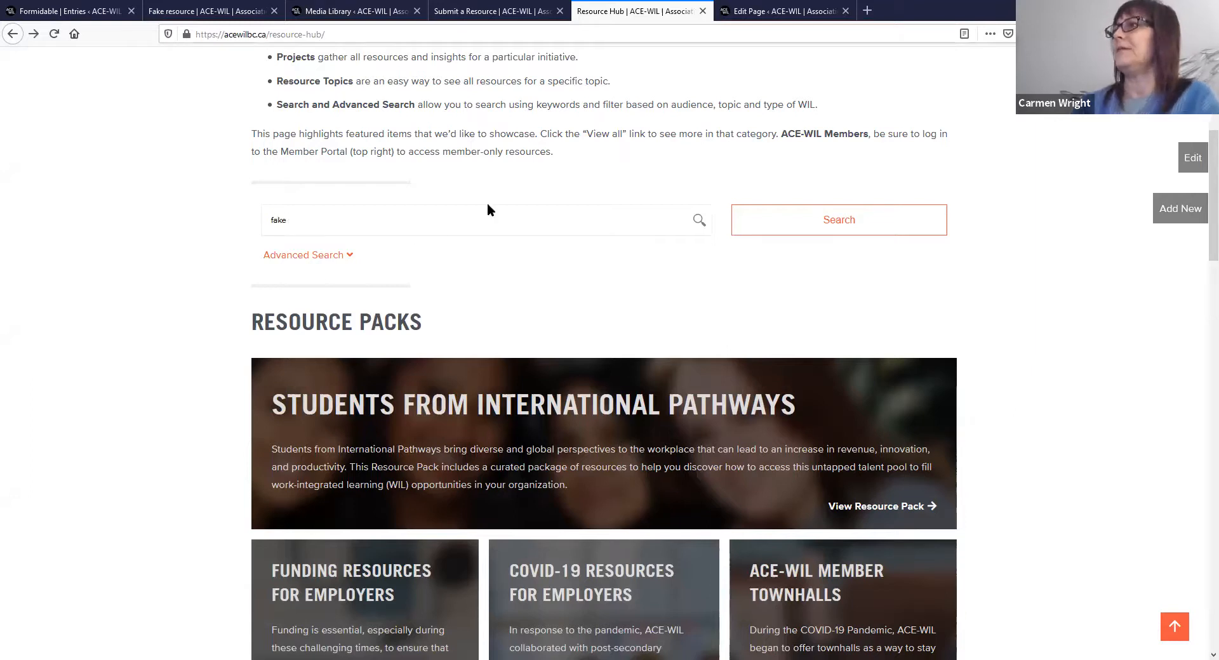
{"action": "left_click", "coordinate": [879, 231]}
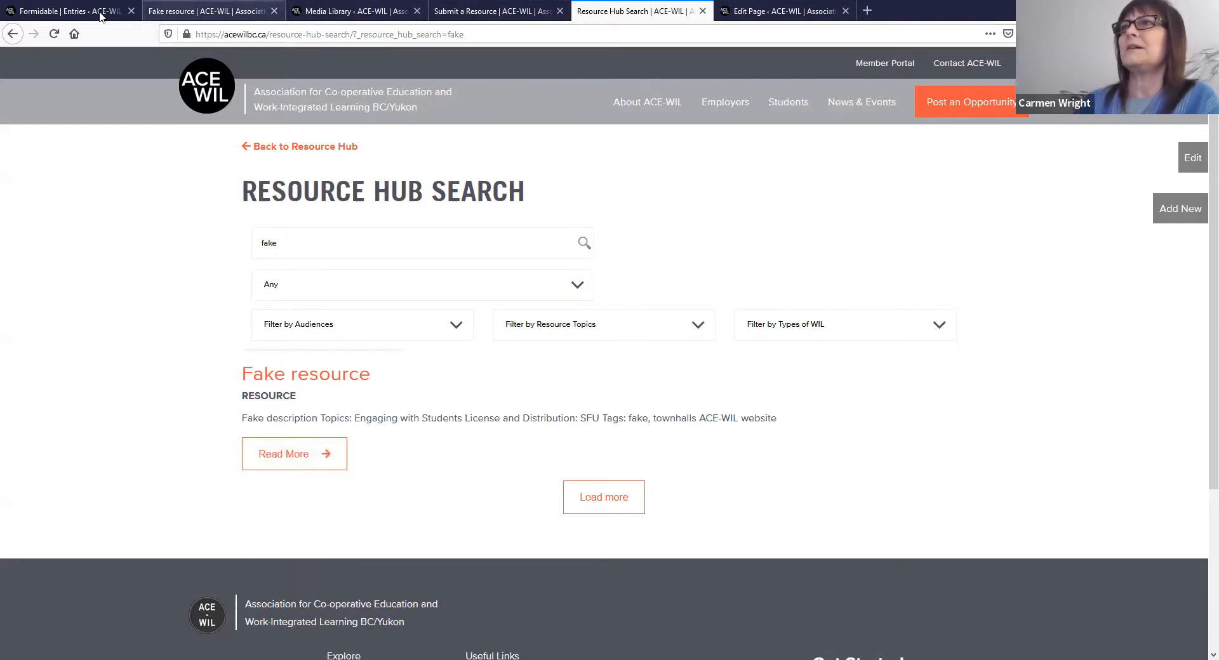
Step: Return to the WordPress admin and open the list of all projects
{"action": "left_click", "coordinate": [79, 12]}
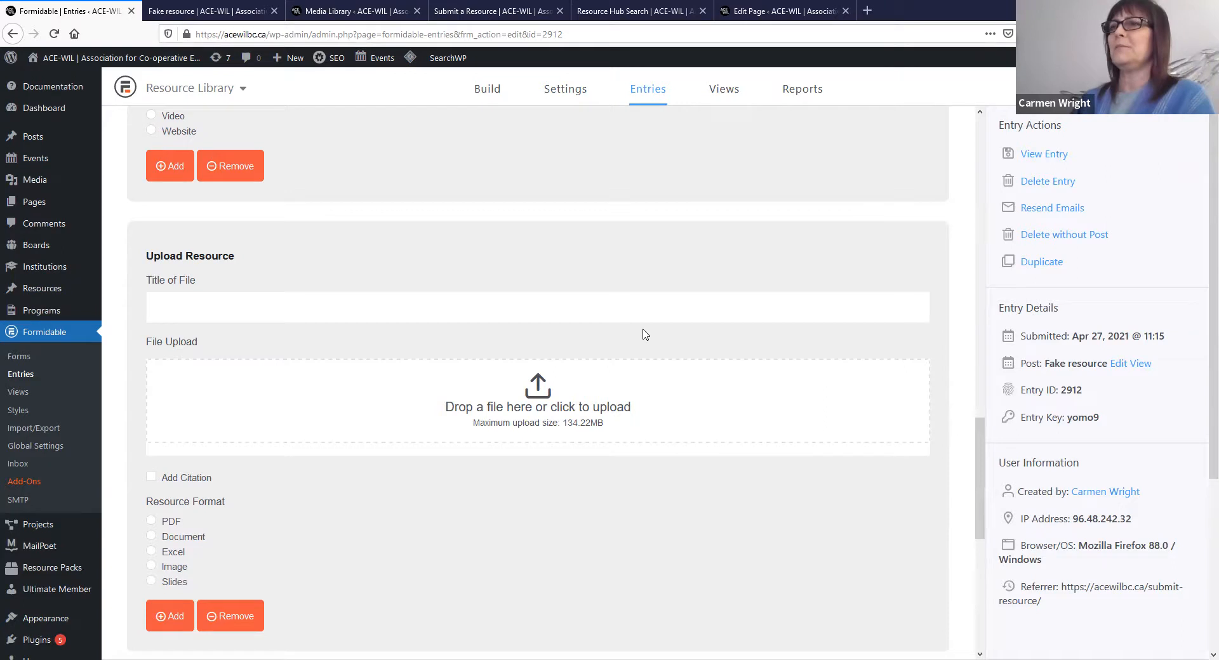
{"action": "scroll", "coordinate": [628, 317], "scroll_direction": "up", "scroll_amount": 5}
{"action": "scroll", "coordinate": [615, 300], "scroll_direction": "up", "scroll_amount": 3}
{"action": "scroll", "coordinate": [561, 365], "scroll_direction": "down", "scroll_amount": 4}
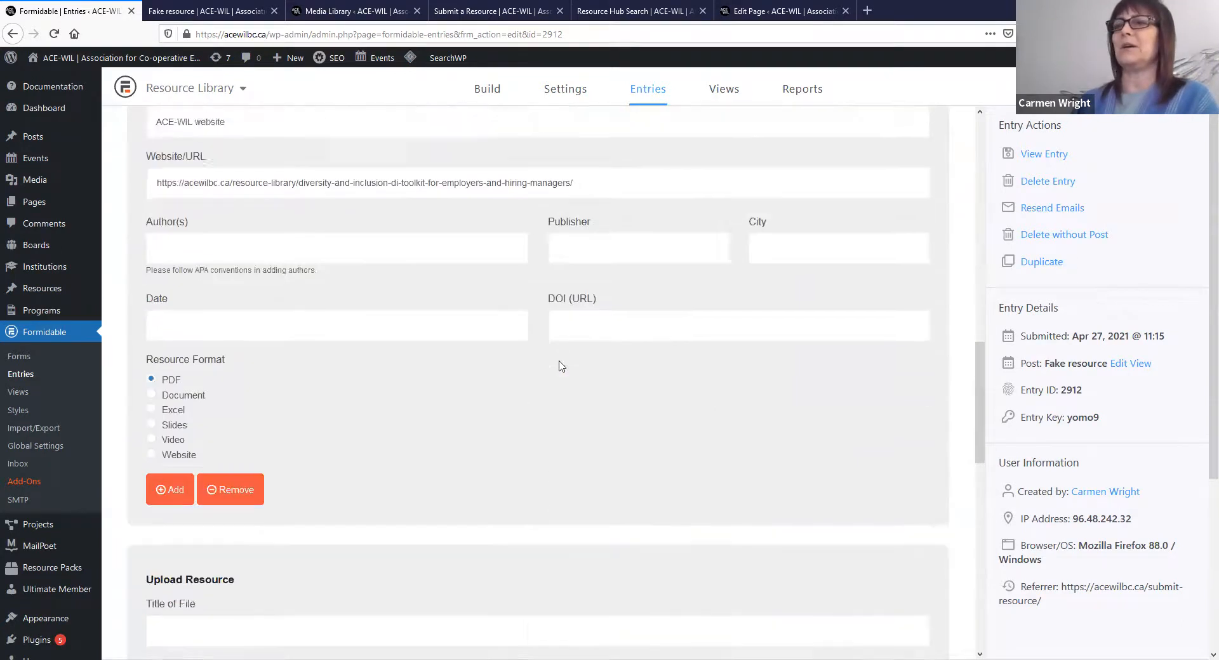
{"action": "mouse_move", "coordinate": [42, 529]}
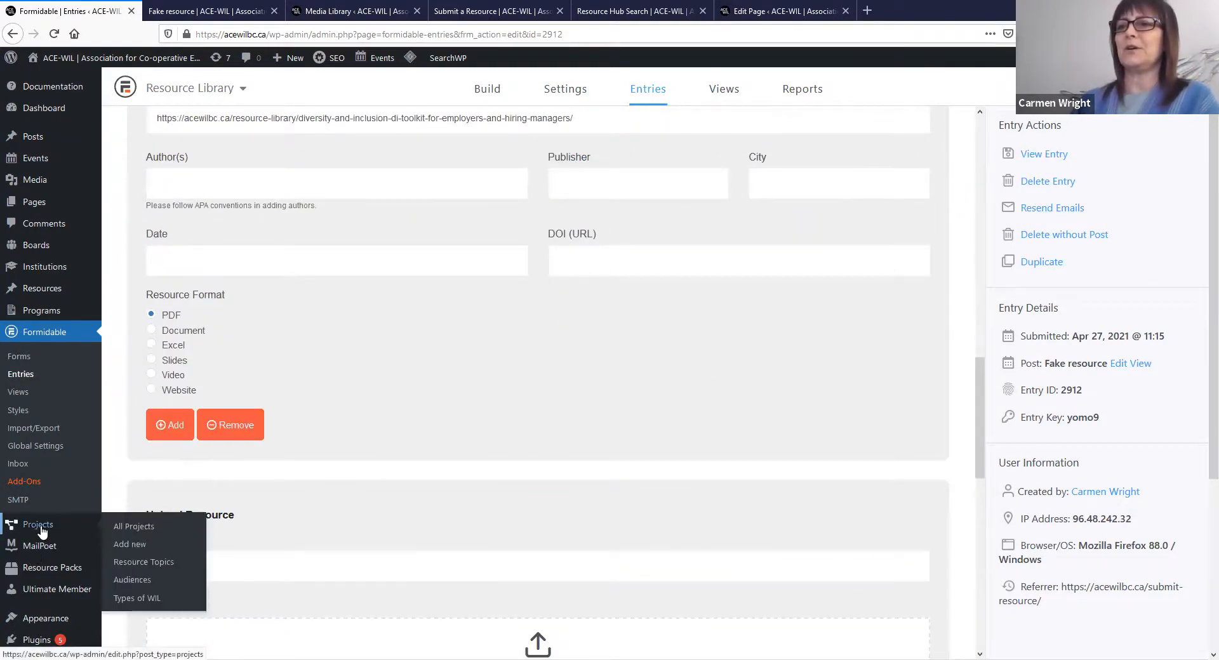
{"action": "left_click", "coordinate": [134, 532]}
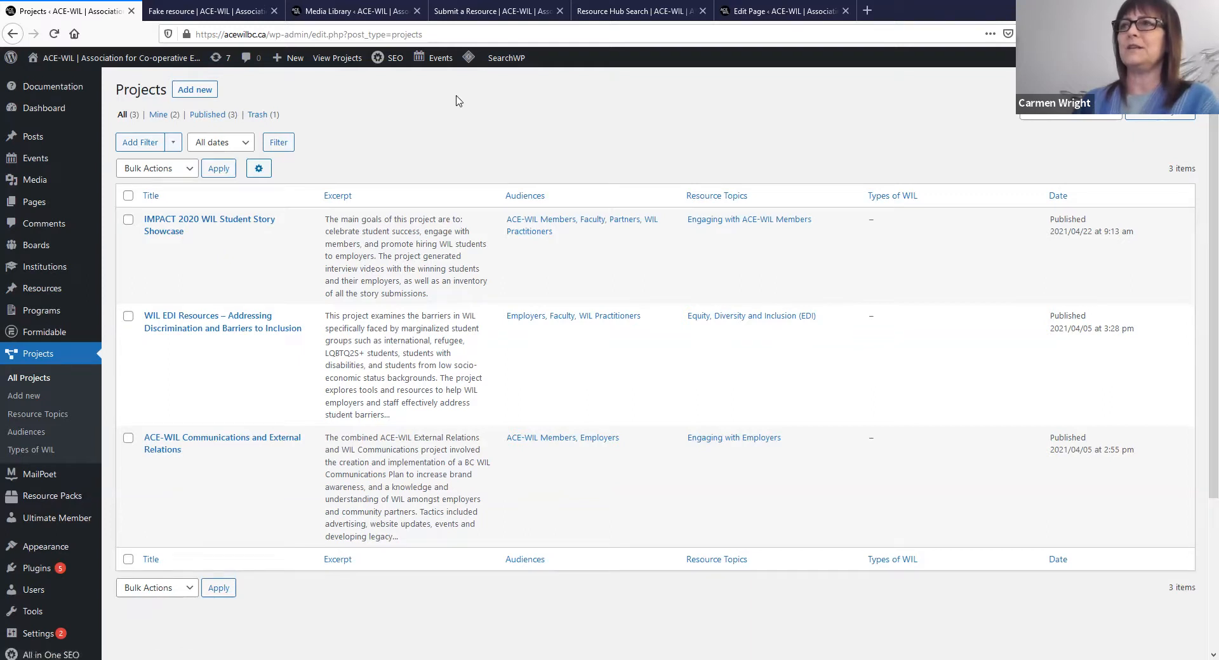
Step: Start adding a new project
{"action": "left_click", "coordinate": [199, 94]}
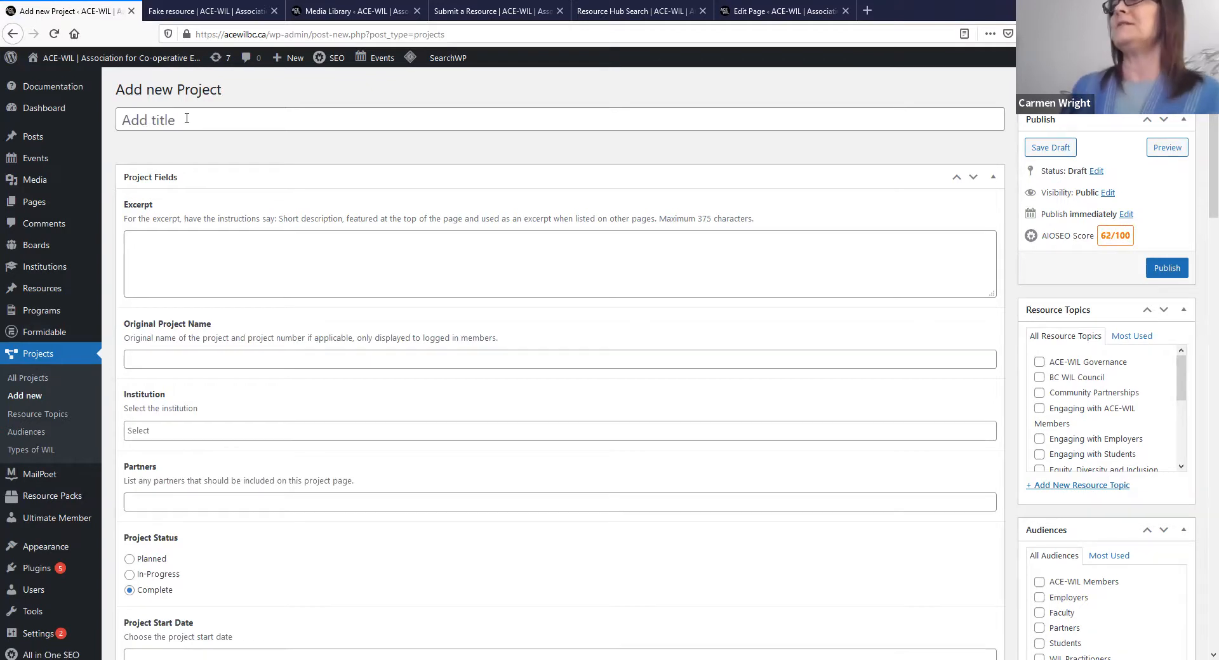
Step: Open the published ACE-WIL Communications and External Relations project from the Resource Hub and check its web address
{"action": "left_click", "coordinate": [619, 12]}
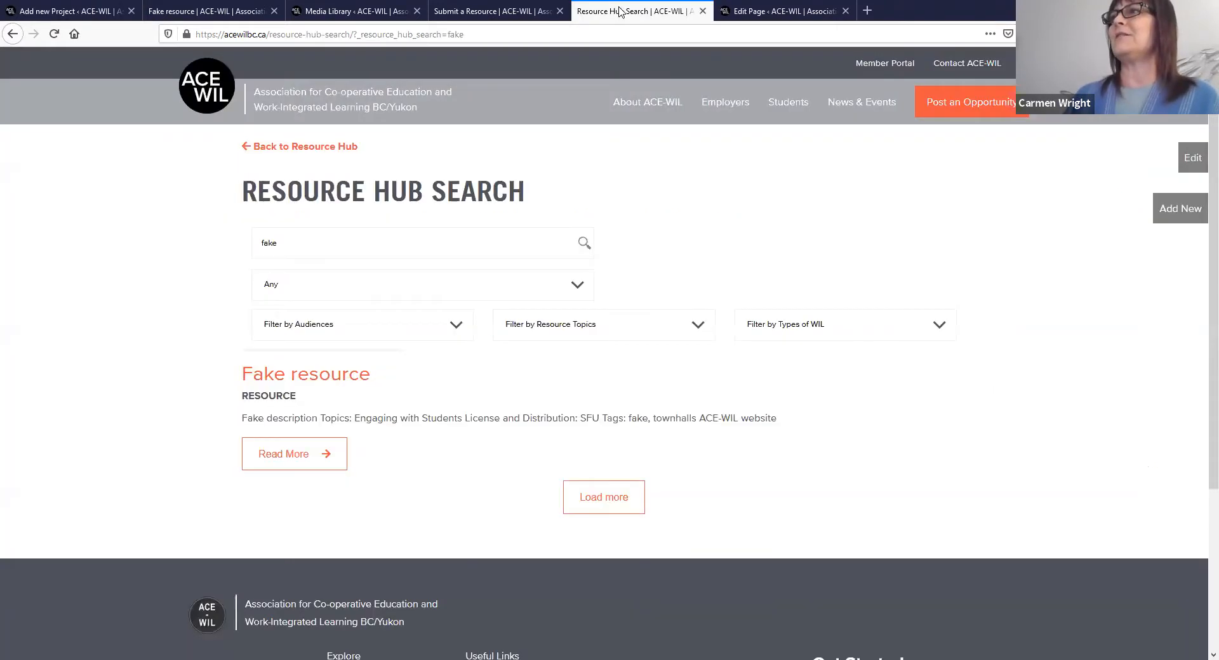
{"action": "left_click", "coordinate": [292, 147]}
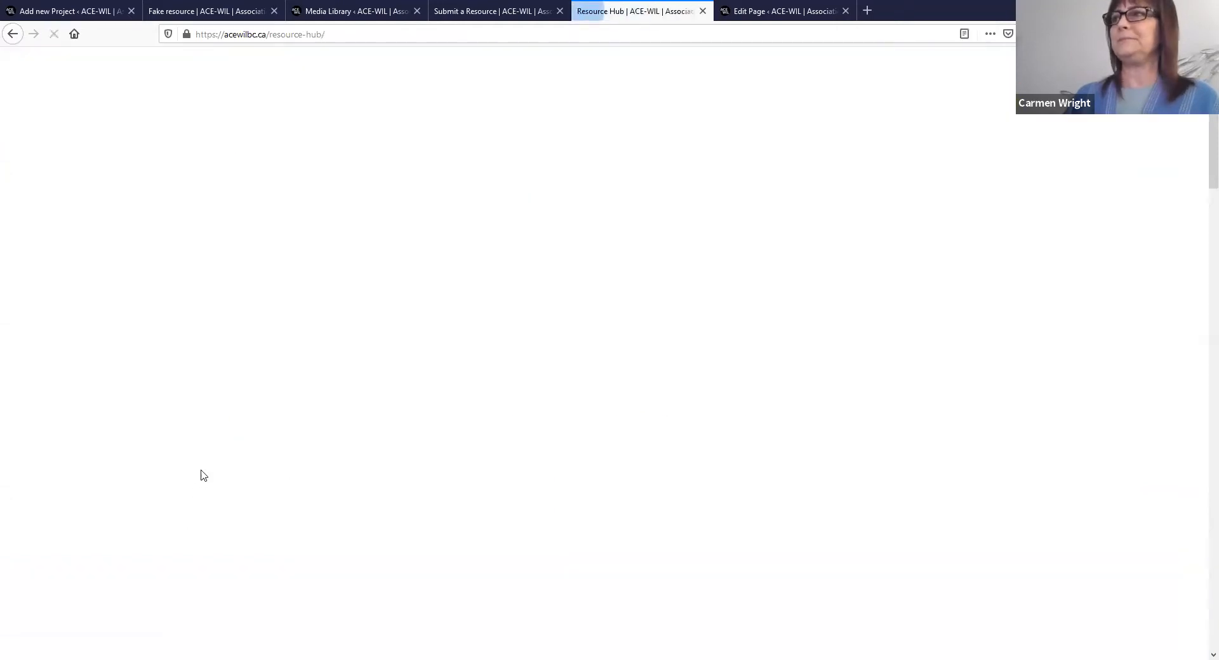
{"action": "scroll", "coordinate": [519, 459], "scroll_direction": "down", "scroll_amount": 3}
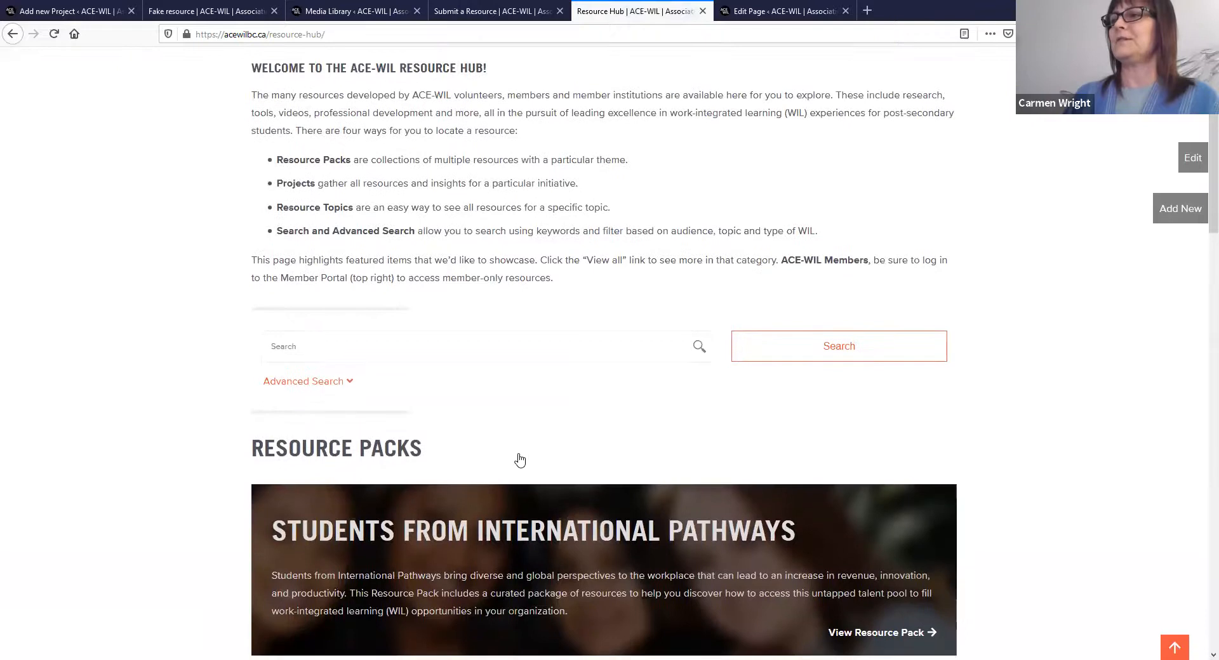
{"action": "scroll", "coordinate": [519, 460], "scroll_direction": "down", "scroll_amount": 10}
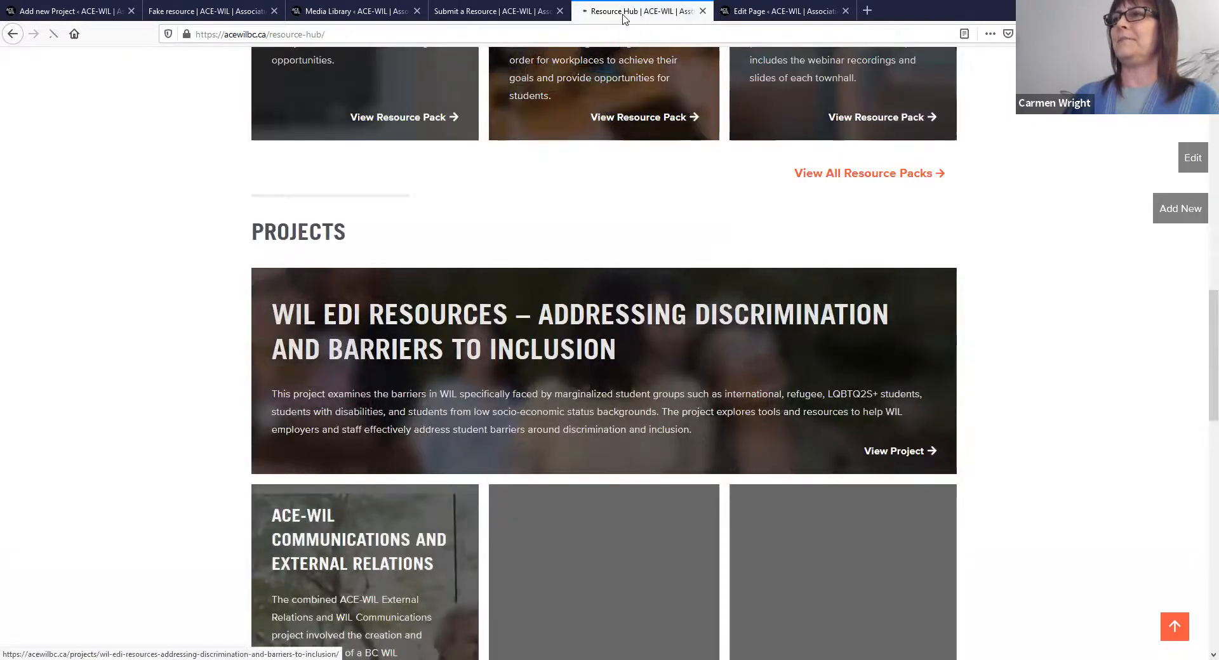
{"action": "left_click", "coordinate": [324, 551]}
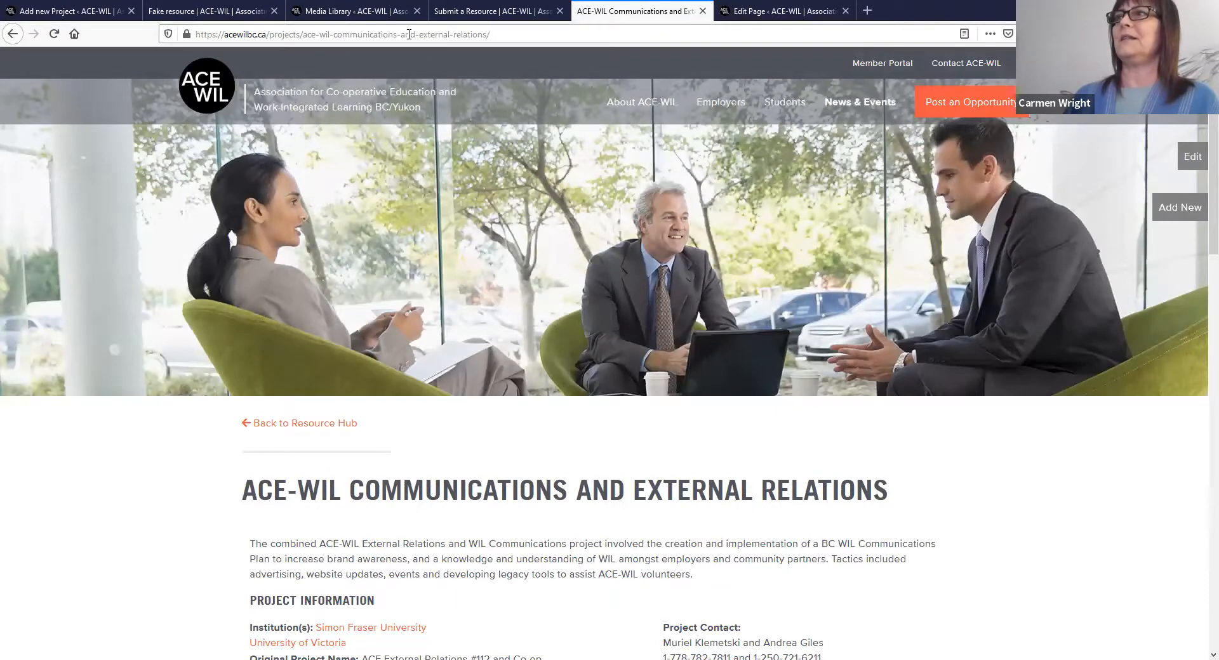
{"action": "left_click", "coordinate": [519, 36]}
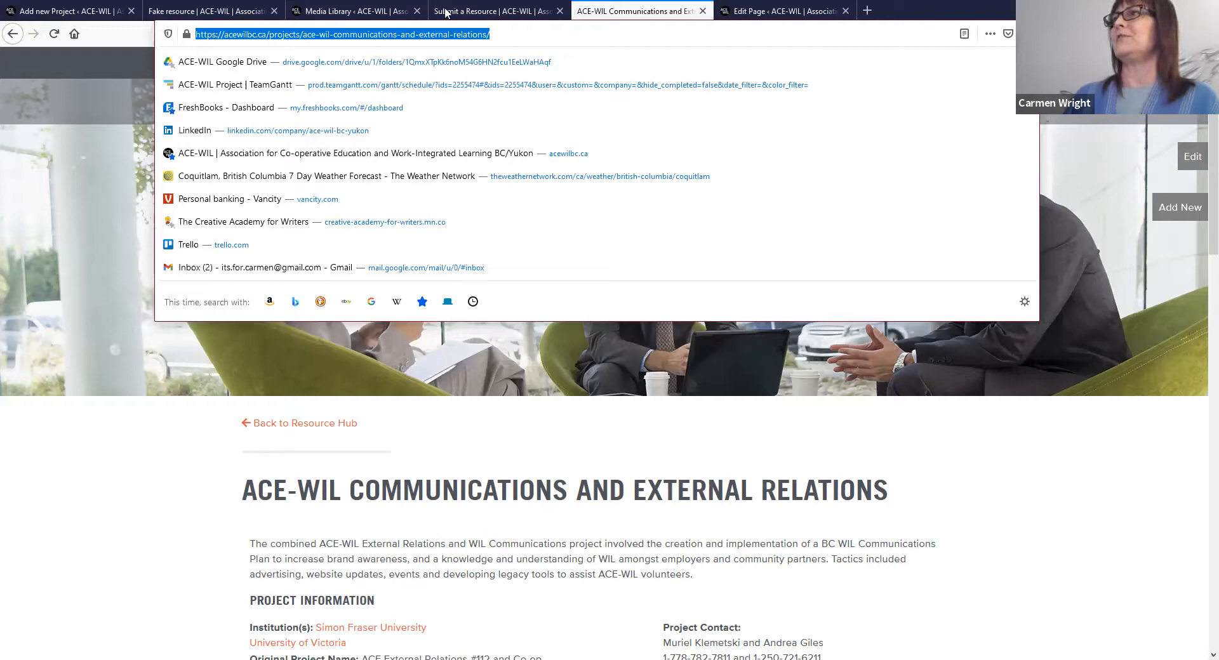
Step: Return to the new project form, title it "Fake Project" and enter "blah blah blah" as the excerpt
{"action": "left_click", "coordinate": [47, 12]}
{"action": "left_click", "coordinate": [190, 124]}
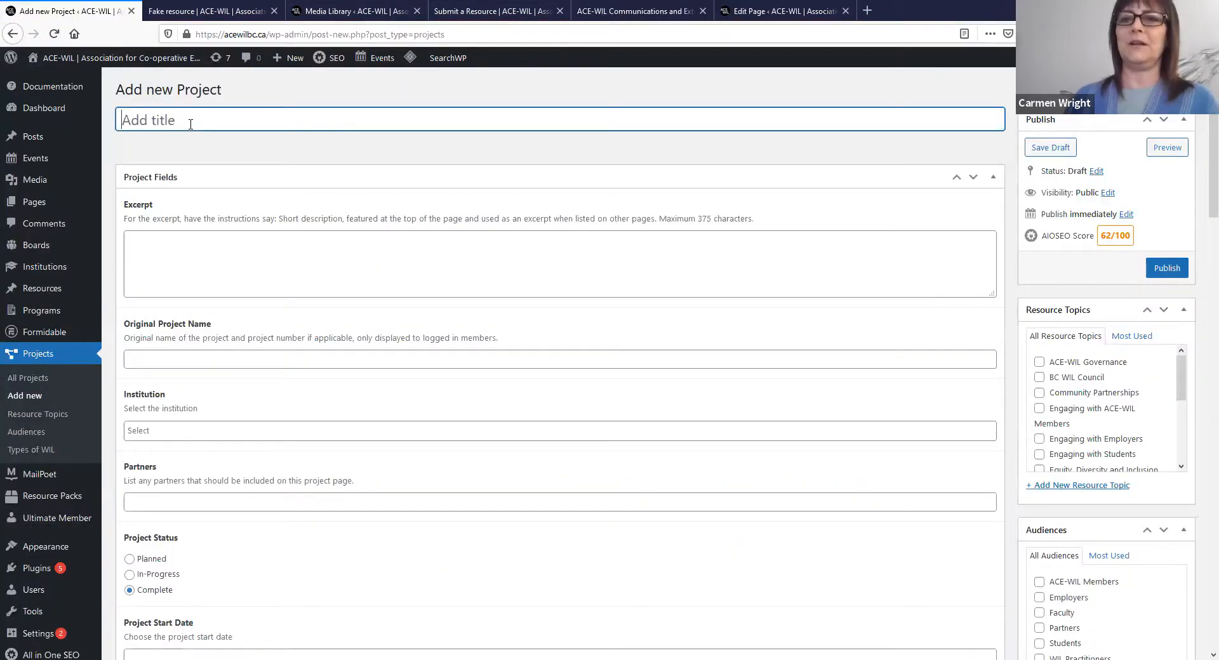
{"action": "type", "text": "Fake Project"}
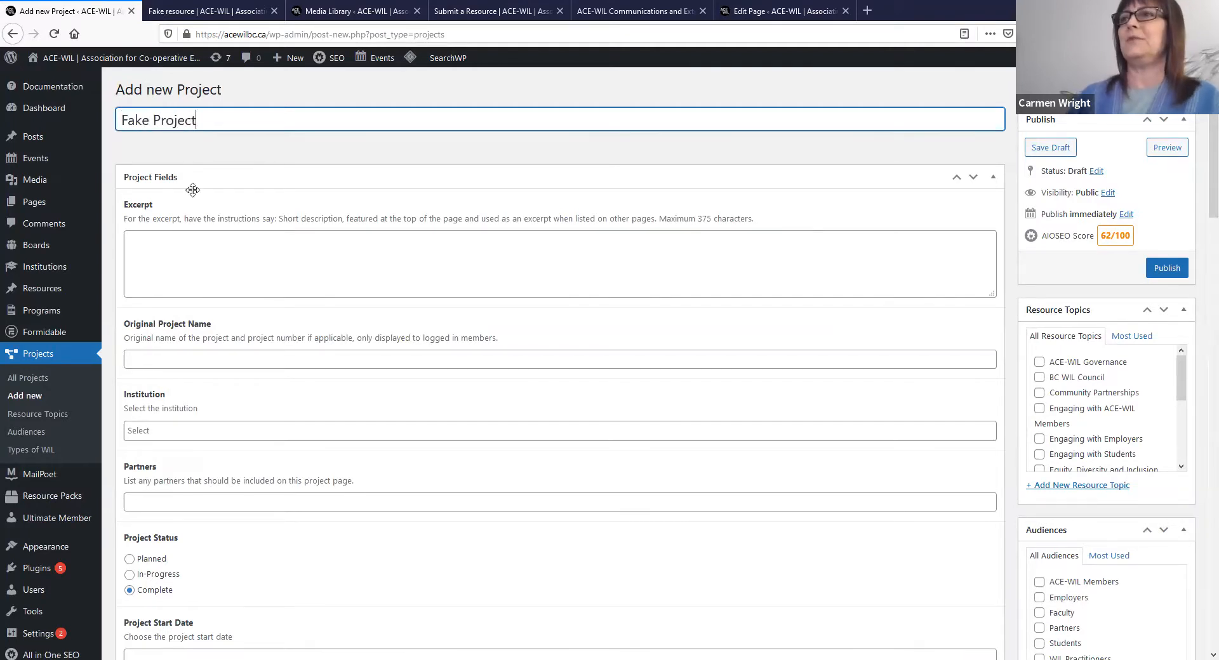
{"action": "left_click", "coordinate": [177, 249]}
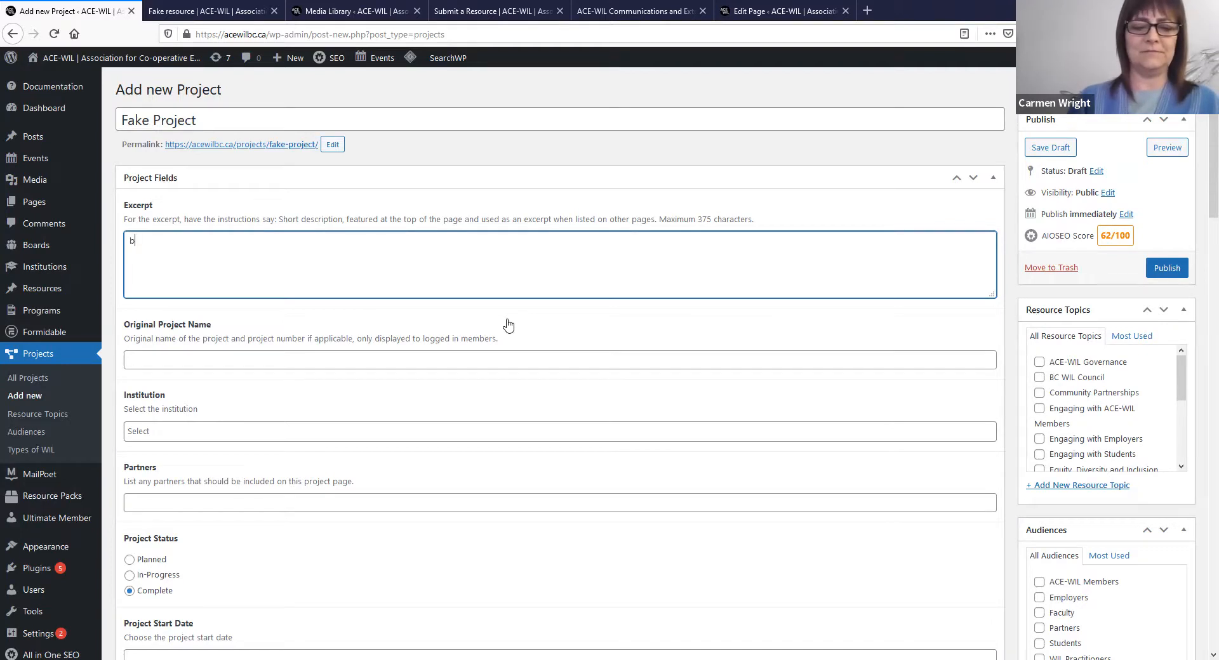
{"action": "type", "text": "ah blah"}
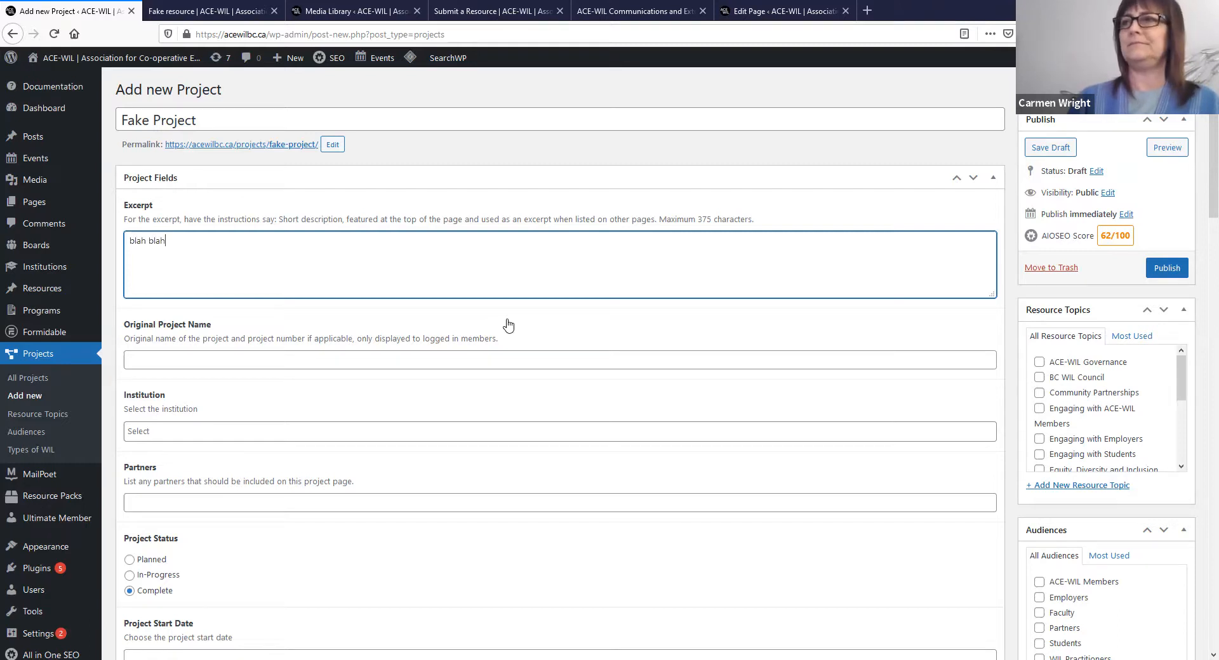
{"action": "type", "text": " blah"}
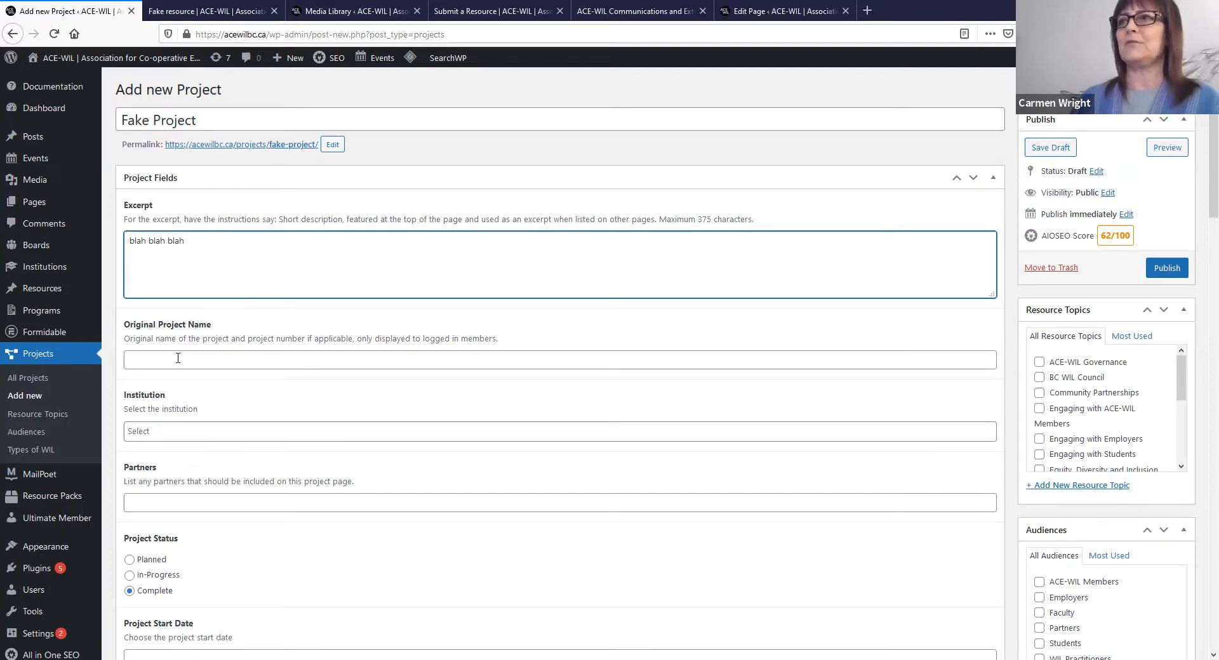
Step: Copy the project title into the Original Project Name field
{"action": "left_click_drag", "start_coordinate": [200, 121], "coordinate": [31, 110]}
{"action": "key", "text": "ctrl+c"}
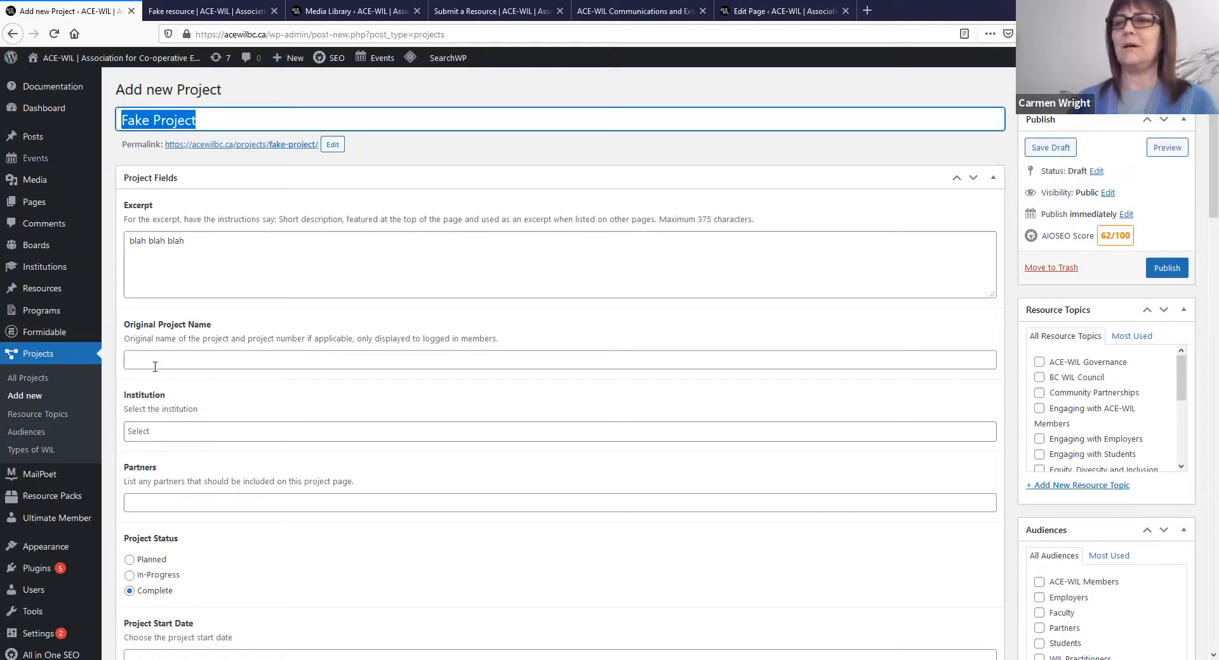
{"action": "left_click", "coordinate": [162, 360]}
{"action": "key", "text": "ctrl+v"}
Step: Try to set the institution to Simon Fraser University, searching for "sfu" and "sim"
{"action": "left_click", "coordinate": [171, 431]}
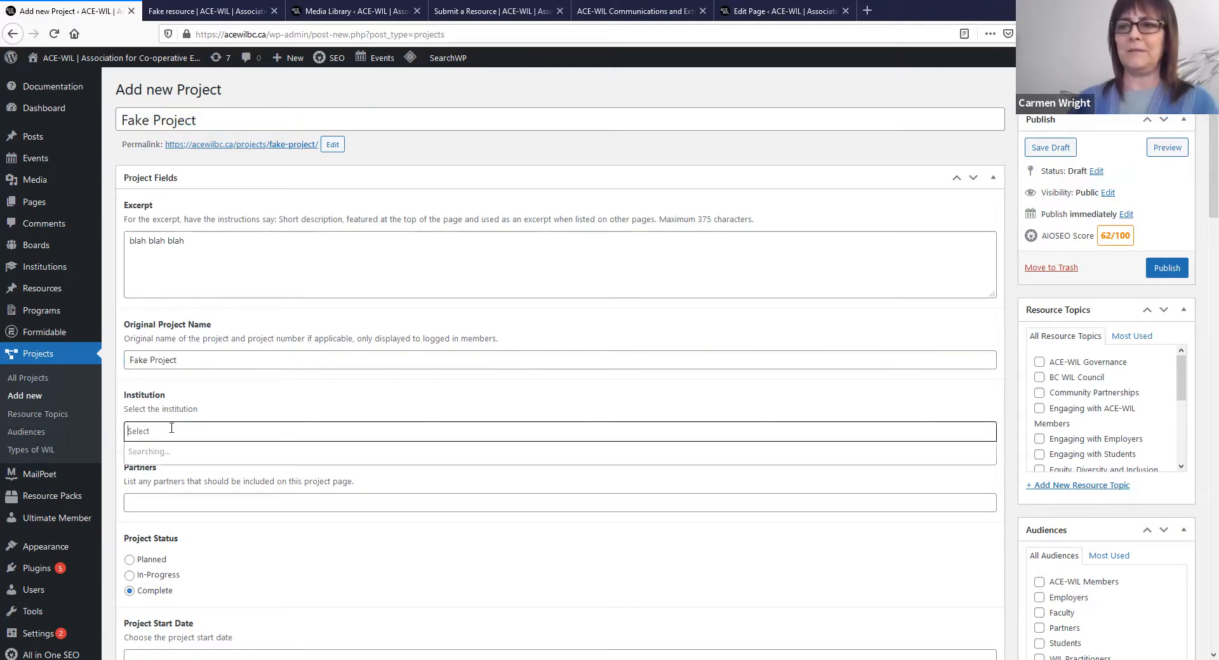
{"action": "type", "text": "sfu"}
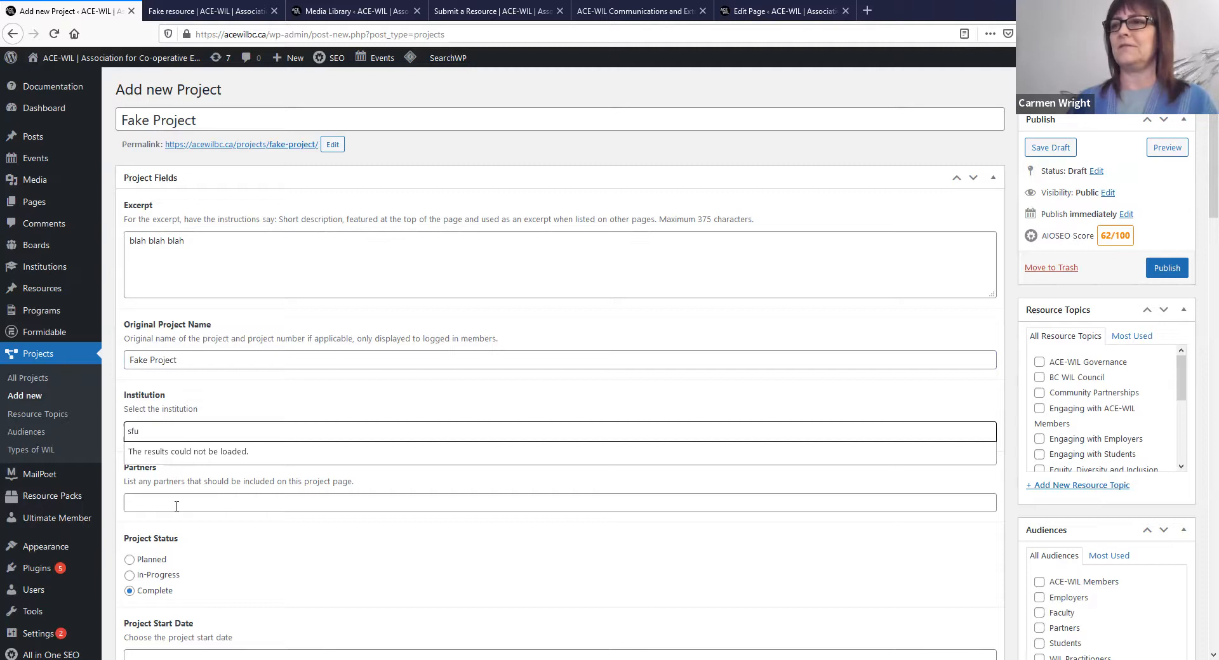
{"action": "left_click_drag", "start_coordinate": [163, 431], "coordinate": [113, 433]}
{"action": "left_click", "coordinate": [148, 433]}
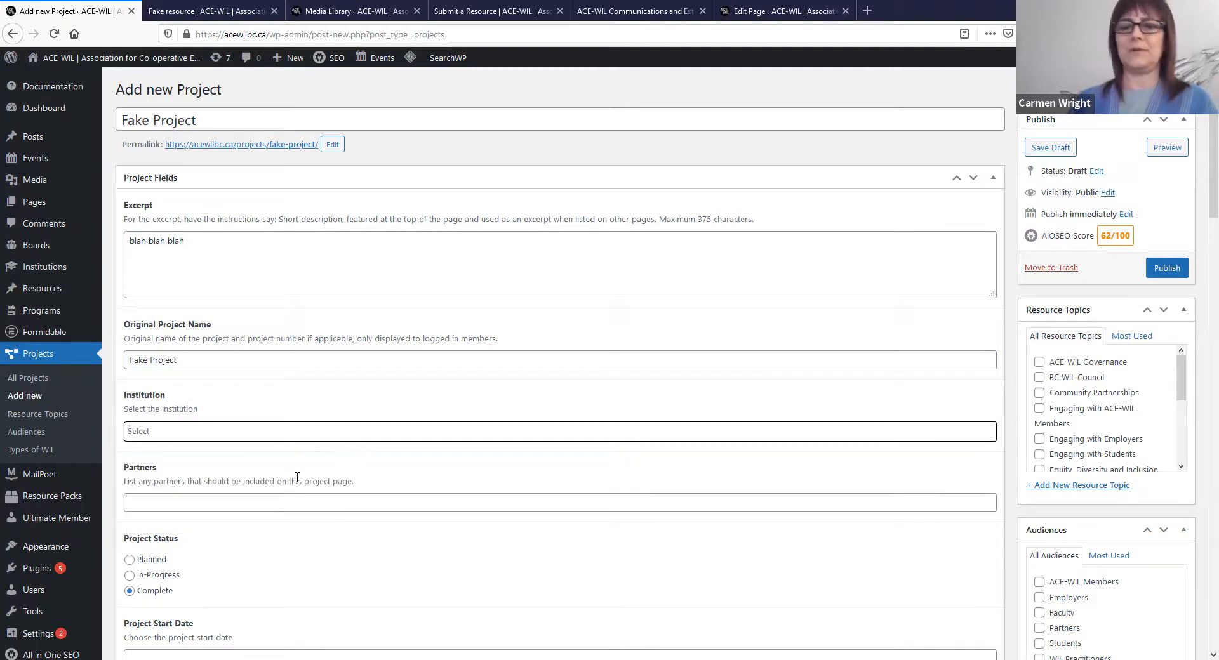
{"action": "type", "text": "sim"}
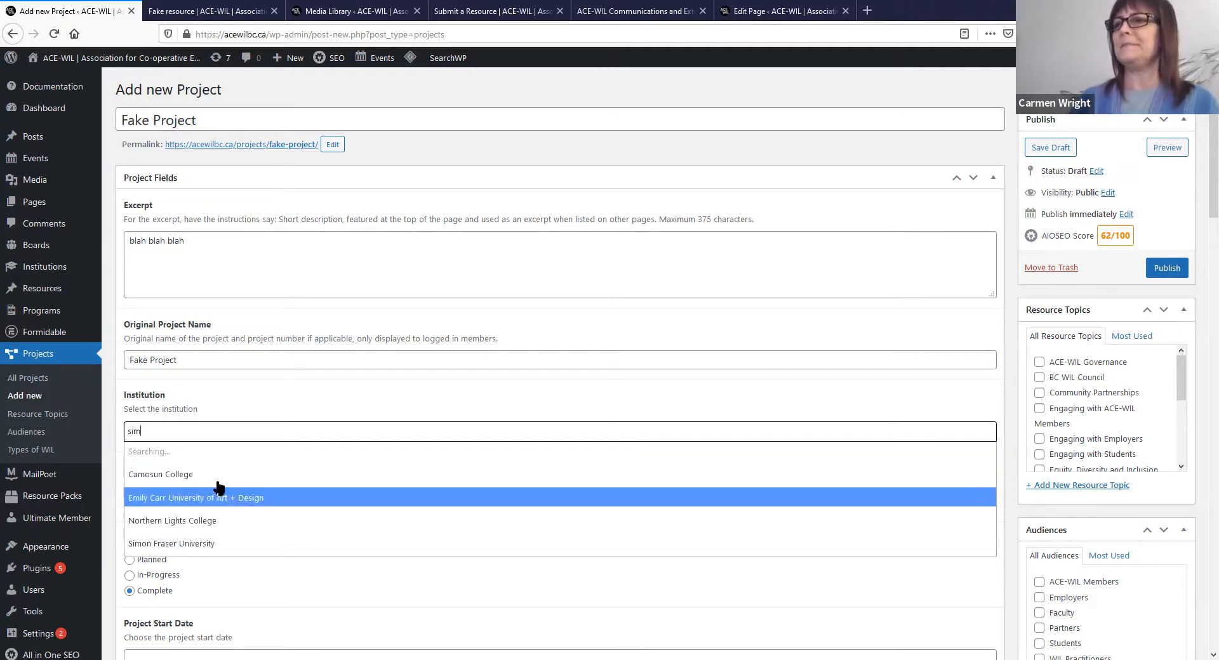
{"action": "left_click", "coordinate": [214, 549]}
Step: Set the project's institution to Northern Lights College
{"action": "left_click", "coordinate": [183, 431]}
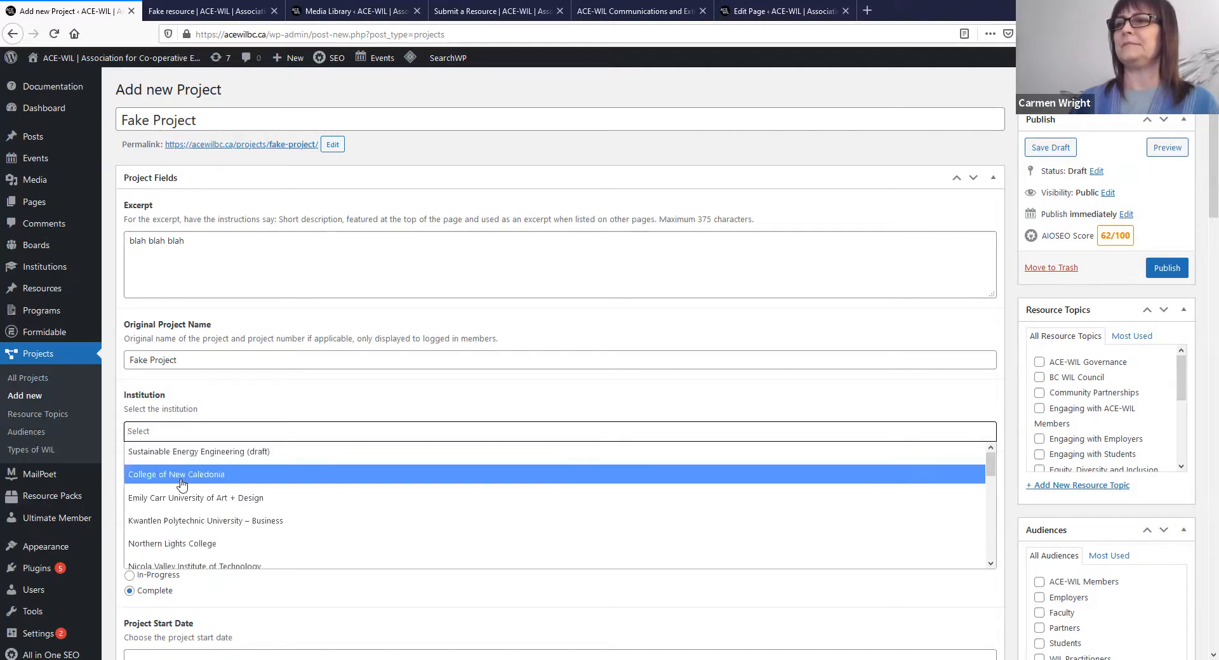
{"action": "left_click", "coordinate": [187, 544]}
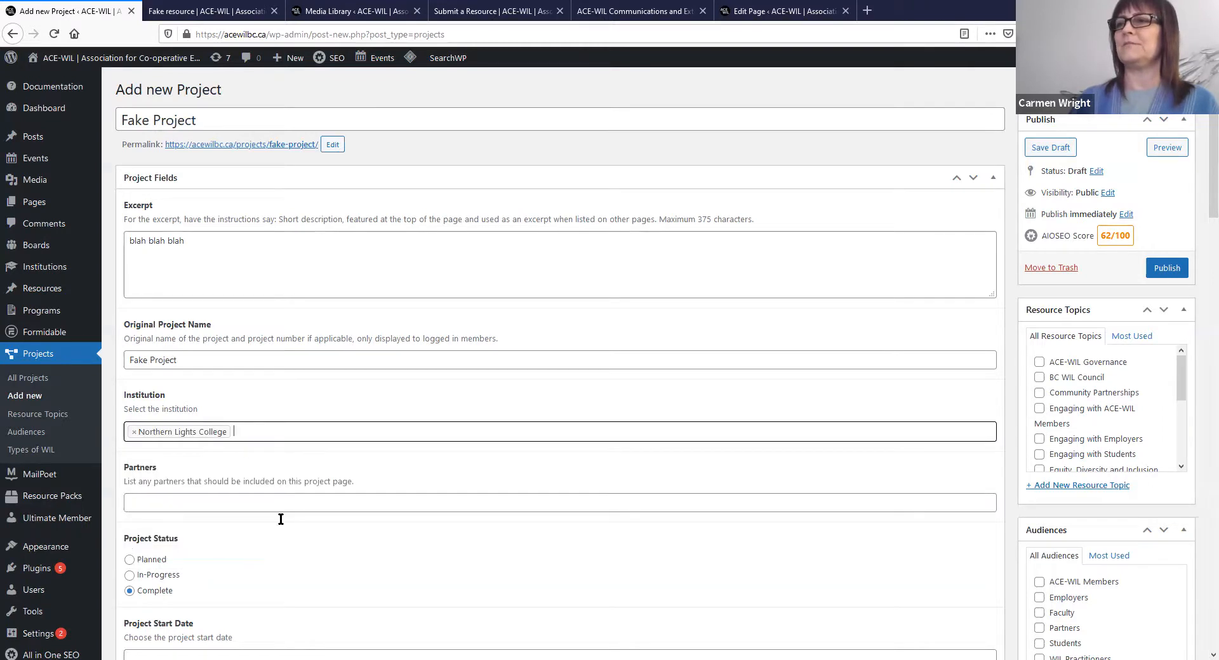
Step: Enter "BC Chamber and Safety Council of BC" as the partners and set the project status to Planned
{"action": "left_click", "coordinate": [225, 502]}
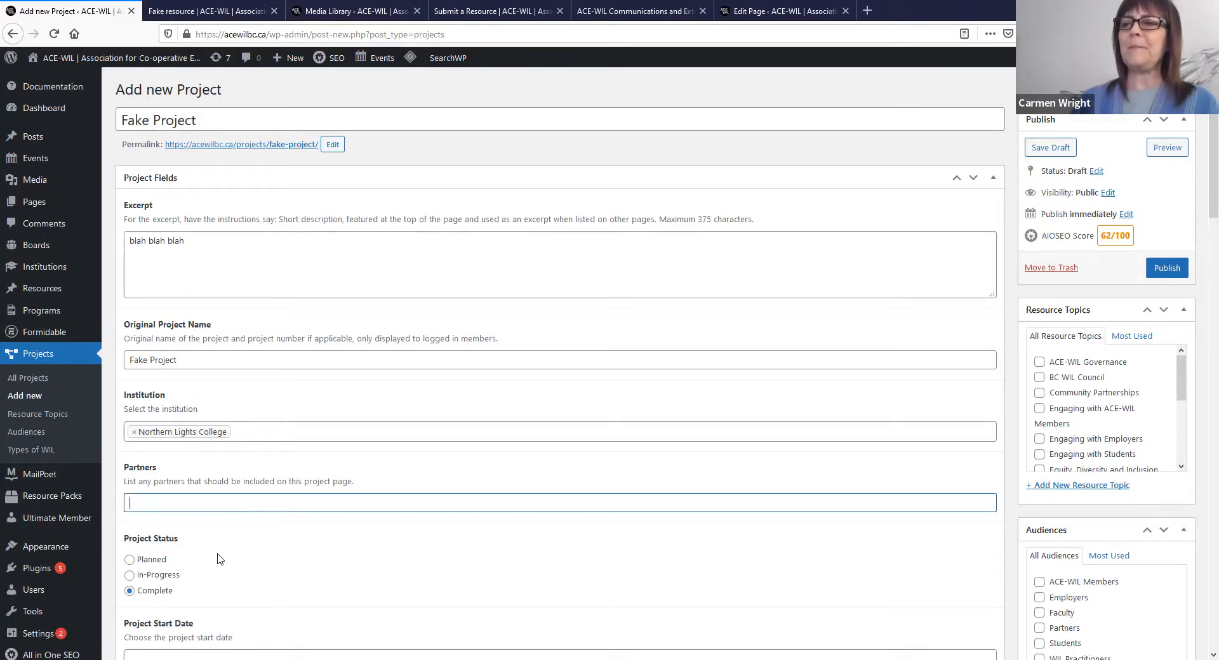
{"action": "type", "text": "BC Chamber"}
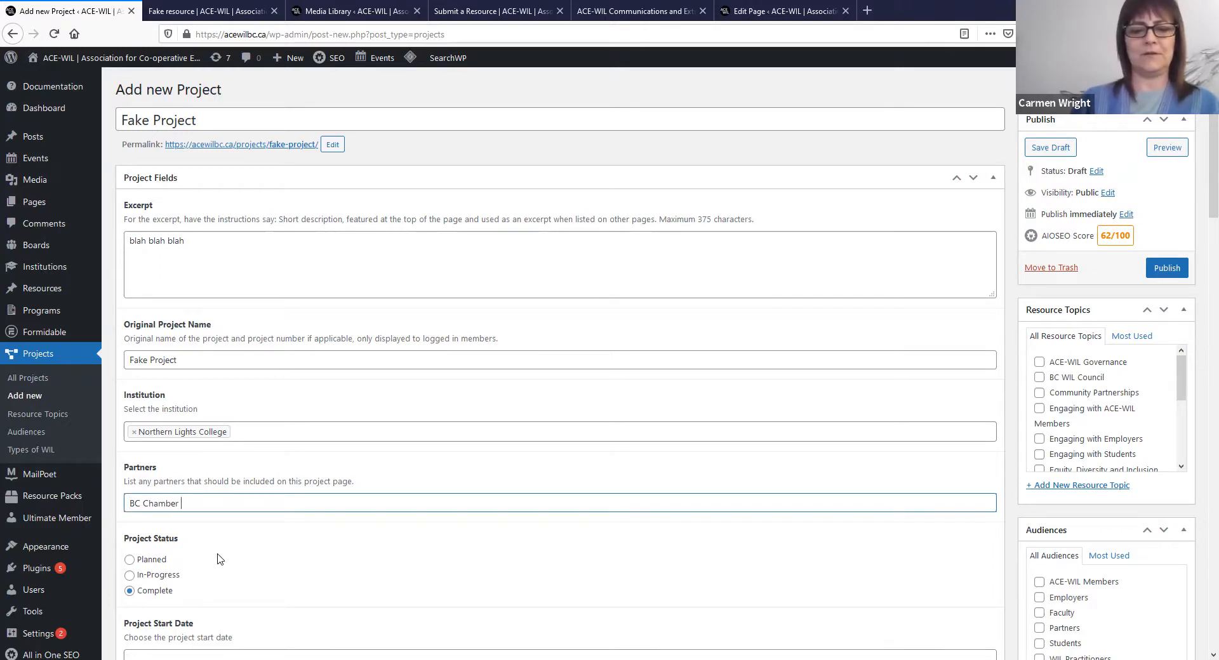
{"action": "type", "text": " and Safet"}
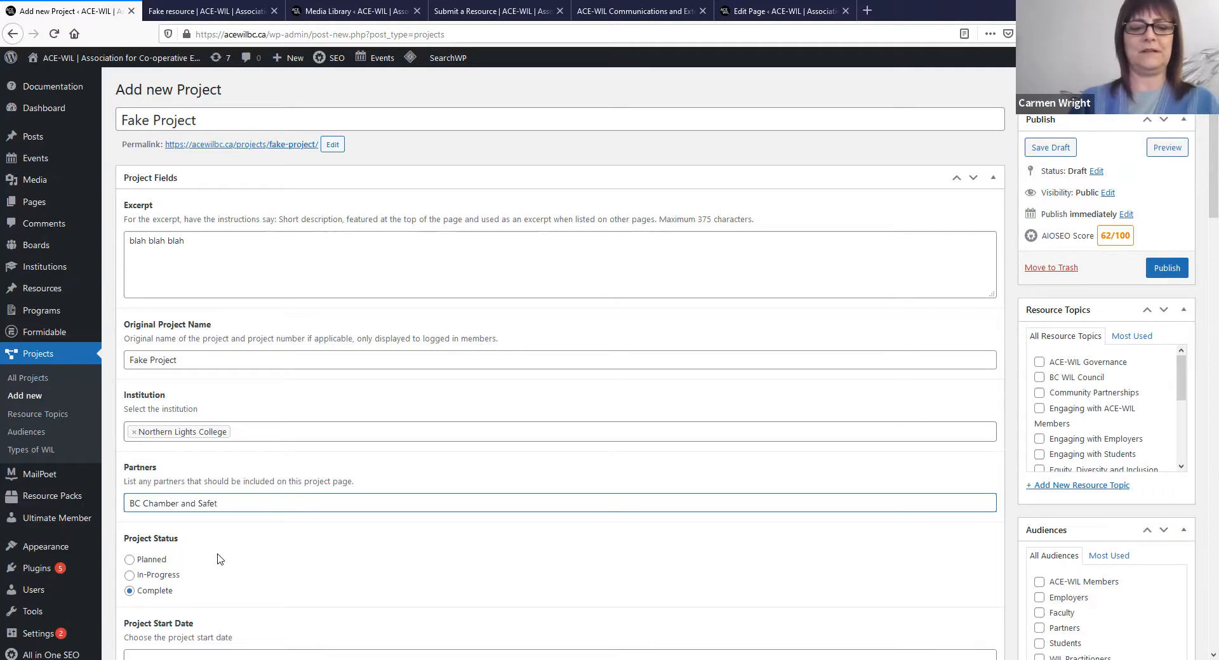
{"action": "type", "text": "y Council of BC"}
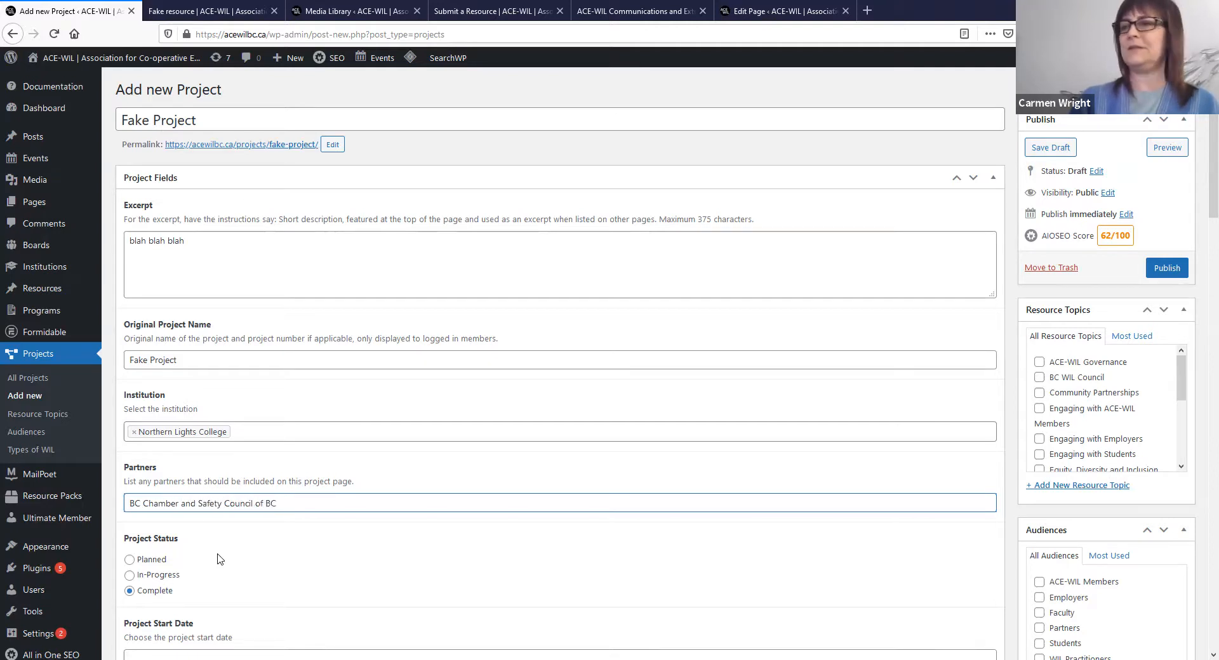
{"action": "left_click", "coordinate": [182, 505]}
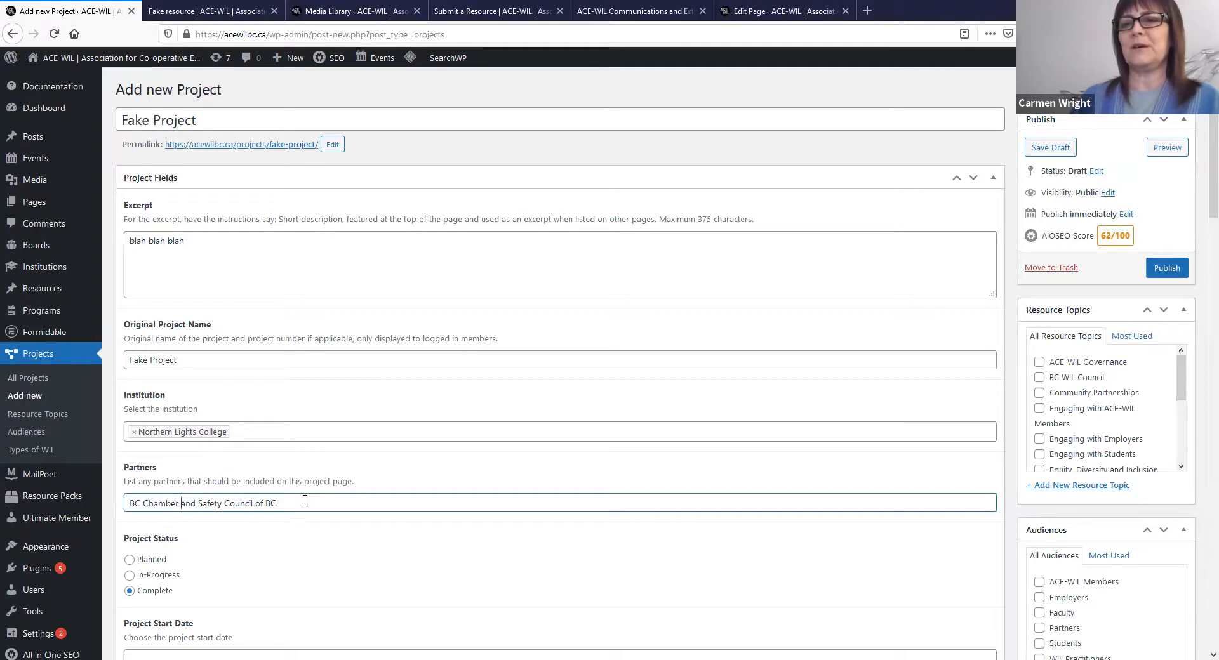
{"action": "scroll", "coordinate": [299, 563], "scroll_direction": "down", "scroll_amount": 2}
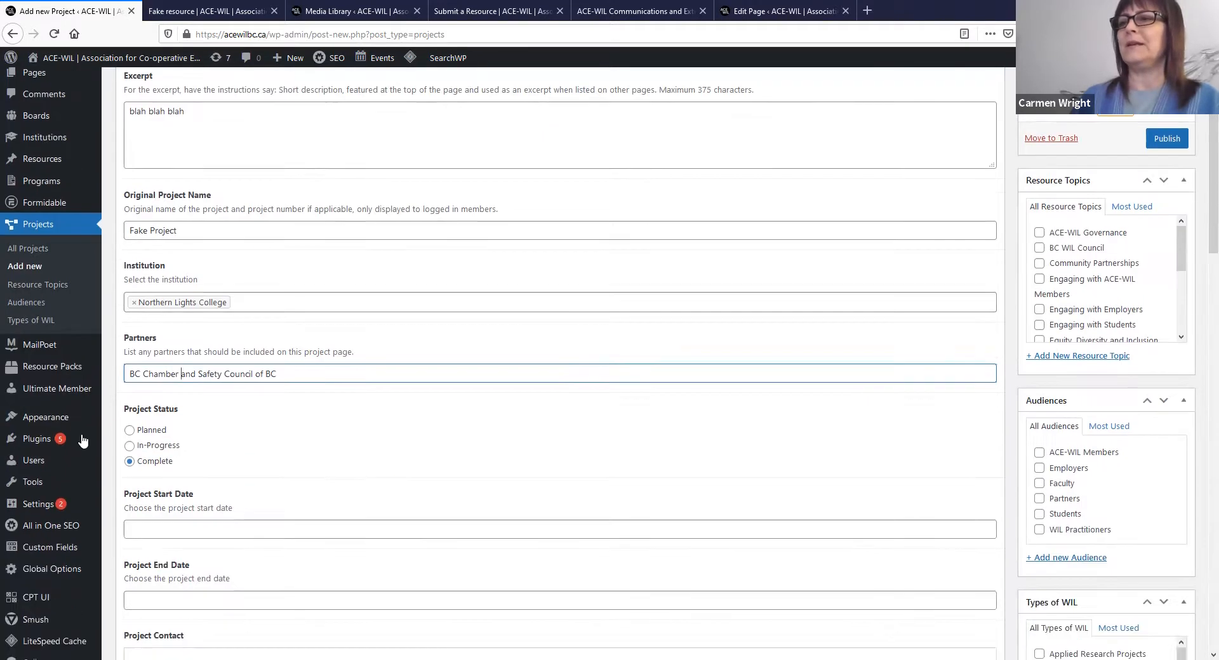
{"action": "left_click", "coordinate": [129, 430]}
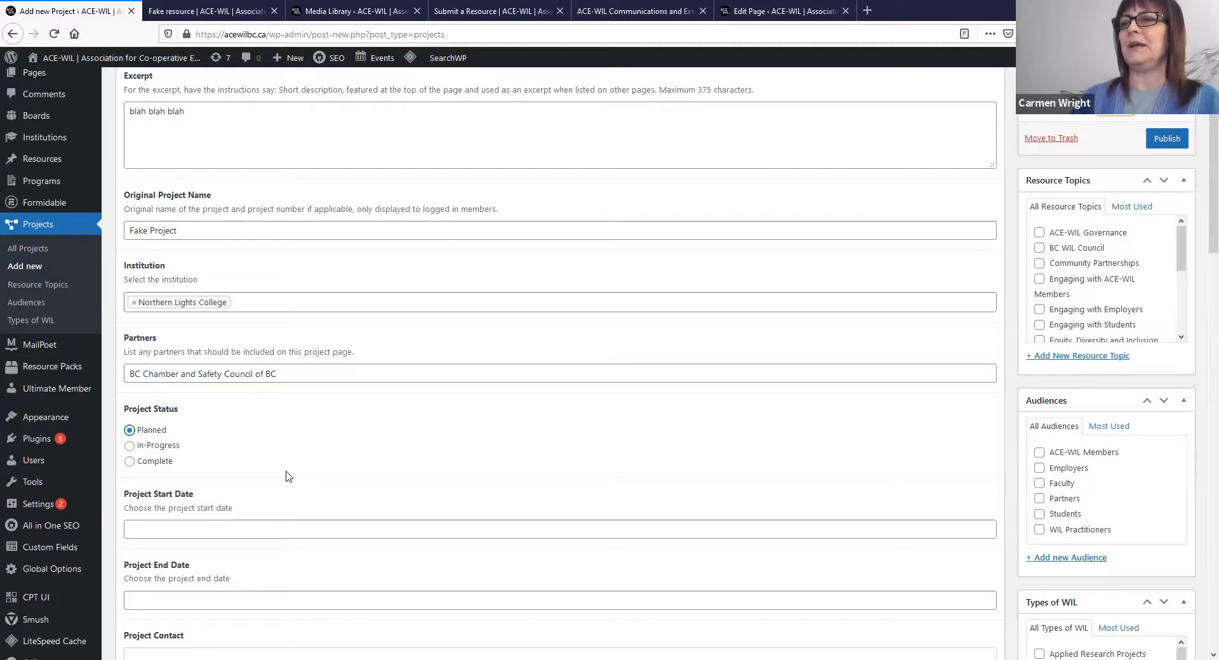
Step: Set the project start date to April 27, 2021 and the end date to April 28, 2021
{"action": "scroll", "coordinate": [286, 476], "scroll_direction": "down", "scroll_amount": 1}
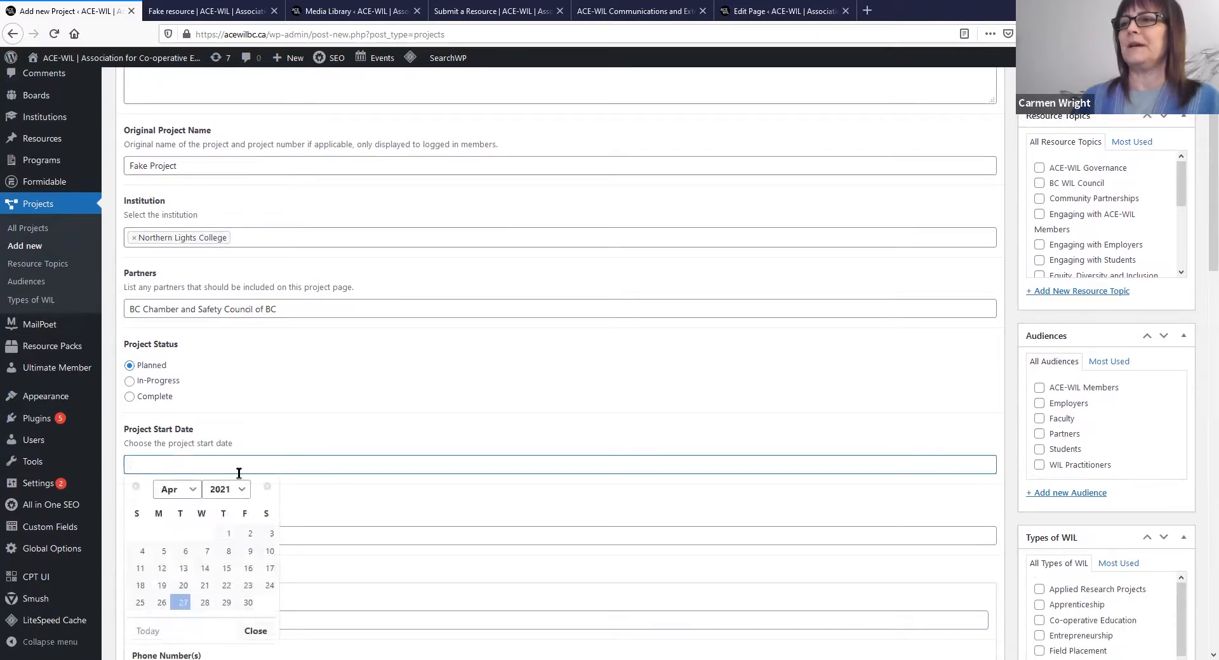
{"action": "left_click", "coordinate": [183, 602]}
{"action": "left_click", "coordinate": [209, 530]}
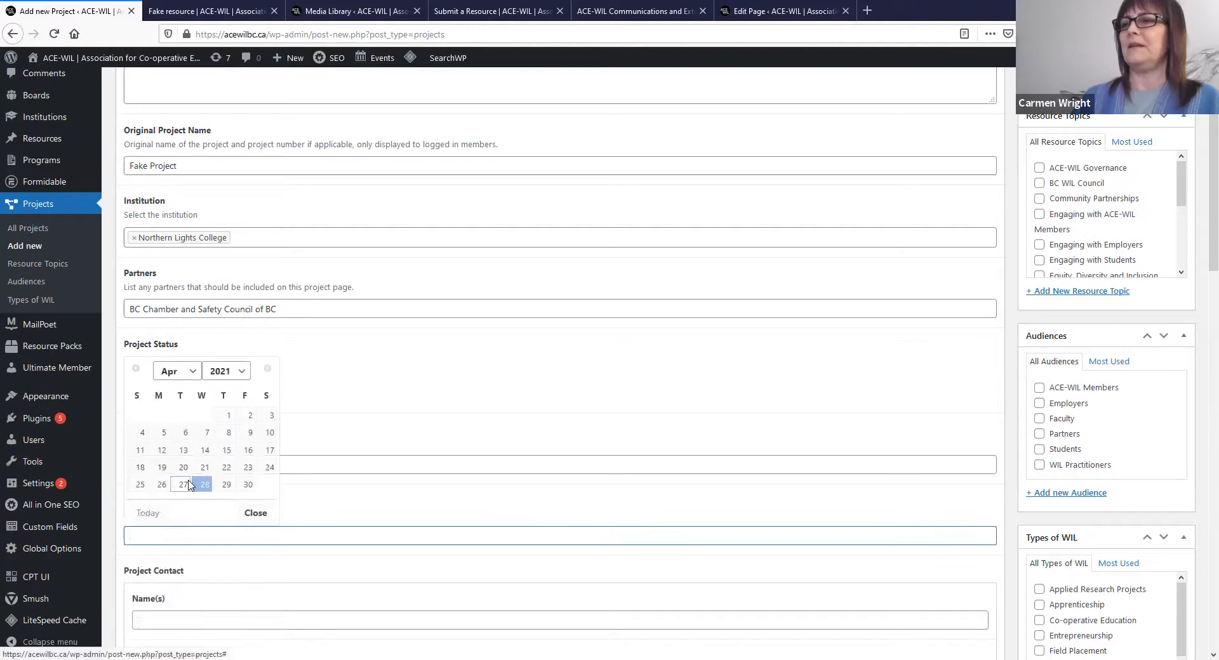
{"action": "left_click", "coordinate": [204, 484]}
Step: Fill in the project contact's name
{"action": "scroll", "coordinate": [260, 598], "scroll_direction": "down", "scroll_amount": 2}
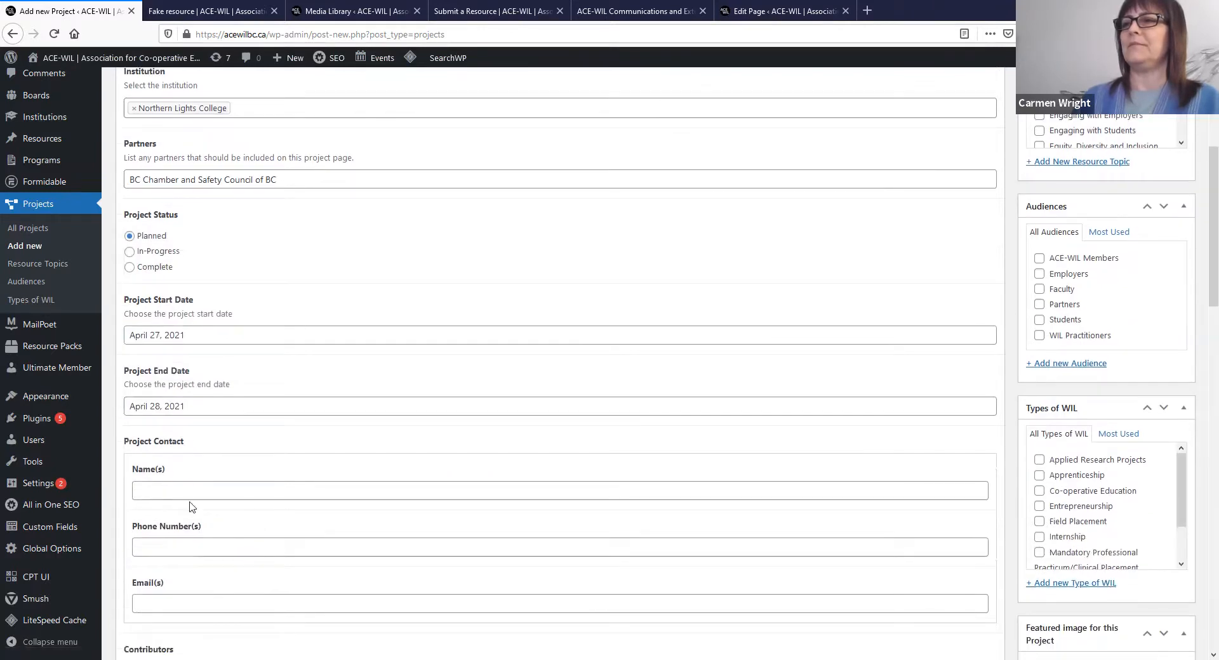
{"action": "left_click", "coordinate": [180, 488]}
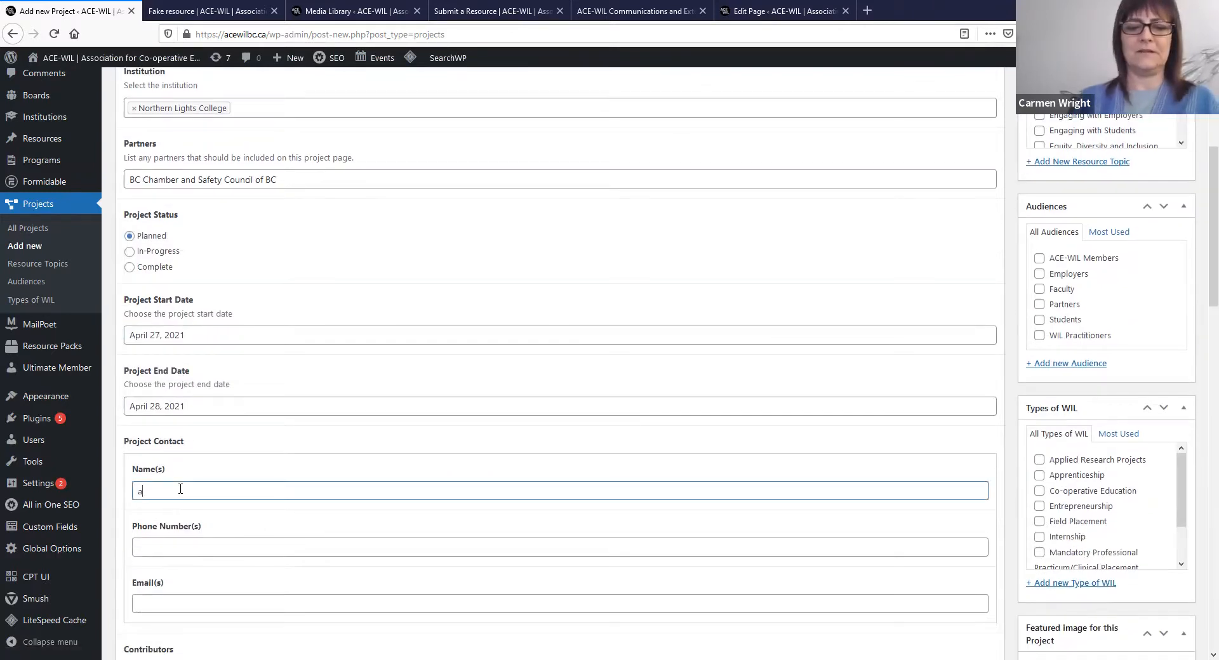
{"action": "key", "text": "BackSpace"}
{"action": "type", "text": "Carmen"}
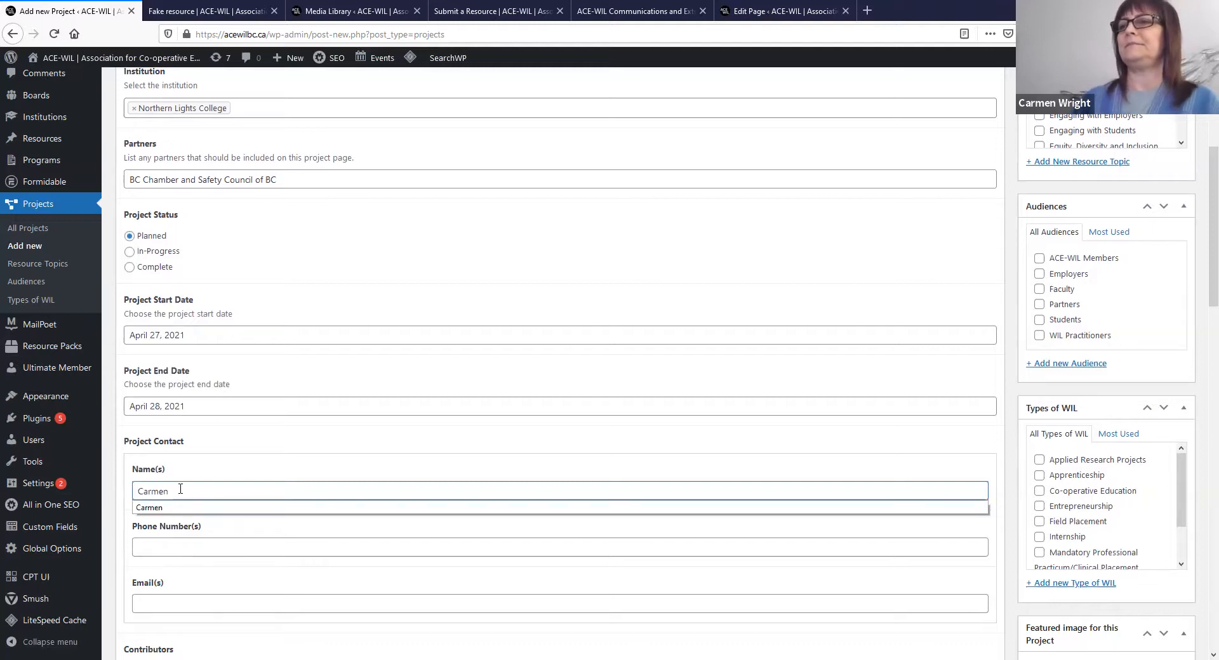
{"action": "left_click", "coordinate": [156, 507]}
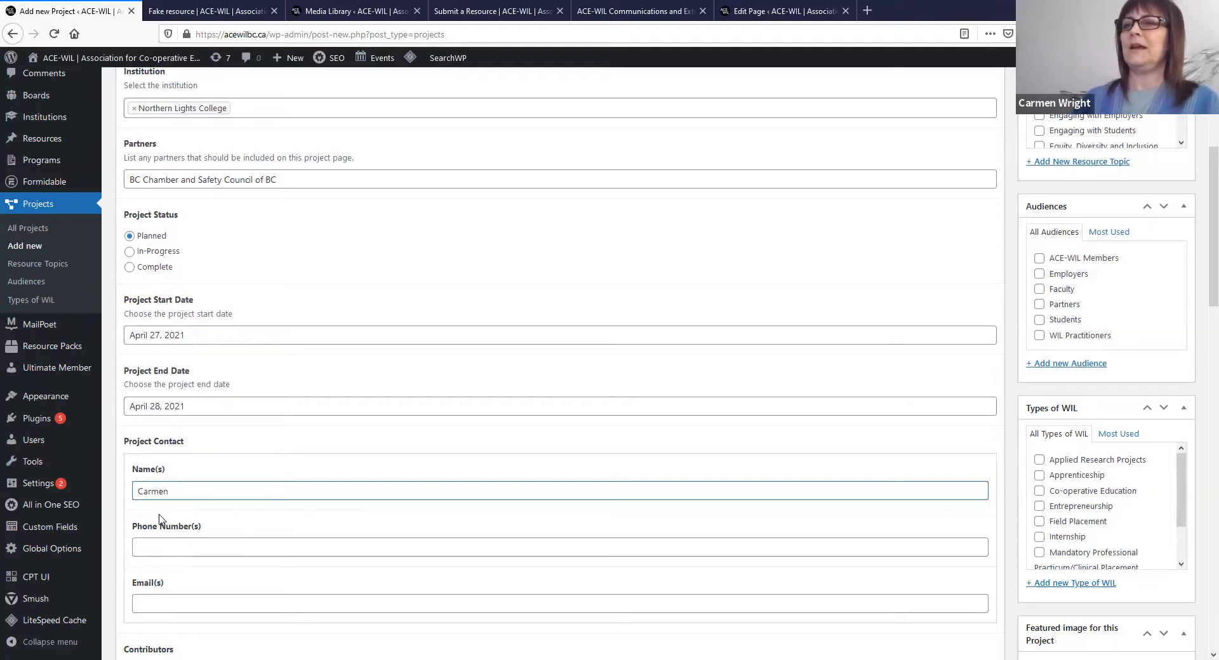
{"action": "scroll", "coordinate": [345, 536], "scroll_direction": "up", "scroll_amount": 4}
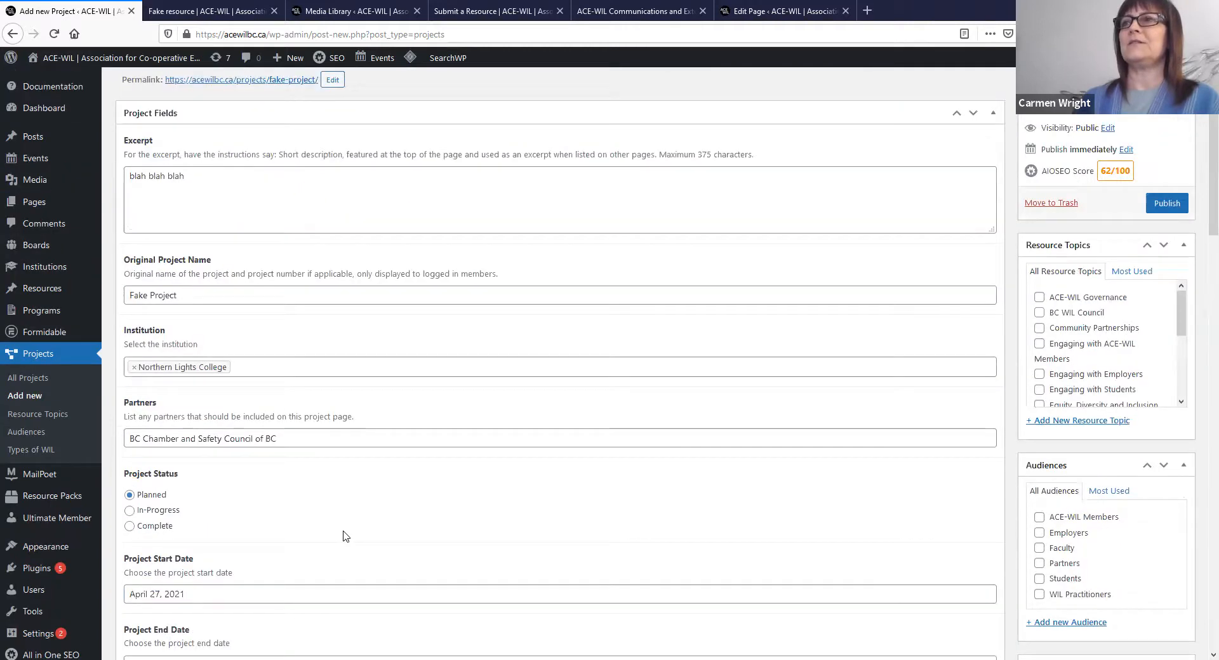
{"action": "scroll", "coordinate": [345, 536], "scroll_direction": "down", "scroll_amount": 4}
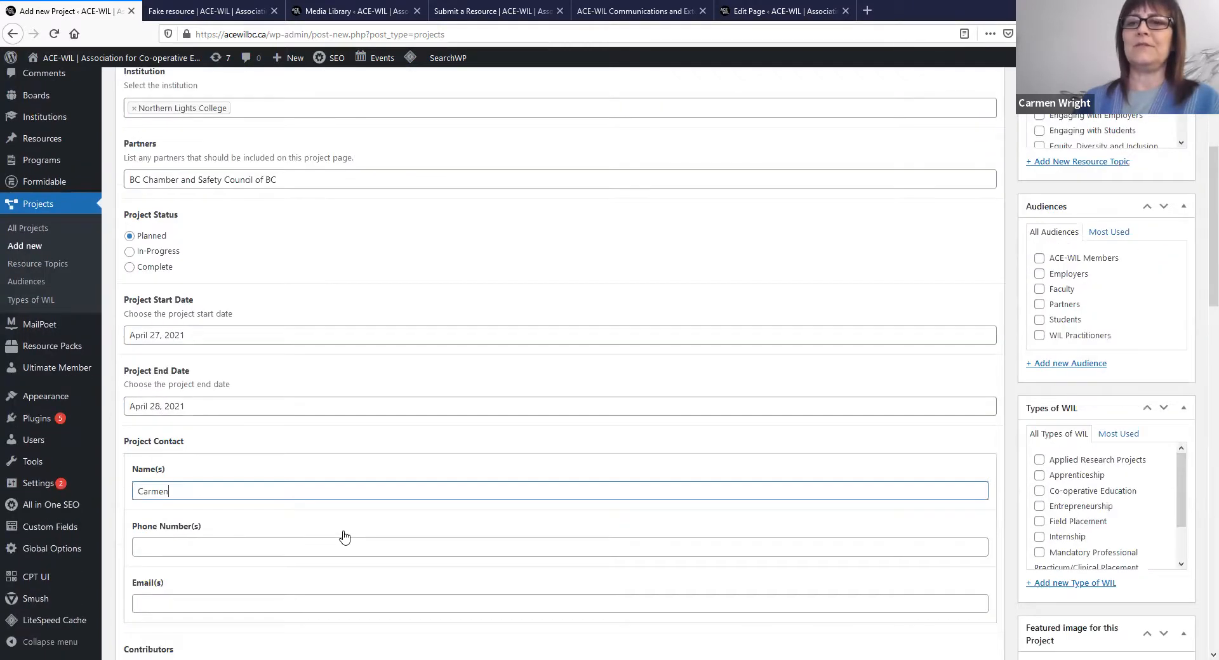
{"action": "scroll", "coordinate": [345, 536], "scroll_direction": "down", "scroll_amount": 4}
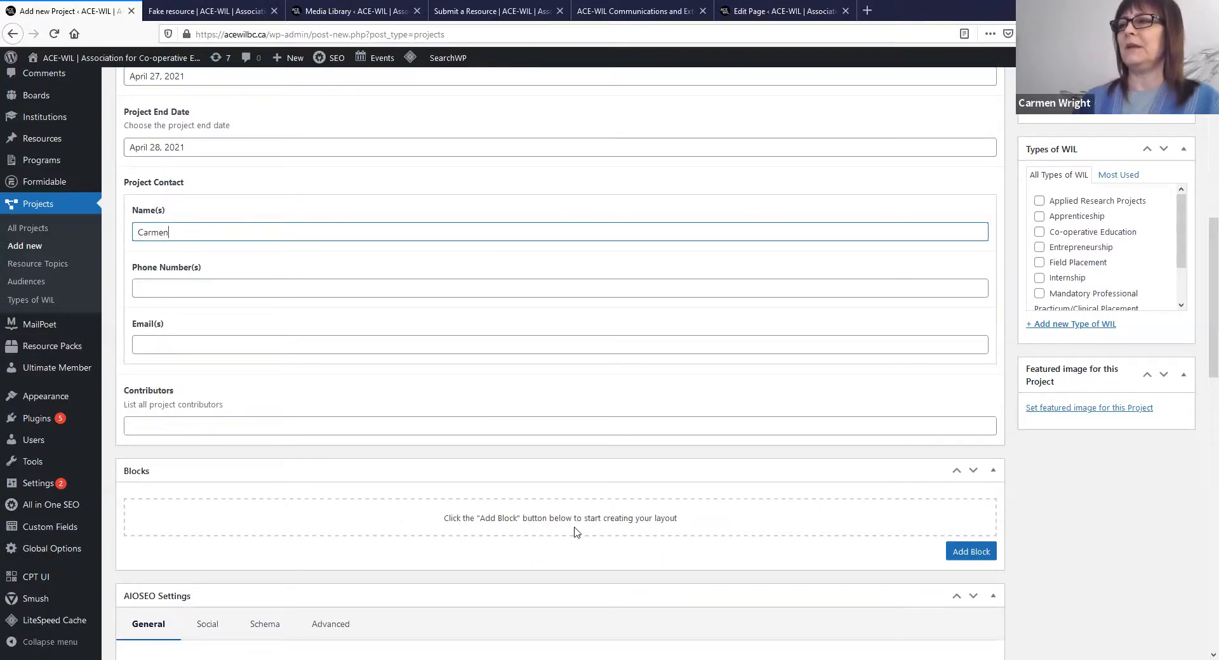
Step: Add a Resources - Single block to the project in Button - Detail format and set its resource to Fake resource
{"action": "scroll", "coordinate": [449, 527], "scroll_direction": "down", "scroll_amount": 1}
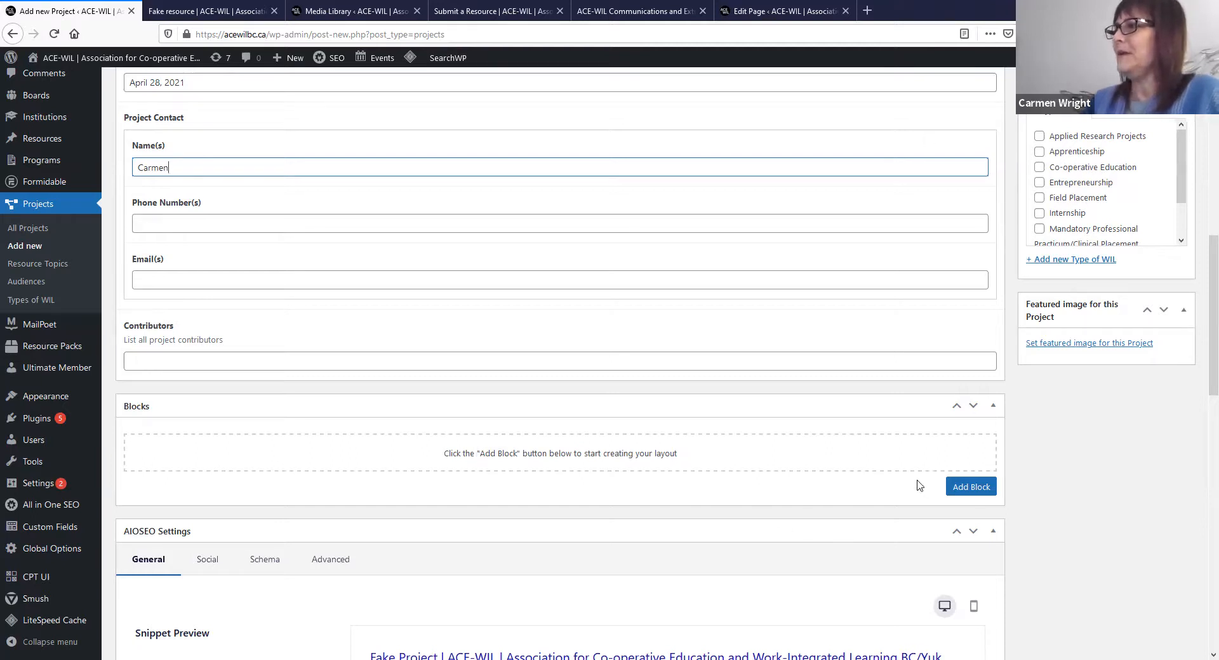
{"action": "left_click", "coordinate": [962, 490]}
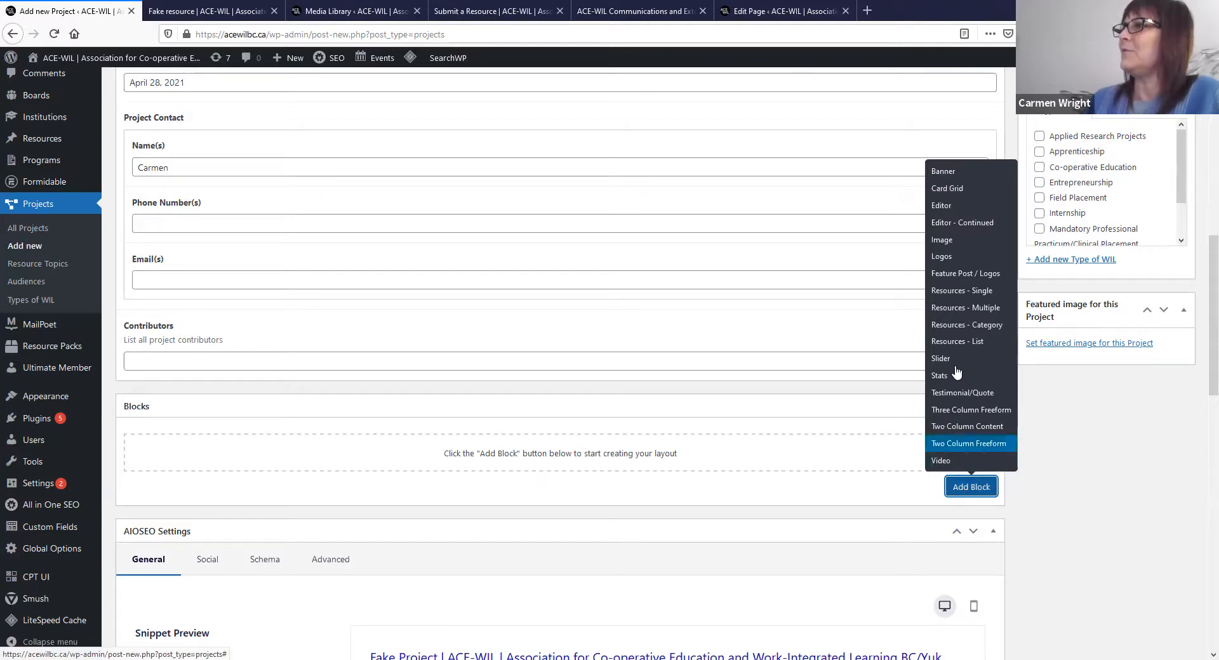
{"action": "left_click", "coordinate": [971, 291]}
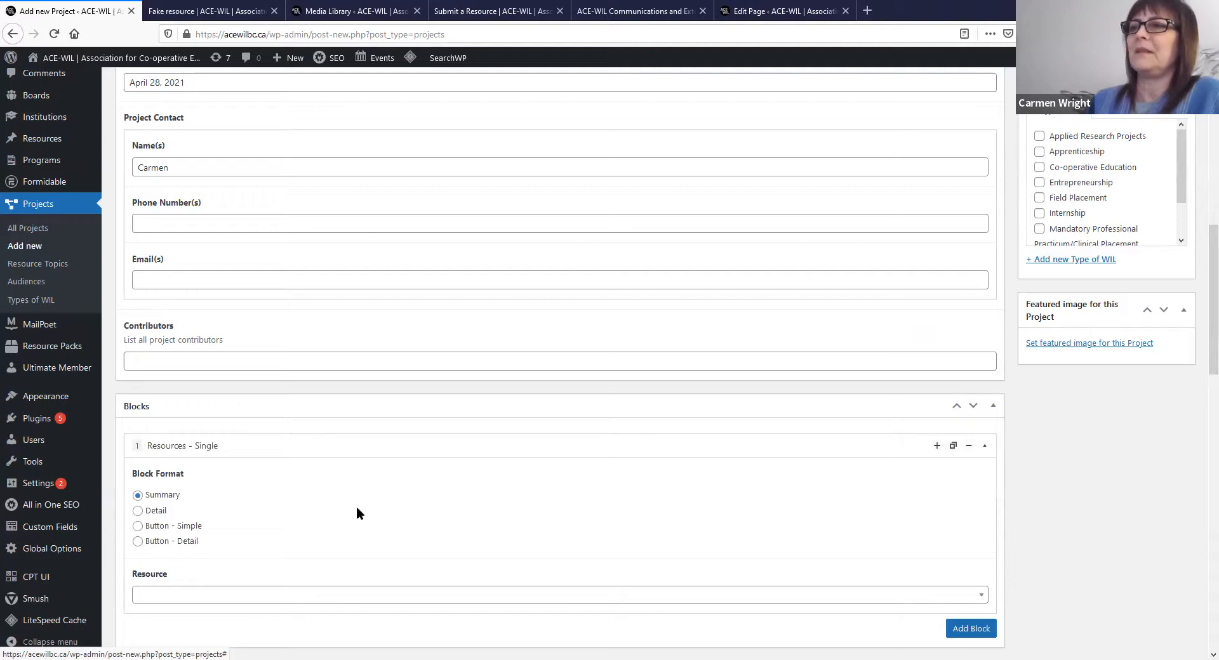
{"action": "scroll", "coordinate": [356, 513], "scroll_direction": "down", "scroll_amount": 3}
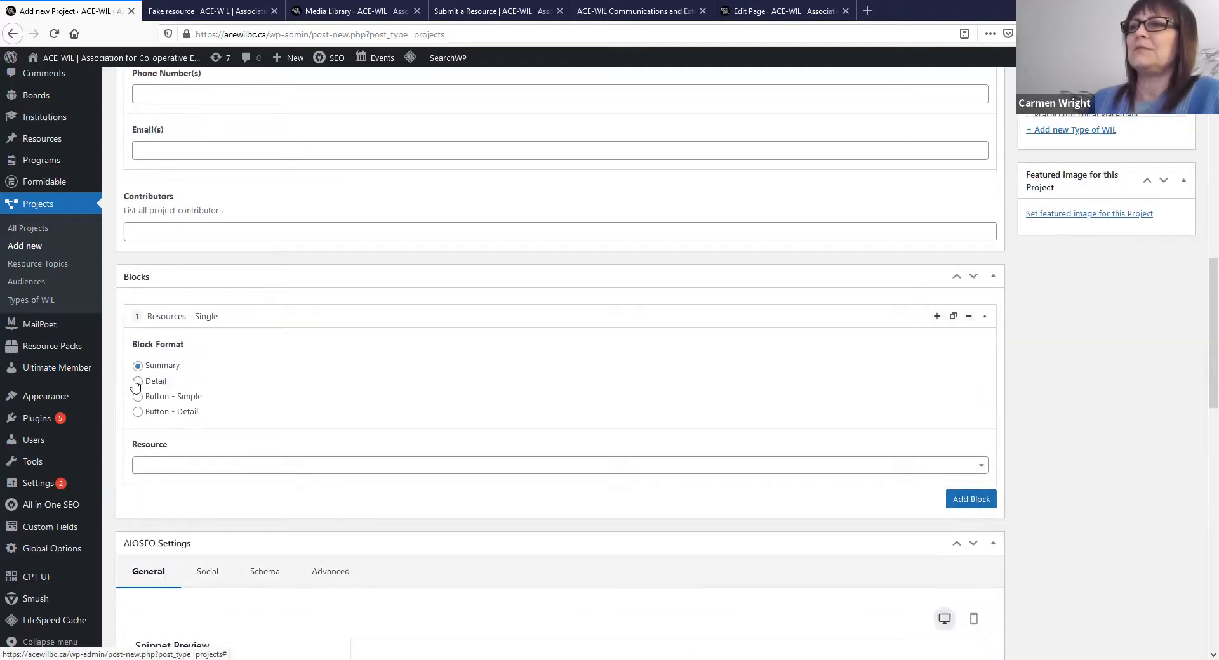
{"action": "left_click", "coordinate": [139, 414]}
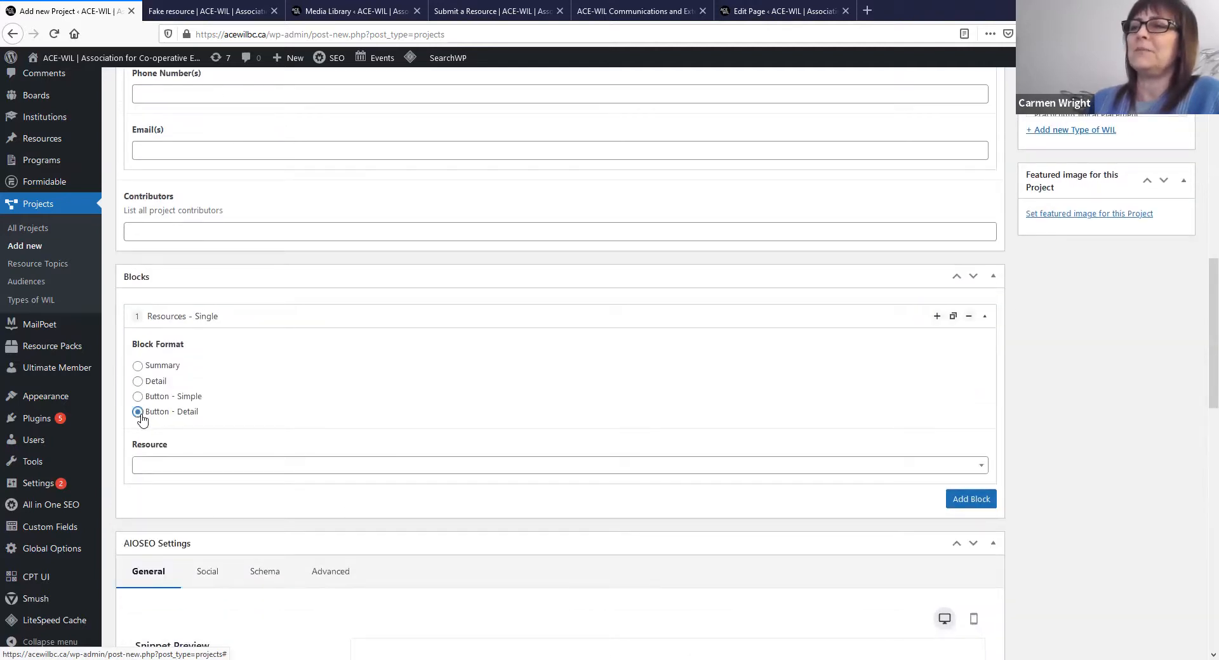
{"action": "left_click", "coordinate": [261, 465]}
{"action": "type", "text": "fake"}
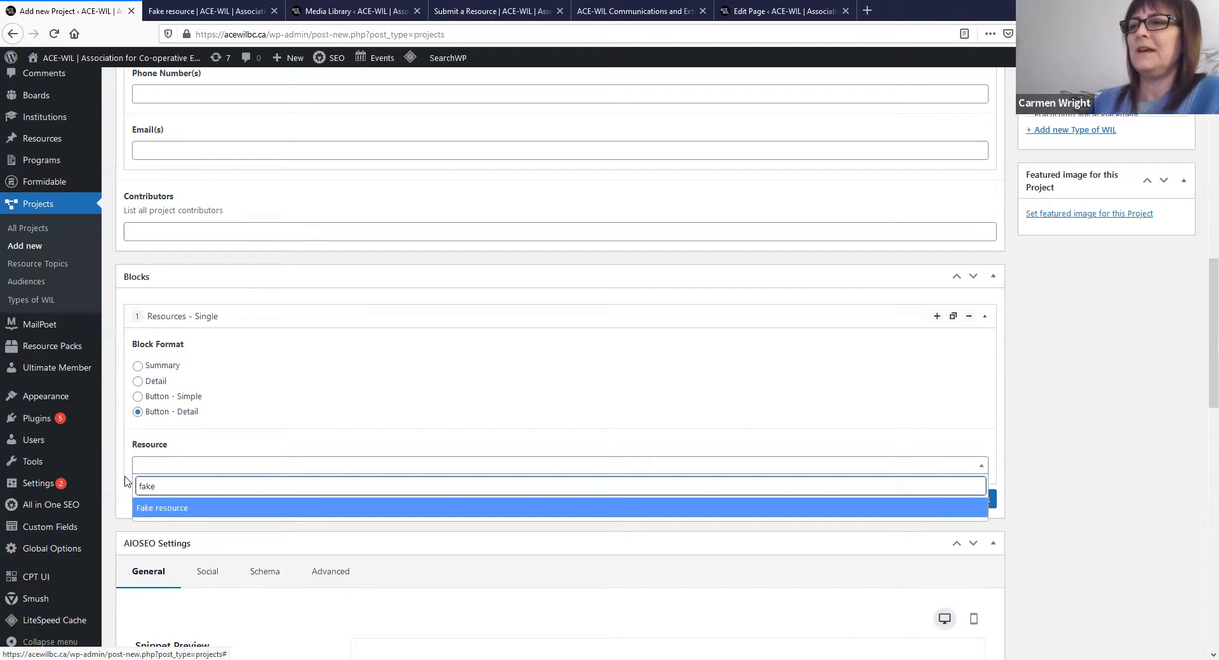
{"action": "left_click", "coordinate": [162, 510]}
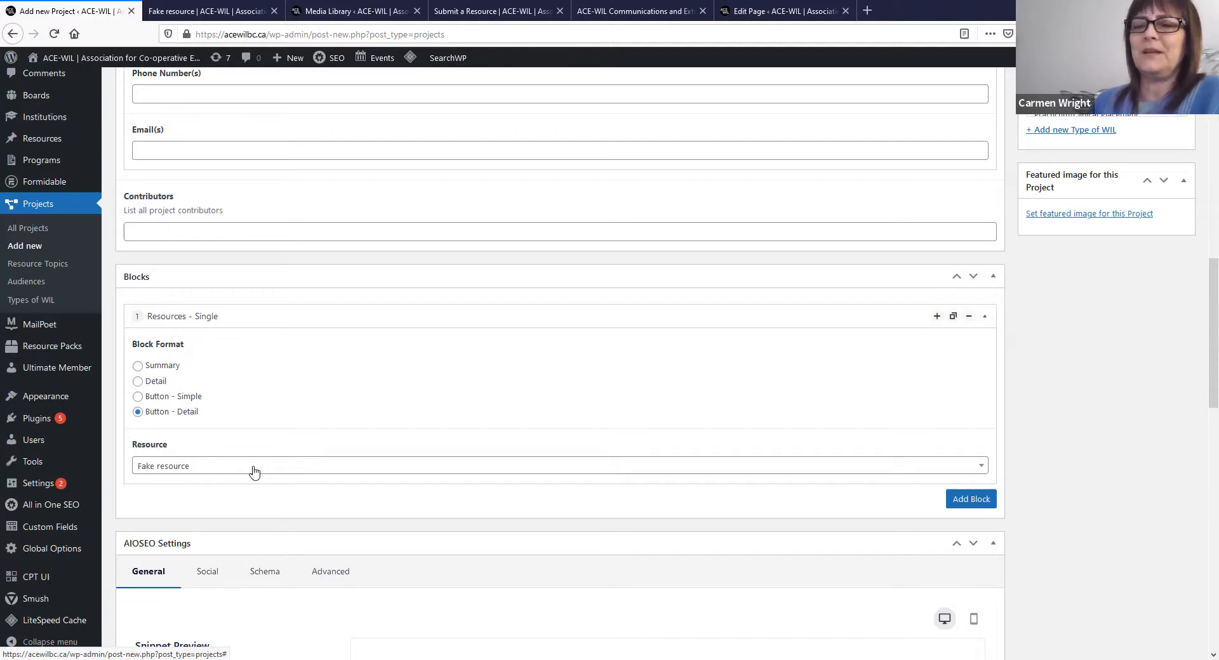
Step: Try switching the block's resource to ACE-WIL BC/Yukon COVID-19 Townhall #1 - Video
{"action": "left_click", "coordinate": [212, 469]}
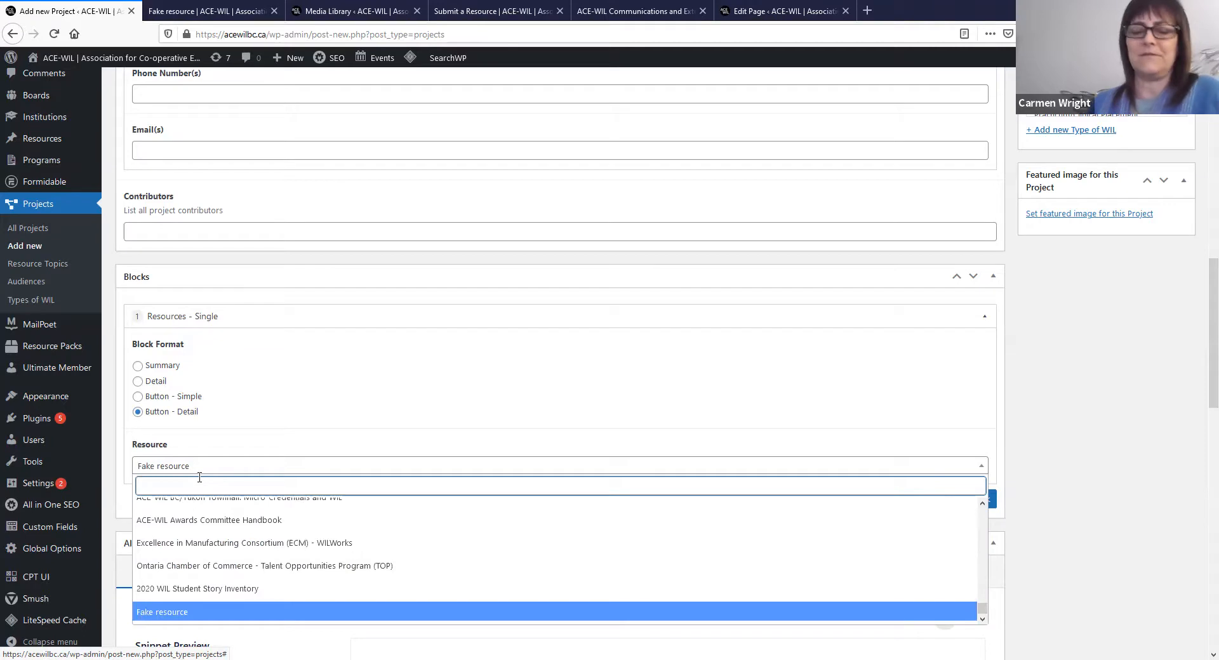
{"action": "type", "text": "to"}
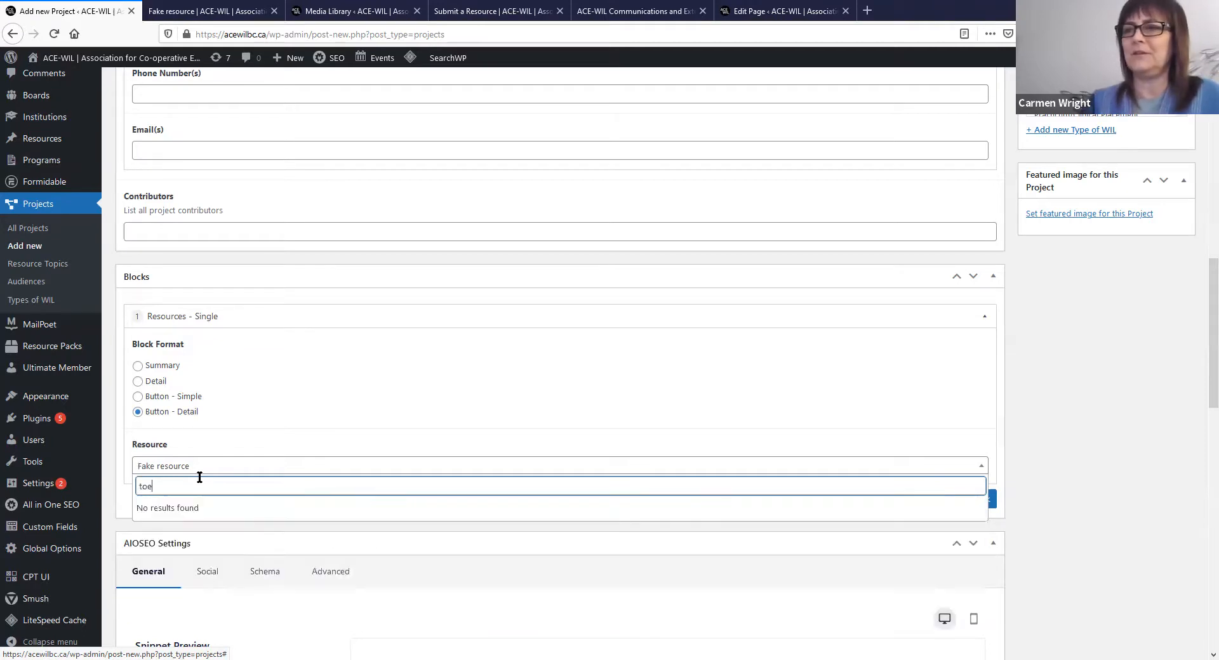
{"action": "type", "text": "wnhall"}
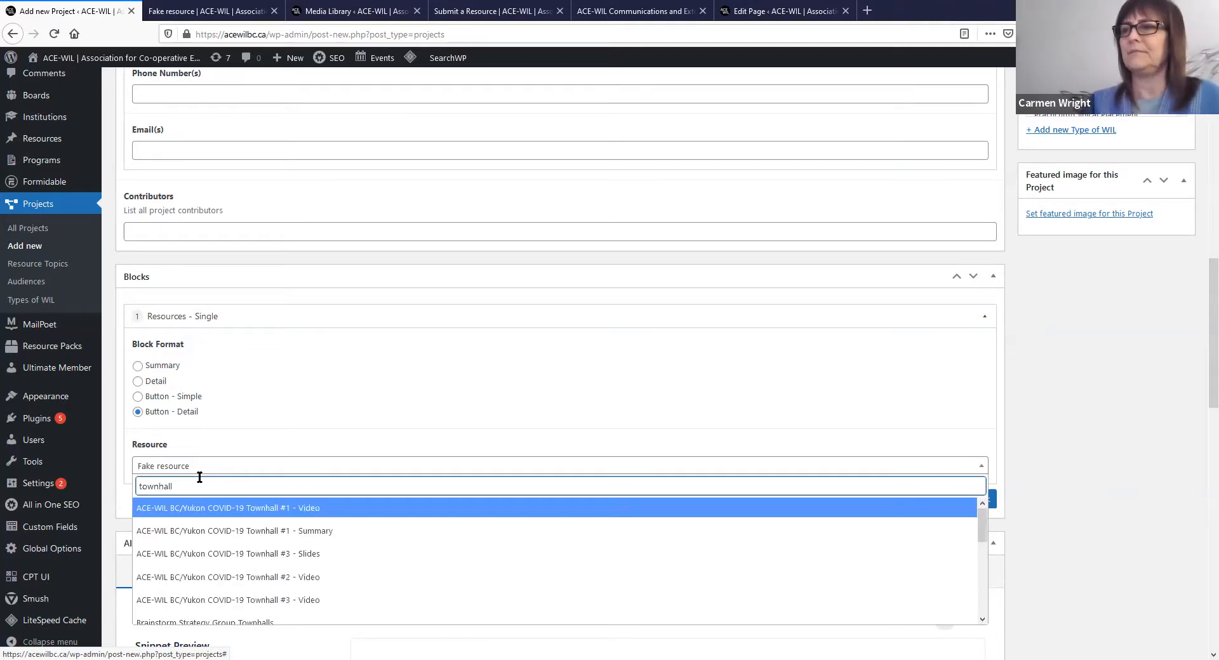
{"action": "key", "text": "Return"}
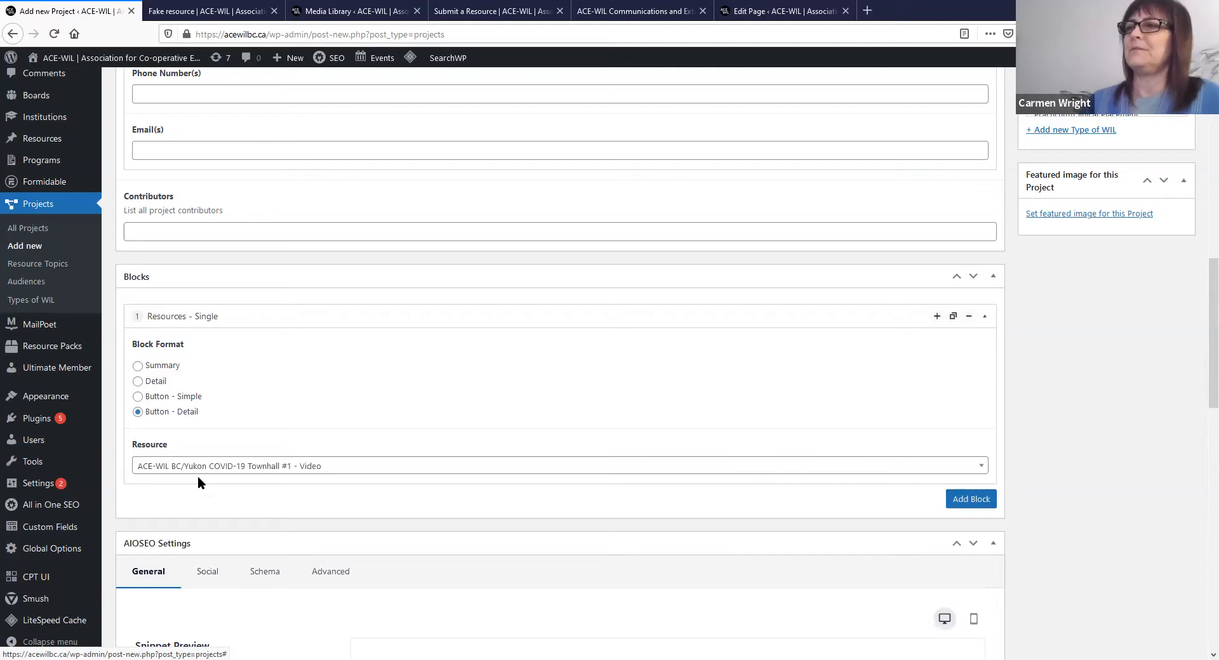
Step: Search the block's resource choices for "townhall" and look through the matching resources
{"action": "left_click", "coordinate": [241, 467]}
{"action": "type", "text": "townhall"}
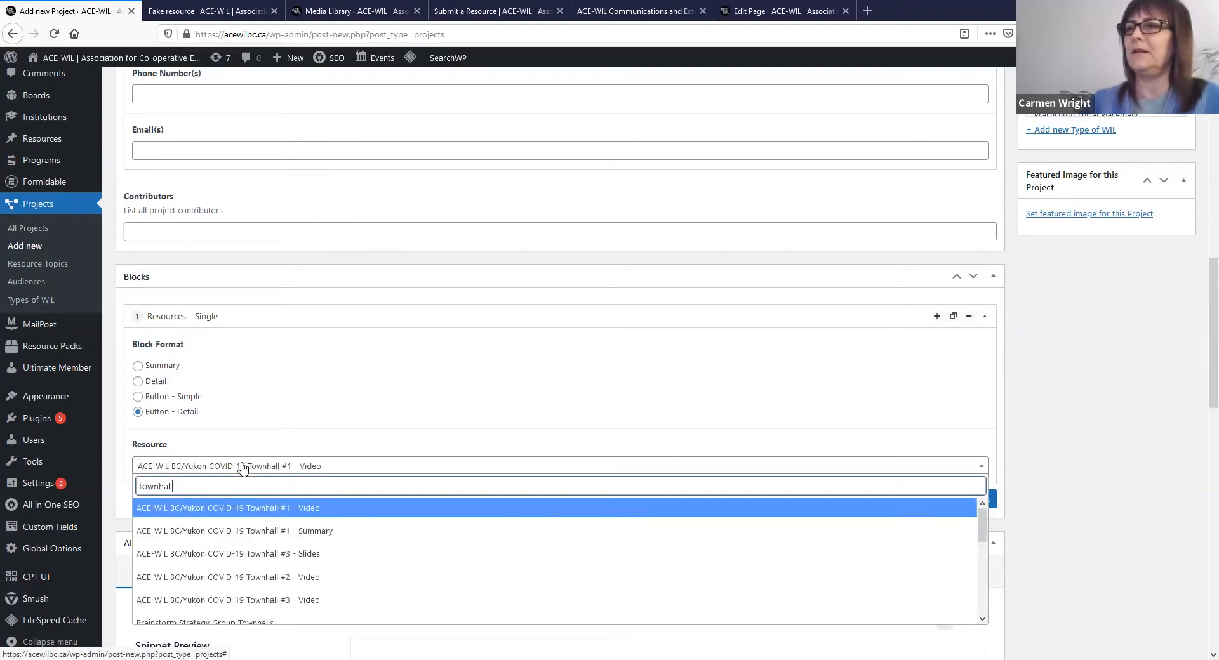
{"action": "scroll", "coordinate": [362, 544], "scroll_direction": "down", "scroll_amount": 2}
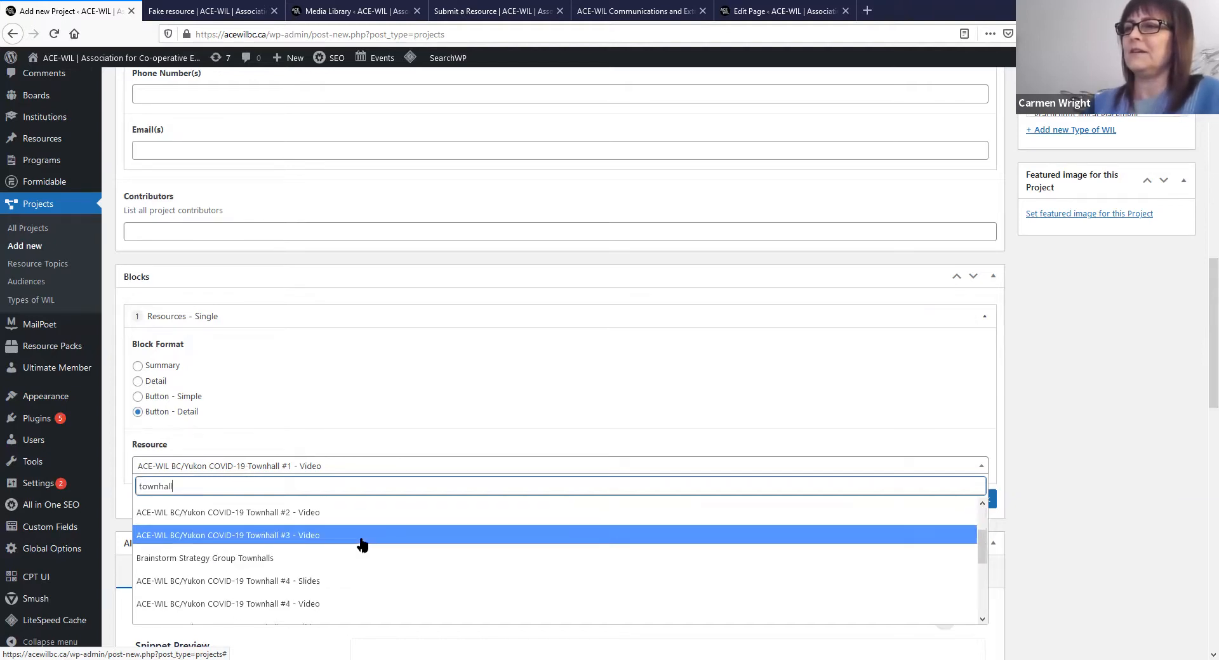
{"action": "scroll", "coordinate": [337, 582], "scroll_direction": "down", "scroll_amount": 3}
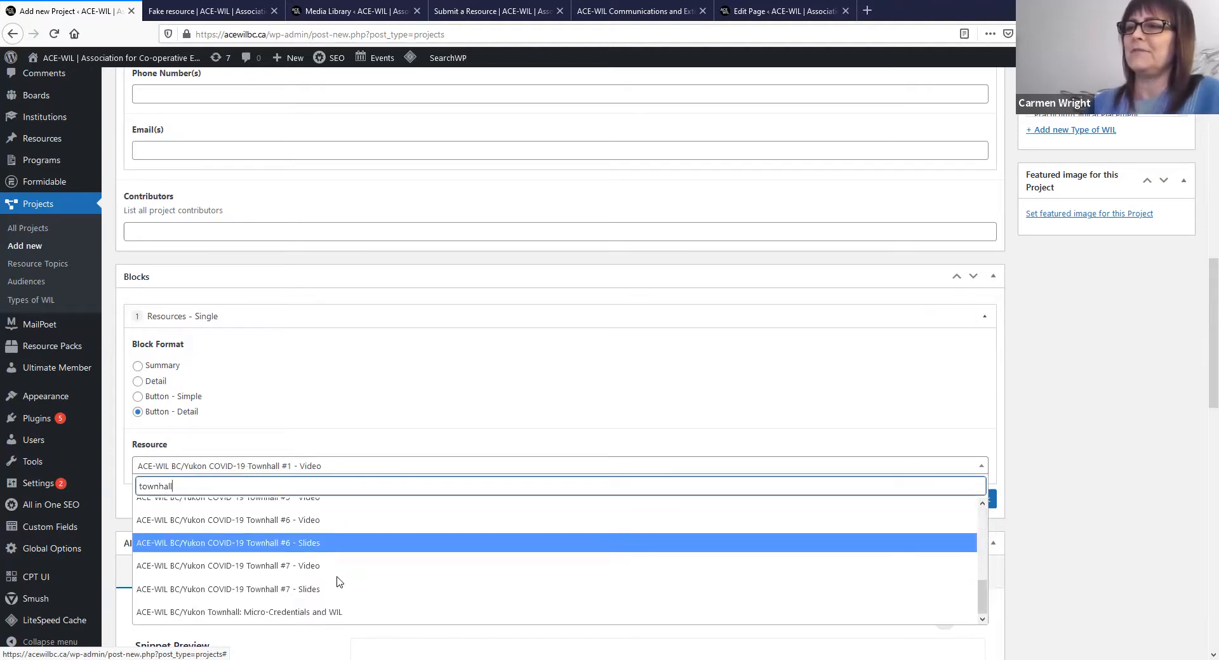
{"action": "scroll", "coordinate": [406, 587], "scroll_direction": "up", "scroll_amount": 6}
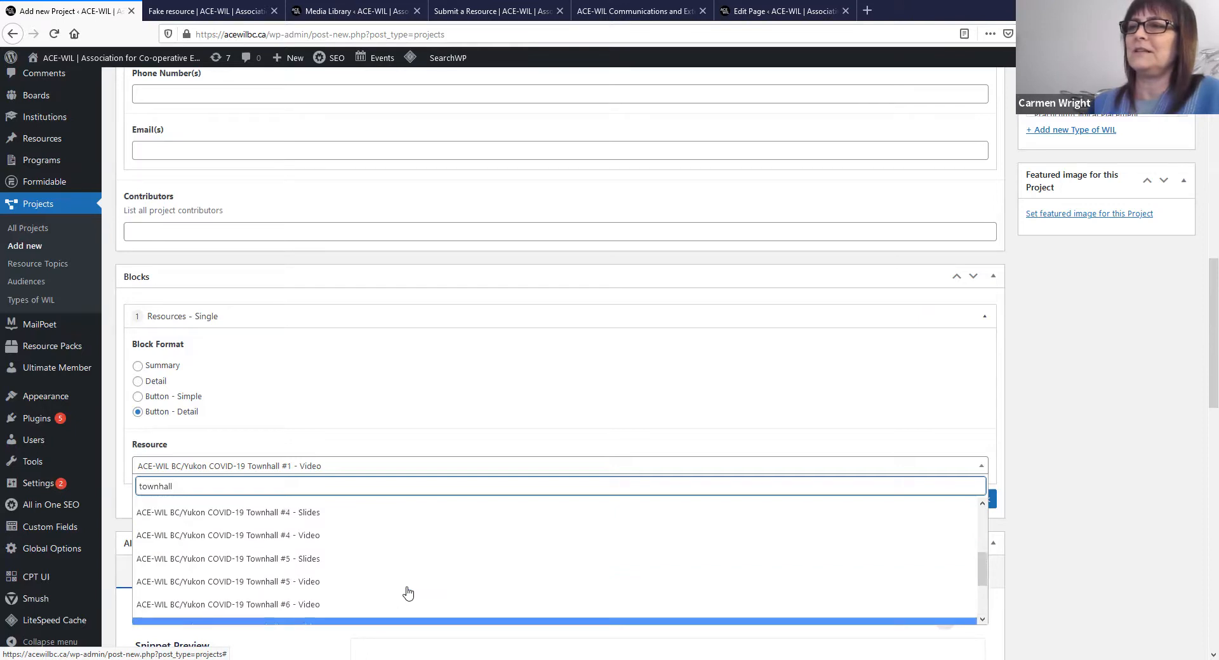
{"action": "scroll", "coordinate": [406, 584], "scroll_direction": "down", "scroll_amount": 5}
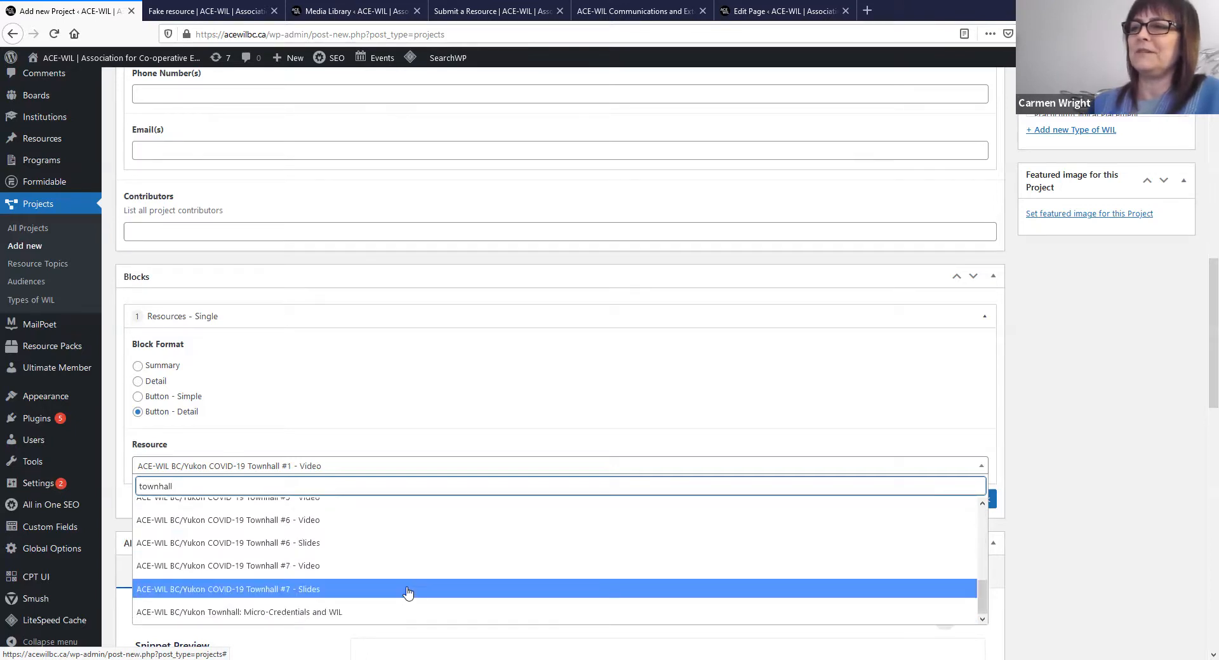
{"action": "scroll", "coordinate": [327, 601], "scroll_direction": "up", "scroll_amount": 5}
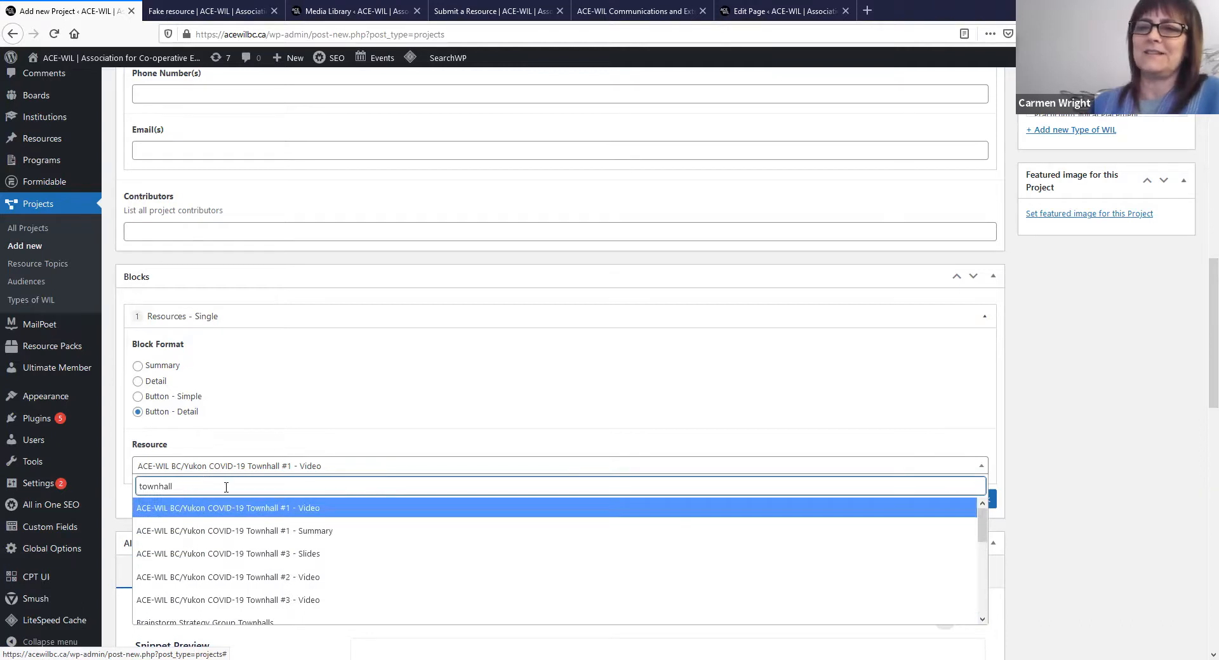
Step: Set the Resources - Single block's resource to Fake resource
{"action": "left_click_drag", "start_coordinate": [201, 486], "coordinate": [111, 486]}
{"action": "type", "text": "fake"}
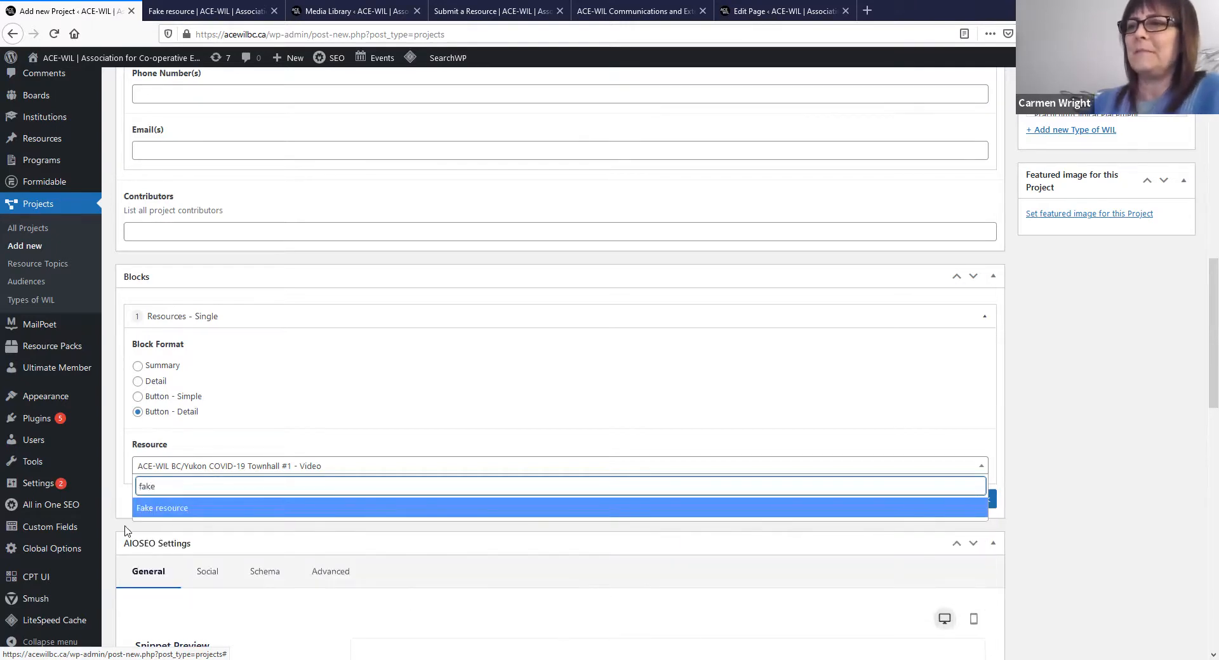
{"action": "left_click", "coordinate": [141, 513]}
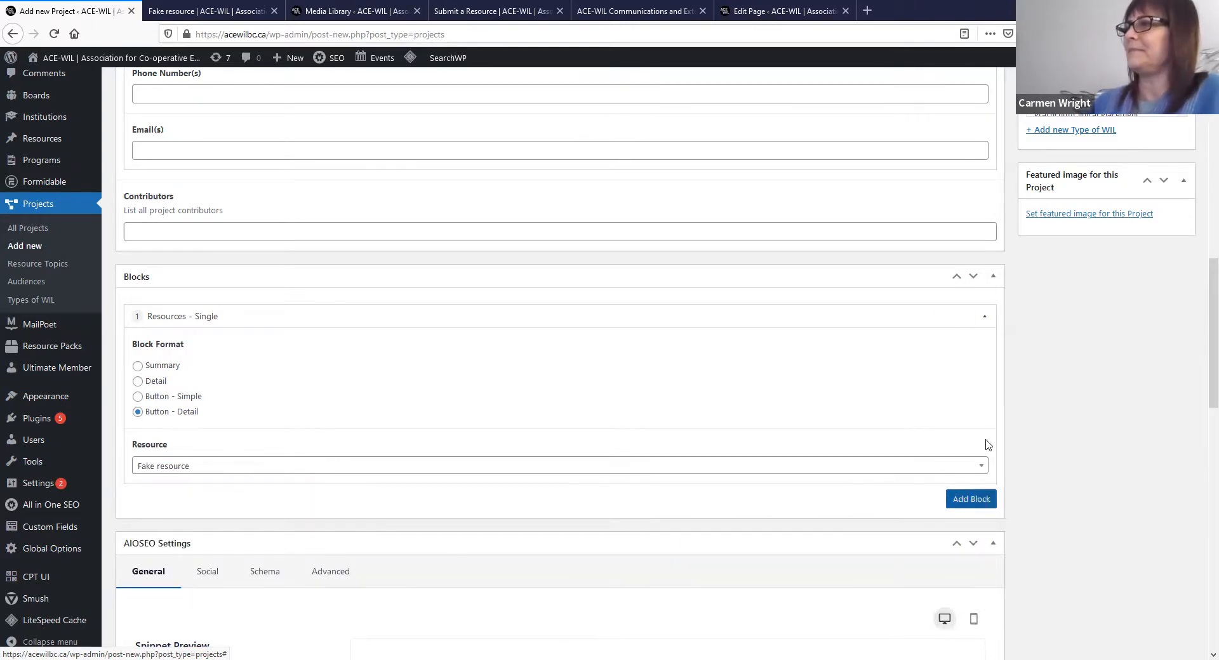
Step: Add a Video block below the resource block and review its heading, video, height and content fields
{"action": "left_click", "coordinate": [958, 503]}
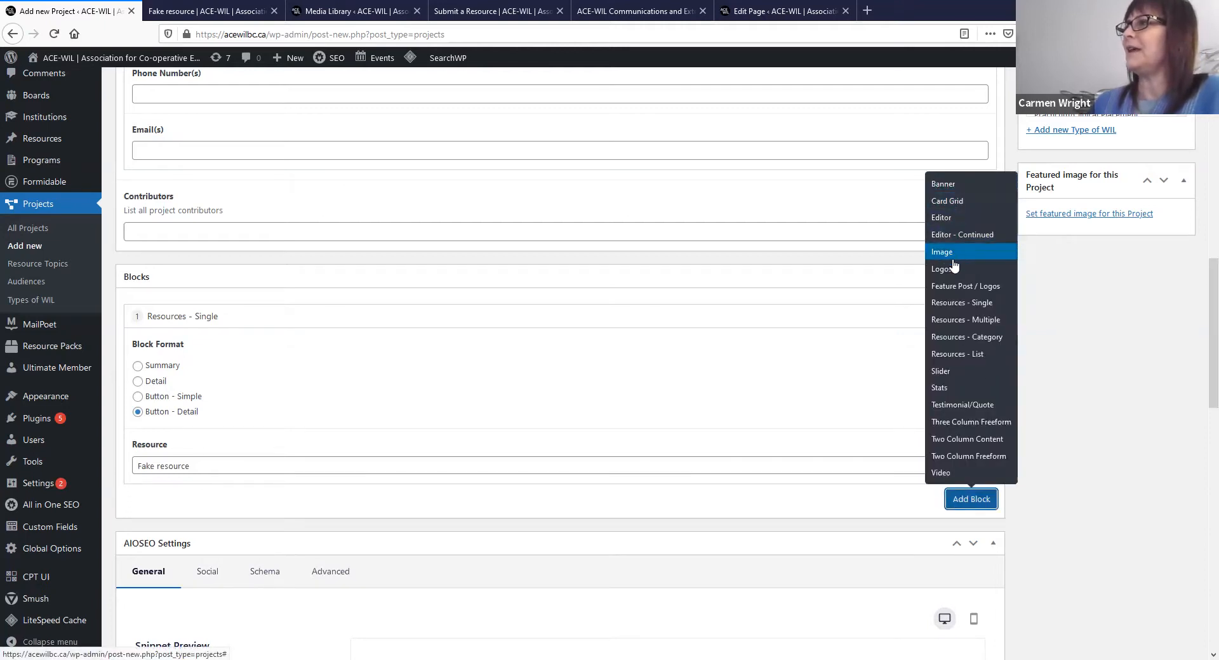
{"action": "left_click", "coordinate": [941, 473]}
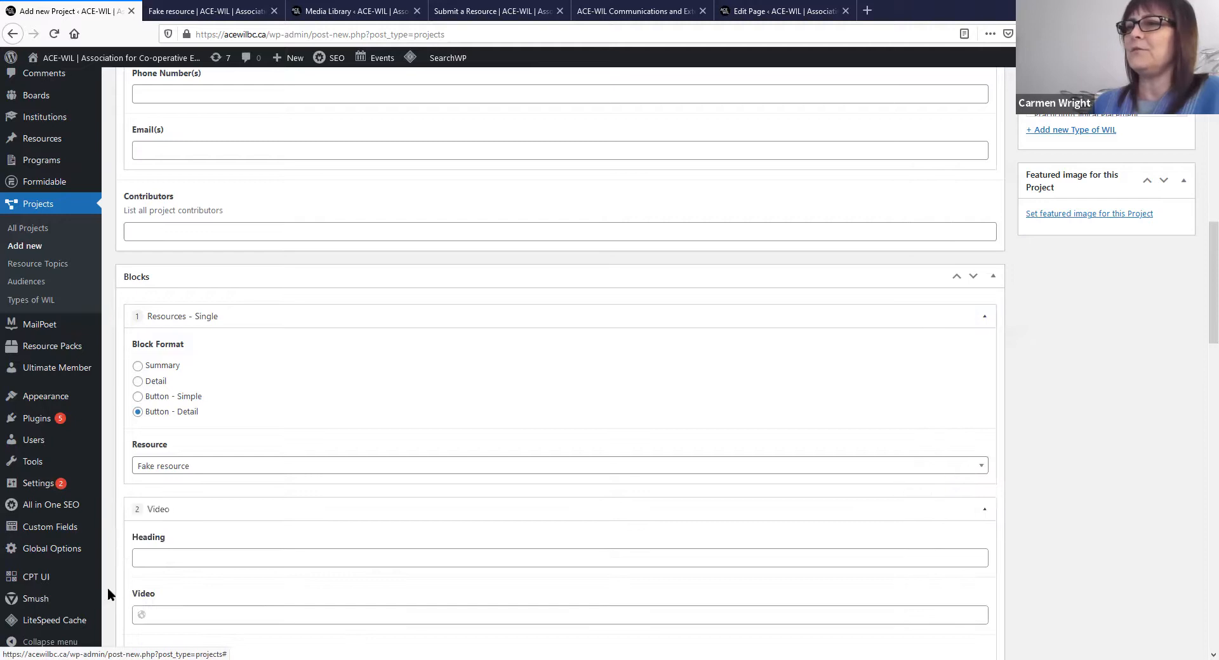
{"action": "scroll", "coordinate": [182, 427], "scroll_direction": "down", "scroll_amount": 2}
{"action": "left_click", "coordinate": [182, 427]}
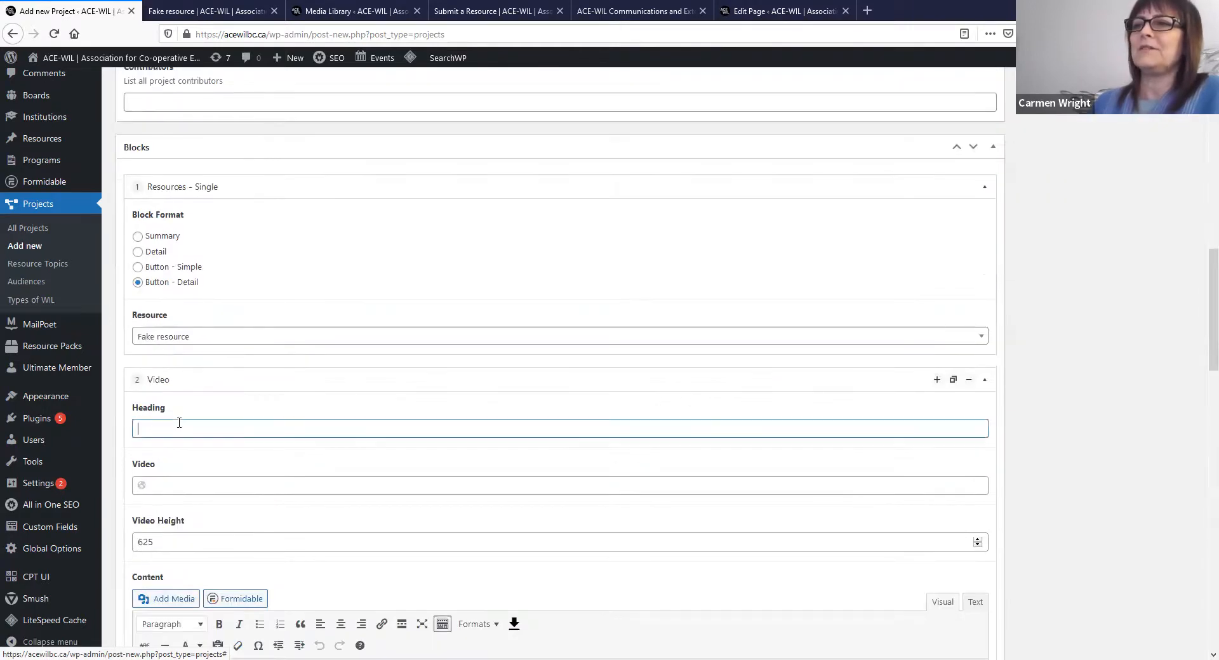
{"action": "left_click", "coordinate": [175, 486]}
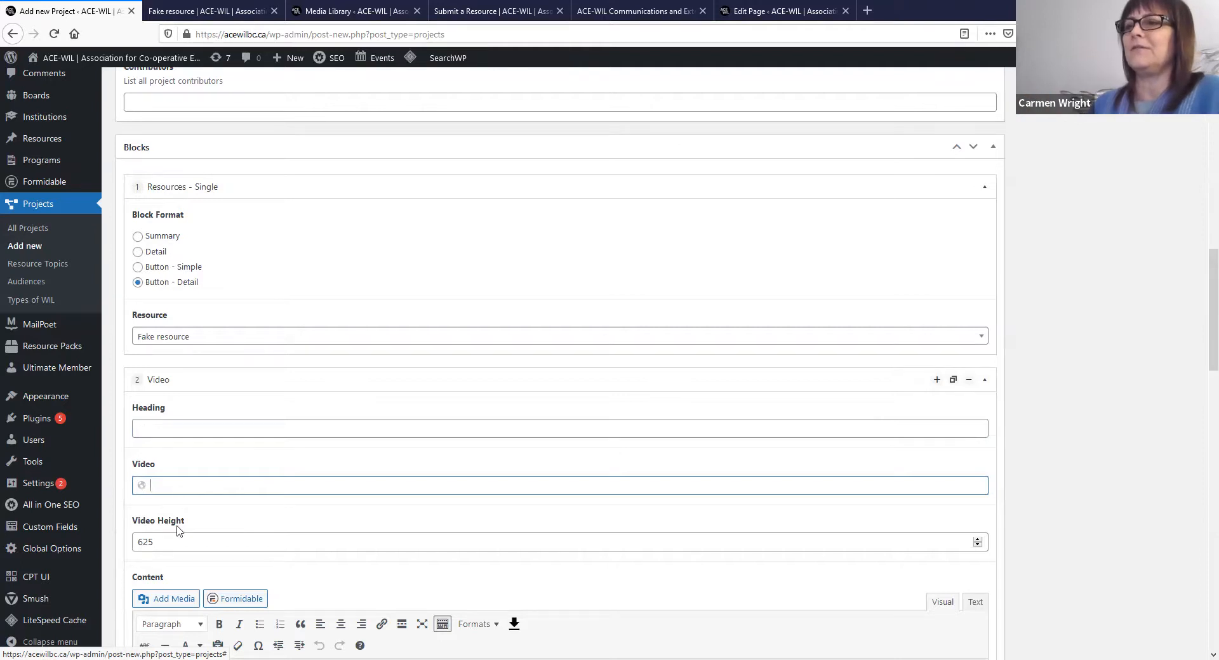
{"action": "scroll", "coordinate": [206, 538], "scroll_direction": "down", "scroll_amount": 4}
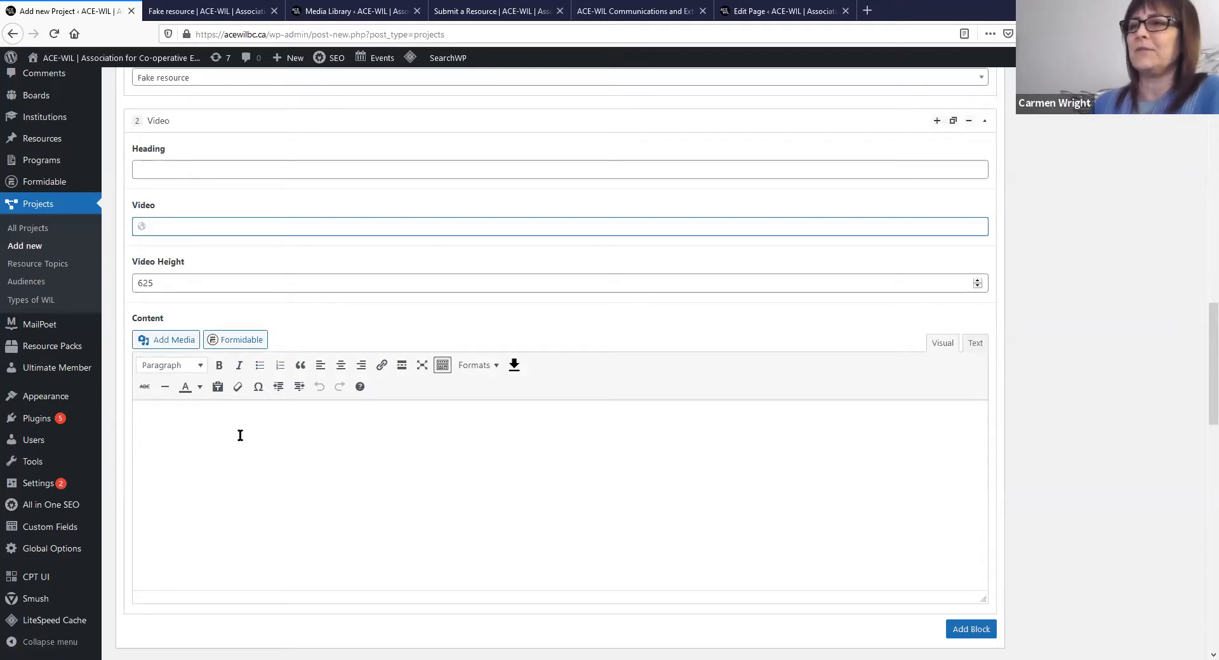
Step: Add a Three Column Freeform block below the Video block
{"action": "left_click", "coordinate": [972, 629]}
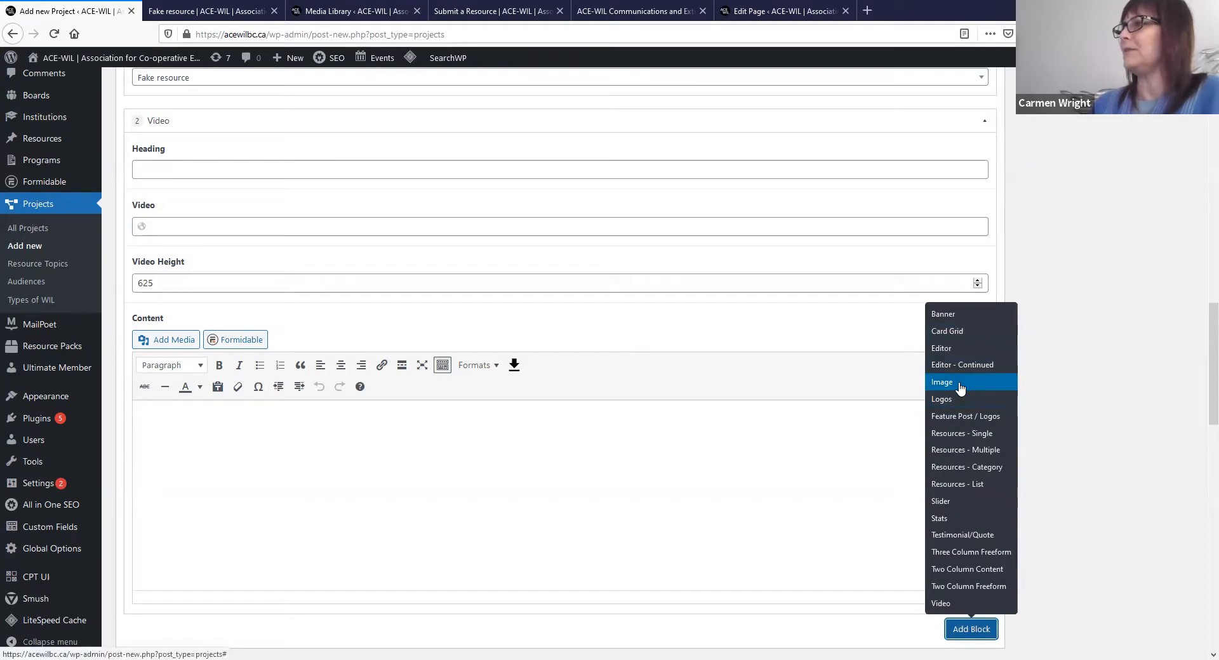
{"action": "left_click", "coordinate": [977, 554]}
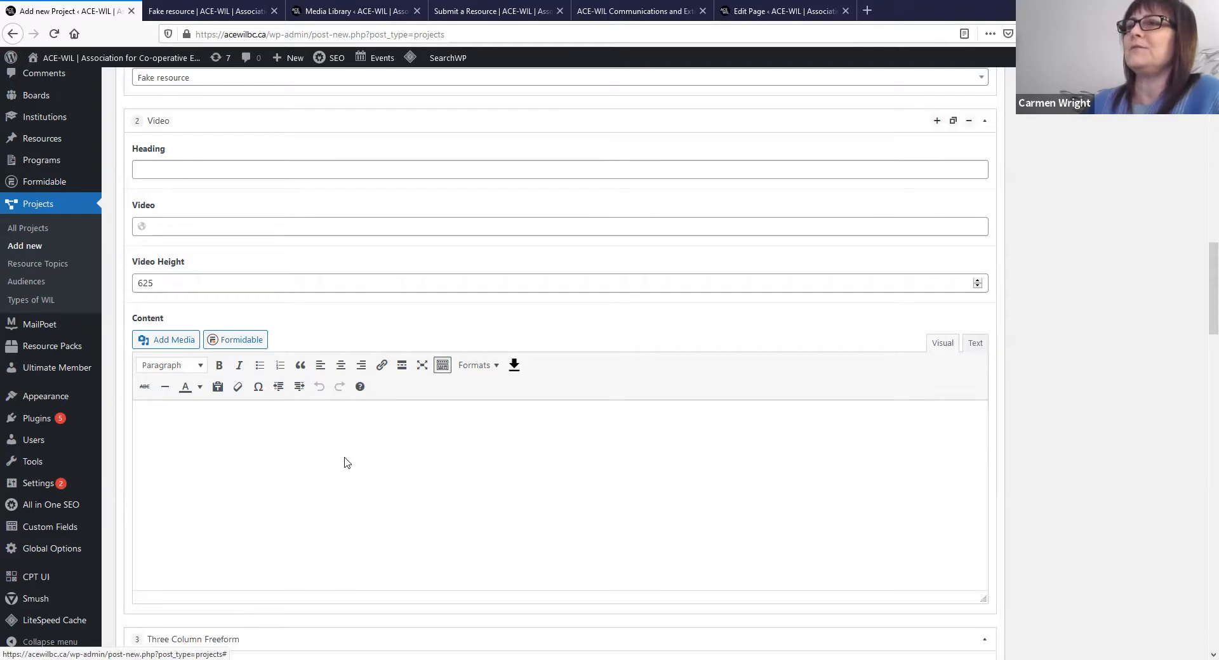
{"action": "scroll", "coordinate": [356, 448], "scroll_direction": "down", "scroll_amount": 5}
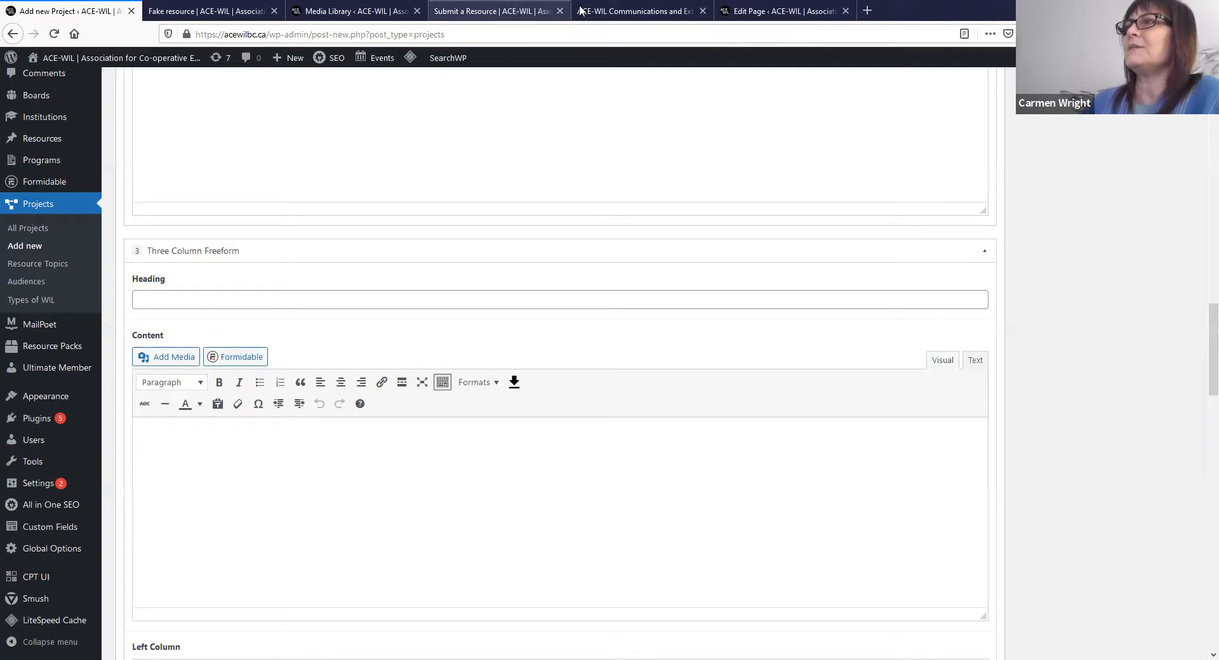
Step: Switch to the published ACE-WIL Communications and External Relations project page and review its project information
{"action": "left_click", "coordinate": [623, 9]}
{"action": "scroll", "coordinate": [585, 572], "scroll_direction": "down", "scroll_amount": 6}
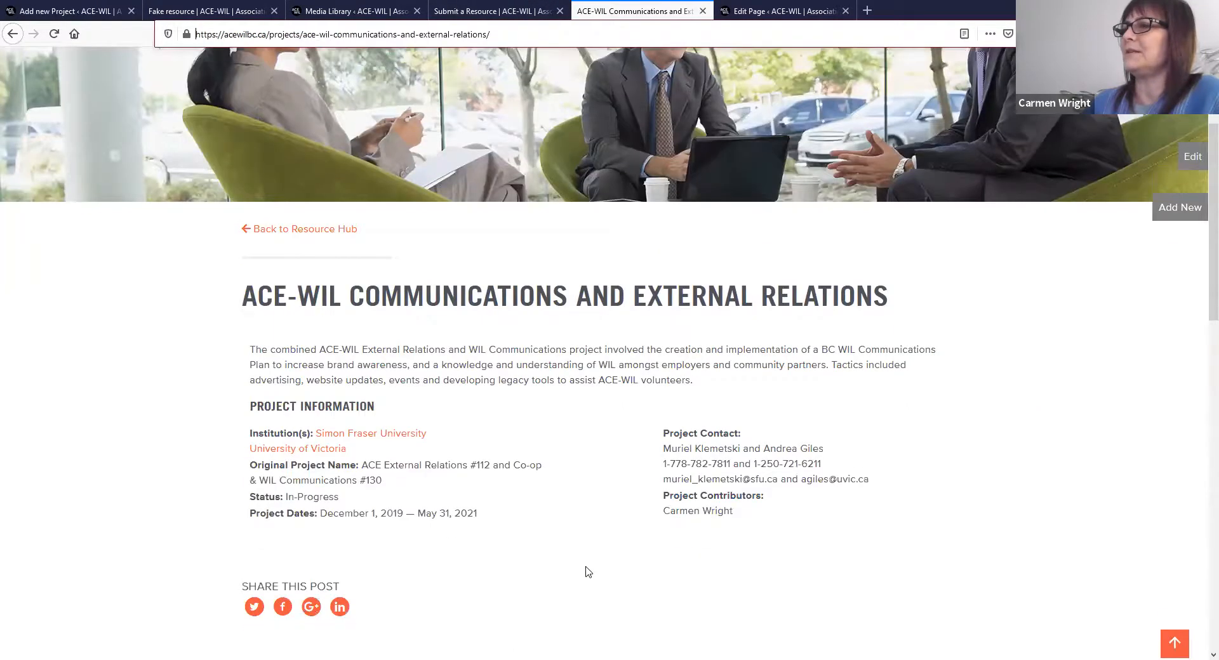
{"action": "scroll", "coordinate": [398, 429], "scroll_direction": "up", "scroll_amount": 5}
{"action": "scroll", "coordinate": [399, 428], "scroll_direction": "up", "scroll_amount": 2}
Step: Open the Students from International Pathways resource pack from the Resource Hub and compare its layout with the new project's blocks
{"action": "left_click", "coordinate": [310, 433]}
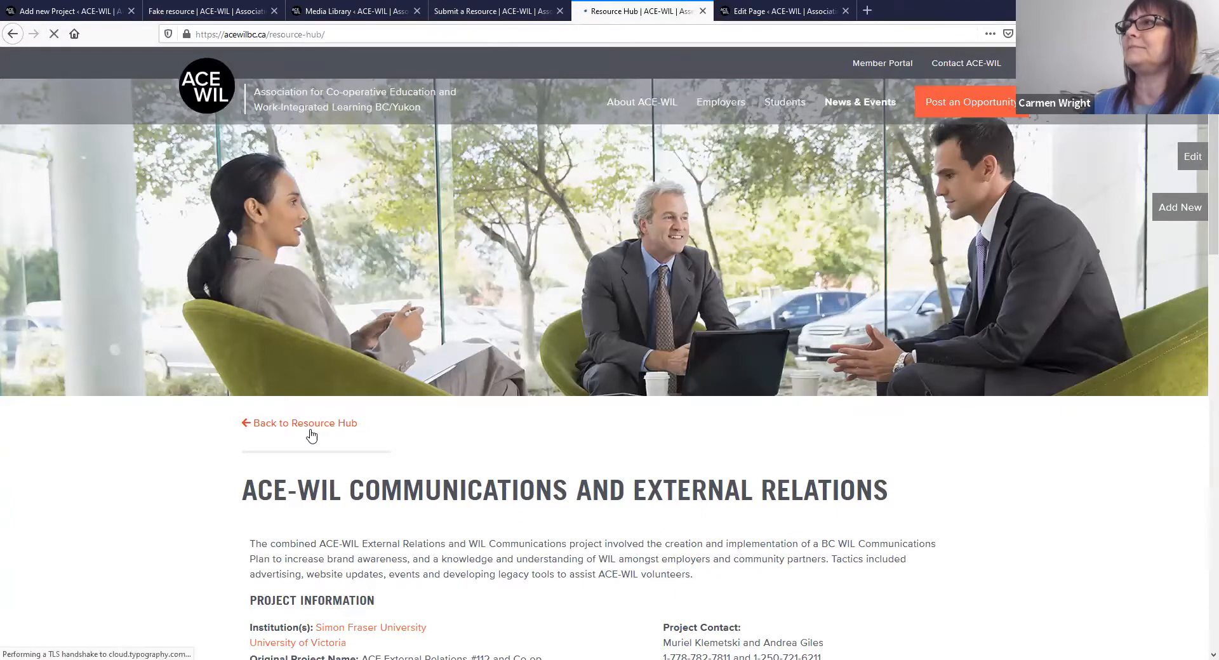
{"action": "scroll", "coordinate": [521, 522], "scroll_direction": "down", "scroll_amount": 4}
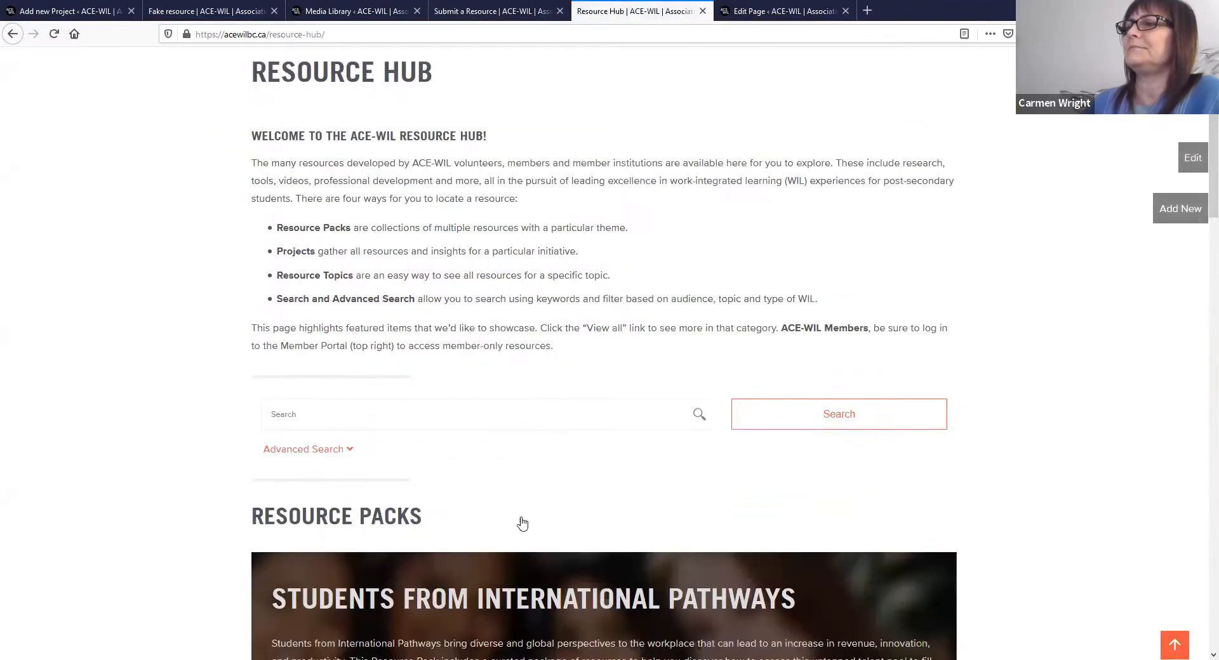
{"action": "left_click", "coordinate": [532, 480]}
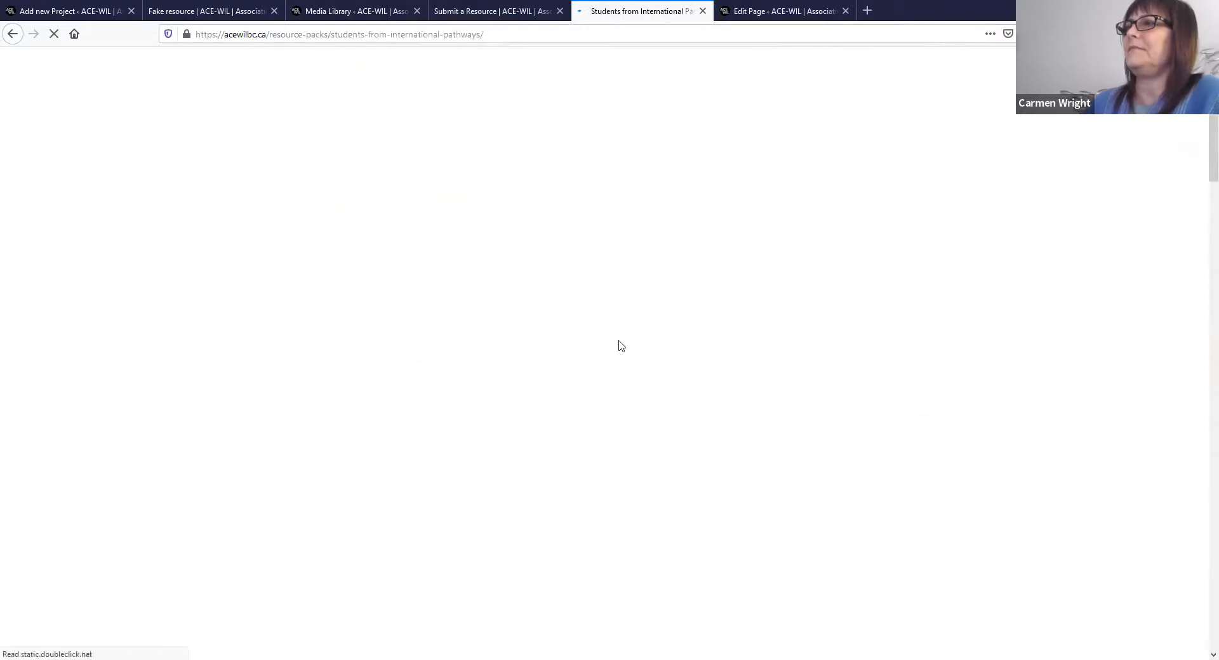
{"action": "scroll", "coordinate": [447, 517], "scroll_direction": "down", "scroll_amount": 4}
{"action": "scroll", "coordinate": [446, 530], "scroll_direction": "down", "scroll_amount": 3}
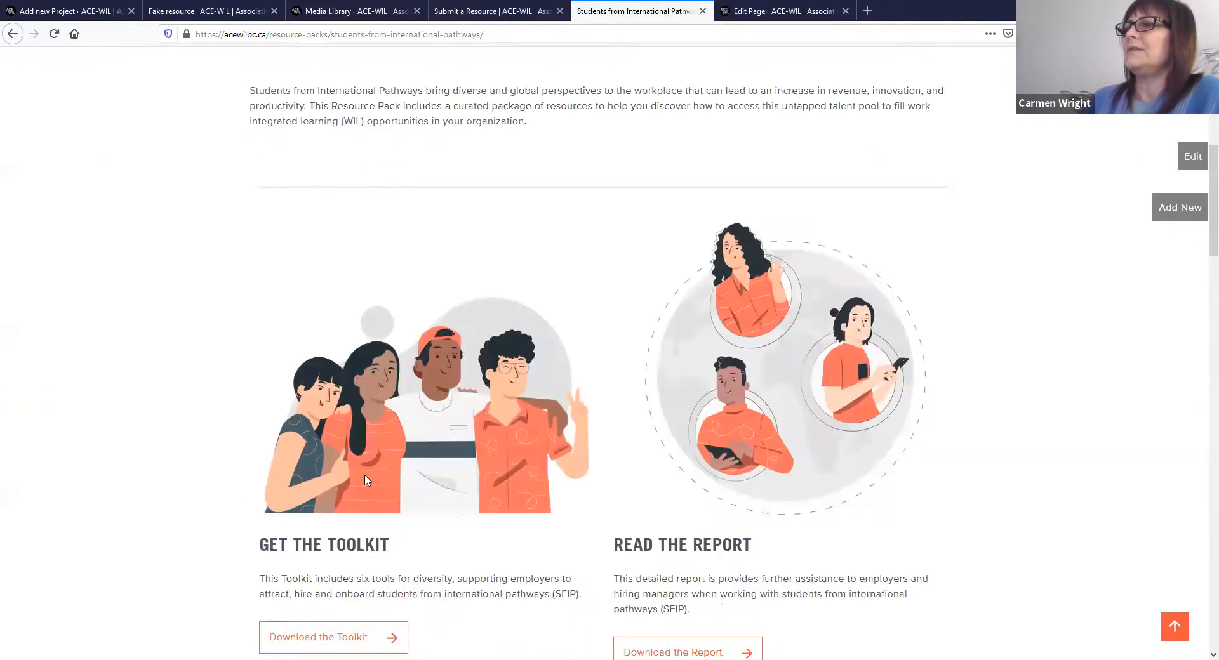
{"action": "scroll", "coordinate": [327, 616], "scroll_direction": "down", "scroll_amount": 3}
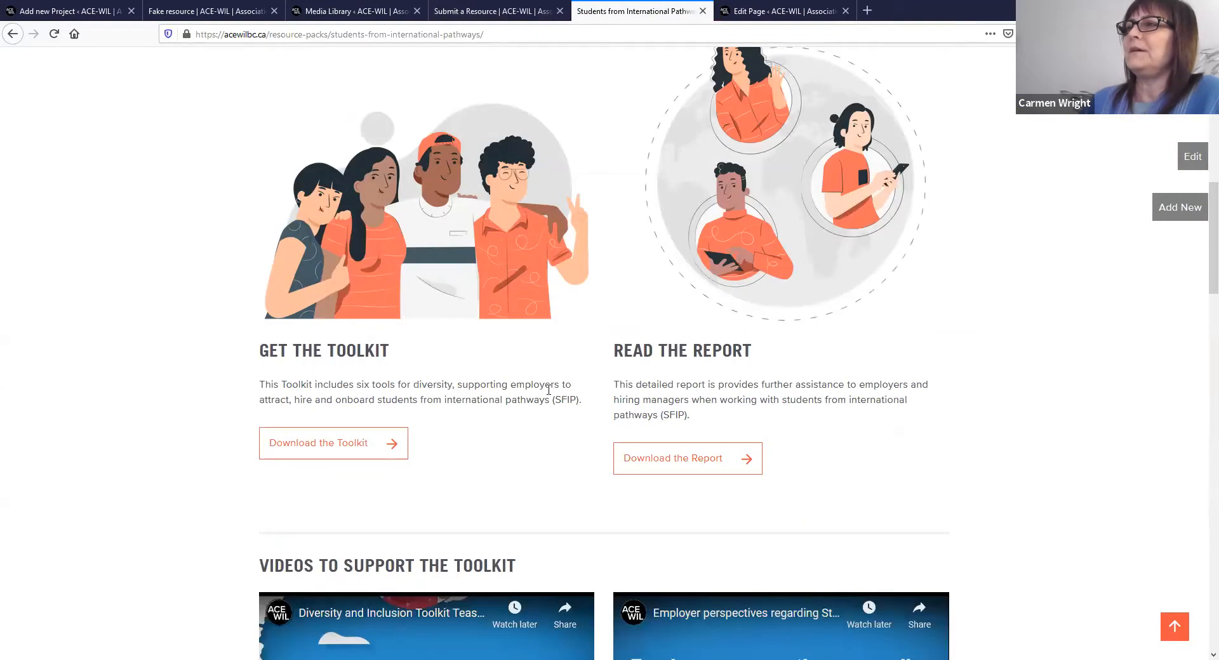
{"action": "left_click", "coordinate": [53, 11]}
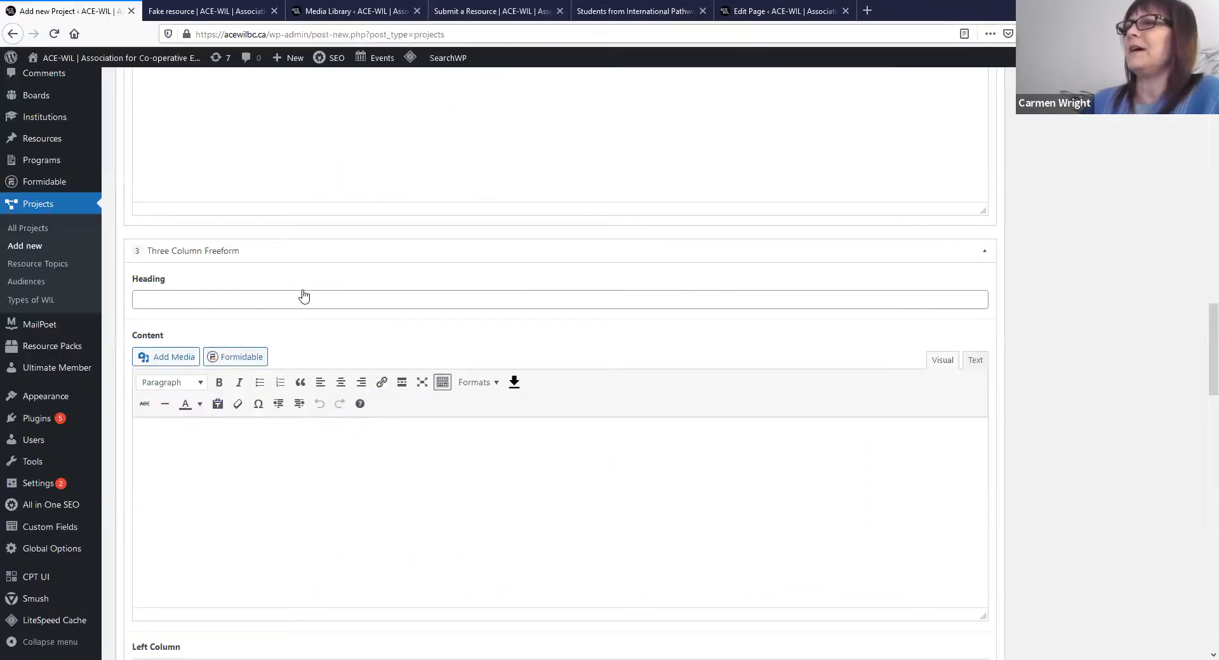
{"action": "left_click", "coordinate": [622, 10]}
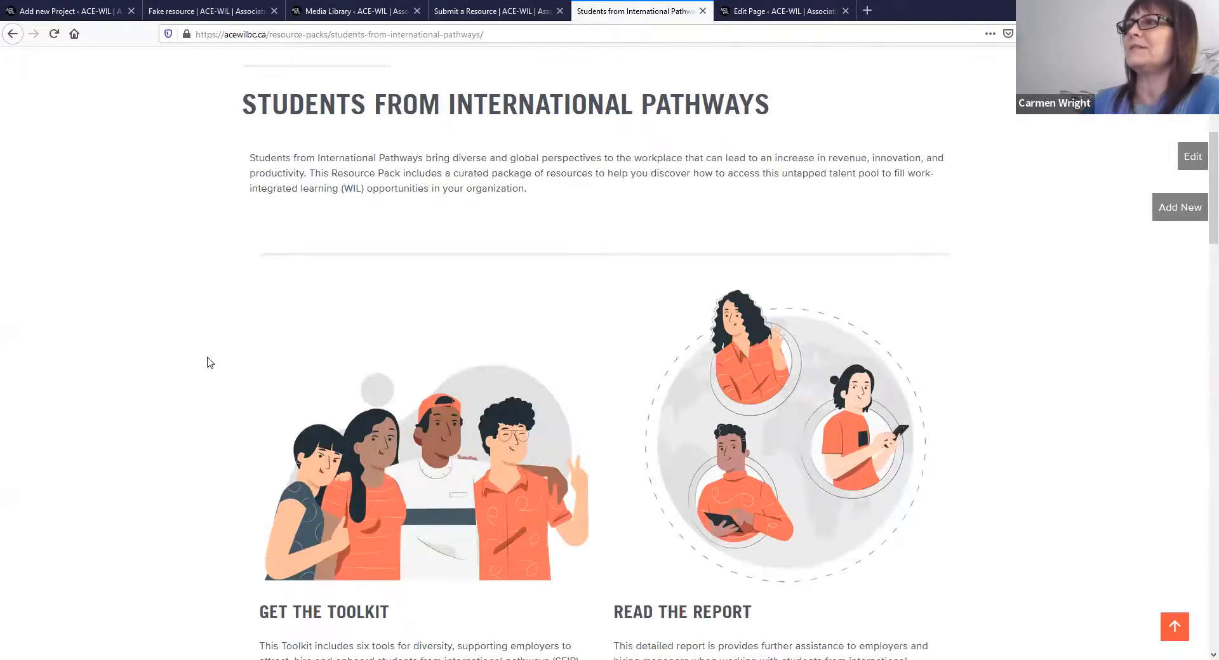
Step: Compare the Three Column Freeform block's fields with the column layout on the Students from International Pathways resource pack page
{"action": "scroll", "coordinate": [207, 362], "scroll_direction": "up", "scroll_amount": 3}
{"action": "left_click", "coordinate": [61, 14]}
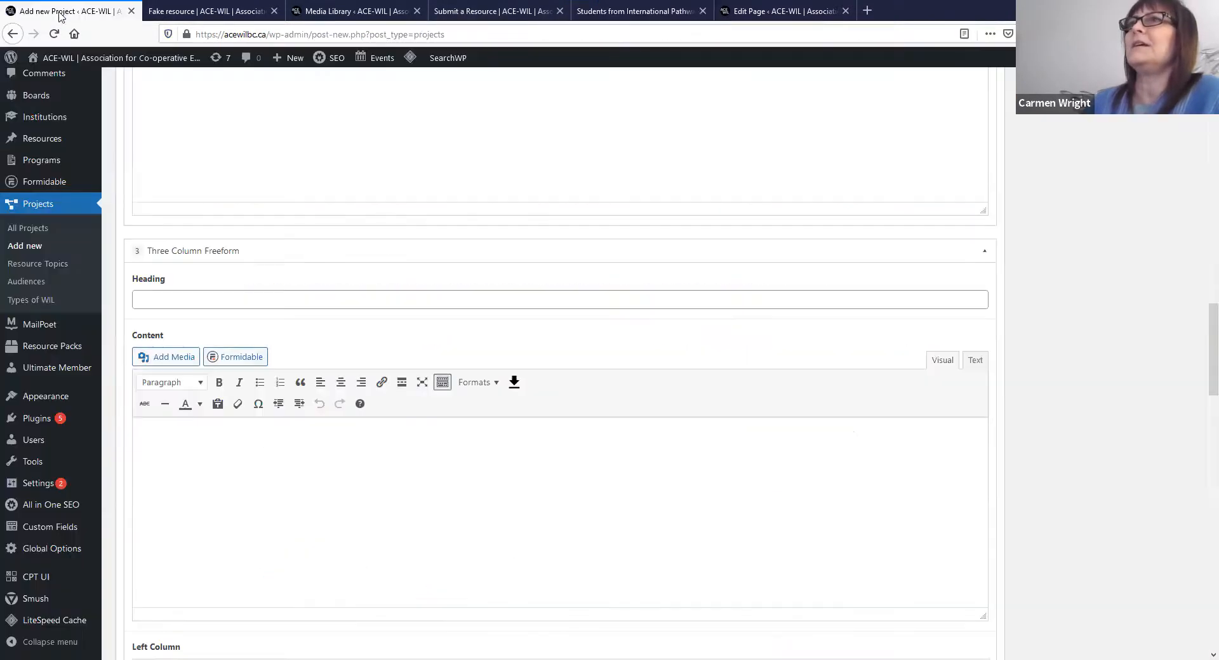
{"action": "scroll", "coordinate": [379, 500], "scroll_direction": "down", "scroll_amount": 2}
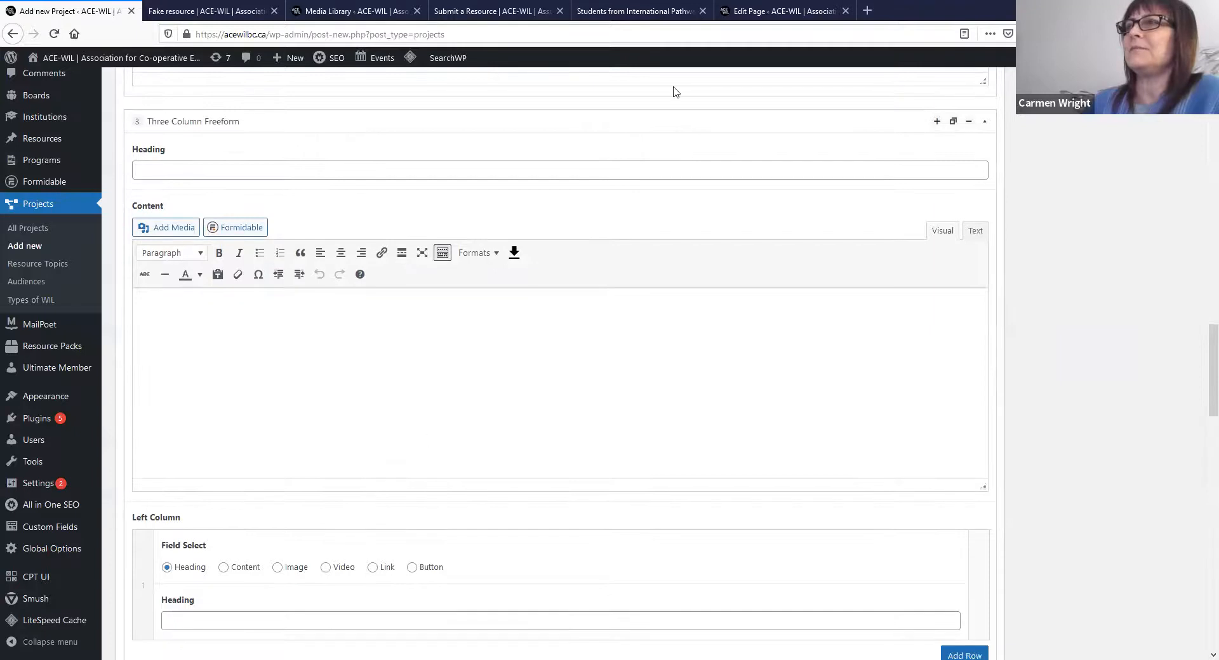
{"action": "left_click", "coordinate": [650, 14]}
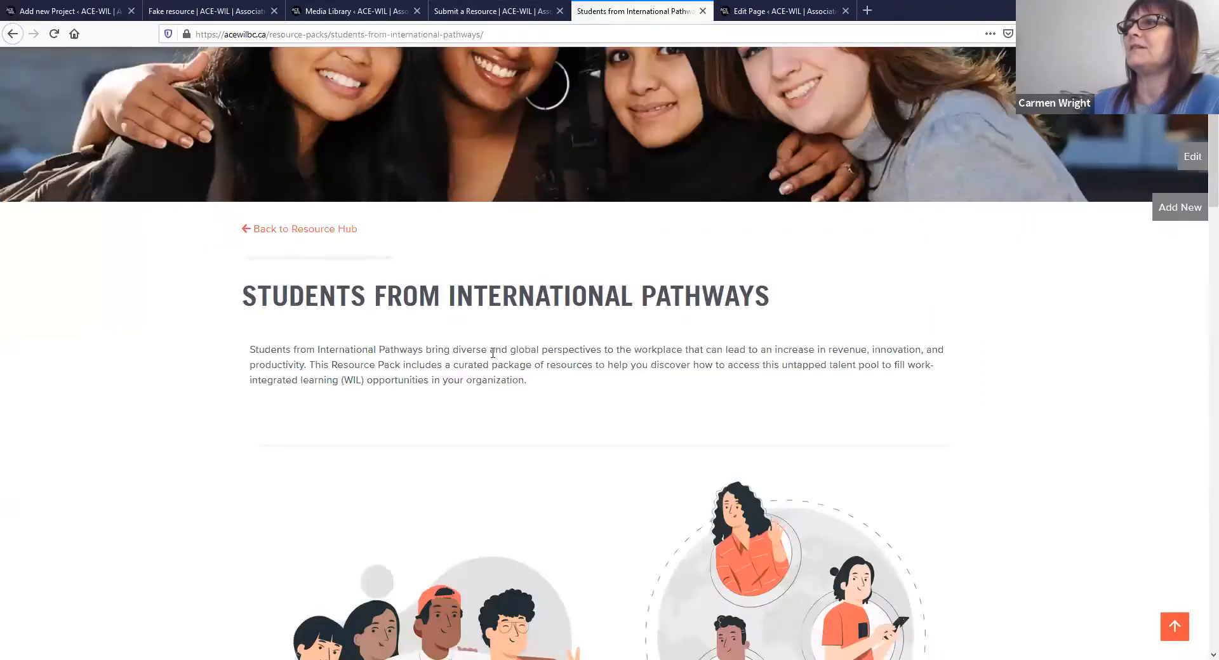
{"action": "scroll", "coordinate": [549, 470], "scroll_direction": "down", "scroll_amount": 3}
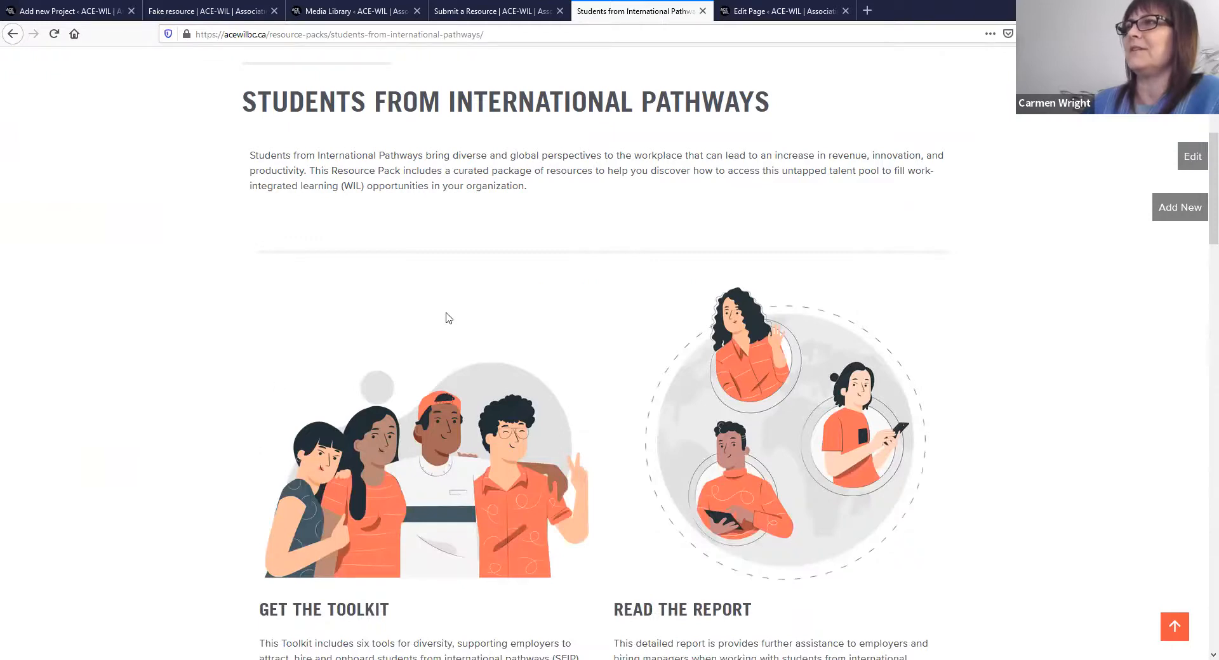
{"action": "left_click", "coordinate": [126, 11]}
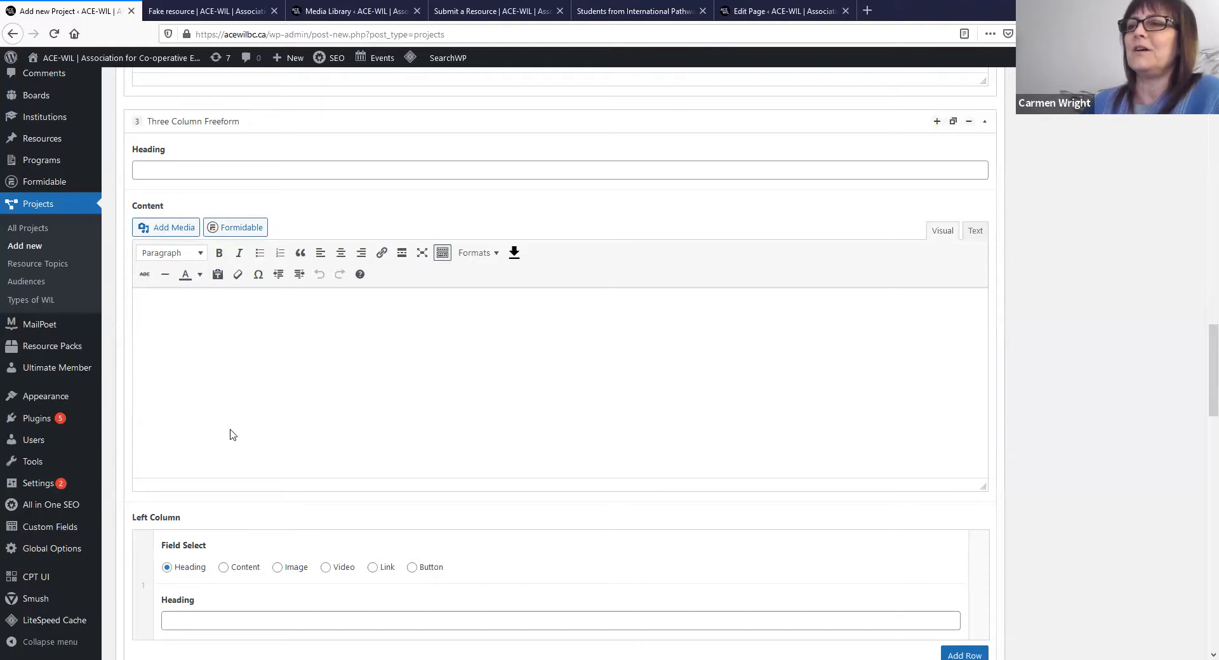
Step: Enter Fake as the heading in the Left Column of the Three Column Freeform block
{"action": "scroll", "coordinate": [245, 455], "scroll_direction": "down", "scroll_amount": 2}
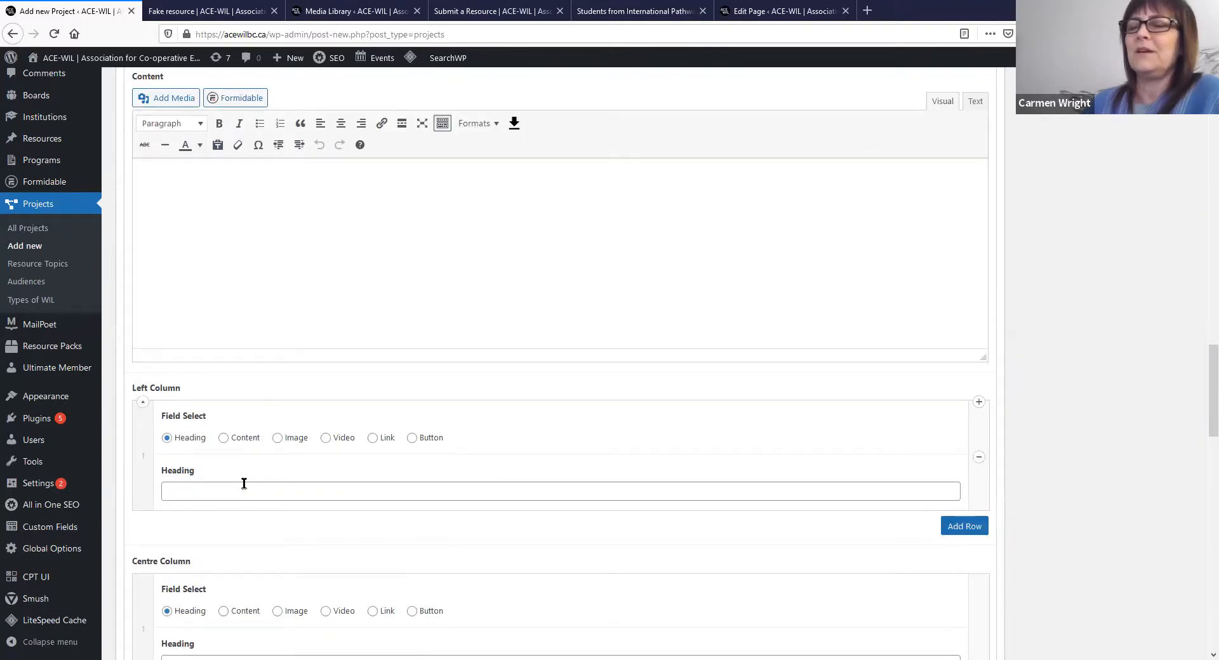
{"action": "scroll", "coordinate": [244, 483], "scroll_direction": "down", "scroll_amount": 3}
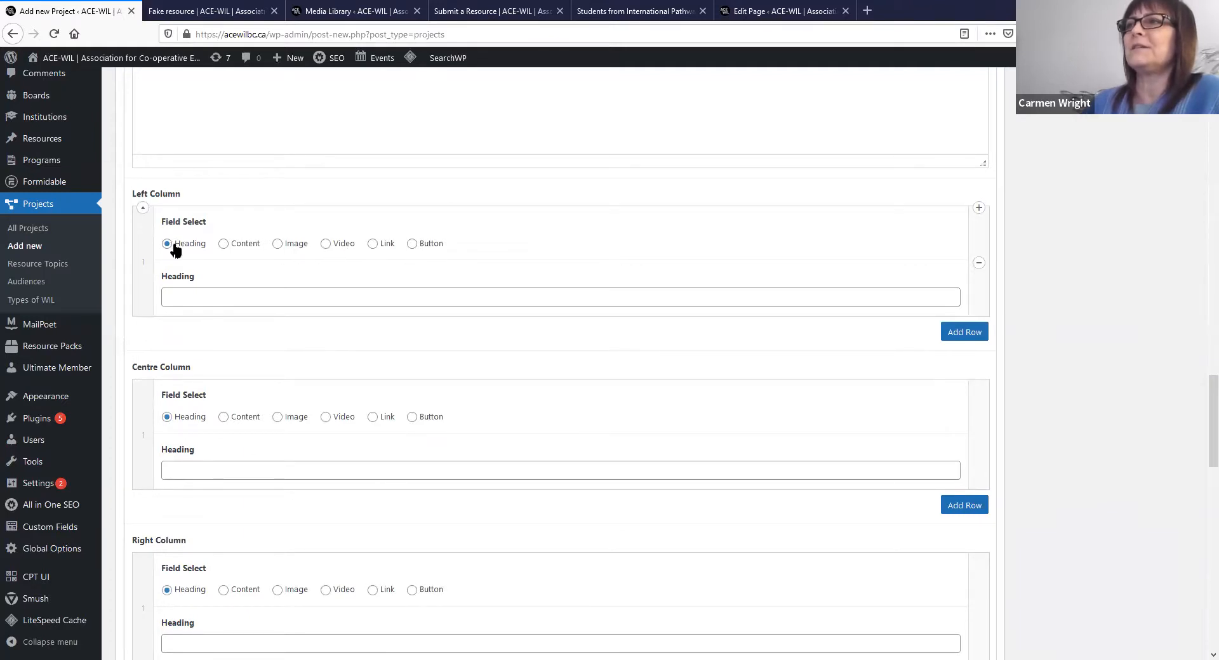
{"action": "left_click", "coordinate": [229, 297]}
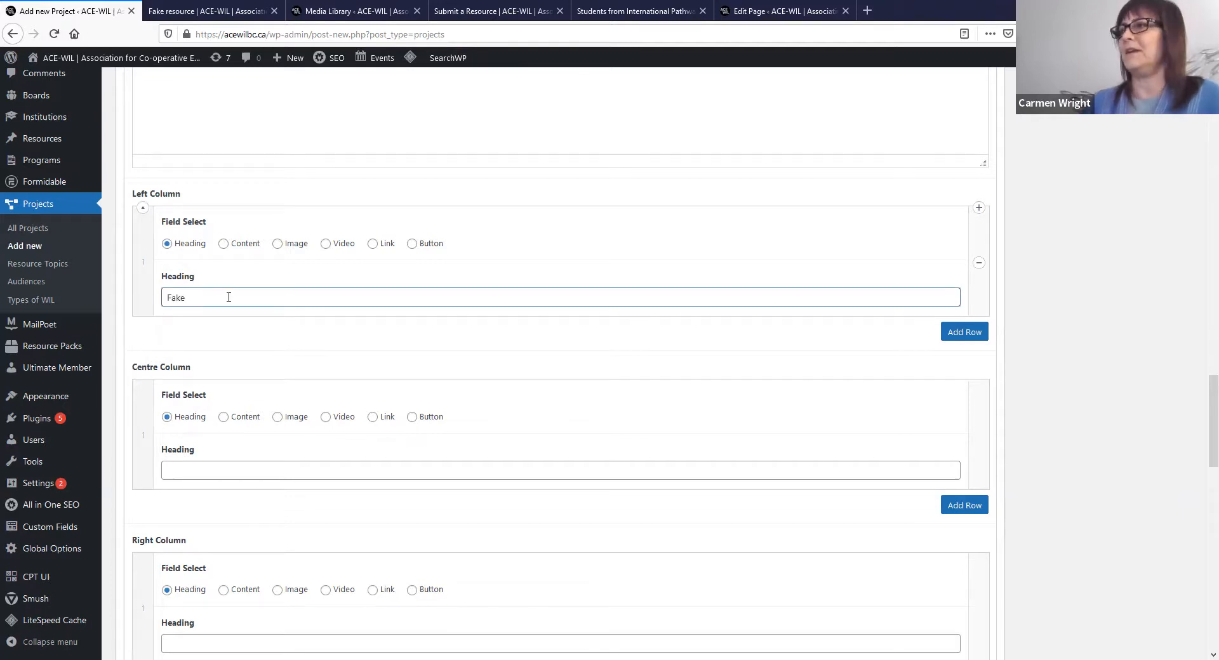
Step: Add an Image row below the Left Column heading and insert Processing-thoughts-pana.svg from the media library
{"action": "left_click", "coordinate": [965, 335]}
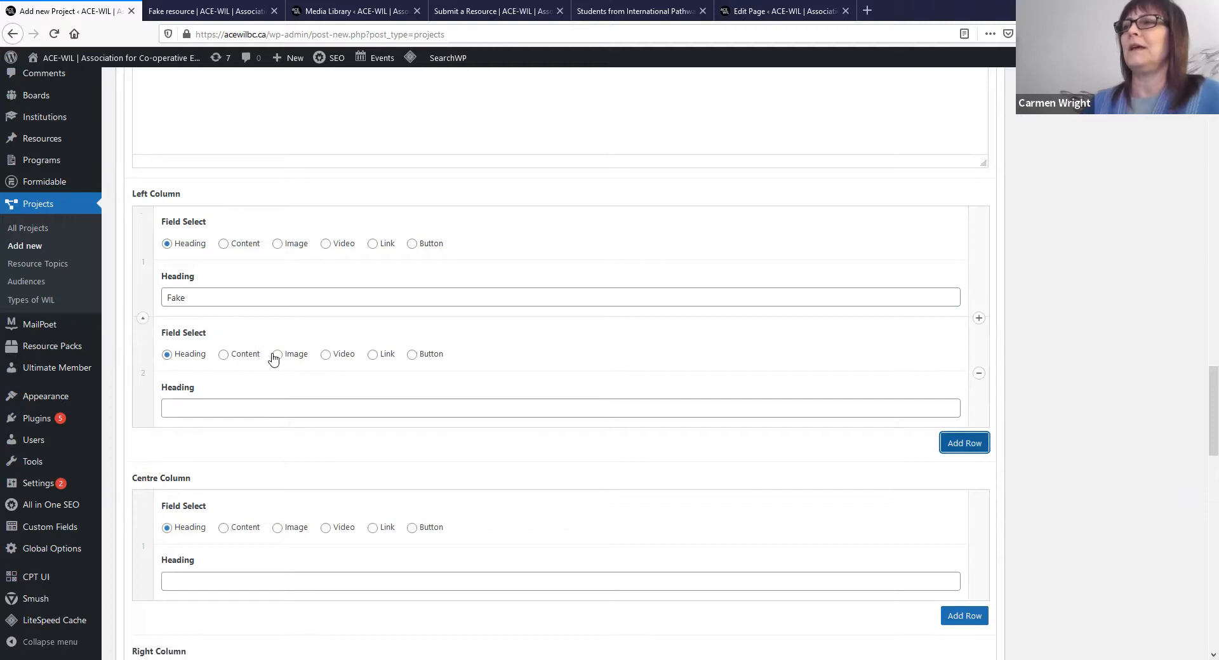
{"action": "left_click", "coordinate": [277, 355]}
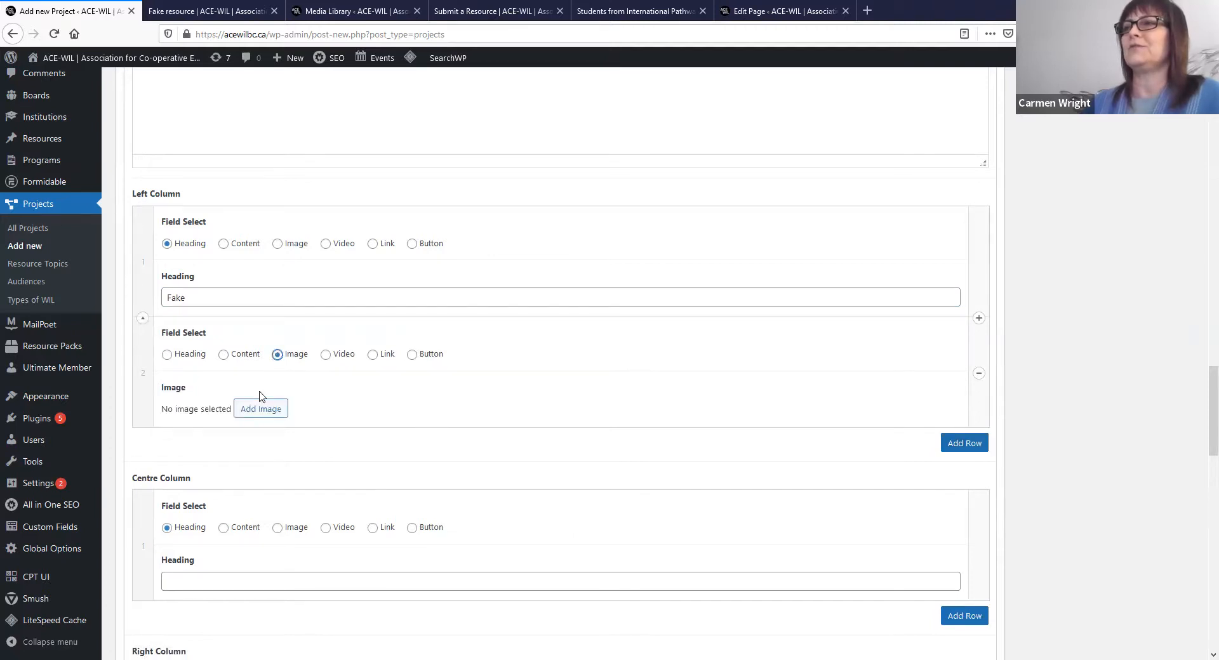
{"action": "left_click", "coordinate": [252, 412]}
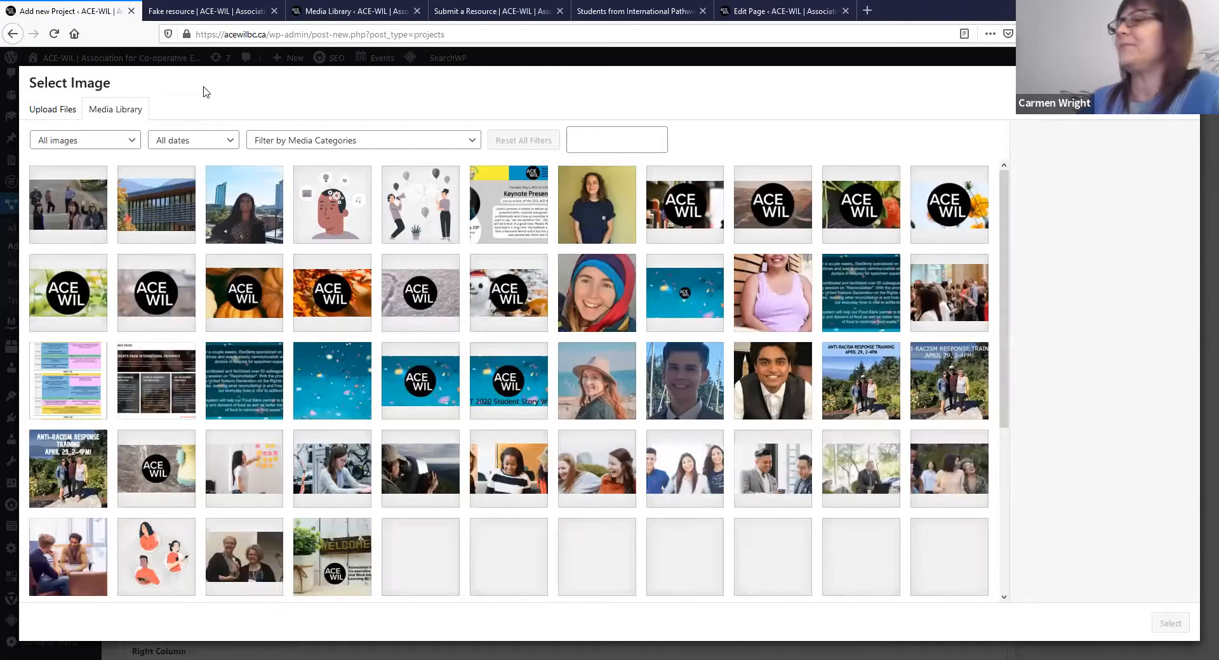
{"action": "left_click", "coordinate": [309, 215]}
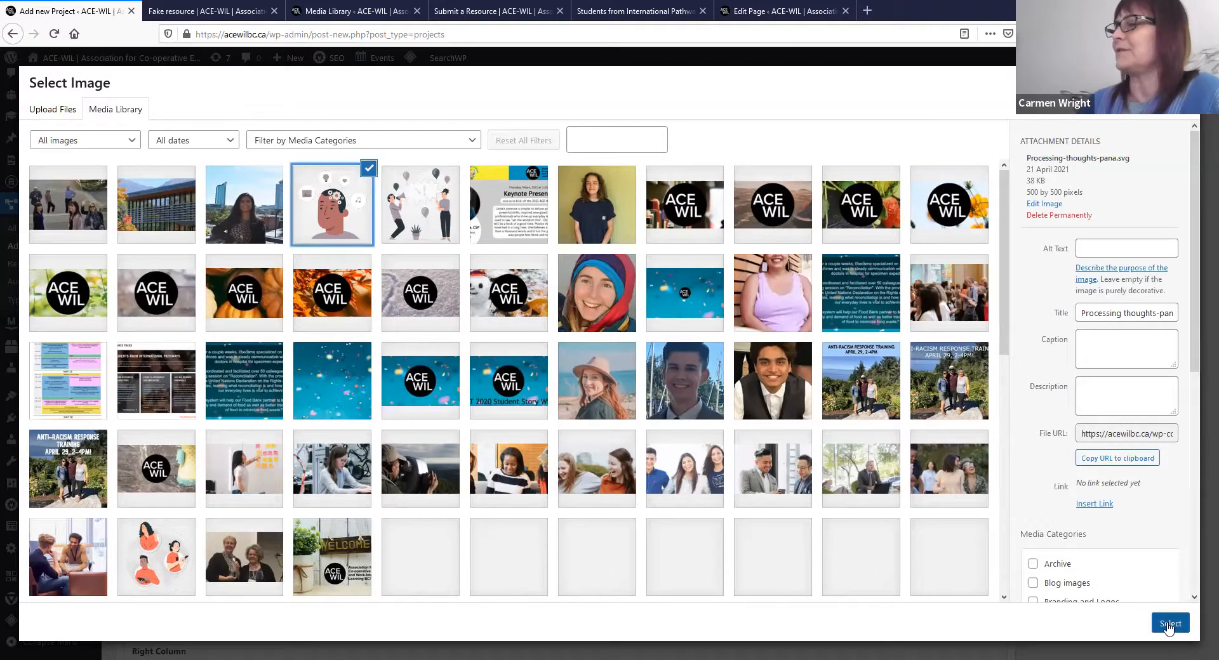
{"action": "left_click", "coordinate": [1168, 623]}
Step: Make the Centre Column item a Button and give its link the copied URL of the Students from International Pathways resource pack
{"action": "scroll", "coordinate": [374, 505], "scroll_direction": "down", "scroll_amount": 2}
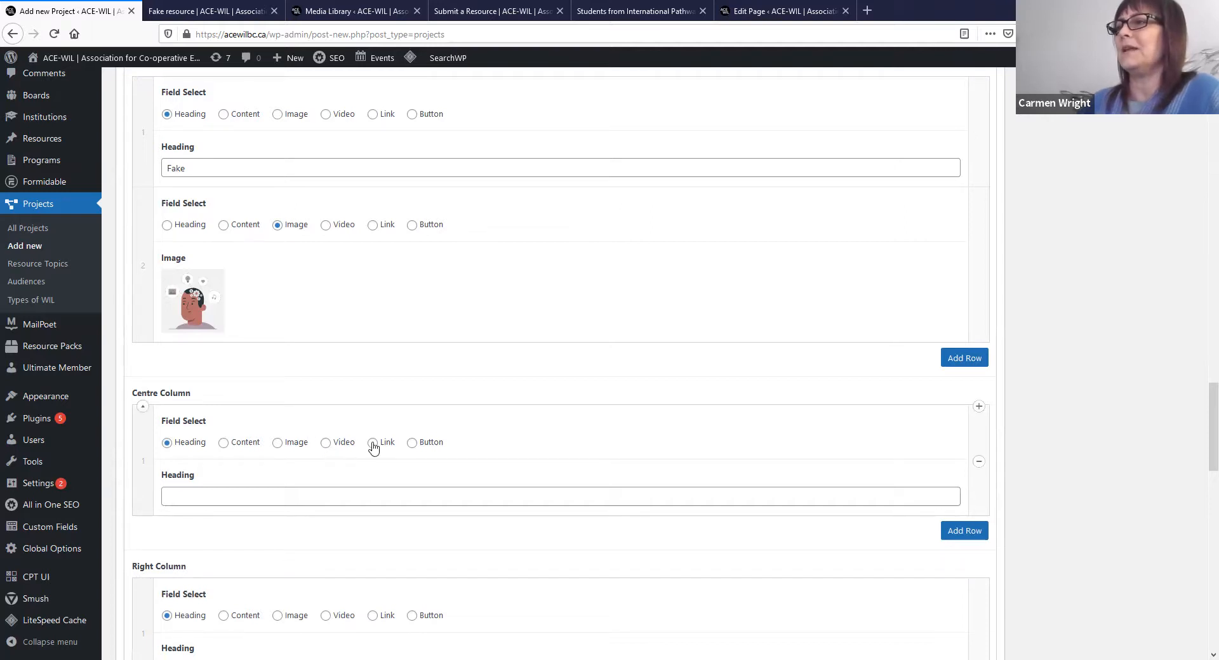
{"action": "left_click", "coordinate": [412, 442]}
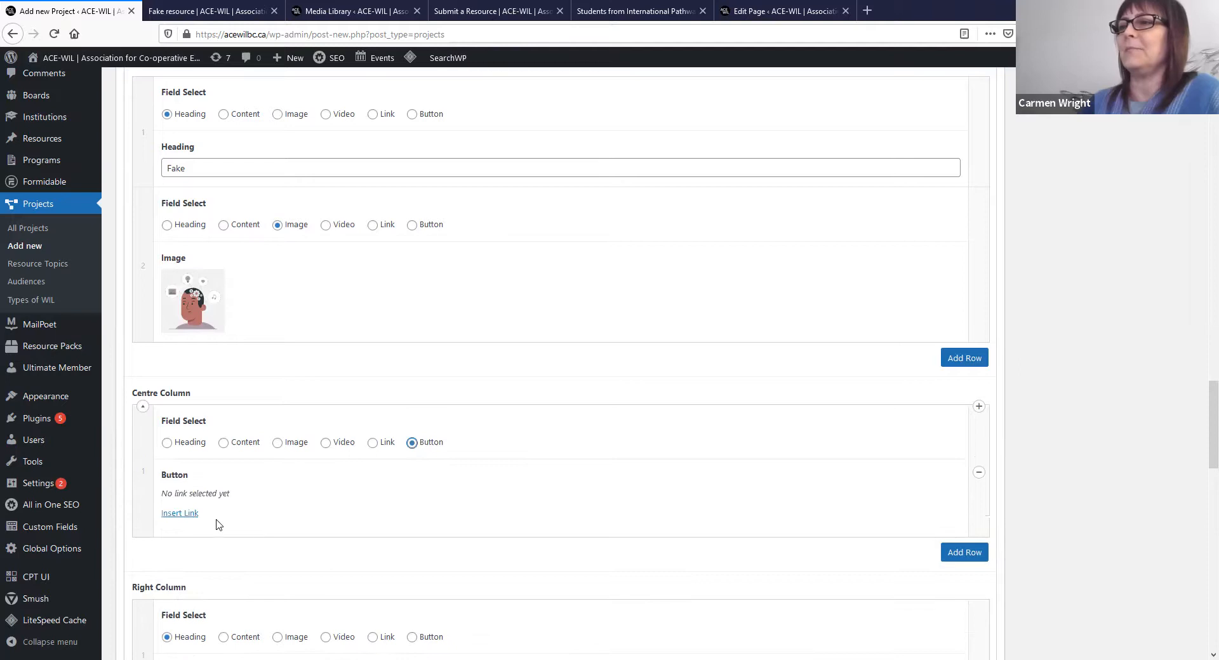
{"action": "left_click", "coordinate": [183, 513]}
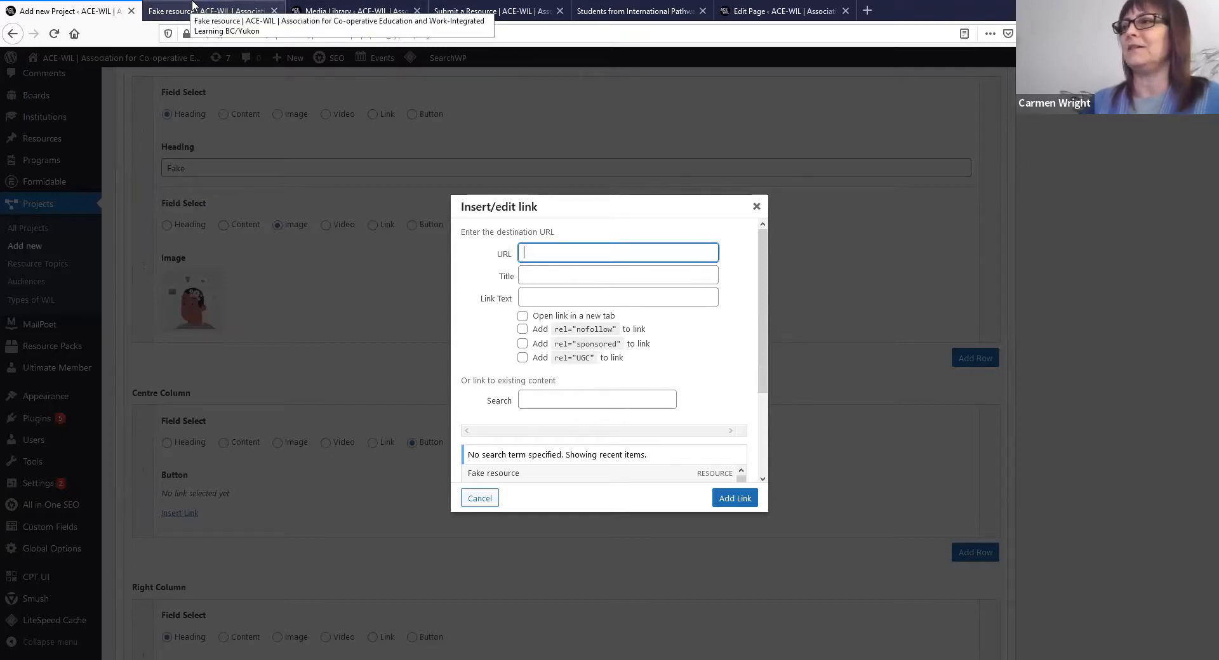
{"action": "left_click", "coordinate": [613, 11]}
{"action": "left_click", "coordinate": [288, 33]}
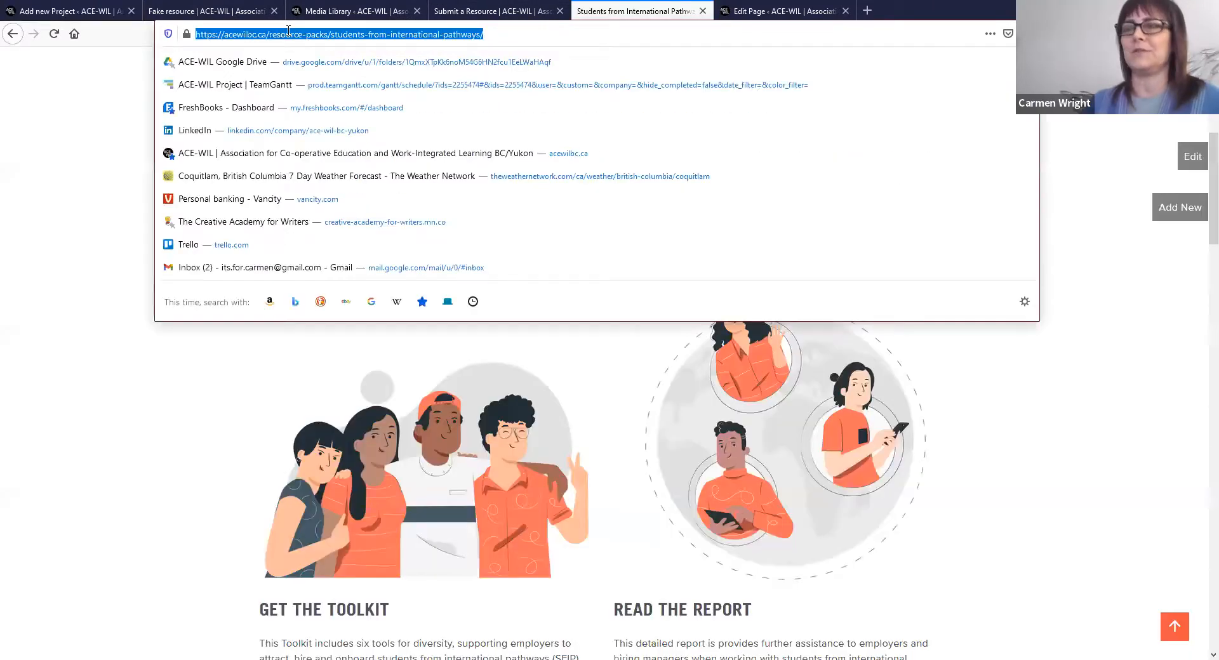
{"action": "key", "text": "ctrl+c"}
{"action": "key", "text": "ctrl+1"}
{"action": "key", "text": "ctrl+v"}
Step: Set the button's link text to "Click here" and its title to "Click here!", and add the link
{"action": "left_click", "coordinate": [552, 296]}
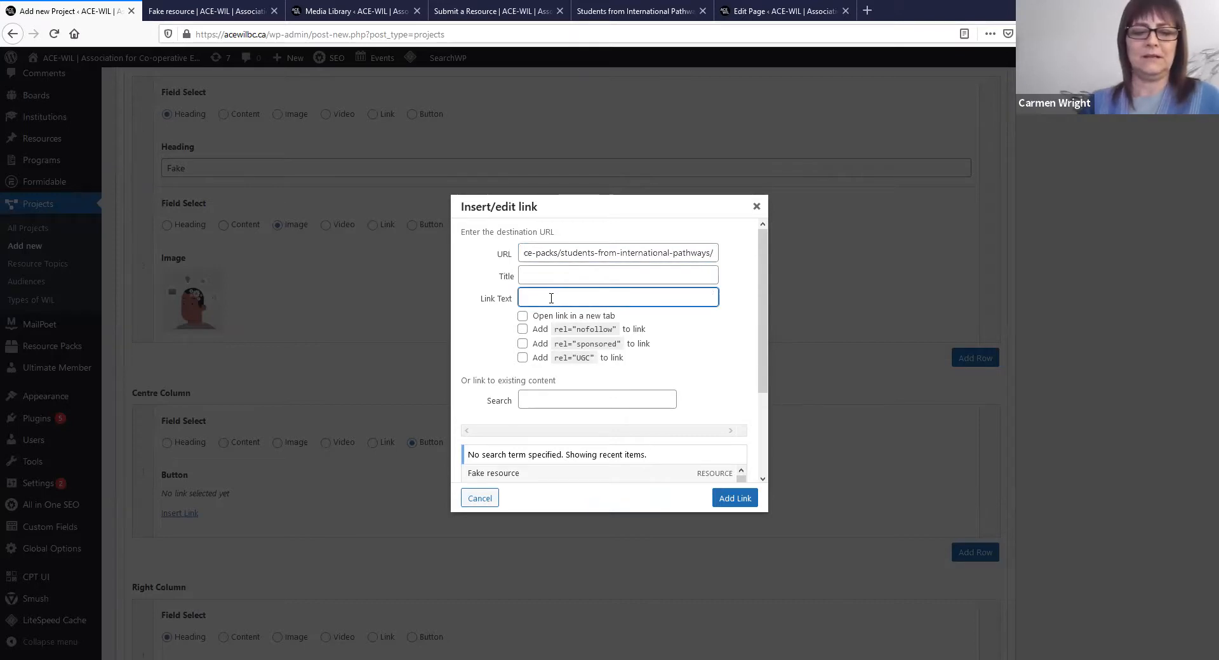
{"action": "type", "text": "Click here"}
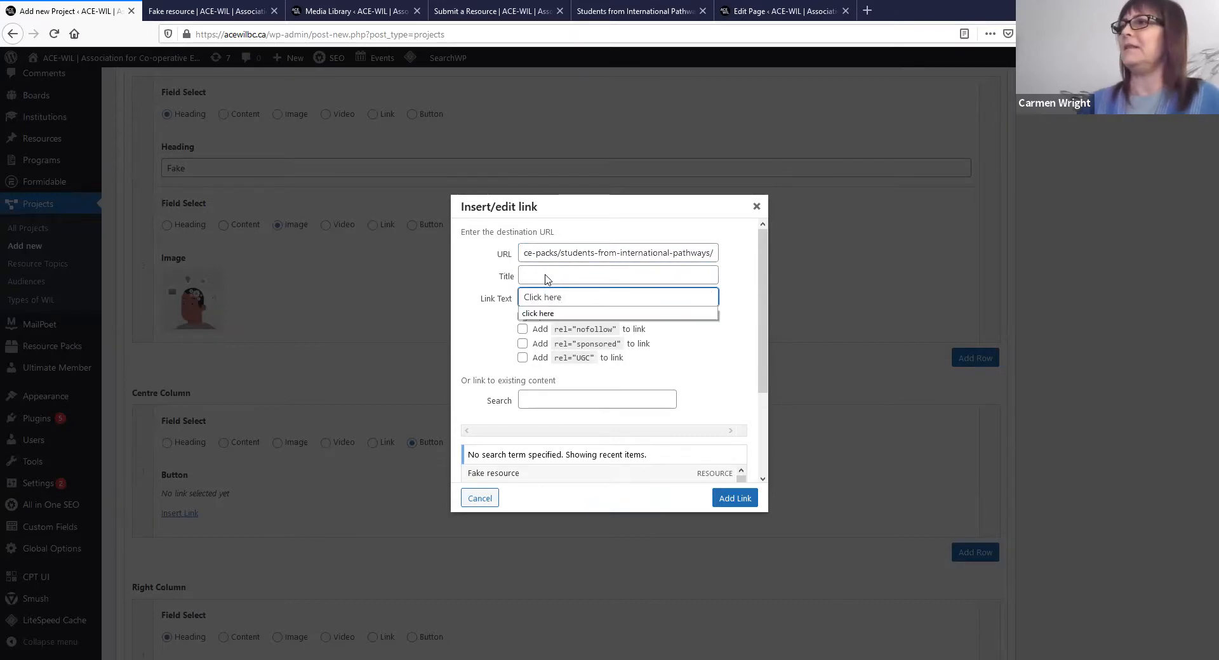
{"action": "left_click", "coordinate": [551, 276]}
{"action": "type", "text": "Click here!"}
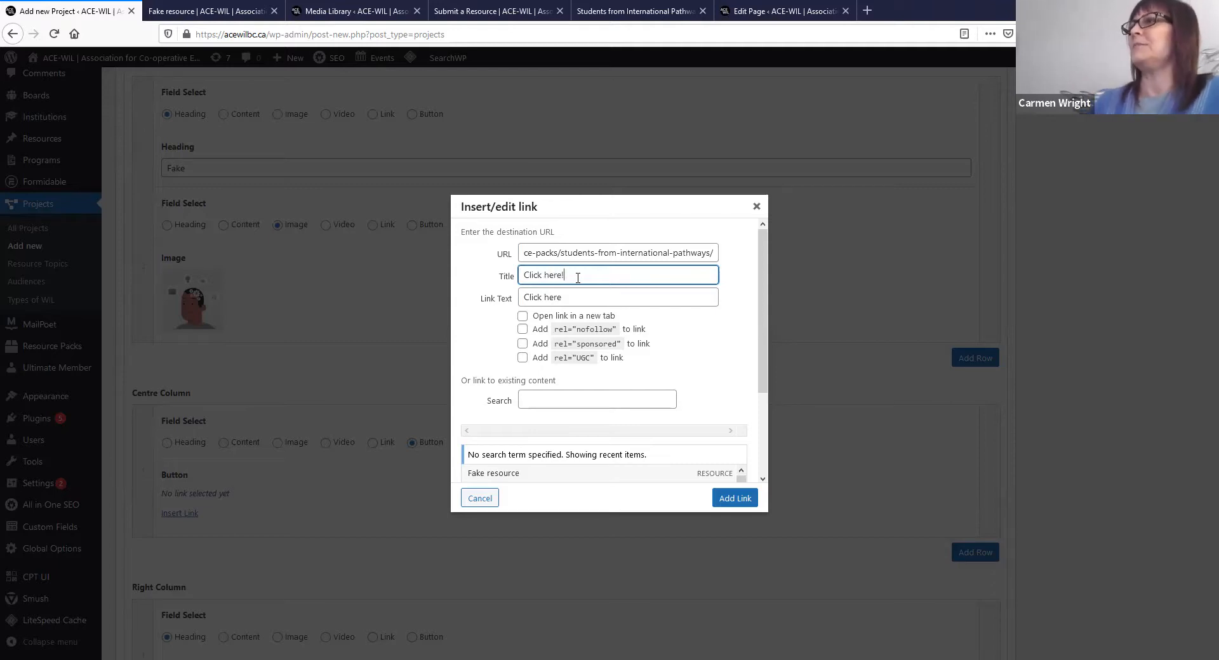
{"action": "left_click", "coordinate": [735, 498]}
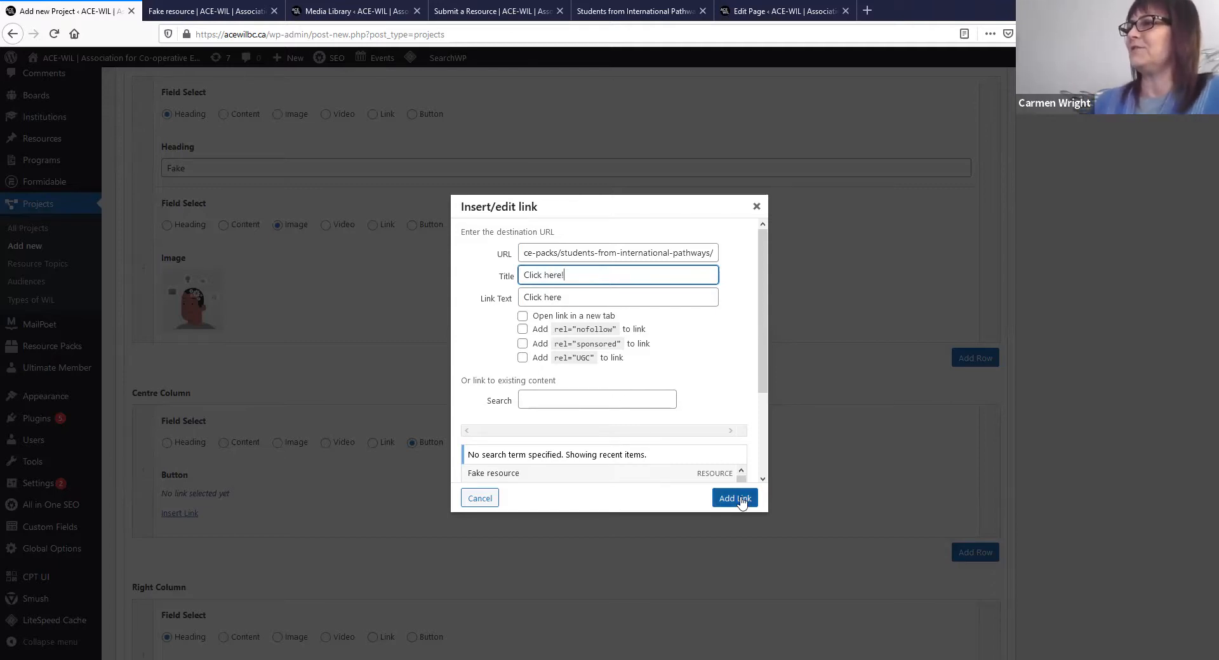
Step: Assign the project the Engaging with Students resource topic and the Students audience
{"action": "scroll", "coordinate": [457, 572], "scroll_direction": "down", "scroll_amount": 3}
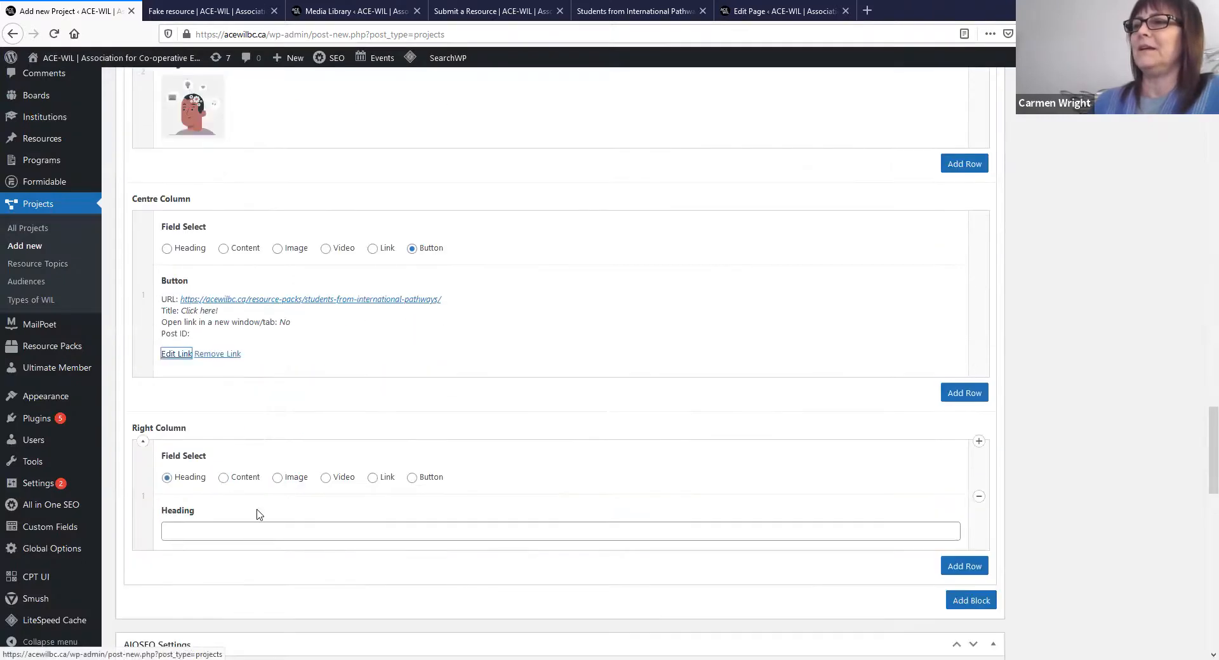
{"action": "scroll", "coordinate": [518, 517], "scroll_direction": "down", "scroll_amount": 2}
{"action": "scroll", "coordinate": [511, 516], "scroll_direction": "down", "scroll_amount": 5}
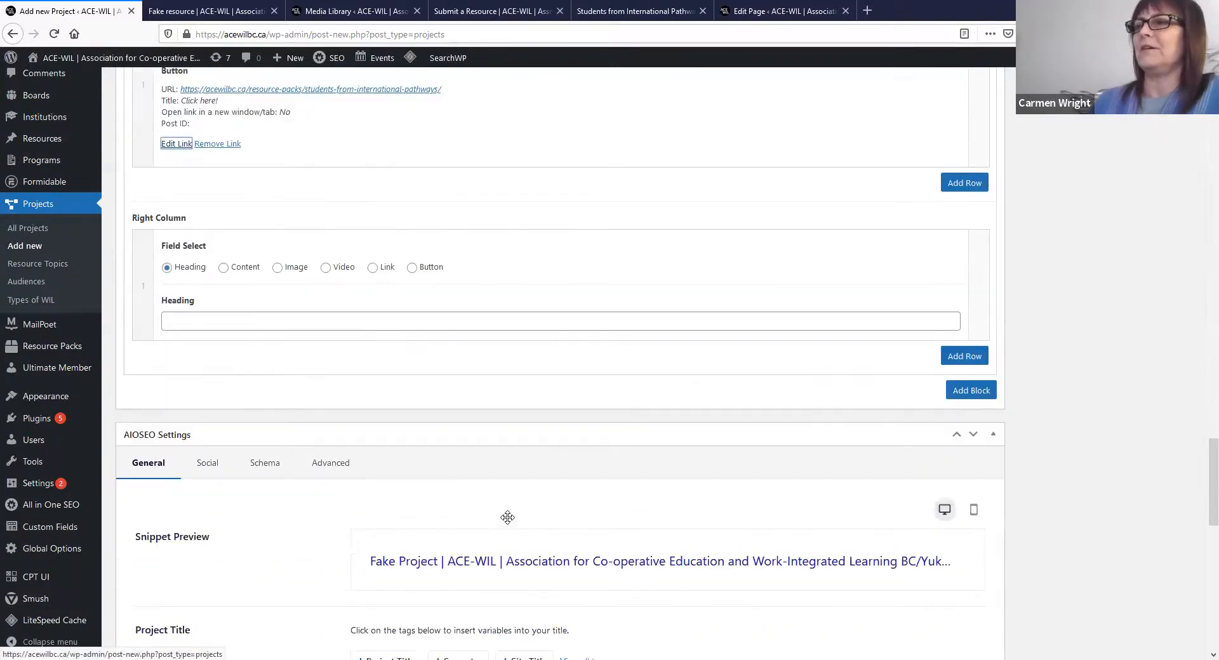
{"action": "scroll", "coordinate": [1142, 429], "scroll_direction": "up", "scroll_amount": 4}
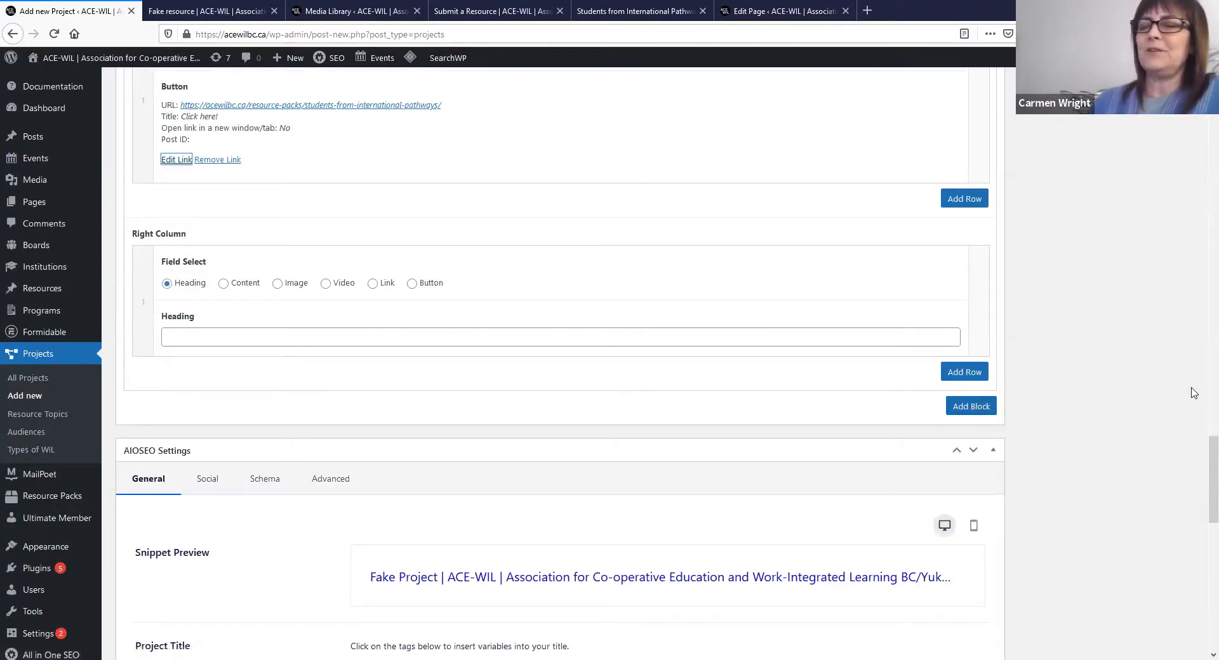
{"action": "scroll", "coordinate": [1200, 397], "scroll_direction": "up", "scroll_amount": 3}
{"action": "scroll", "coordinate": [1200, 396], "scroll_direction": "up", "scroll_amount": 20}
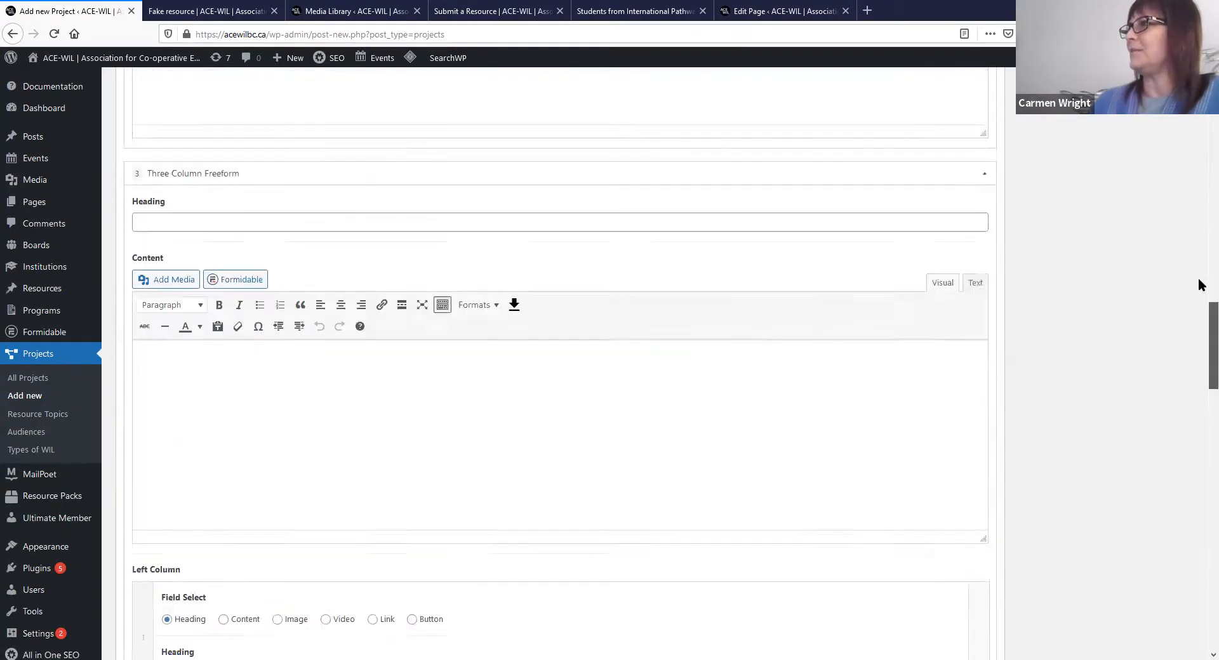
{"action": "scroll", "coordinate": [1190, 141], "scroll_direction": "up", "scroll_amount": 6}
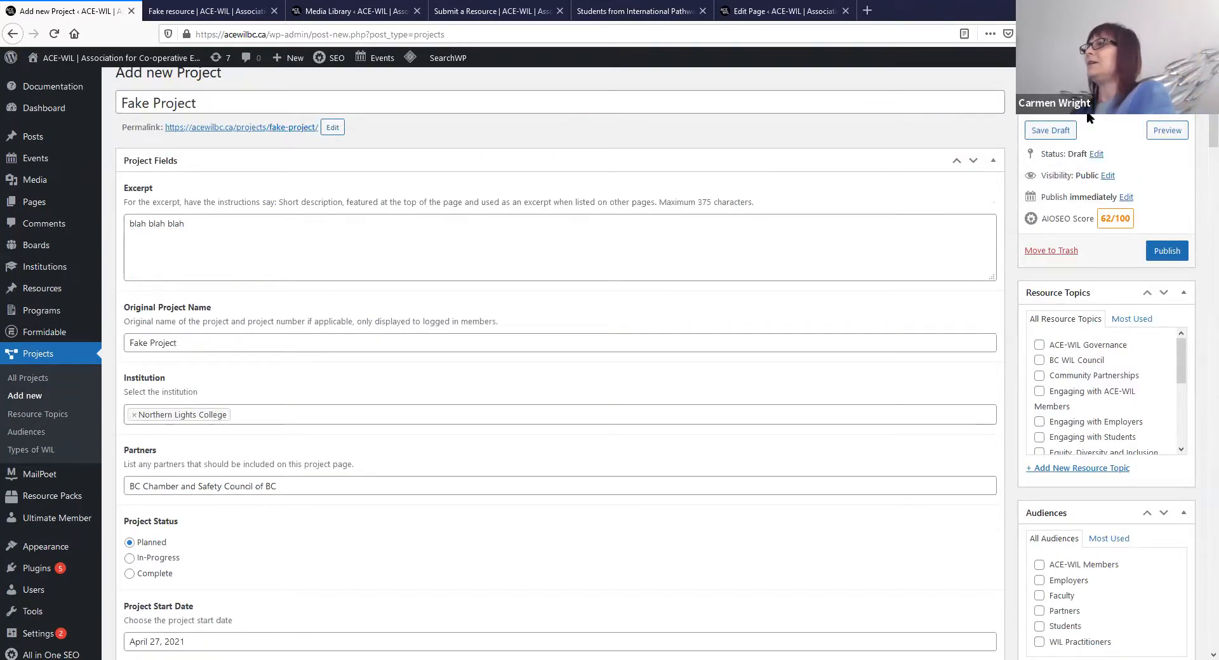
{"action": "scroll", "coordinate": [1199, 140], "scroll_direction": "down", "scroll_amount": 2}
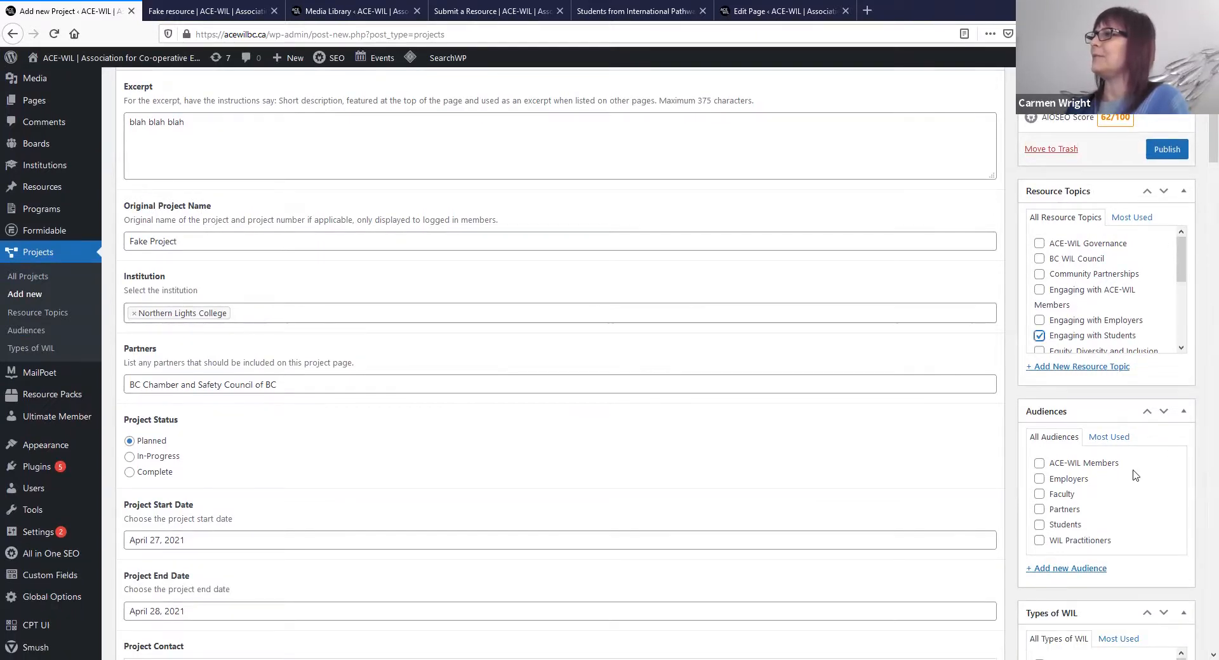
{"action": "left_click", "coordinate": [1038, 524]}
Step: Assign Internship as the project's type of WIL
{"action": "scroll", "coordinate": [1129, 506], "scroll_direction": "down", "scroll_amount": 3}
{"action": "scroll", "coordinate": [1132, 498], "scroll_direction": "down", "scroll_amount": 2}
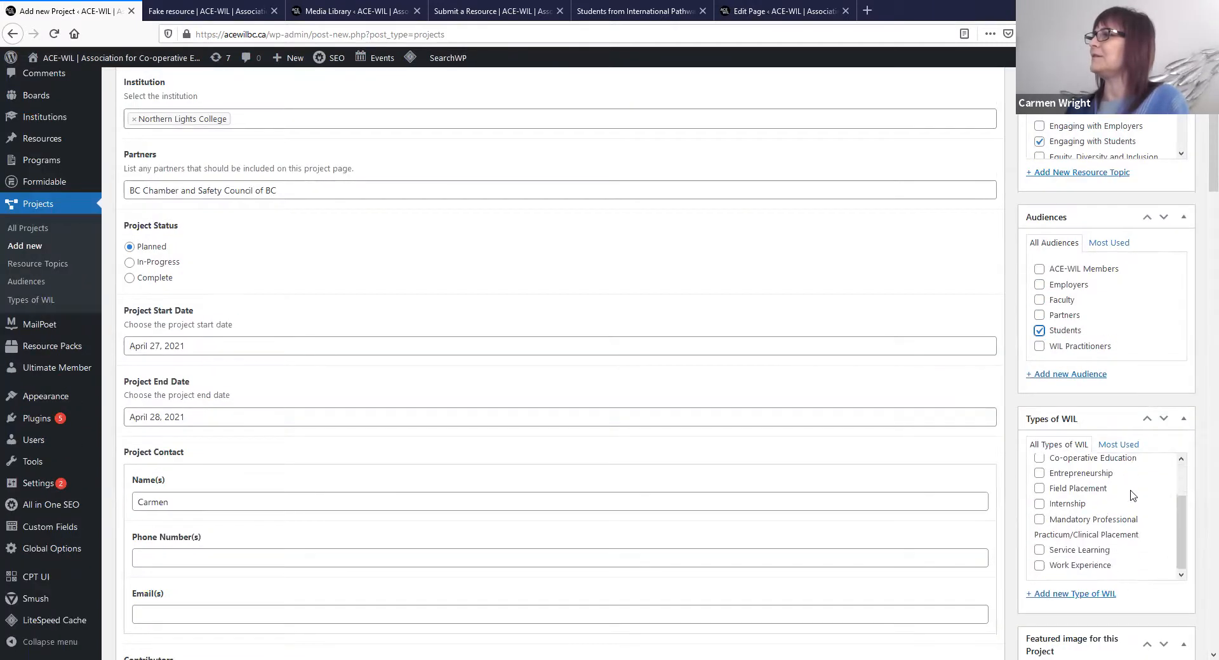
{"action": "left_click", "coordinate": [1038, 503]}
Step: View the banner image on the Students from International Pathways page as a featured image example and return to the new project
{"action": "scroll", "coordinate": [1130, 488], "scroll_direction": "down", "scroll_amount": 3}
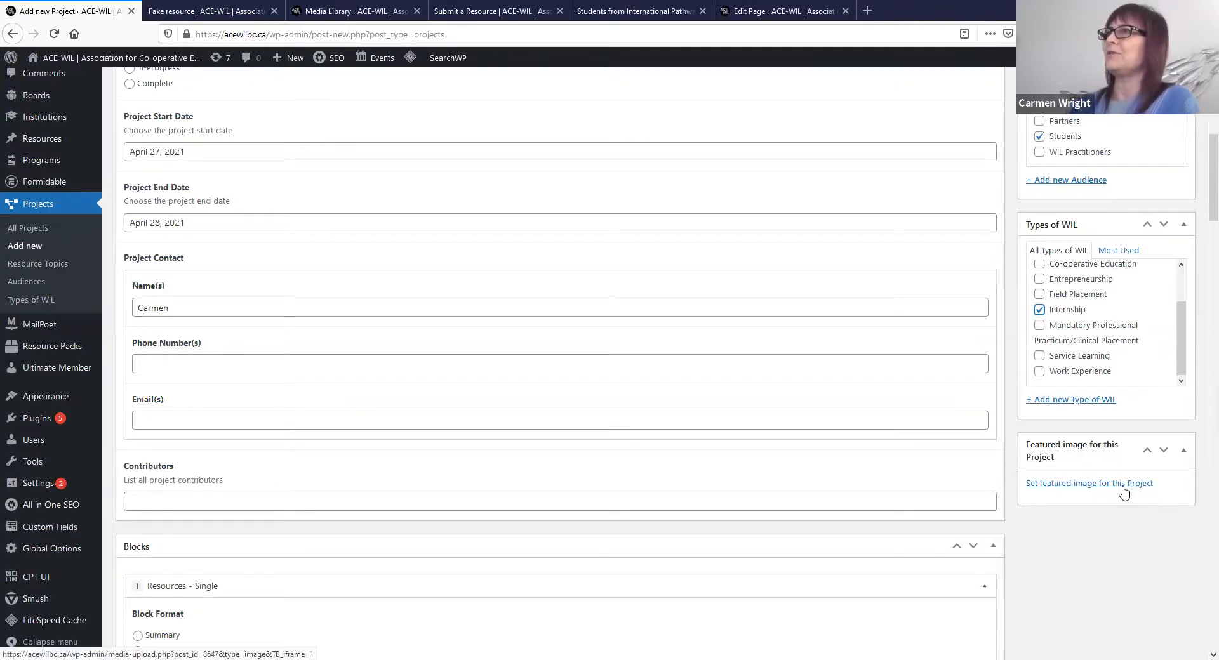
{"action": "left_click", "coordinate": [635, 11]}
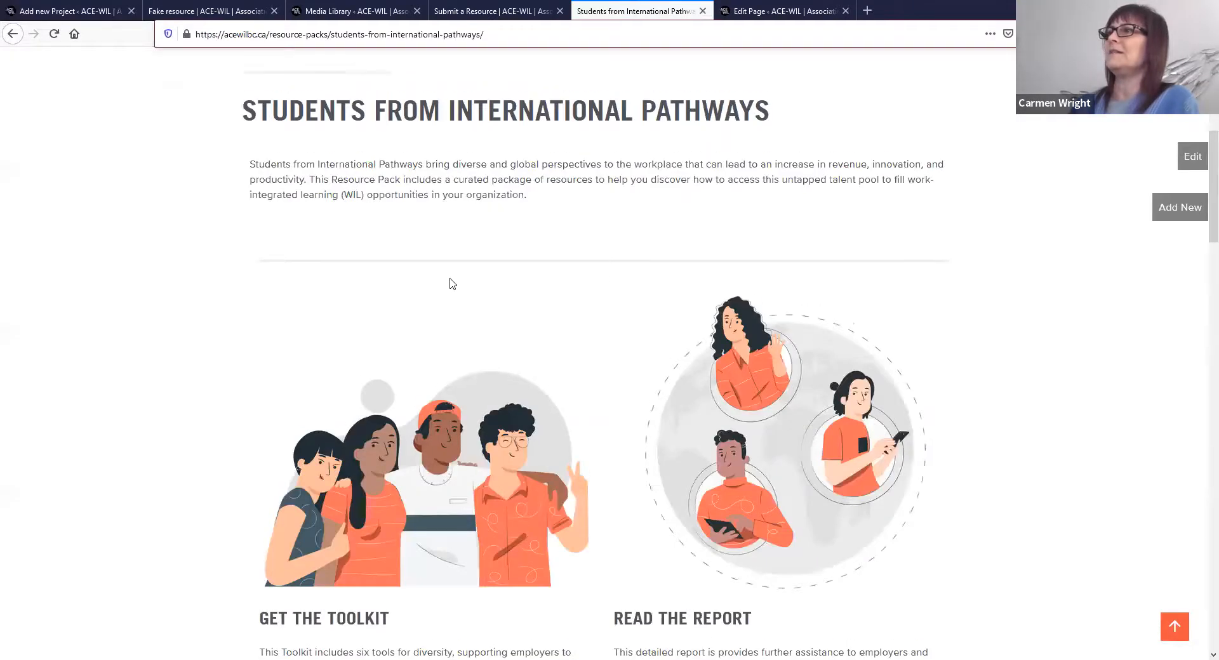
{"action": "scroll", "coordinate": [452, 284], "scroll_direction": "up", "scroll_amount": 5}
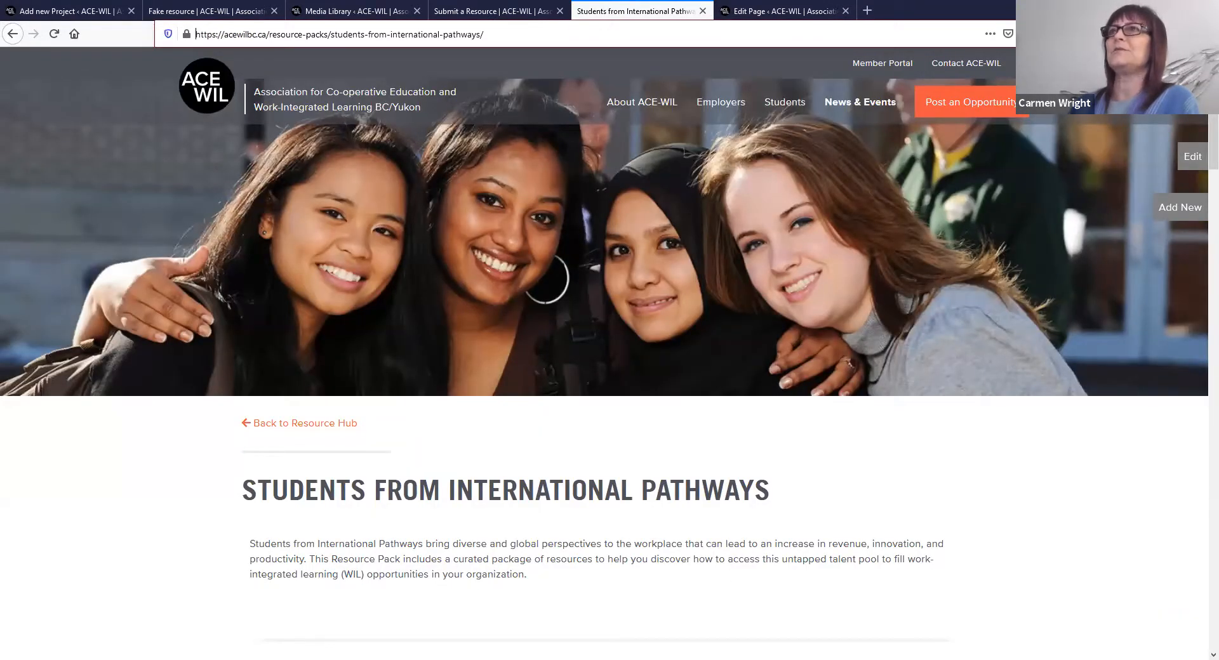
{"action": "left_click", "coordinate": [64, 7]}
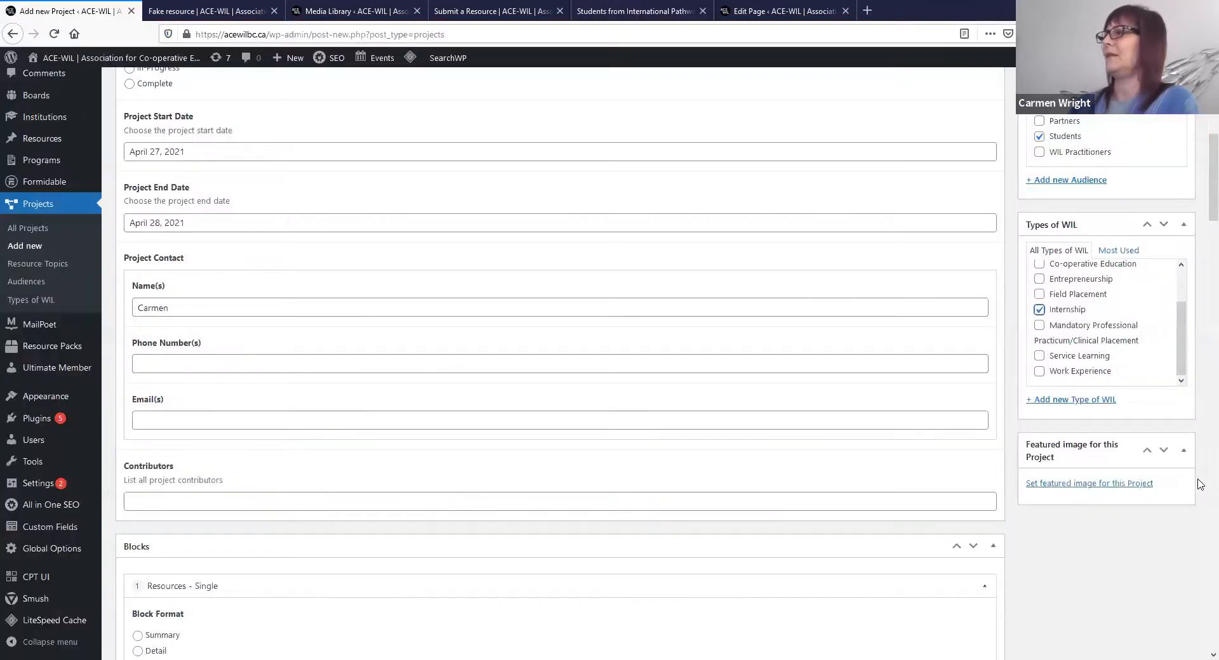
Step: Start choosing the project's featured image and filter the media library to the Resource Hub category
{"action": "left_click", "coordinate": [1120, 485]}
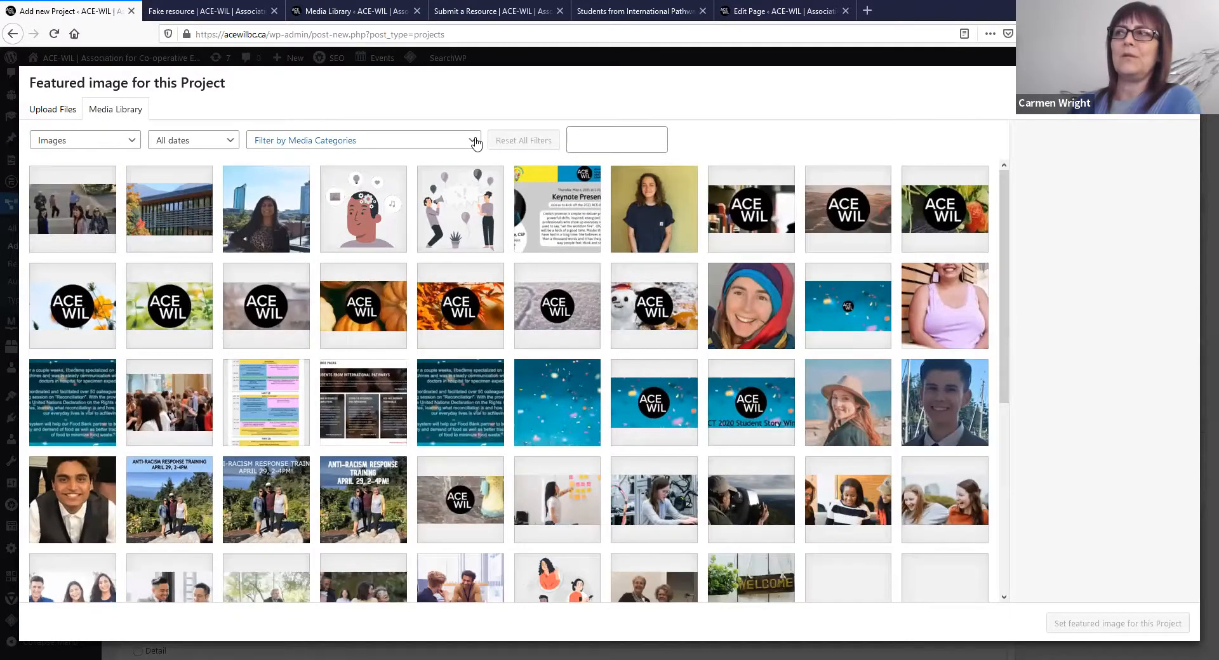
{"action": "left_click", "coordinate": [475, 144]}
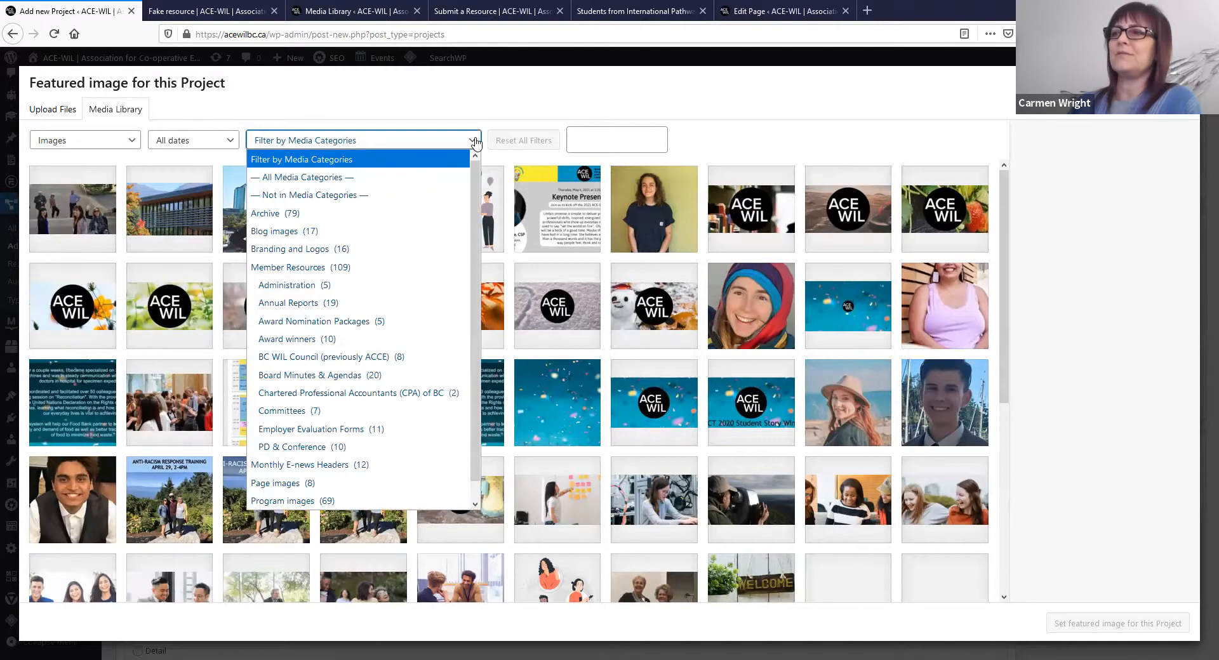
{"action": "scroll", "coordinate": [479, 185], "scroll_direction": "down", "scroll_amount": 1}
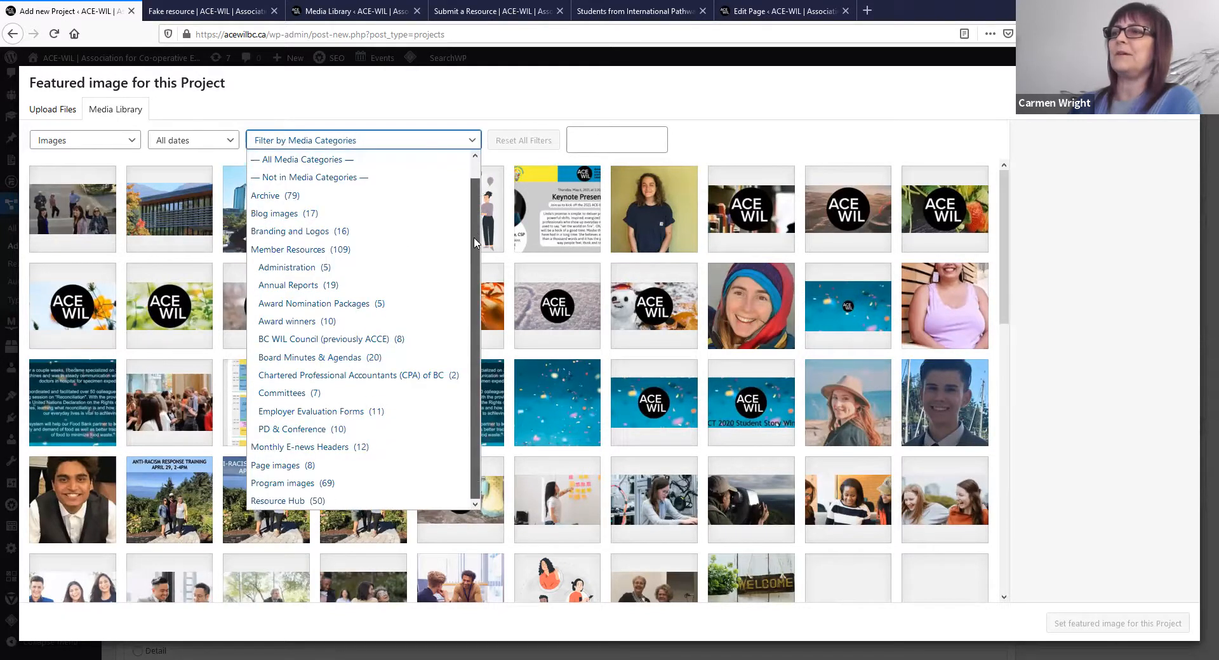
{"action": "left_click", "coordinate": [292, 505]}
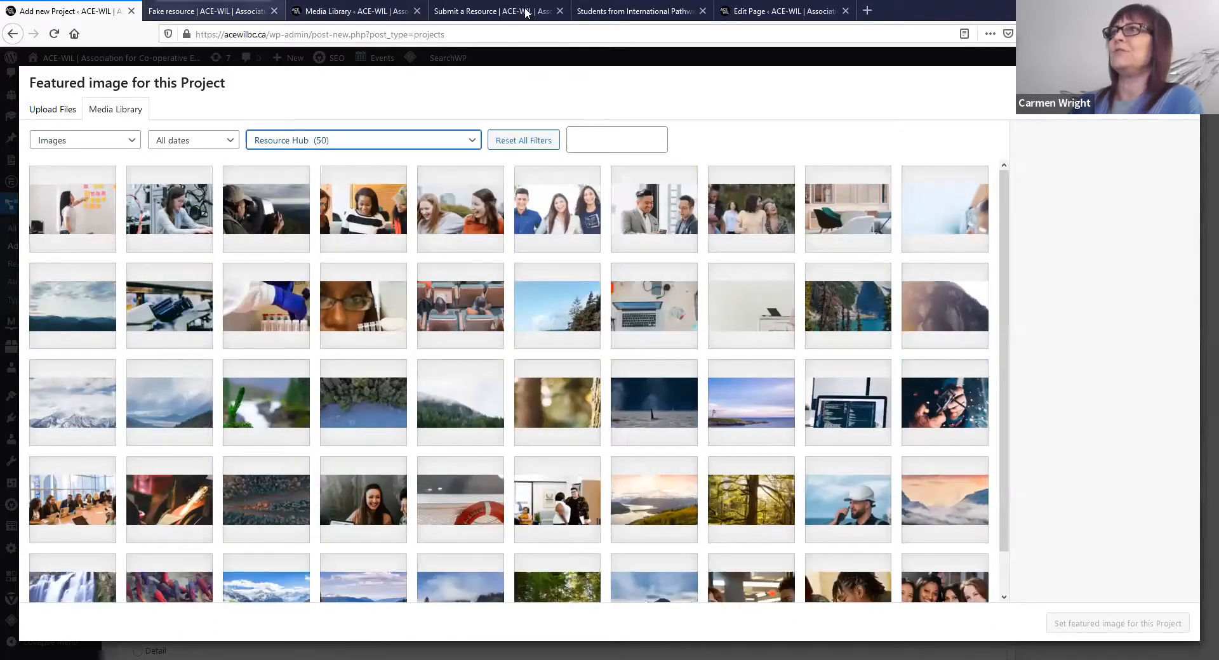
Step: Set the Resource Hub photo of a laughing long-haired woman at a laptop as the project's featured image
{"action": "left_click", "coordinate": [635, 11]}
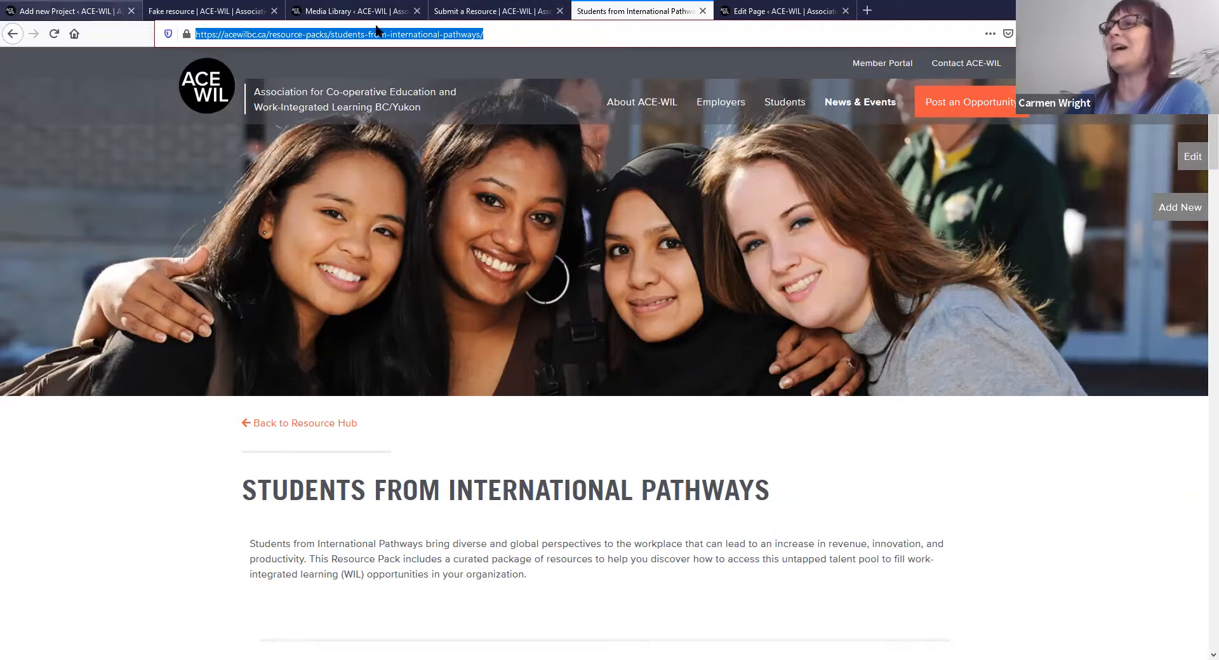
{"action": "left_click", "coordinate": [64, 12]}
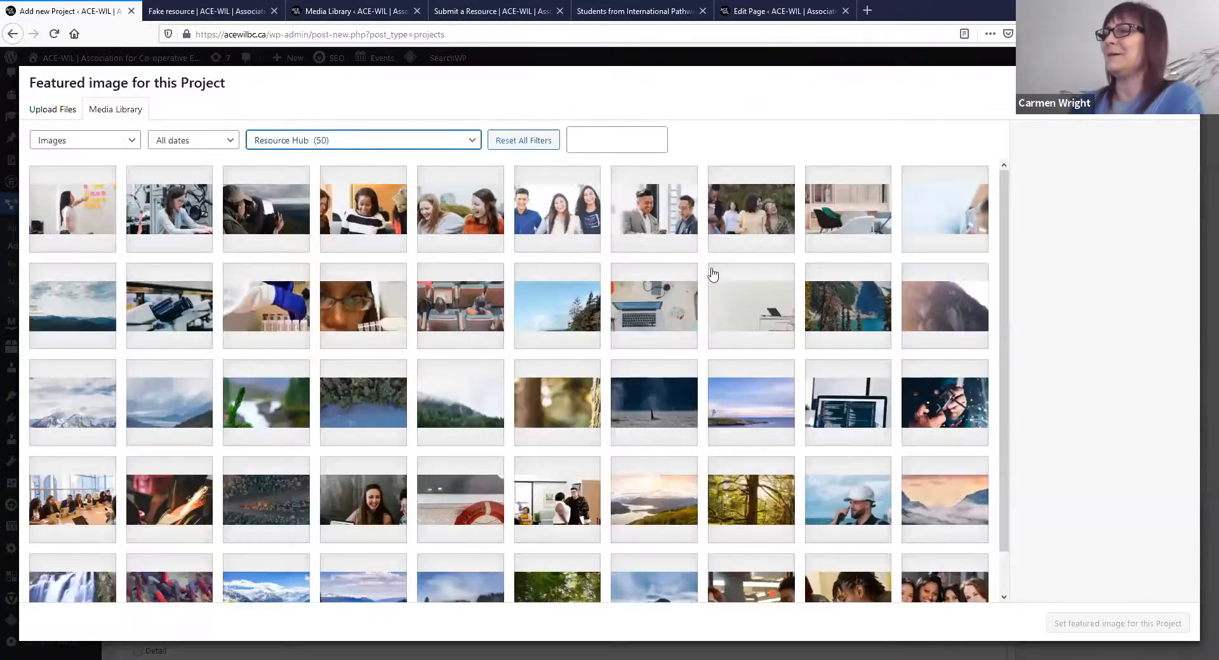
{"action": "left_click", "coordinate": [362, 495]}
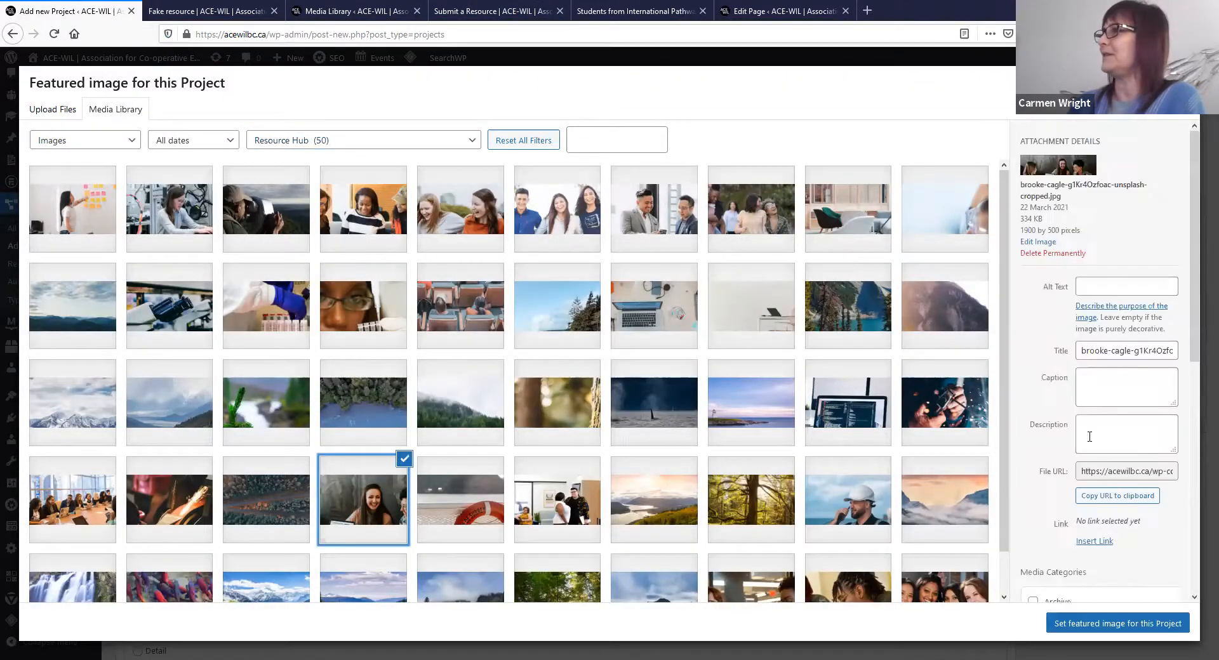
{"action": "scroll", "coordinate": [1126, 587], "scroll_direction": "down", "scroll_amount": 2}
{"action": "scroll", "coordinate": [1126, 587], "scroll_direction": "down", "scroll_amount": 6}
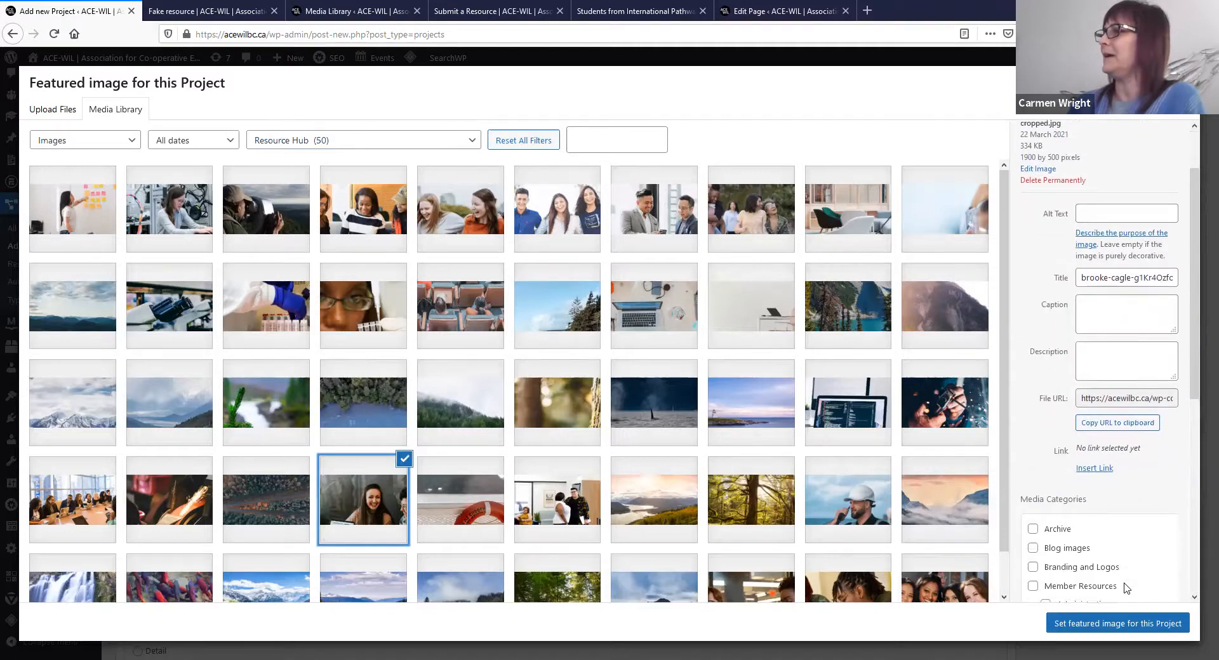
{"action": "scroll", "coordinate": [495, 512], "scroll_direction": "down", "scroll_amount": 1}
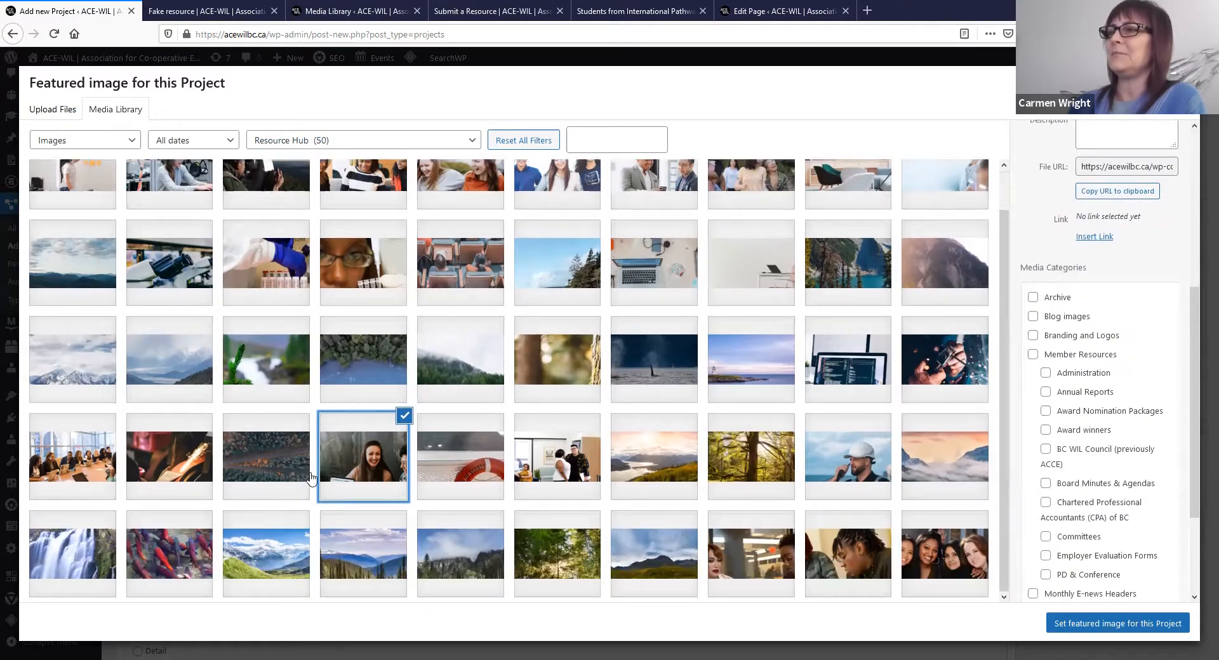
{"action": "left_click", "coordinate": [1104, 624]}
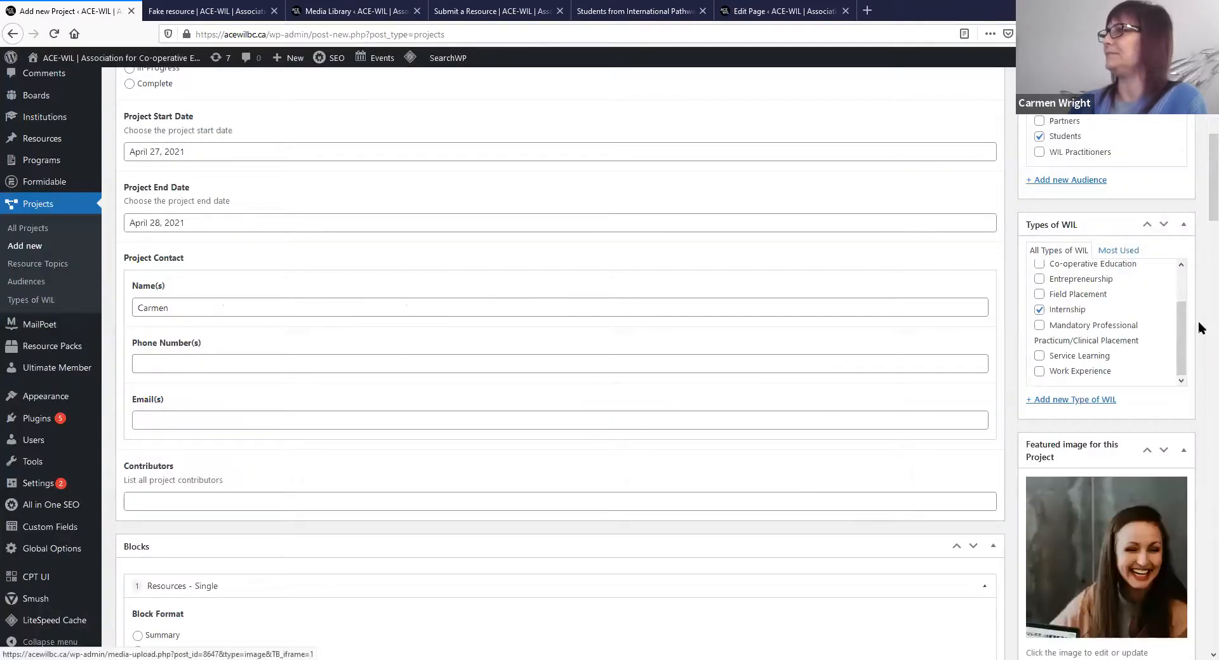
Step: Preview the unpublished Fake Project page in a new tab, look it over and close the preview
{"action": "scroll", "coordinate": [1137, 332], "scroll_direction": "up", "scroll_amount": 2}
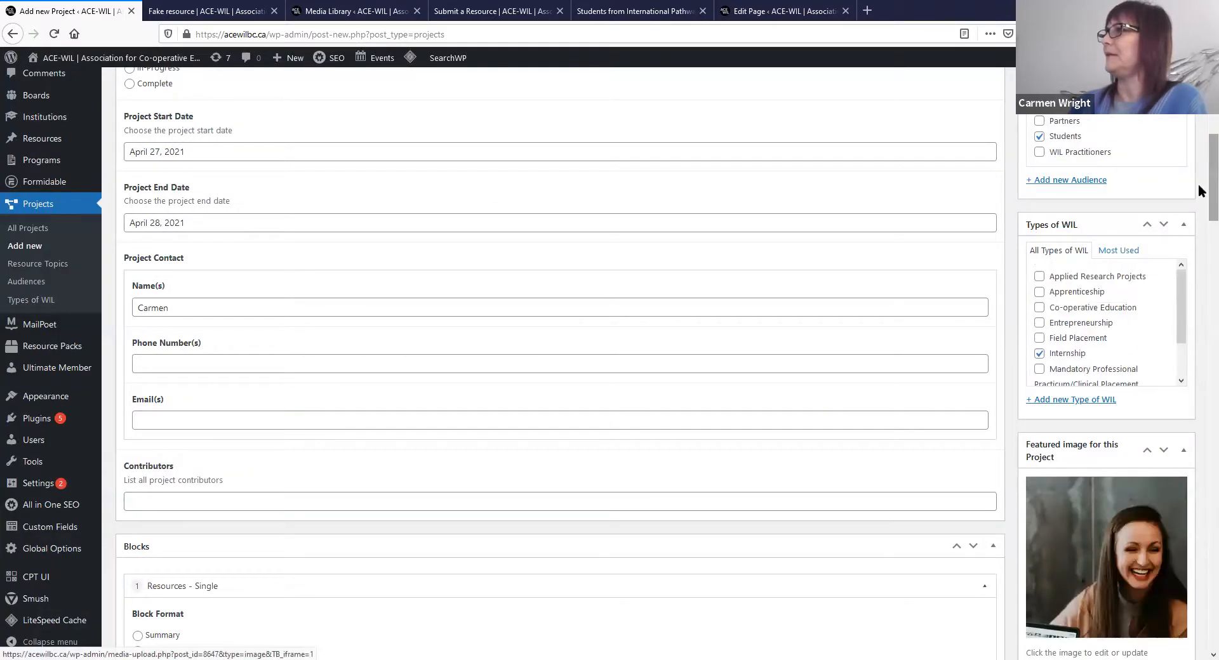
{"action": "scroll", "coordinate": [1200, 190], "scroll_direction": "up", "scroll_amount": 8}
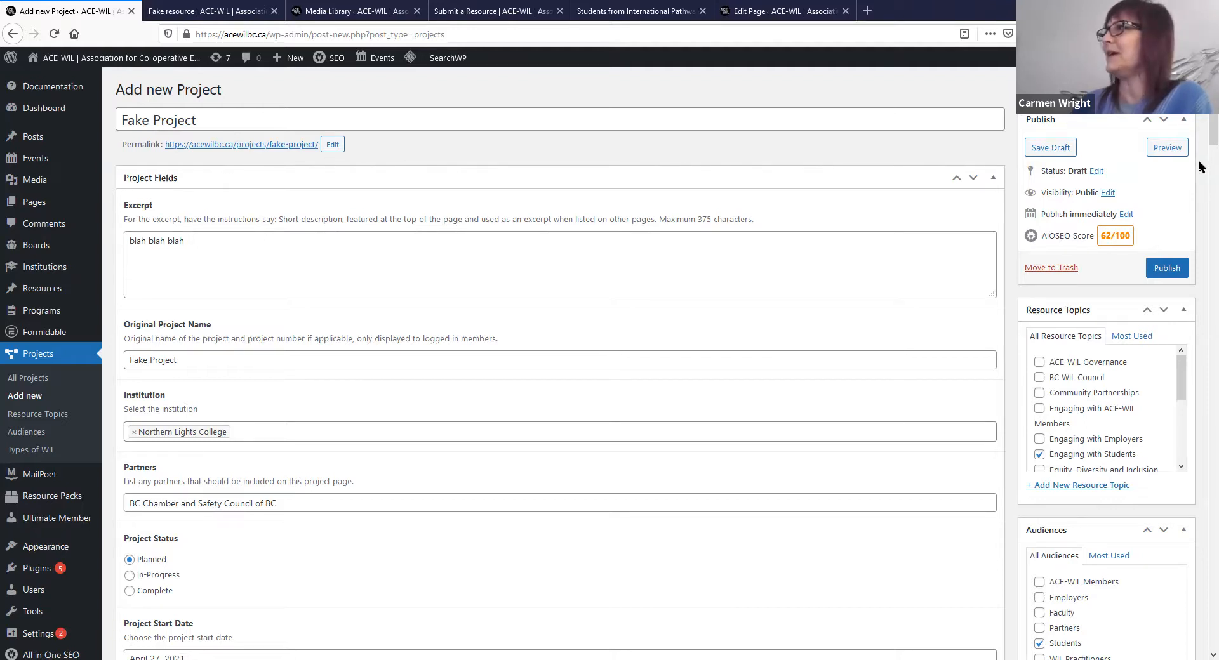
{"action": "right_click", "coordinate": [1165, 147]}
{"action": "left_click", "coordinate": [1148, 158]}
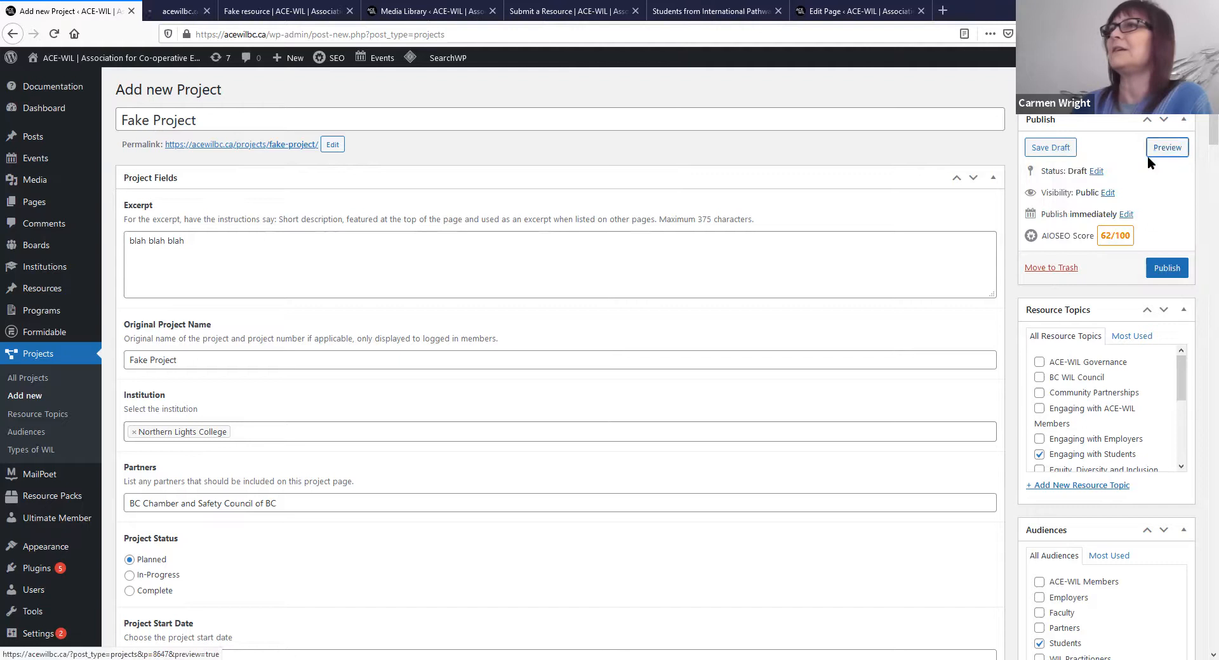
{"action": "left_click", "coordinate": [199, 13]}
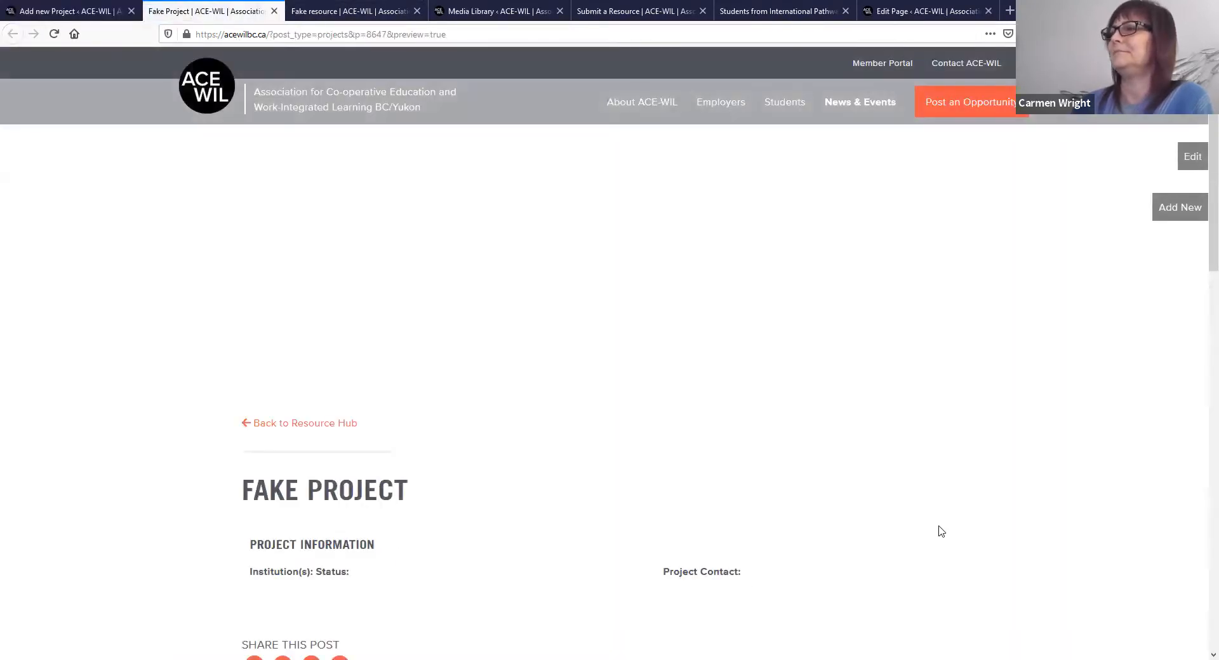
{"action": "scroll", "coordinate": [940, 532], "scroll_direction": "down", "scroll_amount": 4}
{"action": "scroll", "coordinate": [940, 531], "scroll_direction": "up", "scroll_amount": 4}
{"action": "scroll", "coordinate": [940, 531], "scroll_direction": "down", "scroll_amount": 4}
{"action": "scroll", "coordinate": [940, 532], "scroll_direction": "up", "scroll_amount": 4}
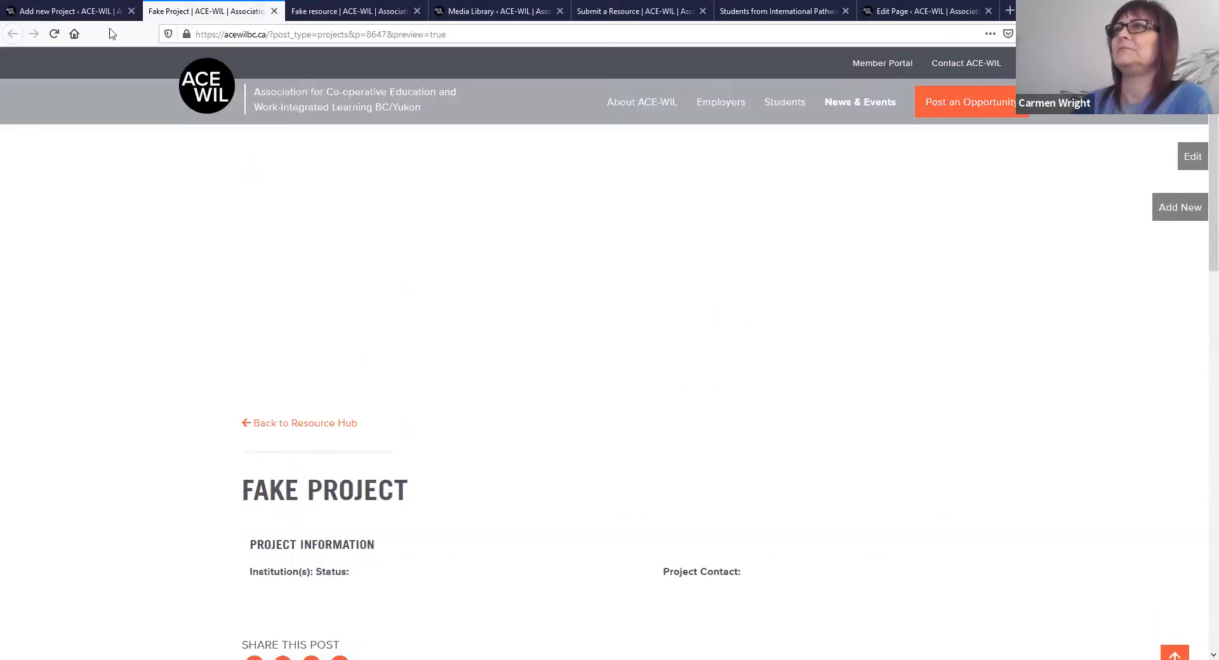
{"action": "left_click", "coordinate": [274, 11]}
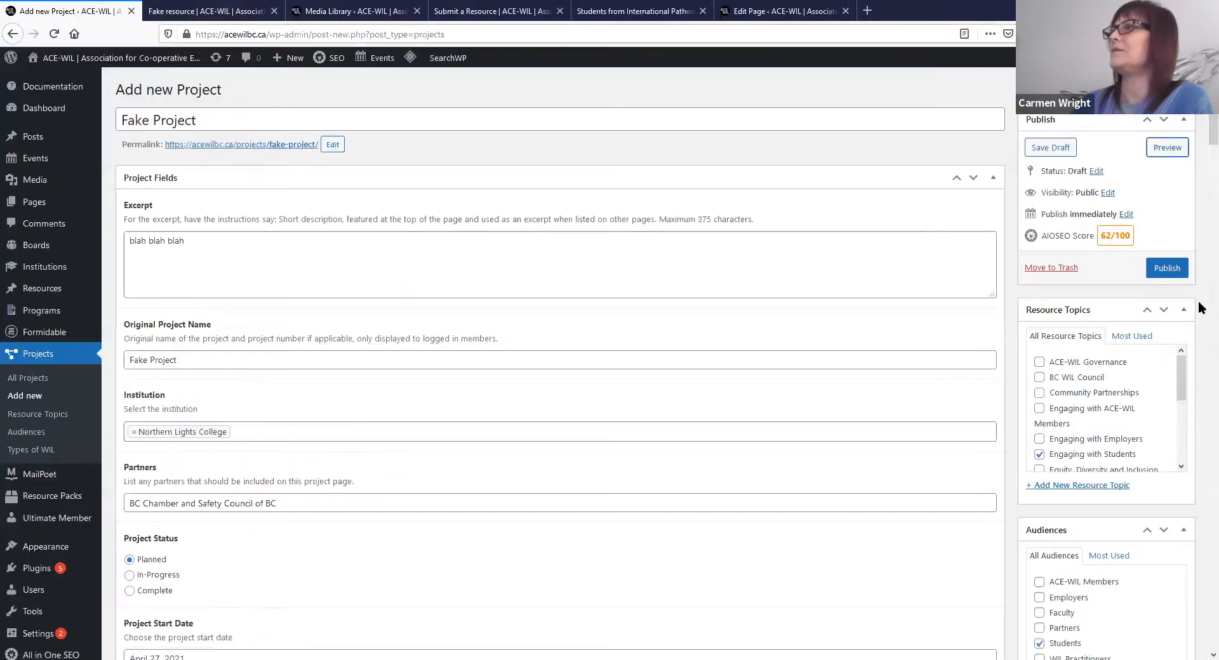
Step: Publish Fake Project and open its public page in a new tab
{"action": "left_click", "coordinate": [1176, 273]}
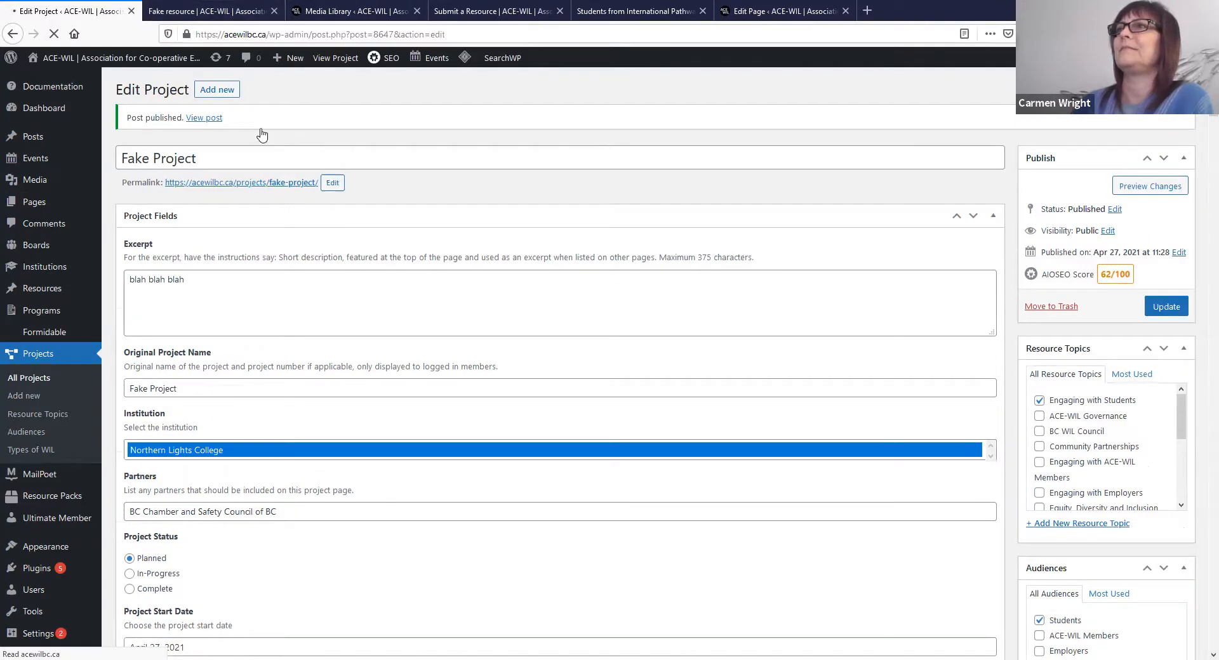
{"action": "right_click", "coordinate": [204, 121]}
{"action": "left_click", "coordinate": [235, 128]}
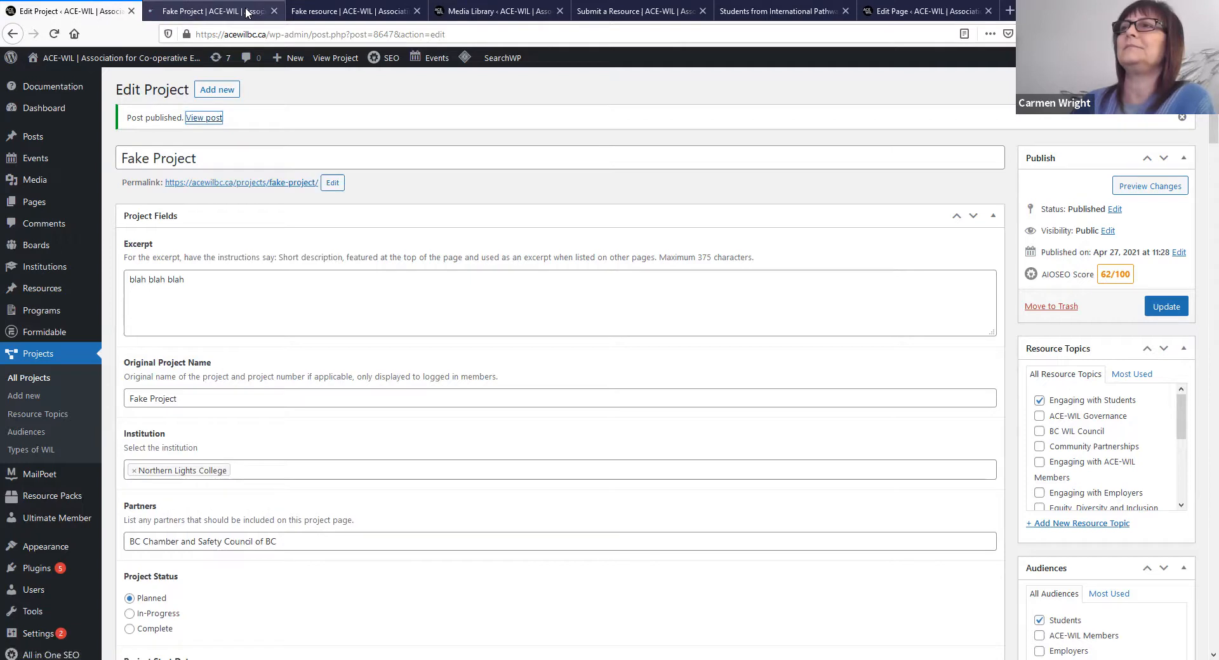
{"action": "left_click", "coordinate": [236, 12]}
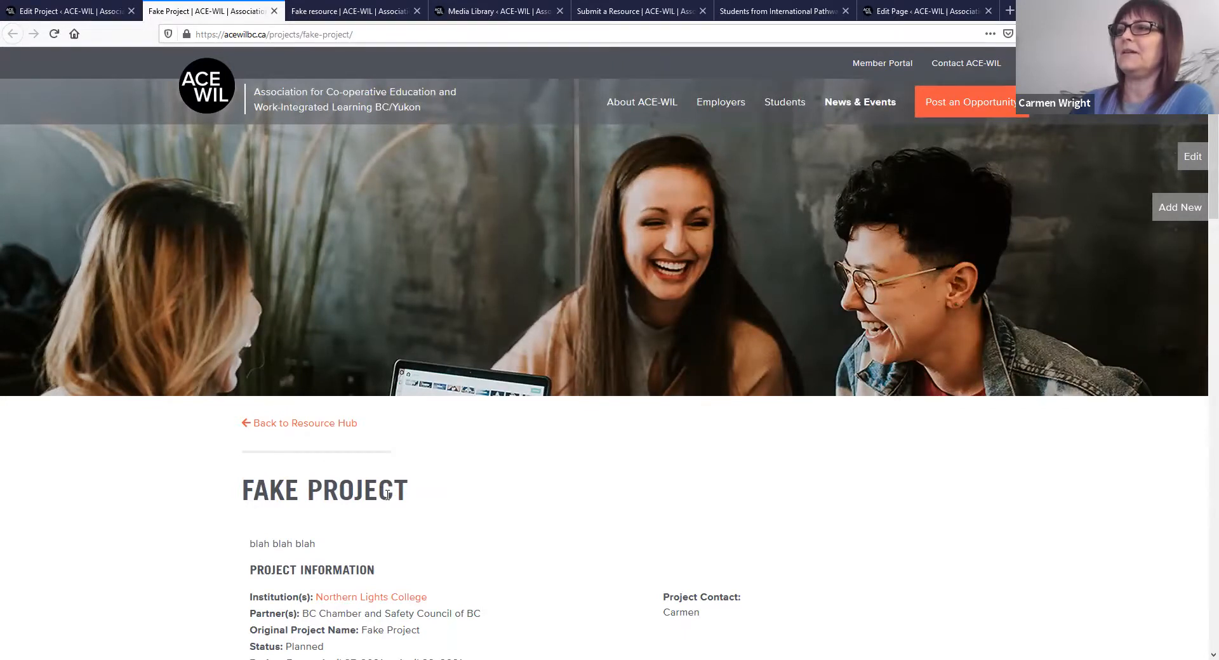
Step: Examine the published project's banner, project information, Fake Resource block and column content down to the sharing links
{"action": "scroll", "coordinate": [387, 495], "scroll_direction": "down", "scroll_amount": 3}
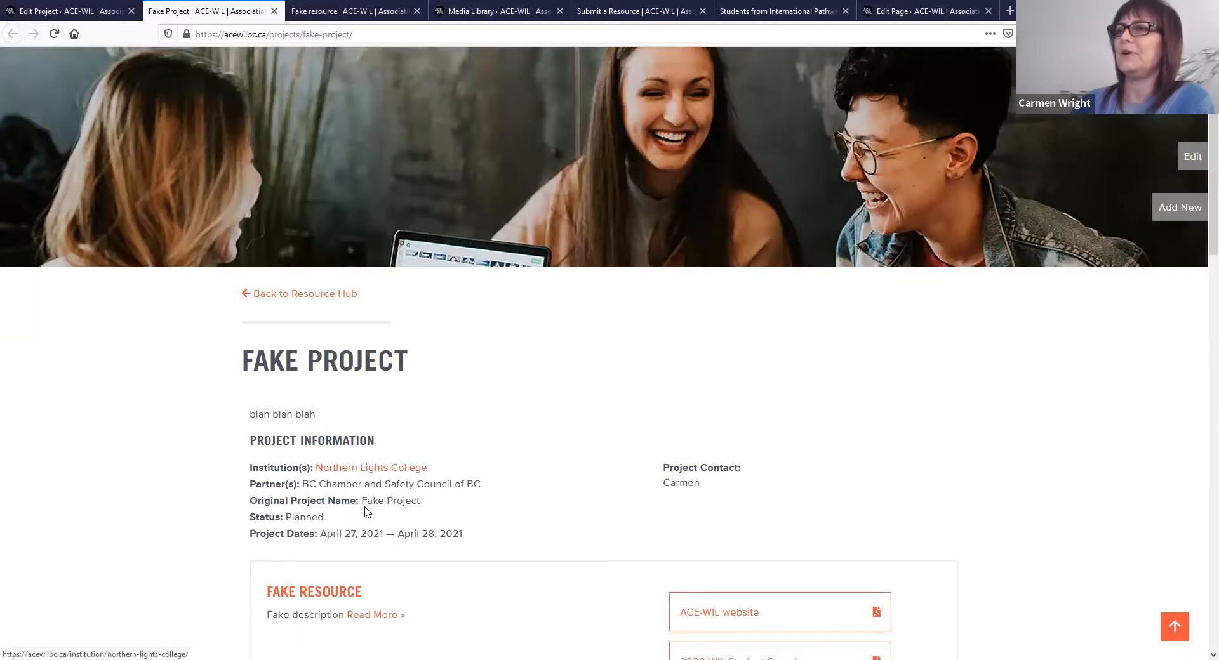
{"action": "scroll", "coordinate": [512, 511], "scroll_direction": "down", "scroll_amount": 3}
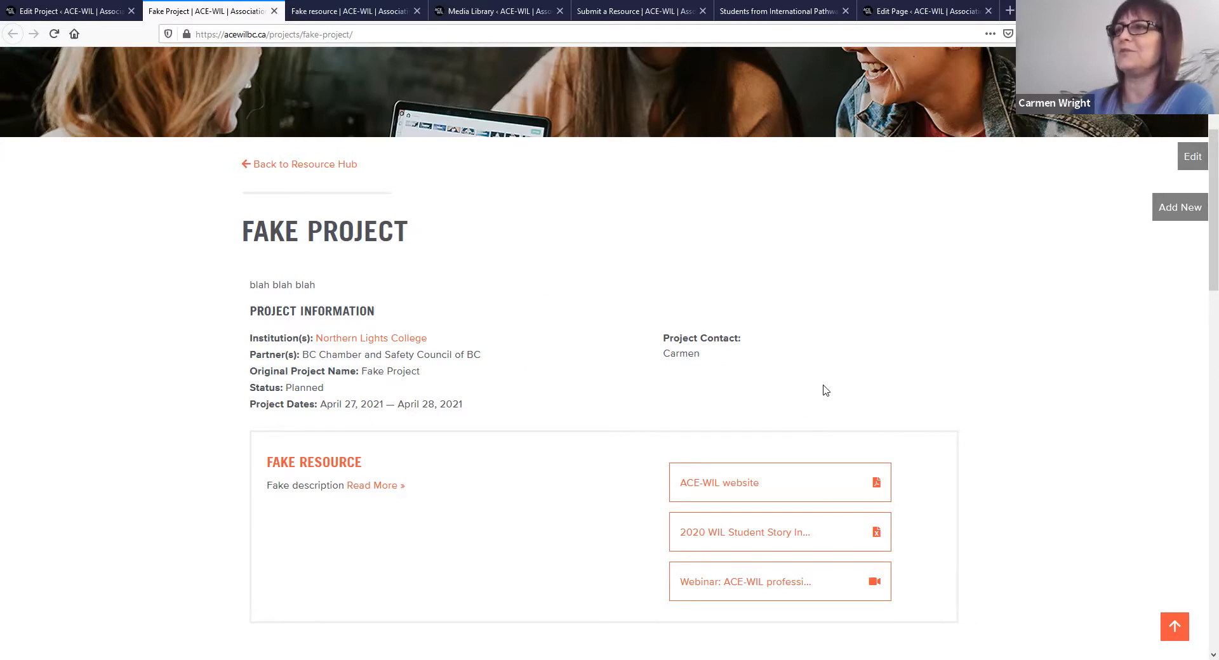
{"action": "scroll", "coordinate": [994, 441], "scroll_direction": "down", "scroll_amount": 2}
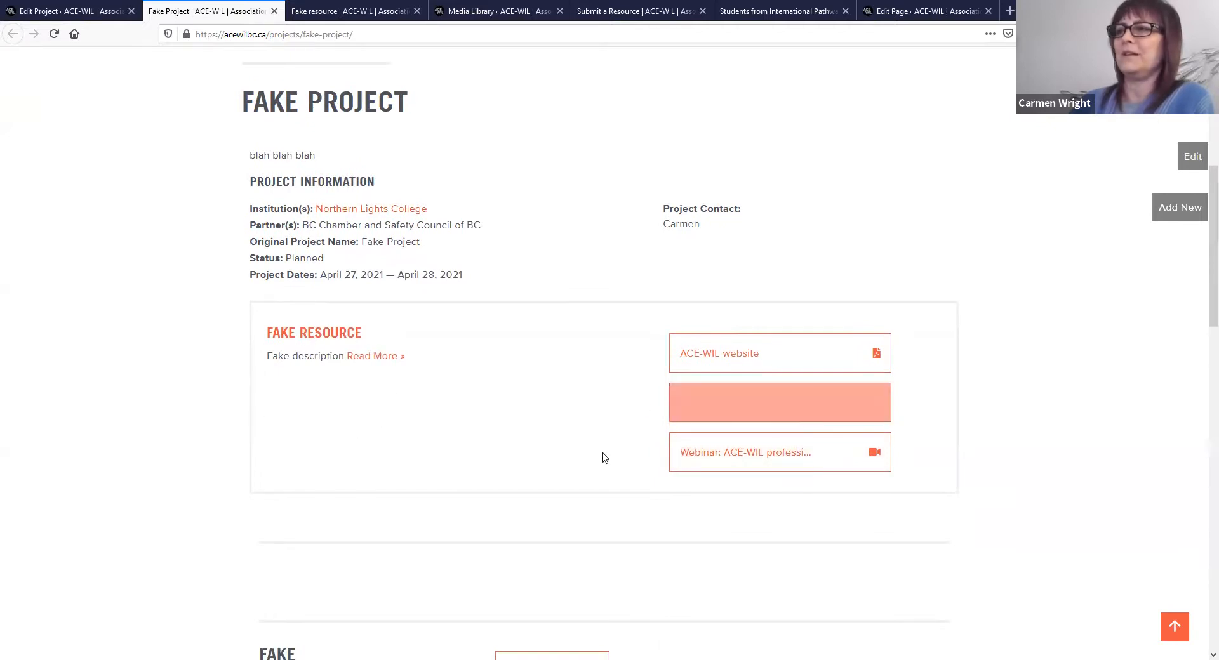
{"action": "scroll", "coordinate": [652, 389], "scroll_direction": "down", "scroll_amount": 1}
{"action": "scroll", "coordinate": [828, 409], "scroll_direction": "down", "scroll_amount": 2}
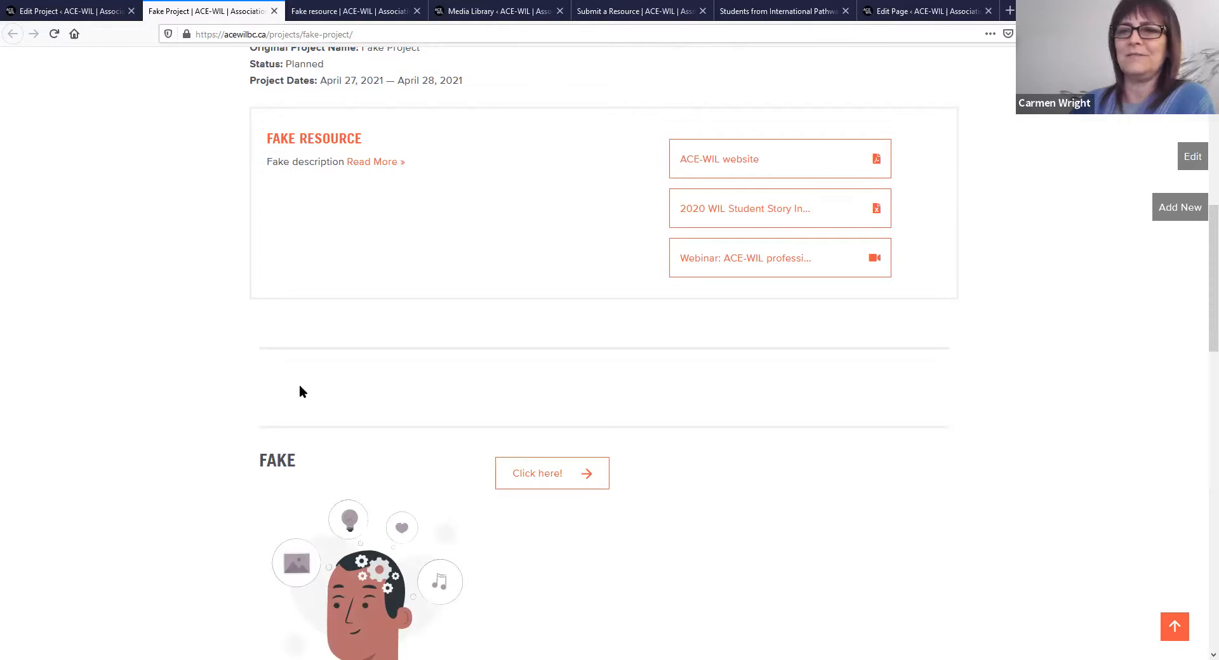
{"action": "scroll", "coordinate": [851, 421], "scroll_direction": "down", "scroll_amount": 4}
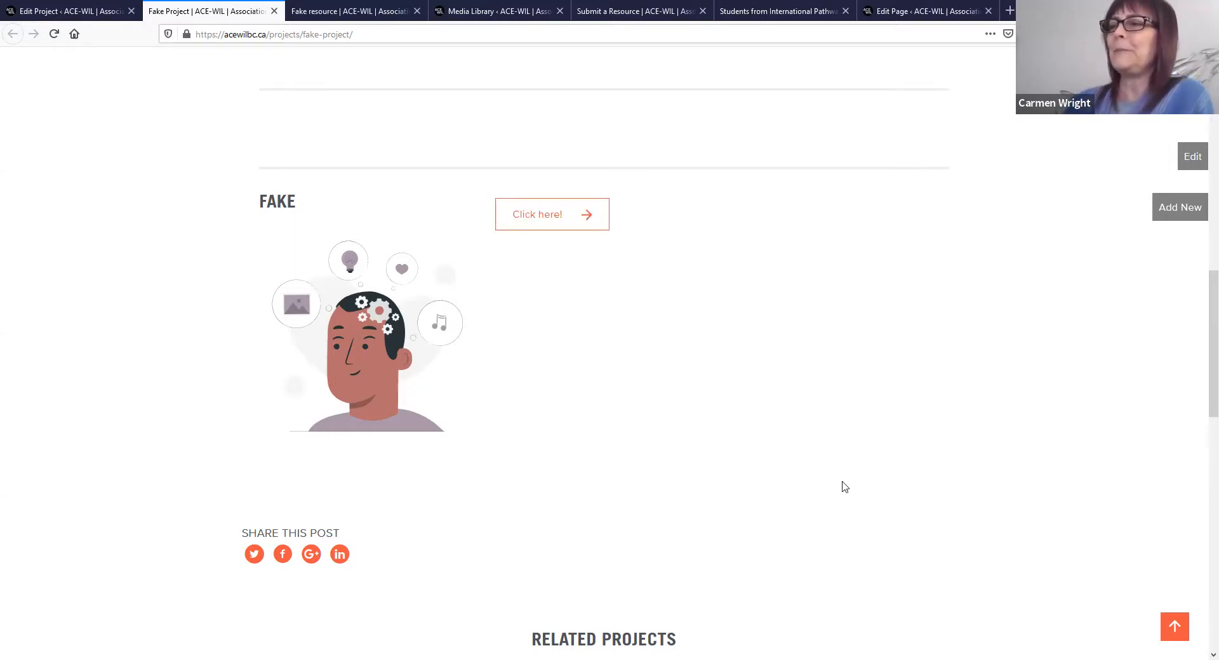
{"action": "scroll", "coordinate": [848, 566], "scroll_direction": "up", "scroll_amount": 10}
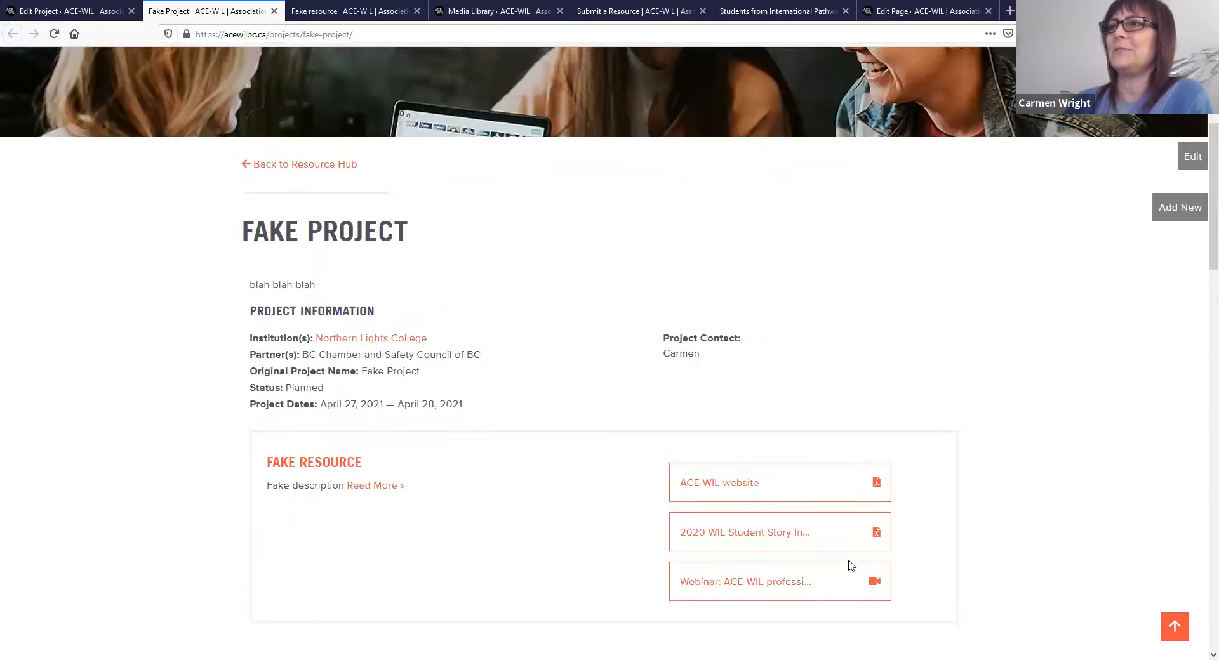
{"action": "scroll", "coordinate": [851, 565], "scroll_direction": "down", "scroll_amount": 10}
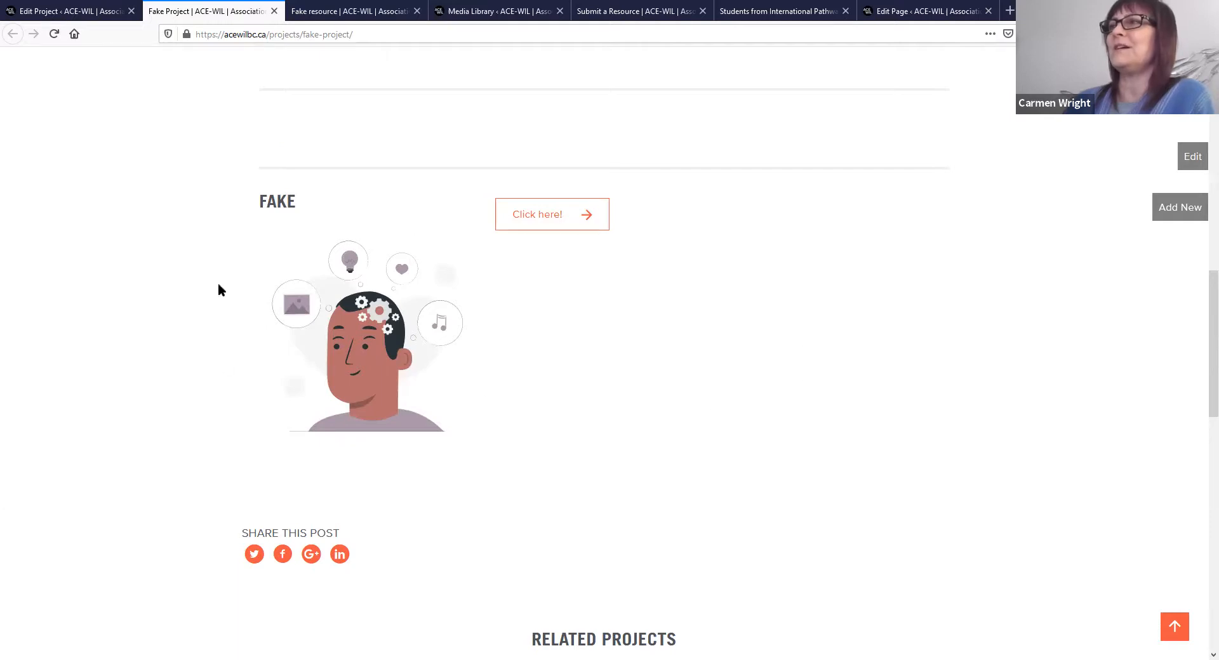
{"action": "scroll", "coordinate": [675, 402], "scroll_direction": "up", "scroll_amount": 5}
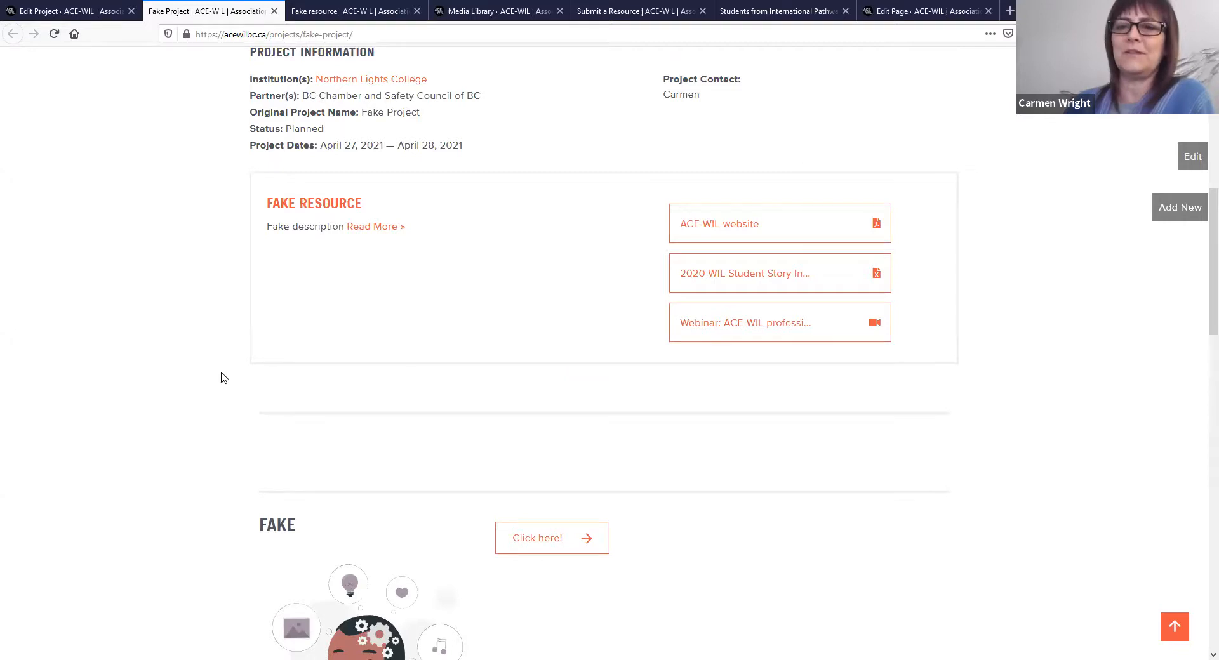
Step: Return to editing the project and remove the empty Video block
{"action": "left_click", "coordinate": [63, 11]}
{"action": "scroll", "coordinate": [456, 535], "scroll_direction": "down", "scroll_amount": 12}
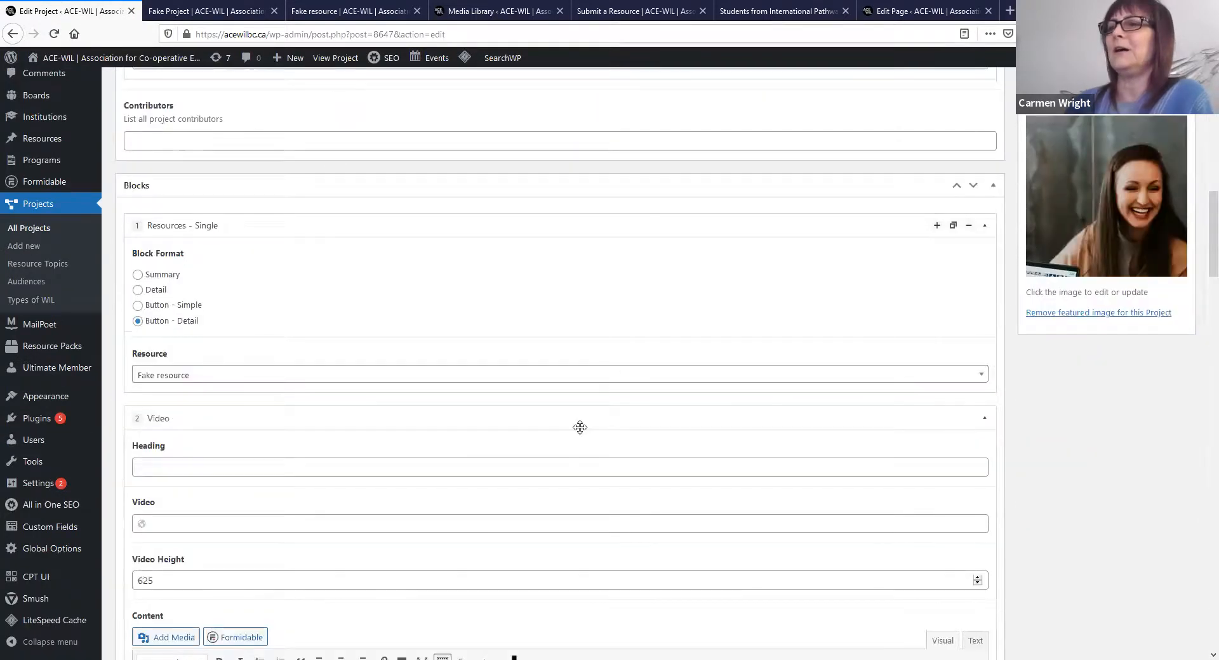
{"action": "scroll", "coordinate": [579, 432], "scroll_direction": "down", "scroll_amount": 3}
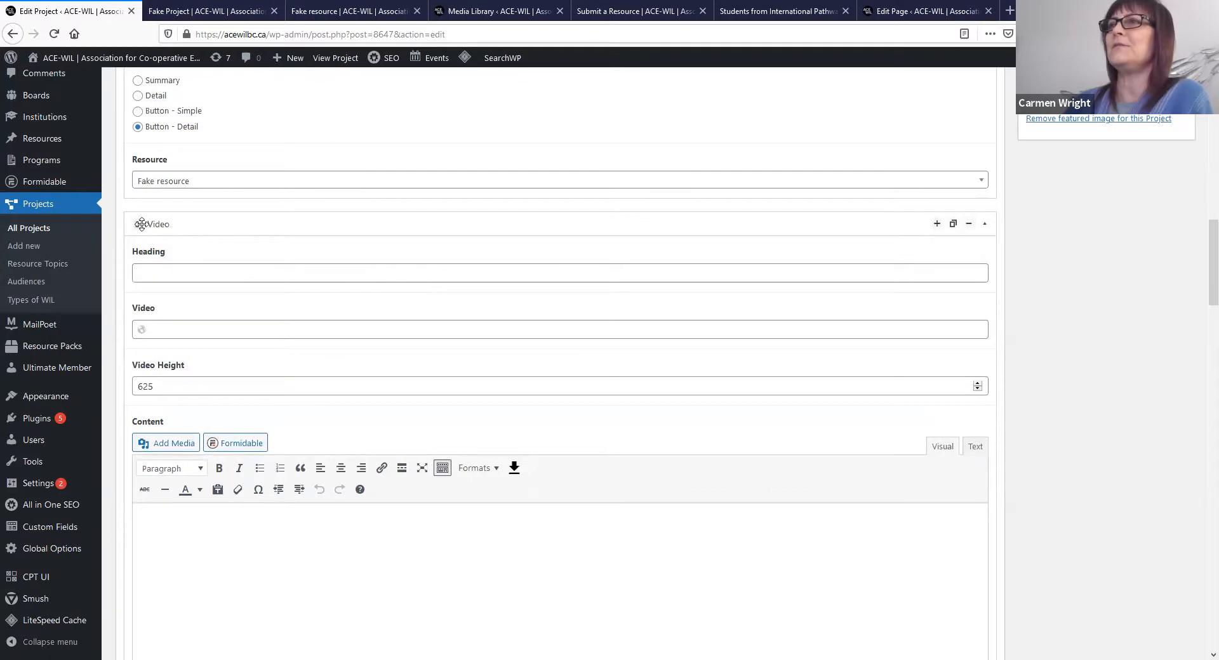
{"action": "left_click", "coordinate": [969, 226]}
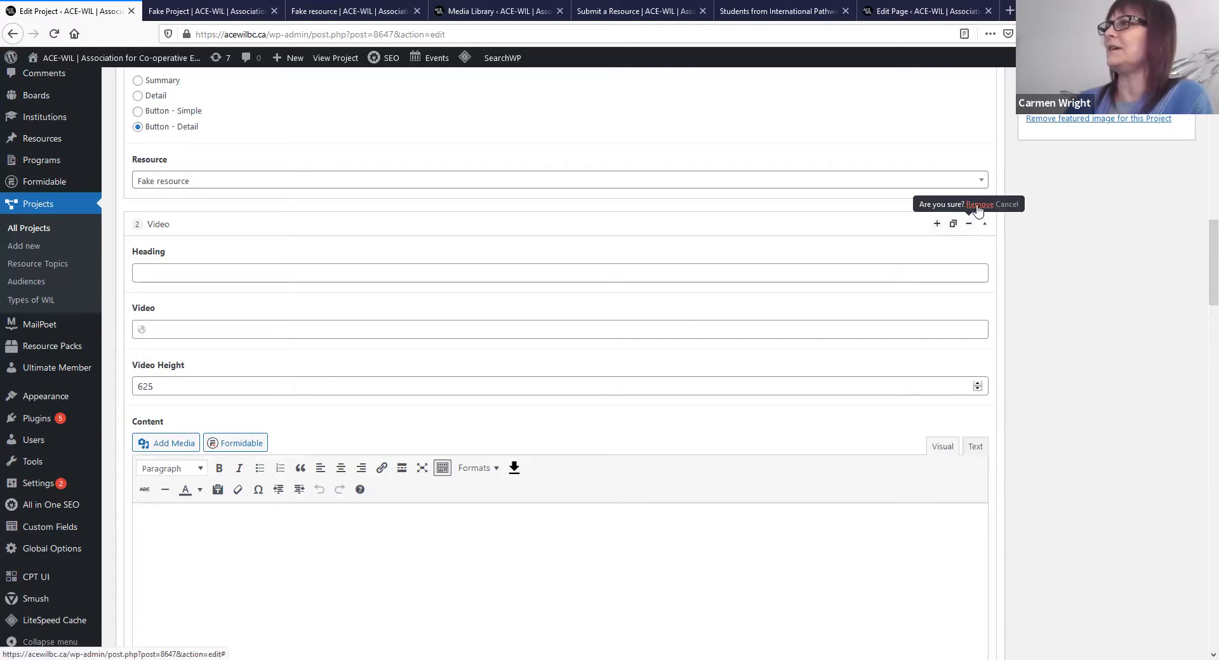
{"action": "left_click", "coordinate": [977, 205]}
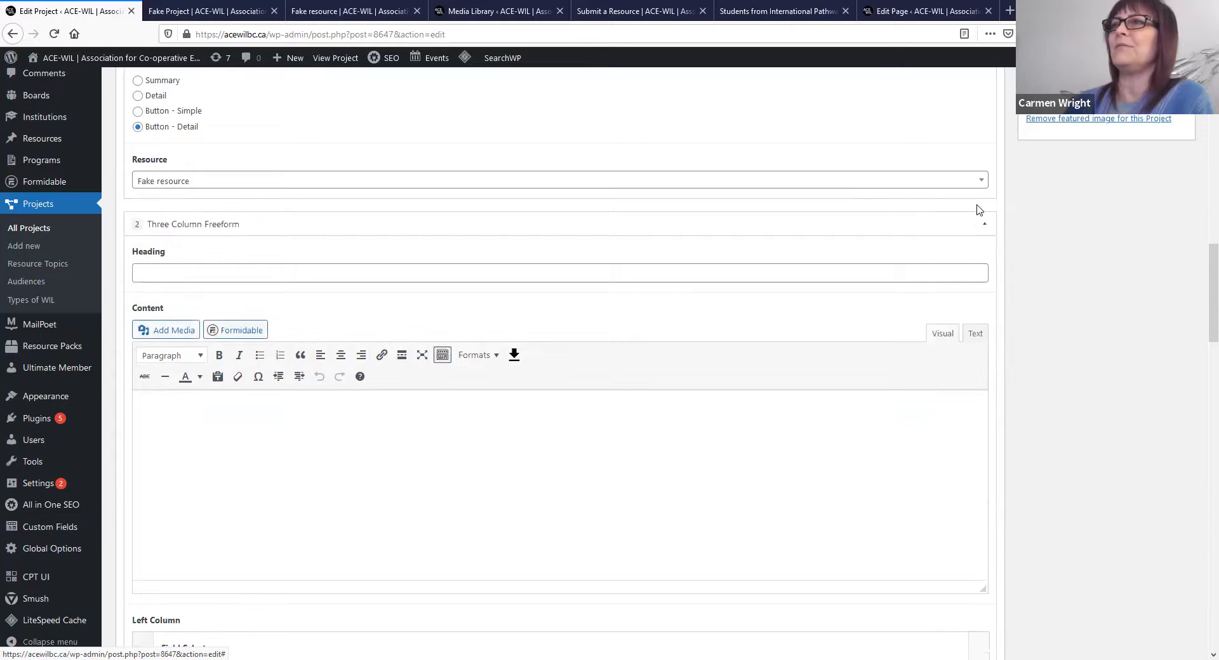
Step: Move the image row above the Fake heading row in the Left Column of the Three Column Freeform block
{"action": "scroll", "coordinate": [530, 523], "scroll_direction": "down", "scroll_amount": 5}
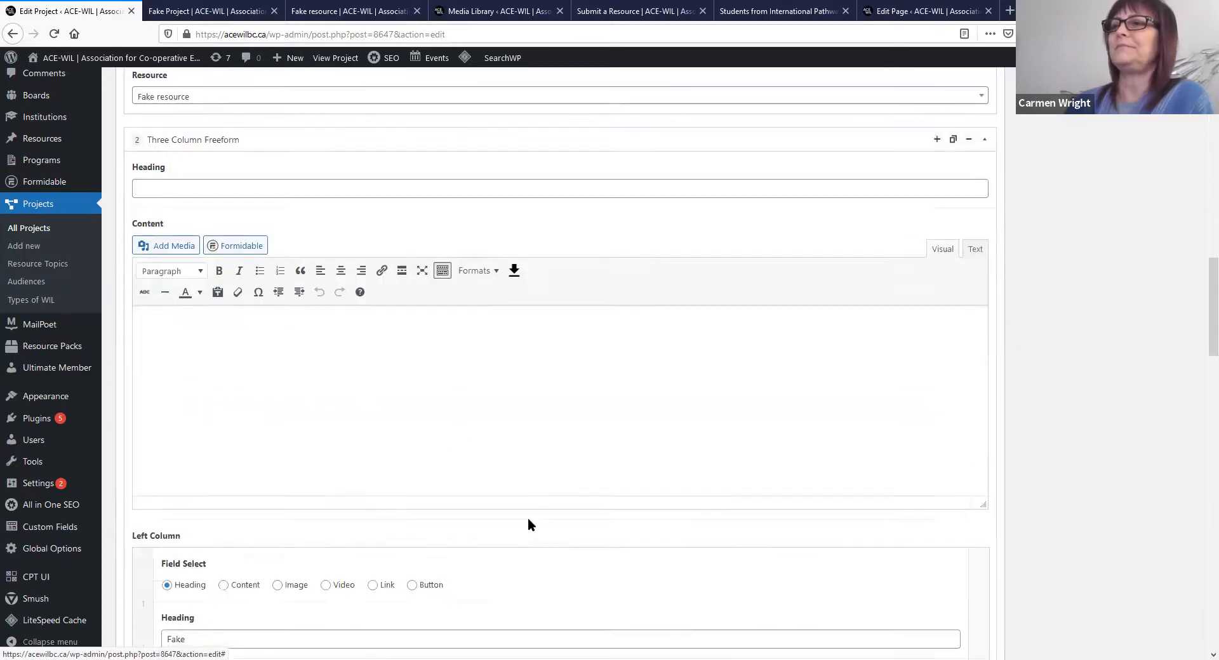
{"action": "scroll", "coordinate": [528, 522], "scroll_direction": "down", "scroll_amount": 1}
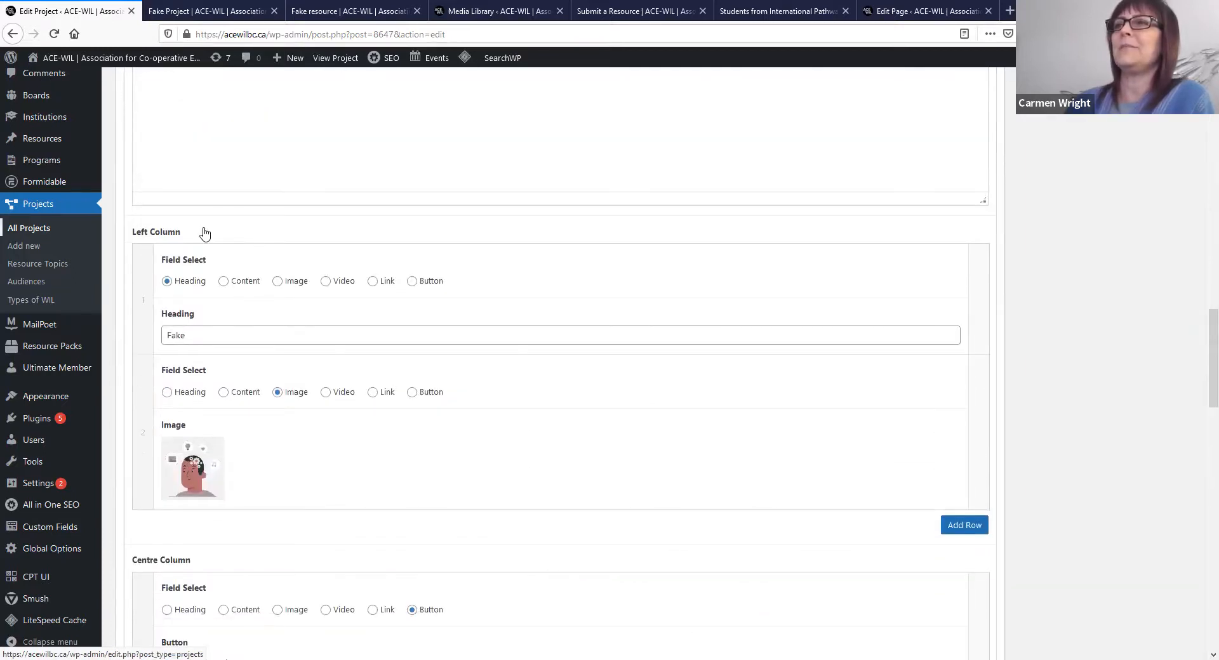
{"action": "mouse_move", "coordinate": [182, 502]}
{"action": "left_click_drag", "start_coordinate": [142, 429], "coordinate": [144, 319]}
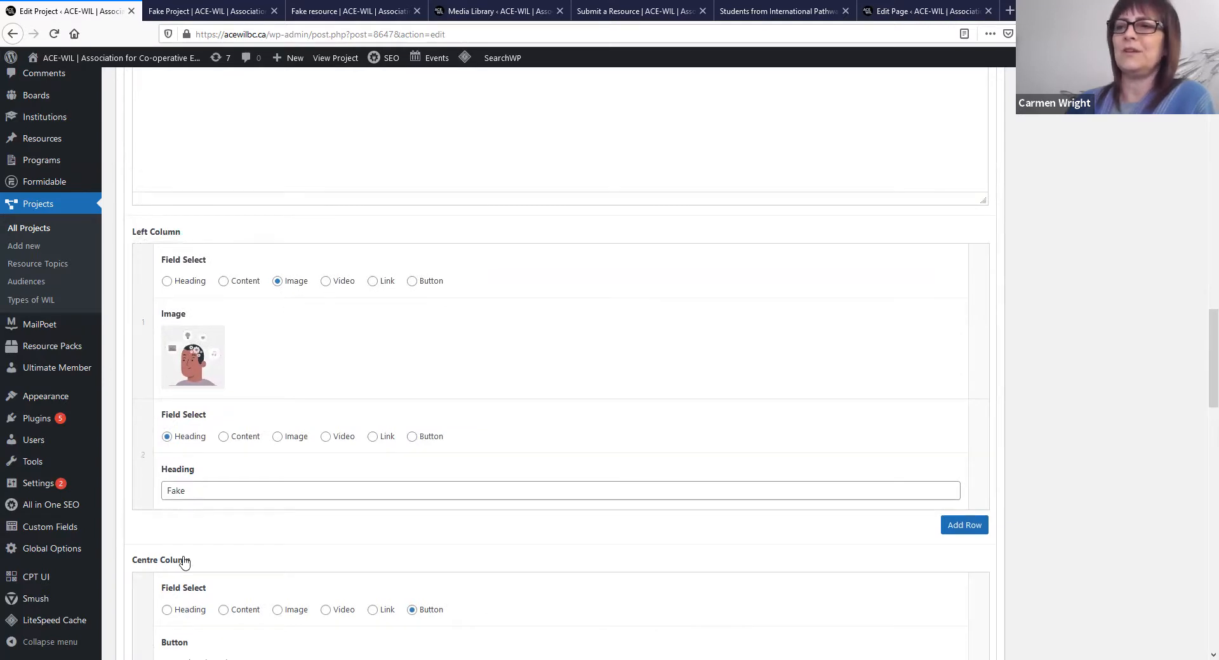
Step: Review the rows in the left, centre and right columns of the Three Column Freeform block
{"action": "scroll", "coordinate": [240, 536], "scroll_direction": "down", "scroll_amount": 3}
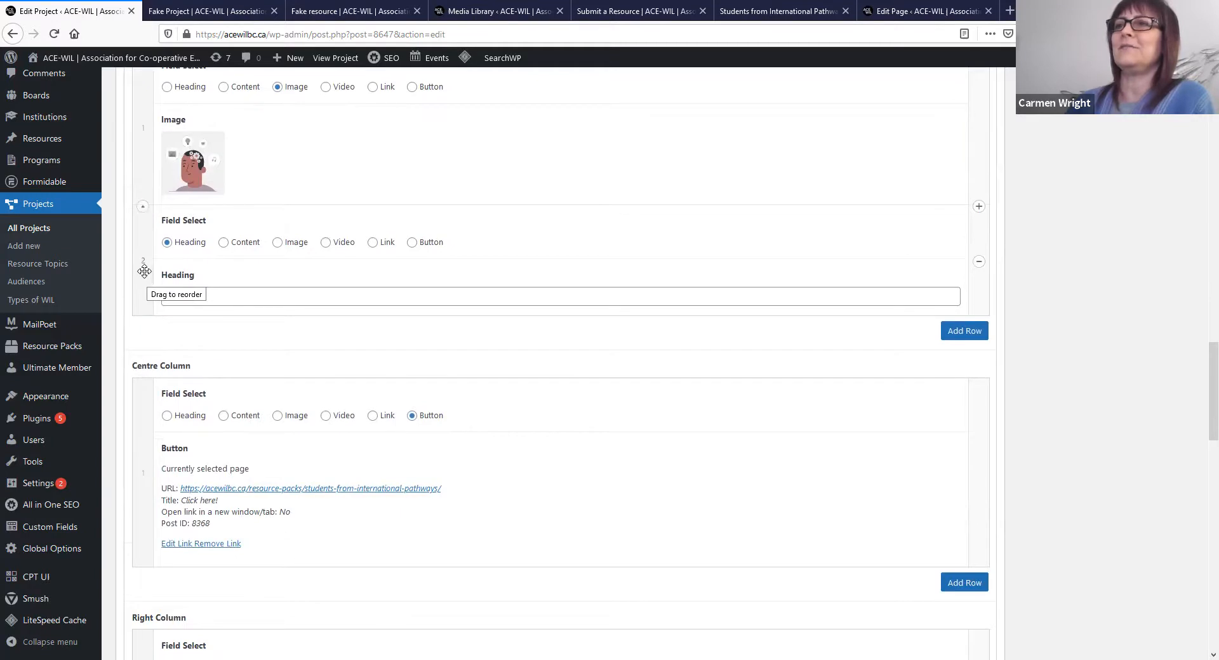
{"action": "scroll", "coordinate": [386, 276], "scroll_direction": "up", "scroll_amount": 3}
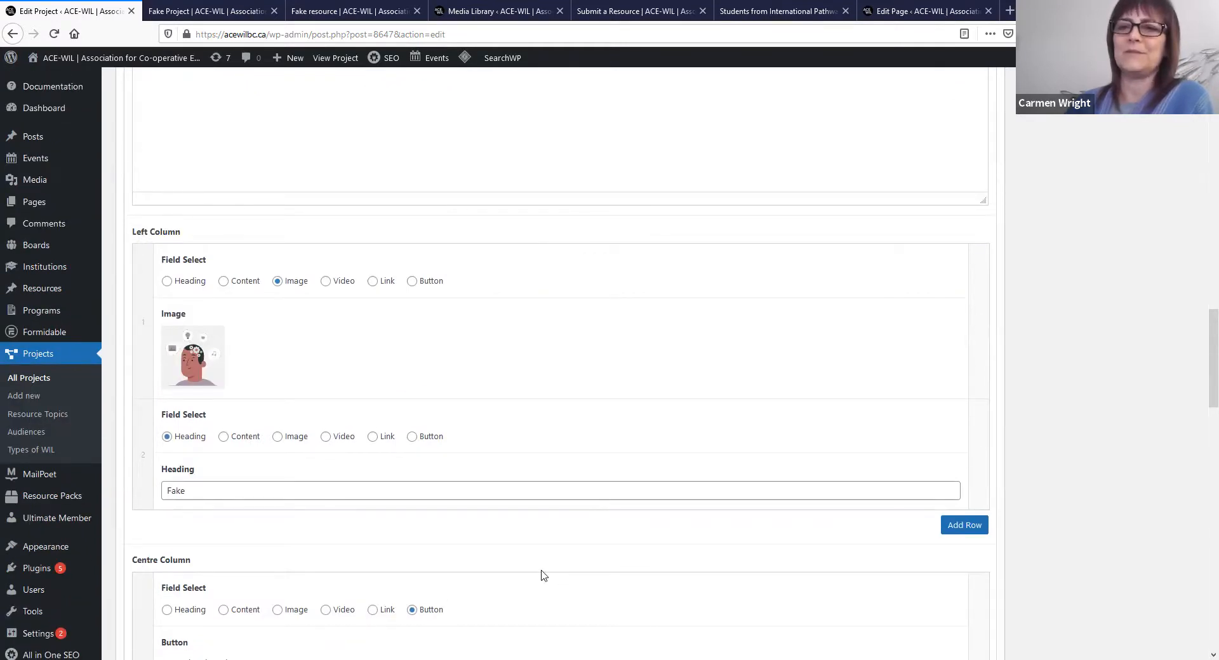
{"action": "scroll", "coordinate": [543, 575], "scroll_direction": "down", "scroll_amount": 3}
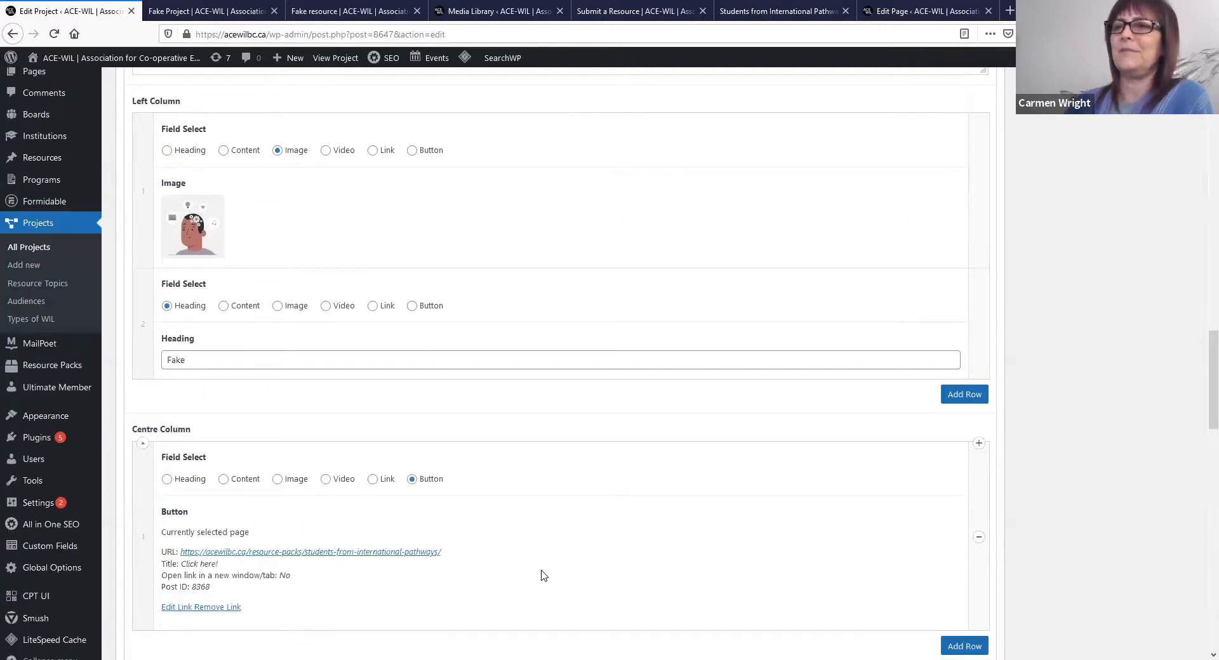
{"action": "mouse_move", "coordinate": [149, 487]}
{"action": "left_mouse_down"}
{"action": "mouse_move", "coordinate": [257, 177]}
{"action": "mouse_move", "coordinate": [257, 100]}
{"action": "mouse_move", "coordinate": [146, 498]}
{"action": "mouse_move", "coordinate": [142, 486]}
{"action": "left_mouse_up"}
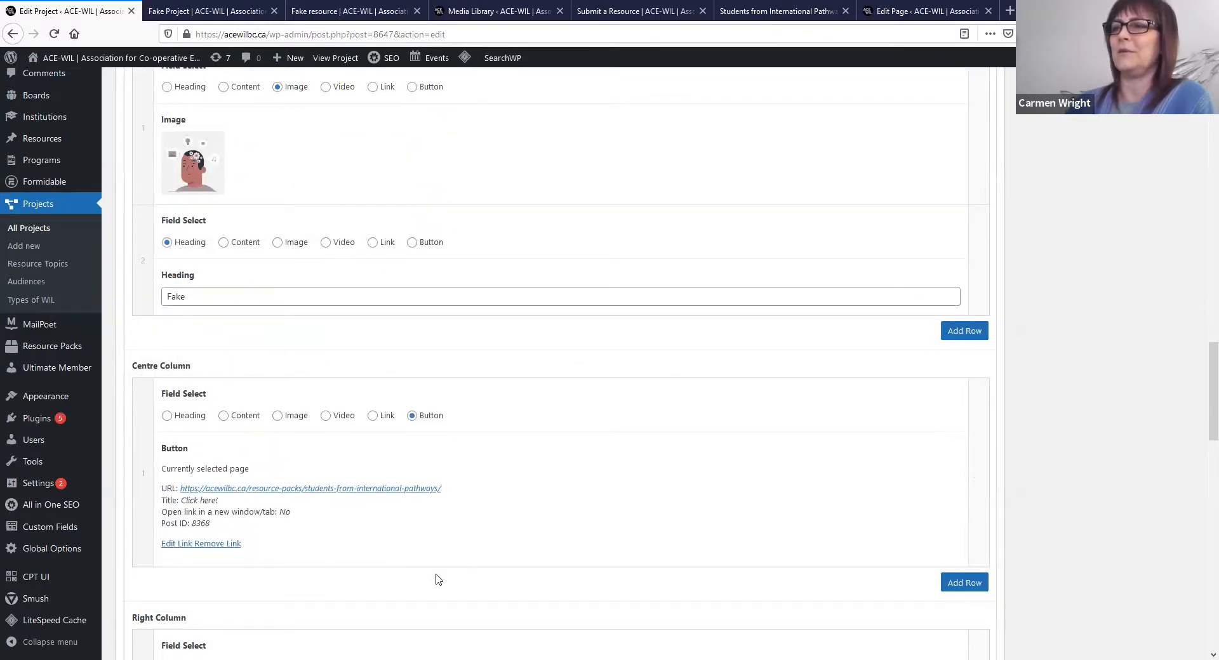
{"action": "scroll", "coordinate": [436, 575], "scroll_direction": "down", "scroll_amount": 1}
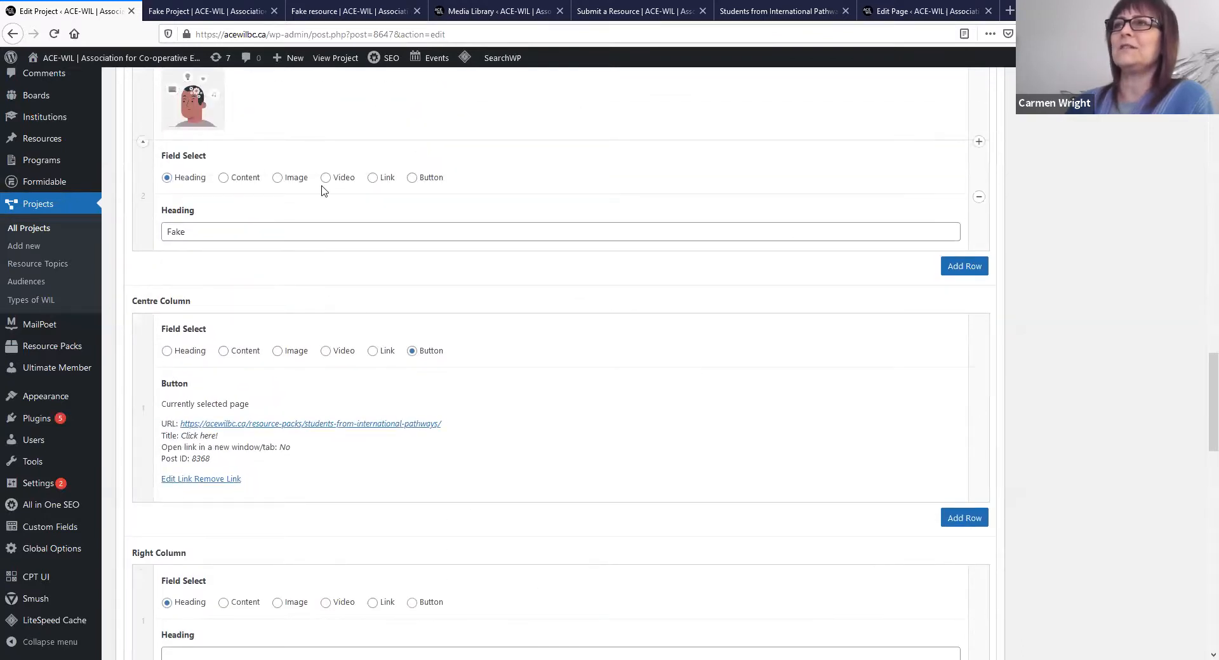
{"action": "scroll", "coordinate": [324, 190], "scroll_direction": "up", "scroll_amount": 2}
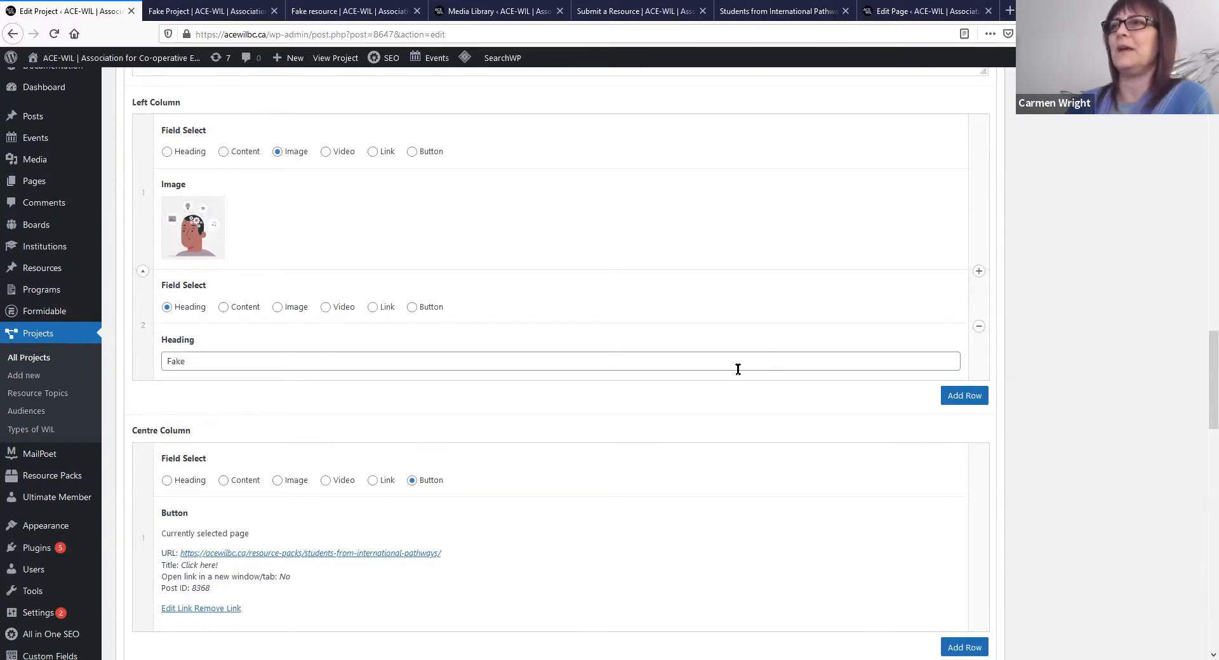
{"action": "scroll", "coordinate": [674, 569], "scroll_direction": "down", "scroll_amount": 3}
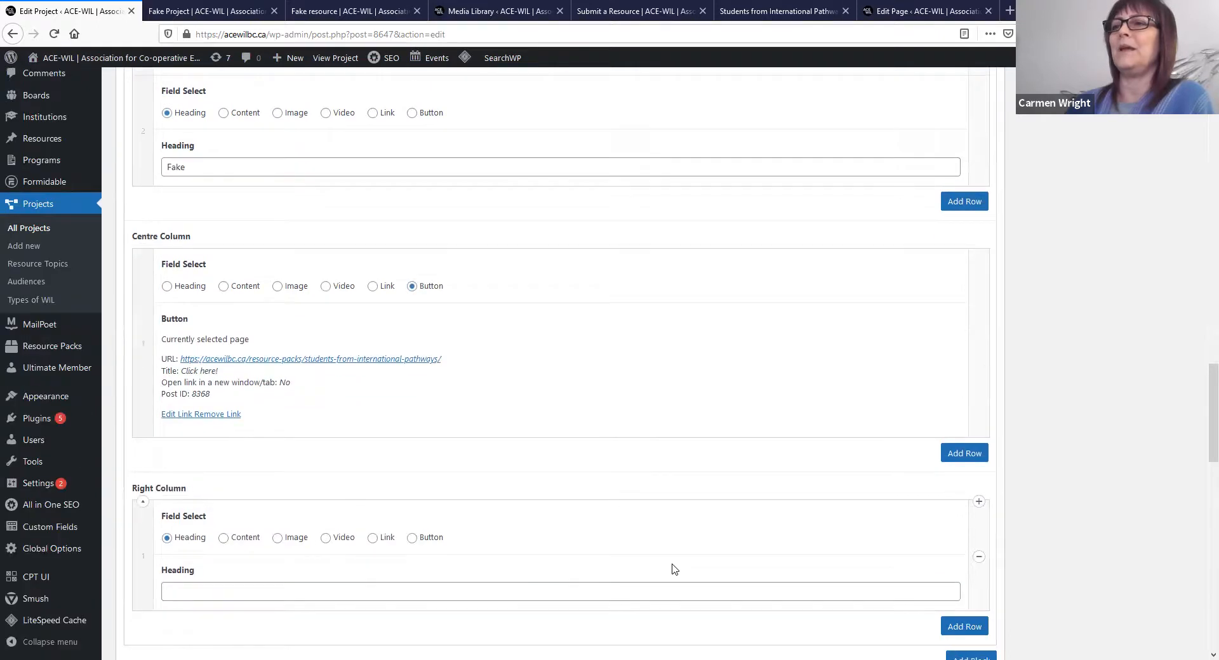
{"action": "scroll", "coordinate": [674, 569], "scroll_direction": "up", "scroll_amount": 4}
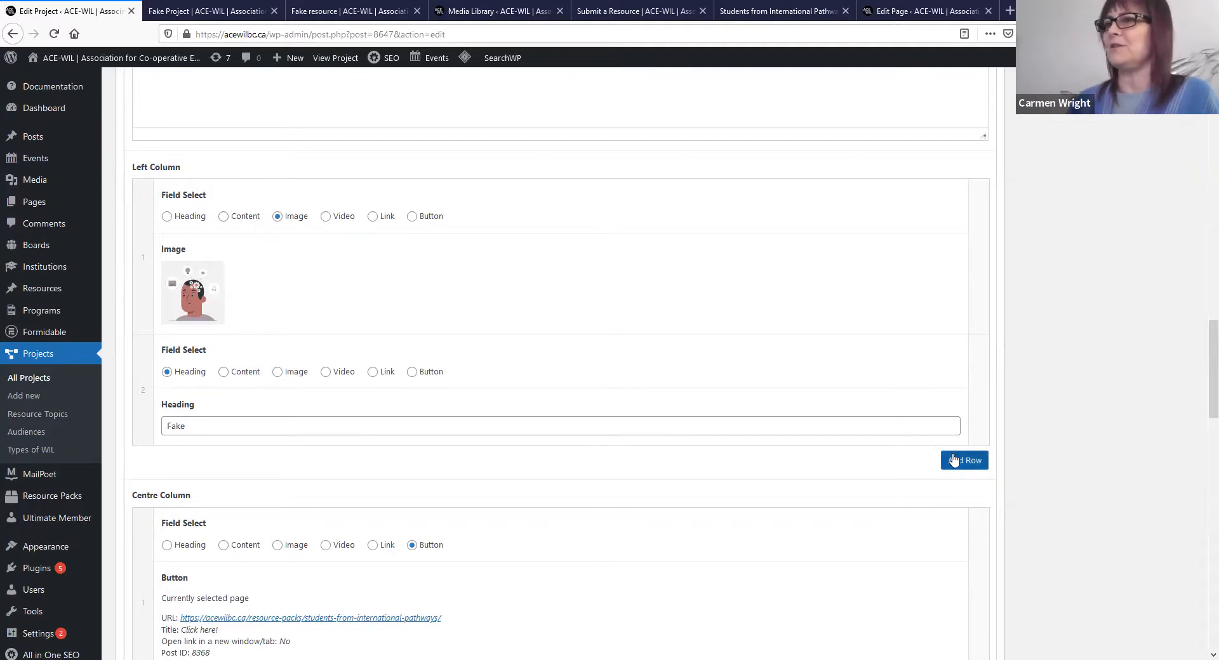
Step: Add a third row to the Left Column and set its field type to Image
{"action": "mouse_move", "coordinate": [986, 421]}
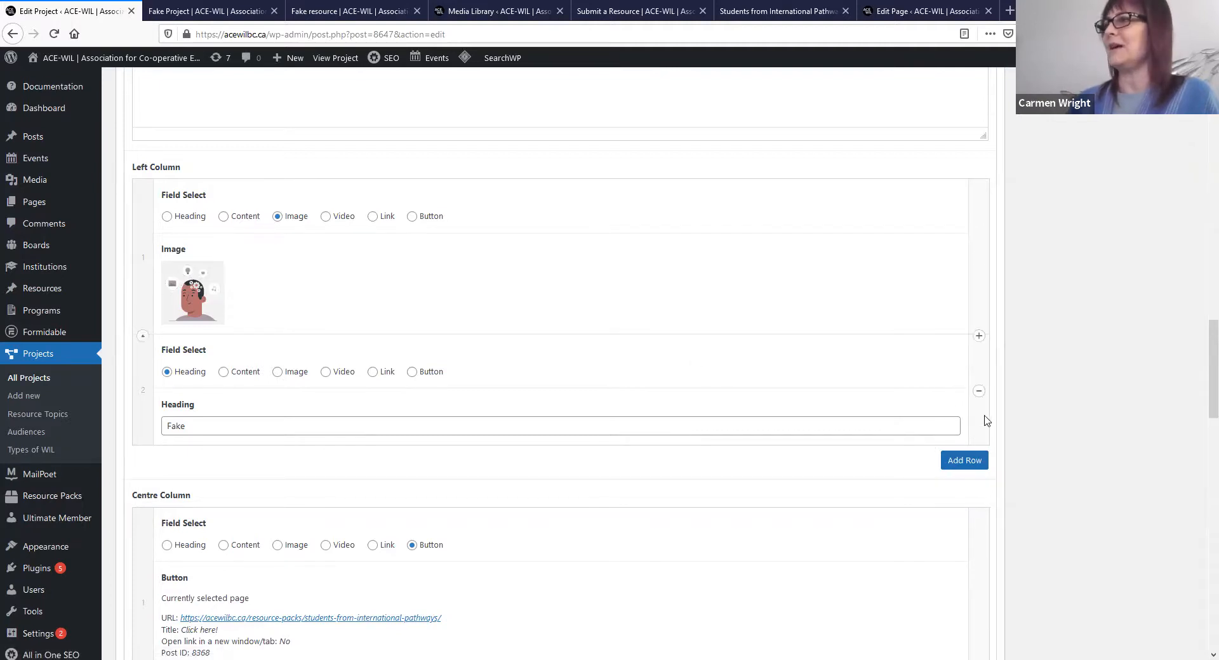
{"action": "left_click", "coordinate": [961, 463]}
{"action": "left_click", "coordinate": [278, 484]}
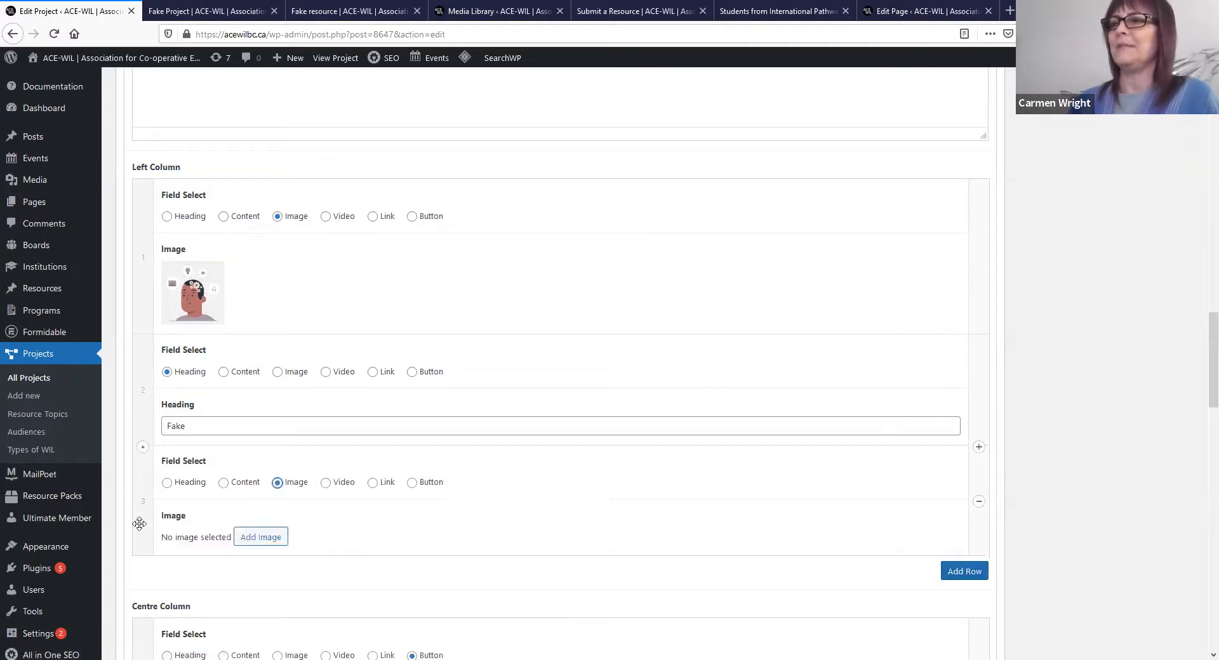
Step: Move the empty image row above the Fake heading row in the left column and remove that empty row
{"action": "left_click_drag", "start_coordinate": [144, 507], "coordinate": [143, 365]}
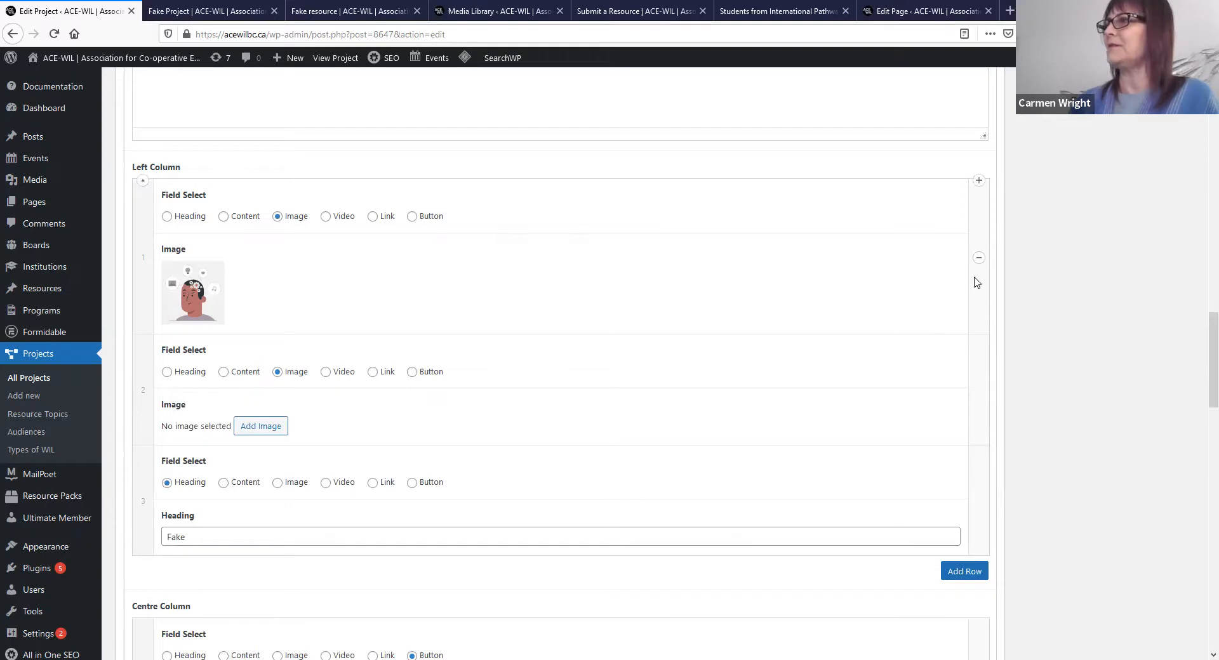
{"action": "left_click", "coordinate": [979, 392]}
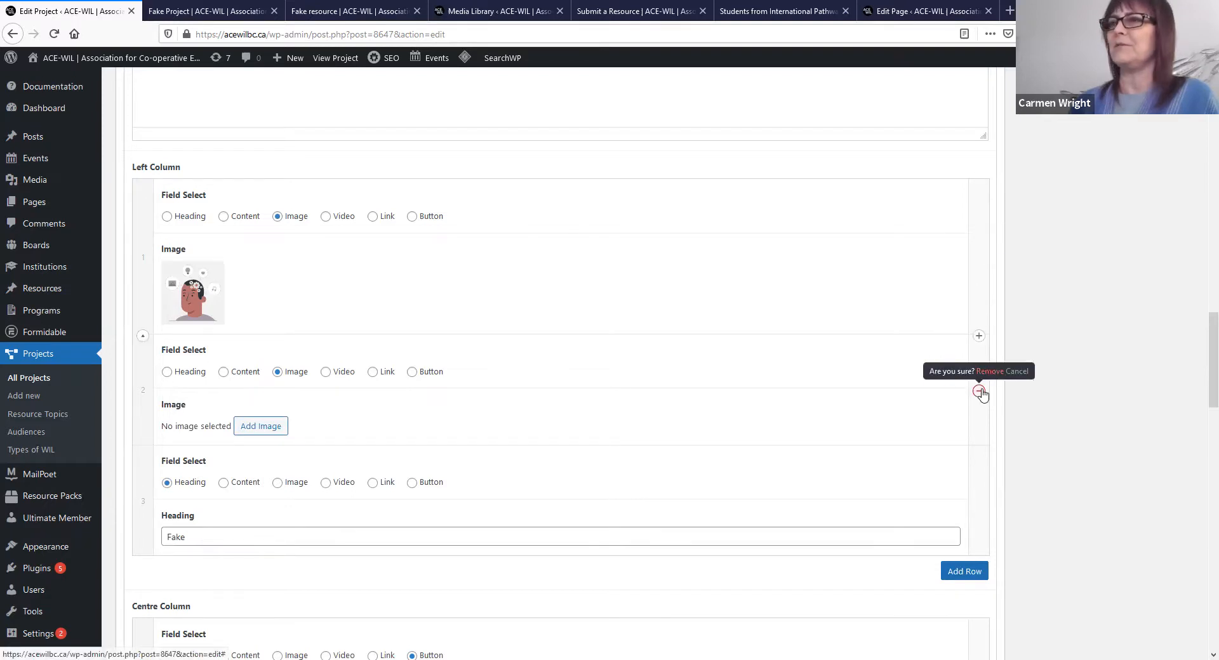
{"action": "left_click", "coordinate": [988, 372]}
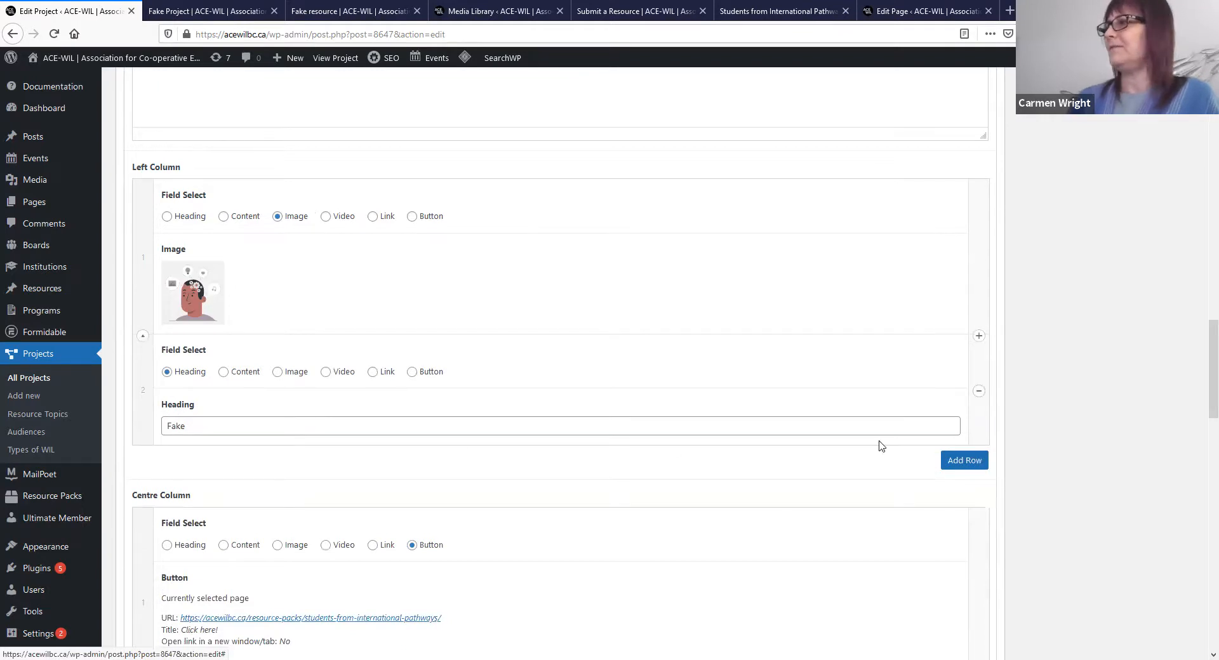
Step: Show the list of block types that can be added after the Three Column Freeform block
{"action": "scroll", "coordinate": [1053, 528], "scroll_direction": "down", "scroll_amount": 8}
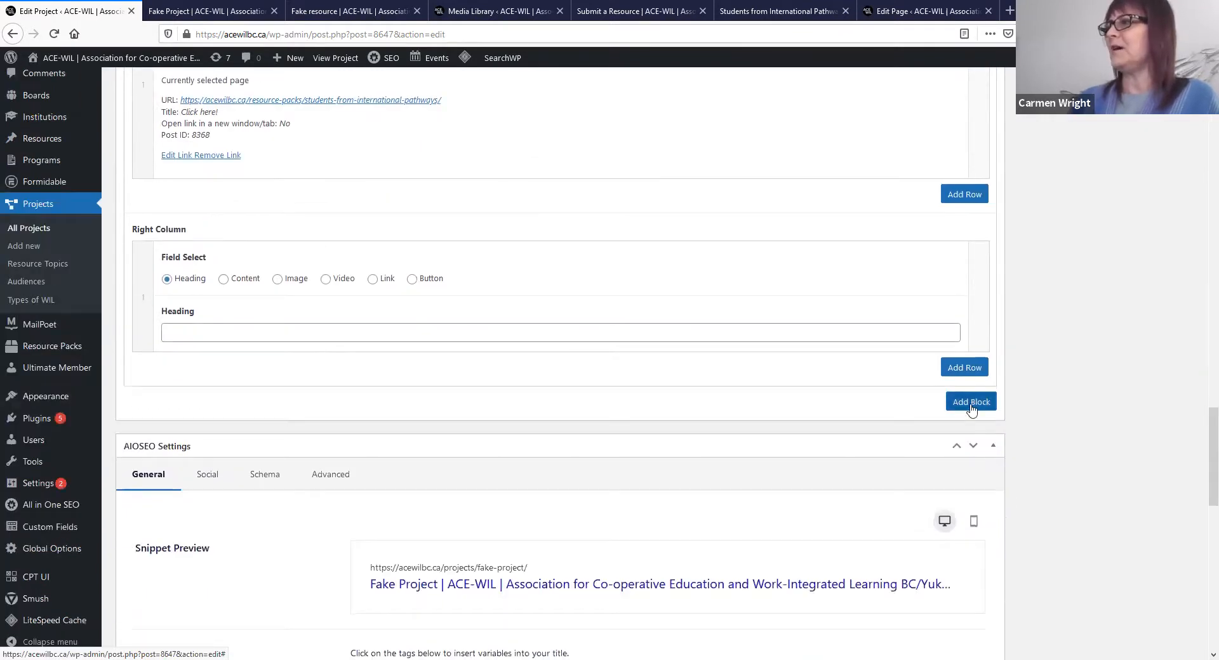
{"action": "left_click", "coordinate": [971, 407]}
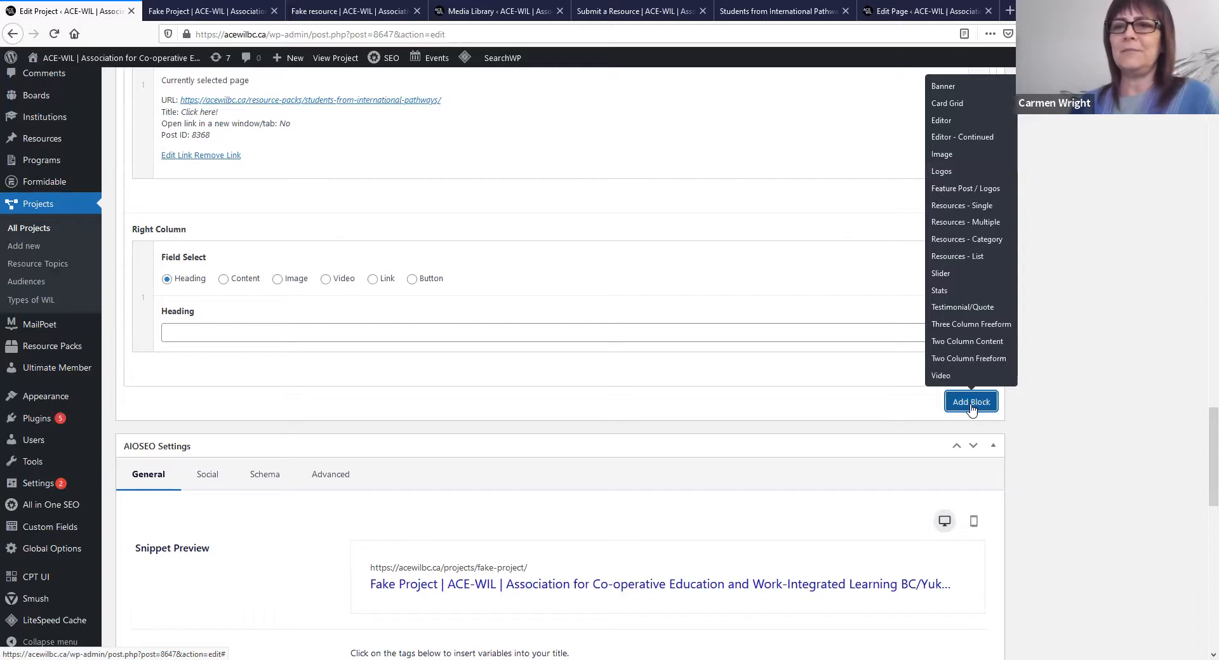
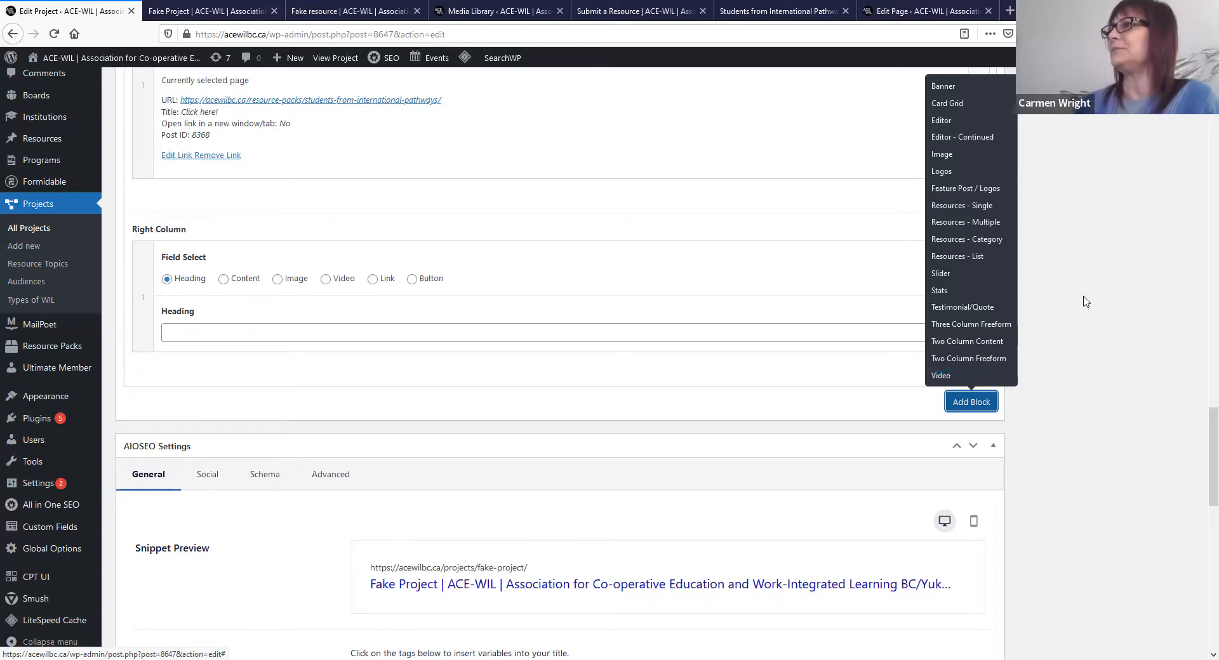
Step: Update the Fake Project post to save its changes, staying on the page when asked about leaving
{"action": "scroll", "coordinate": [1083, 299], "scroll_direction": "up", "scroll_amount": 8}
{"action": "scroll", "coordinate": [1086, 302], "scroll_direction": "up", "scroll_amount": 15}
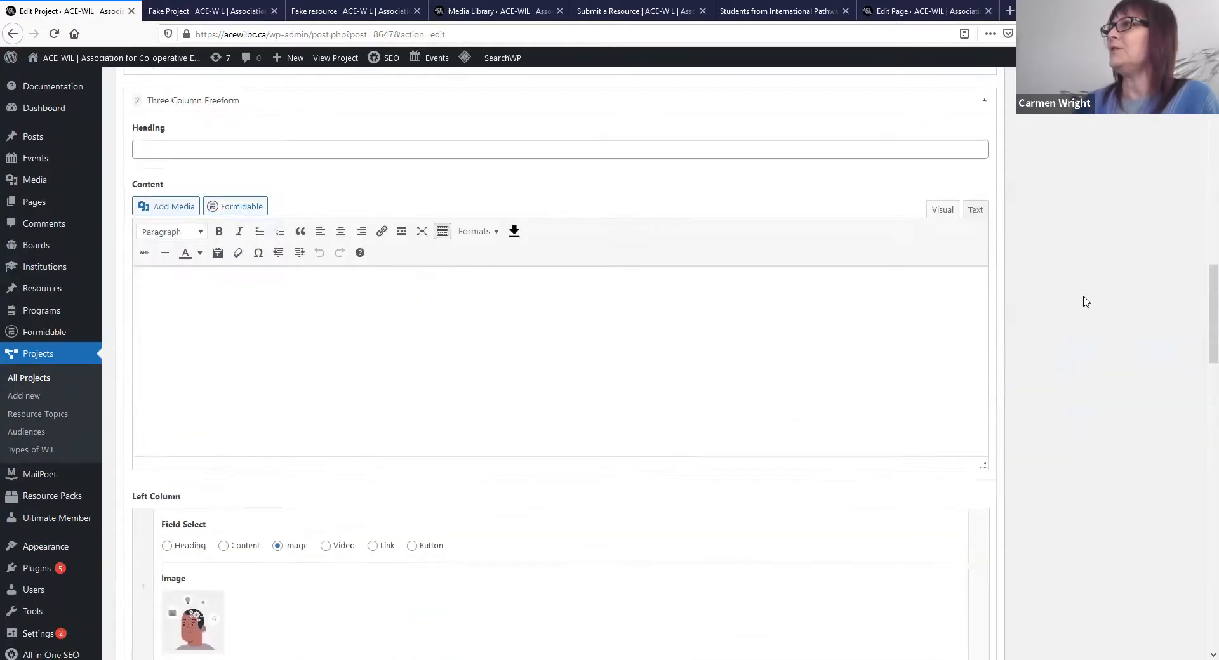
{"action": "scroll", "coordinate": [1085, 302], "scroll_direction": "up", "scroll_amount": 8}
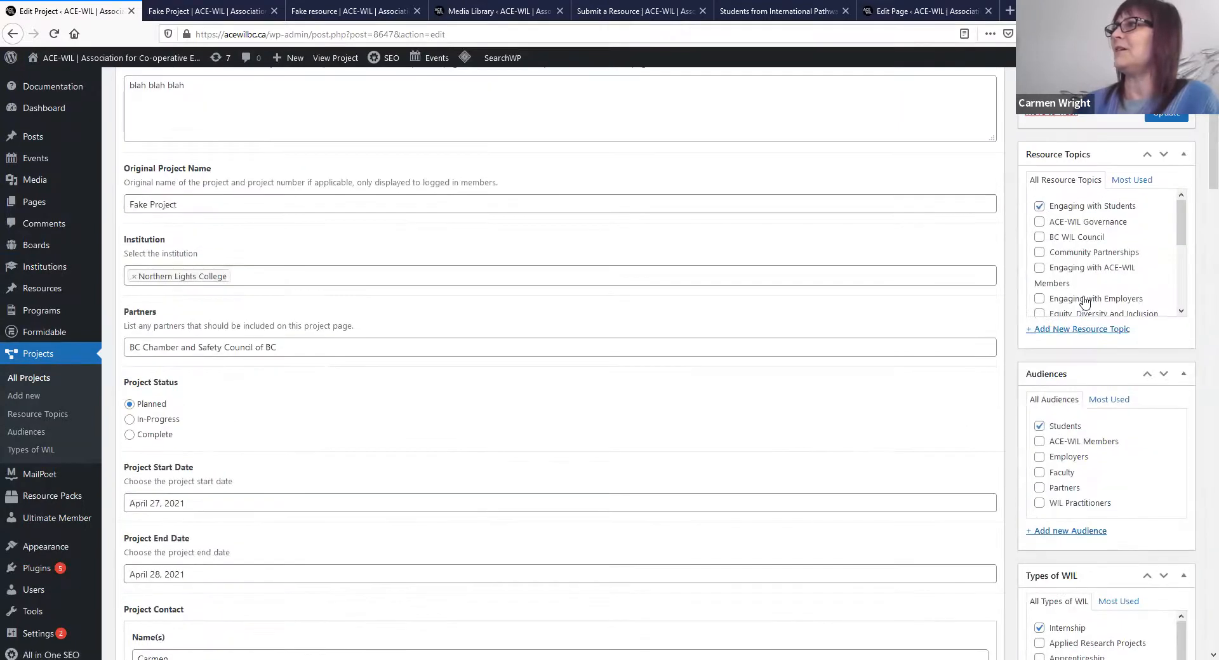
{"action": "left_click", "coordinate": [1177, 310]}
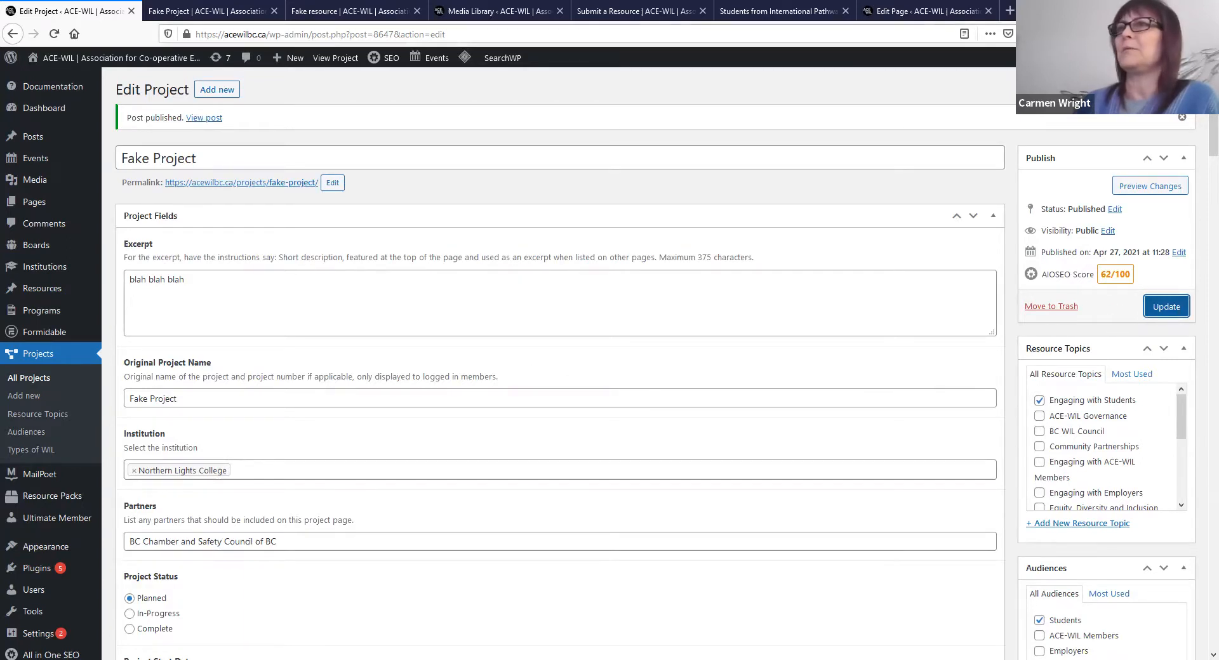
{"action": "left_click", "coordinate": [68, 88]}
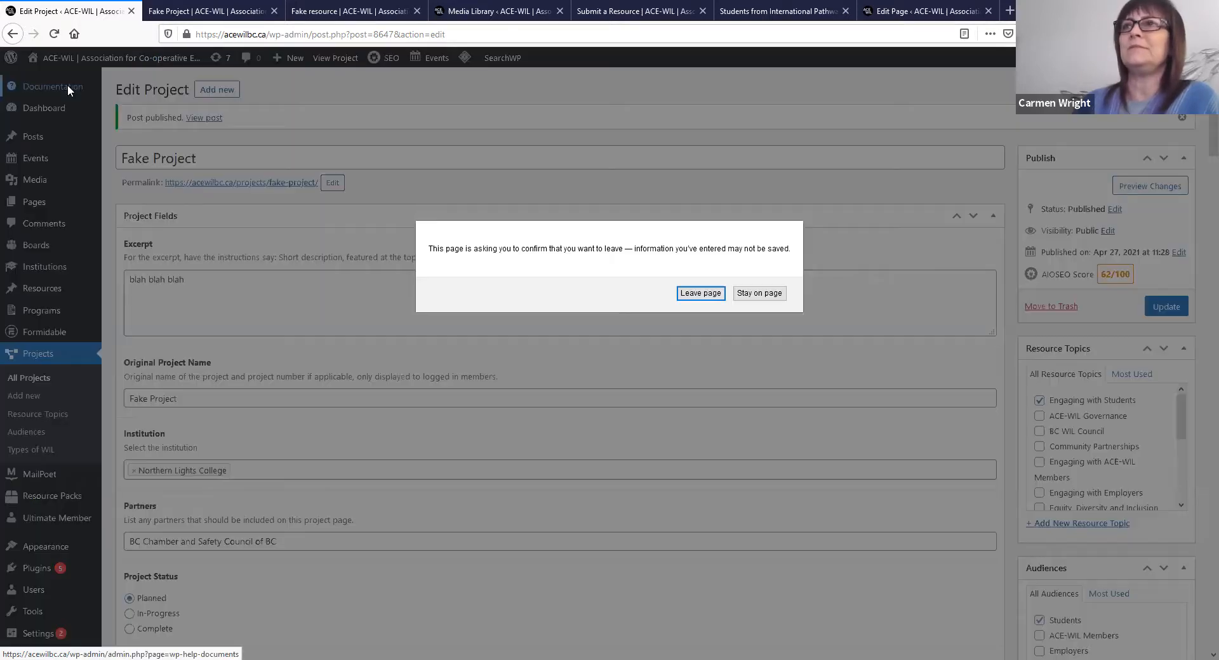
{"action": "left_click", "coordinate": [760, 294]}
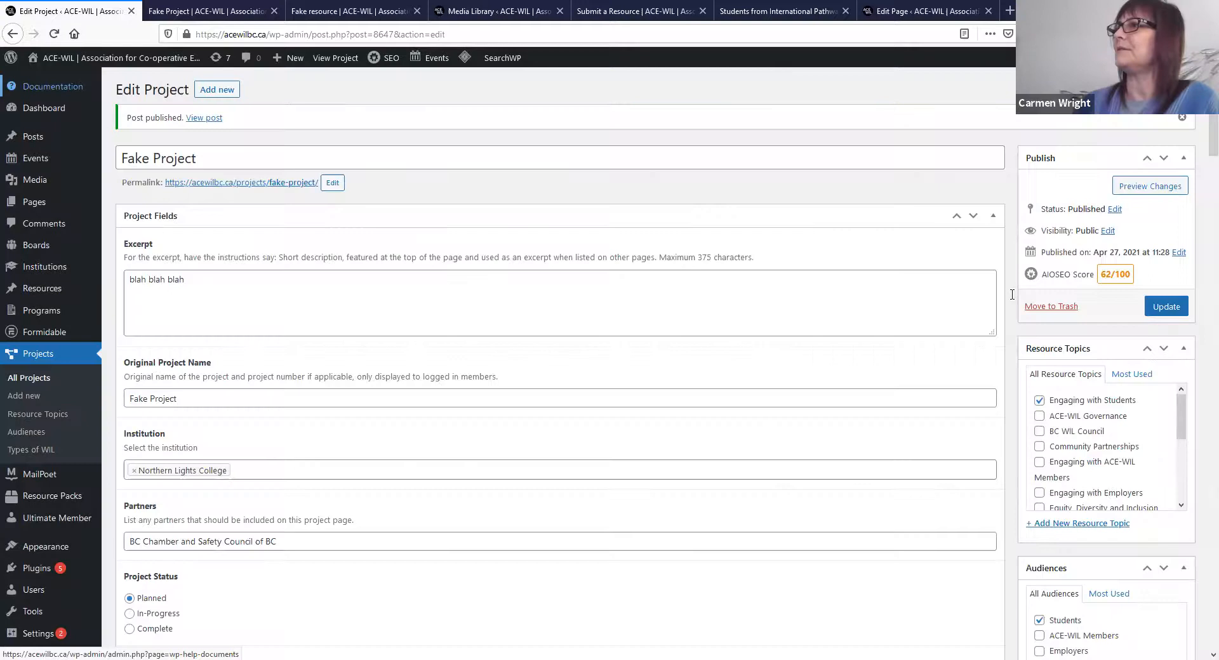
{"action": "left_click", "coordinate": [1170, 307]}
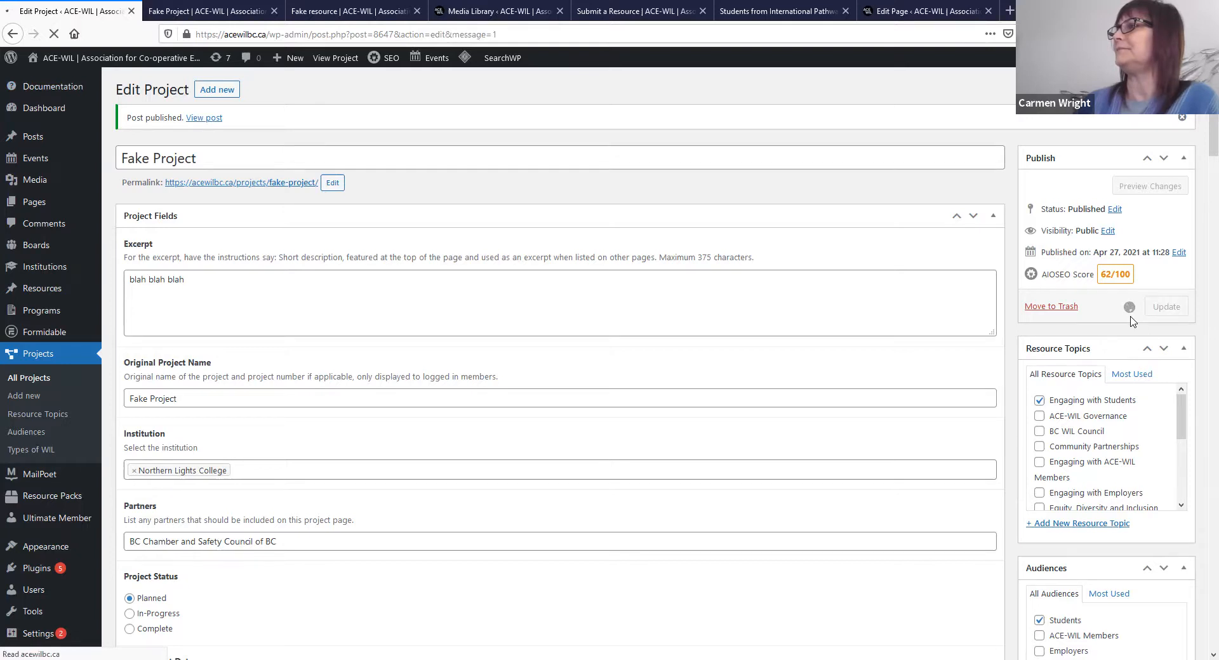
Step: Open the Samples of Blocks and Layouts help topic in the site documentation
{"action": "left_click", "coordinate": [55, 92]}
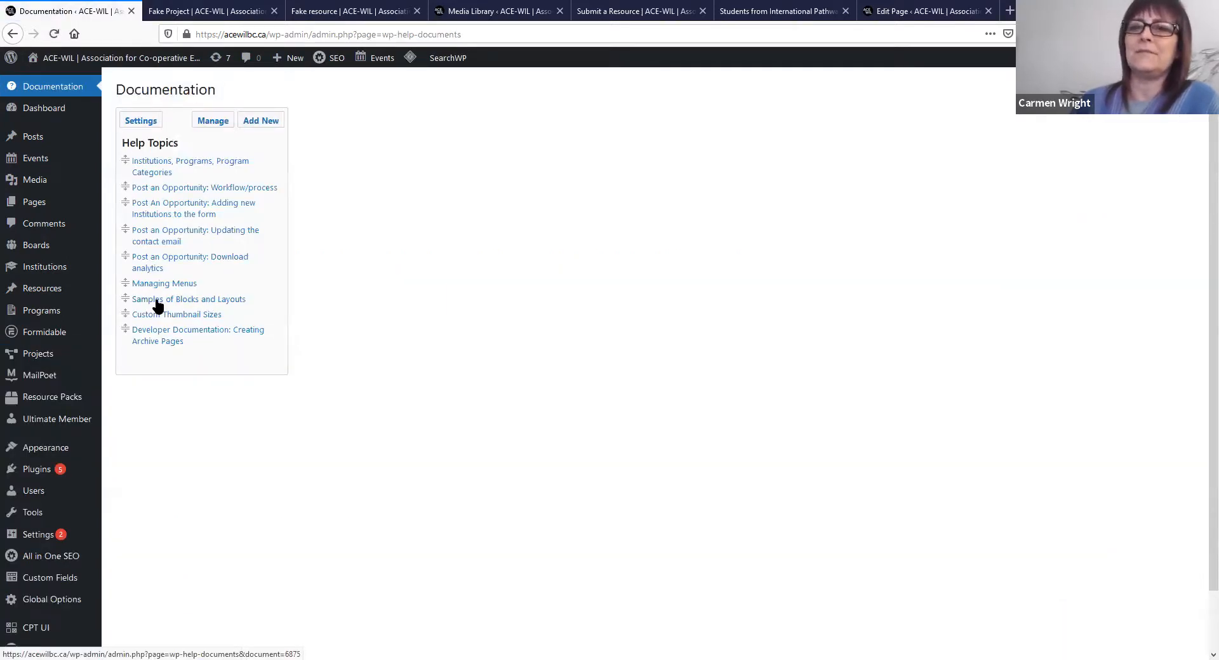
{"action": "left_click", "coordinate": [157, 301]}
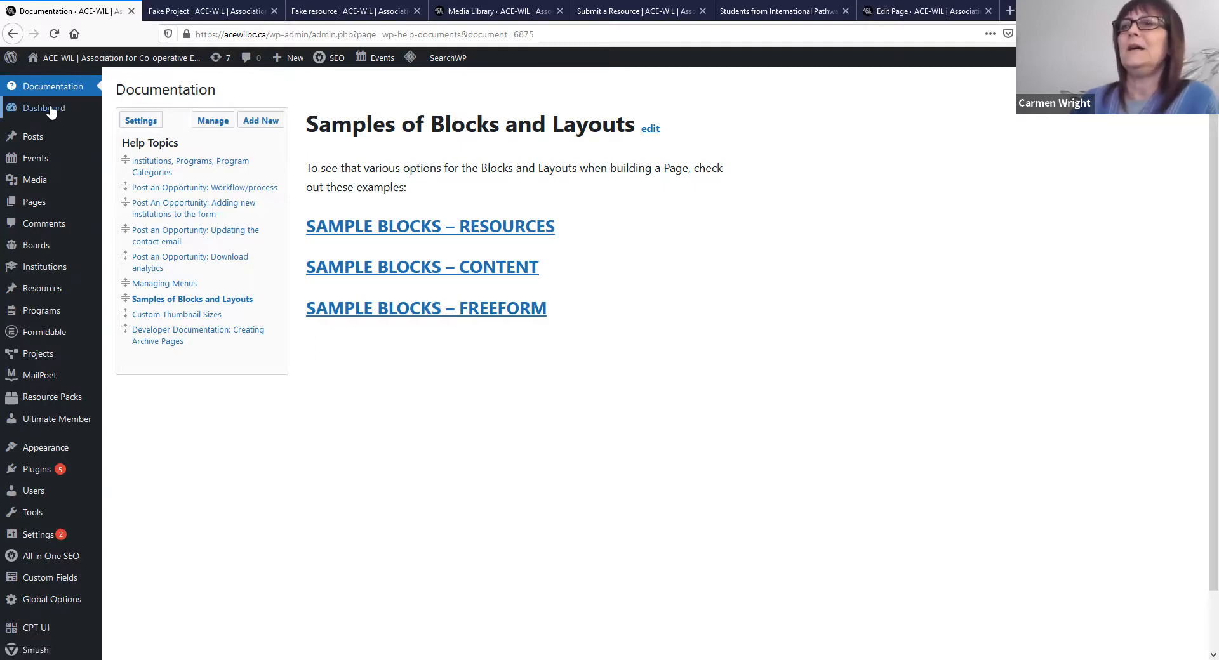
Step: Open the ACE-WIL Awards & Forms resource pack for editing
{"action": "mouse_move", "coordinate": [68, 385]}
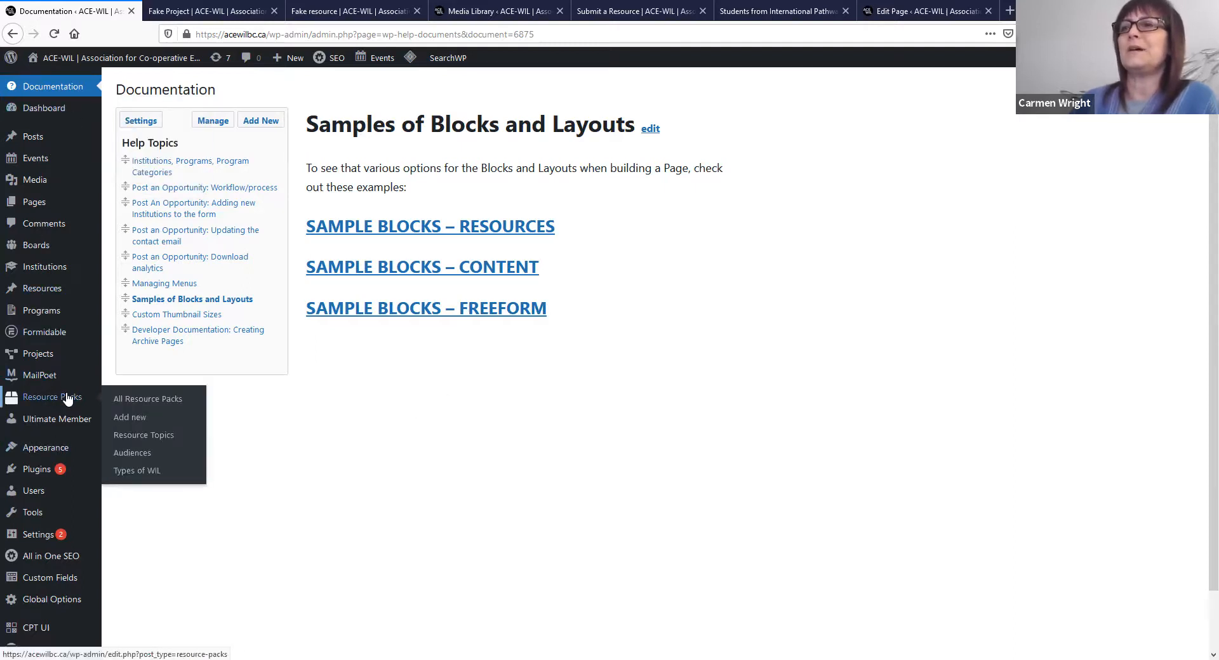
{"action": "left_click", "coordinate": [56, 400]}
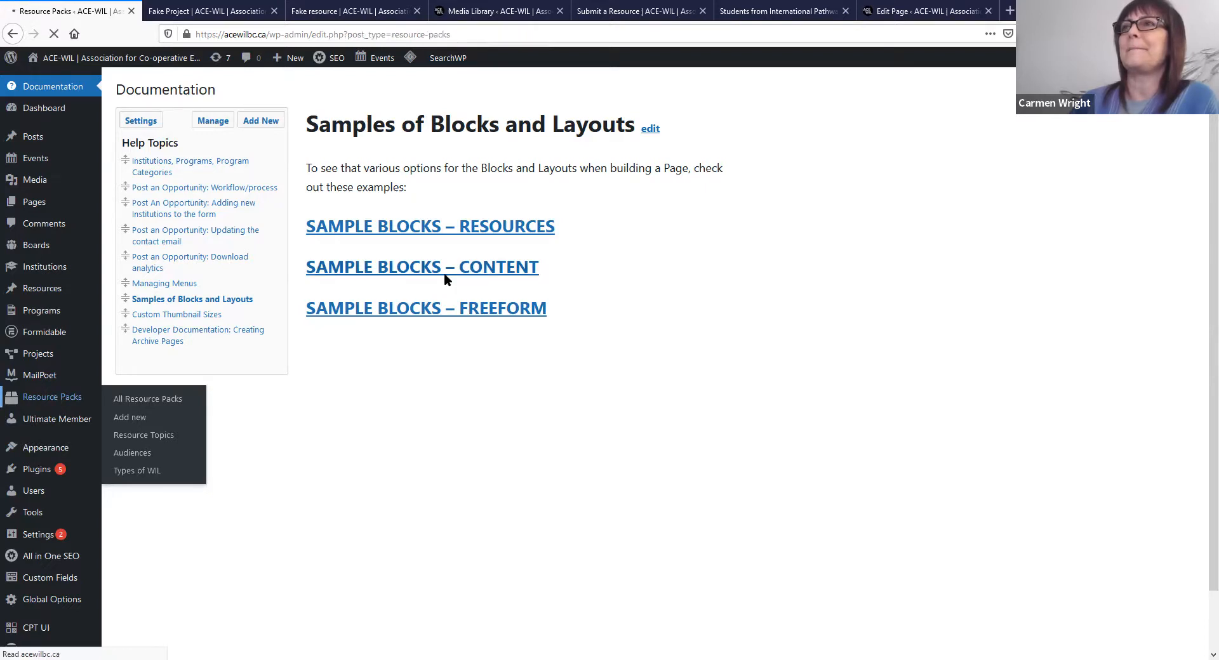
{"action": "mouse_move", "coordinate": [184, 226]}
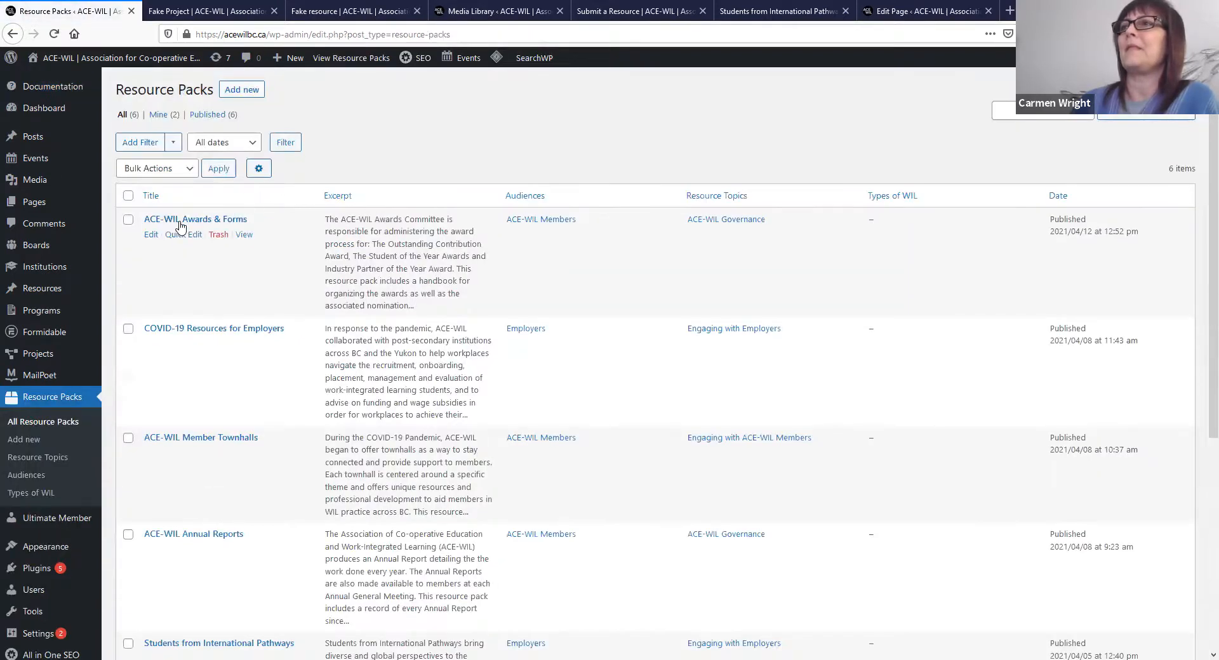
{"action": "left_click", "coordinate": [151, 237]}
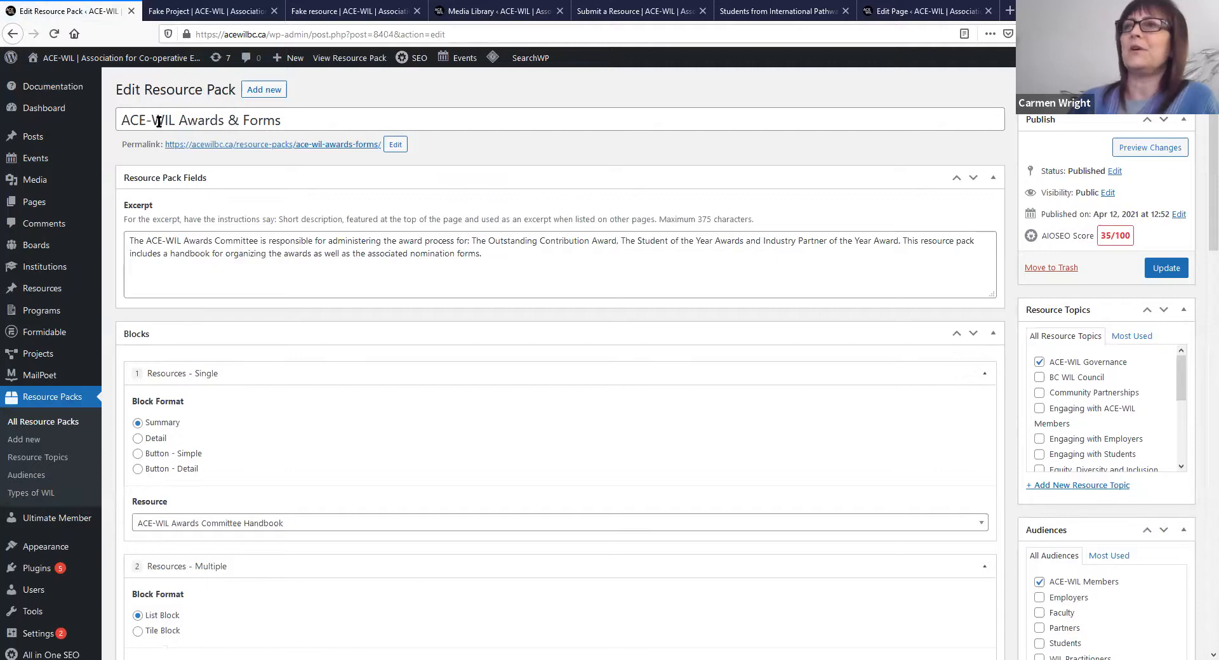
Step: Examine the resource pack's title, excerpt, and its Resources - Single and Resources - Multiple blocks
{"action": "left_click", "coordinate": [310, 118]}
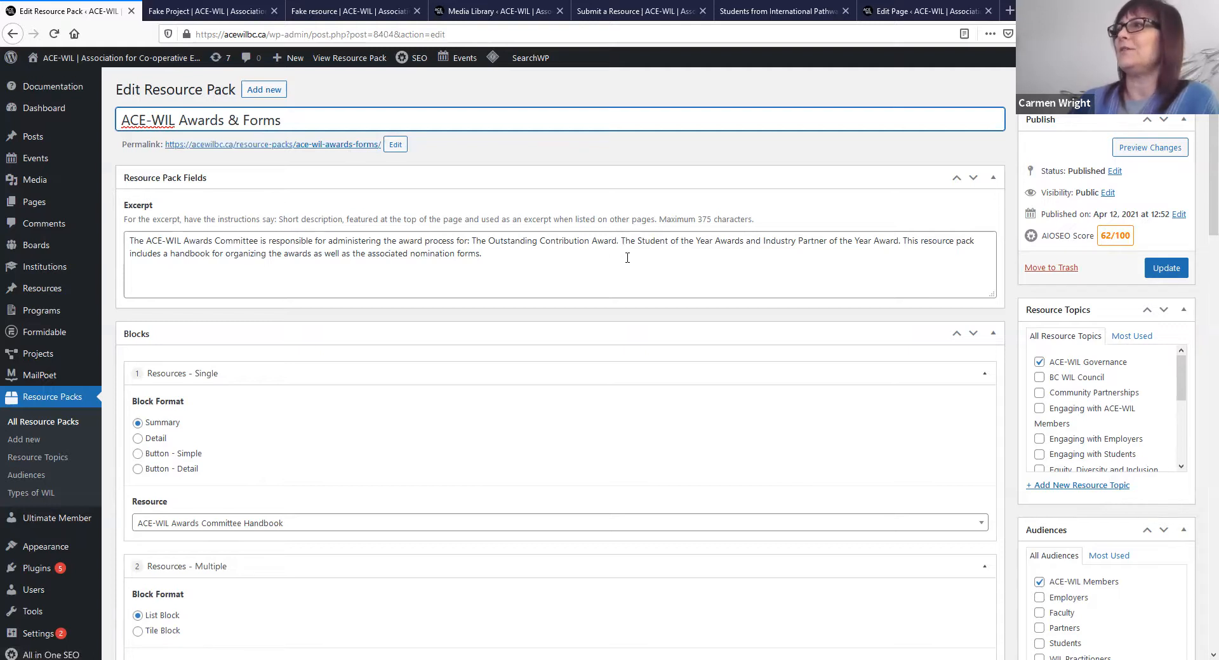
{"action": "left_click", "coordinate": [601, 256]}
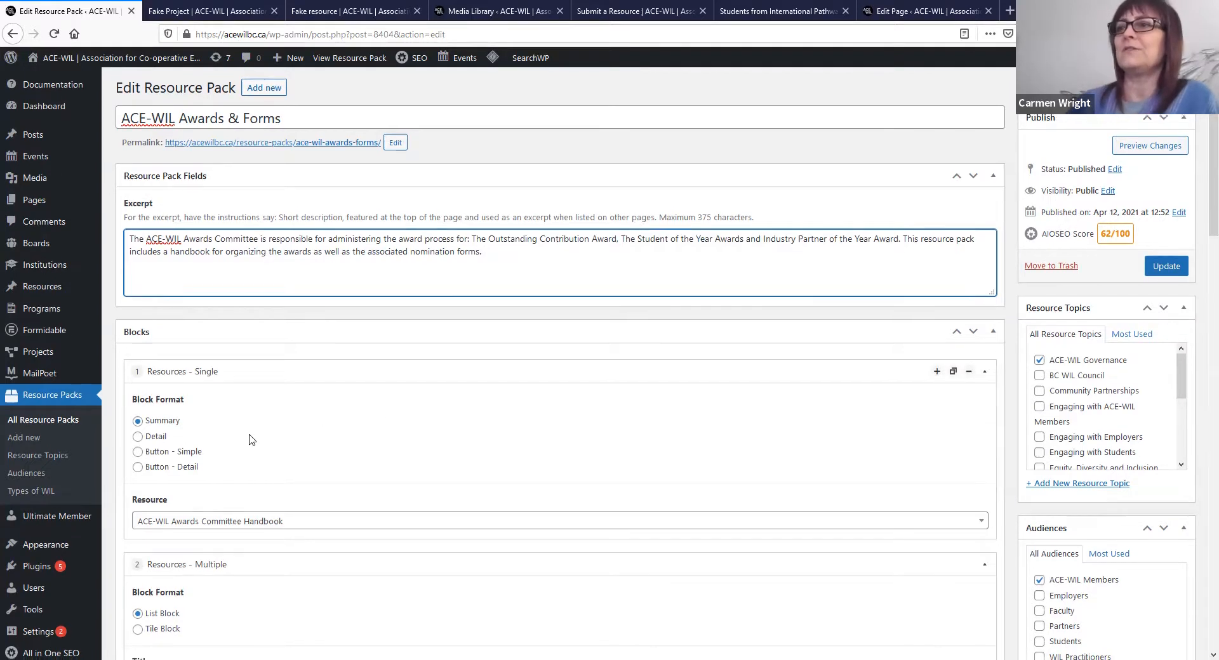
{"action": "scroll", "coordinate": [251, 439], "scroll_direction": "down", "scroll_amount": 2}
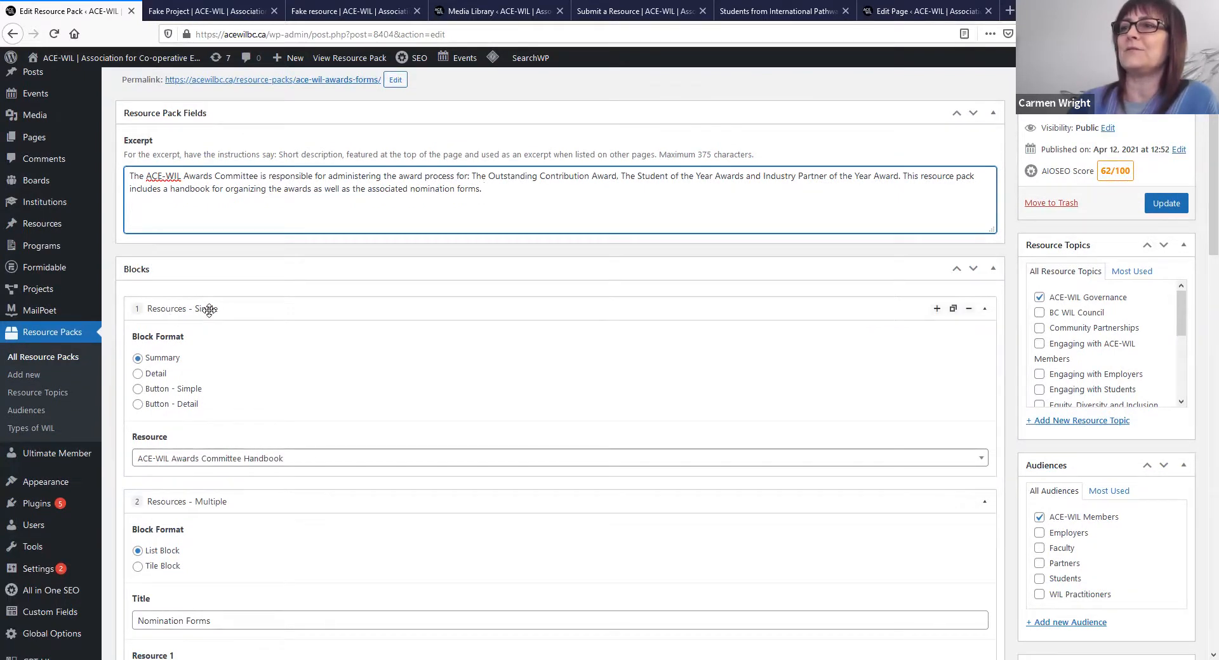
{"action": "scroll", "coordinate": [247, 499], "scroll_direction": "down", "scroll_amount": 1}
{"action": "scroll", "coordinate": [249, 498], "scroll_direction": "down", "scroll_amount": 1}
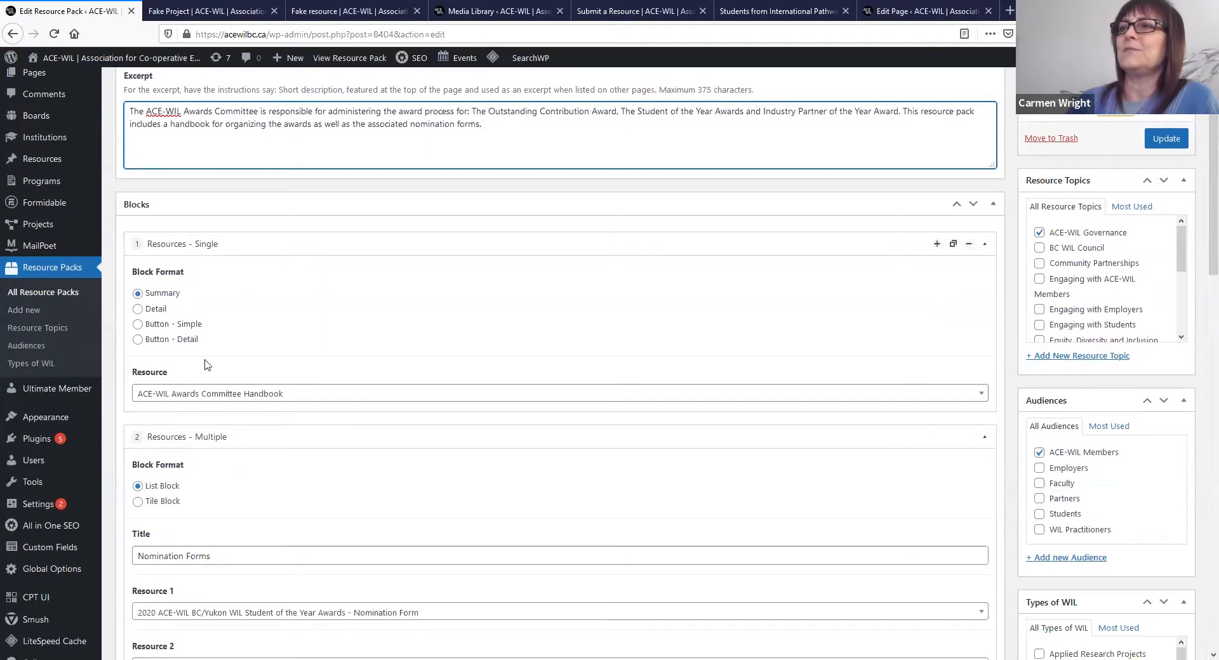
{"action": "scroll", "coordinate": [275, 505], "scroll_direction": "down", "scroll_amount": 4}
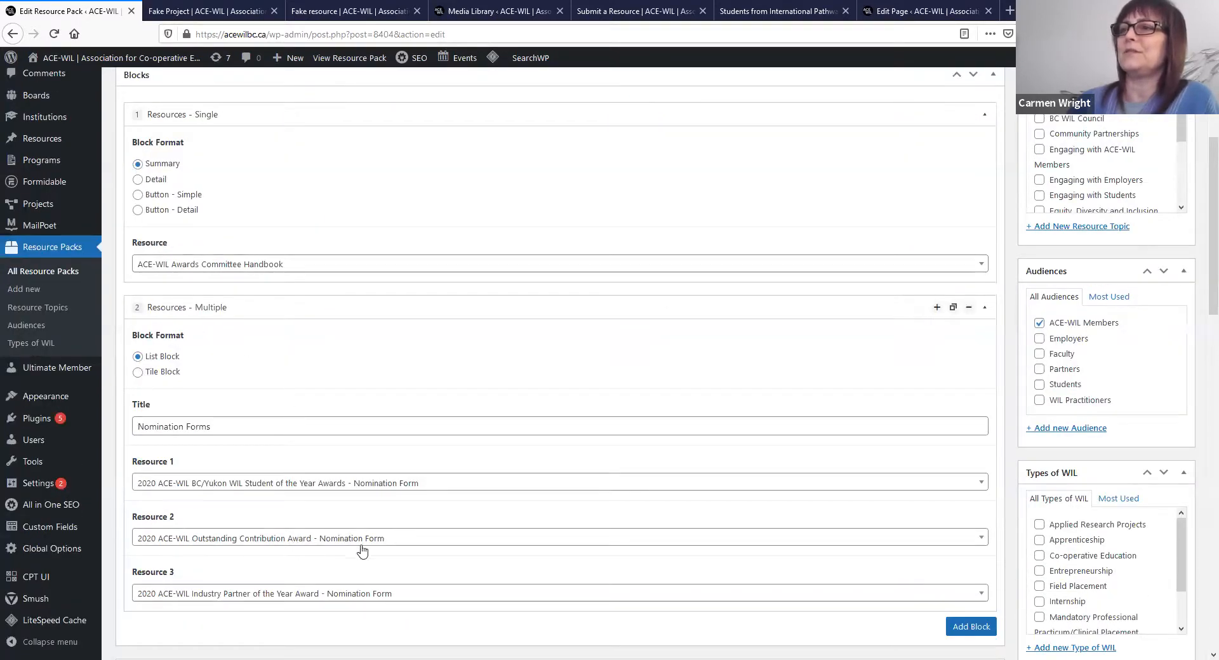
{"action": "scroll", "coordinate": [449, 554], "scroll_direction": "down", "scroll_amount": 4}
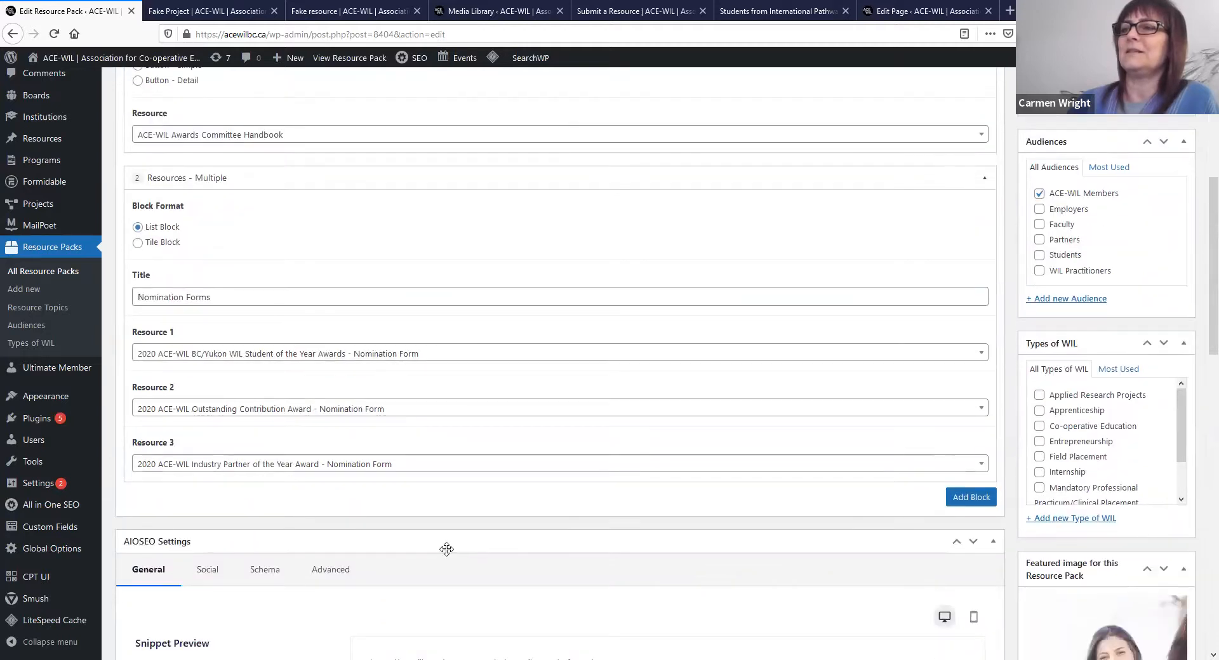
{"action": "scroll", "coordinate": [488, 325], "scroll_direction": "up", "scroll_amount": 6}
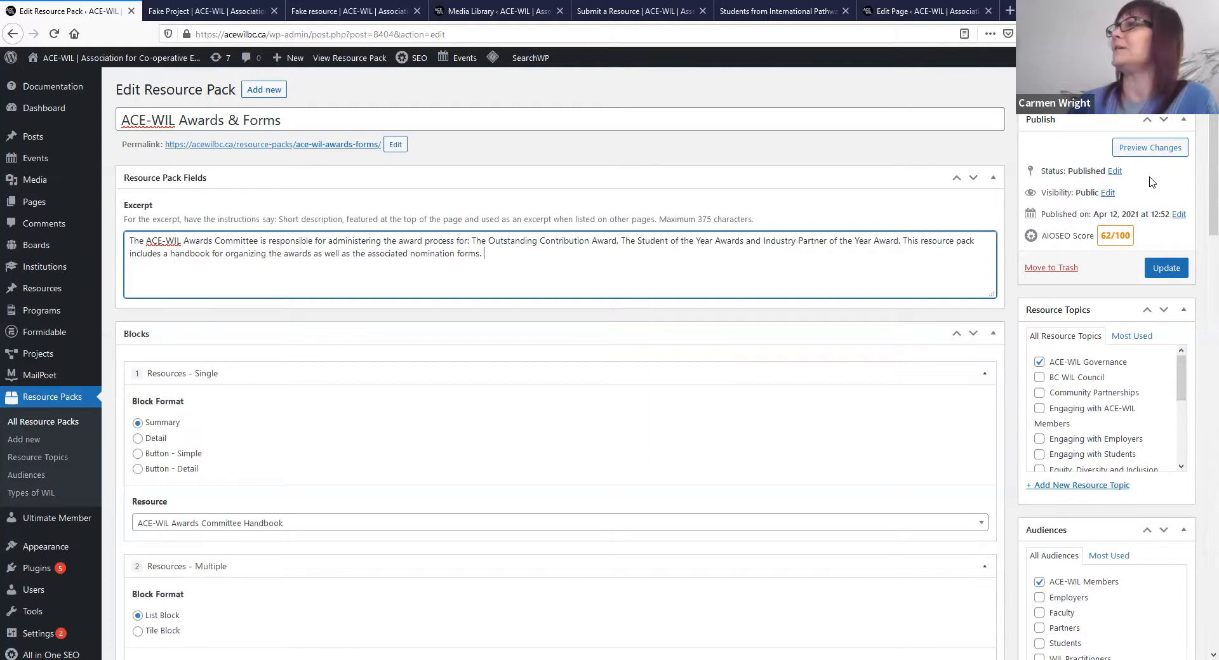
Step: Open the resource pack's permalink in a new tab and review the handbook and nomination forms on the published page
{"action": "right_click", "coordinate": [249, 143]}
{"action": "left_click", "coordinate": [289, 150]}
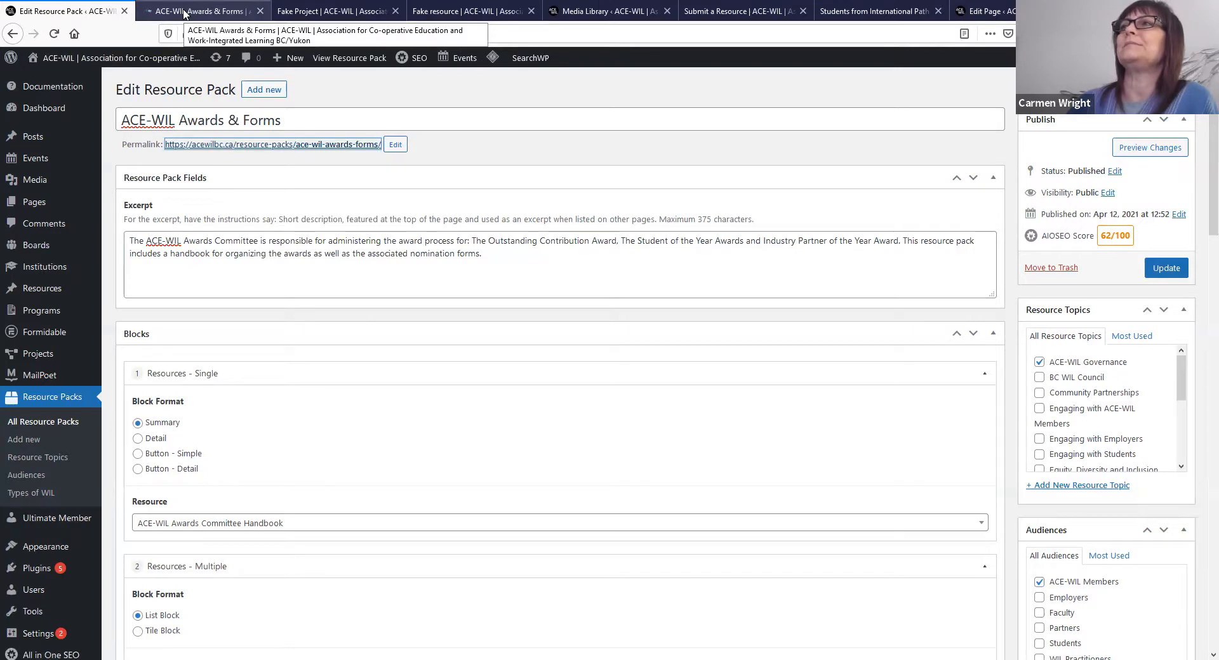
{"action": "left_click", "coordinate": [183, 14]}
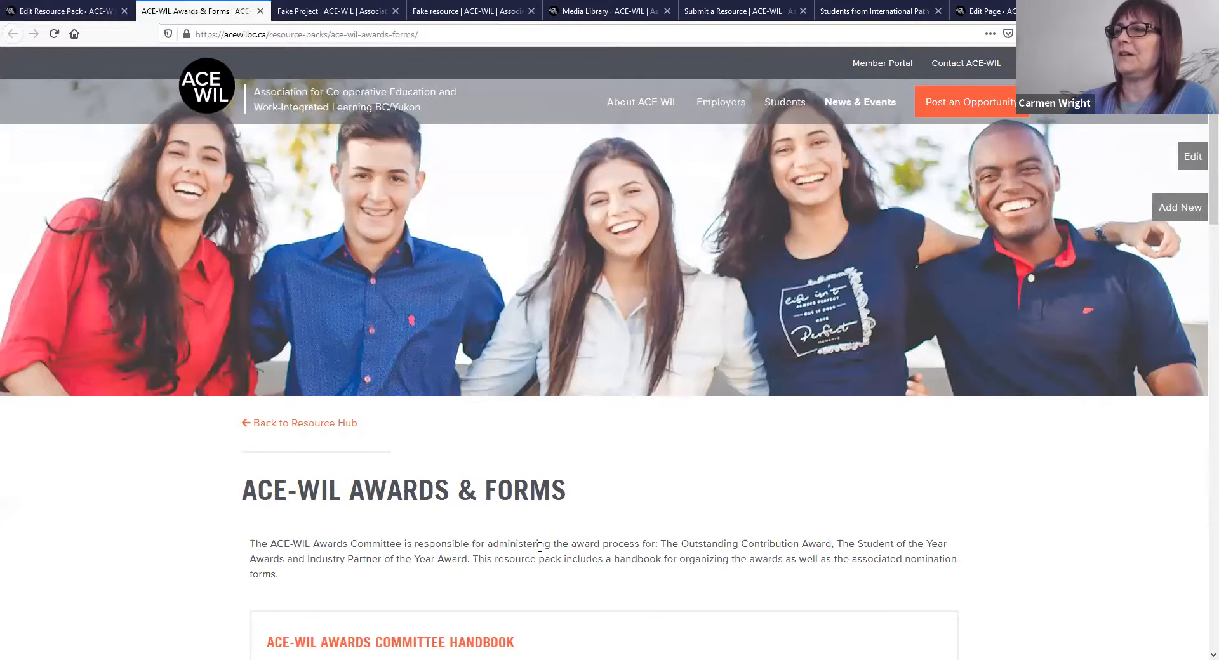
{"action": "scroll", "coordinate": [539, 547], "scroll_direction": "down", "scroll_amount": 4}
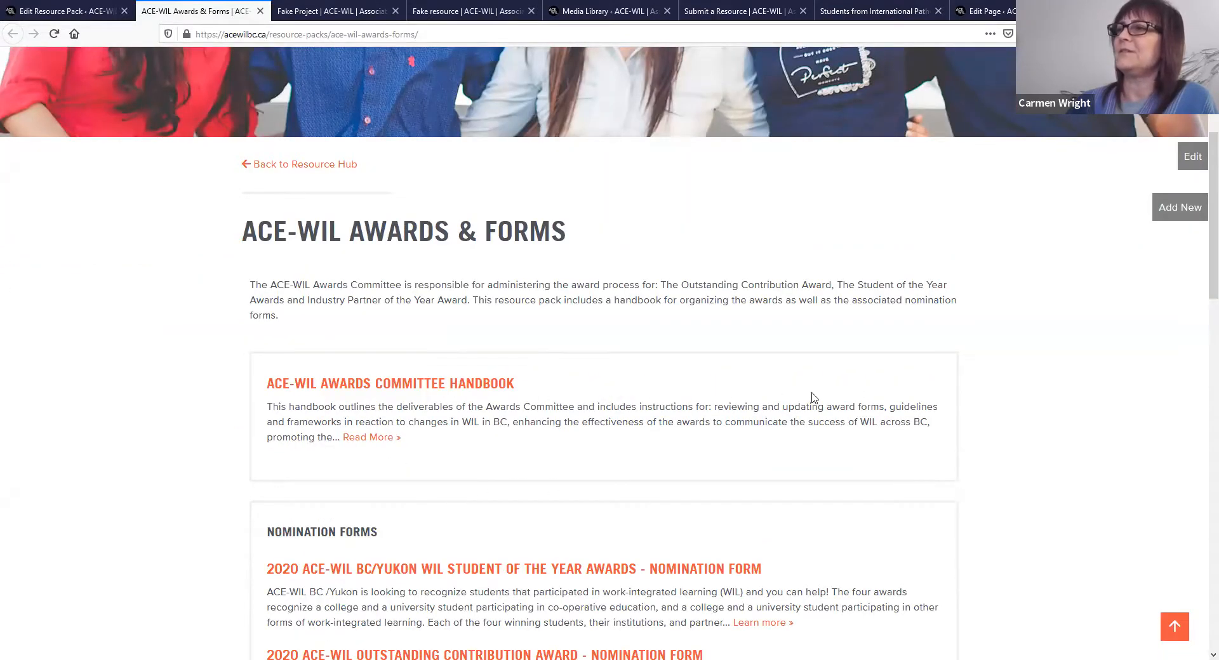
{"action": "scroll", "coordinate": [598, 419], "scroll_direction": "down", "scroll_amount": 1}
{"action": "scroll", "coordinate": [598, 419], "scroll_direction": "down", "scroll_amount": 3}
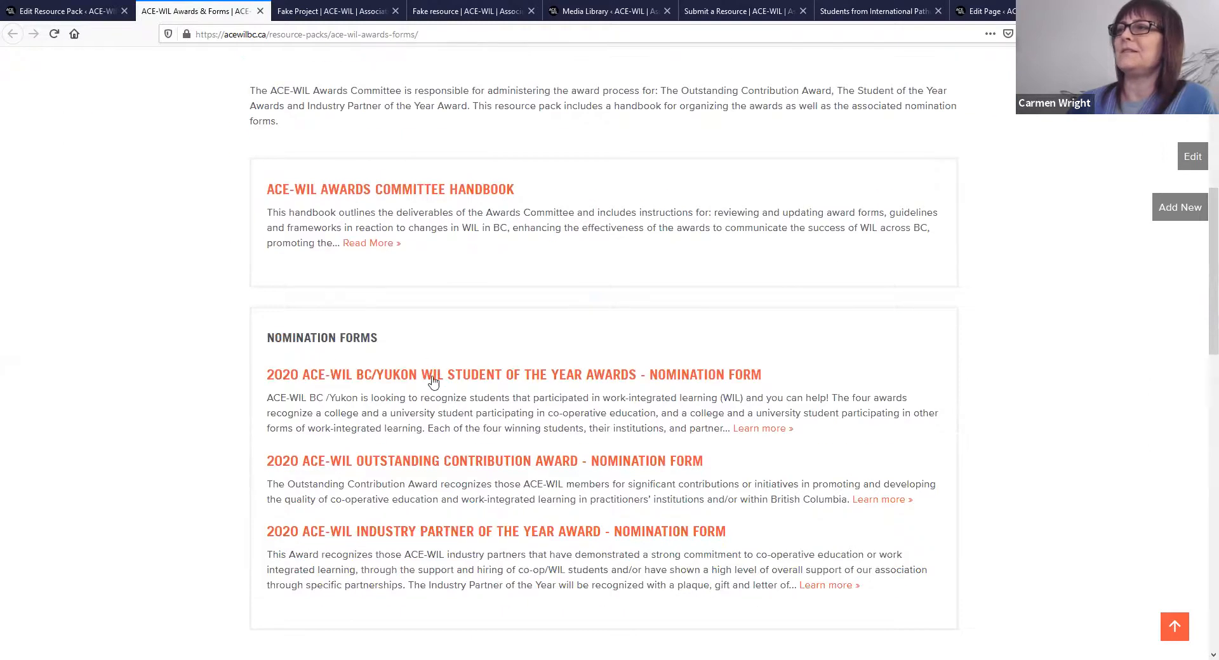
Step: Compare the resource blocks in the editor with how they appear on the published Awards & Forms page
{"action": "left_click", "coordinate": [52, 12]}
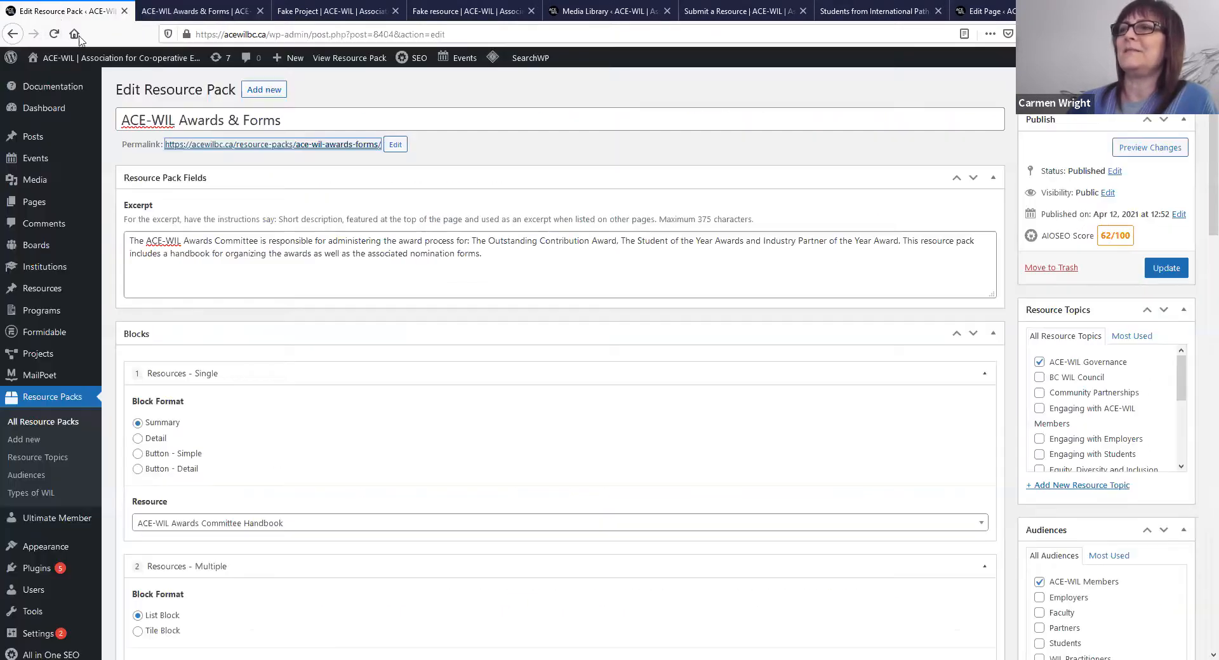
{"action": "scroll", "coordinate": [352, 485], "scroll_direction": "down", "scroll_amount": 2}
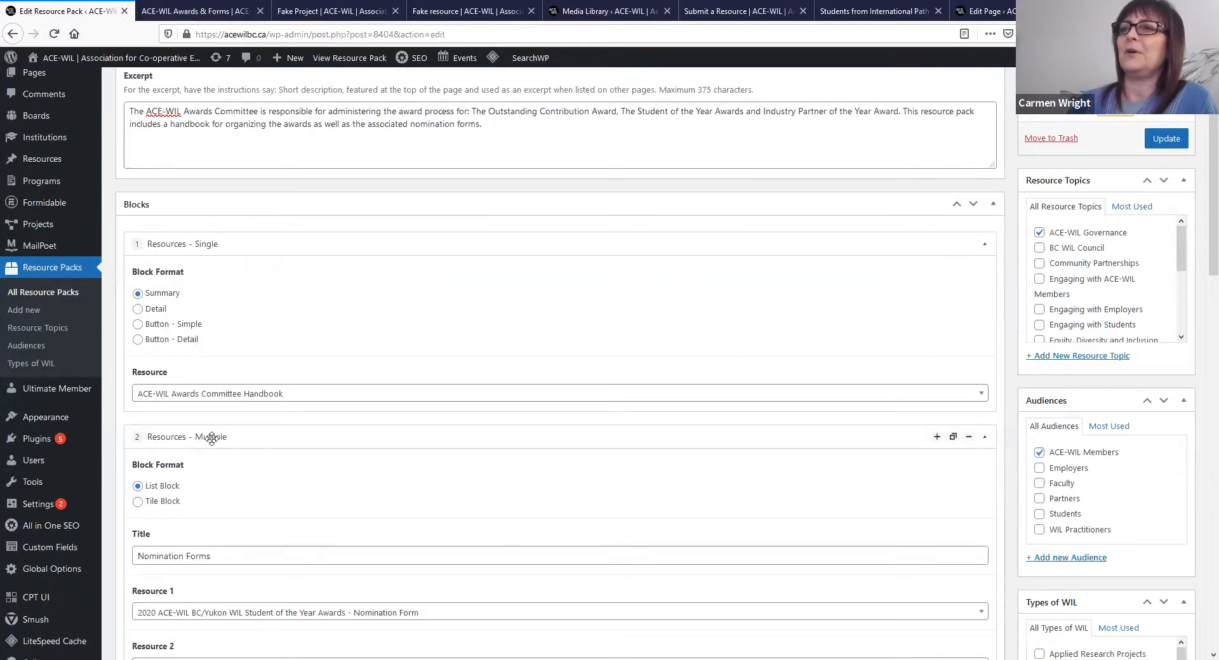
{"action": "left_click", "coordinate": [198, 11]}
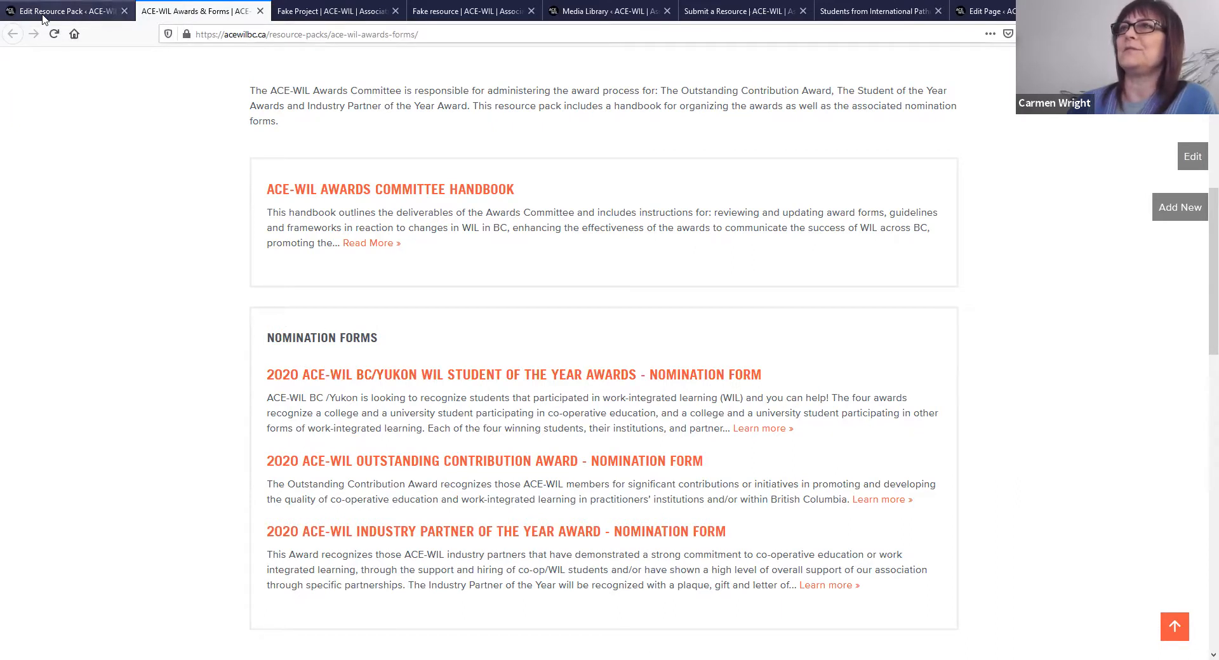
{"action": "left_click", "coordinate": [63, 11]}
Step: In the Resources - Multiple block, pick 2020 ACE-WIL BC/Yukon WIL Student of the Year Awards - Nomination Form as Resource 1 and set the format to Tile Block
{"action": "scroll", "coordinate": [303, 492], "scroll_direction": "down", "scroll_amount": 2}
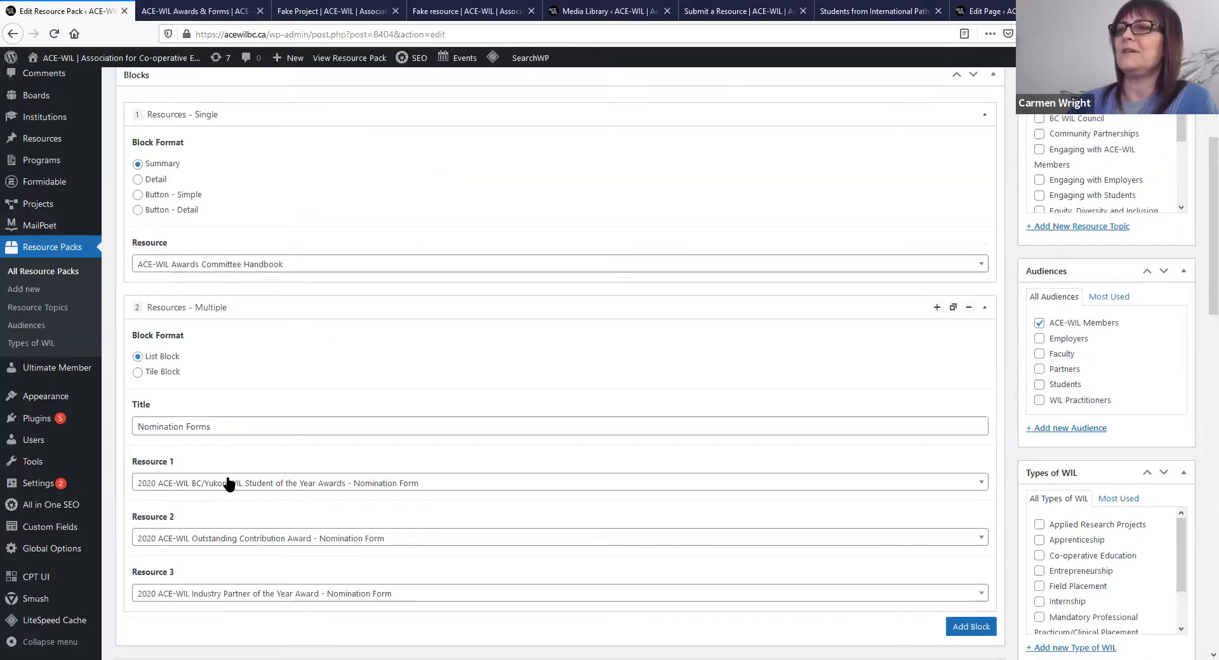
{"action": "left_click", "coordinate": [981, 483]}
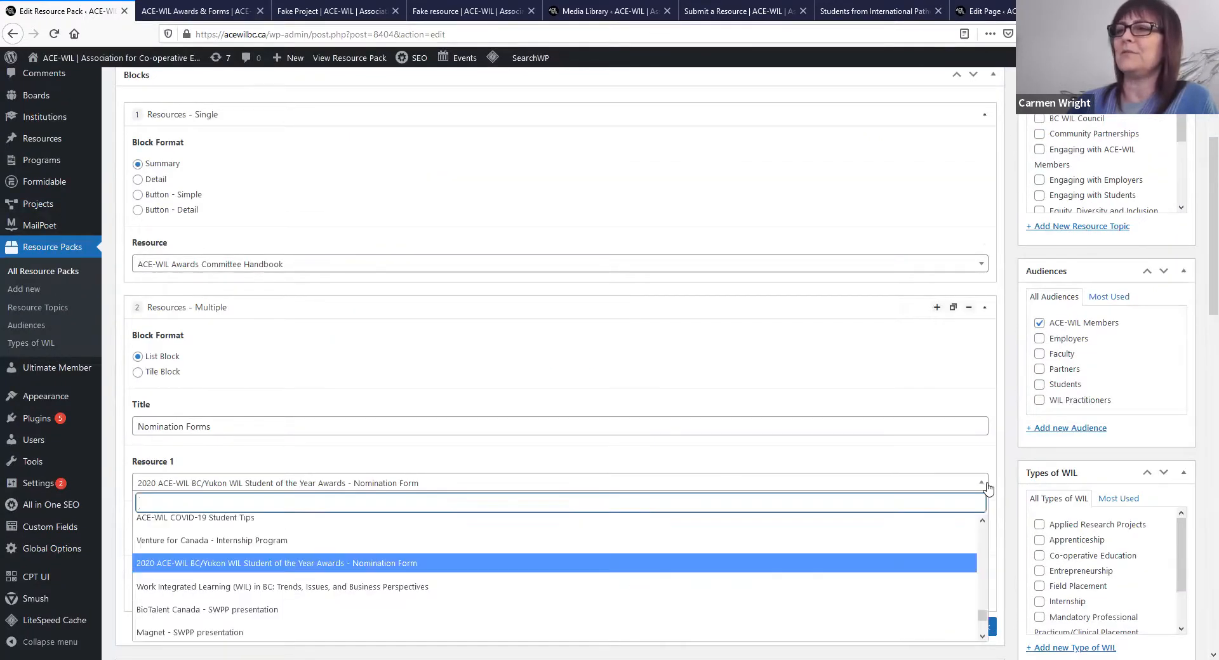
{"action": "left_click", "coordinate": [410, 563]}
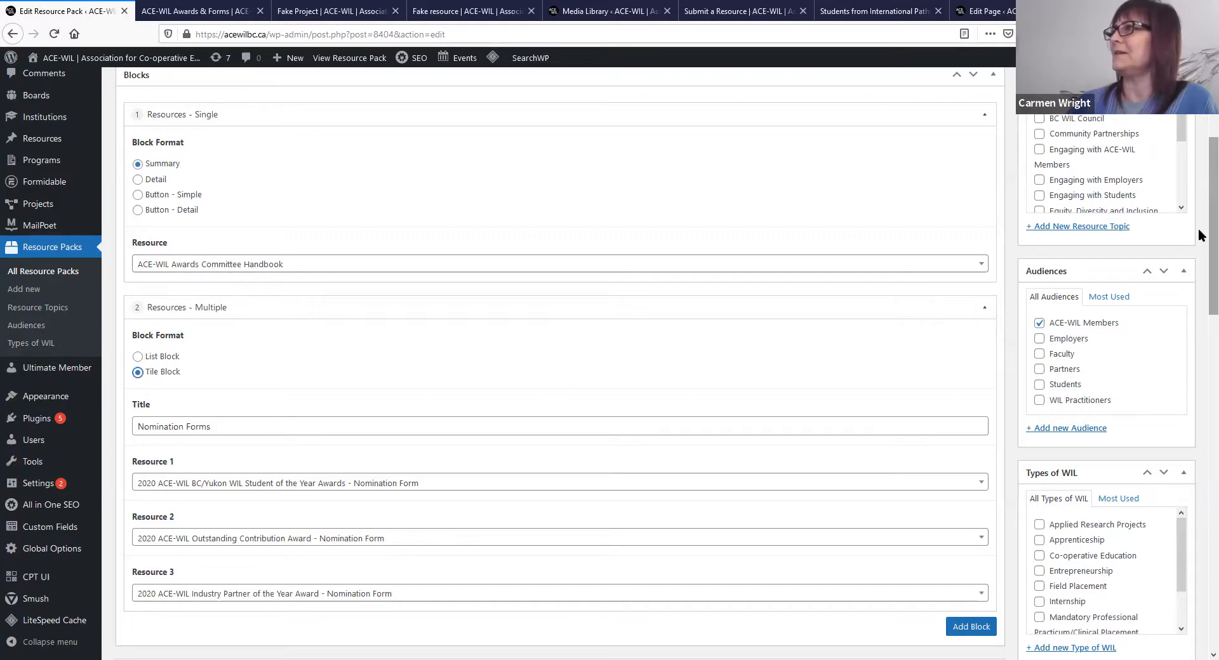
Step: Update the resource pack to publish the Resources - Multiple block with its tile format
{"action": "left_click_drag", "start_coordinate": [1211, 224], "coordinate": [1212, 272]}
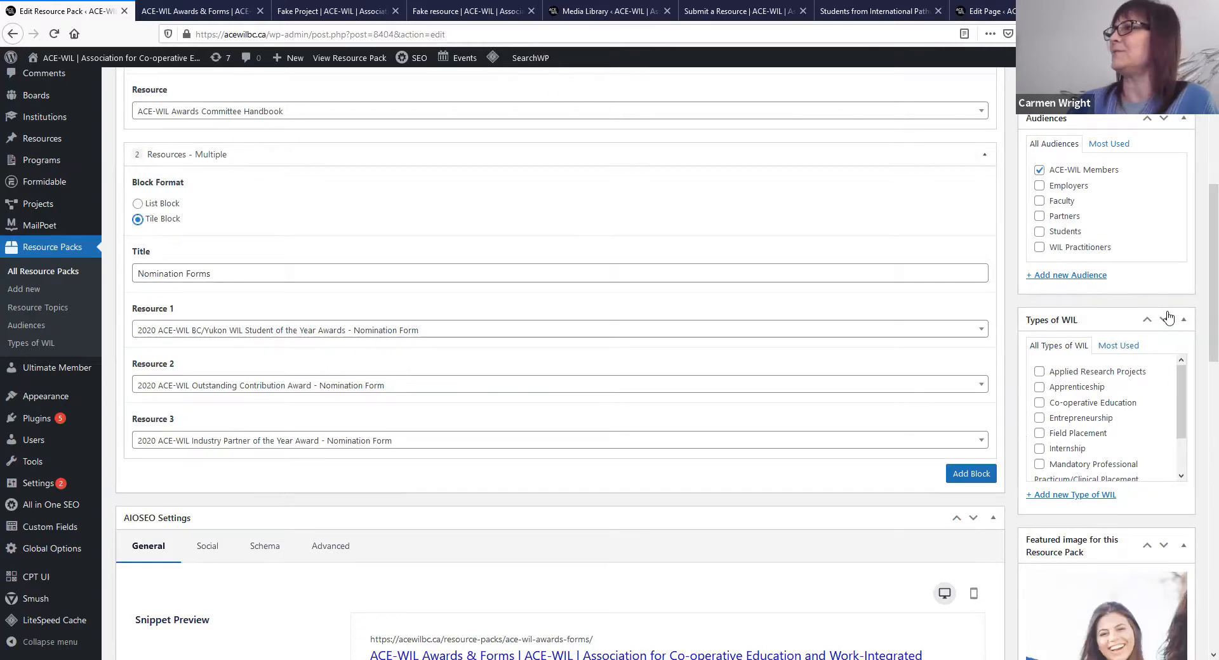
{"action": "scroll", "coordinate": [1197, 210], "scroll_direction": "up", "scroll_amount": 2}
{"action": "scroll", "coordinate": [1198, 210], "scroll_direction": "up", "scroll_amount": 3}
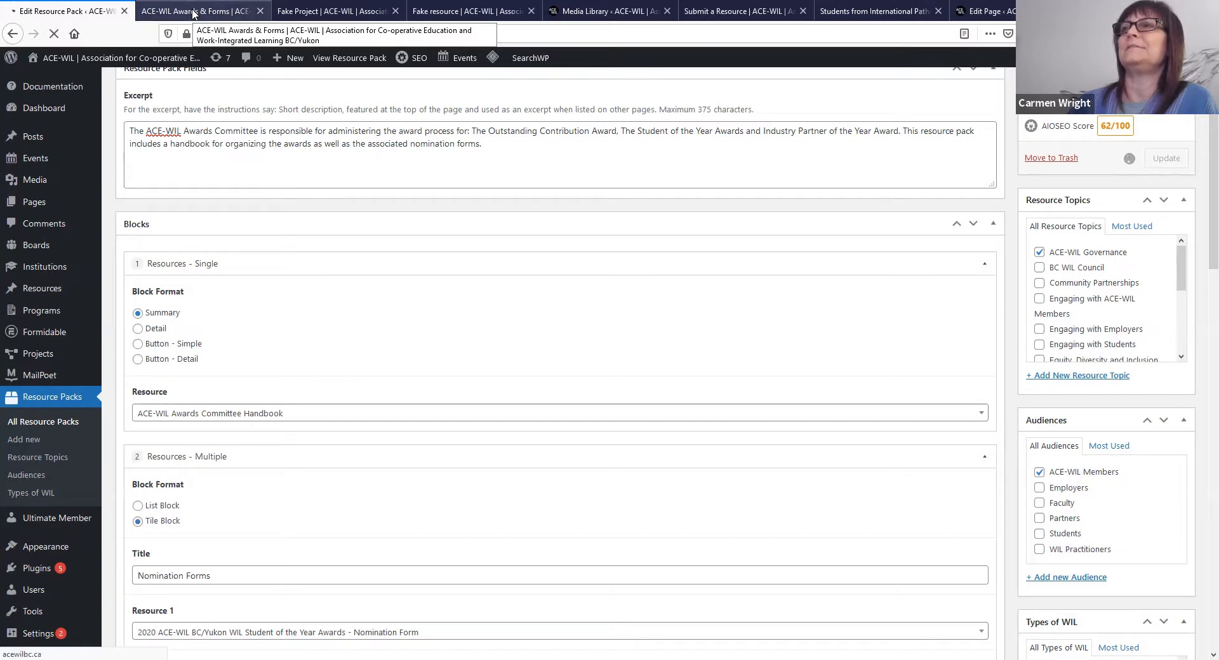
Step: Review the Nomination Forms tiles and the handbook summary on the published ACE-WIL Awards & Forms page
{"action": "left_click", "coordinate": [194, 13]}
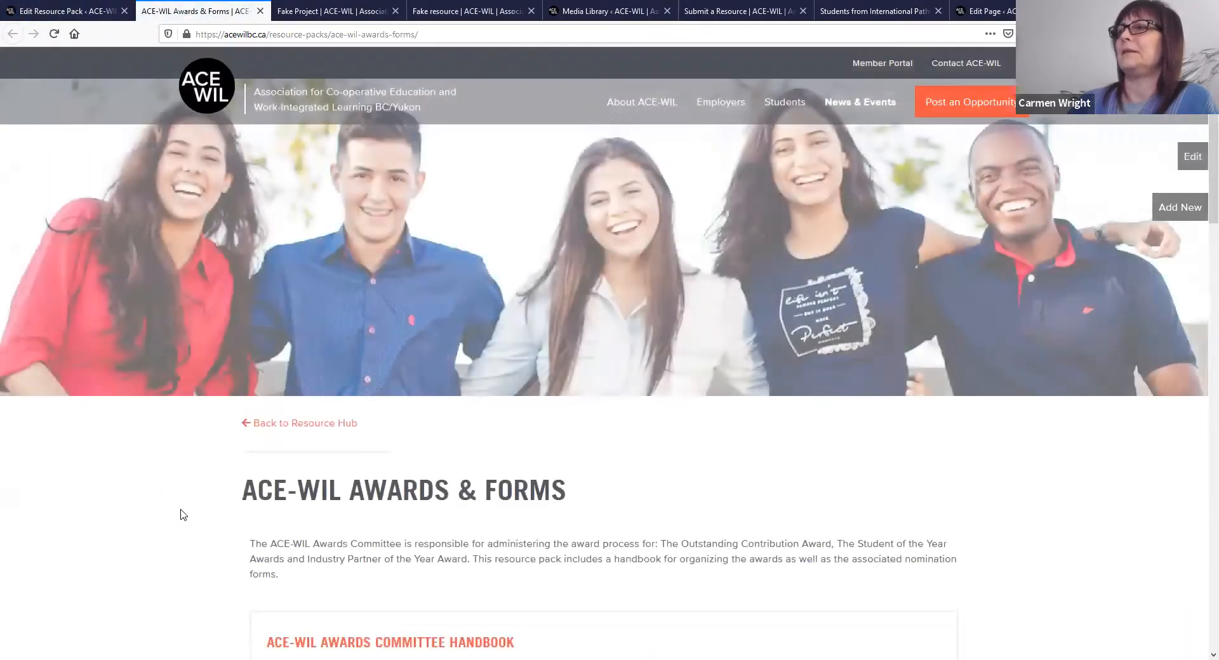
{"action": "scroll", "coordinate": [183, 515], "scroll_direction": "down", "scroll_amount": 4}
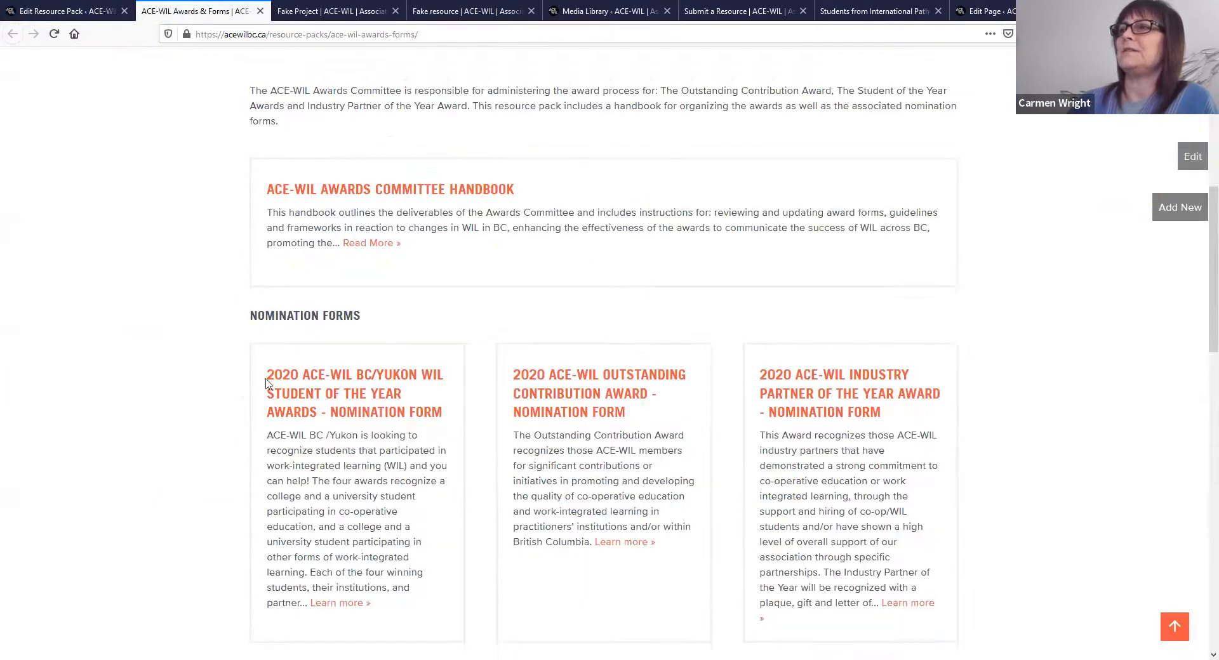
{"action": "scroll", "coordinate": [210, 257], "scroll_direction": "down", "scroll_amount": 2}
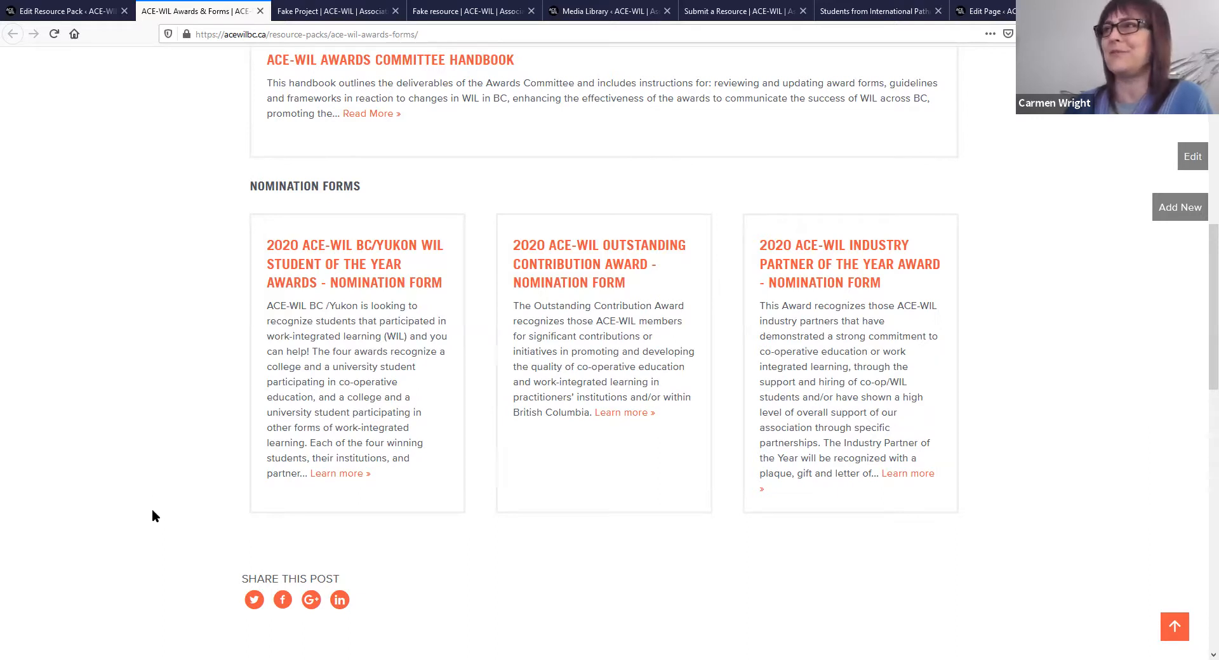
{"action": "scroll", "coordinate": [162, 531], "scroll_direction": "up", "scroll_amount": 4}
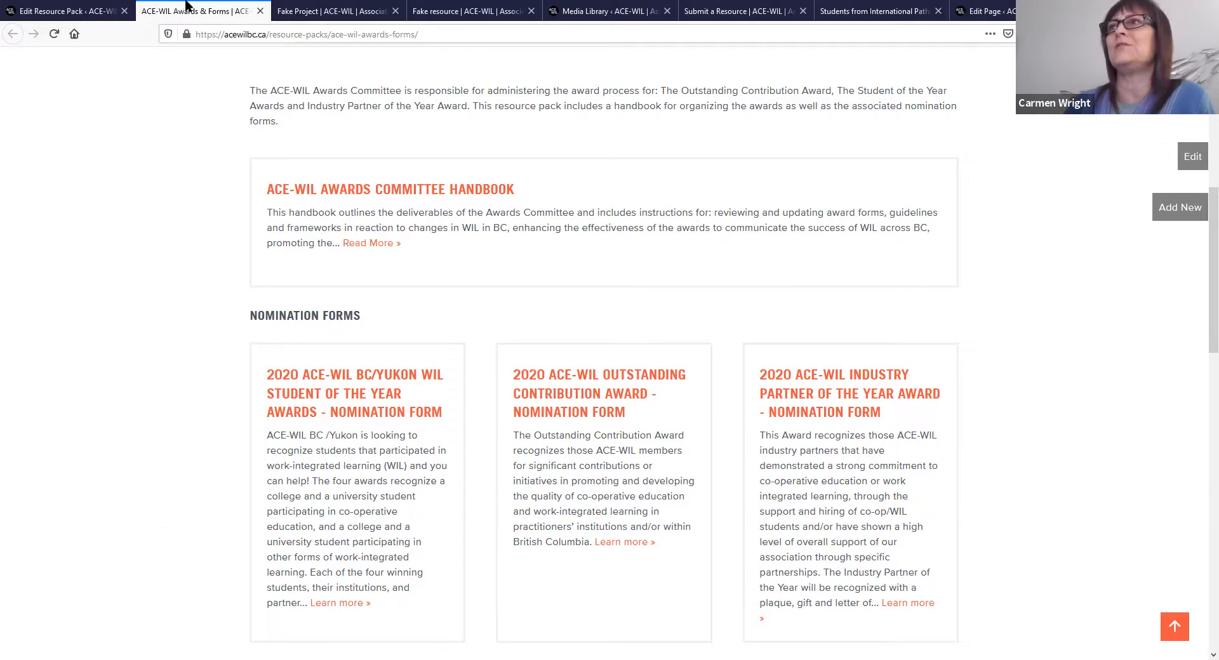
Step: Set the Resources - Multiple block format to List Block and update the resource pack
{"action": "left_click", "coordinate": [27, 15]}
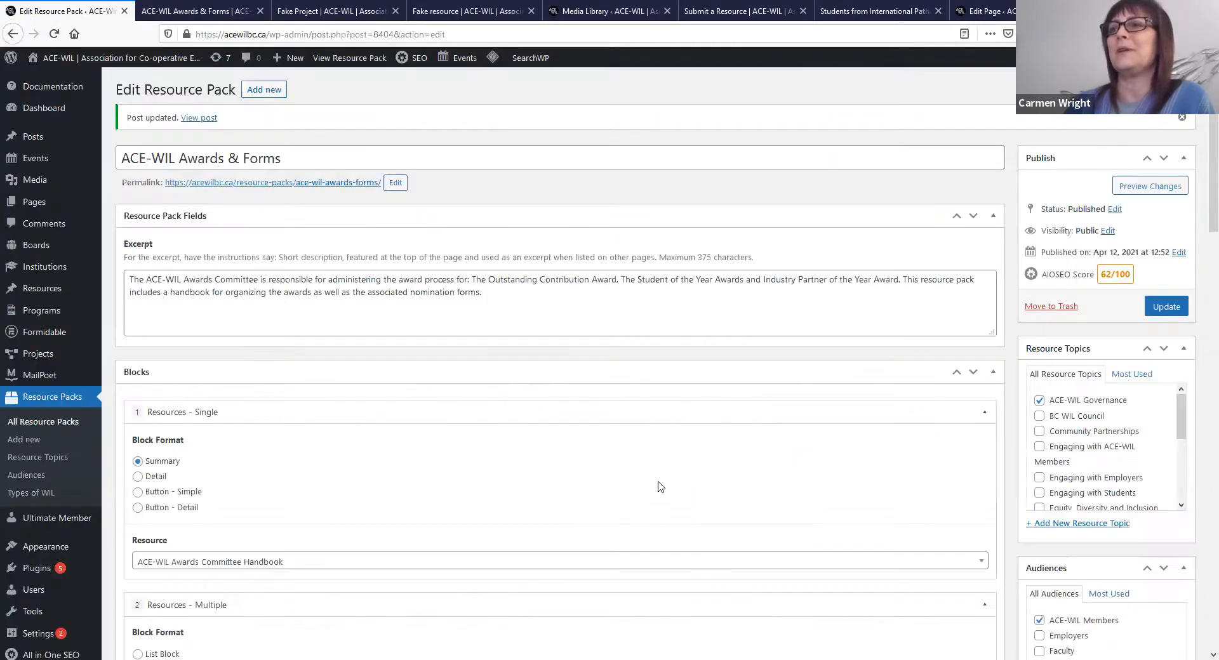
{"action": "scroll", "coordinate": [413, 525], "scroll_direction": "down", "scroll_amount": 3}
{"action": "scroll", "coordinate": [210, 452], "scroll_direction": "down", "scroll_amount": 1}
{"action": "left_click", "coordinate": [137, 396]}
{"action": "scroll", "coordinate": [1200, 201], "scroll_direction": "up", "scroll_amount": 5}
{"action": "left_click", "coordinate": [1166, 307]}
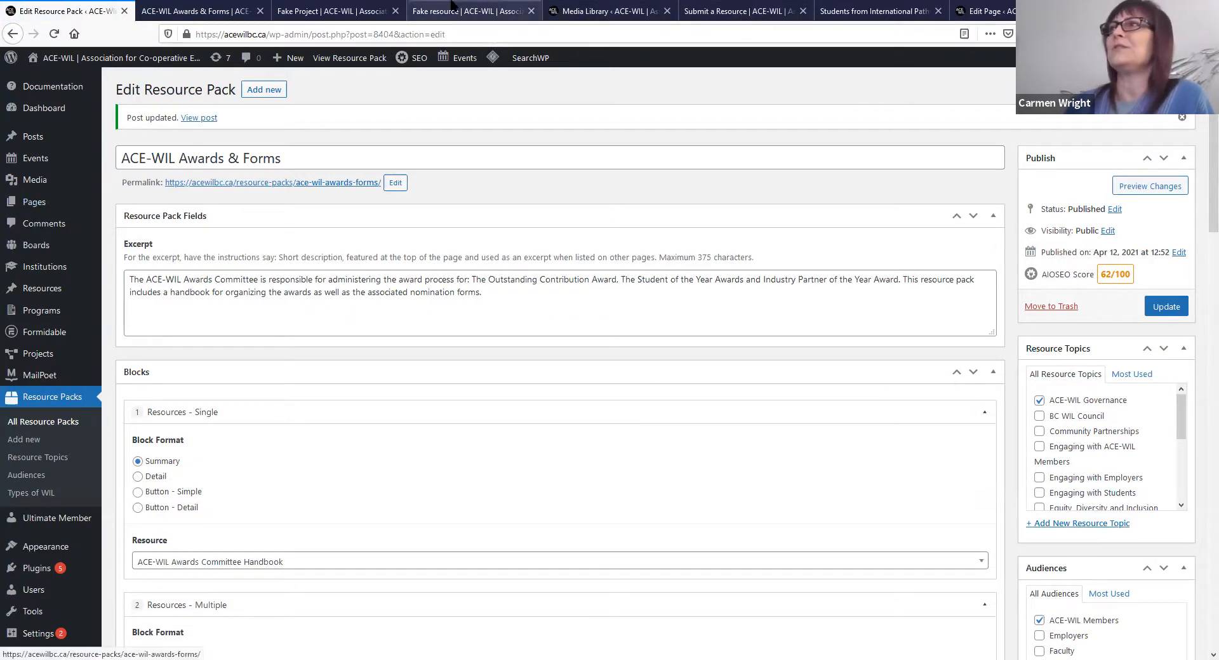
Step: Go from the published Students from International Pathways page to the Resource Hub and review its featured resource packs, projects and resource topics
{"action": "left_click", "coordinate": [912, 16]}
{"action": "left_click", "coordinate": [295, 430]}
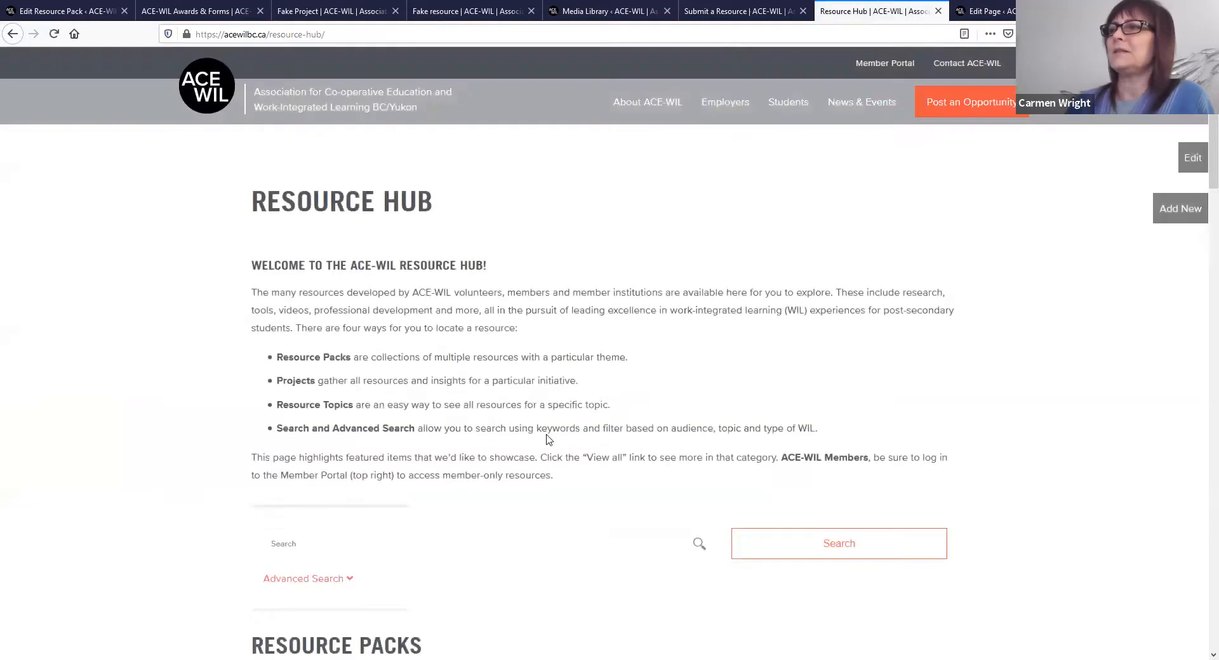
{"action": "scroll", "coordinate": [556, 454], "scroll_direction": "down", "scroll_amount": 9}
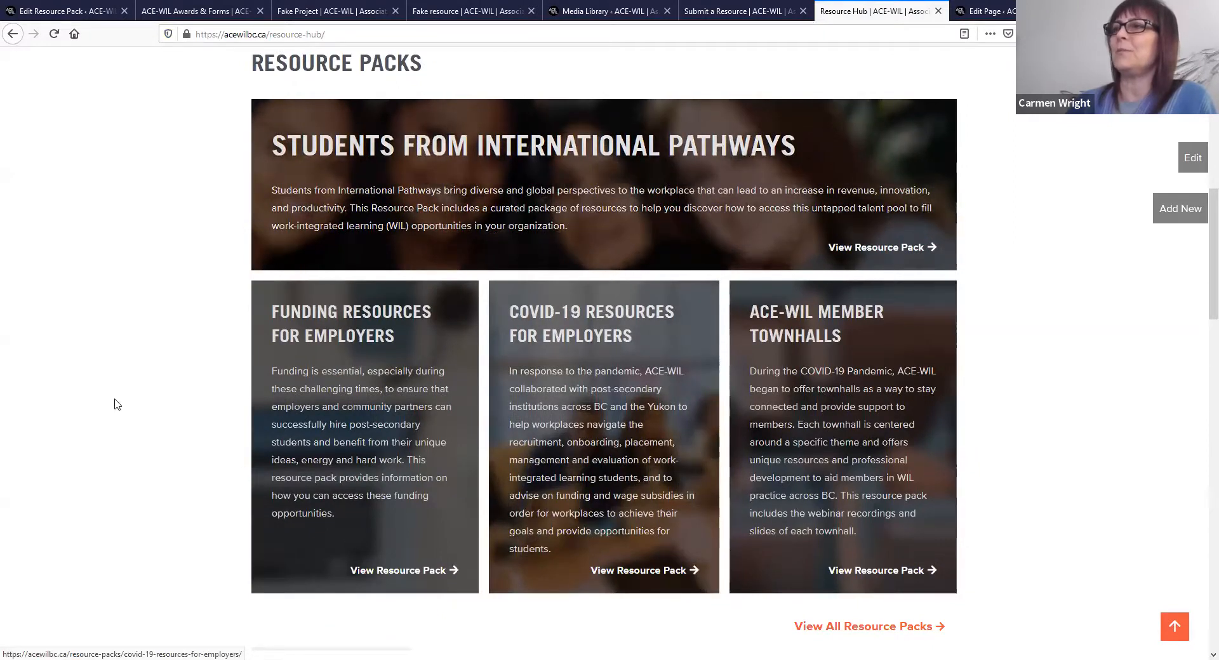
{"action": "scroll", "coordinate": [116, 404], "scroll_direction": "down", "scroll_amount": 9}
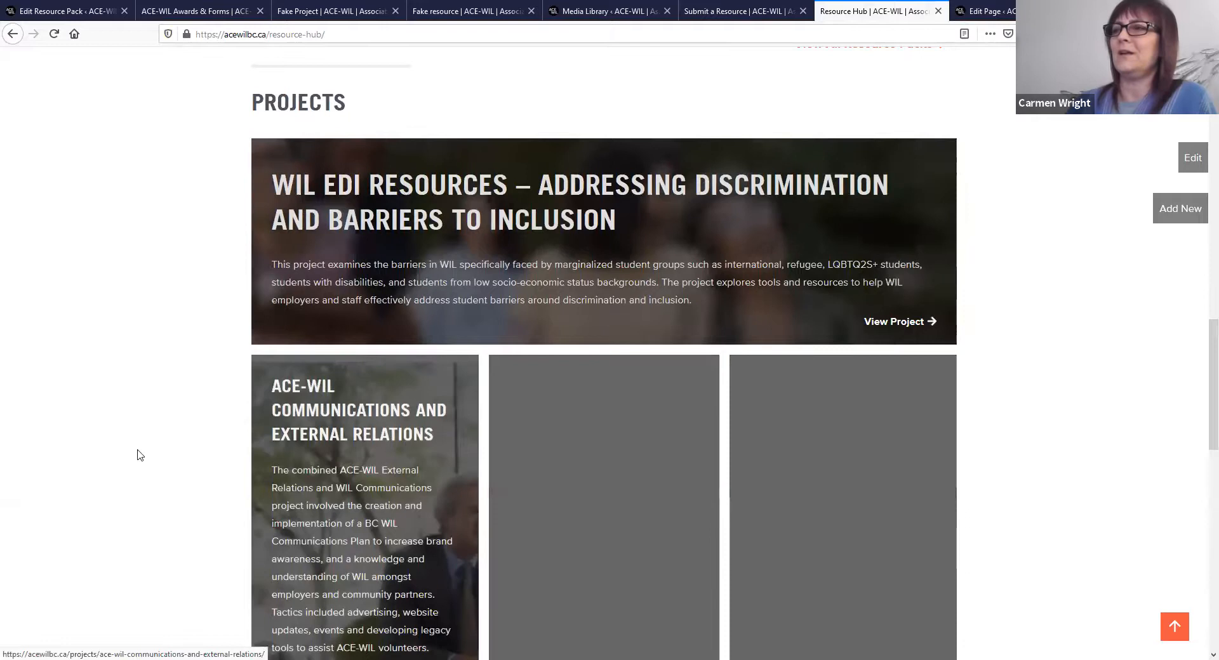
{"action": "scroll", "coordinate": [139, 455], "scroll_direction": "down", "scroll_amount": 8}
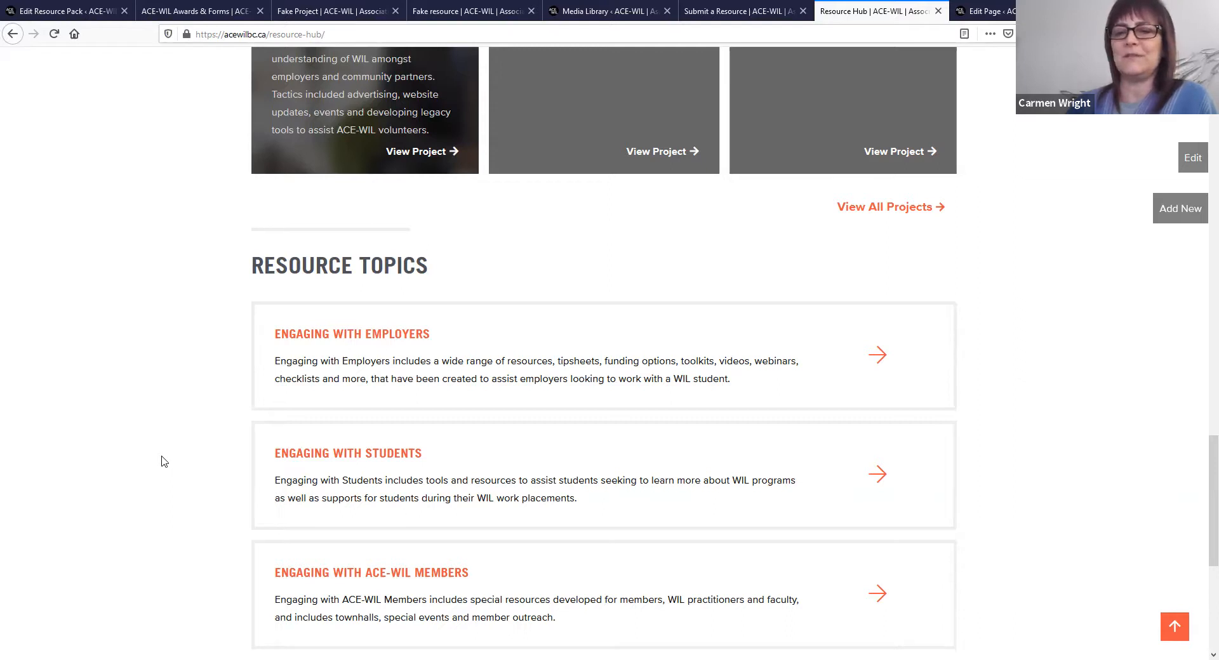
{"action": "scroll", "coordinate": [162, 462], "scroll_direction": "up", "scroll_amount": 15}
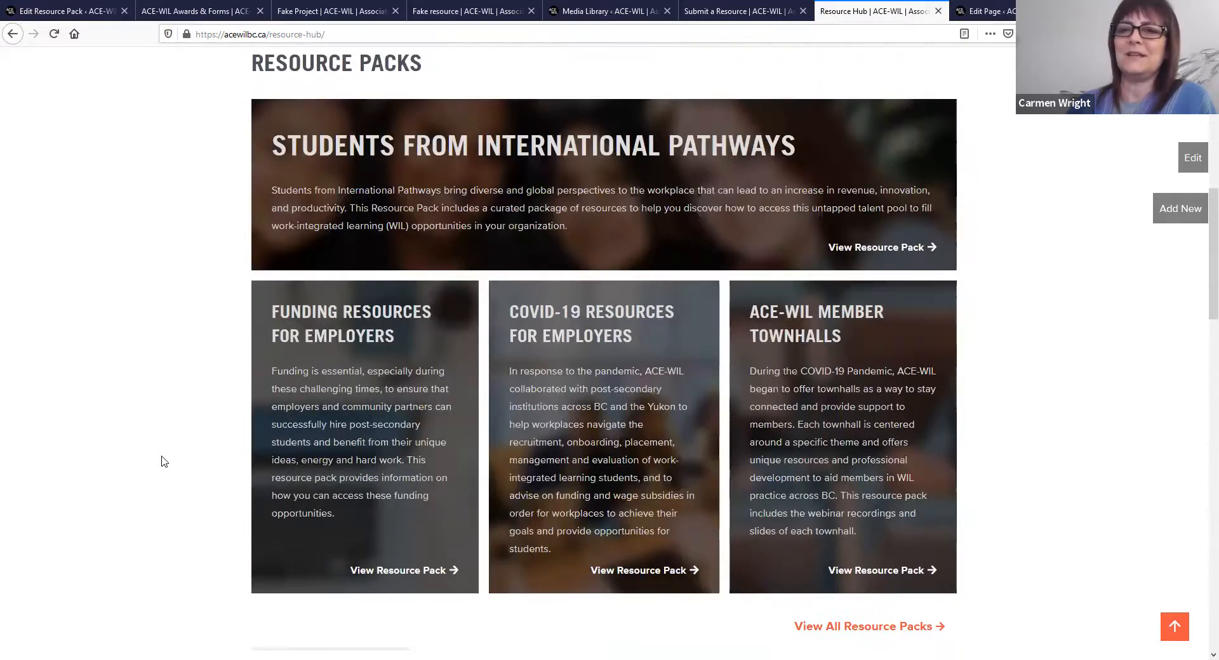
{"action": "scroll", "coordinate": [162, 462], "scroll_direction": "up", "scroll_amount": 2}
{"action": "scroll", "coordinate": [162, 461], "scroll_direction": "down", "scroll_amount": 2}
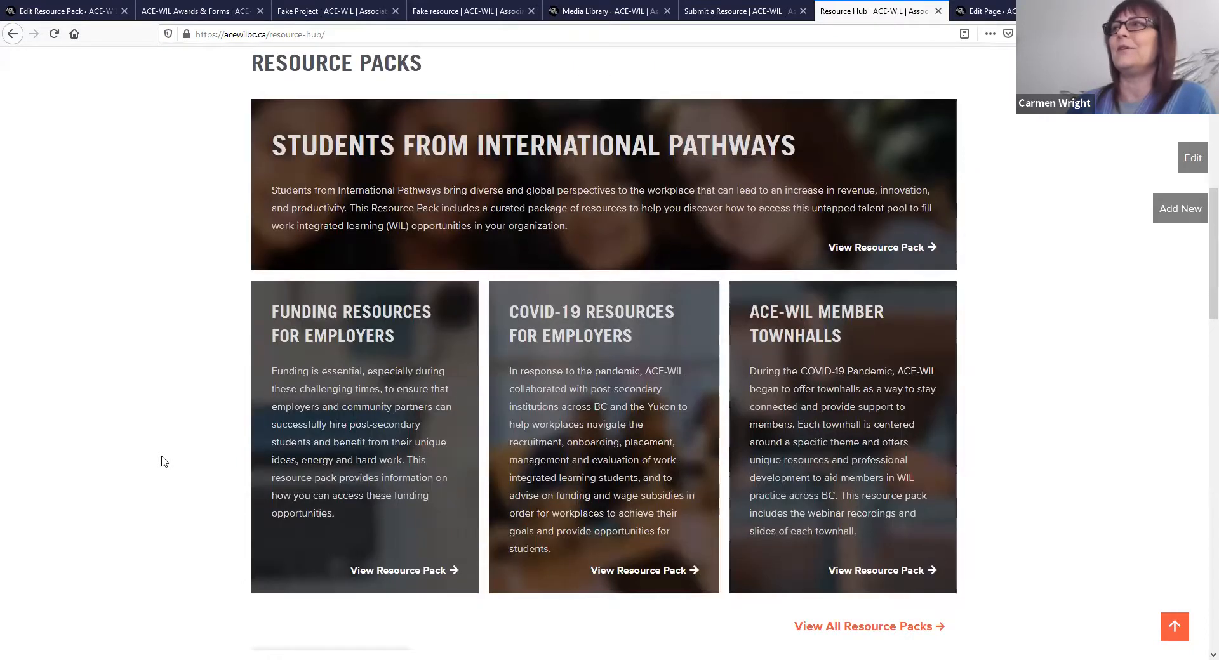
{"action": "scroll", "coordinate": [140, 471], "scroll_direction": "up", "scroll_amount": 7}
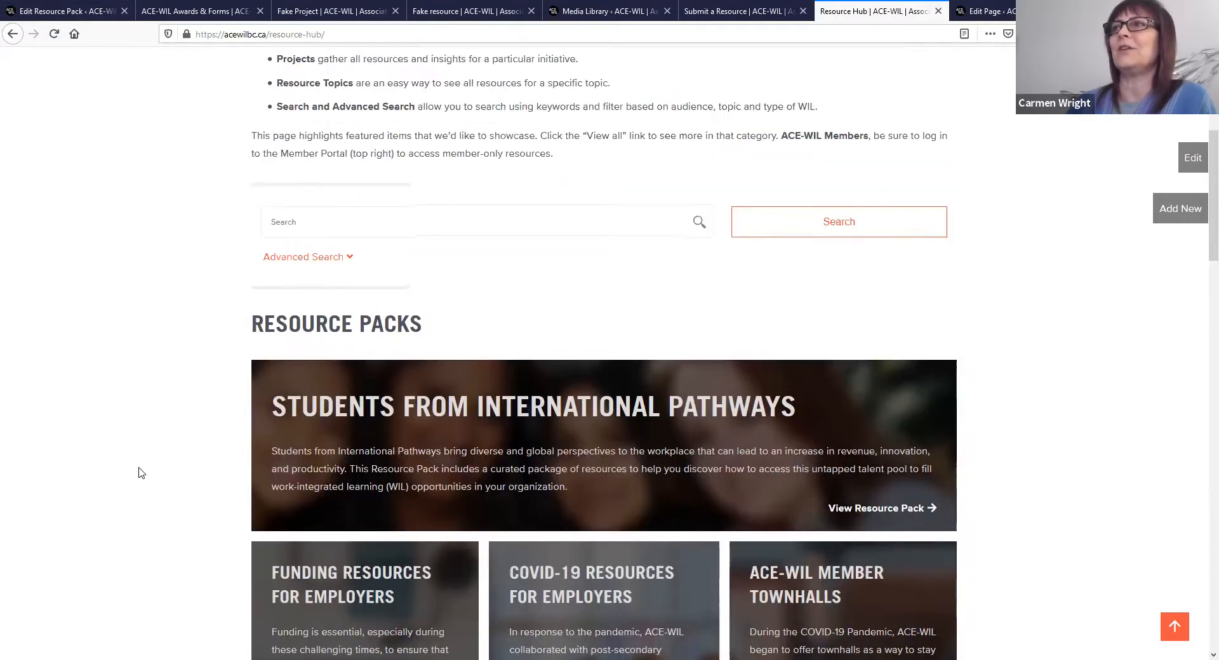
{"action": "scroll", "coordinate": [140, 473], "scroll_direction": "up", "scroll_amount": 2}
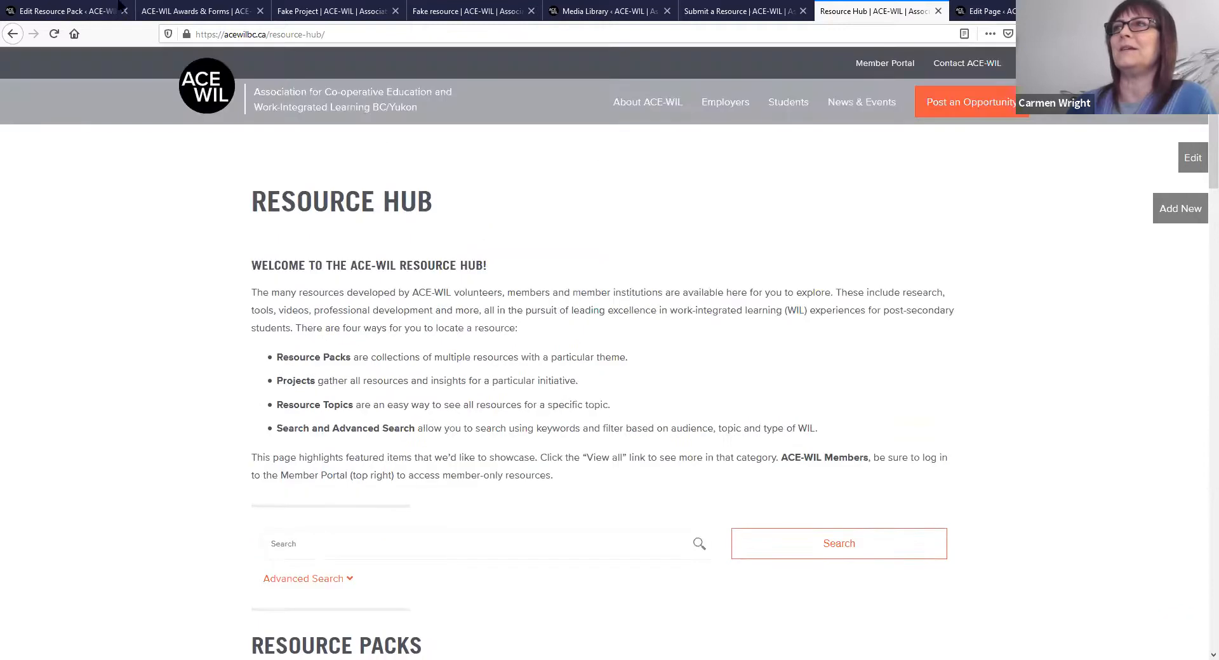
Step: Search the site's pages for "Resource" and open the Resource Hub page for editing
{"action": "left_click", "coordinate": [59, 13]}
{"action": "mouse_move", "coordinate": [35, 208]}
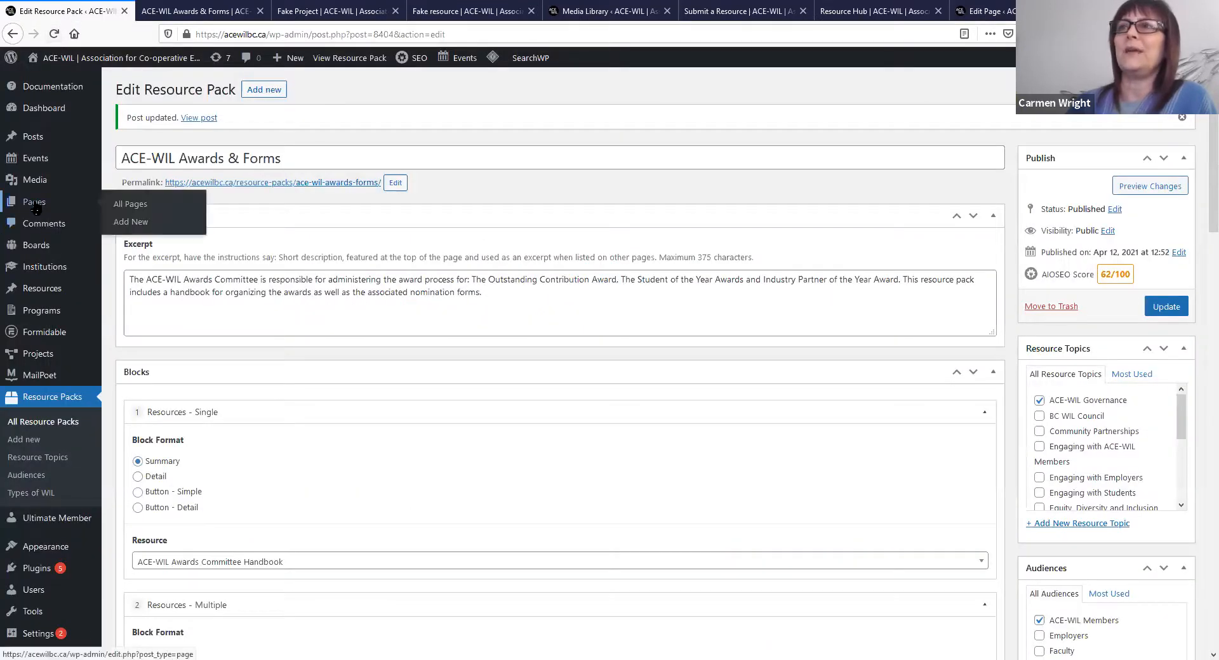
{"action": "left_click", "coordinate": [145, 204]}
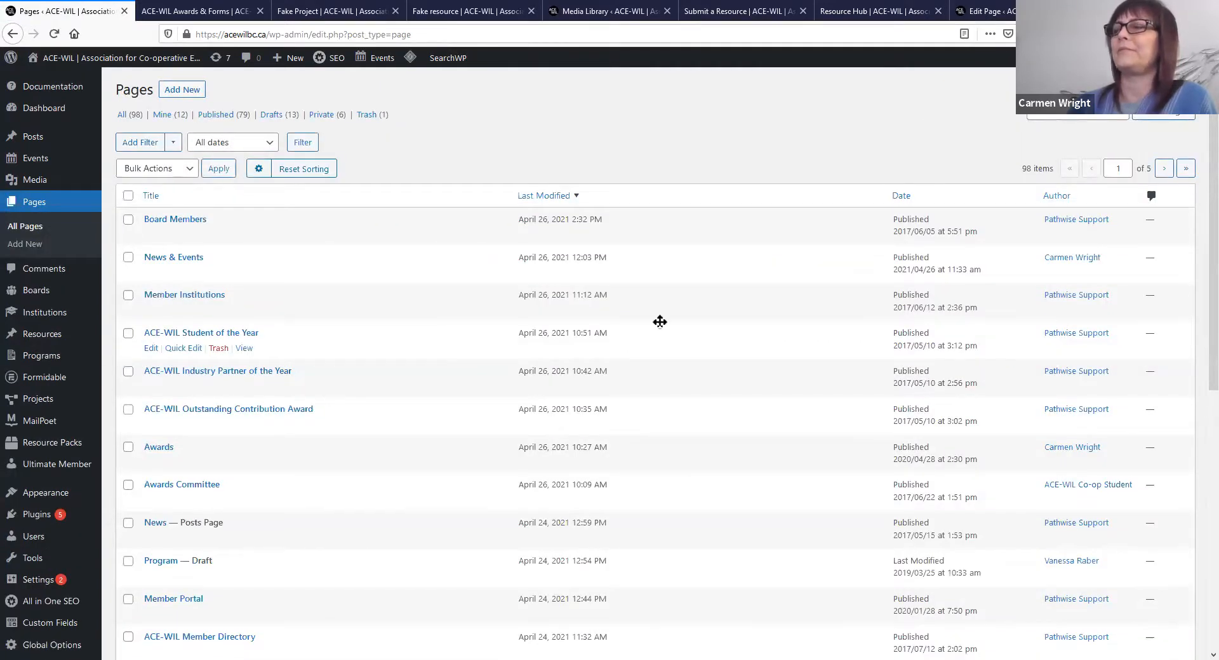
{"action": "left_click", "coordinate": [1038, 118]}
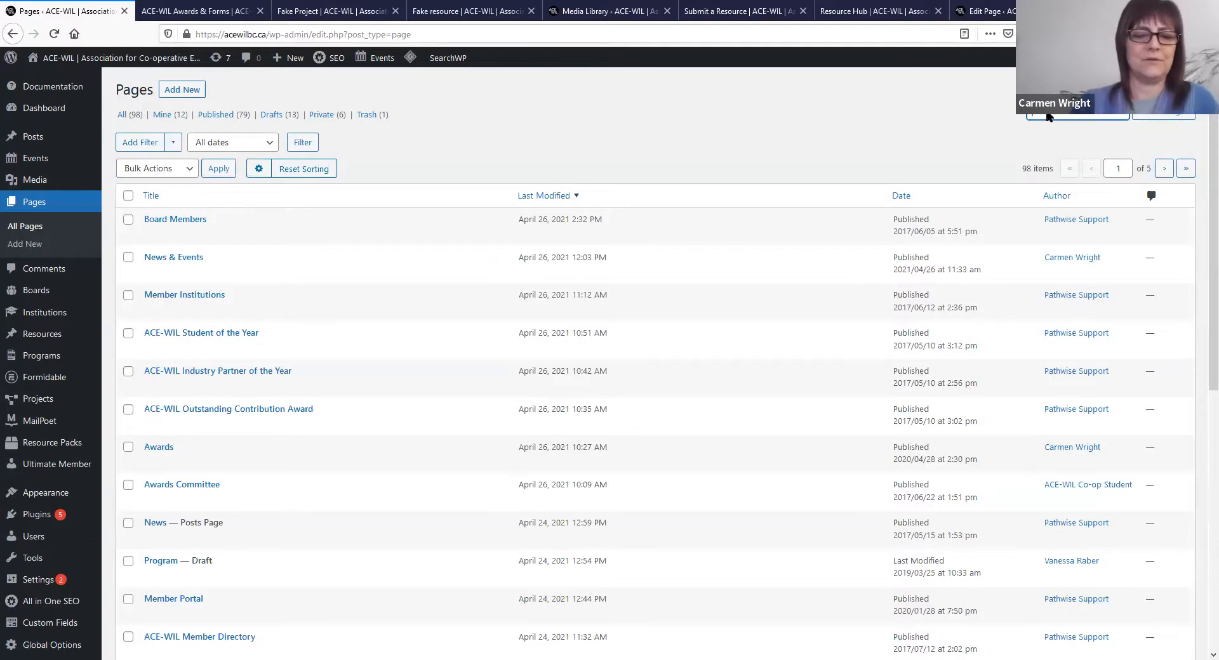
{"action": "key", "text": "Return"}
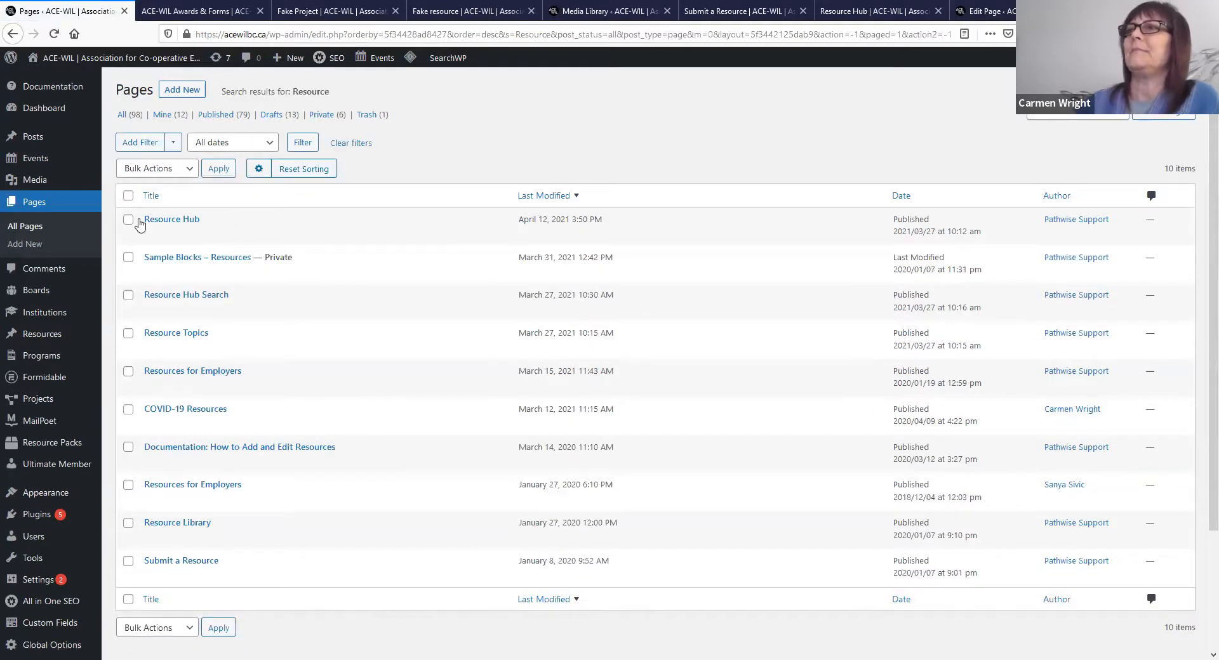
{"action": "left_click", "coordinate": [151, 235]}
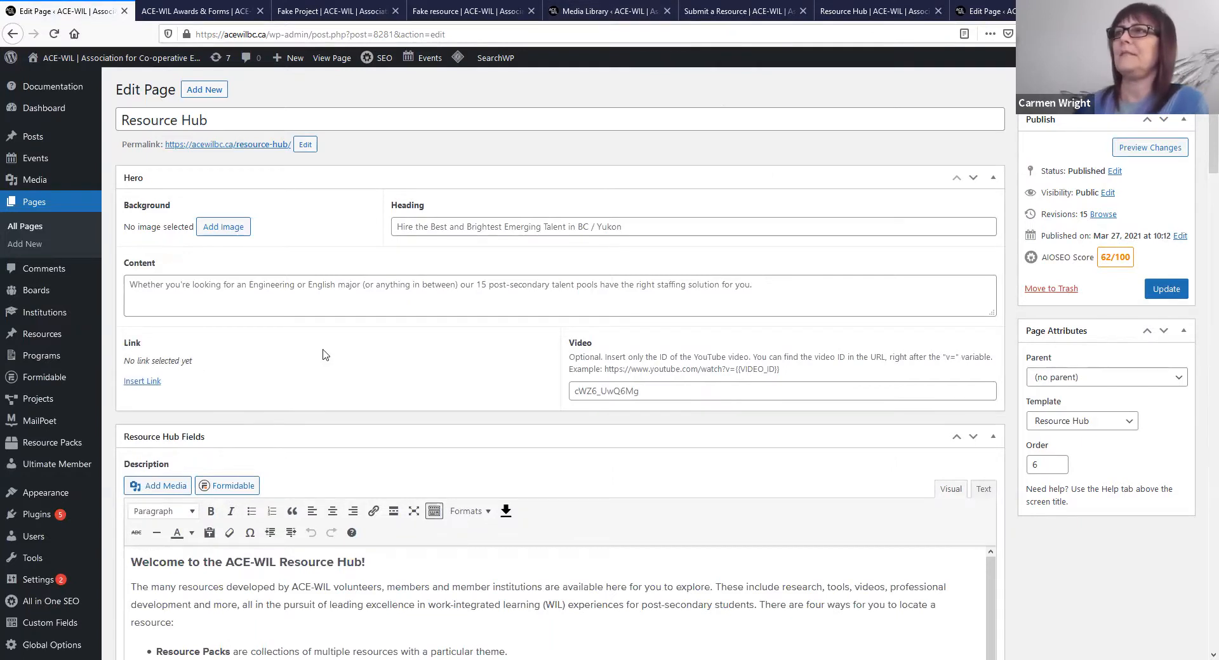
Step: Review the introduction, search area and featured resource packs on the published Resource Hub page
{"action": "left_click", "coordinate": [892, 12]}
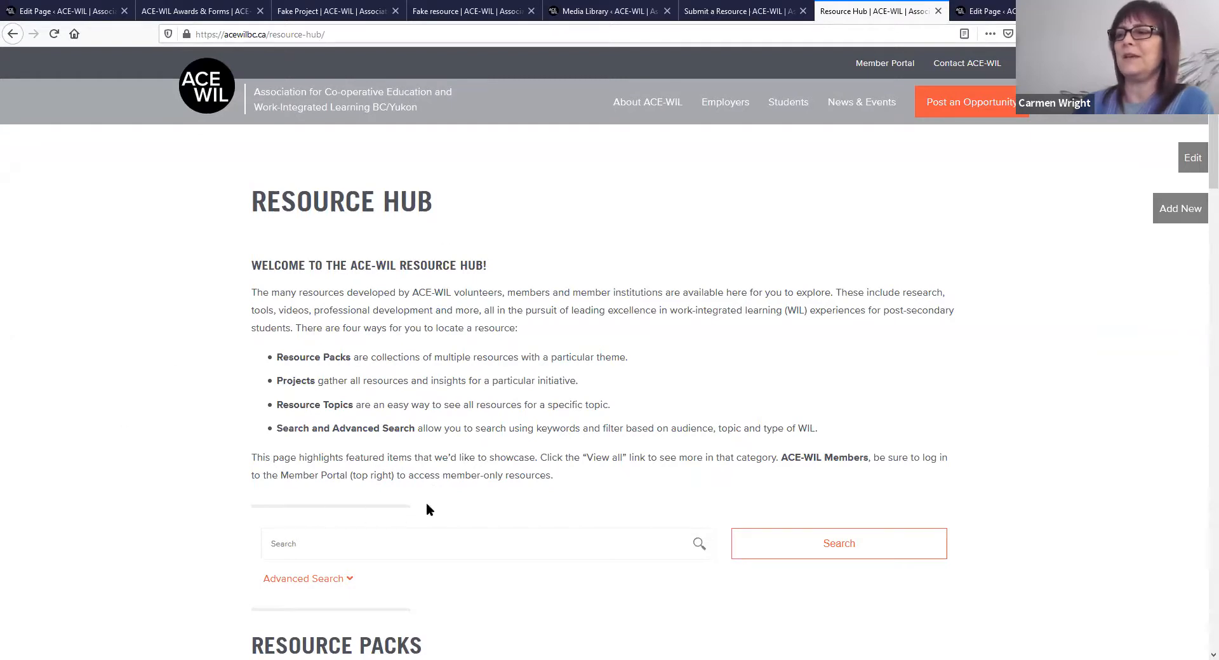
{"action": "scroll", "coordinate": [466, 448], "scroll_direction": "down", "scroll_amount": 3}
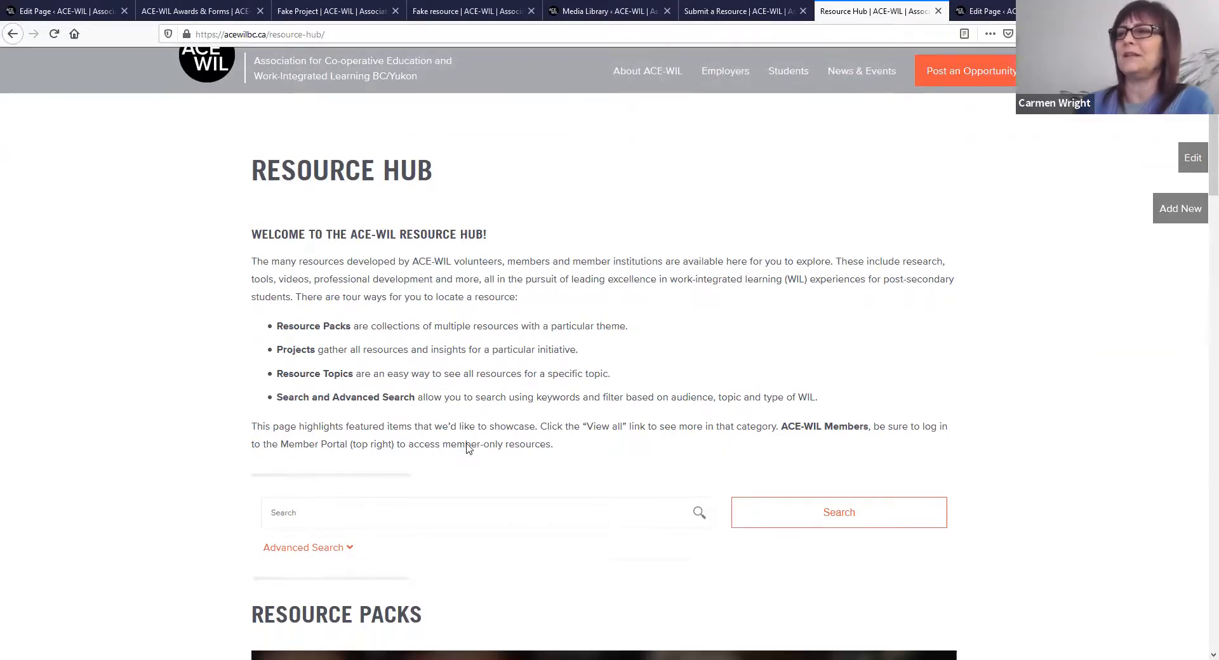
{"action": "scroll", "coordinate": [466, 448], "scroll_direction": "up", "scroll_amount": 3}
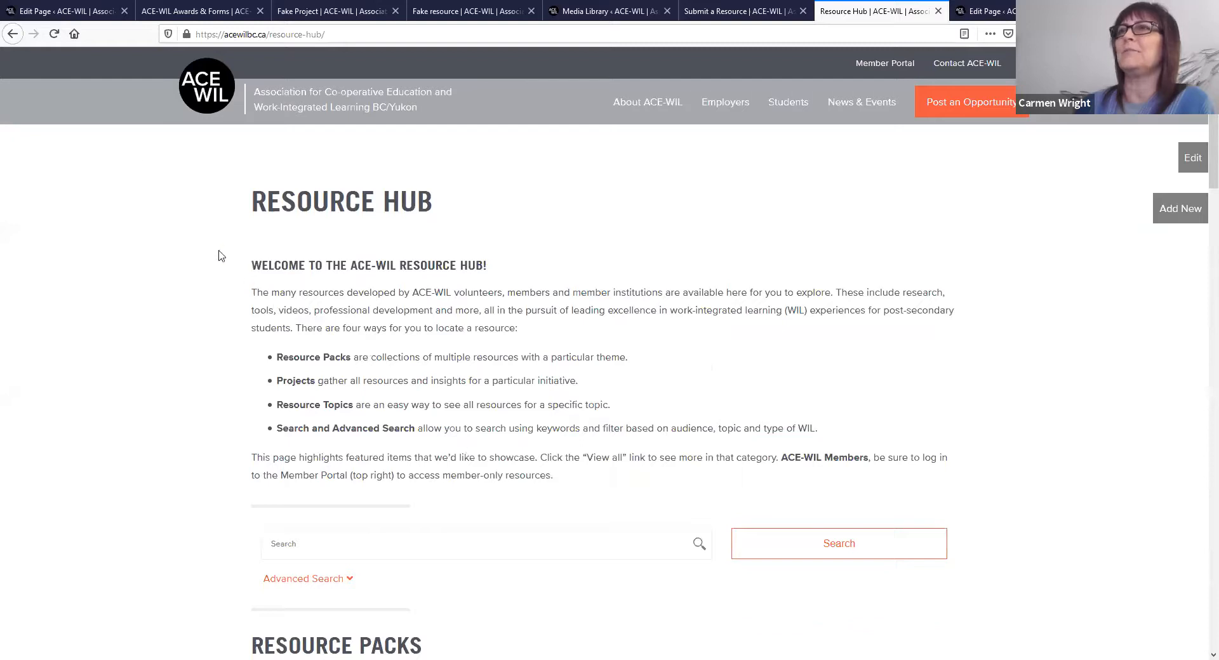
{"action": "scroll", "coordinate": [547, 468], "scroll_direction": "down", "scroll_amount": 7}
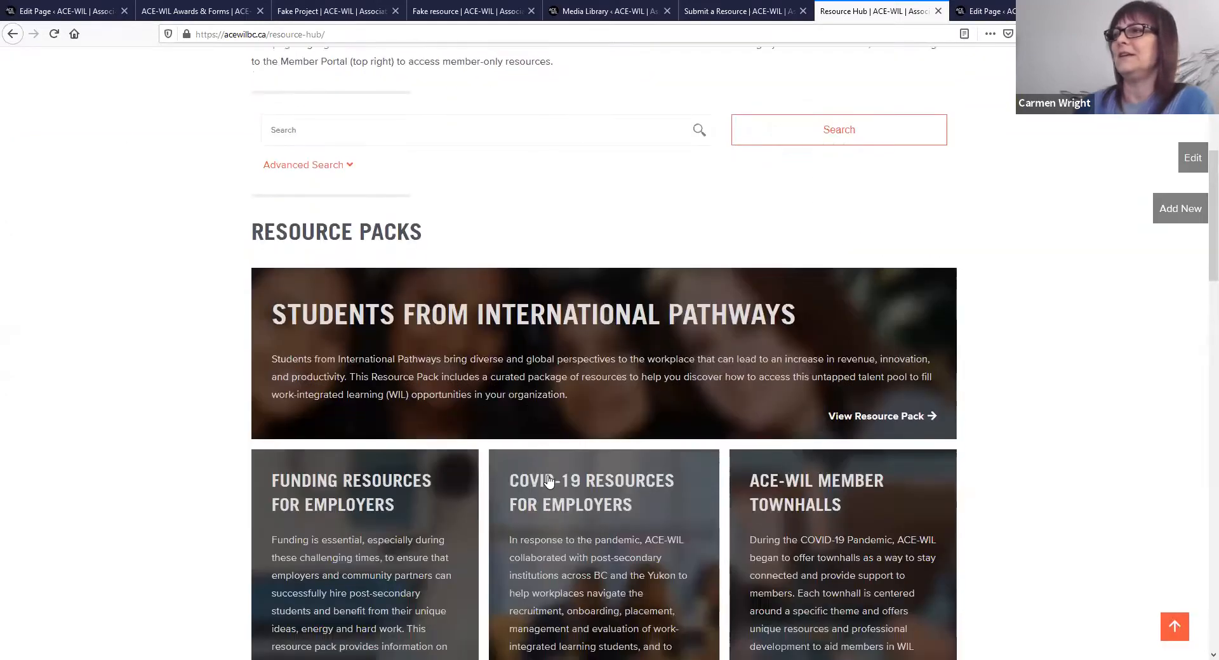
{"action": "scroll", "coordinate": [523, 428], "scroll_direction": "down", "scroll_amount": 3}
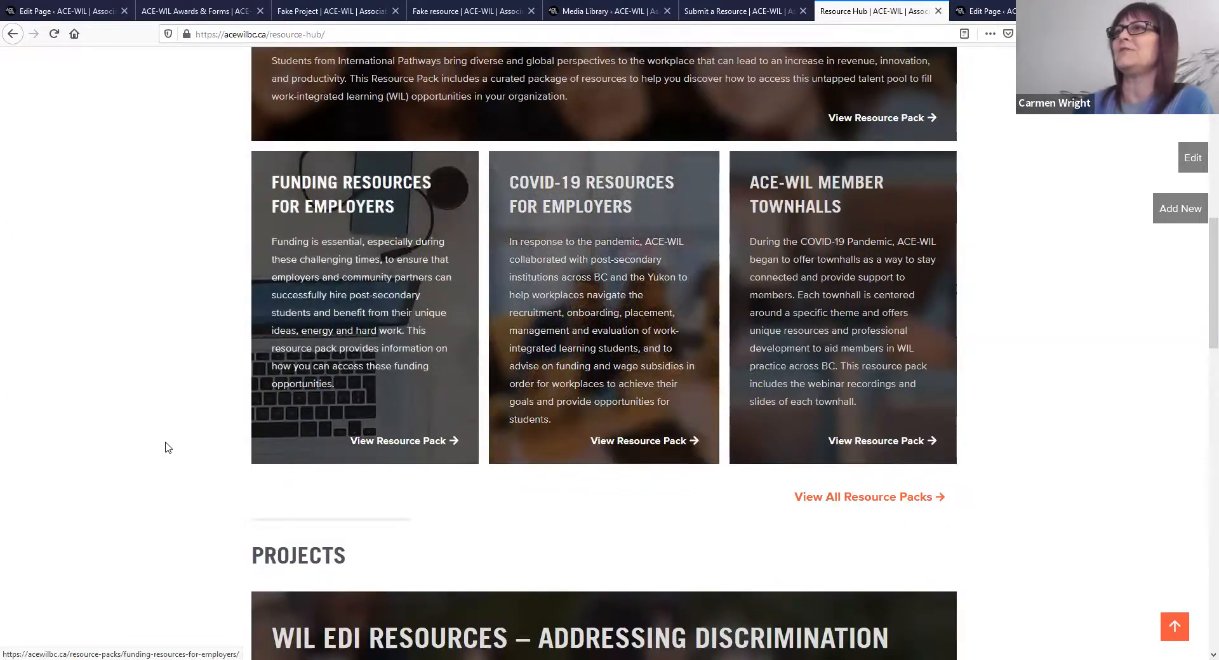
{"action": "scroll", "coordinate": [164, 444], "scroll_direction": "up", "scroll_amount": 2}
{"action": "scroll", "coordinate": [167, 448], "scroll_direction": "up", "scroll_amount": 6}
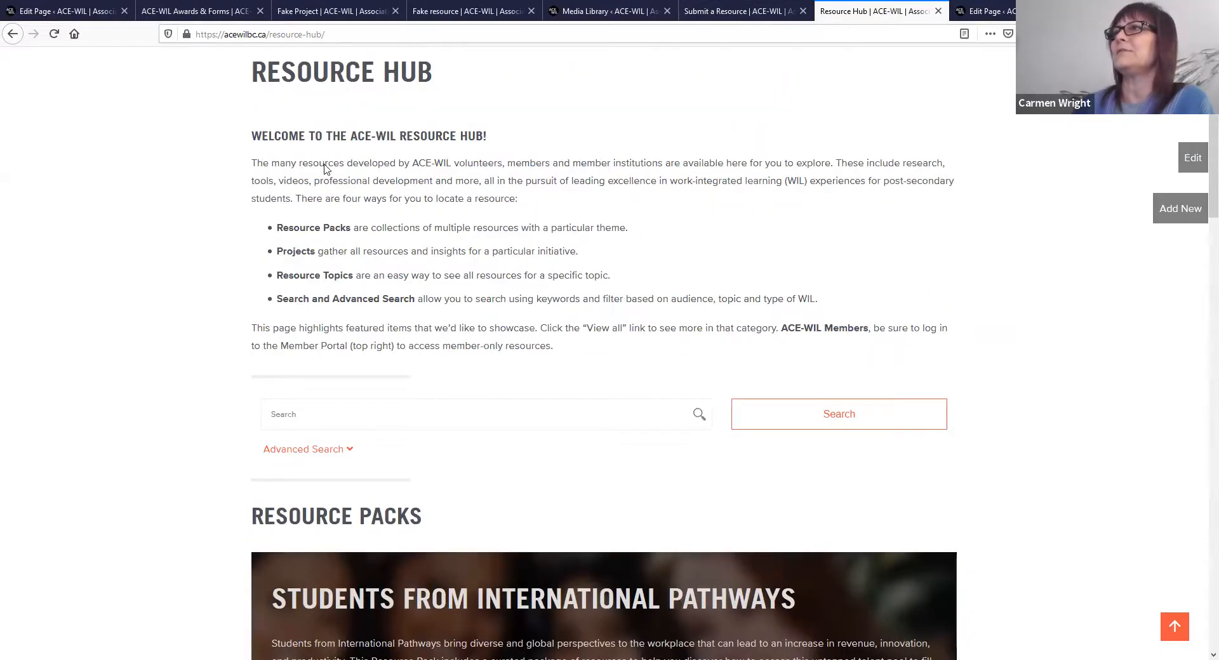
Step: Return to the Resource Hub page editor and examine the Description text under Resource Hub Fields
{"action": "left_click", "coordinate": [69, 11]}
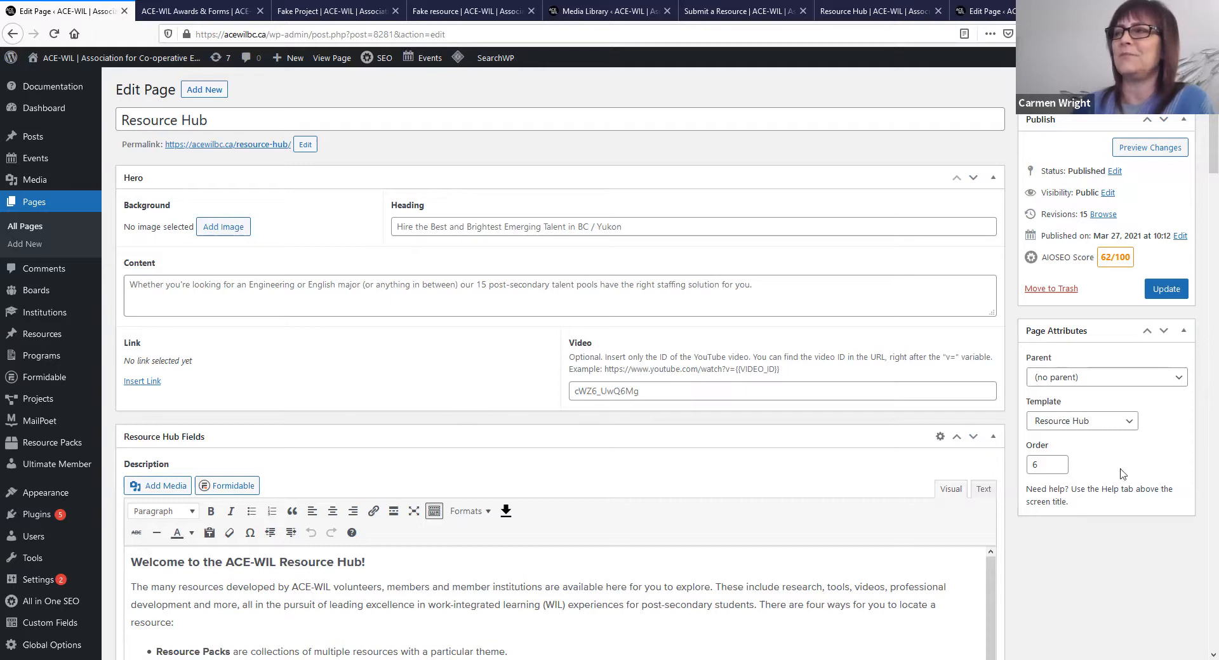
{"action": "scroll", "coordinate": [1101, 562], "scroll_direction": "down", "scroll_amount": 4}
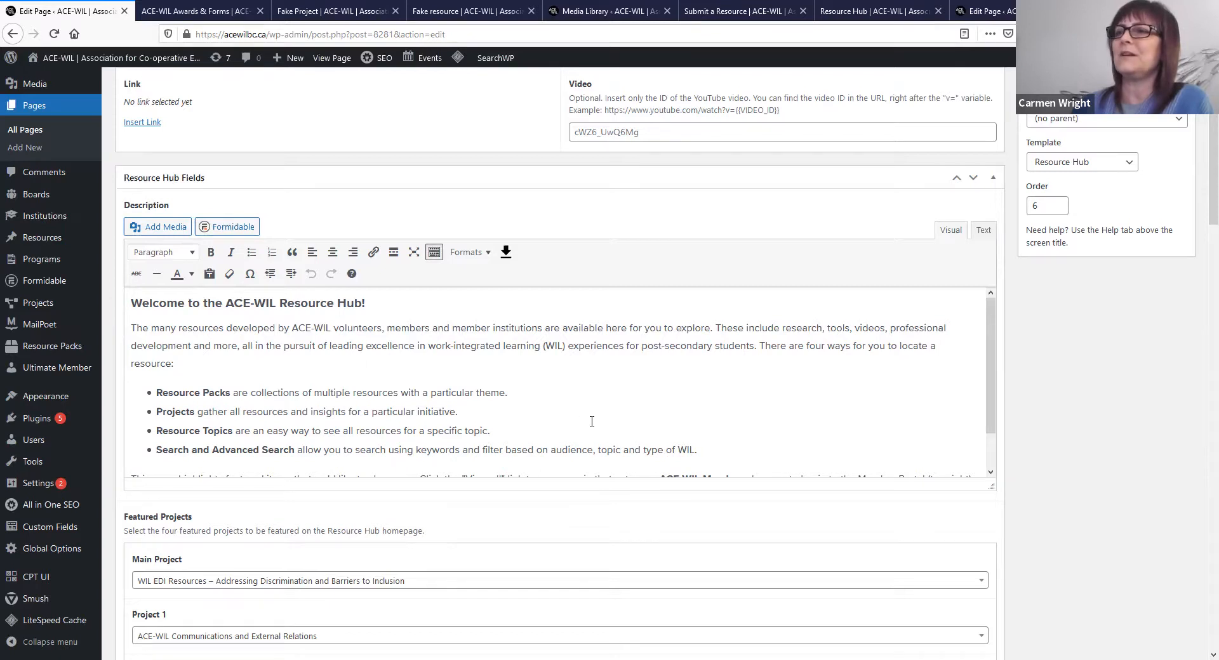
{"action": "scroll", "coordinate": [592, 421], "scroll_direction": "down", "scroll_amount": 1}
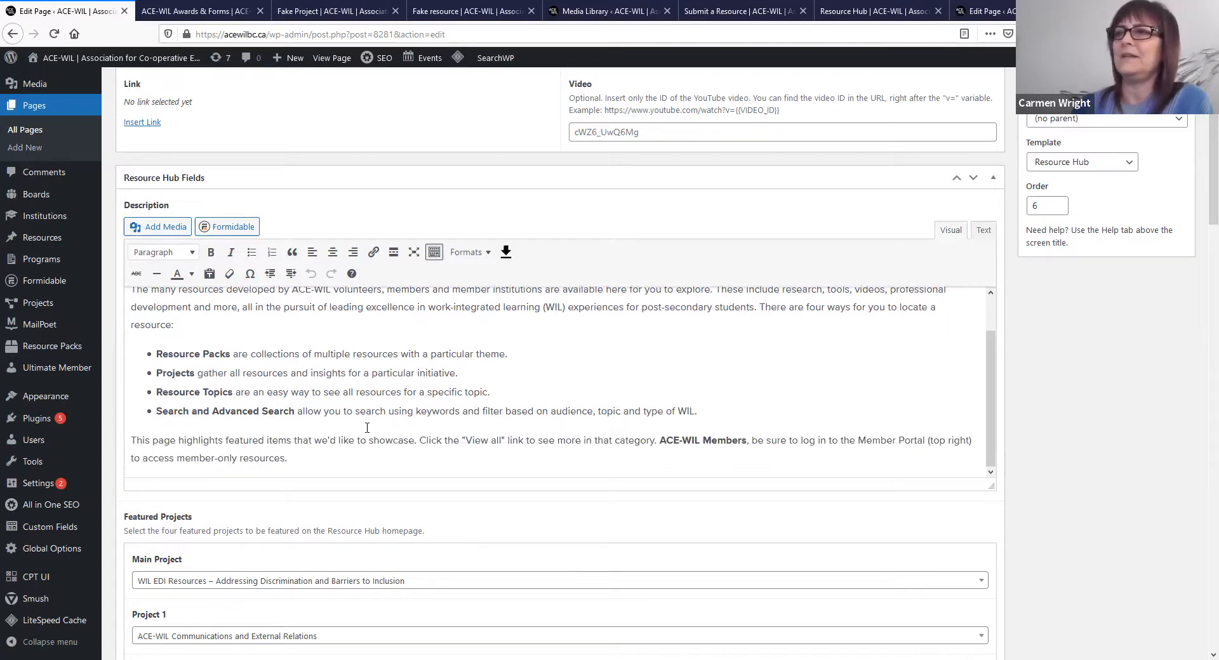
{"action": "scroll", "coordinate": [384, 427], "scroll_direction": "up", "scroll_amount": 1}
{"action": "scroll", "coordinate": [384, 426], "scroll_direction": "down", "scroll_amount": 1}
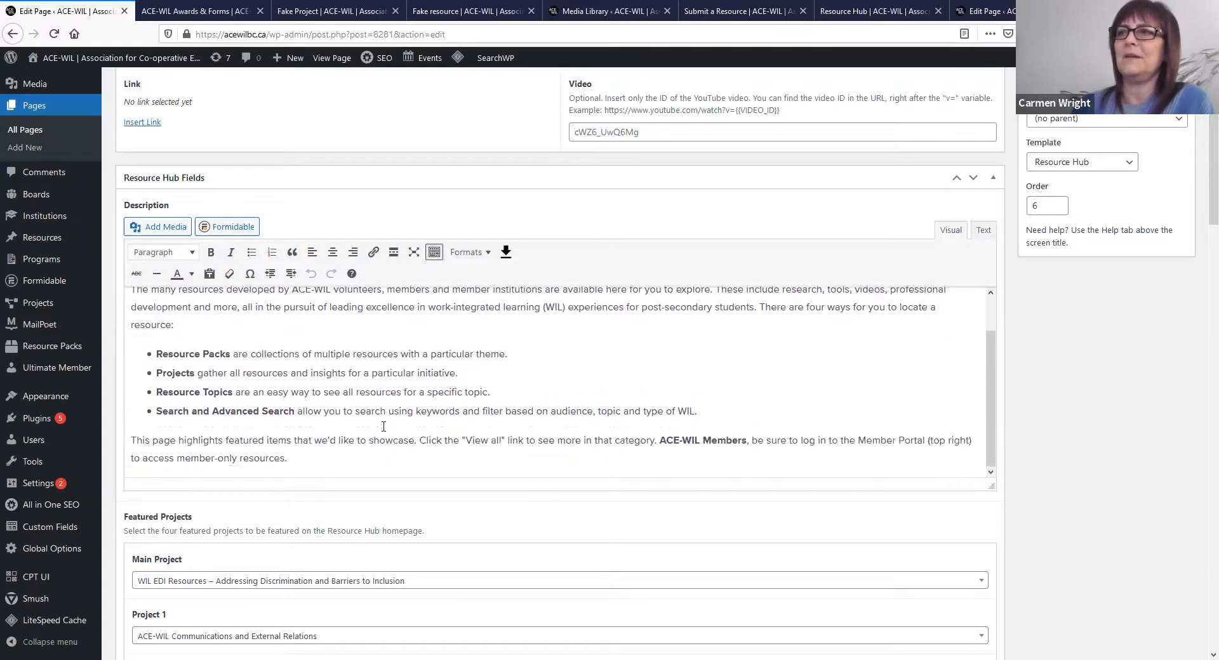
{"action": "scroll", "coordinate": [383, 427], "scroll_direction": "up", "scroll_amount": 1}
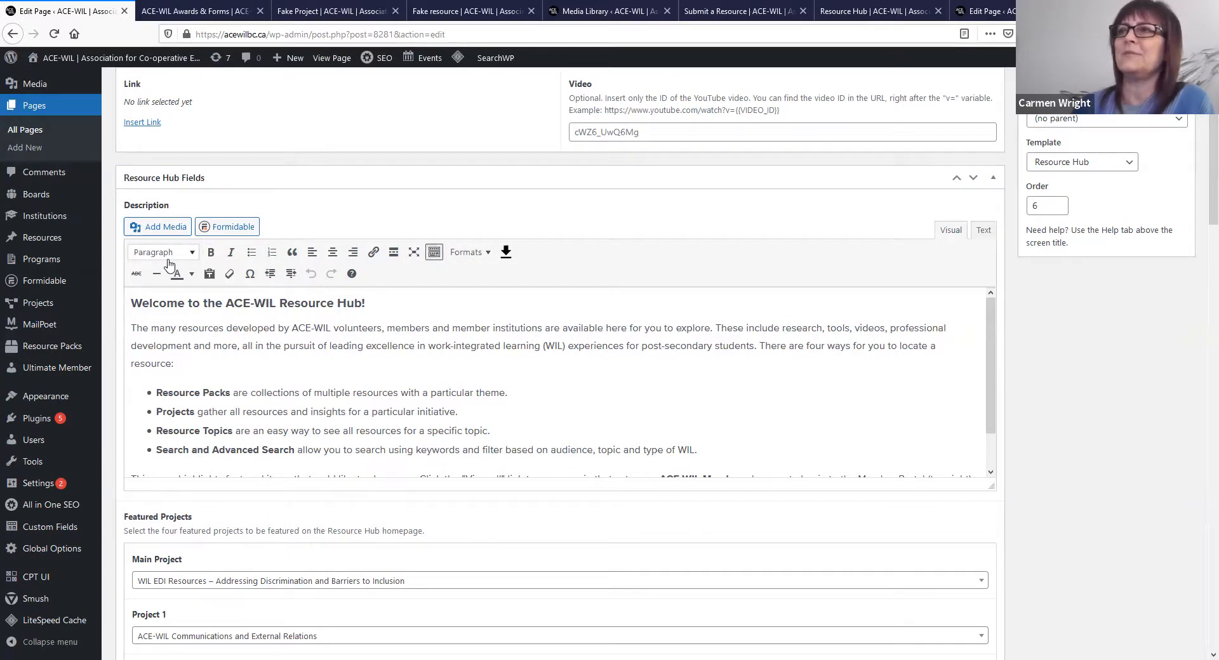
Step: Inspect the text formats of the "Welcome to the ACE-WIL Resource Hub!" heading and the Resource Packs bullet in the Description
{"action": "left_click", "coordinate": [184, 303]}
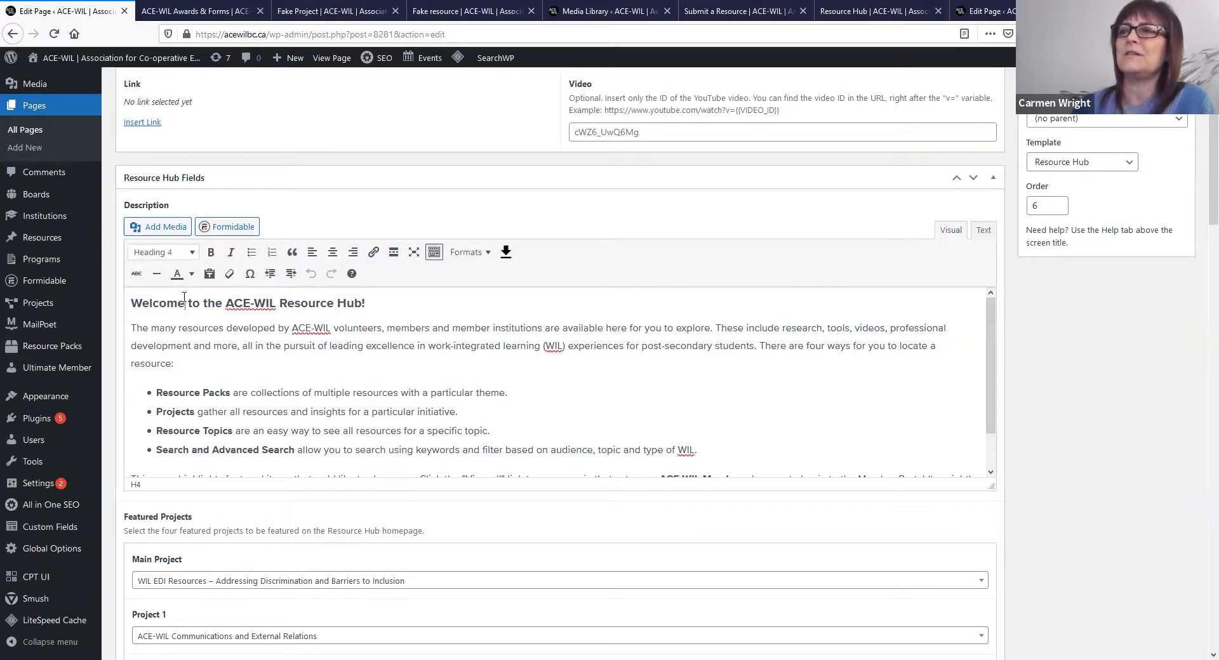
{"action": "triple_click", "coordinate": [164, 305]}
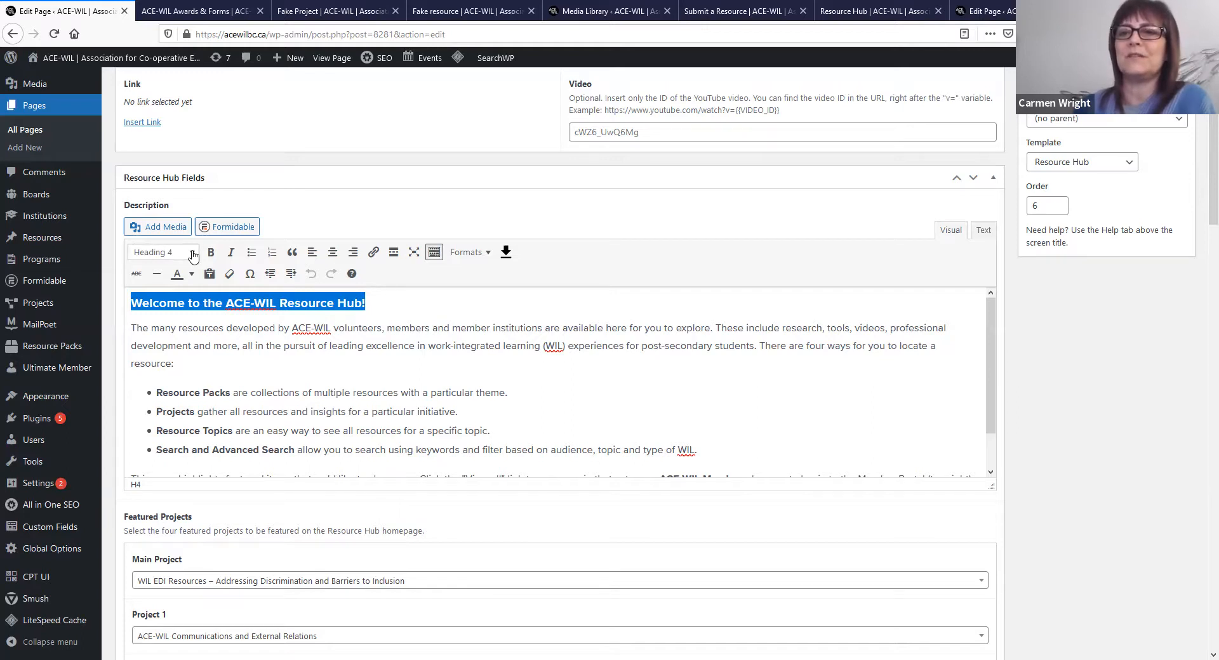
{"action": "left_click", "coordinate": [221, 390]}
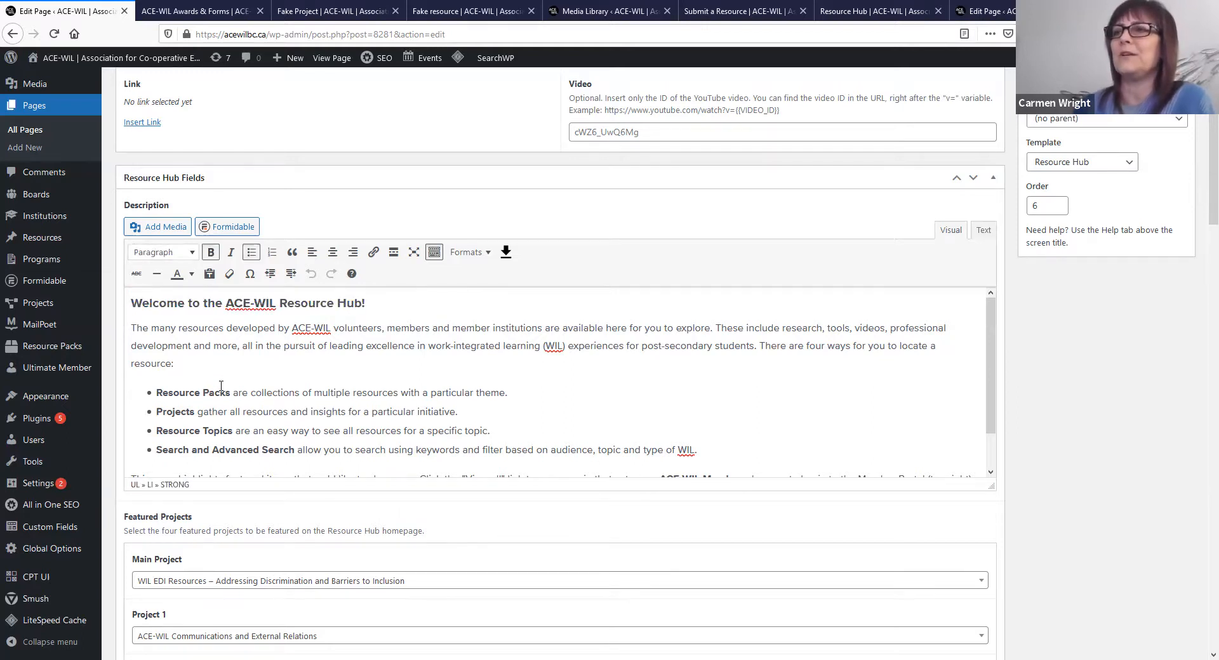
Step: Examine the paragraph and heading formats available for the bulleted text in the Resource Hub Description
{"action": "scroll", "coordinate": [221, 386], "scroll_direction": "down", "scroll_amount": 1}
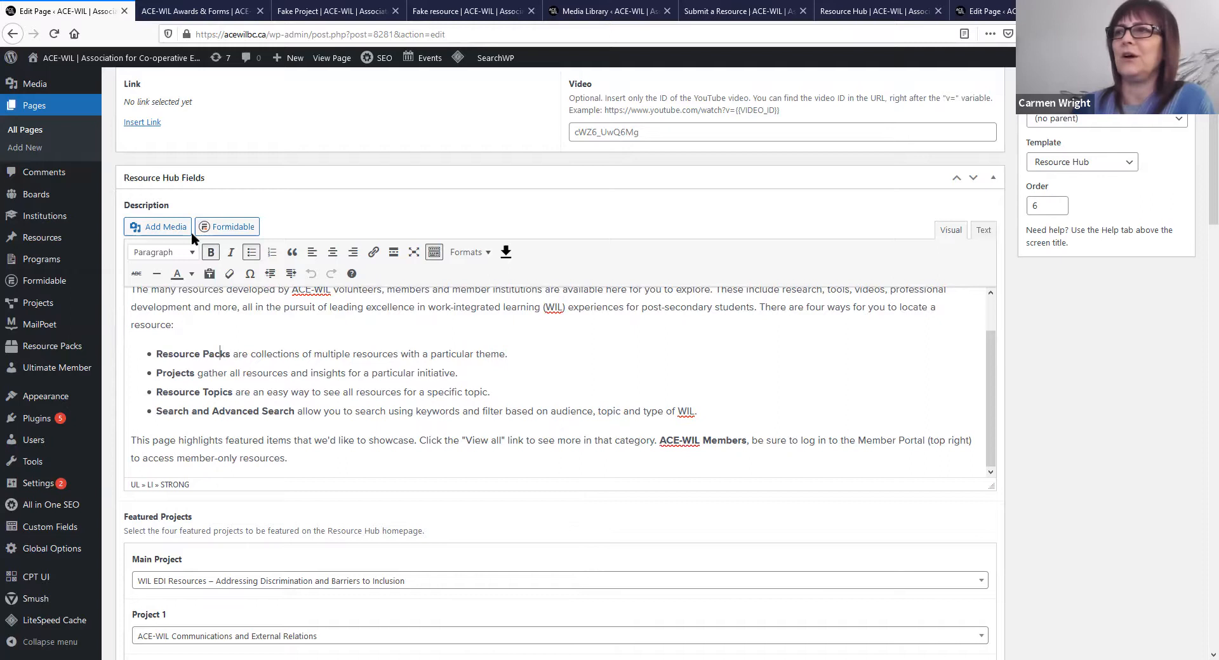
{"action": "left_click", "coordinate": [194, 255]}
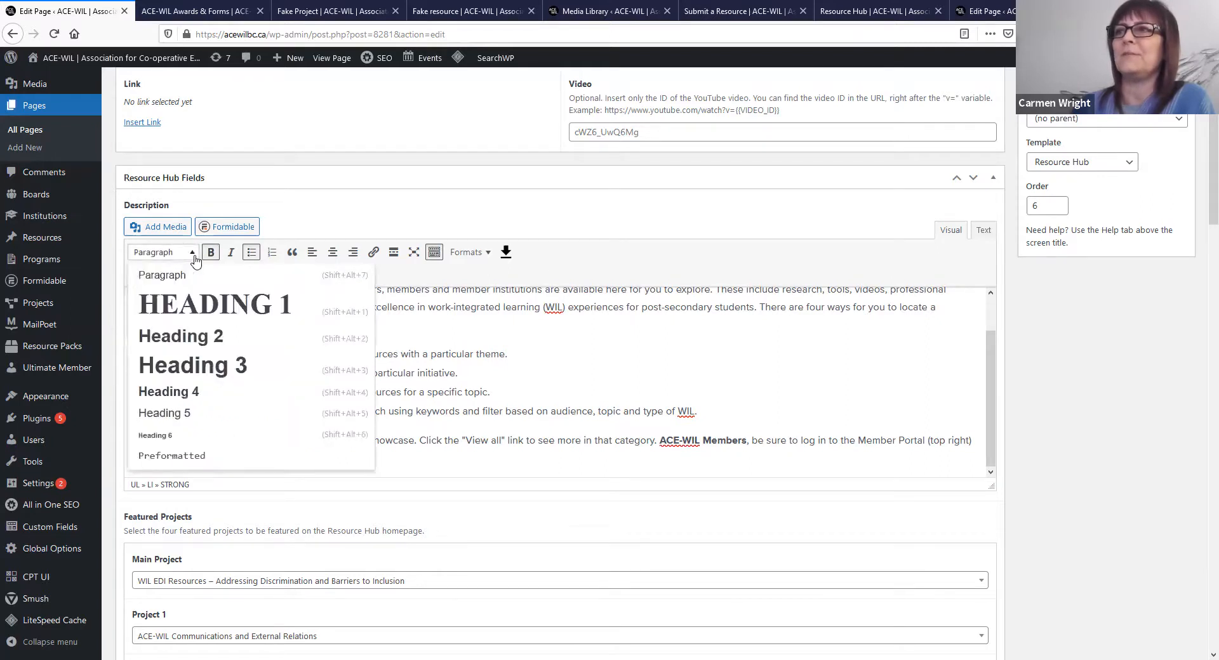
{"action": "left_click", "coordinate": [545, 343]}
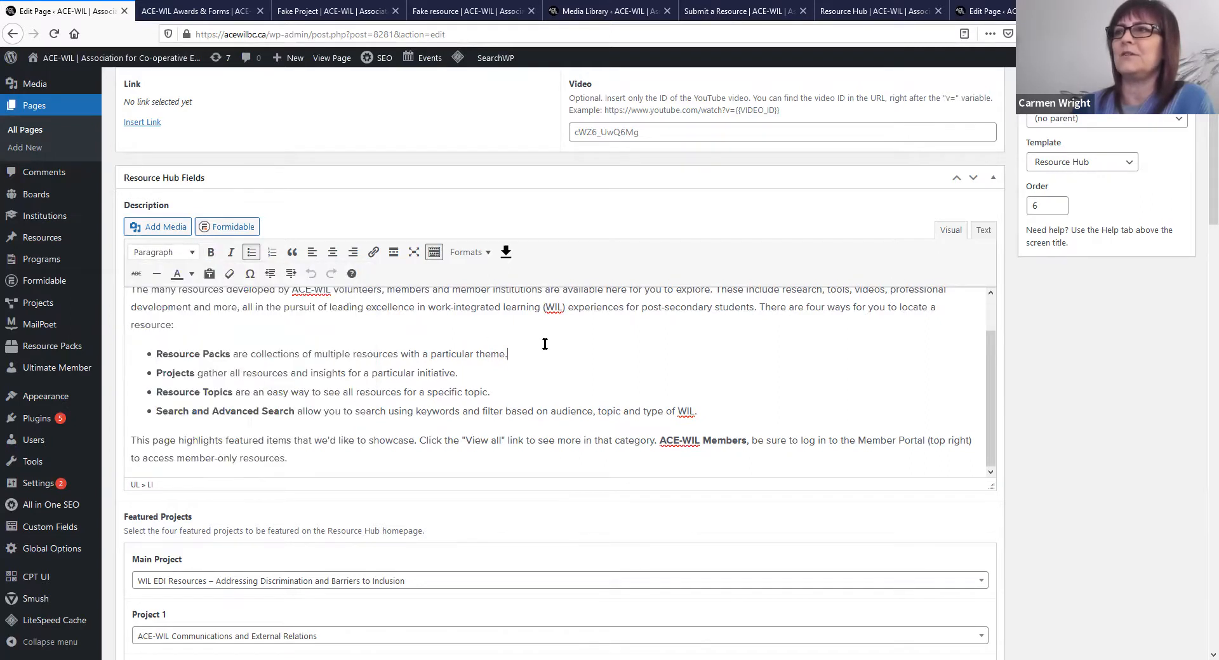
{"action": "left_click", "coordinate": [188, 253]}
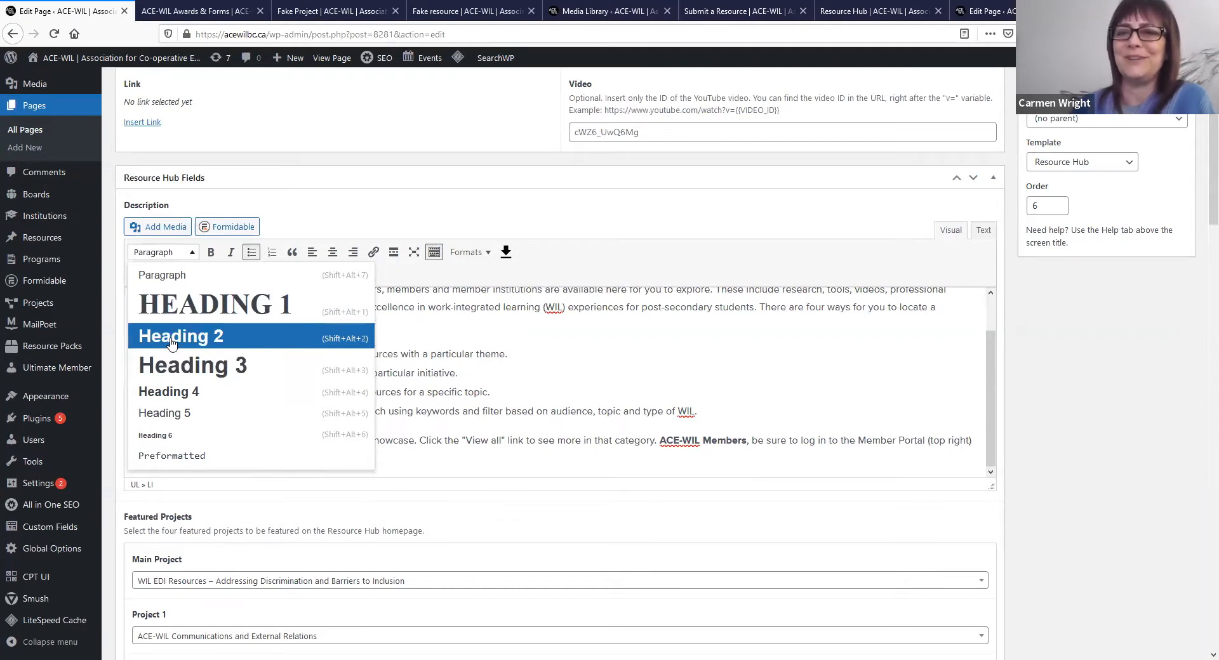
{"action": "left_click", "coordinate": [613, 387]}
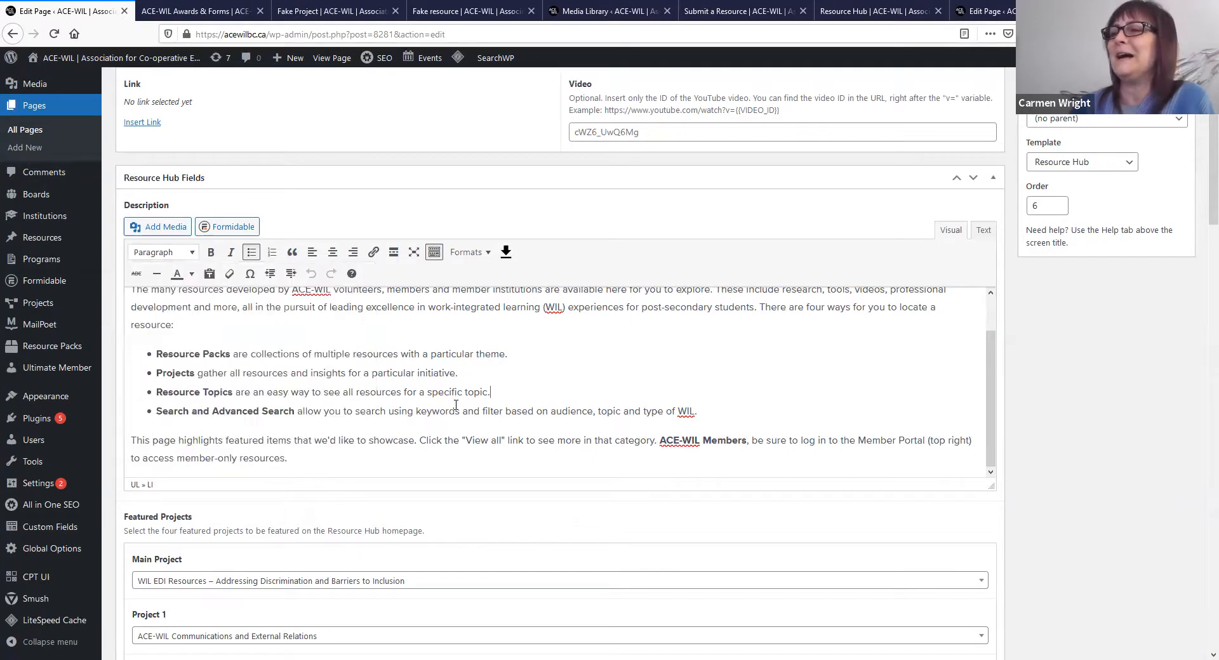
Step: Set Project 2 under Featured Projects to "IMPACT 2020 WIL Student Story Showcase"
{"action": "scroll", "coordinate": [457, 410], "scroll_direction": "down", "scroll_amount": 2}
{"action": "scroll", "coordinate": [457, 410], "scroll_direction": "down", "scroll_amount": 5}
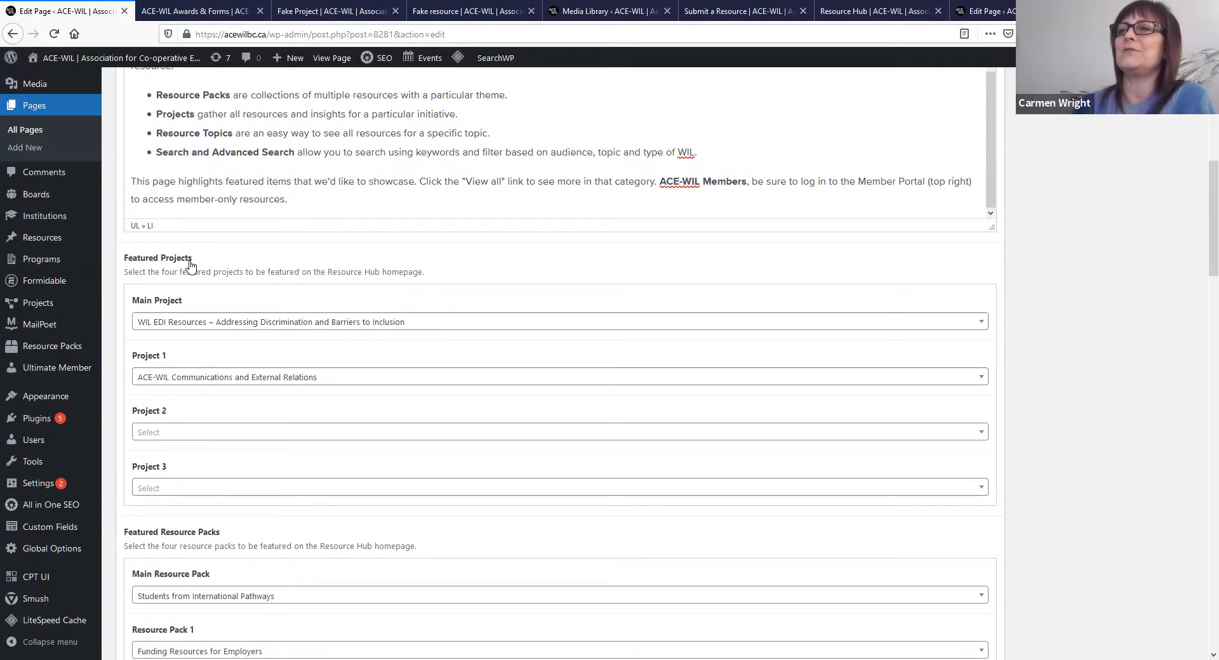
{"action": "left_click", "coordinate": [981, 433]}
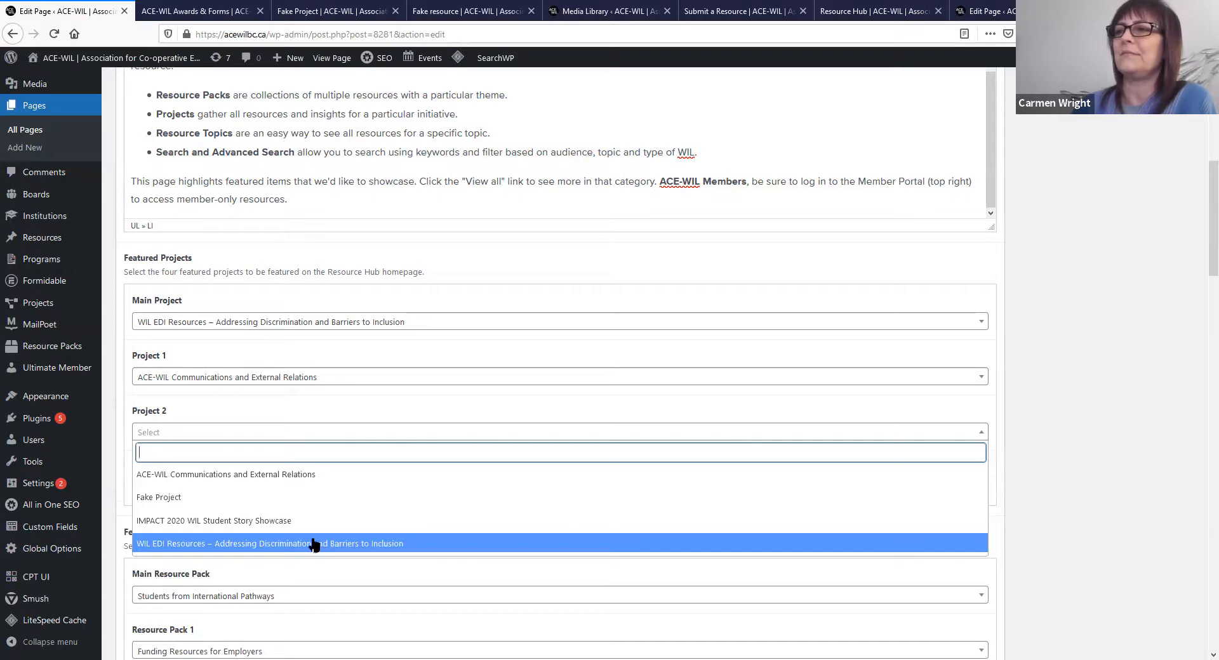
{"action": "left_click", "coordinate": [298, 521]}
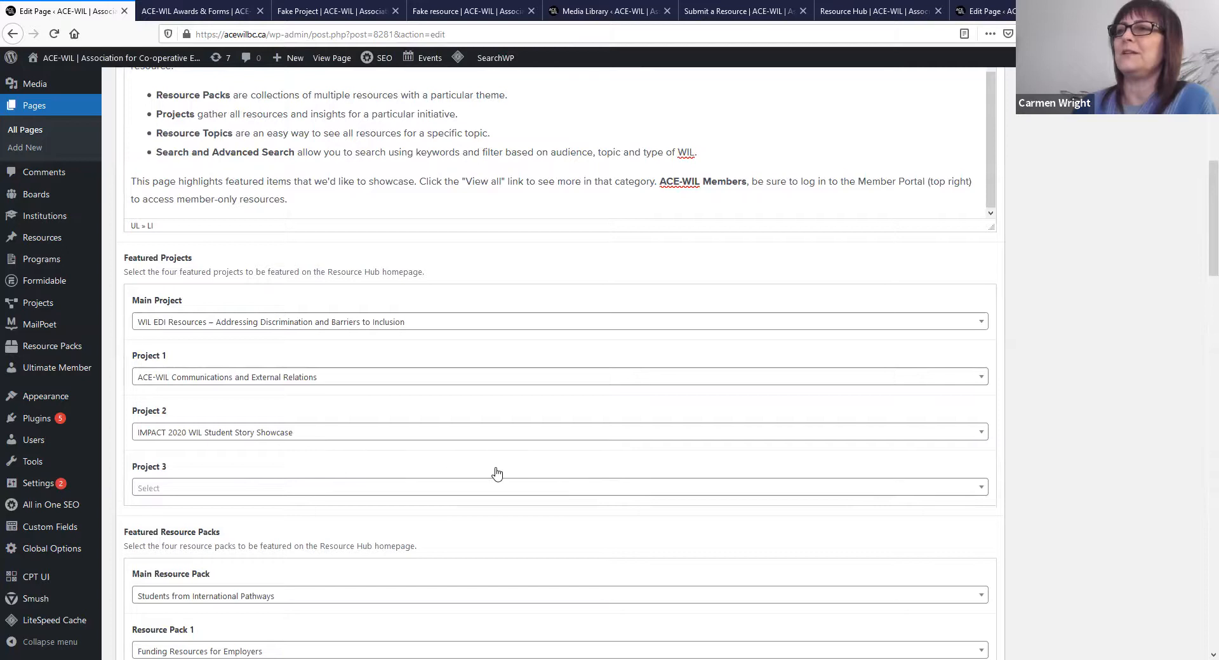
Step: Compare the Featured Resource Packs selections with the resource packs on the published Resource Hub page, then return to the editor
{"action": "scroll", "coordinate": [498, 474], "scroll_direction": "down", "scroll_amount": 4}
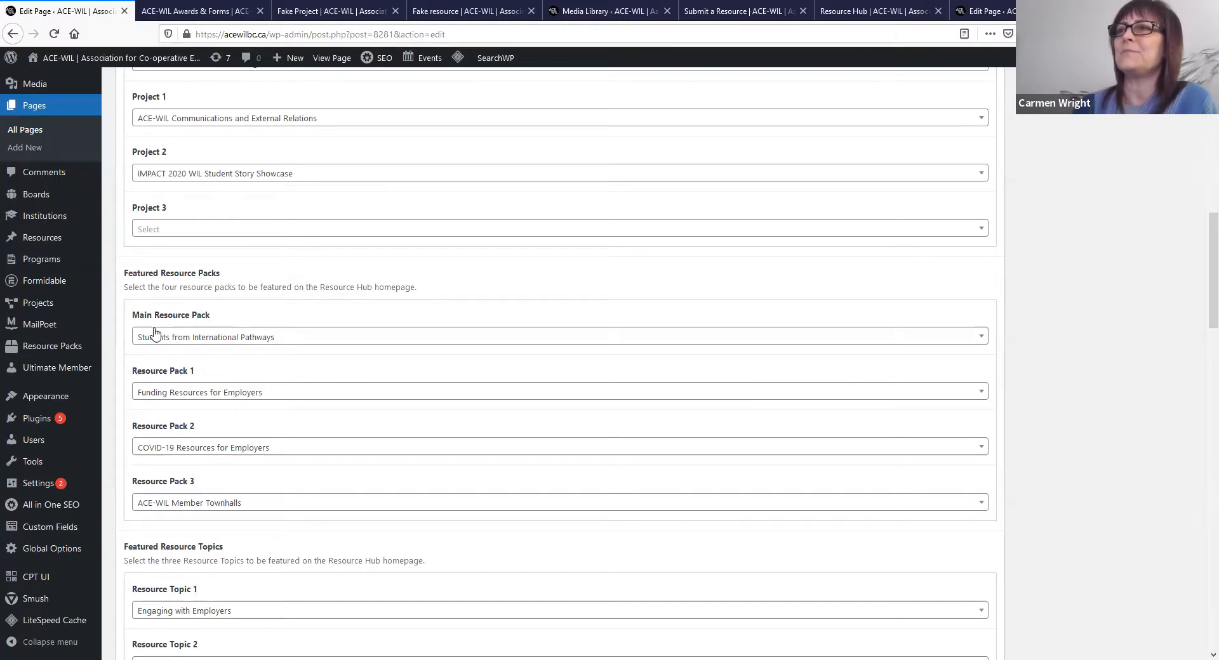
{"action": "scroll", "coordinate": [310, 348], "scroll_direction": "up", "scroll_amount": 1}
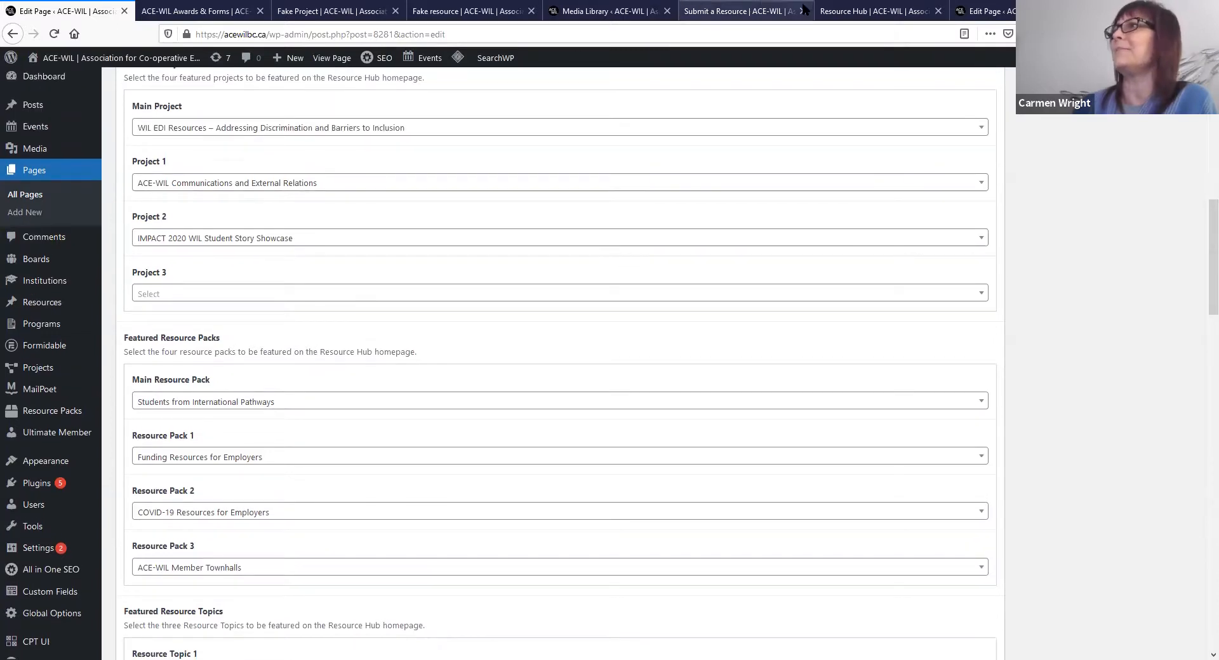
{"action": "left_click", "coordinate": [861, 11]}
{"action": "scroll", "coordinate": [363, 442], "scroll_direction": "down", "scroll_amount": 3}
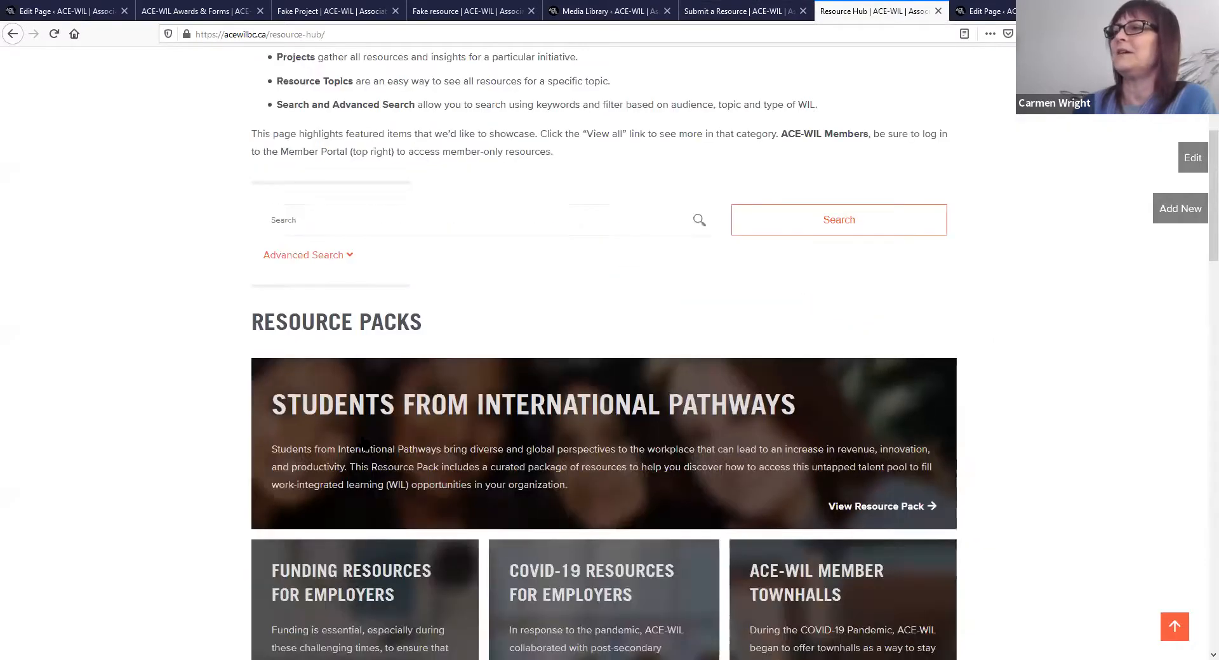
{"action": "scroll", "coordinate": [697, 519], "scroll_direction": "down", "scroll_amount": 1}
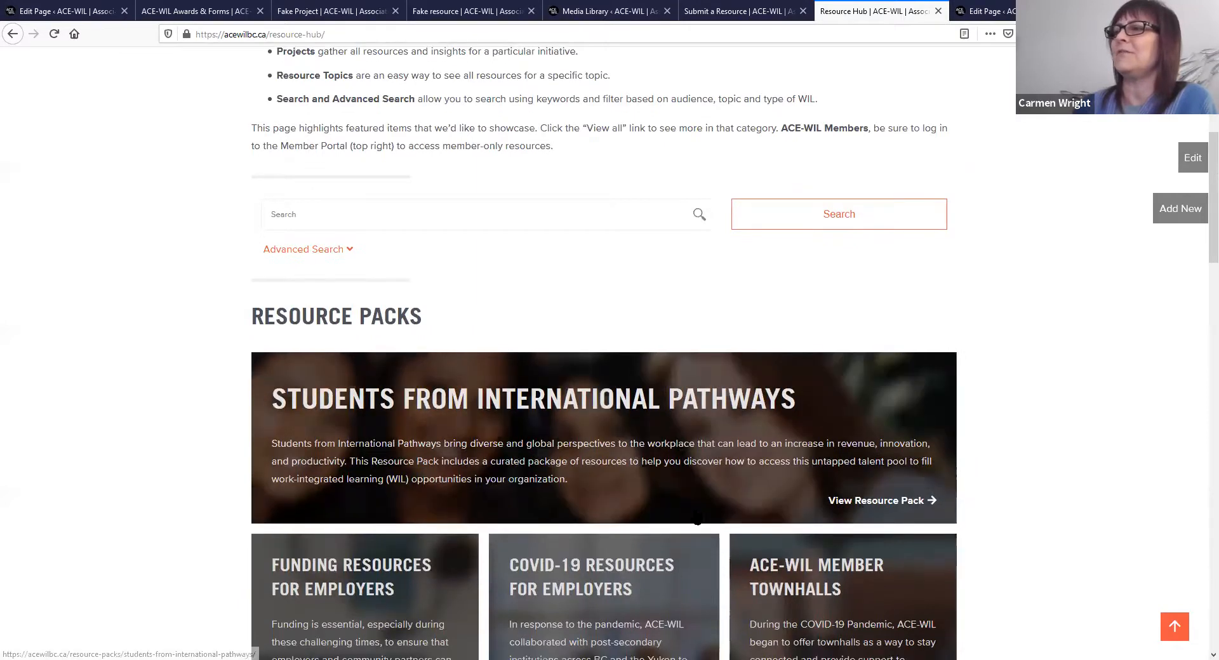
{"action": "scroll", "coordinate": [696, 518], "scroll_direction": "down", "scroll_amount": 2}
{"action": "left_click", "coordinate": [70, 11]}
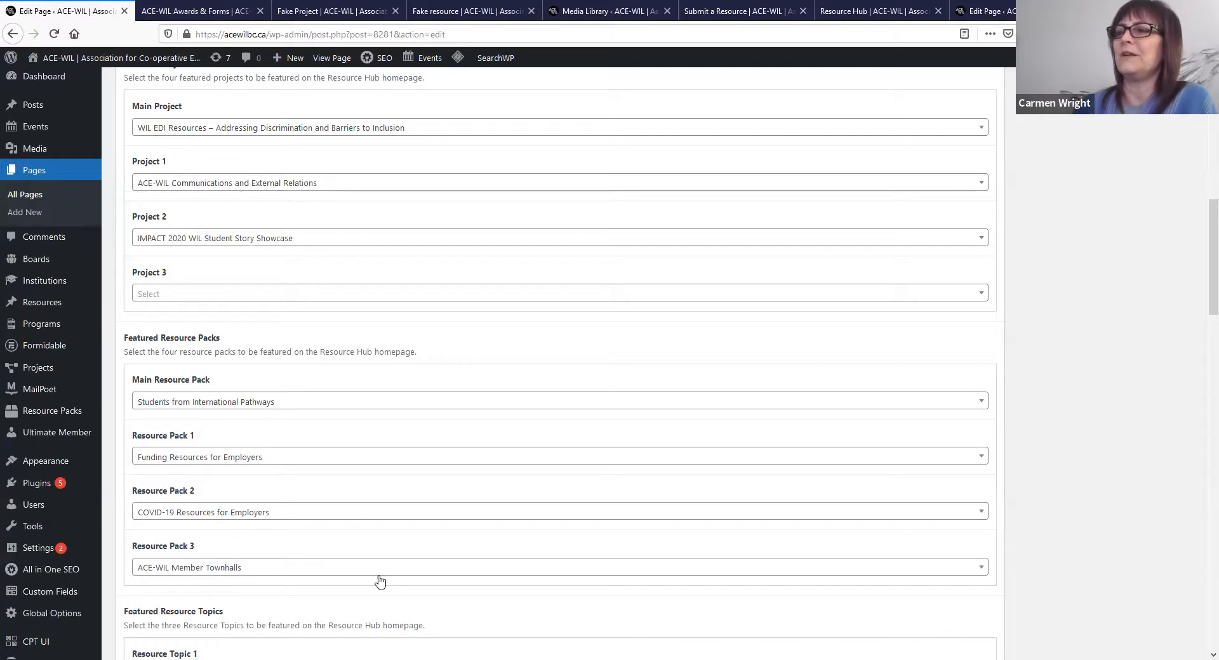
Step: Set featured Resource Topic 3 to "Engaging with Students" and Resource Topic 2 to "Engaging with ACE-WIL Members"
{"action": "scroll", "coordinate": [318, 578], "scroll_direction": "down", "scroll_amount": 4}
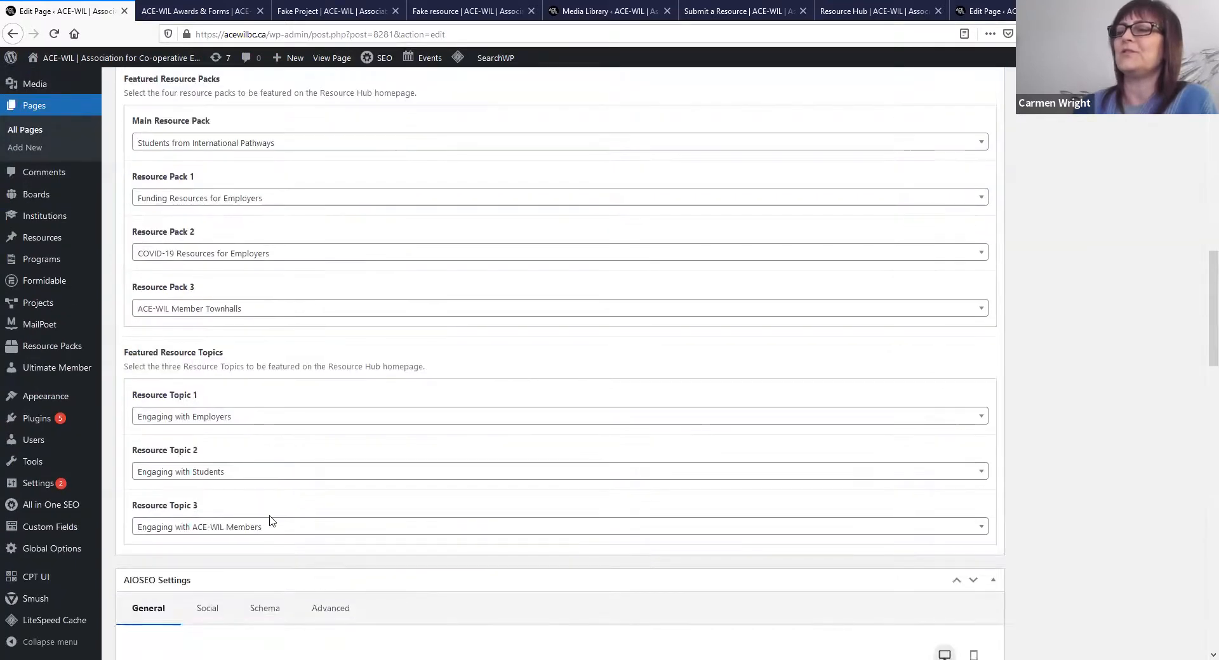
{"action": "left_click", "coordinate": [981, 527]}
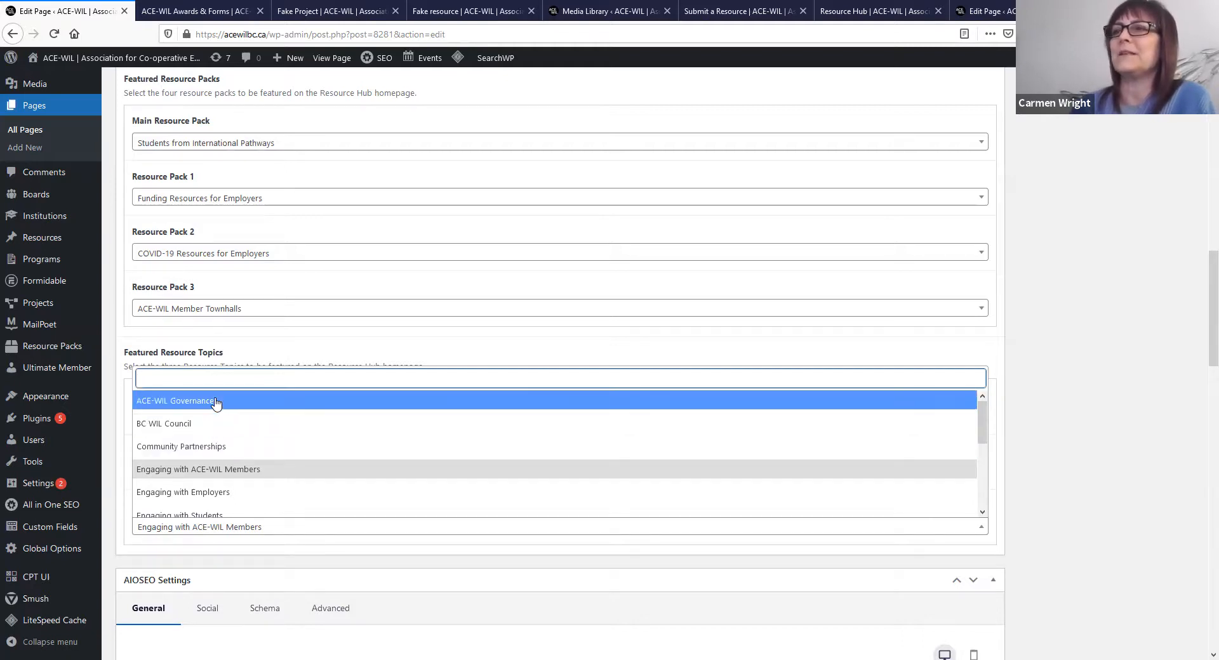
{"action": "scroll", "coordinate": [327, 476], "scroll_direction": "down", "scroll_amount": 1}
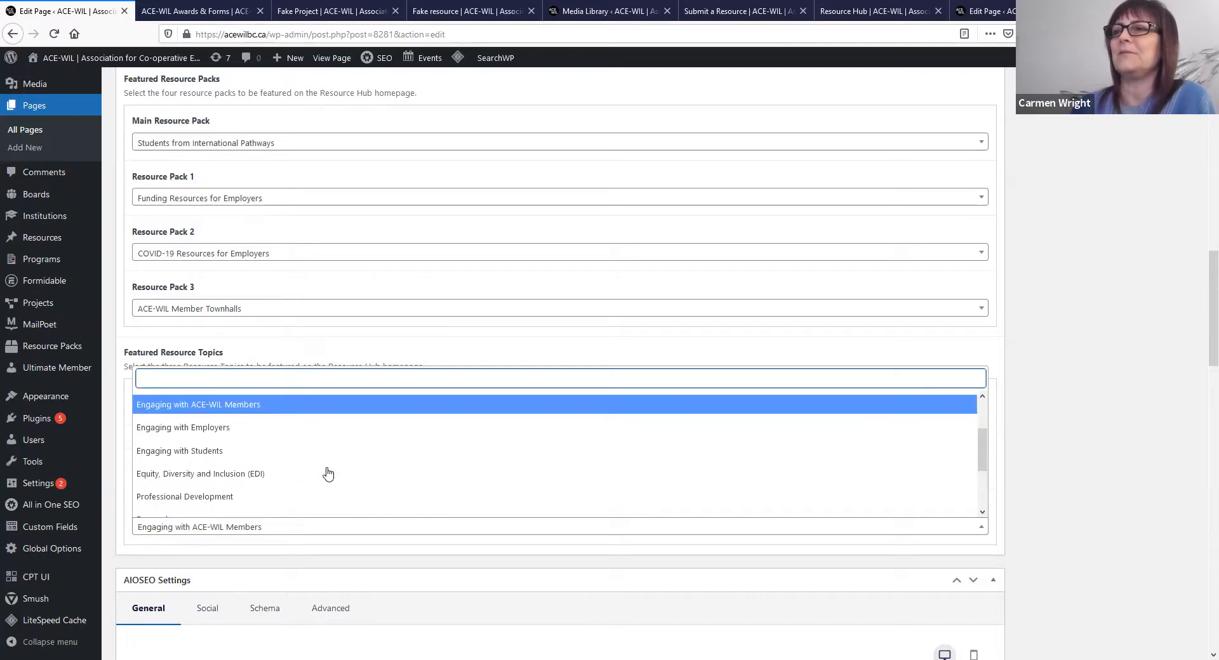
{"action": "left_click", "coordinate": [162, 452]}
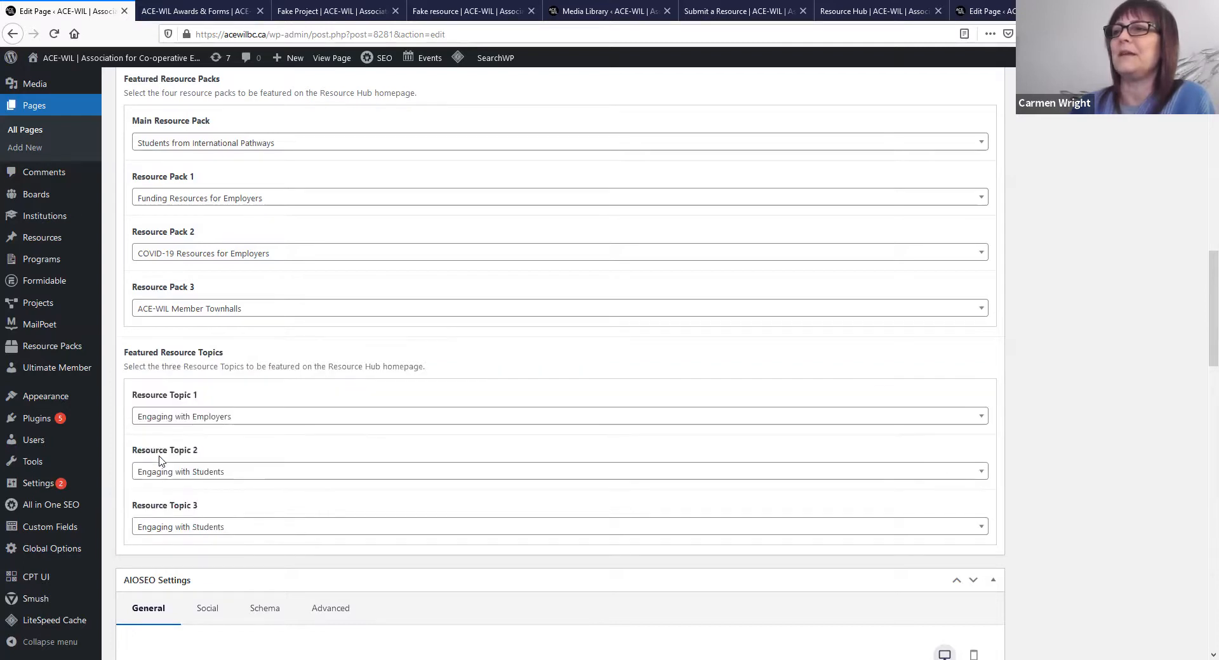
{"action": "left_click", "coordinate": [985, 476]}
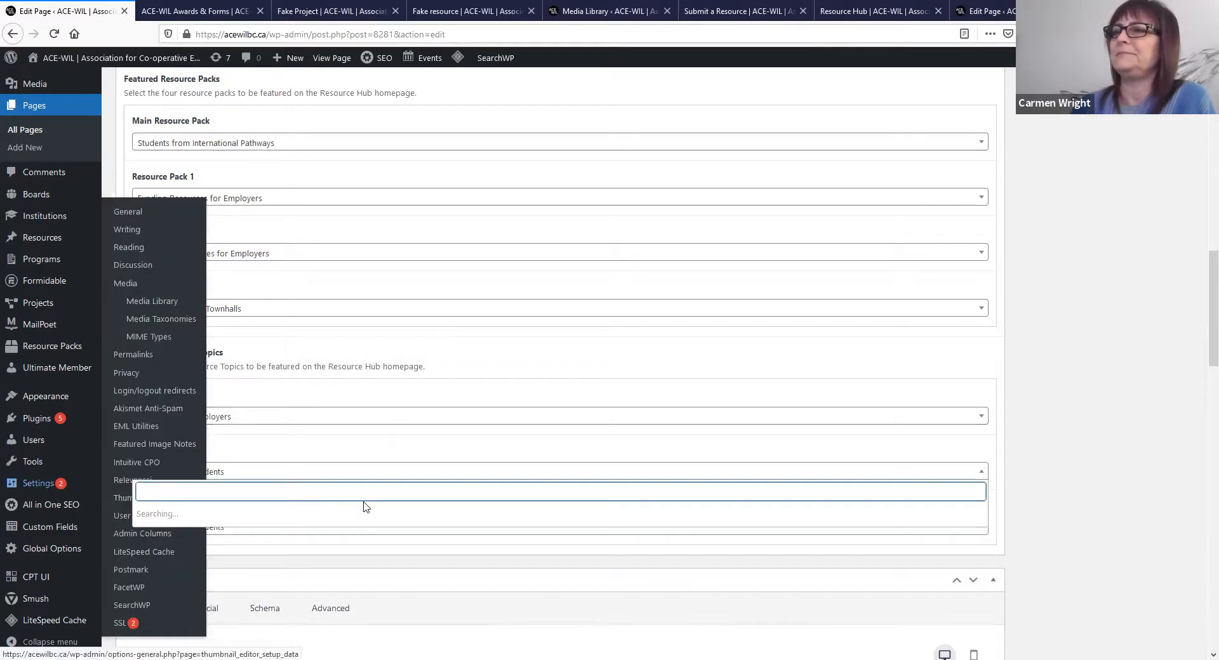
{"action": "scroll", "coordinate": [233, 610], "scroll_direction": "down", "scroll_amount": 3}
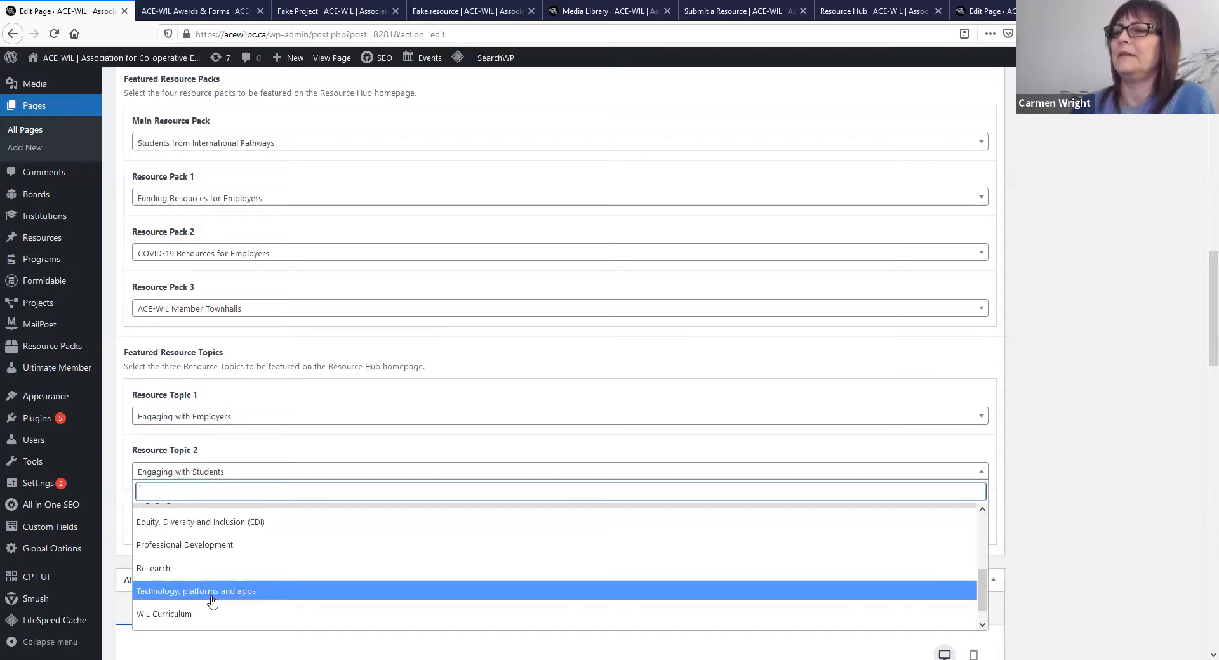
{"action": "scroll", "coordinate": [222, 602], "scroll_direction": "up", "scroll_amount": 4}
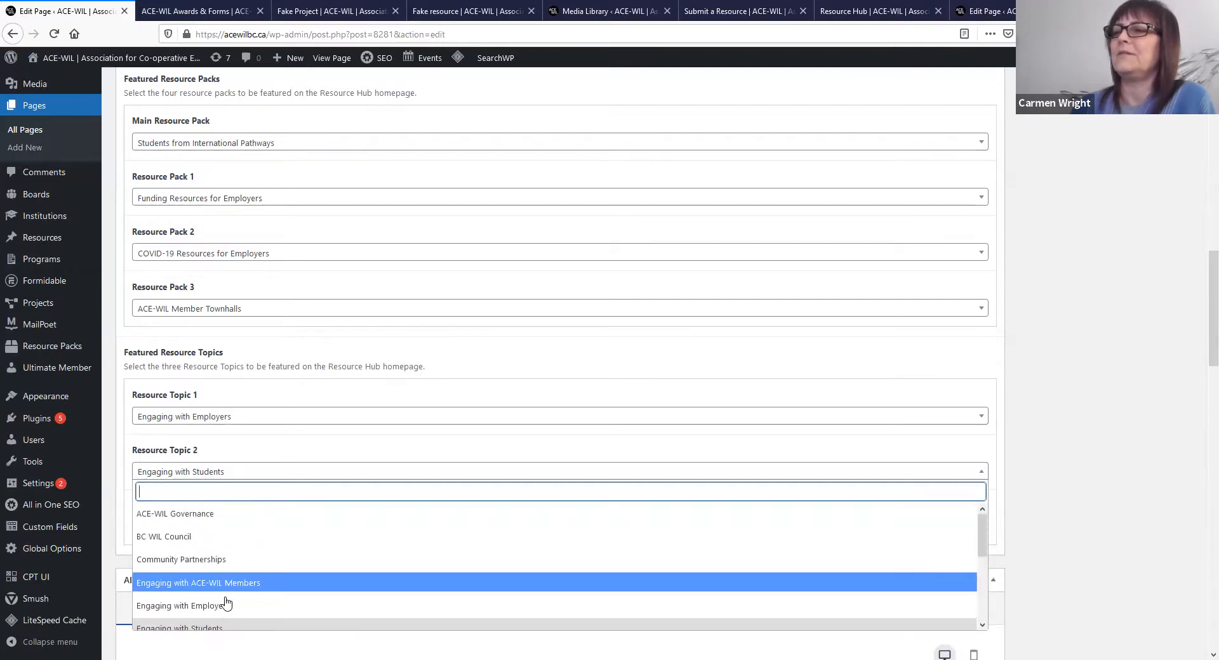
{"action": "left_click", "coordinate": [239, 582]}
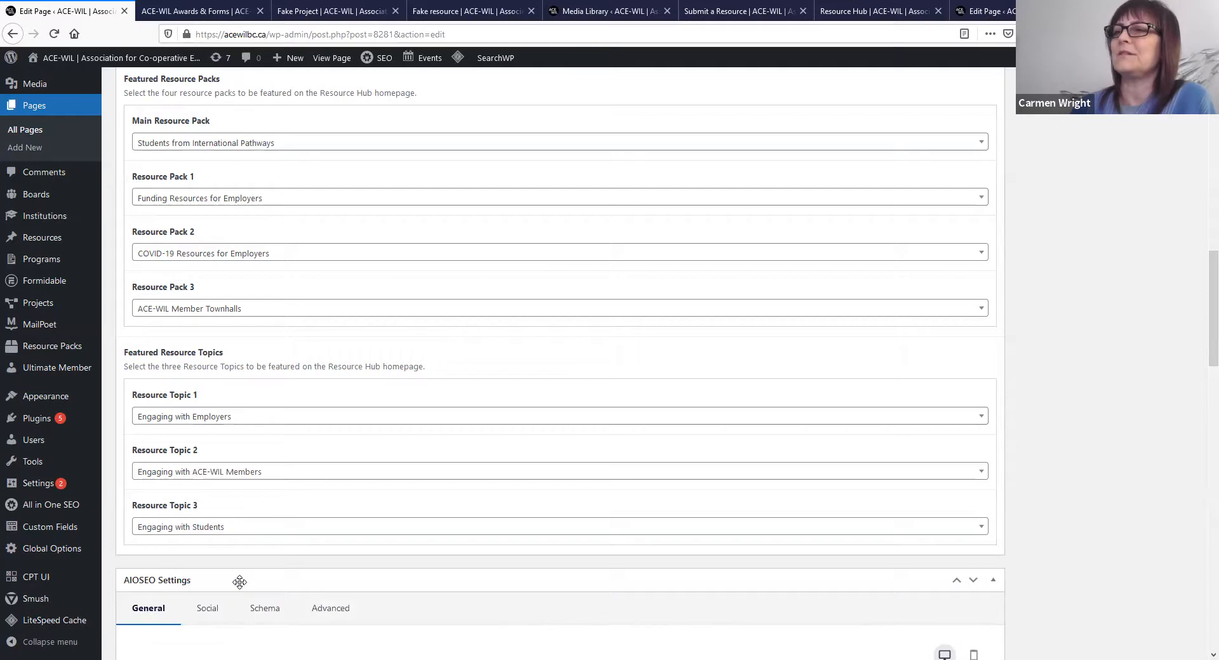
Step: Update the Resource Hub page to publish the changed featured projects and topics
{"action": "left_click_drag", "start_coordinate": [1210, 327], "coordinate": [1201, 263]}
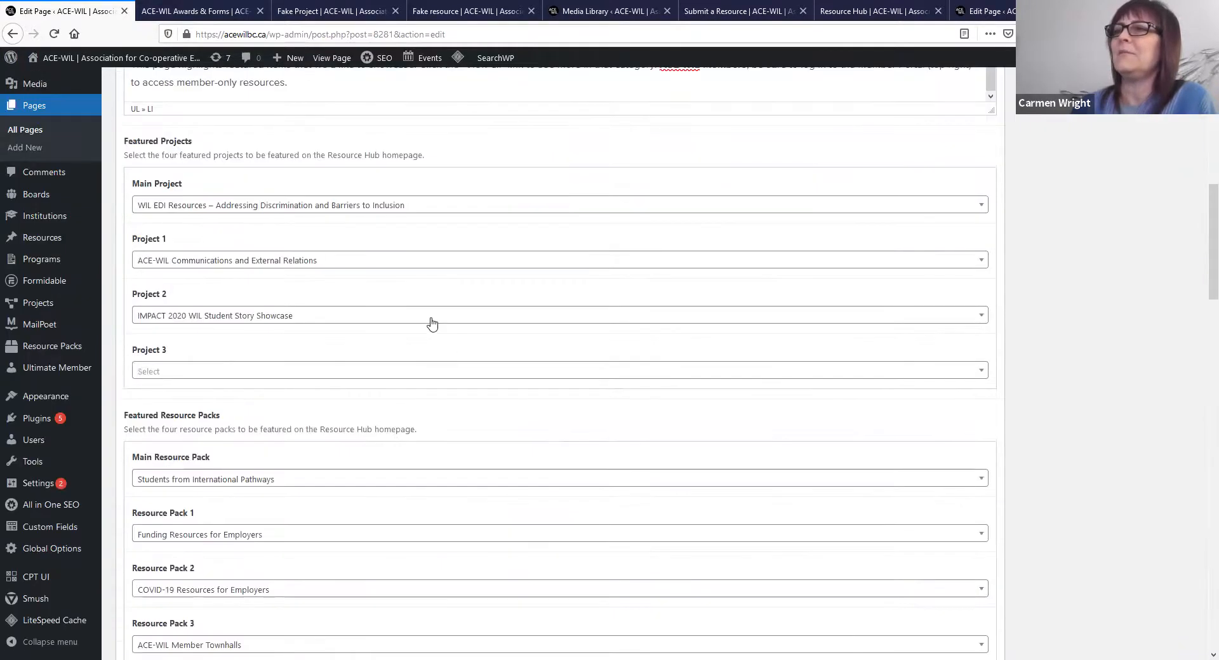
{"action": "left_click_drag", "start_coordinate": [1199, 227], "coordinate": [1200, 161]}
{"action": "left_click", "coordinate": [1167, 290]}
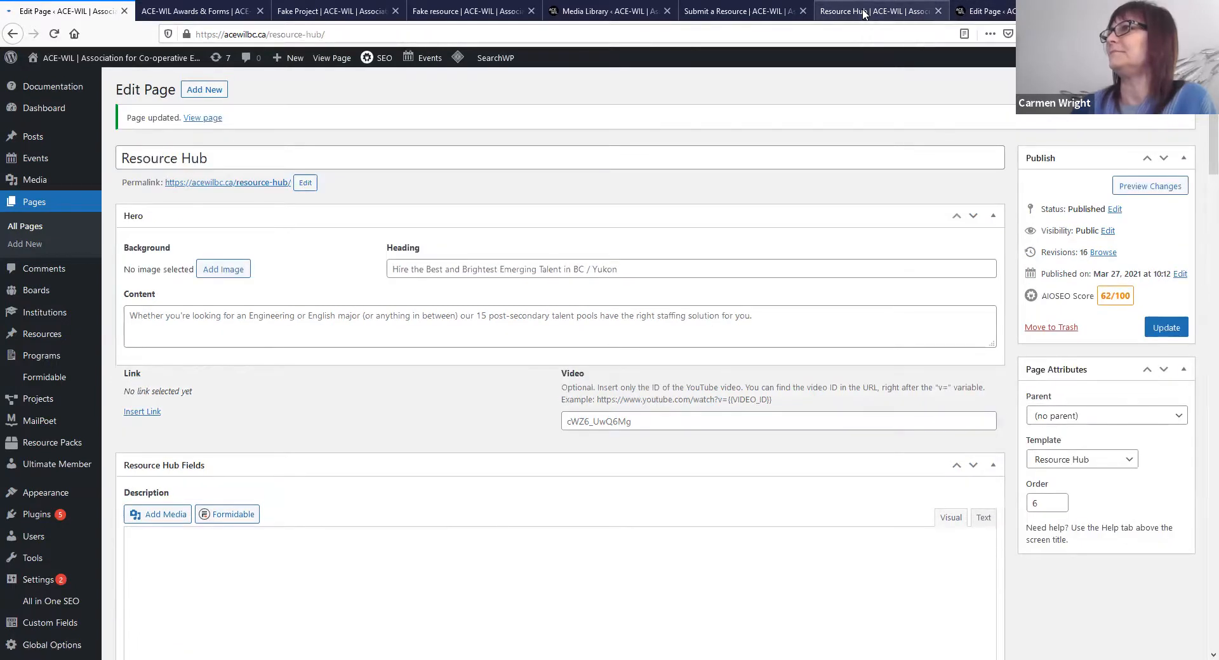
Step: Reload the published Resource Hub page and check its featured projects section
{"action": "left_click", "coordinate": [864, 14]}
{"action": "left_click", "coordinate": [51, 35]}
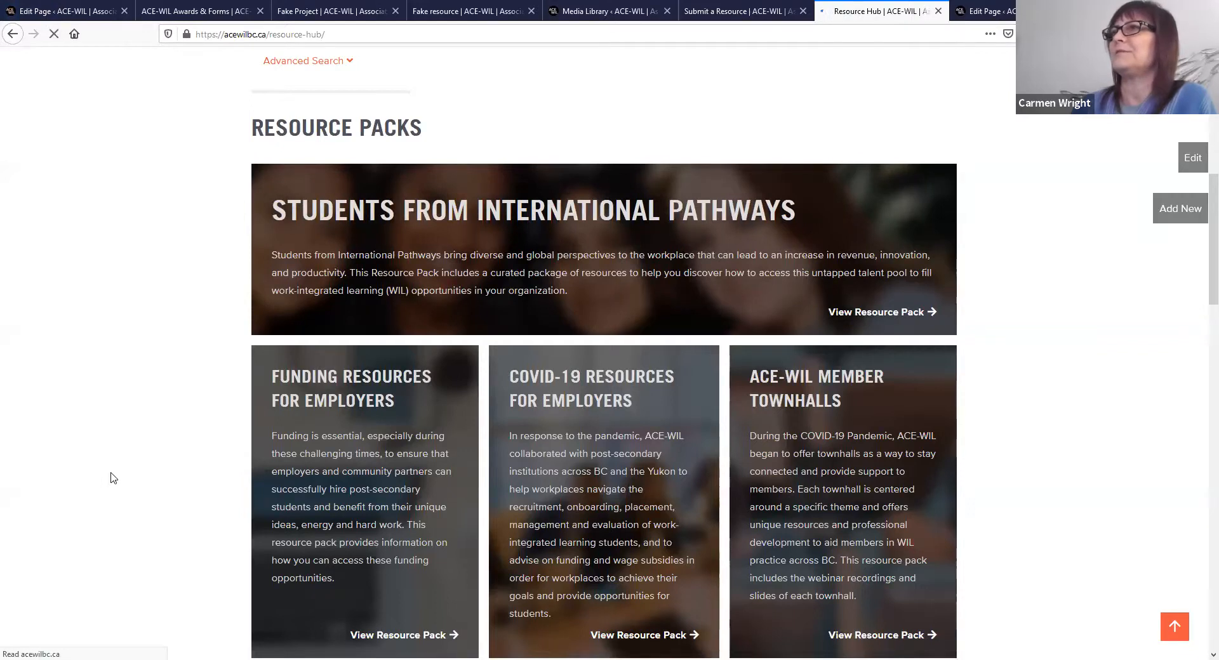
{"action": "scroll", "coordinate": [113, 477], "scroll_direction": "down", "scroll_amount": 12}
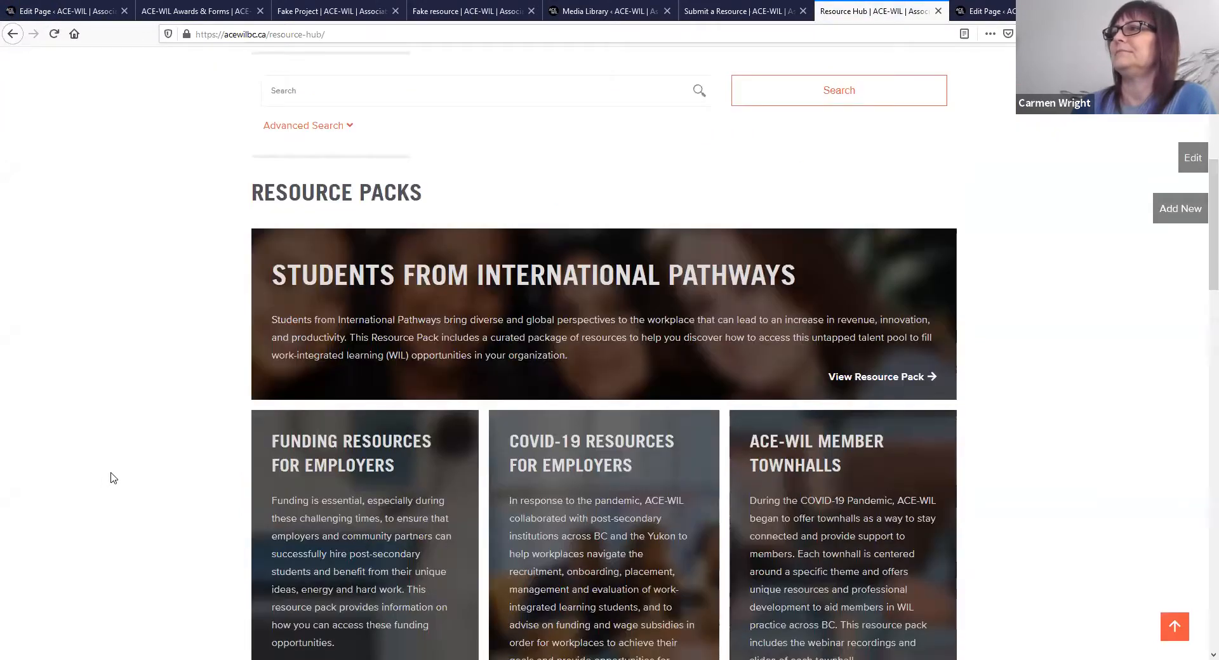
{"action": "scroll", "coordinate": [113, 477], "scroll_direction": "down", "scroll_amount": 5}
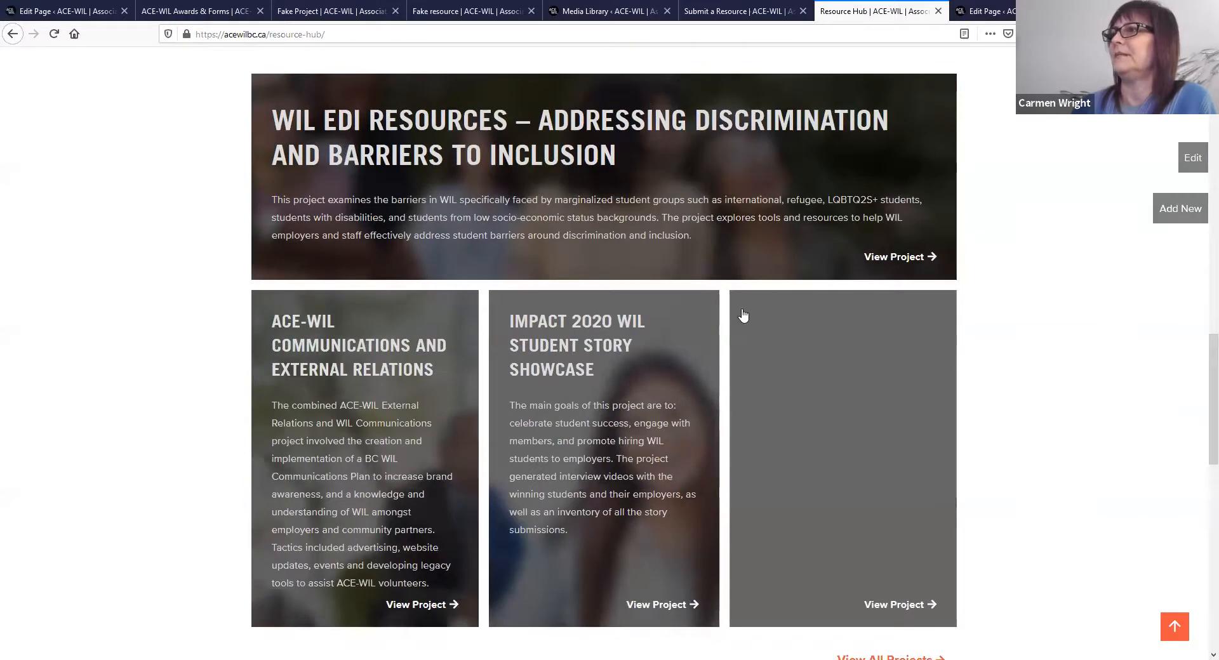
Step: Open the IMPACT 2020 WIL Student Story Showcase project from the Resource Hub and review its information and attached resource
{"action": "left_click", "coordinate": [590, 350]}
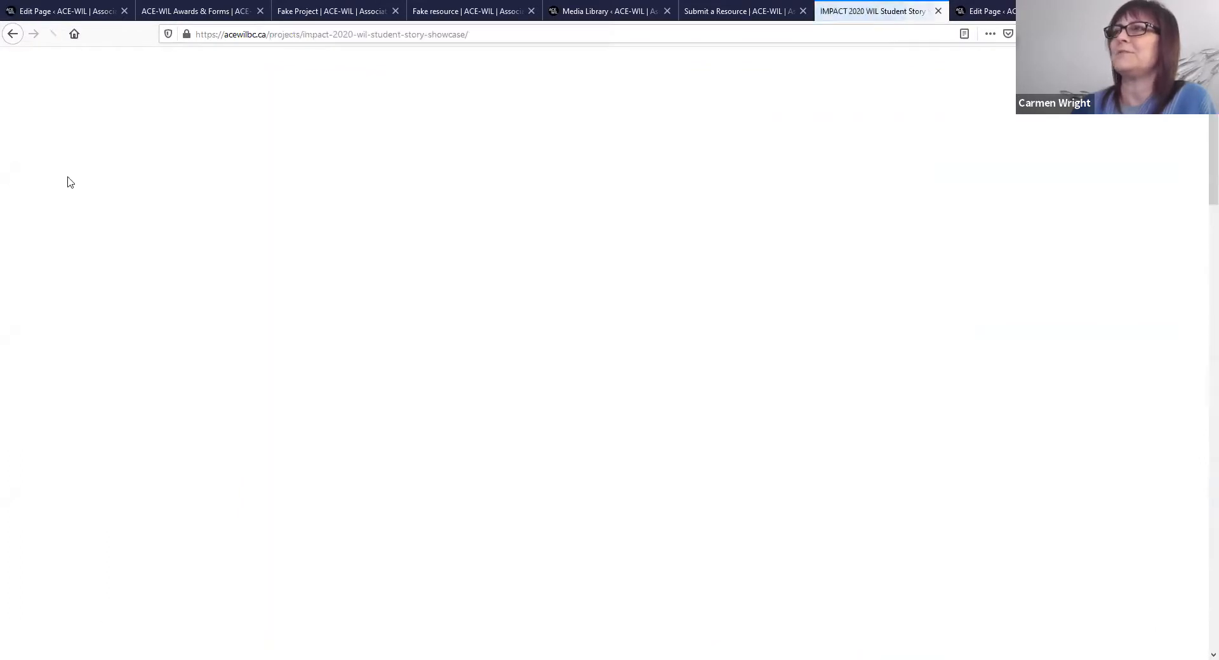
{"action": "scroll", "coordinate": [698, 199], "scroll_direction": "down", "scroll_amount": 1}
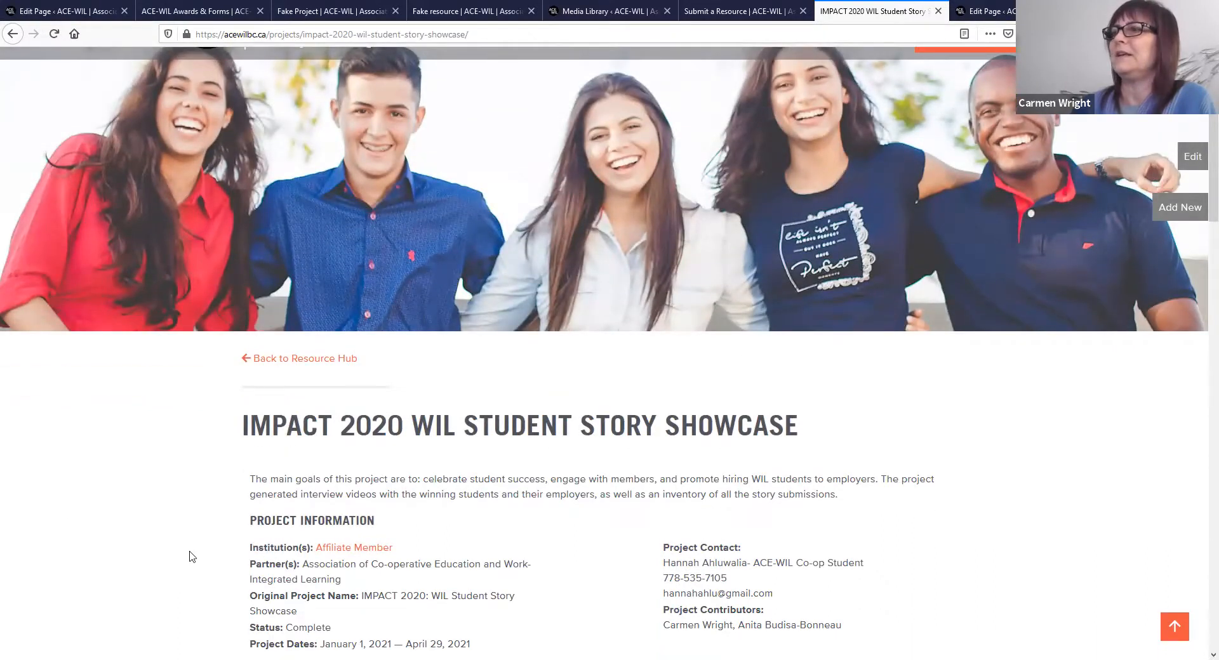
{"action": "scroll", "coordinate": [192, 556], "scroll_direction": "down", "scroll_amount": 6}
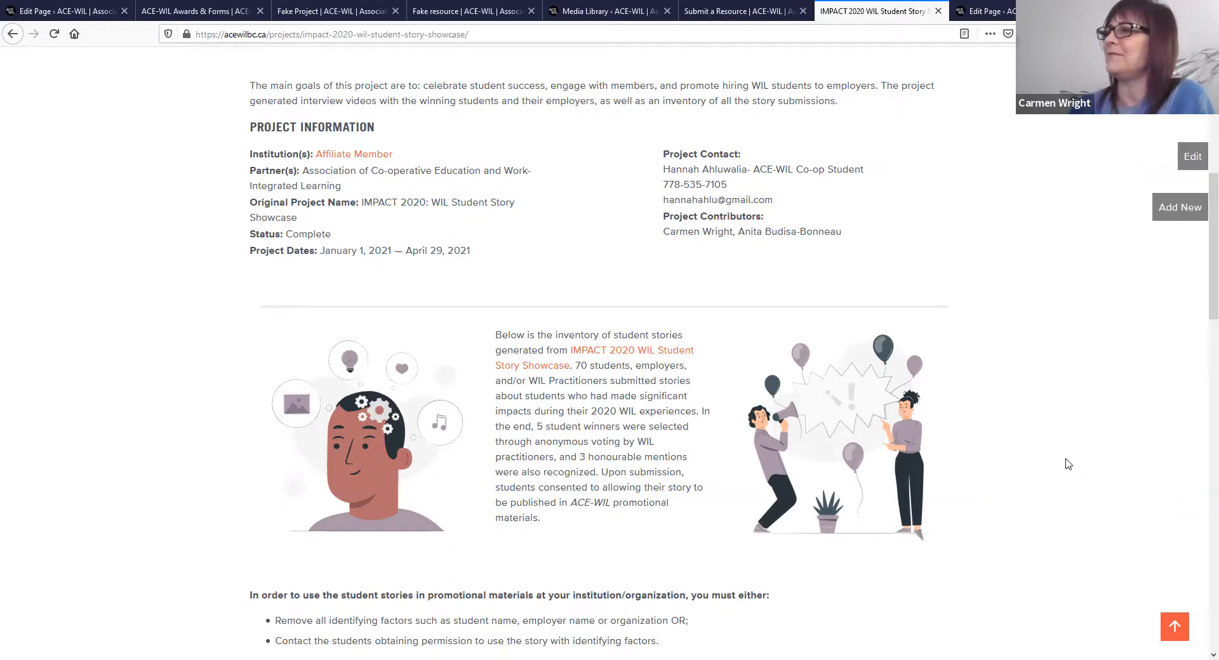
{"action": "scroll", "coordinate": [1068, 464], "scroll_direction": "down", "scroll_amount": 3}
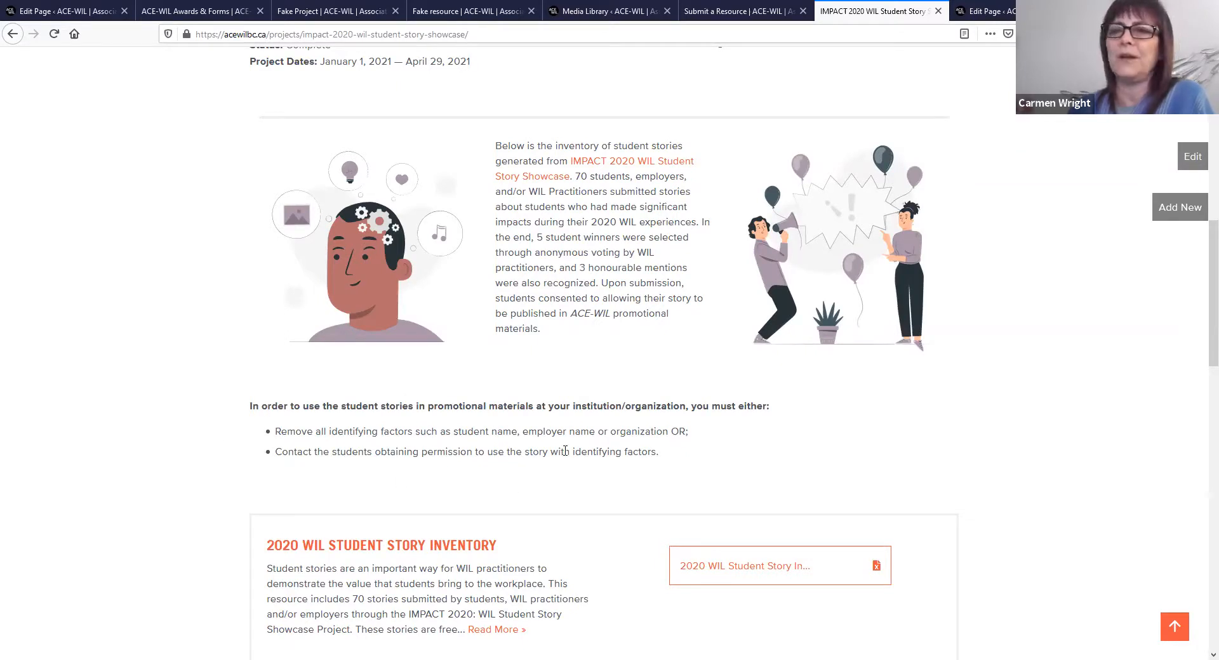
{"action": "scroll", "coordinate": [215, 498], "scroll_direction": "down", "scroll_amount": 3}
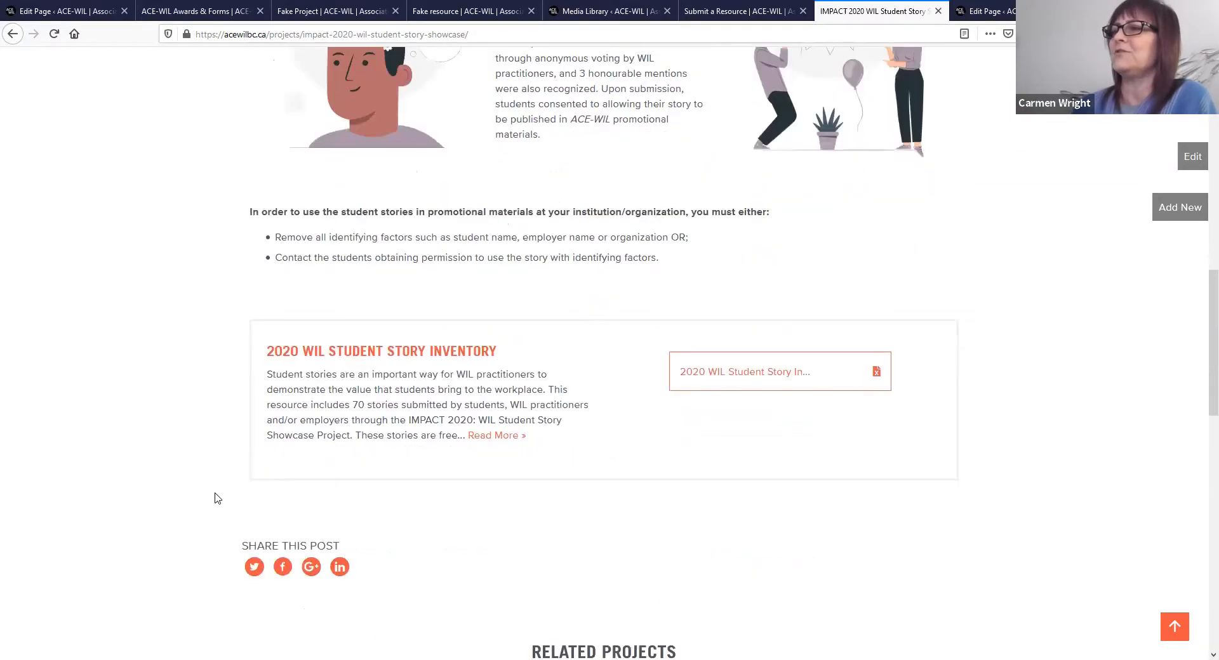
Step: Check the 2020 WIL Student Story Inventory file link without downloading, view the resource's full page, and return to the project page
{"action": "left_click", "coordinate": [692, 375]}
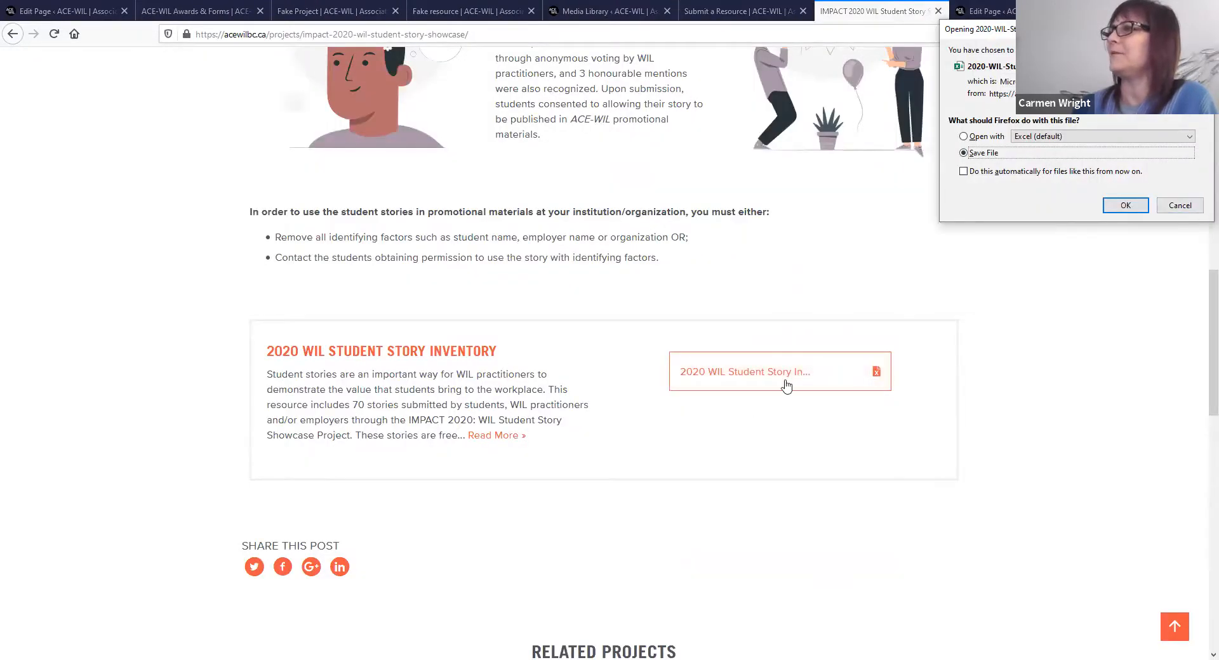
{"action": "left_click", "coordinate": [1178, 210]}
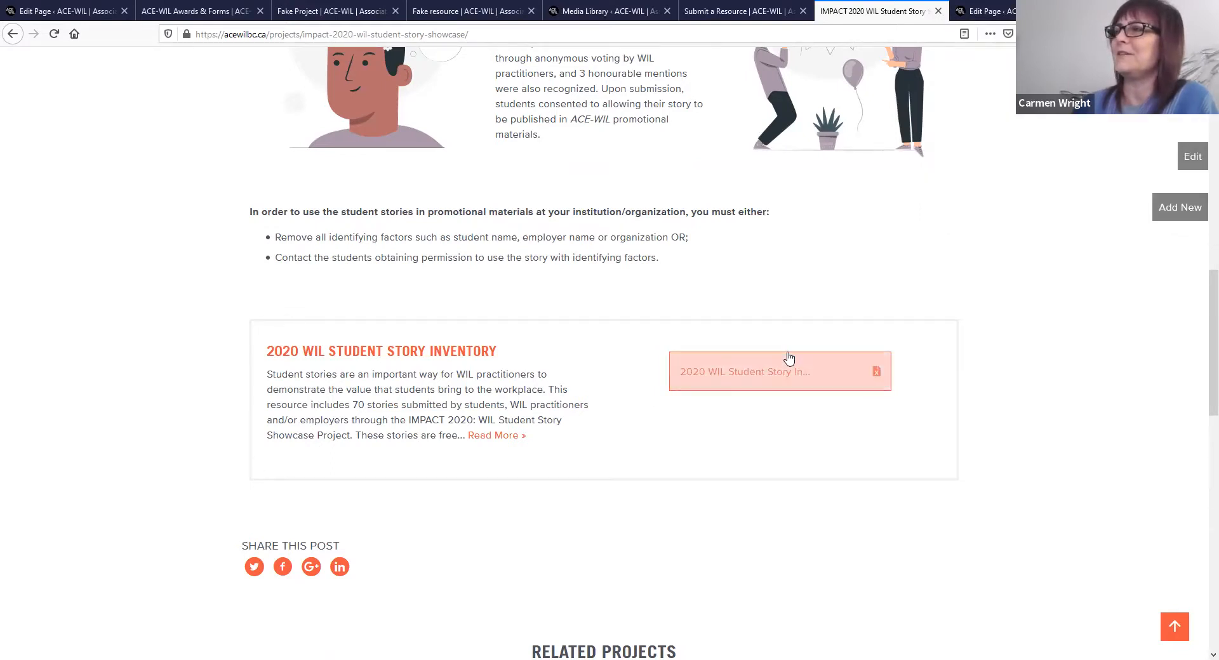
{"action": "left_click", "coordinate": [497, 436]}
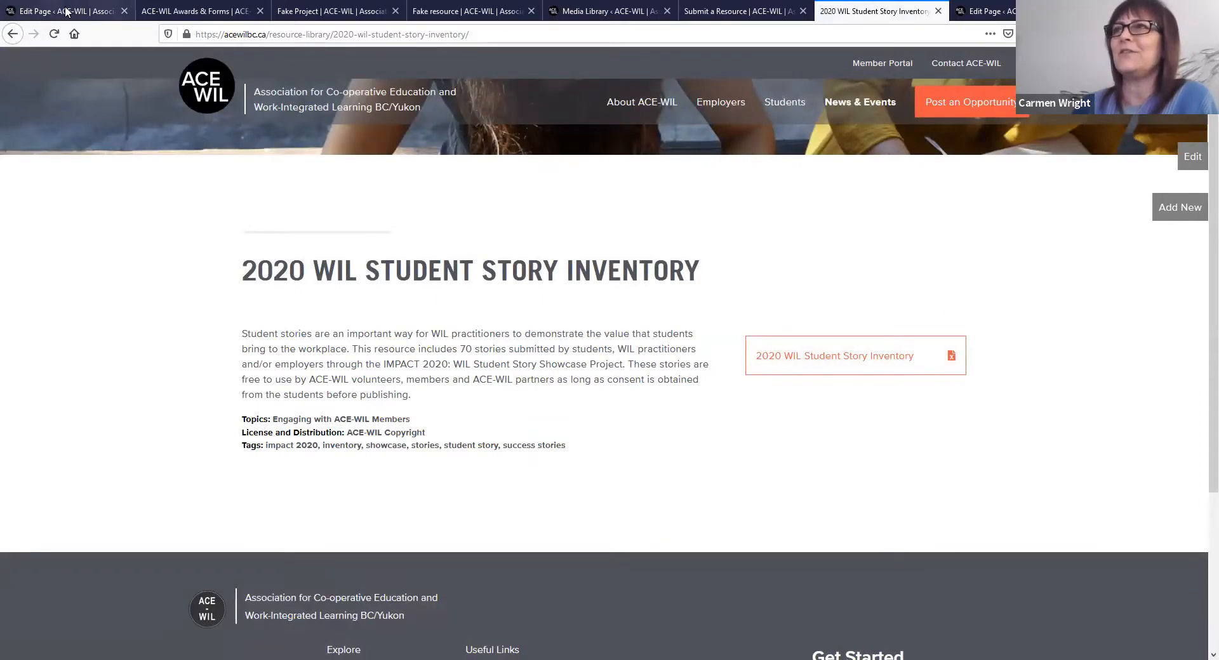
{"action": "left_click", "coordinate": [11, 36]}
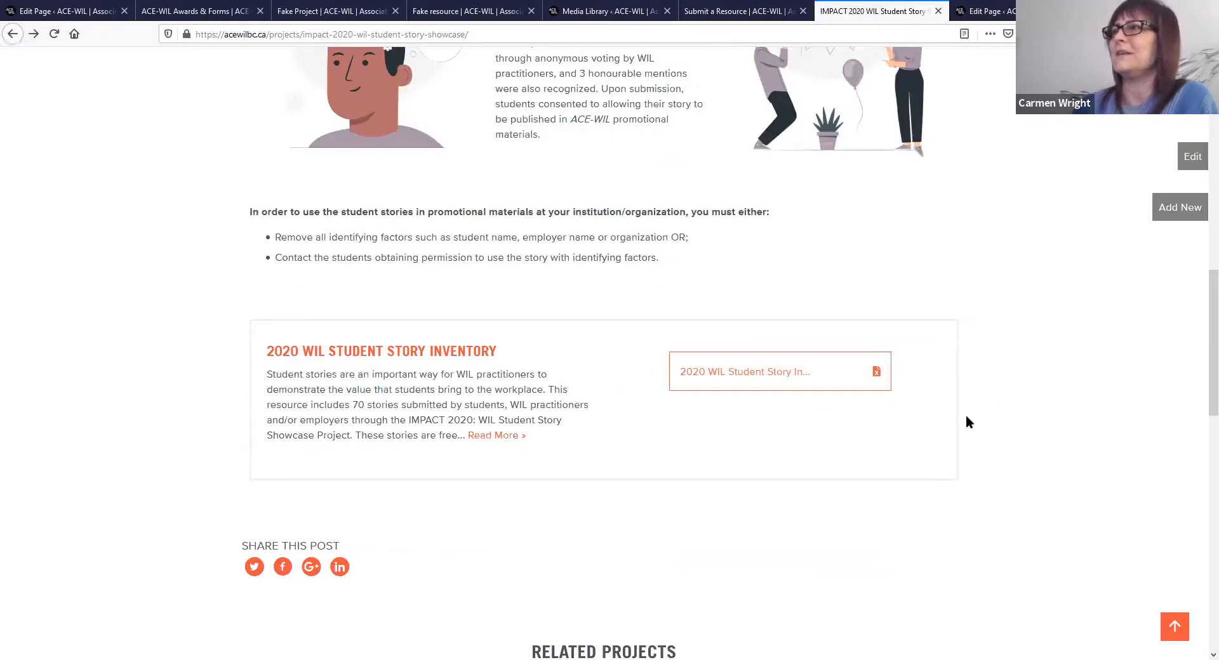
Step: Return from the student story project to the Resource Hub and review its introduction, search and resource packs section
{"action": "scroll", "coordinate": [1116, 413], "scroll_direction": "up", "scroll_amount": 12}
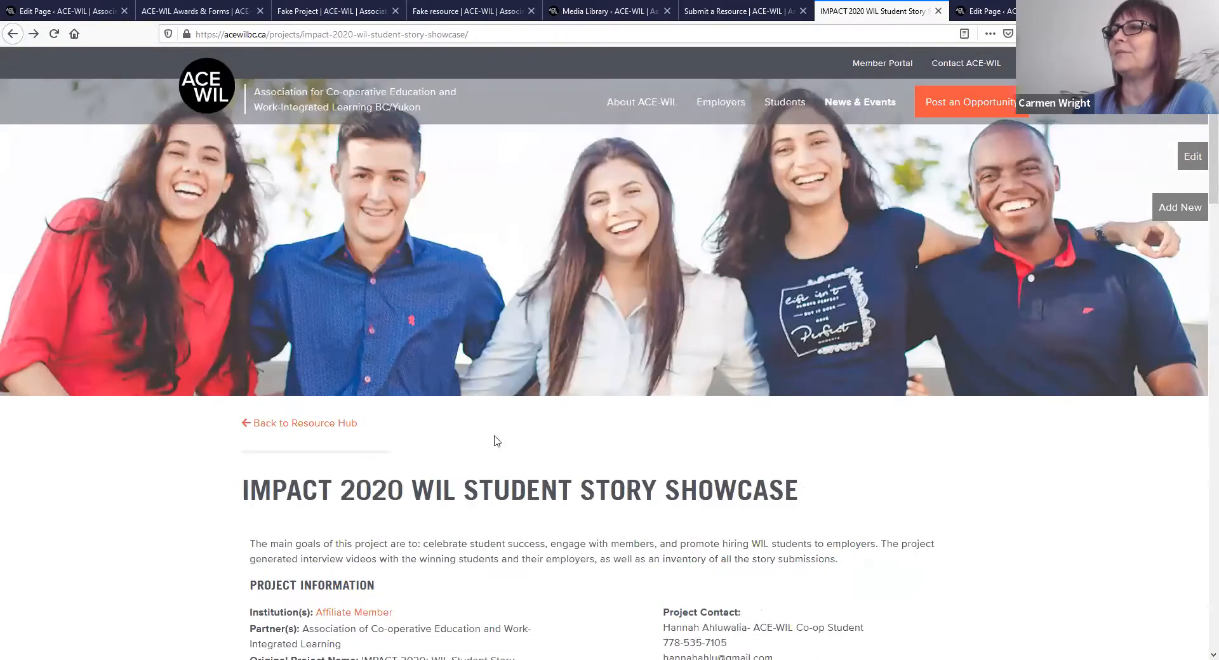
{"action": "left_click", "coordinate": [310, 425]}
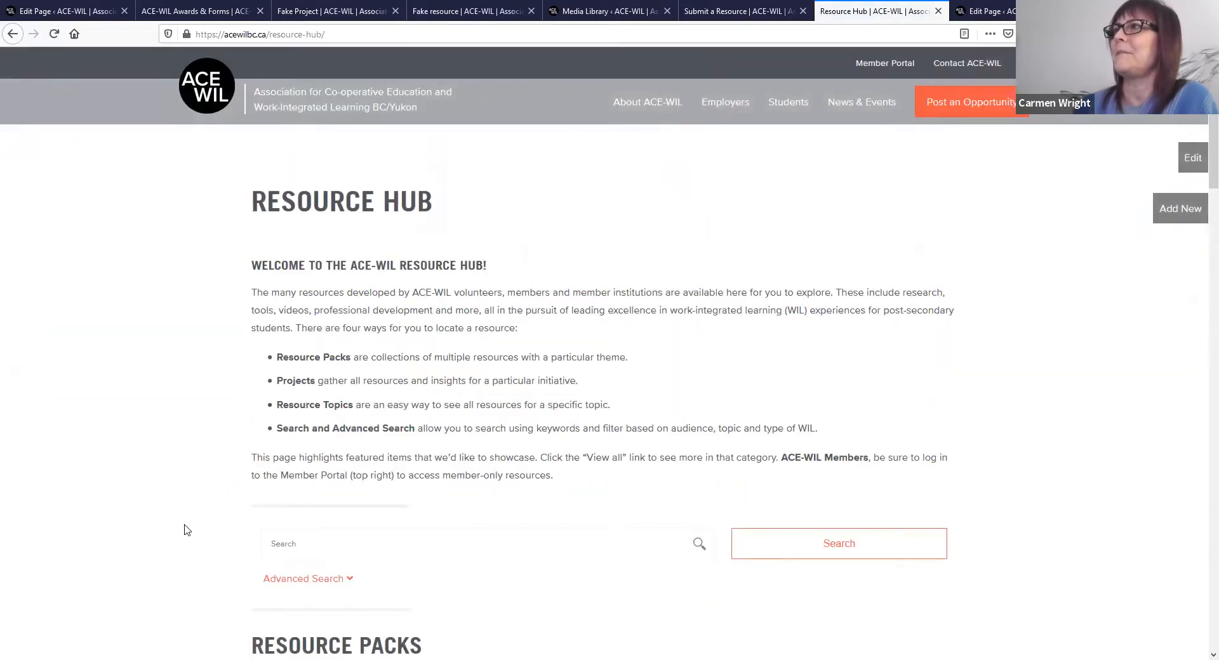
{"action": "scroll", "coordinate": [187, 530], "scroll_direction": "down", "scroll_amount": 4}
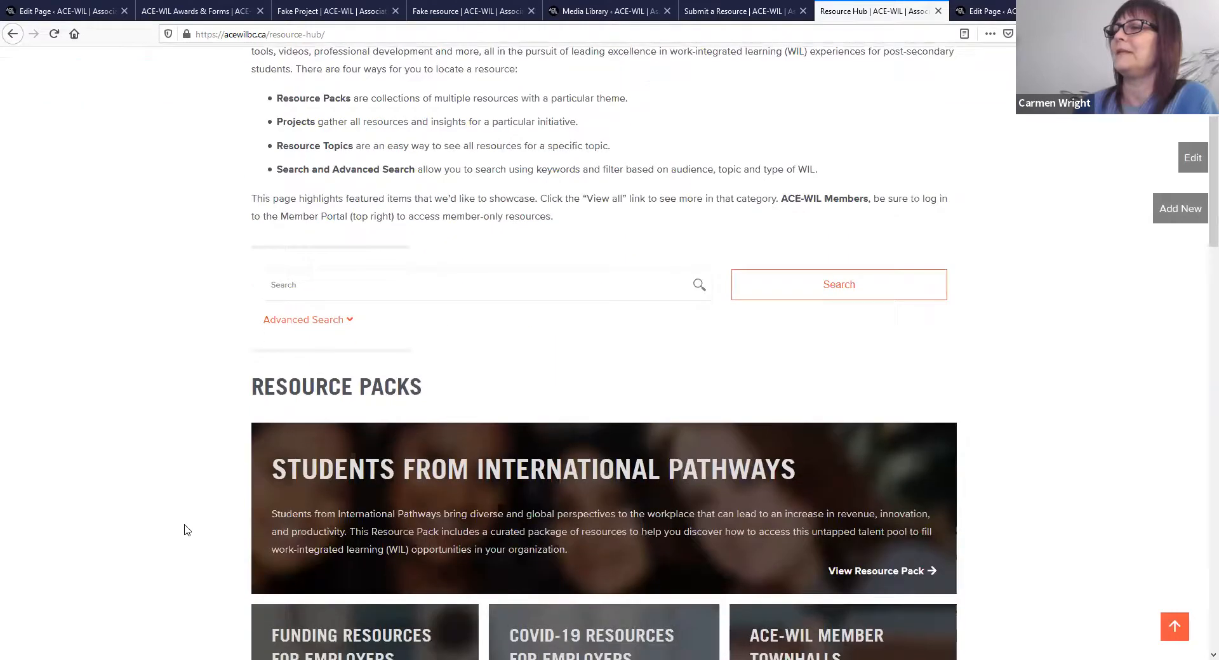
{"action": "scroll", "coordinate": [187, 530], "scroll_direction": "up", "scroll_amount": 4}
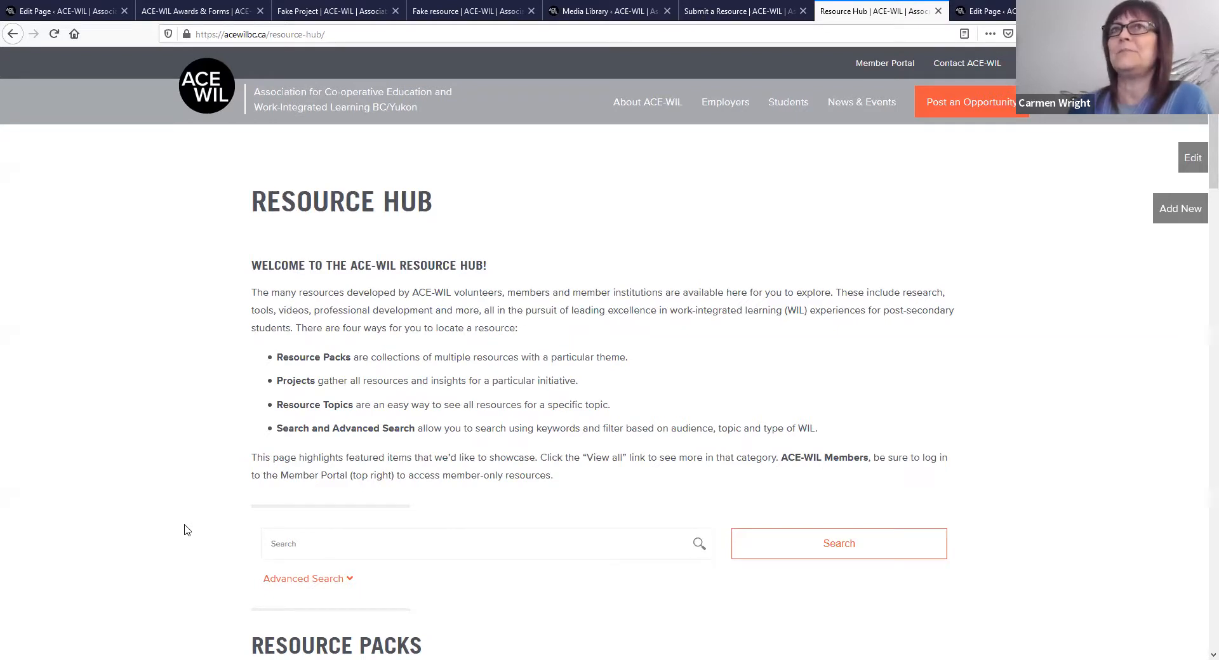
Step: Go back to the Resource Hub page editor and examine its featured content fields, SEO settings, content restriction and revision history
{"action": "left_click", "coordinate": [74, 12]}
{"action": "mouse_move", "coordinate": [48, 382]}
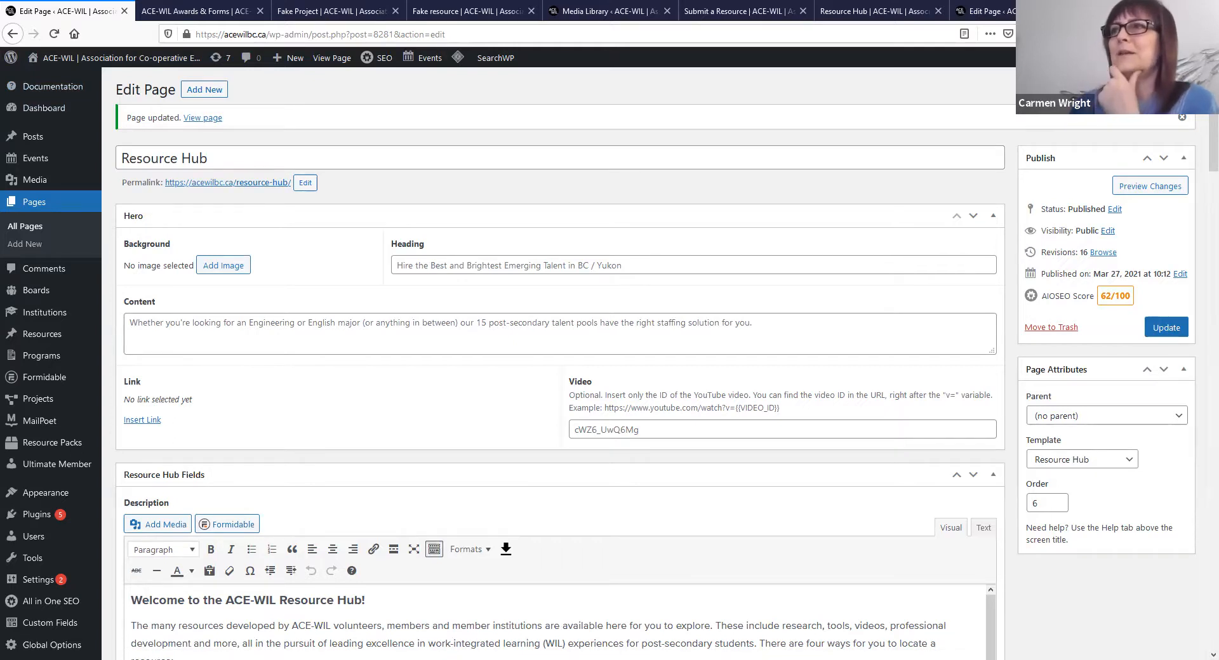
{"action": "scroll", "coordinate": [498, 337], "scroll_direction": "down", "scroll_amount": 20}
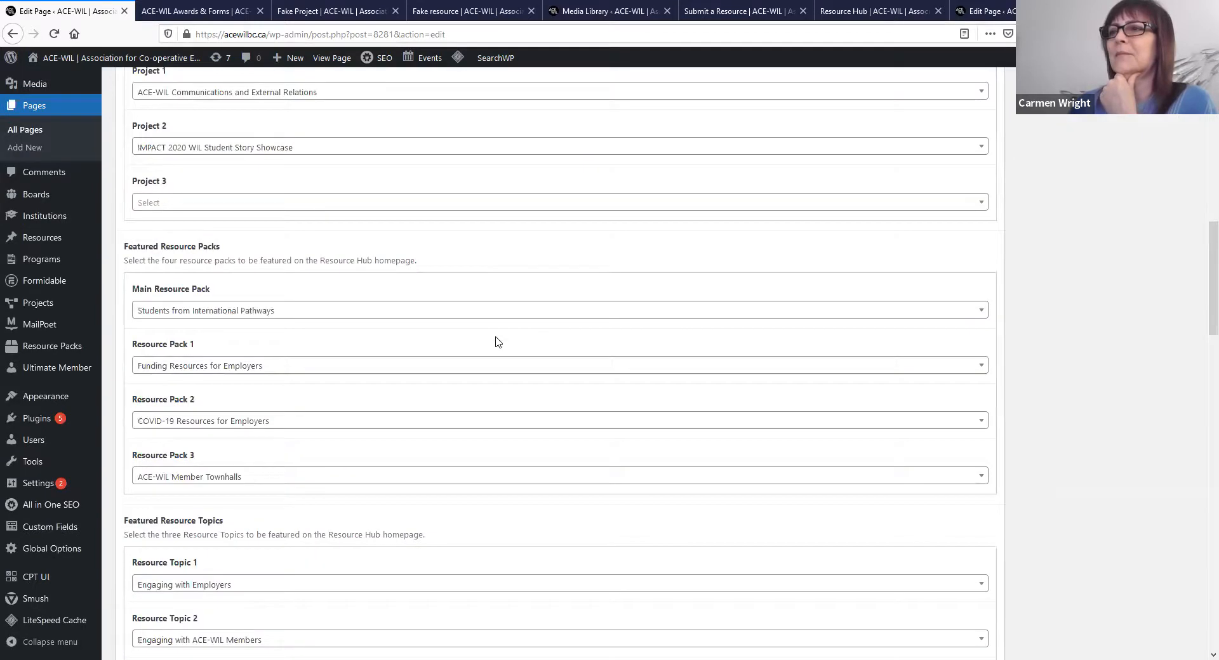
{"action": "scroll", "coordinate": [497, 342], "scroll_direction": "down", "scroll_amount": 12}
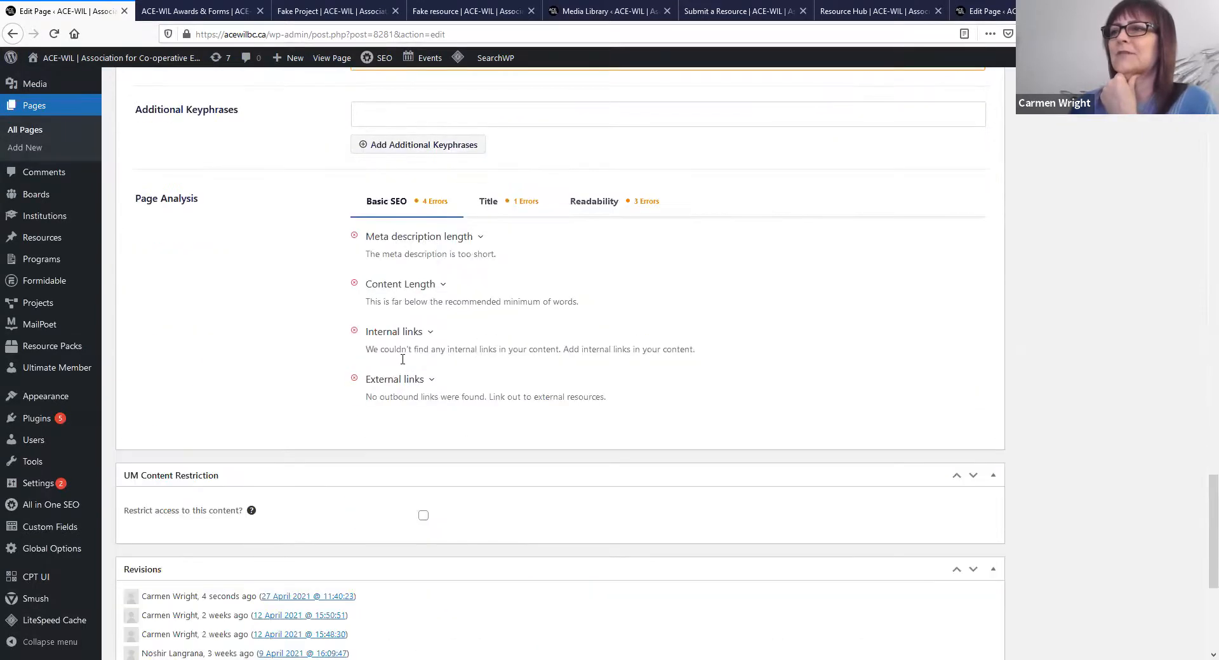
{"action": "scroll", "coordinate": [552, 283], "scroll_direction": "up", "scroll_amount": 10}
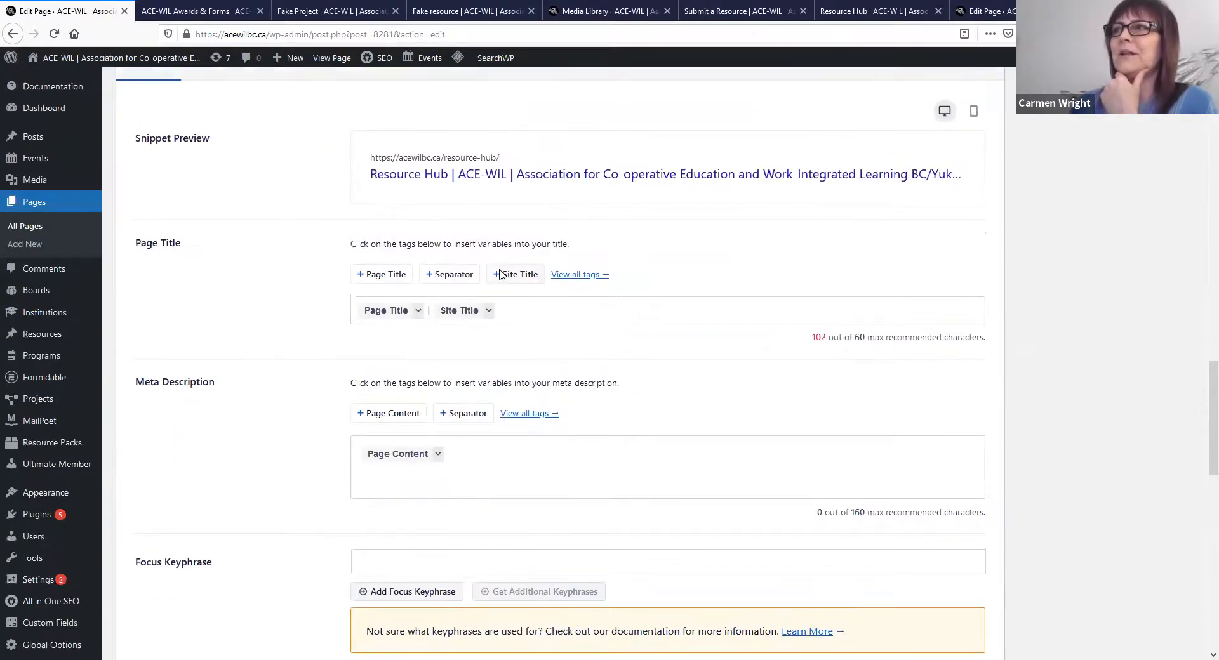
{"action": "scroll", "coordinate": [501, 274], "scroll_direction": "down", "scroll_amount": 6}
{"action": "scroll", "coordinate": [501, 273], "scroll_direction": "down", "scroll_amount": 7}
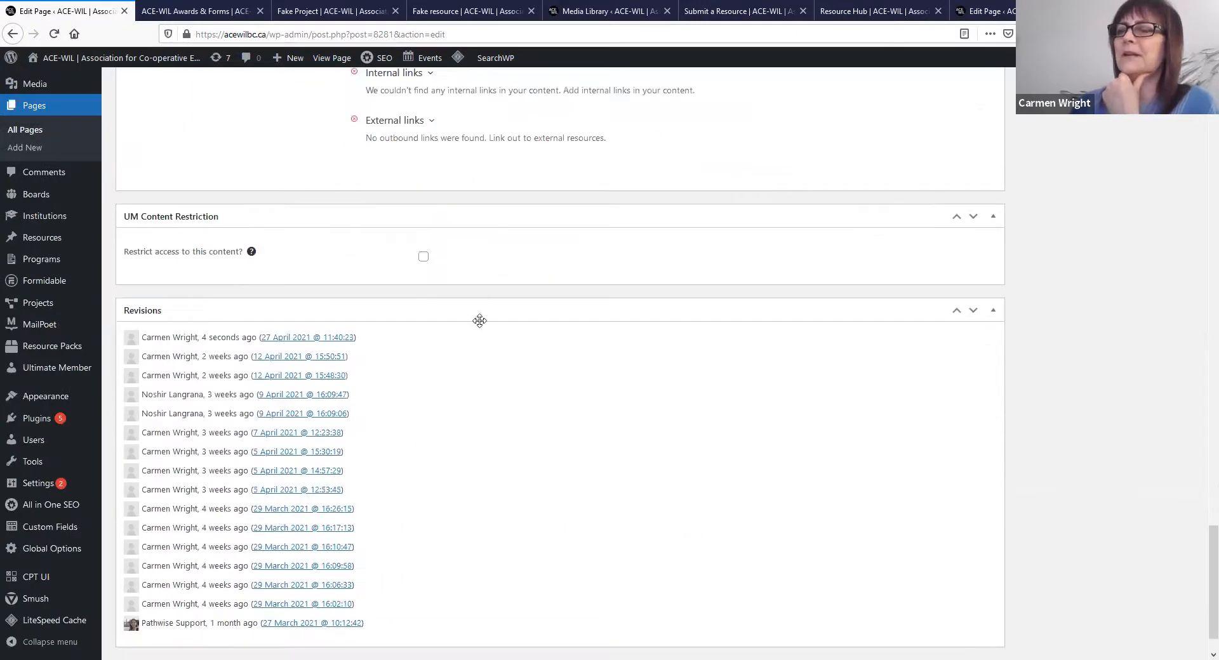
{"action": "scroll", "coordinate": [526, 366], "scroll_direction": "down", "scroll_amount": 2}
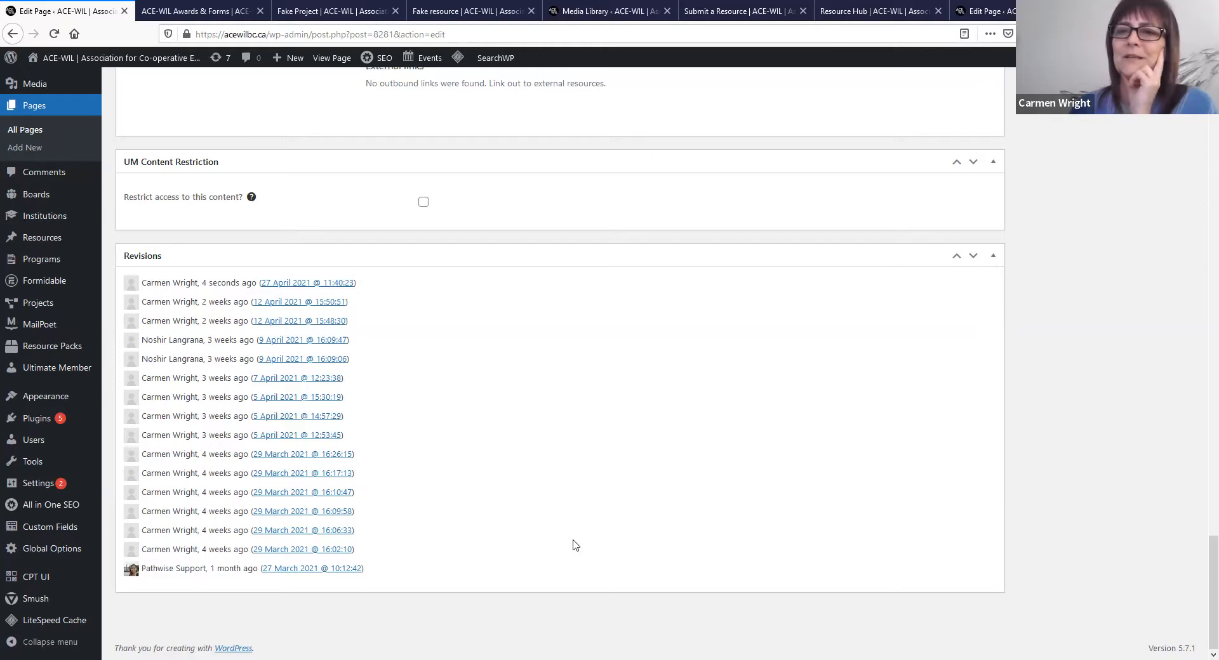
{"action": "scroll", "coordinate": [575, 545], "scroll_direction": "up", "scroll_amount": 10}
{"action": "scroll", "coordinate": [574, 545], "scroll_direction": "up", "scroll_amount": 10}
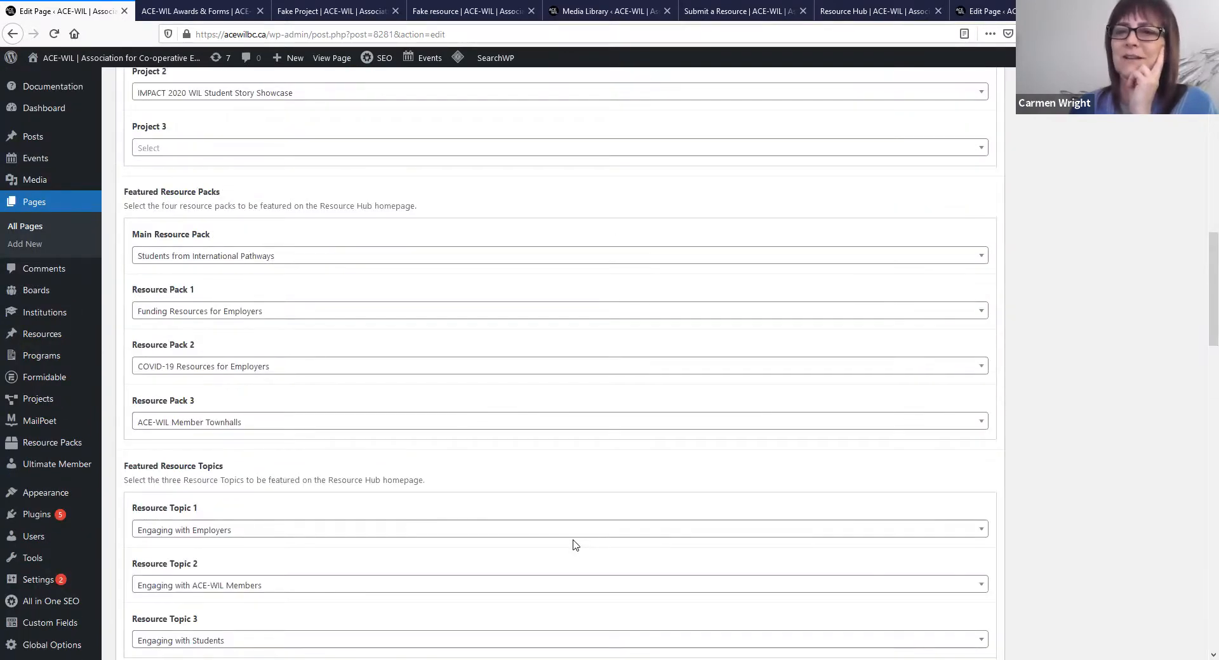
{"action": "scroll", "coordinate": [575, 545], "scroll_direction": "up", "scroll_amount": 15}
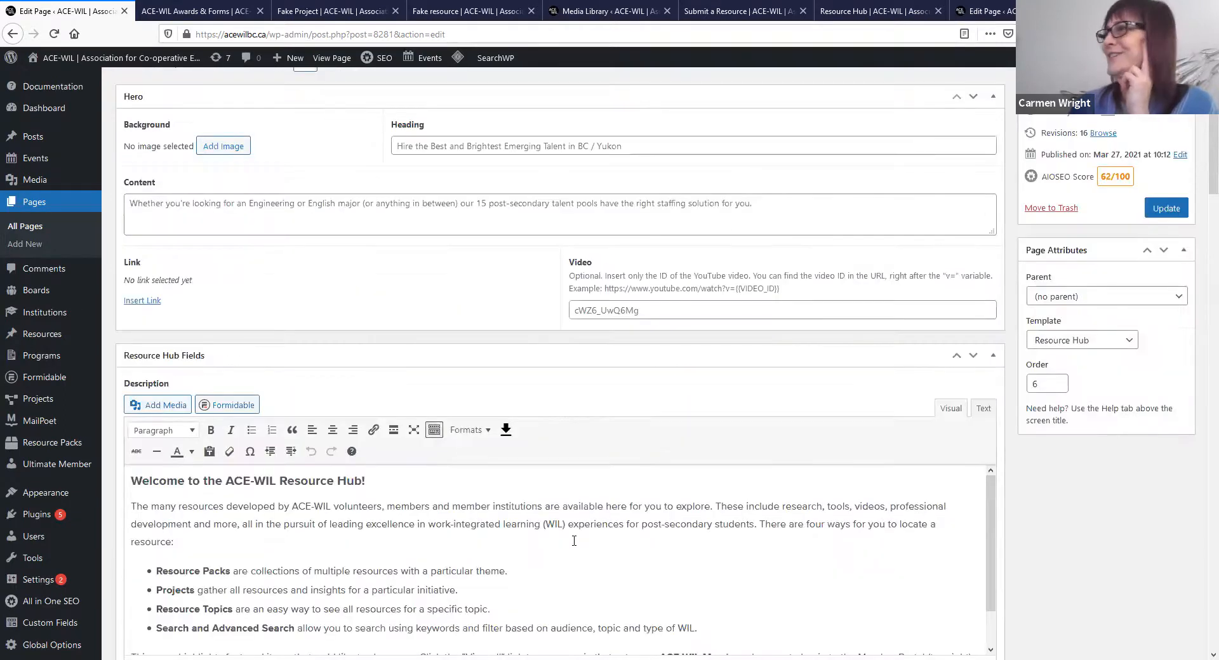
{"action": "scroll", "coordinate": [798, 641], "scroll_direction": "up", "scroll_amount": 2}
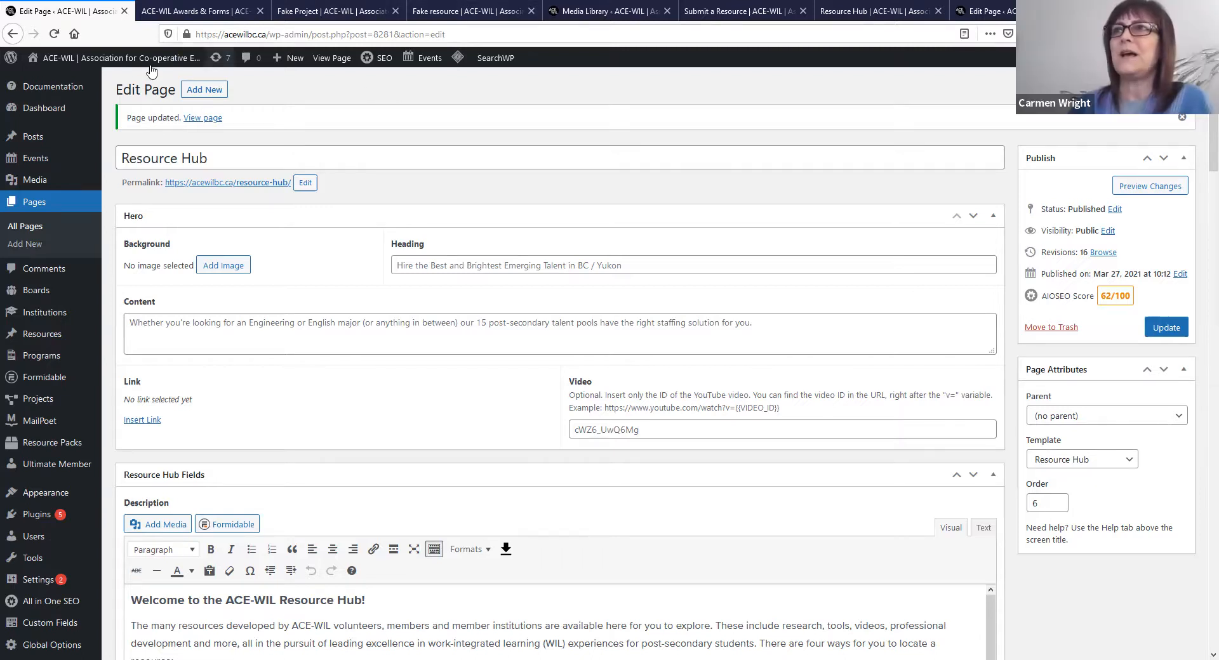
Step: Open the Custom Thumbnail Sizes help topic in the site documentation and highlight the featured image dimensions in its first instruction
{"action": "left_click", "coordinate": [57, 89]}
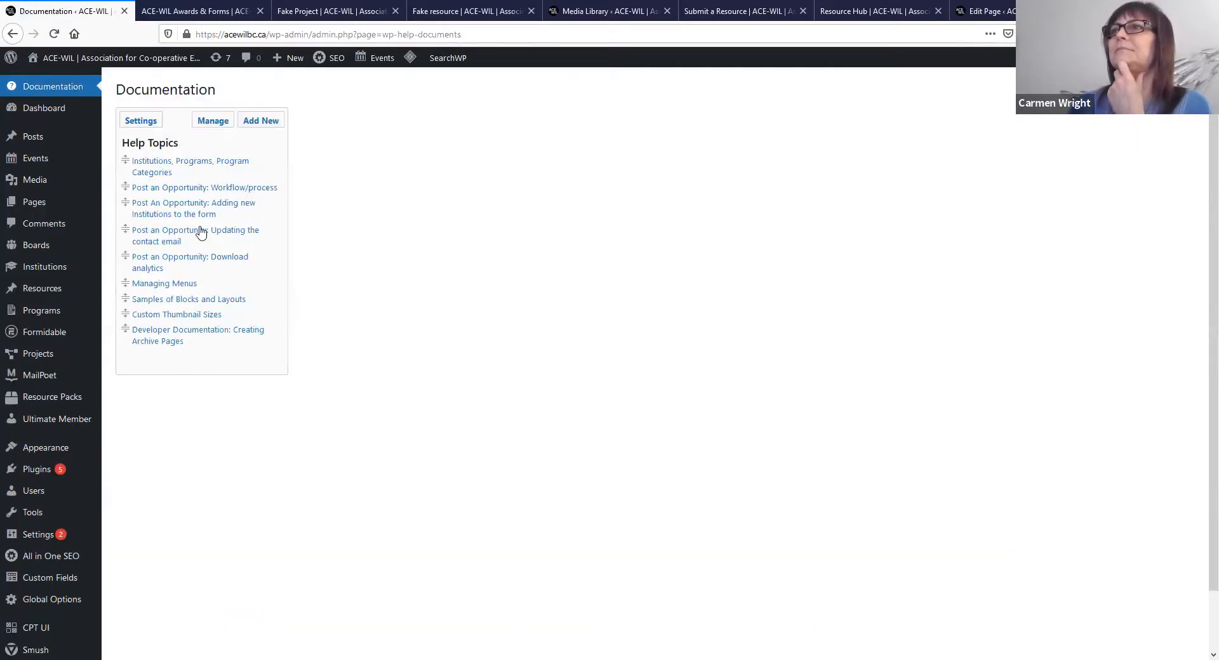
{"action": "left_click", "coordinate": [195, 315]}
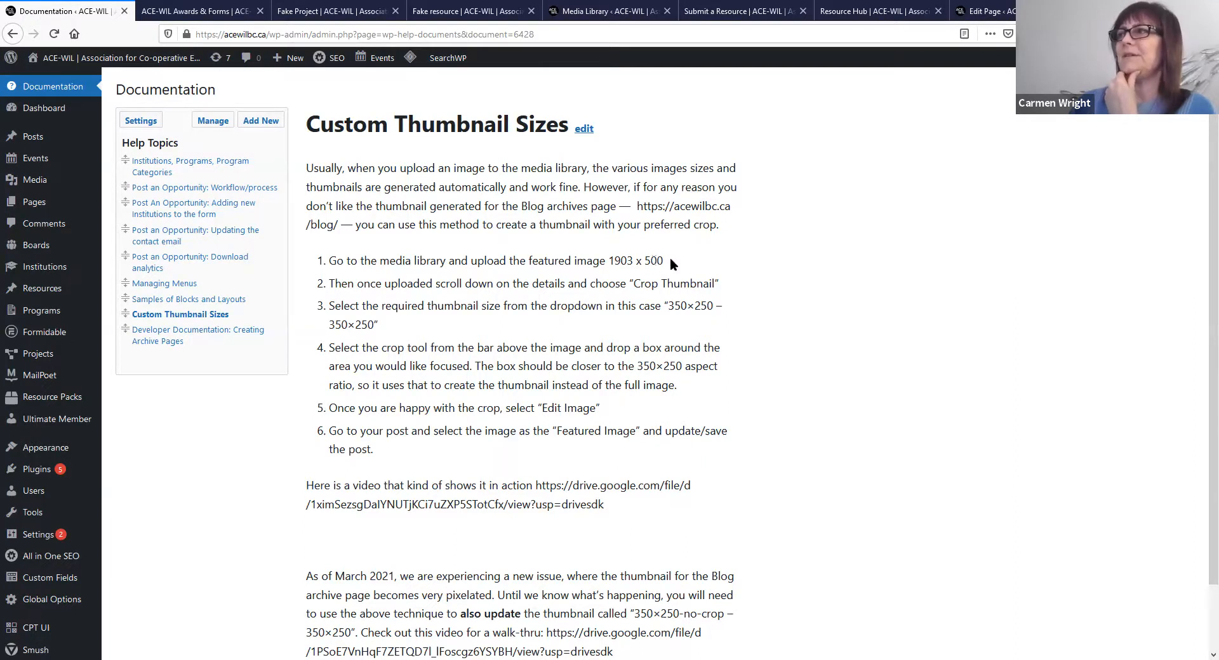
{"action": "left_click_drag", "start_coordinate": [664, 261], "coordinate": [612, 262]}
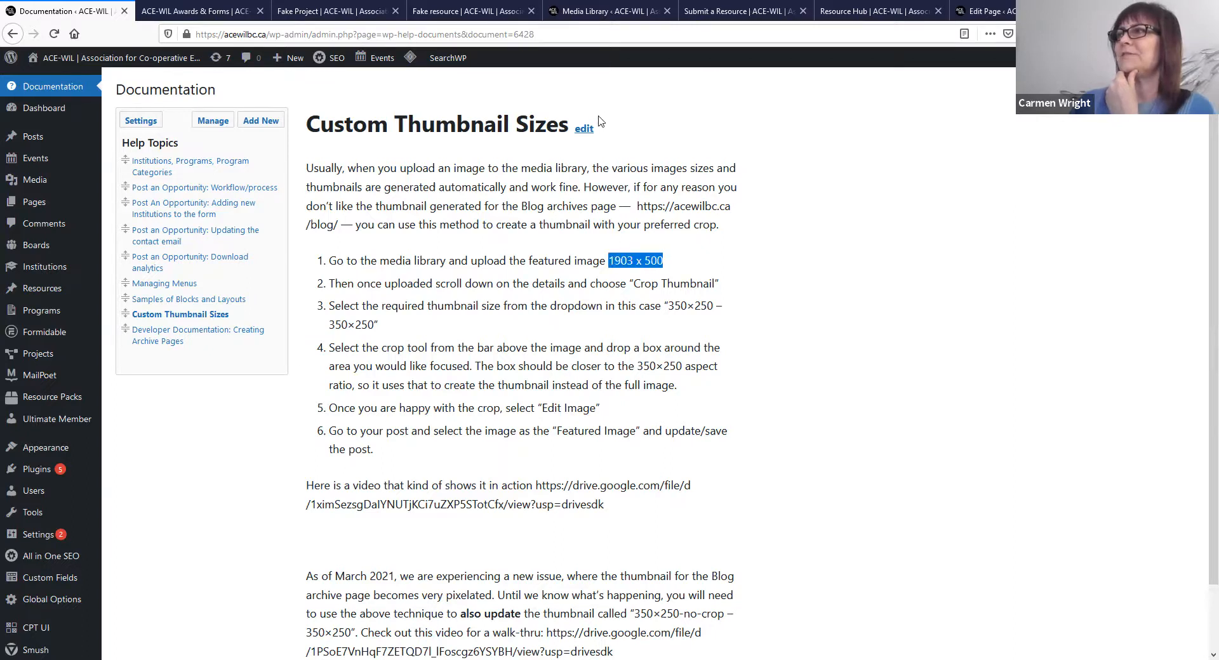
Step: Edit the Custom Thumbnail Sizes help document to add "pixels" after "1903 x 500" in the first instruction, and update it
{"action": "left_click", "coordinate": [583, 129]}
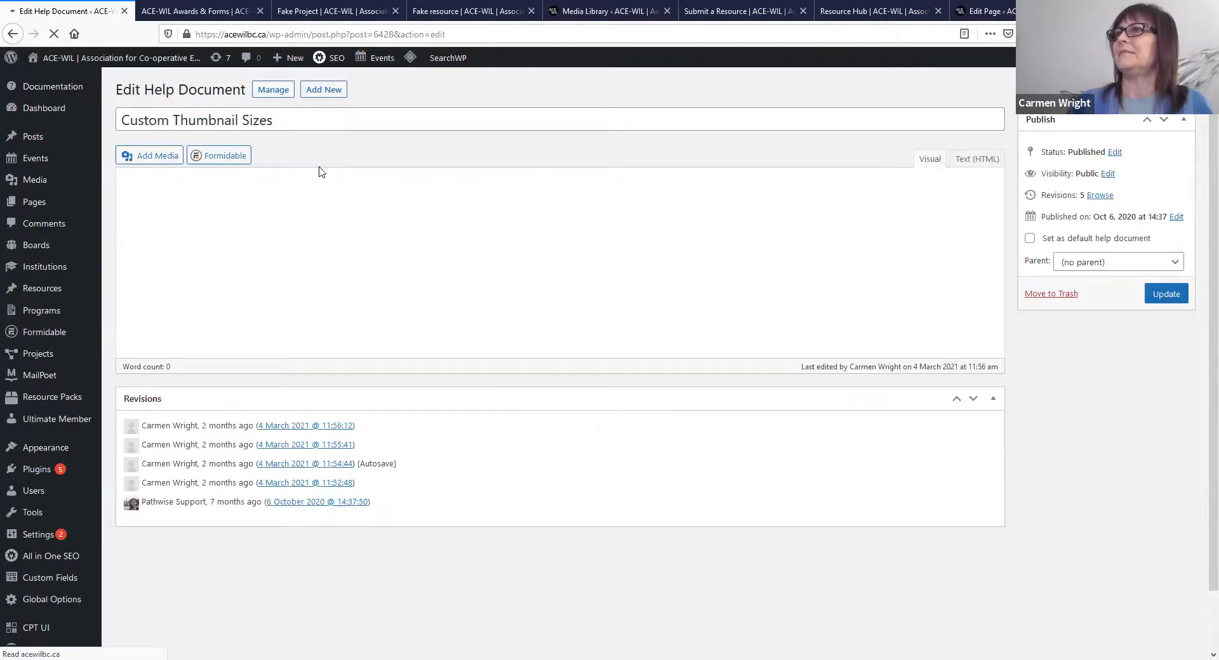
{"action": "left_click", "coordinate": [458, 271]}
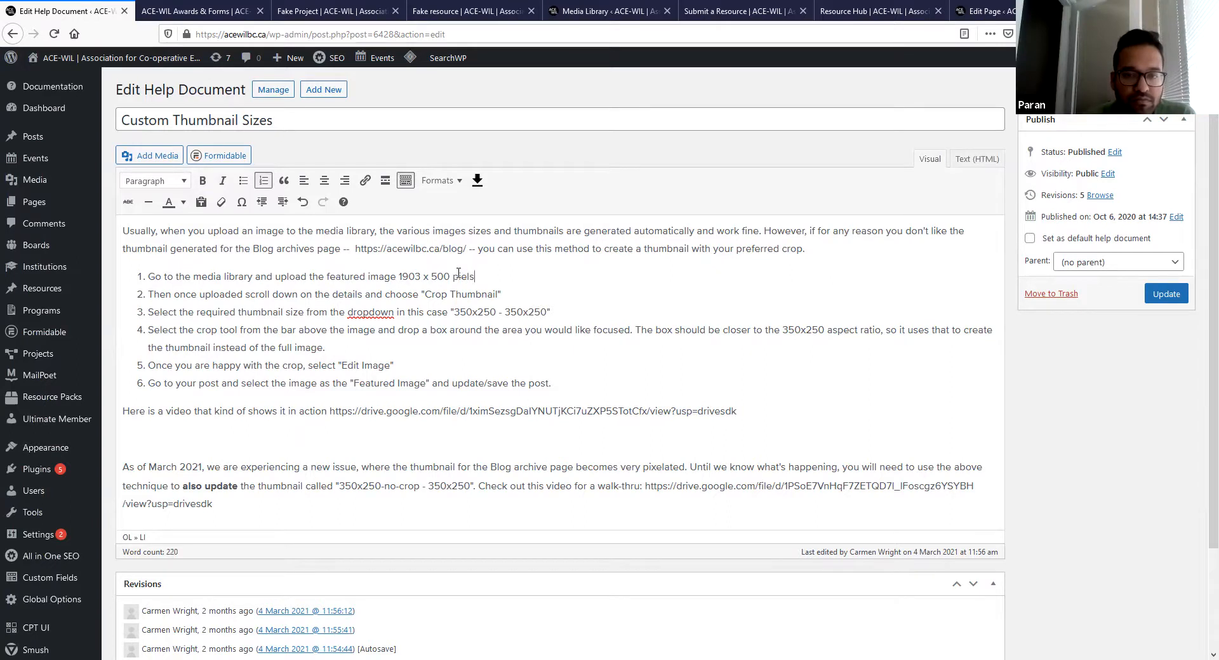
{"action": "key", "text": "Left"}
{"action": "key", "text": "Left"}
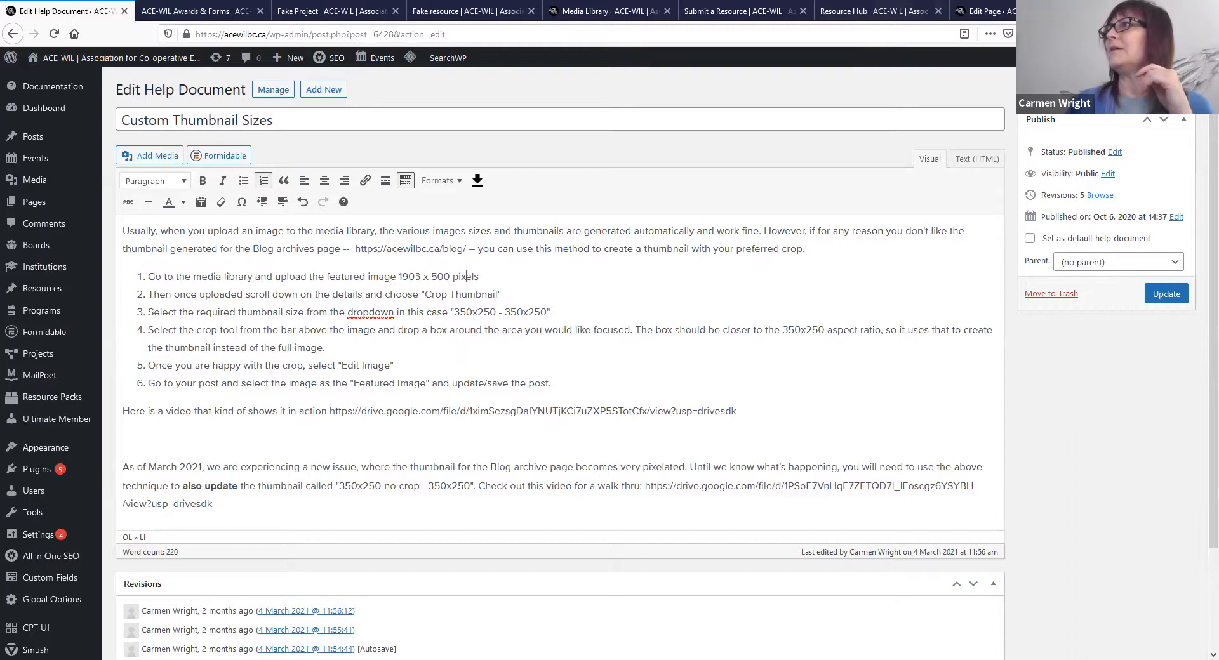
{"action": "left_click", "coordinate": [1174, 302]}
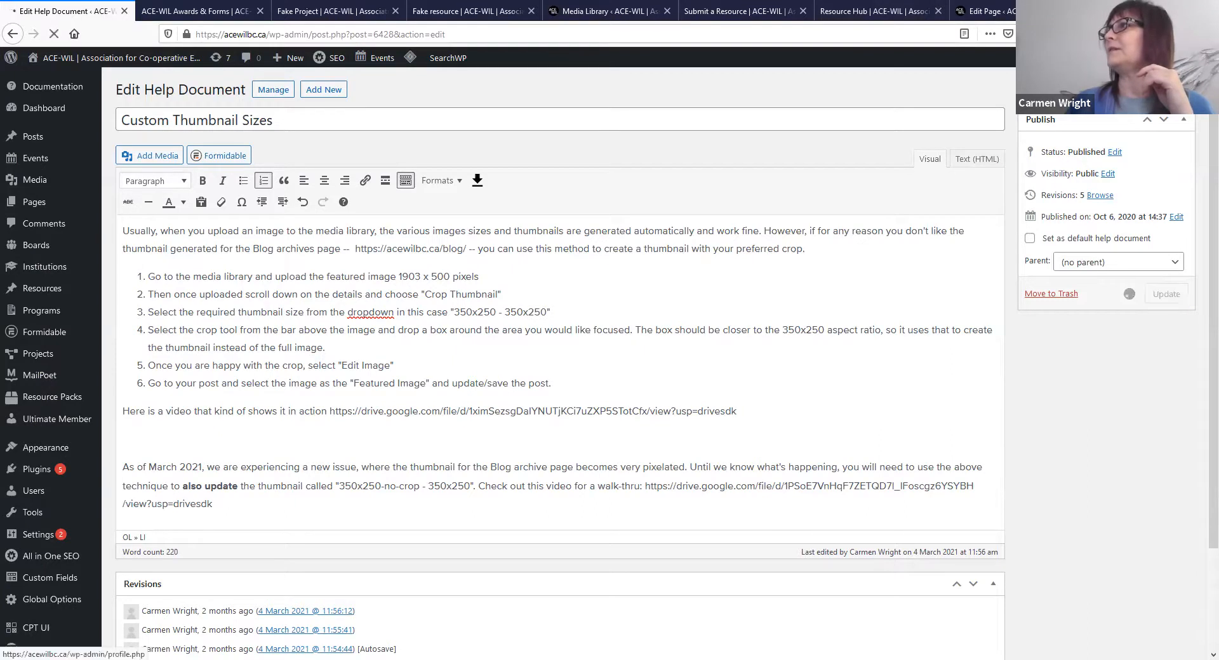
Step: Switch to Google Drive and open the ACE-WIL Communications Resources folder using the Google account that has access
{"action": "key", "text": "ctrl+t"}
{"action": "left_click", "coordinate": [336, 241]}
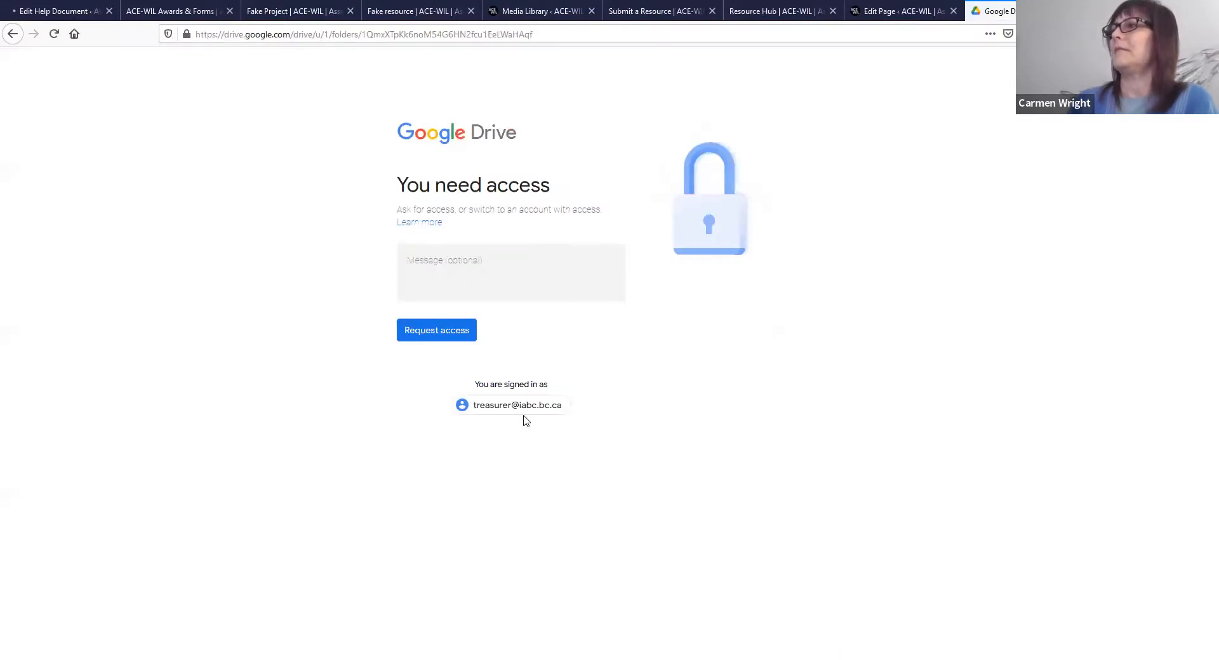
{"action": "left_click", "coordinate": [512, 406]}
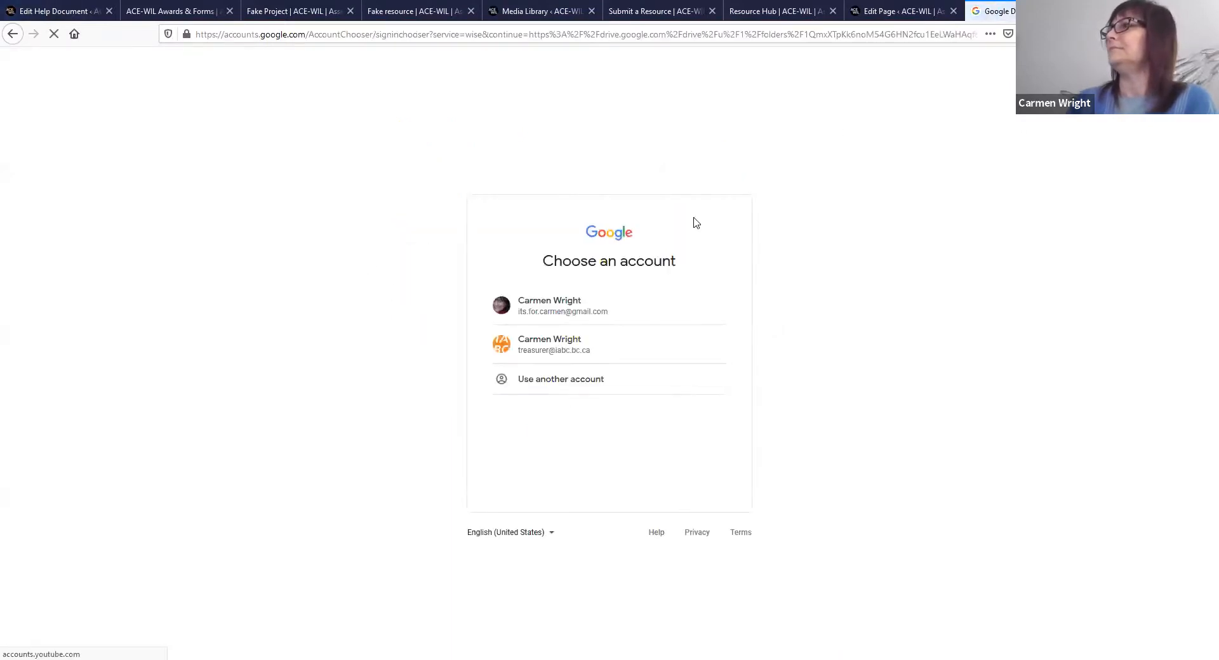
{"action": "left_click", "coordinate": [558, 312]}
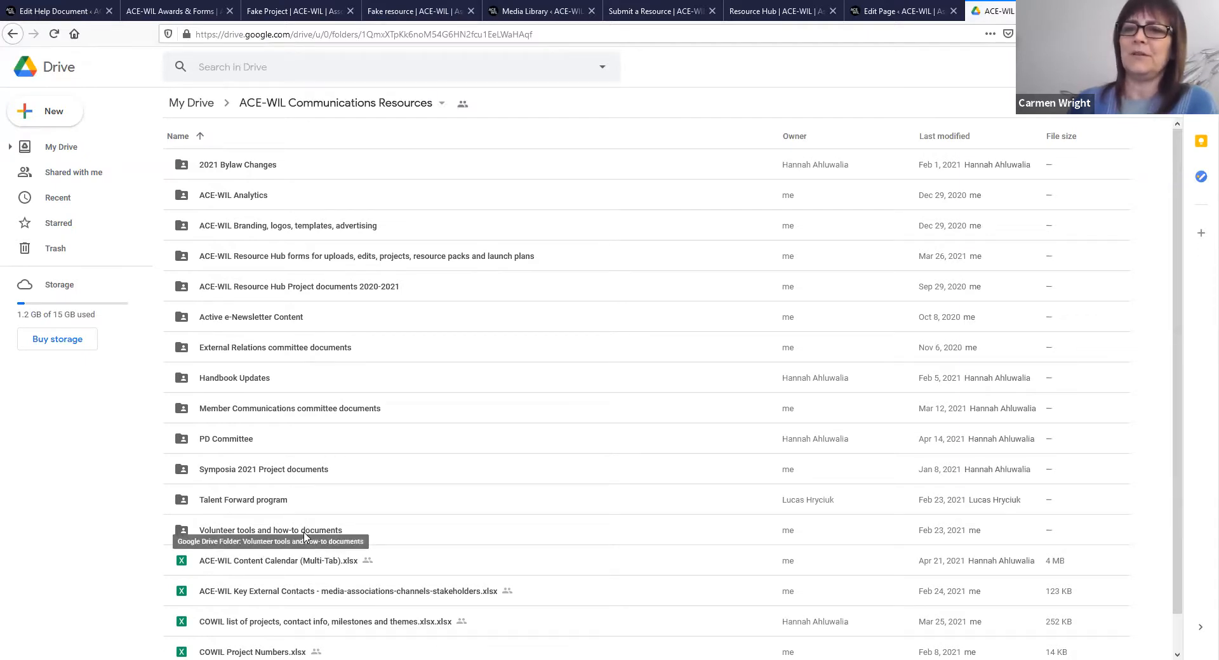
Step: Open "Make a Blog Image the Correct Size" from the "Volunteer tools and how-to documents" folder and read its explanation of required image dimensions
{"action": "double_click", "coordinate": [275, 531]}
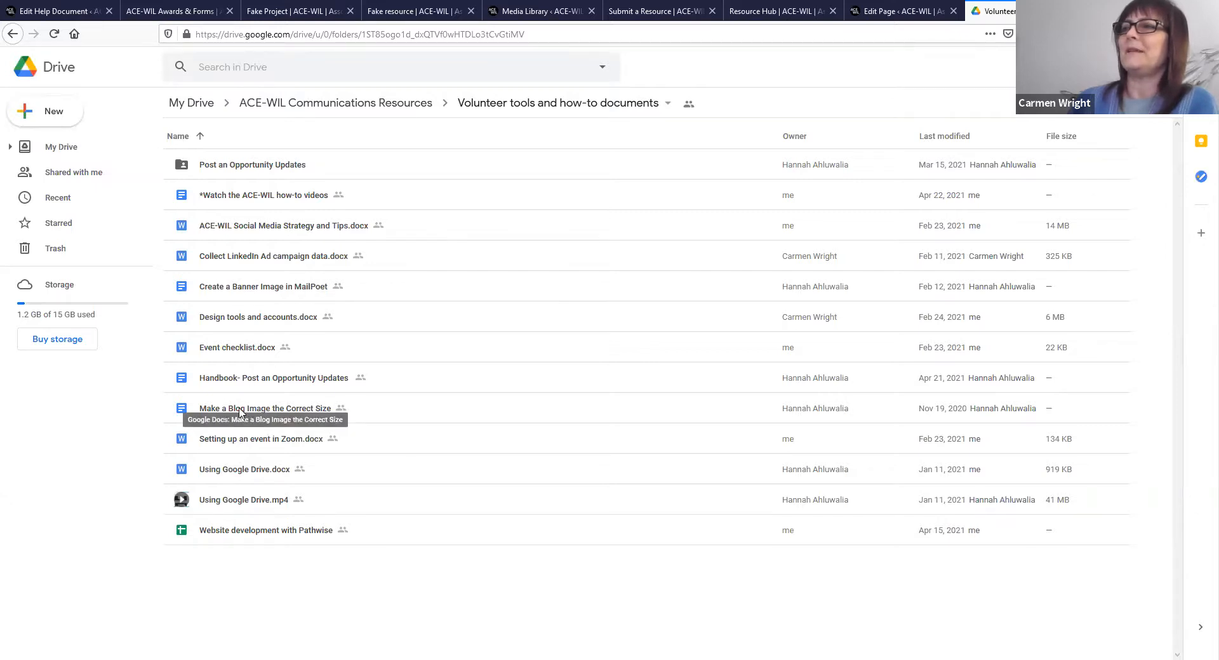
{"action": "double_click", "coordinate": [272, 411]}
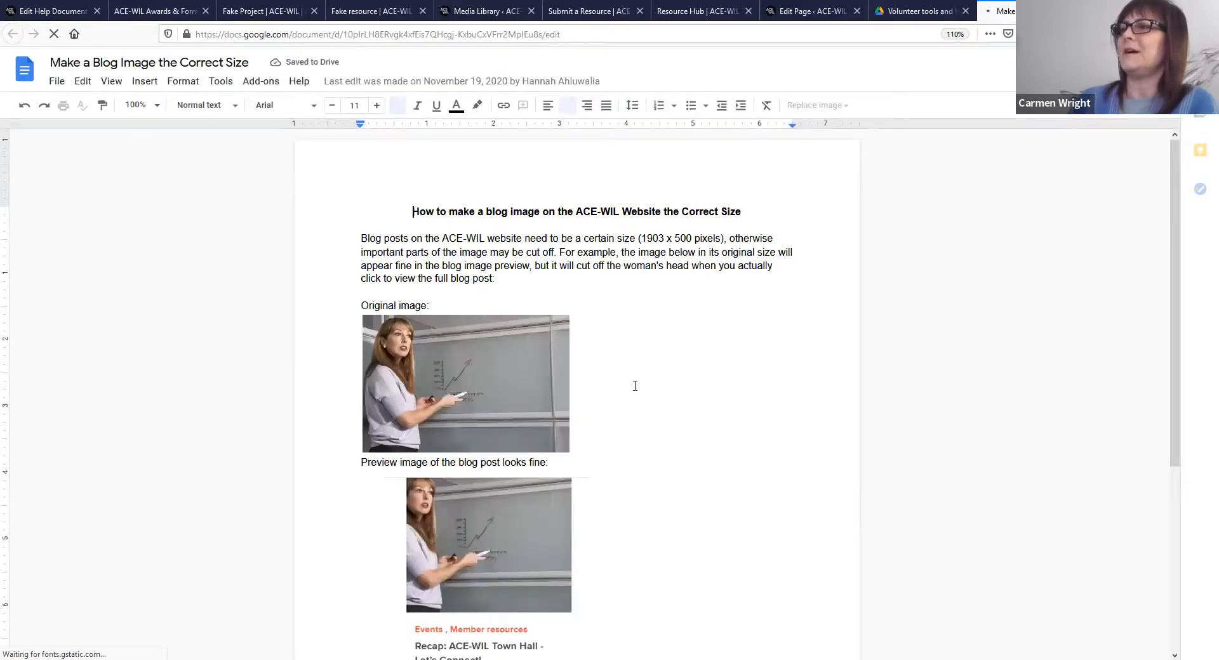
{"action": "scroll", "coordinate": [637, 386], "scroll_direction": "down", "scroll_amount": 3}
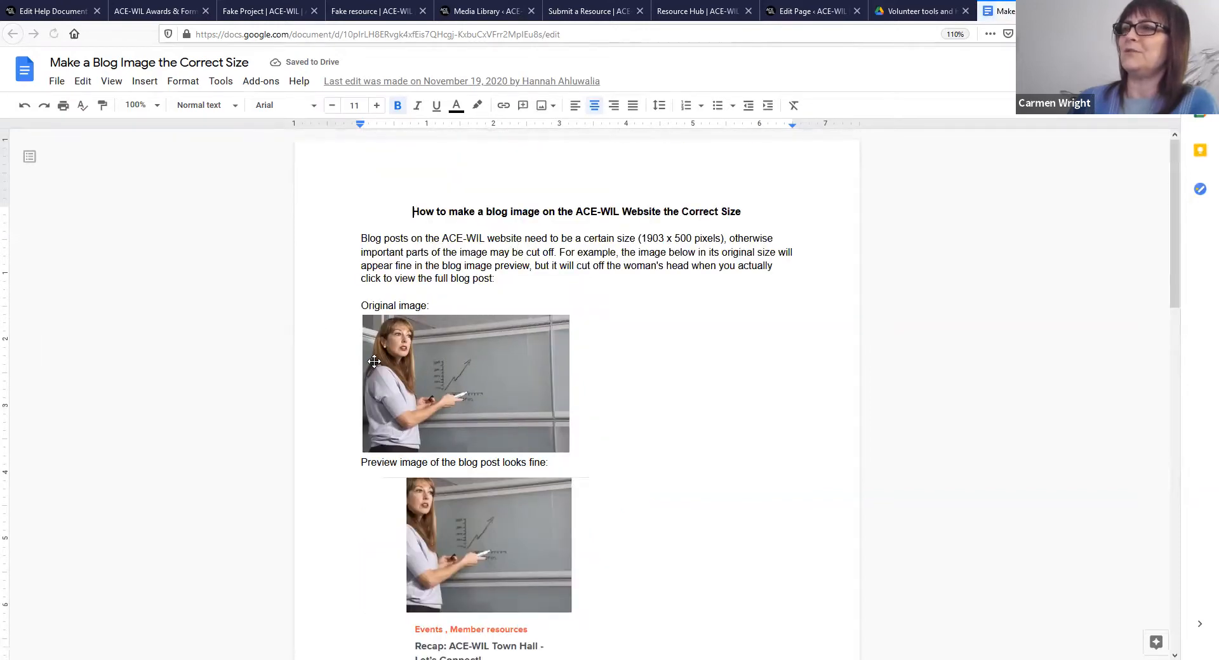
{"action": "scroll", "coordinate": [634, 397], "scroll_direction": "down", "scroll_amount": 4}
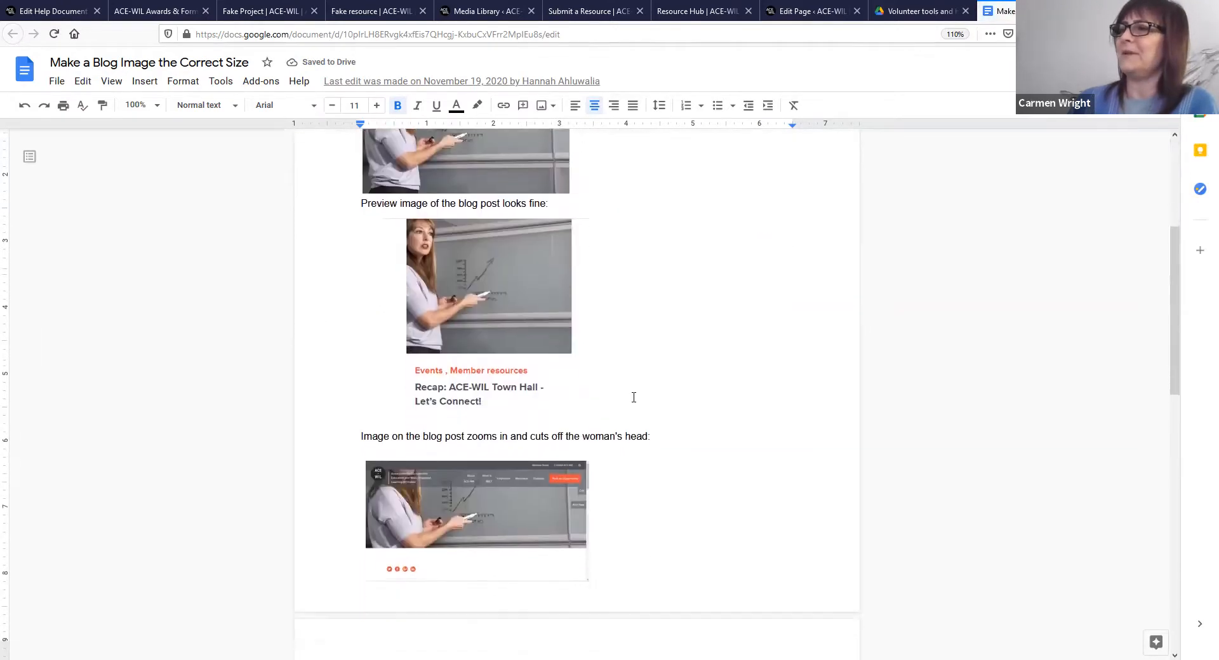
{"action": "scroll", "coordinate": [633, 397], "scroll_direction": "down", "scroll_amount": 5}
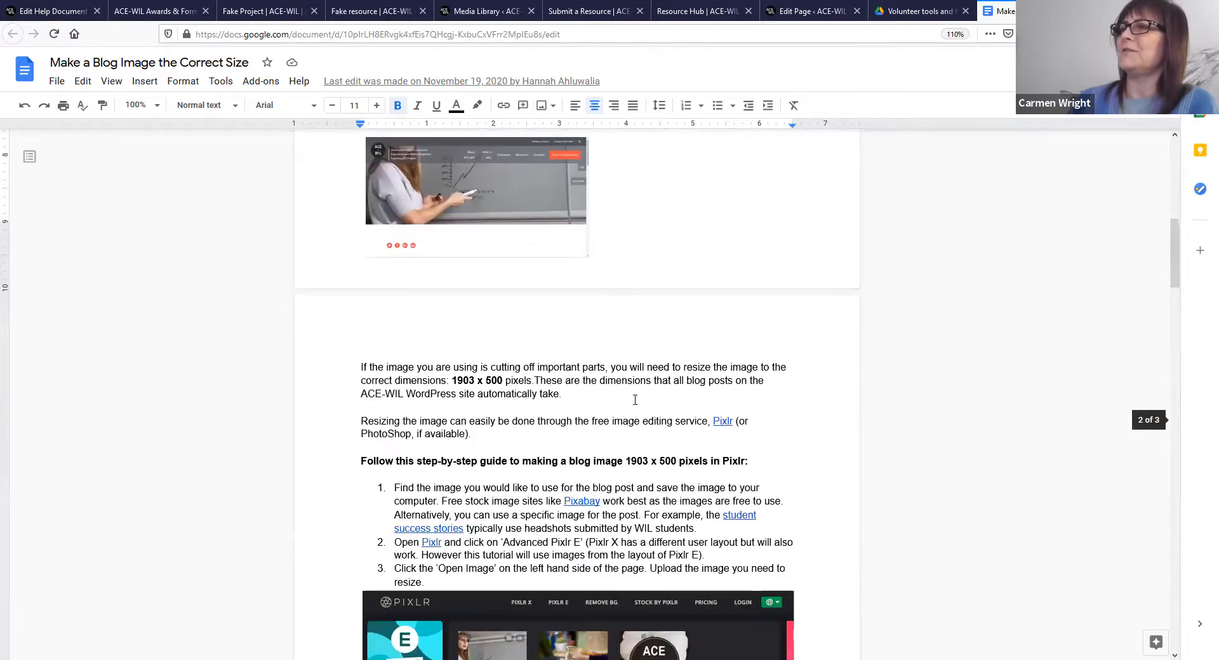
{"action": "scroll", "coordinate": [634, 400], "scroll_direction": "down", "scroll_amount": 2}
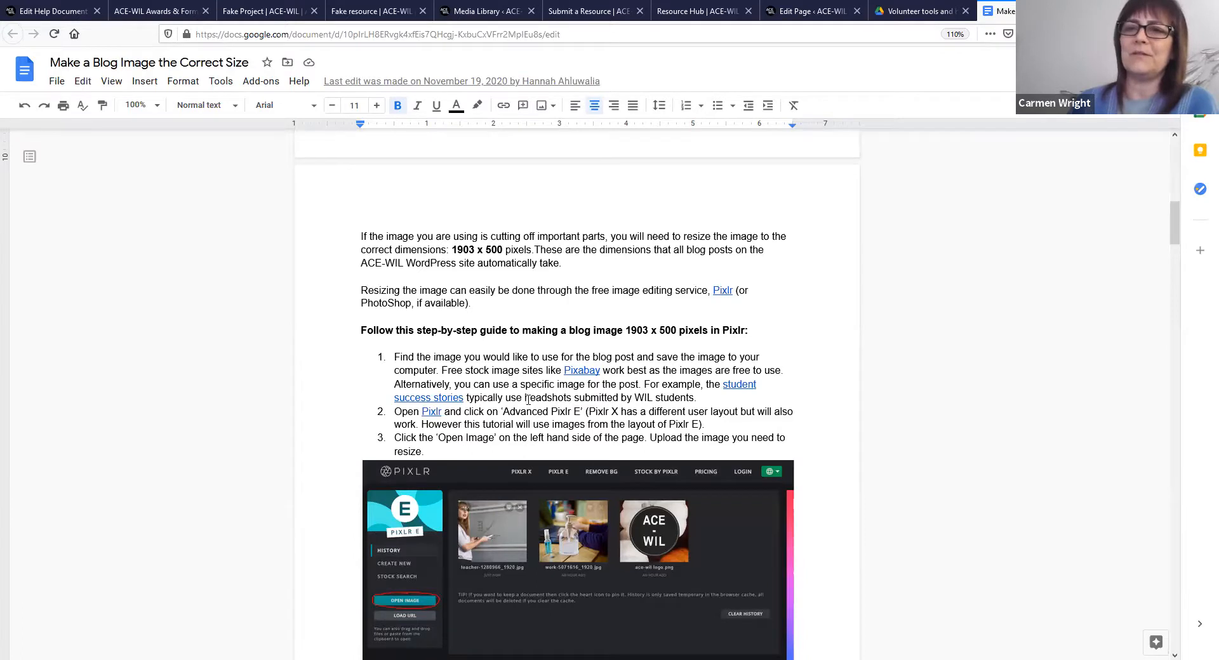
Step: Read the document's Pixlr instructions on resizing the canvas to 1903 x 500 and adding a colour-matched background layer
{"action": "scroll", "coordinate": [528, 400], "scroll_direction": "down", "scroll_amount": 6}
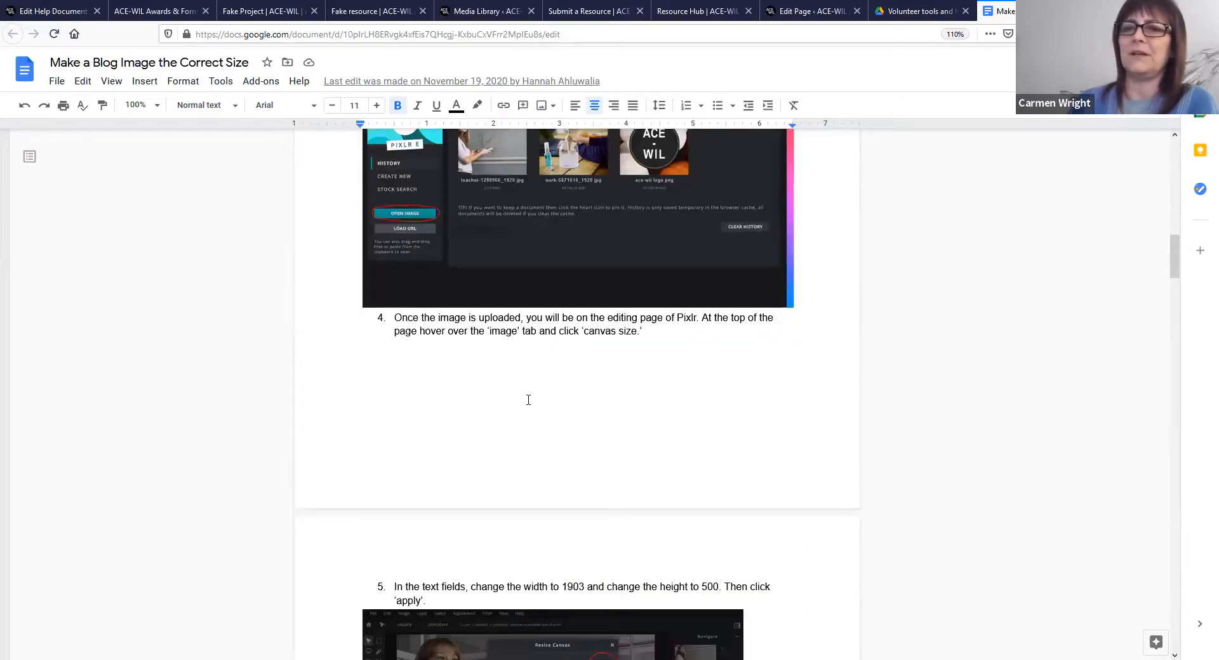
{"action": "scroll", "coordinate": [528, 400], "scroll_direction": "down", "scroll_amount": 3}
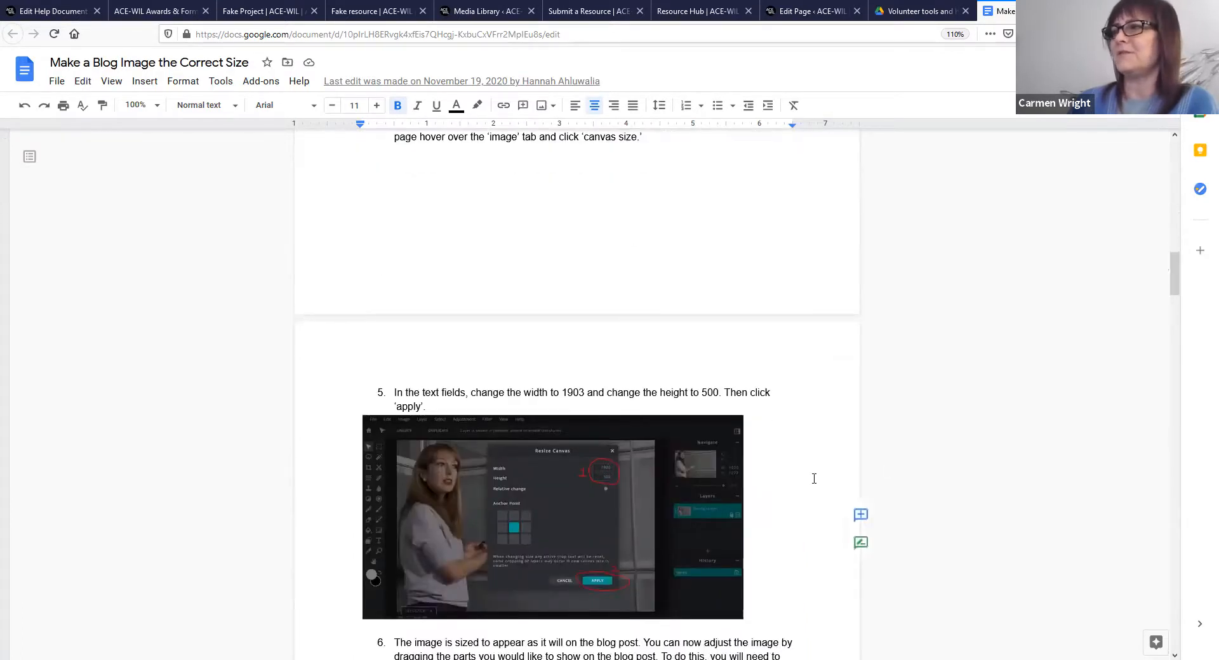
{"action": "scroll", "coordinate": [814, 476], "scroll_direction": "down", "scroll_amount": 5}
{"action": "scroll", "coordinate": [814, 479], "scroll_direction": "down", "scroll_amount": 9}
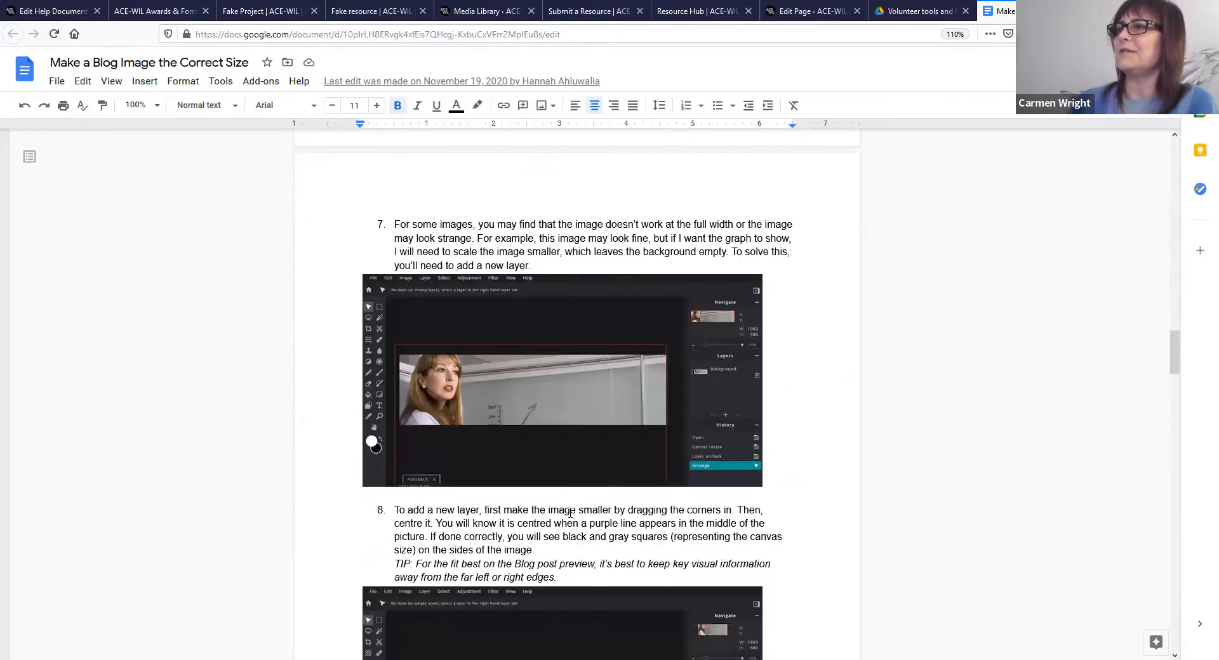
{"action": "scroll", "coordinate": [524, 479], "scroll_direction": "down", "scroll_amount": 5}
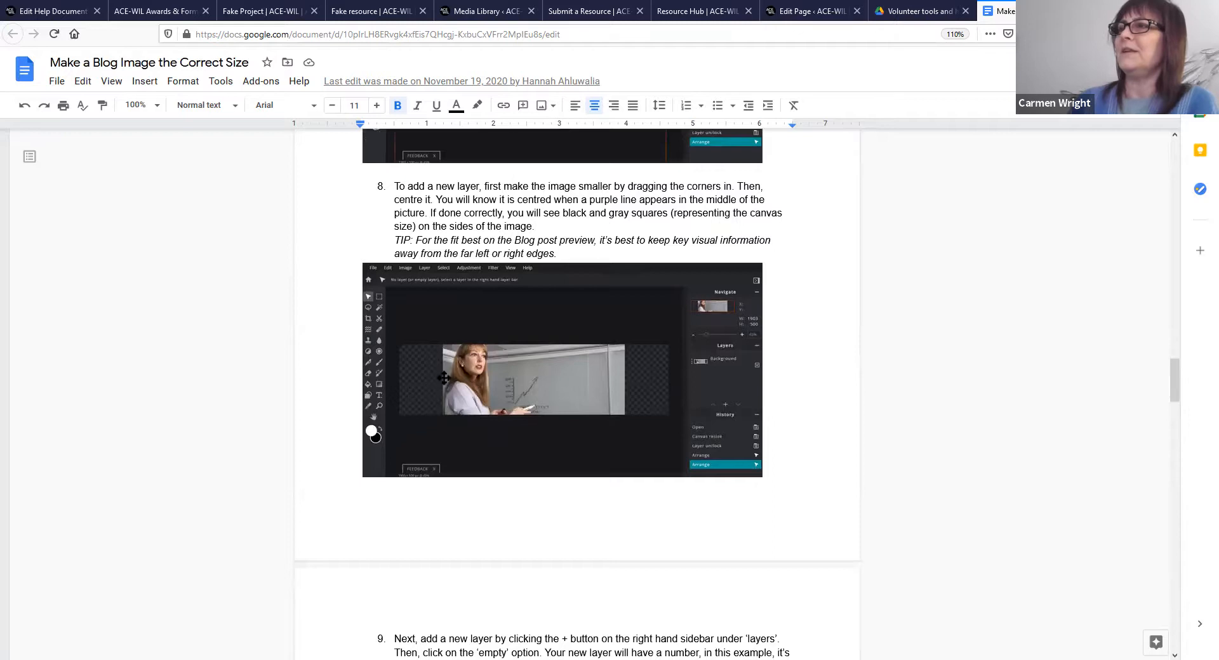
{"action": "scroll", "coordinate": [508, 400], "scroll_direction": "up", "scroll_amount": 3}
{"action": "scroll", "coordinate": [467, 545], "scroll_direction": "down", "scroll_amount": 3}
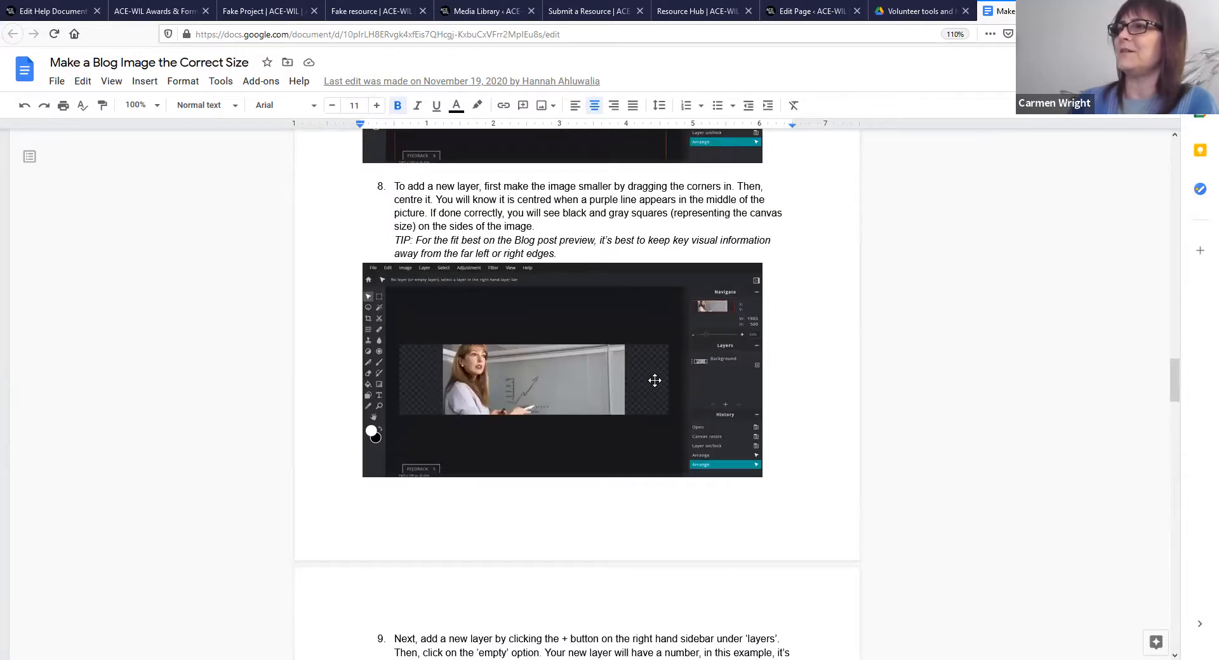
{"action": "scroll", "coordinate": [645, 400], "scroll_direction": "down", "scroll_amount": 5}
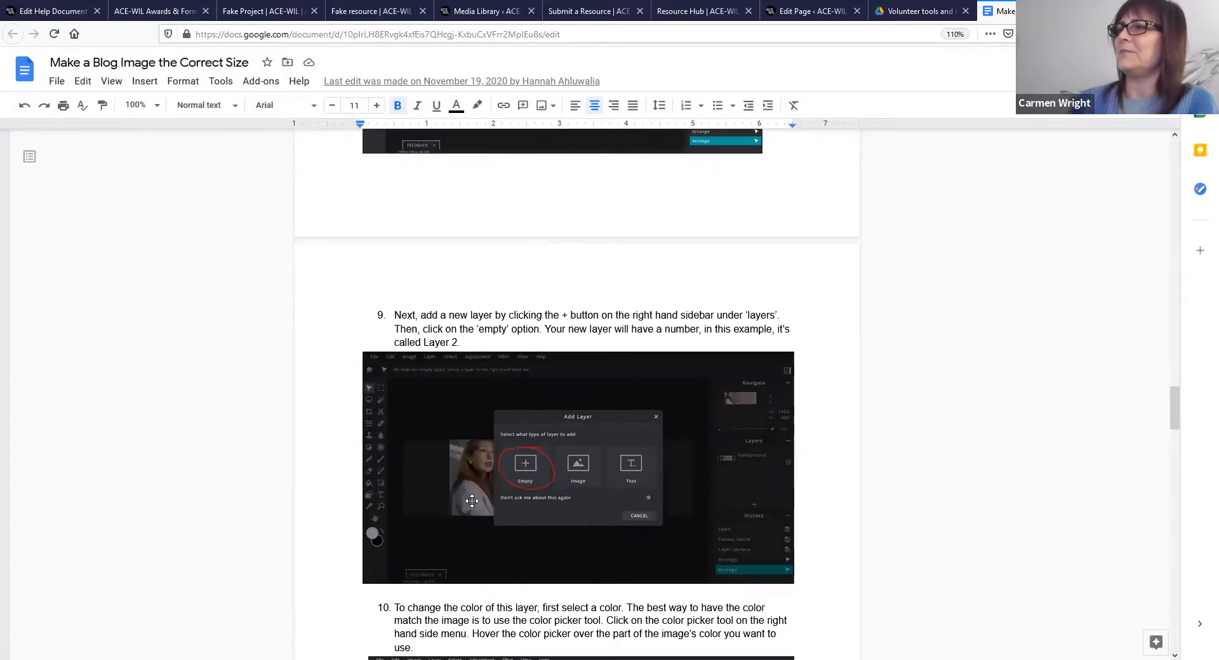
{"action": "scroll", "coordinate": [472, 501], "scroll_direction": "down", "scroll_amount": 6}
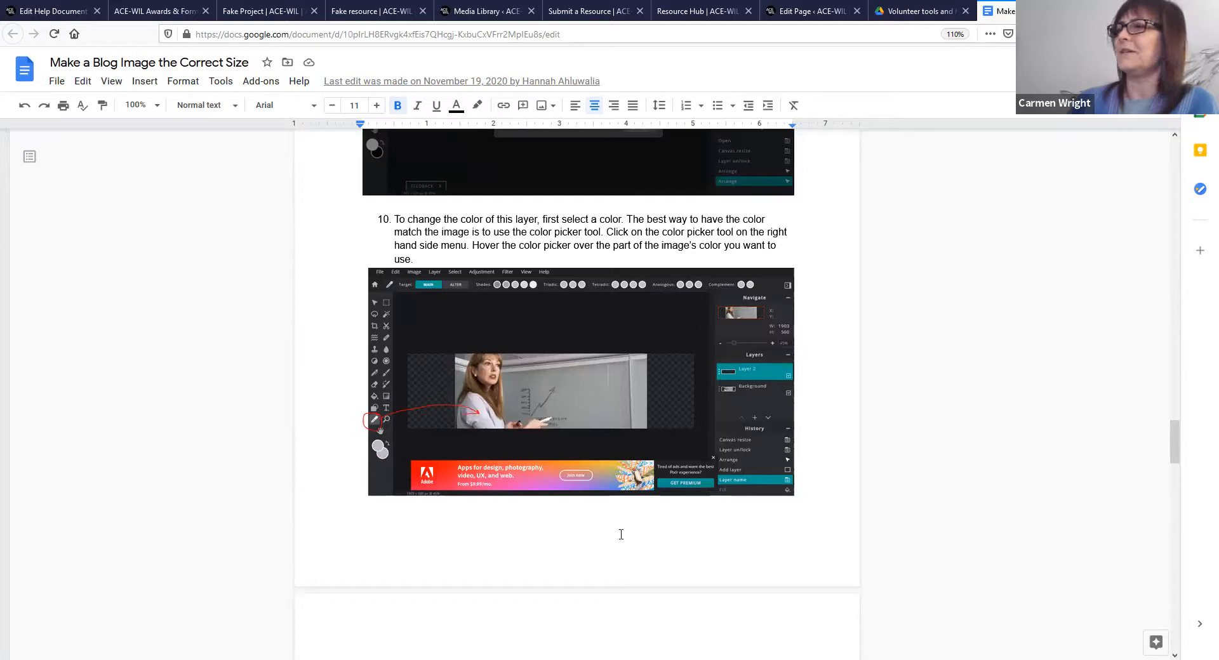
{"action": "scroll", "coordinate": [665, 535], "scroll_direction": "down", "scroll_amount": 5}
{"action": "scroll", "coordinate": [665, 535], "scroll_direction": "down", "scroll_amount": 6}
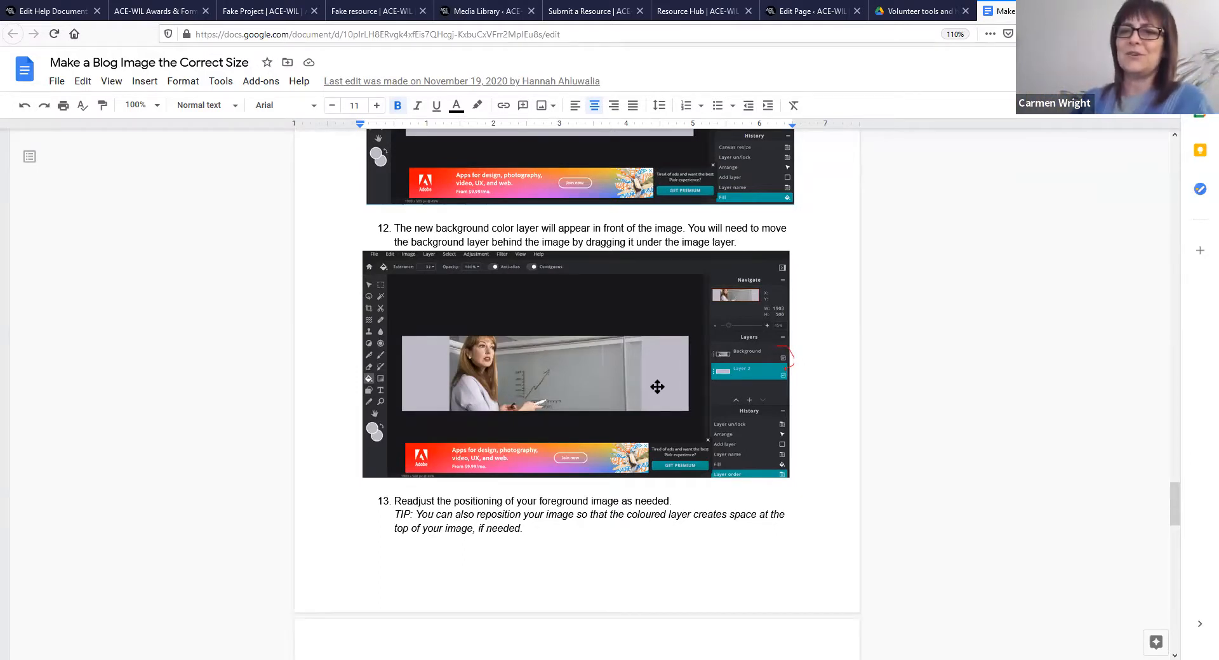
Step: Examine the document's closing instructions on saving and uploading the image, along with its blog preview examples
{"action": "scroll", "coordinate": [702, 524], "scroll_direction": "down", "scroll_amount": 7}
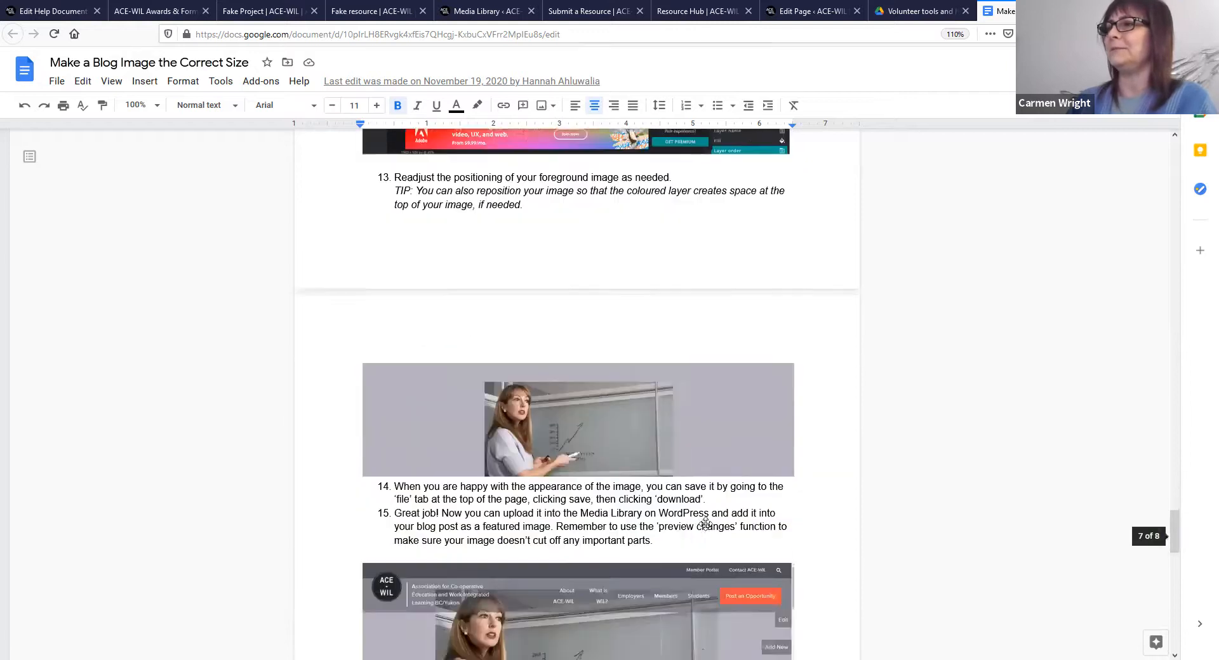
{"action": "scroll", "coordinate": [703, 526], "scroll_direction": "down", "scroll_amount": 3}
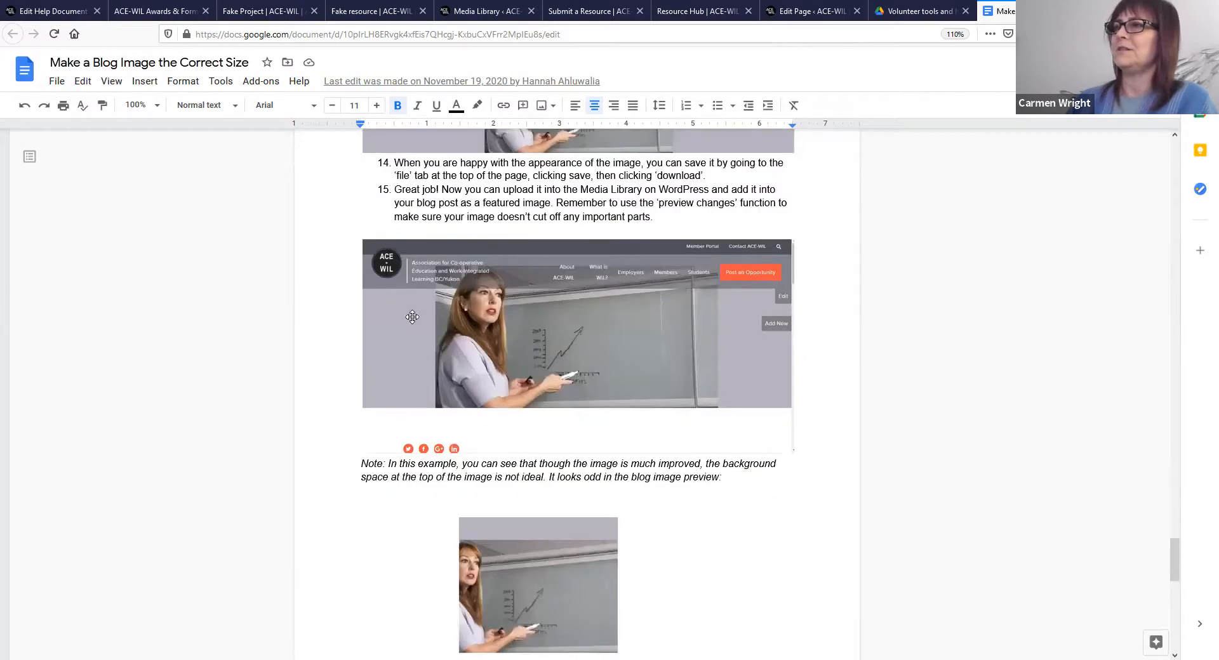
{"action": "scroll", "coordinate": [688, 581], "scroll_direction": "down", "scroll_amount": 3}
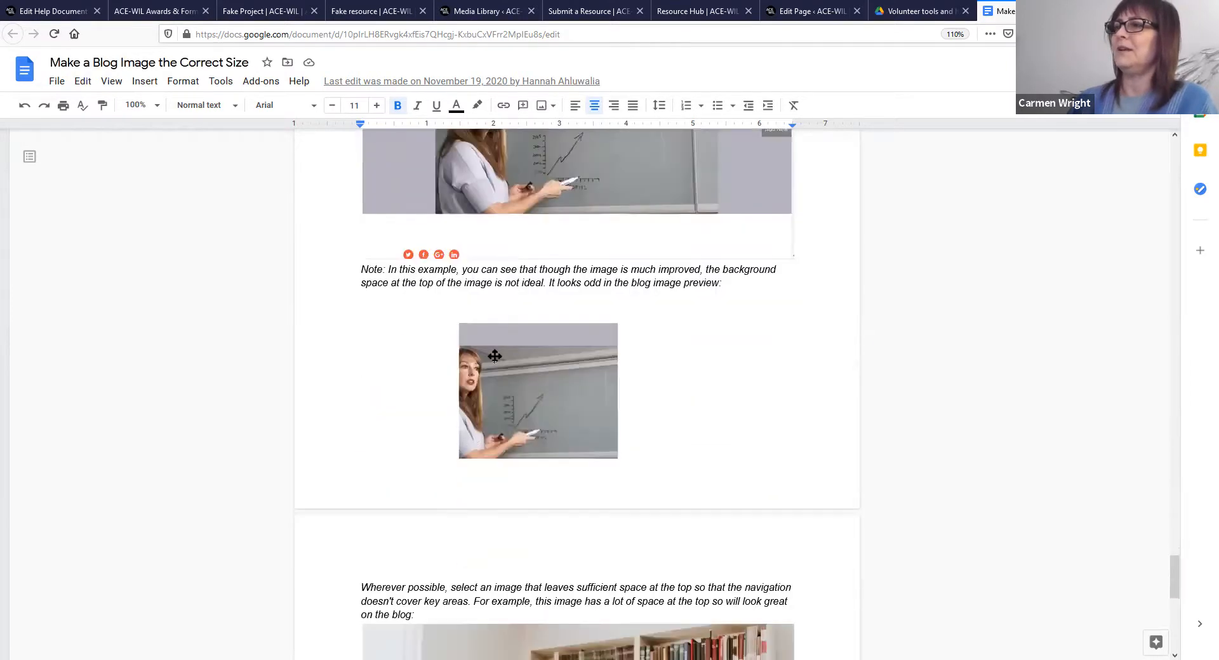
{"action": "scroll", "coordinate": [714, 378], "scroll_direction": "down", "scroll_amount": 7}
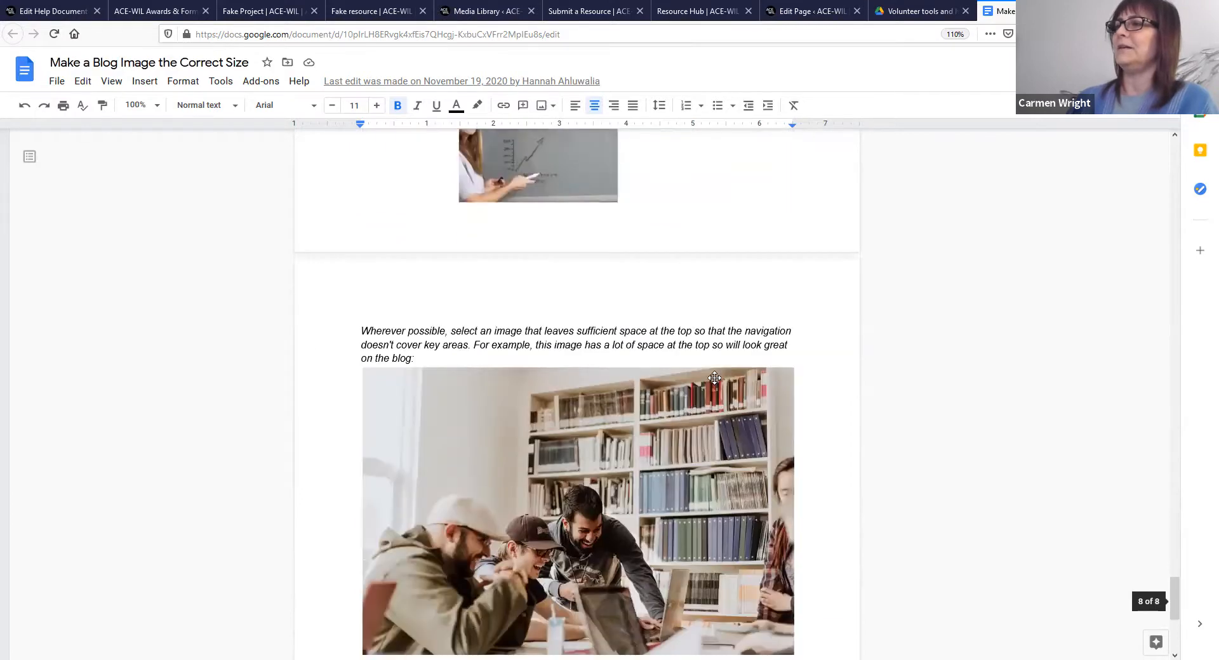
{"action": "scroll", "coordinate": [714, 377], "scroll_direction": "down", "scroll_amount": 2}
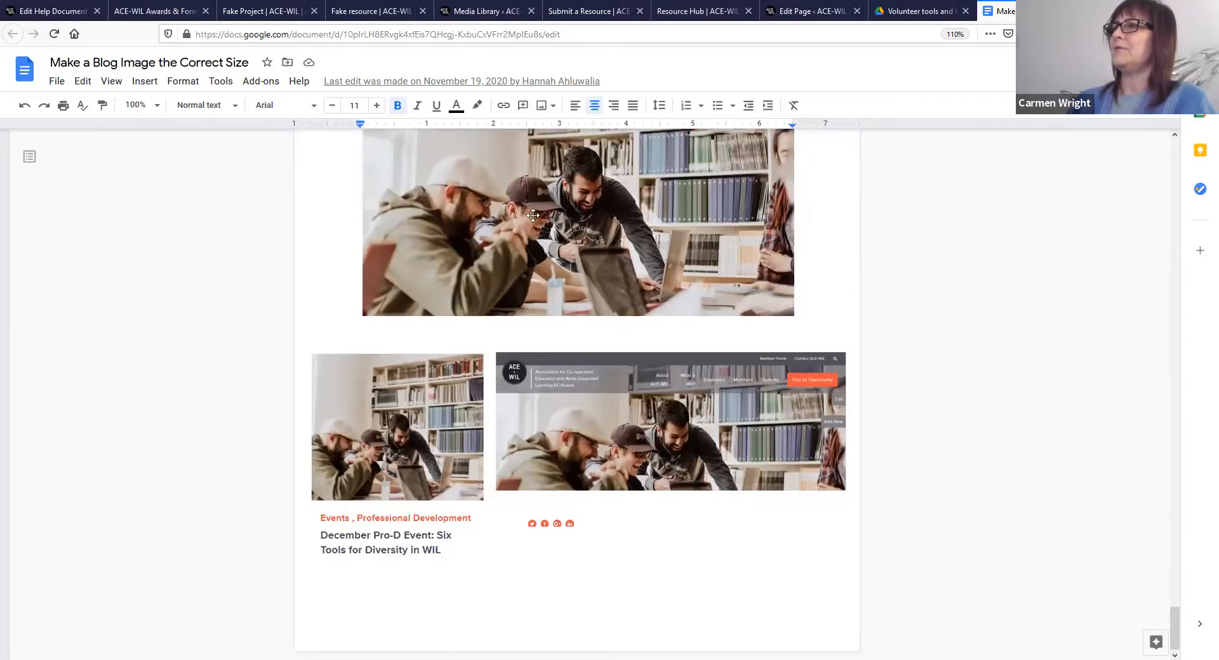
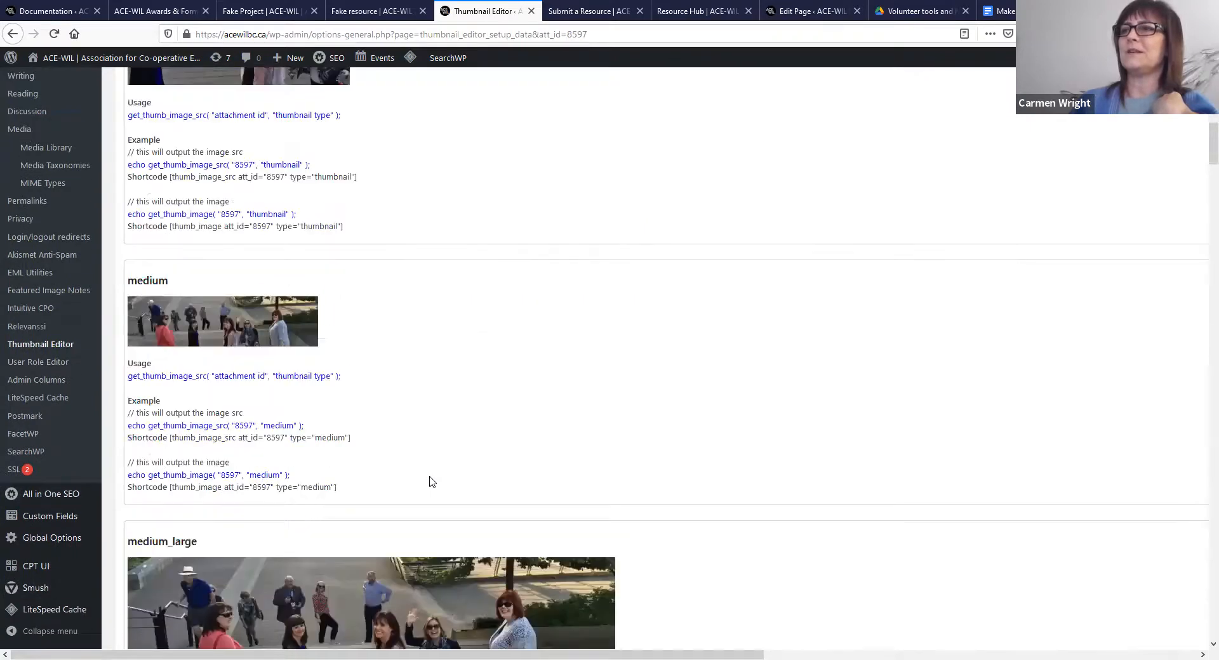
Step: Review the group photo's thumbnail types in the WordPress Thumbnail Editor and choose 350x250-no-crop as the size to edit
{"action": "scroll", "coordinate": [430, 482], "scroll_direction": "down", "scroll_amount": 12}
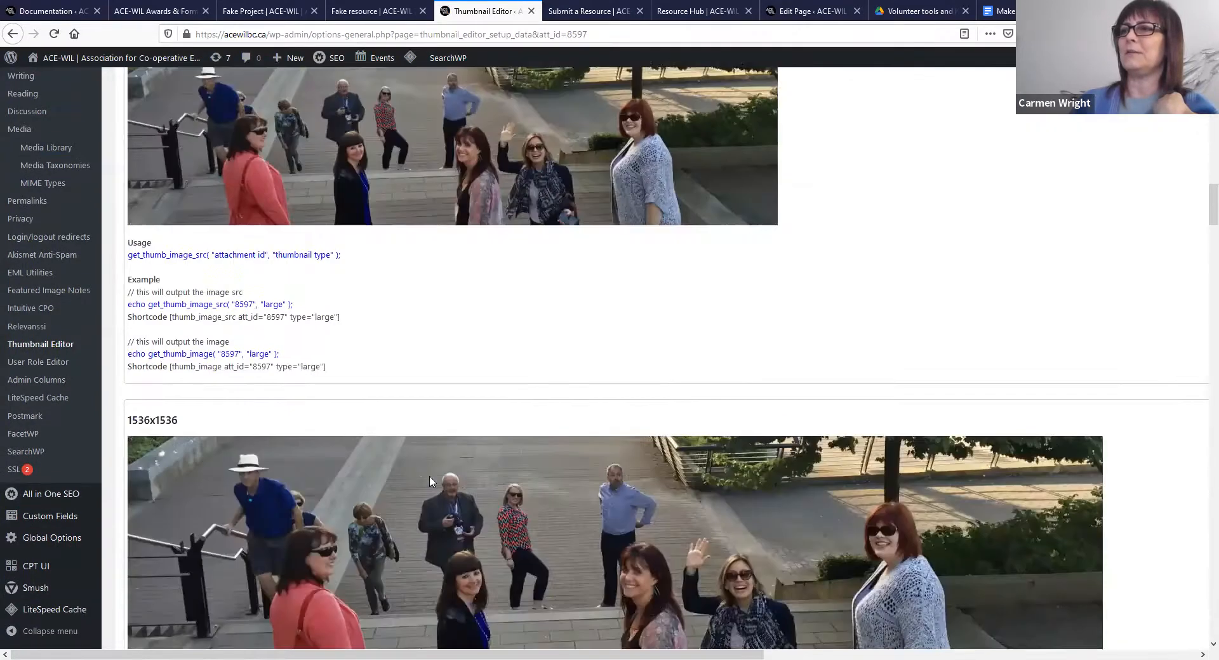
{"action": "scroll", "coordinate": [619, 475], "scroll_direction": "up", "scroll_amount": 7}
{"action": "scroll", "coordinate": [619, 483], "scroll_direction": "up", "scroll_amount": 20}
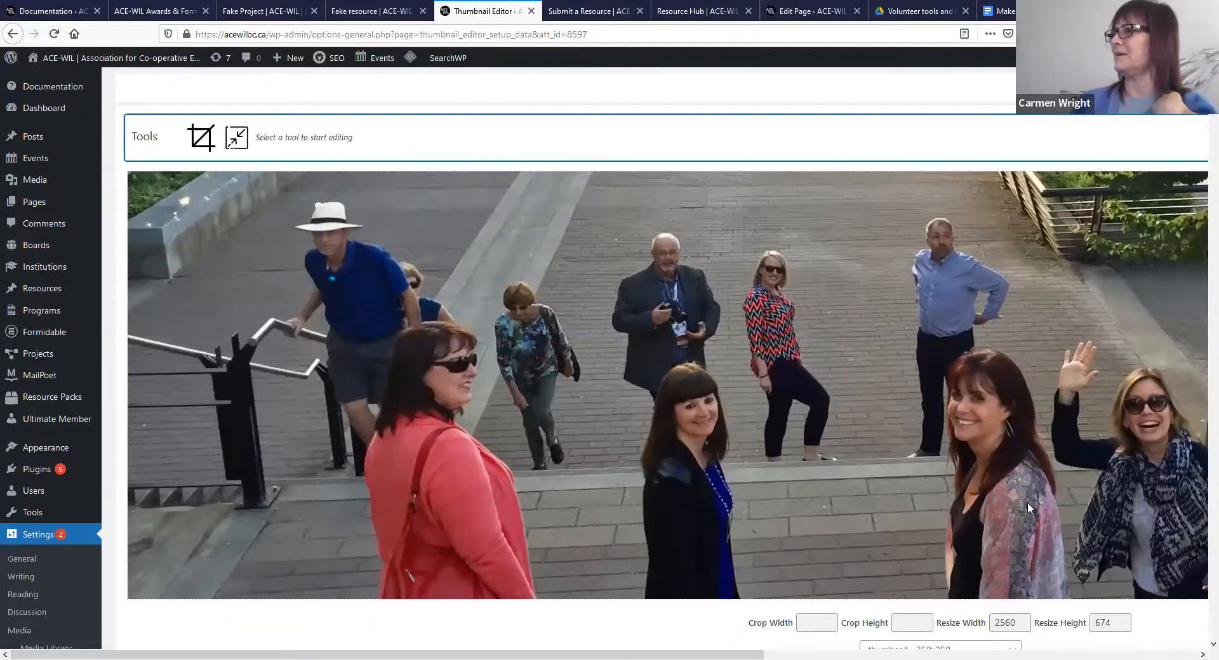
{"action": "scroll", "coordinate": [1027, 508], "scroll_direction": "down", "scroll_amount": 4}
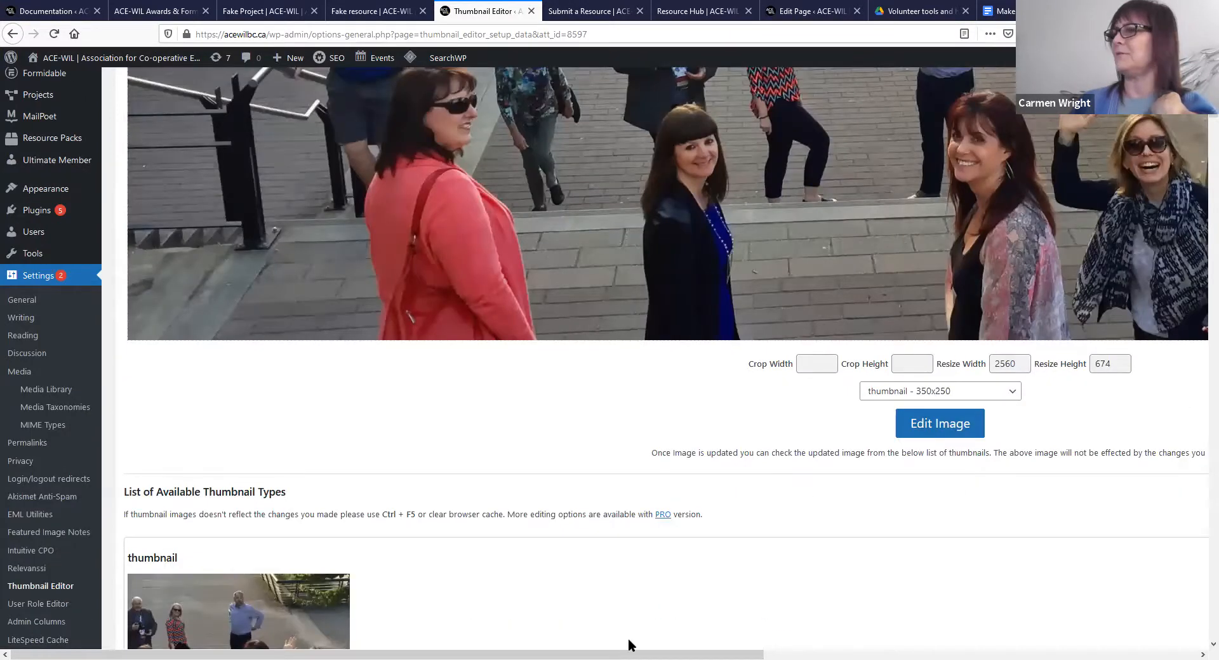
{"action": "left_click_drag", "start_coordinate": [631, 653], "coordinate": [889, 644]}
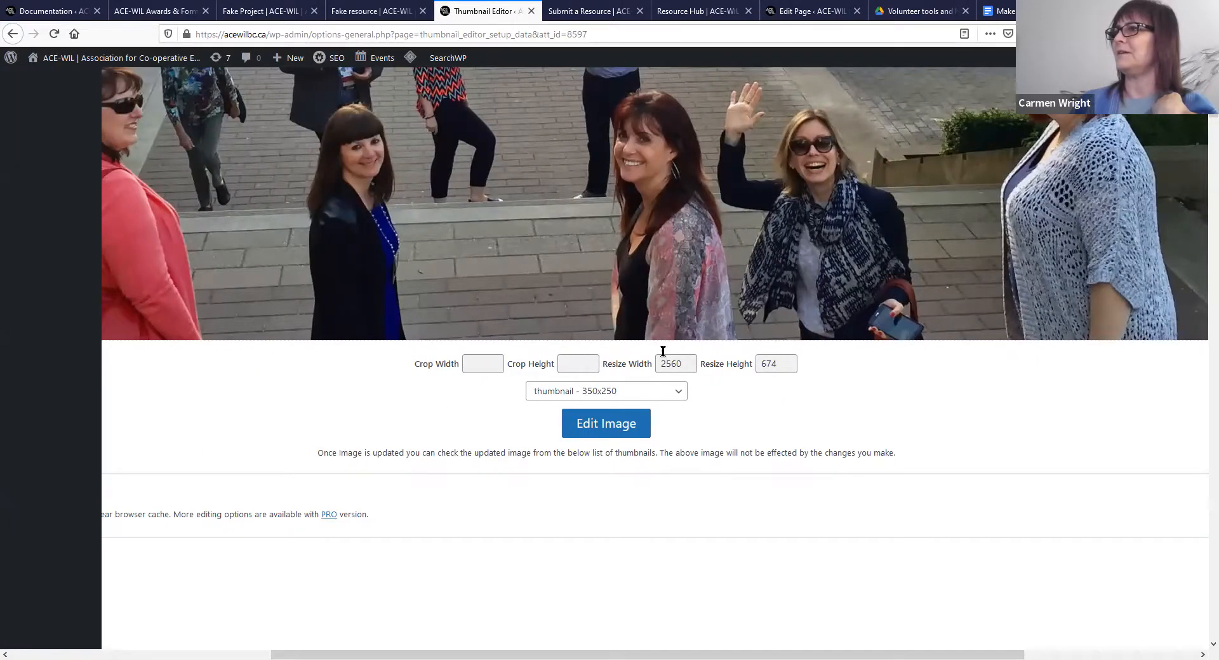
{"action": "left_click", "coordinate": [678, 396]}
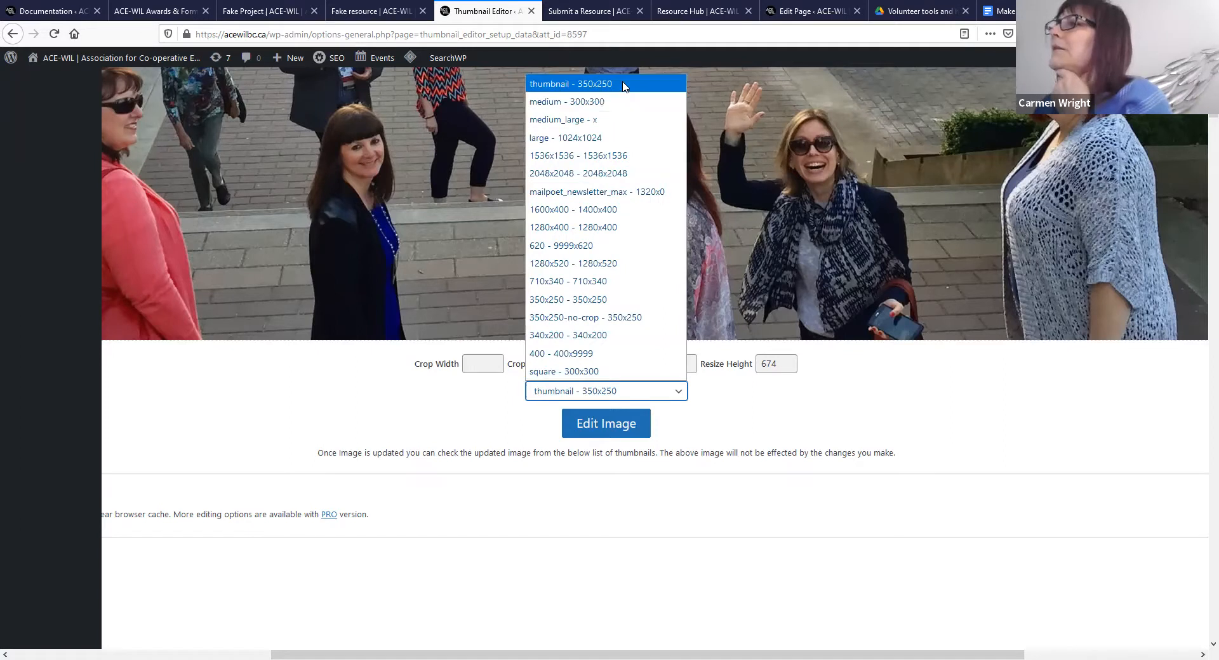
{"action": "left_click", "coordinate": [599, 311]}
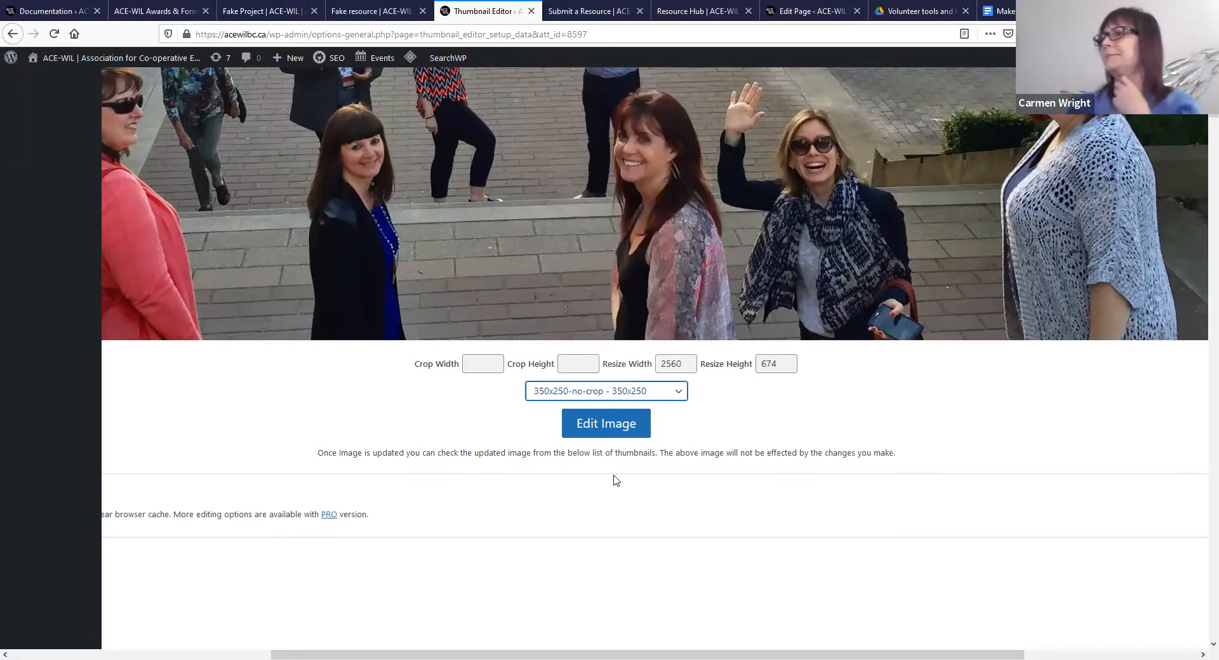
Step: Use the crop tool to mark a crop area of about 577 x 482 around the smiling and waving women
{"action": "scroll", "coordinate": [547, 273], "scroll_direction": "up", "scroll_amount": 5}
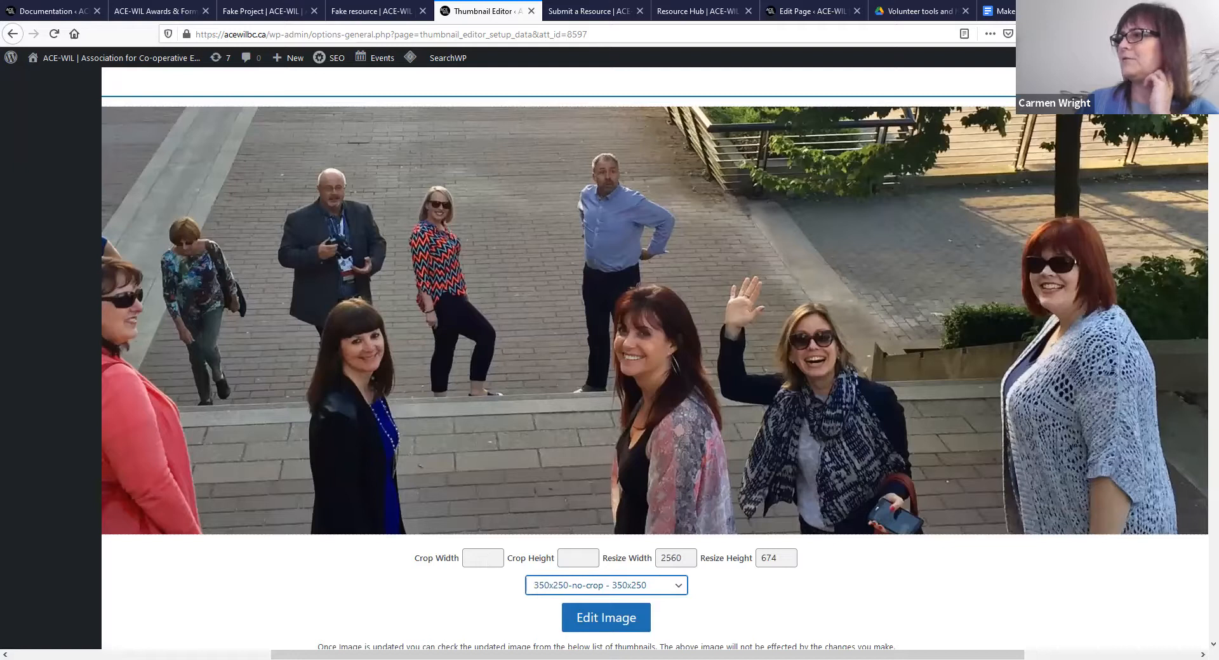
{"action": "left_click_drag", "start_coordinate": [649, 654], "coordinate": [346, 654]}
{"action": "scroll", "coordinate": [183, 208], "scroll_direction": "up", "scroll_amount": 2}
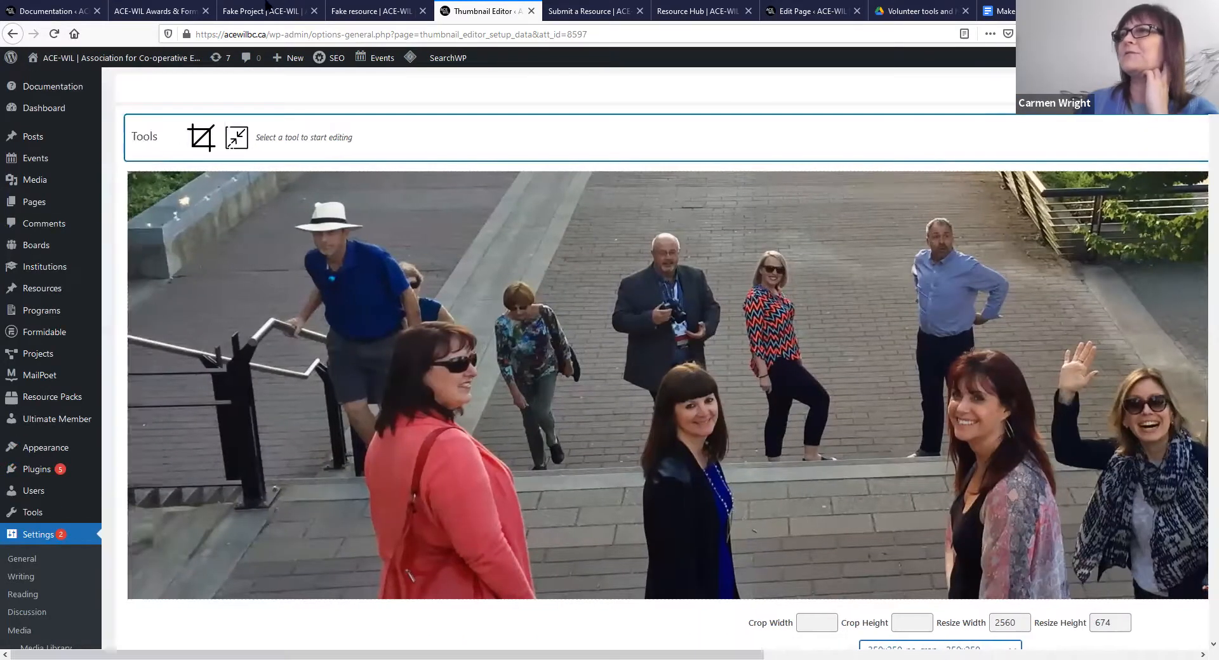
{"action": "left_click", "coordinate": [200, 141]}
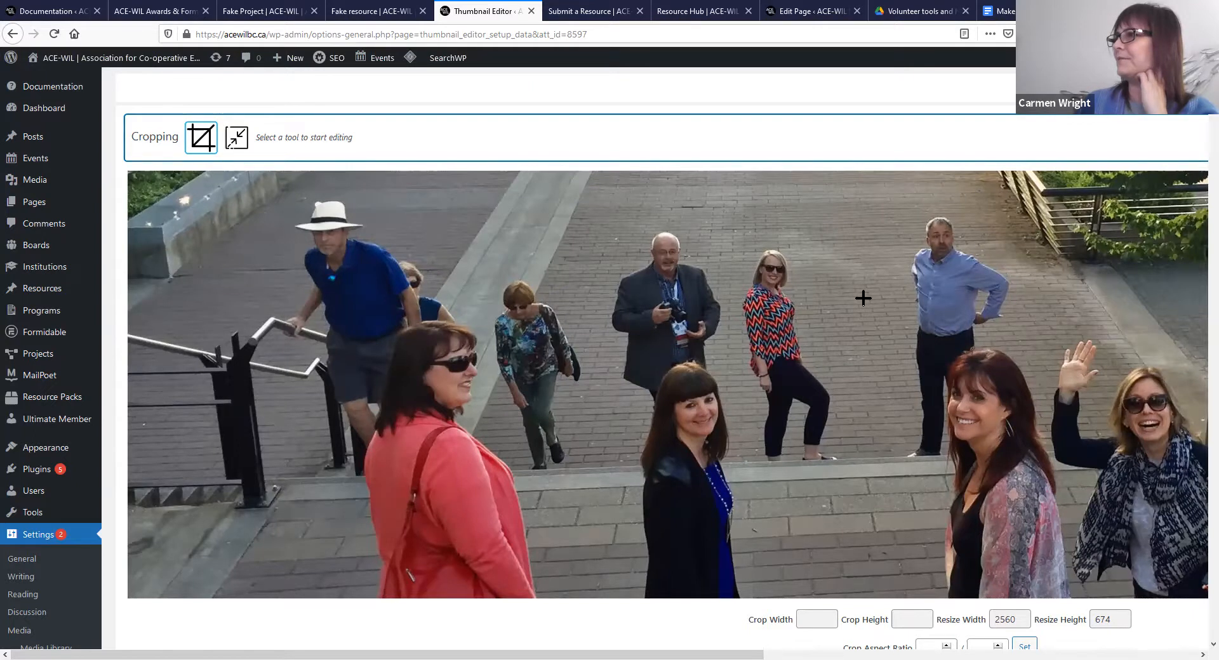
{"action": "left_click_drag", "start_coordinate": [846, 292], "coordinate": [1200, 603]}
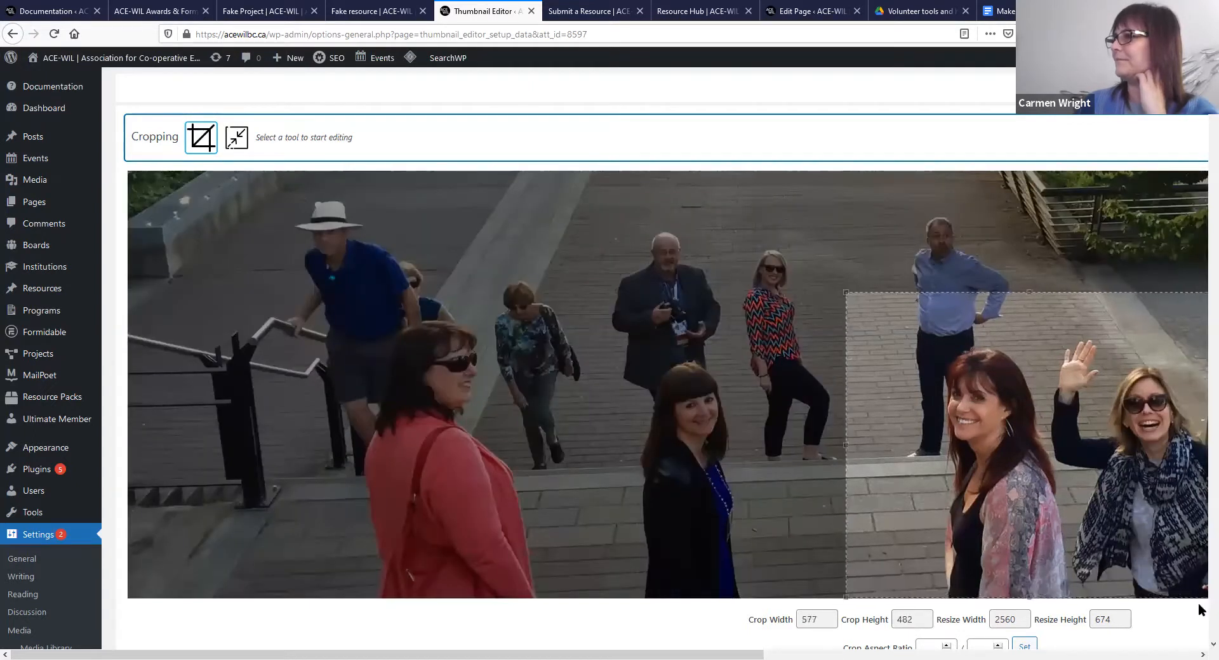
Step: Enter a crop aspect ratio of 350 / 250 and shift the crop area right to take in the waving woman's whole arm
{"action": "left_click_drag", "start_coordinate": [756, 644], "coordinate": [966, 647]}
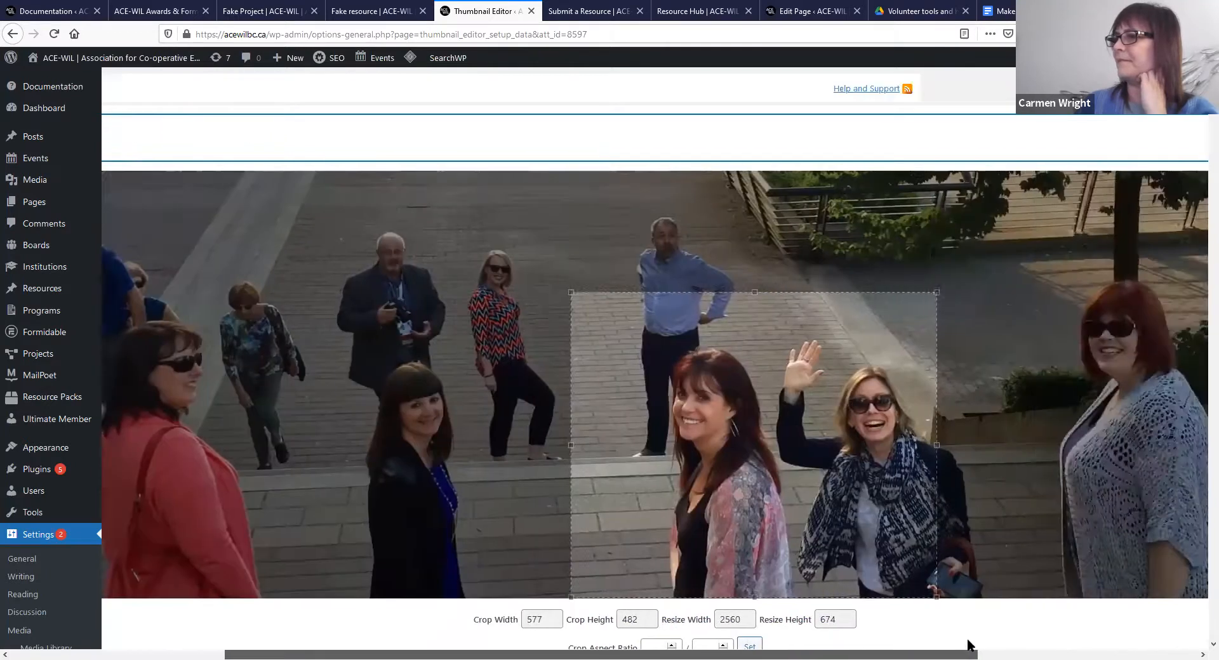
{"action": "scroll", "coordinate": [1035, 595], "scroll_direction": "down", "scroll_amount": 1}
{"action": "left_click", "coordinate": [660, 581]}
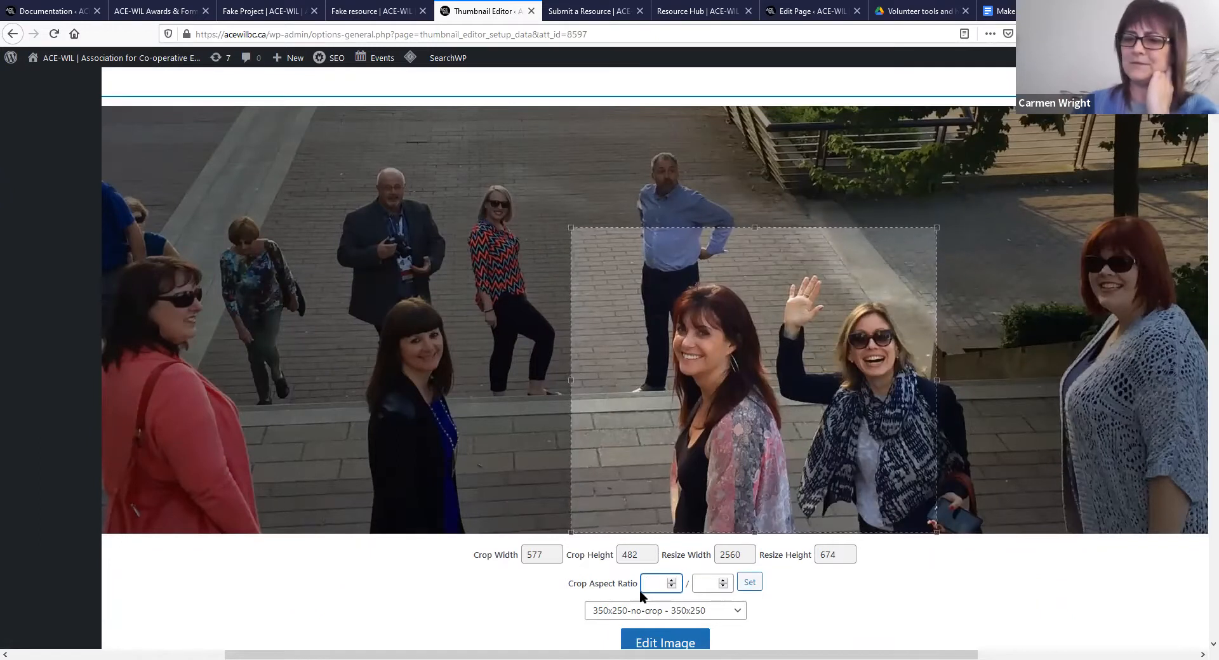
{"action": "type", "text": "350"}
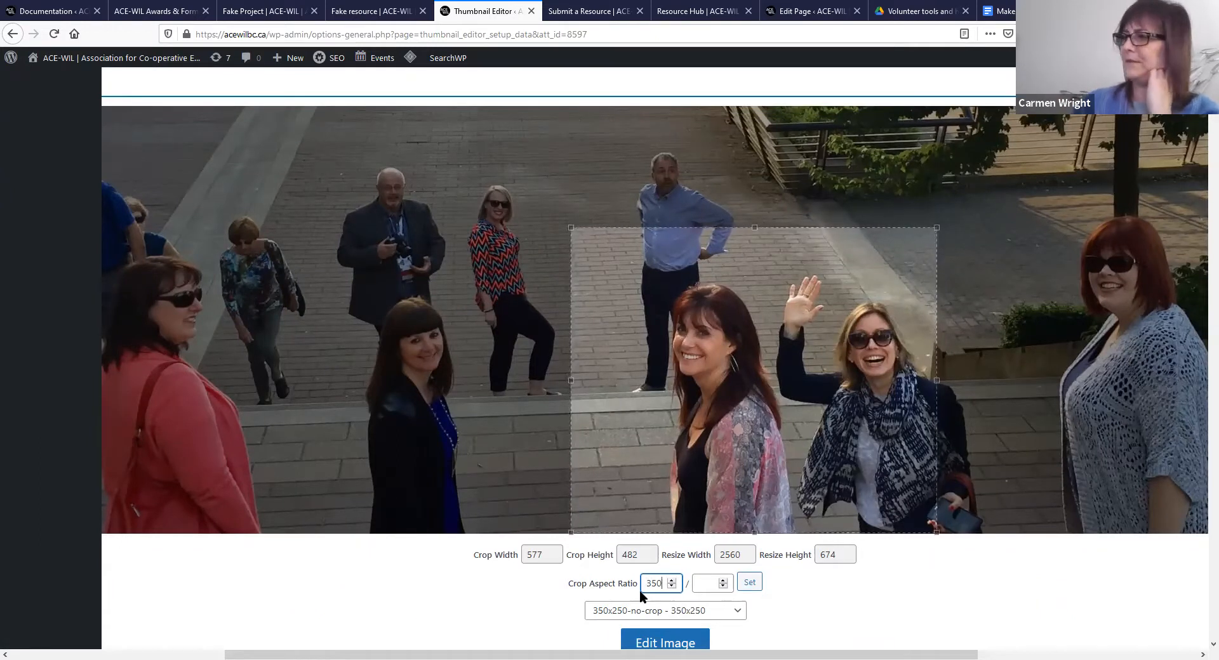
{"action": "left_click", "coordinate": [701, 584]}
{"action": "type", "text": "250"}
{"action": "left_click_drag", "start_coordinate": [753, 306], "coordinate": [791, 318]}
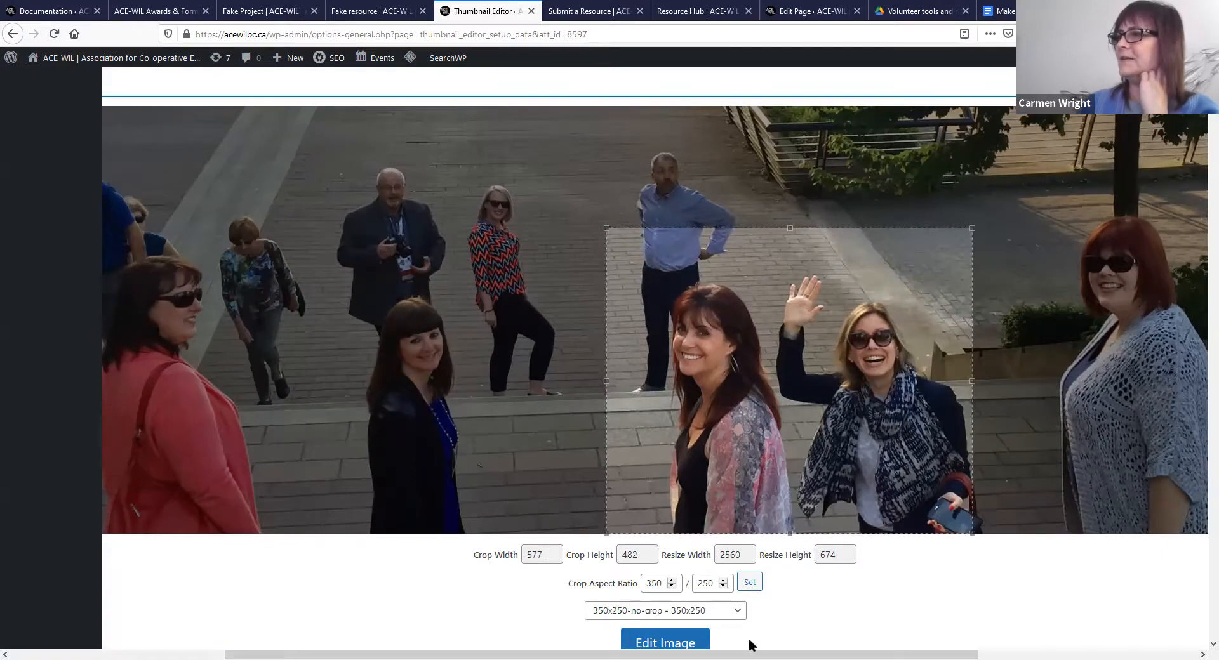
Step: Compare the marked crop area with the existing images in the list of available thumbnail types
{"action": "scroll", "coordinate": [830, 598], "scroll_direction": "down", "scroll_amount": 2}
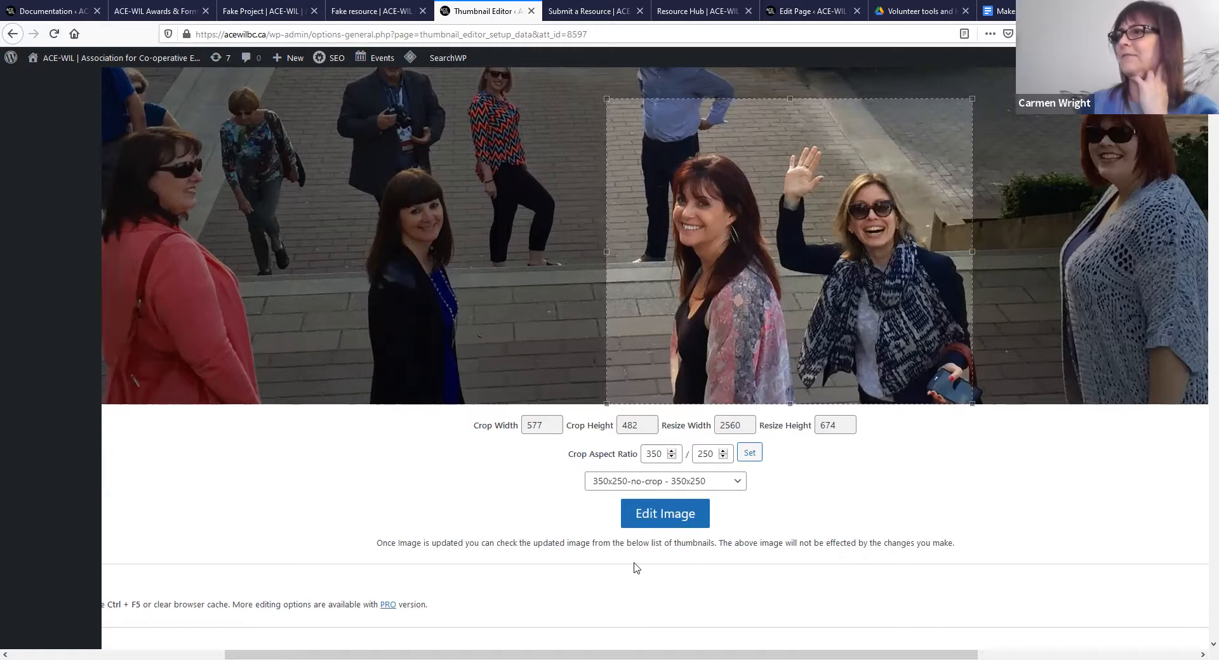
{"action": "scroll", "coordinate": [565, 564], "scroll_direction": "down", "scroll_amount": 10}
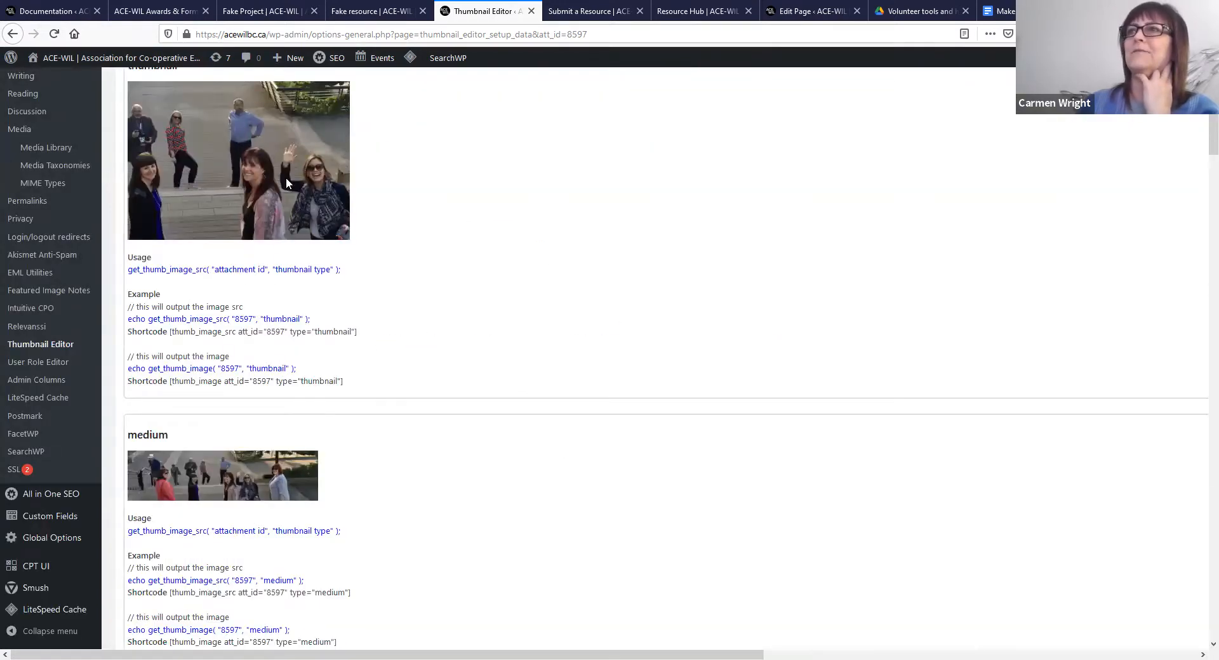
{"action": "scroll", "coordinate": [820, 248], "scroll_direction": "up", "scroll_amount": 10}
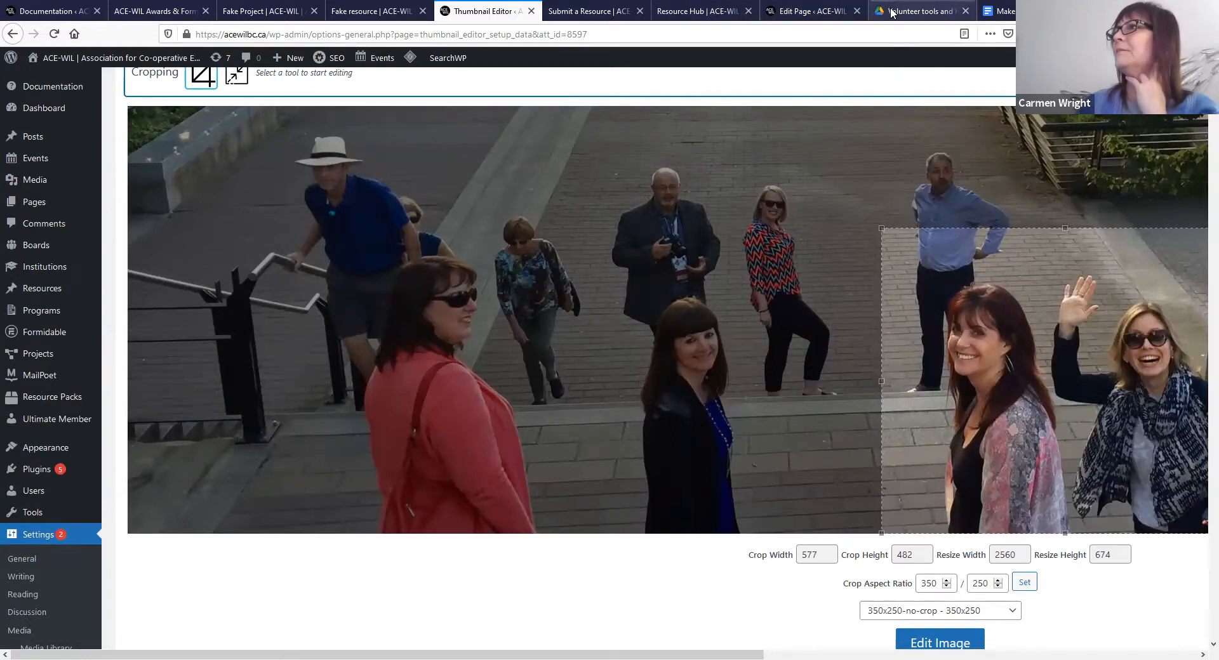
Step: Open the Students from International Pathways resource pack from the Resource Hub and view the thumbnails of its related resource packs
{"action": "left_click", "coordinate": [722, 10]}
{"action": "scroll", "coordinate": [493, 501], "scroll_direction": "down", "scroll_amount": 7}
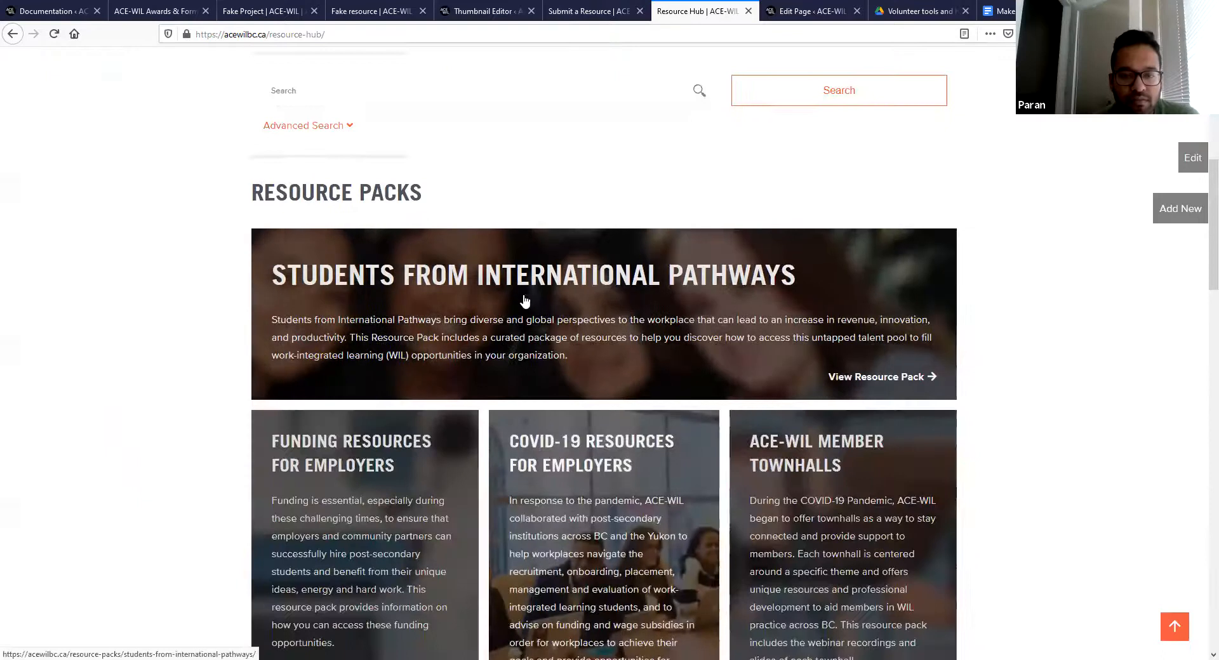
{"action": "left_click", "coordinate": [520, 281]}
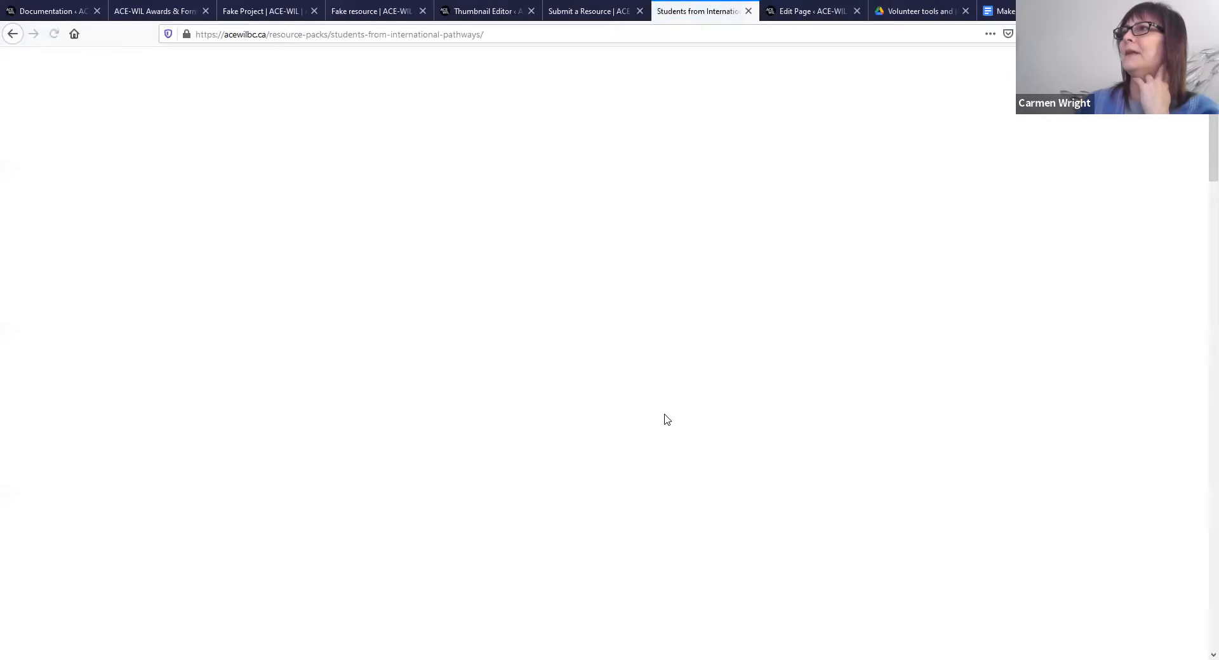
{"action": "scroll", "coordinate": [665, 421], "scroll_direction": "down", "scroll_amount": 20}
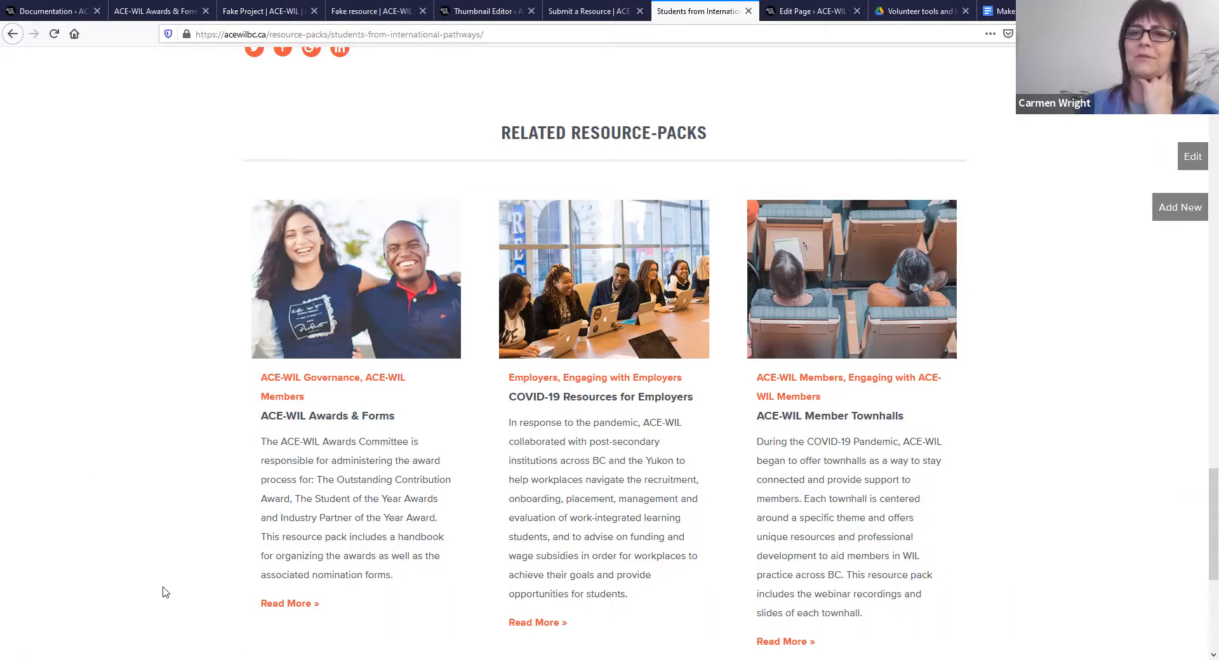
{"action": "scroll", "coordinate": [165, 591], "scroll_direction": "up", "scroll_amount": 20}
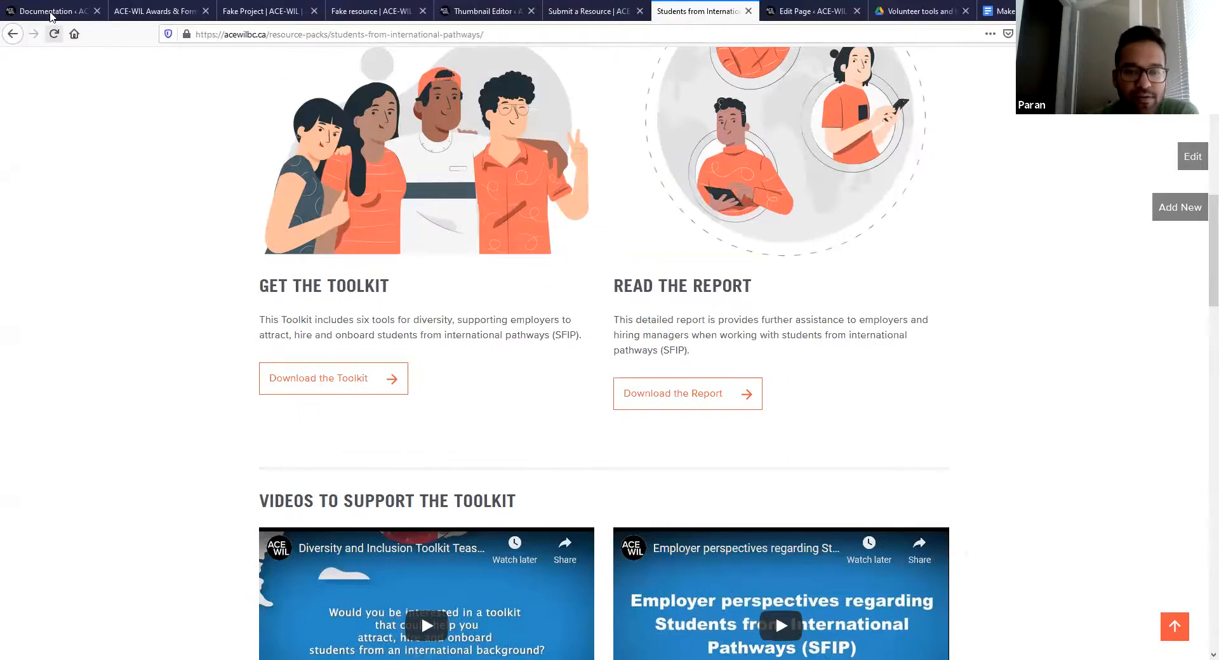
Step: Return to the Custom Thumbnail Sizes help topic and review its cropping instructions and the March 2021 note on pixelated thumbnails
{"action": "left_click", "coordinate": [52, 13]}
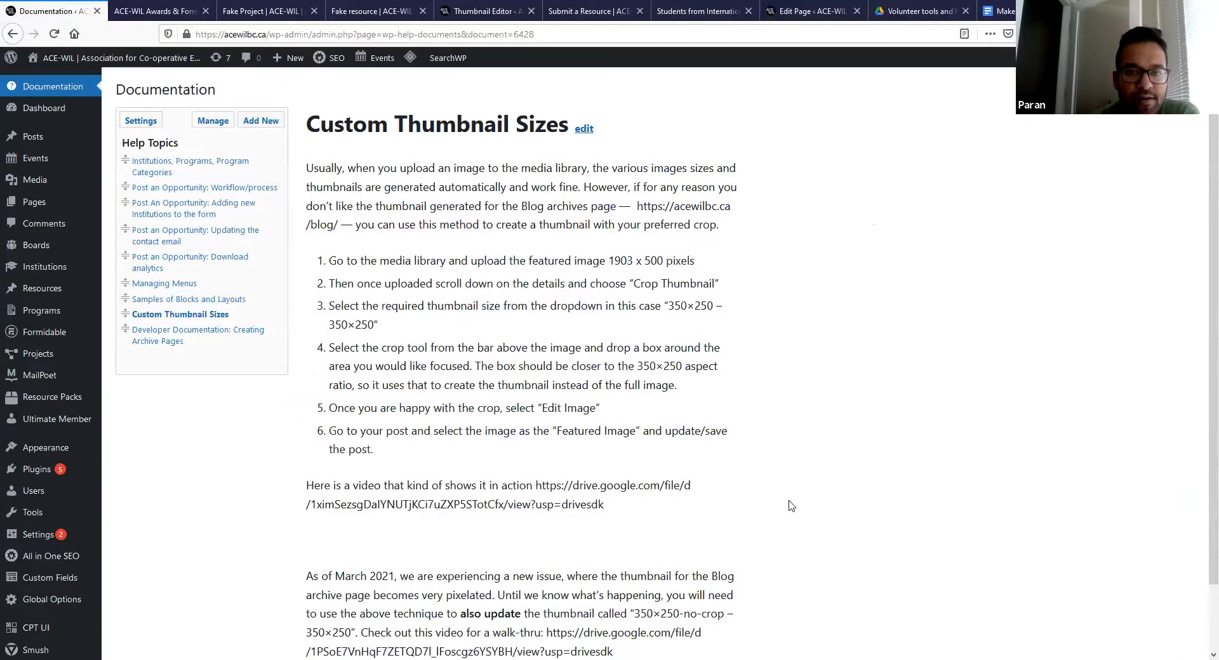
{"action": "scroll", "coordinate": [642, 501], "scroll_direction": "down", "scroll_amount": 2}
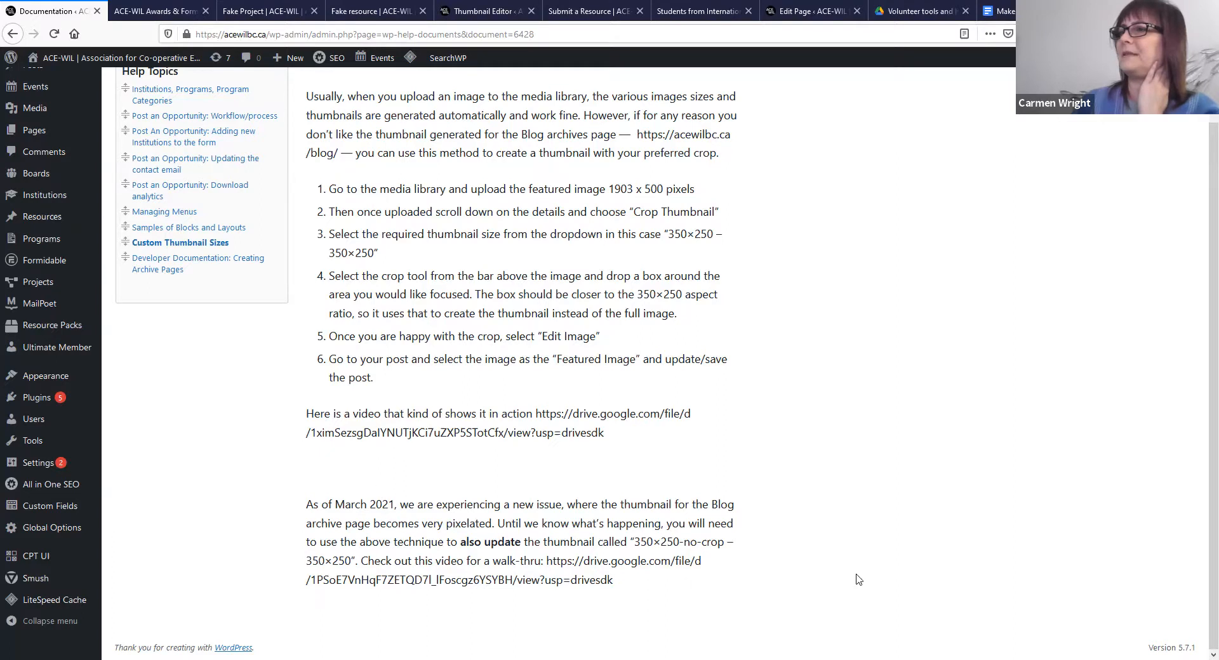
{"action": "scroll", "coordinate": [858, 579], "scroll_direction": "up", "scroll_amount": 2}
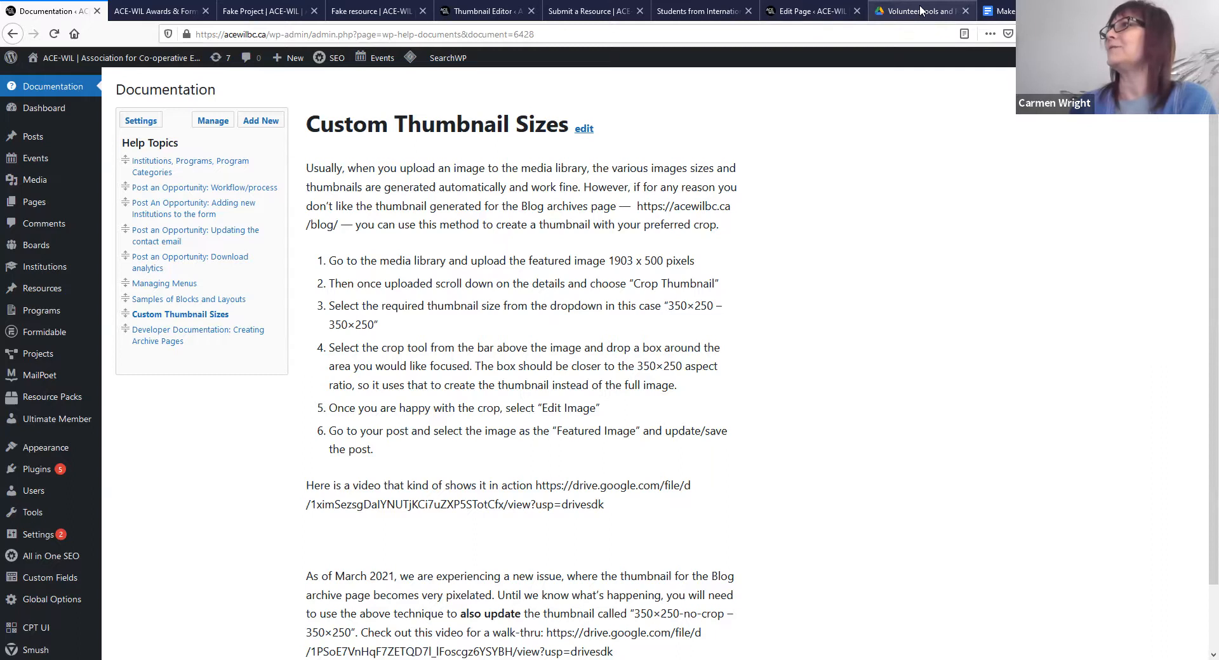
Step: Permanently delete the Fake resource entry of the Resource Library form from the Formidable entries
{"action": "mouse_move", "coordinate": [66, 368]}
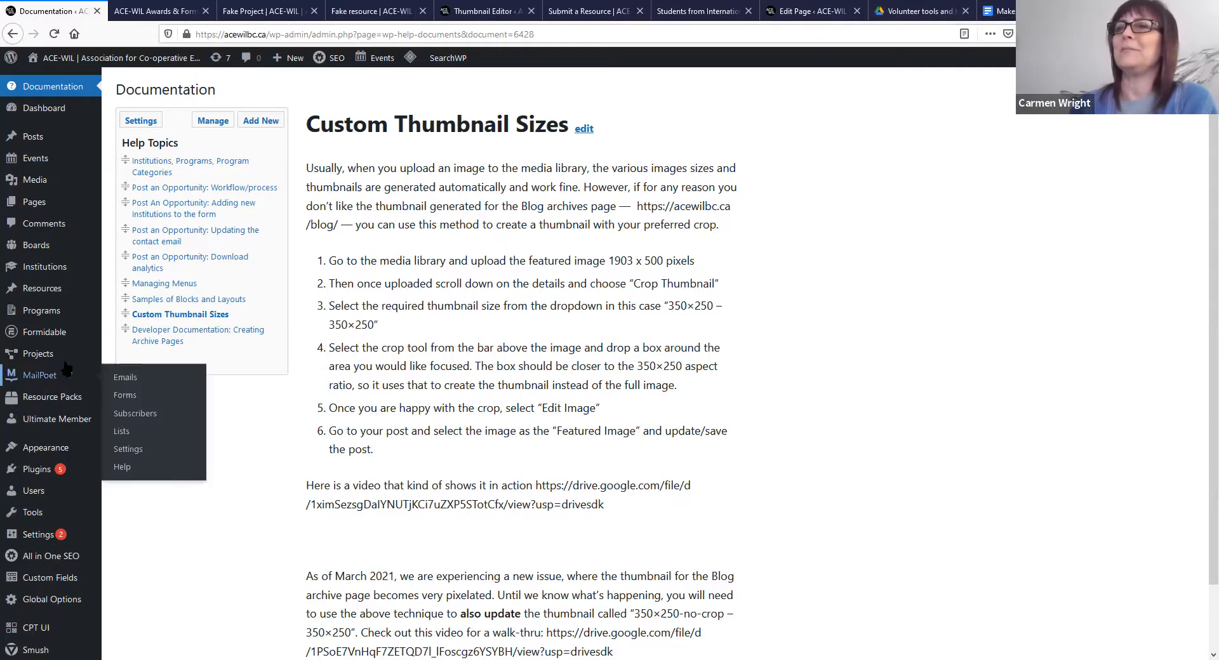
{"action": "mouse_move", "coordinate": [51, 333]}
{"action": "left_click", "coordinate": [127, 354]}
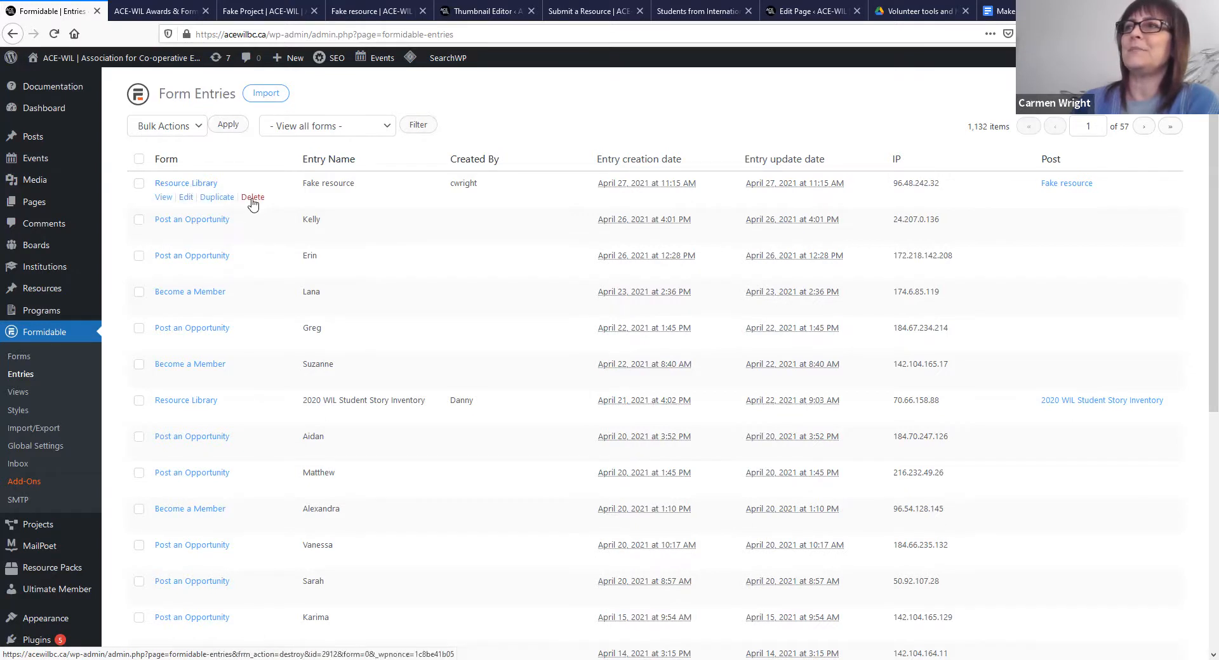
{"action": "left_click", "coordinate": [252, 197]}
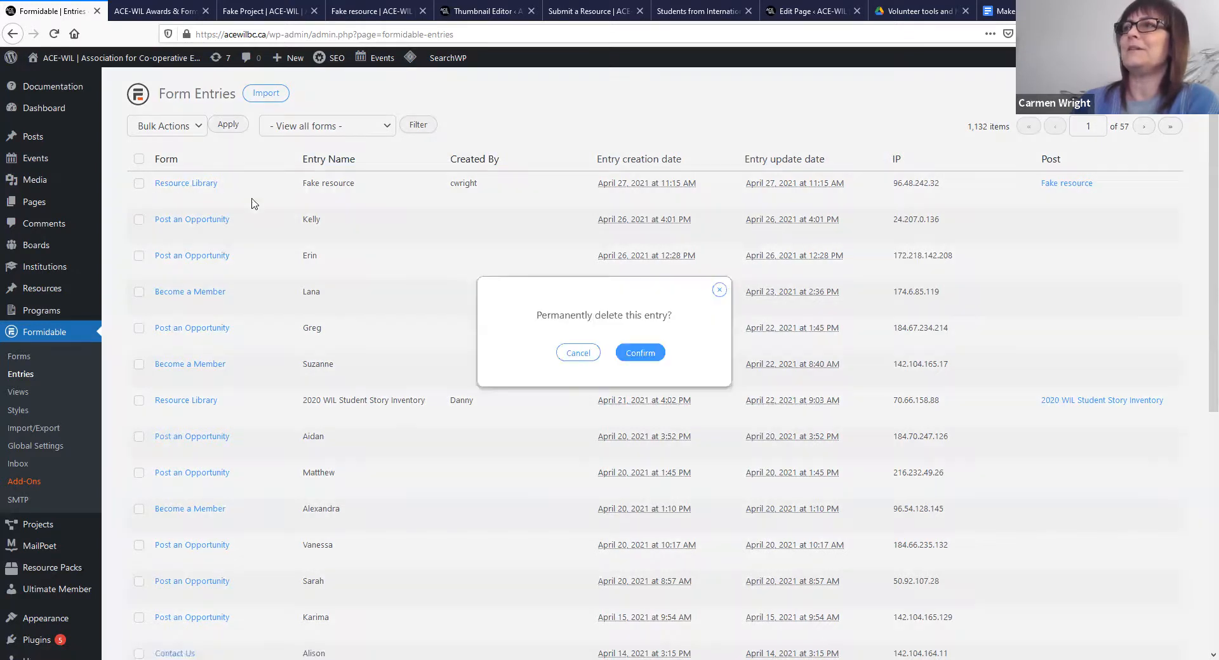
{"action": "left_click", "coordinate": [657, 354]}
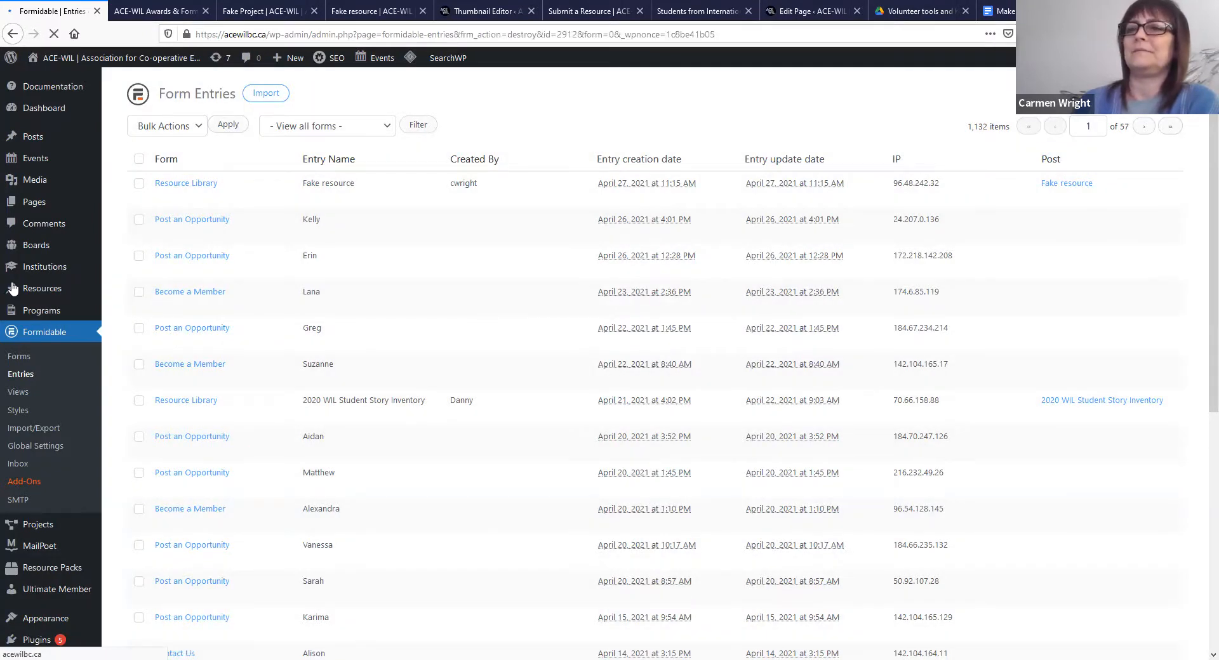
Step: Move the Fake Project to the trash from the list of all projects
{"action": "mouse_move", "coordinate": [58, 531]}
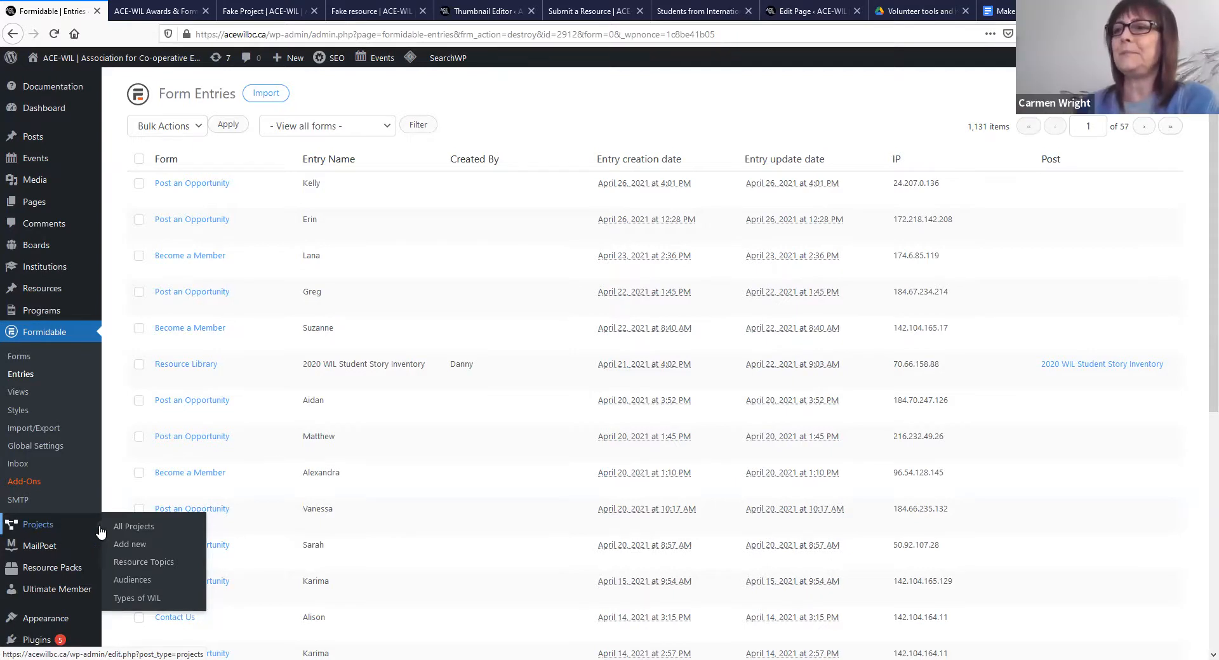
{"action": "left_click", "coordinate": [150, 526]}
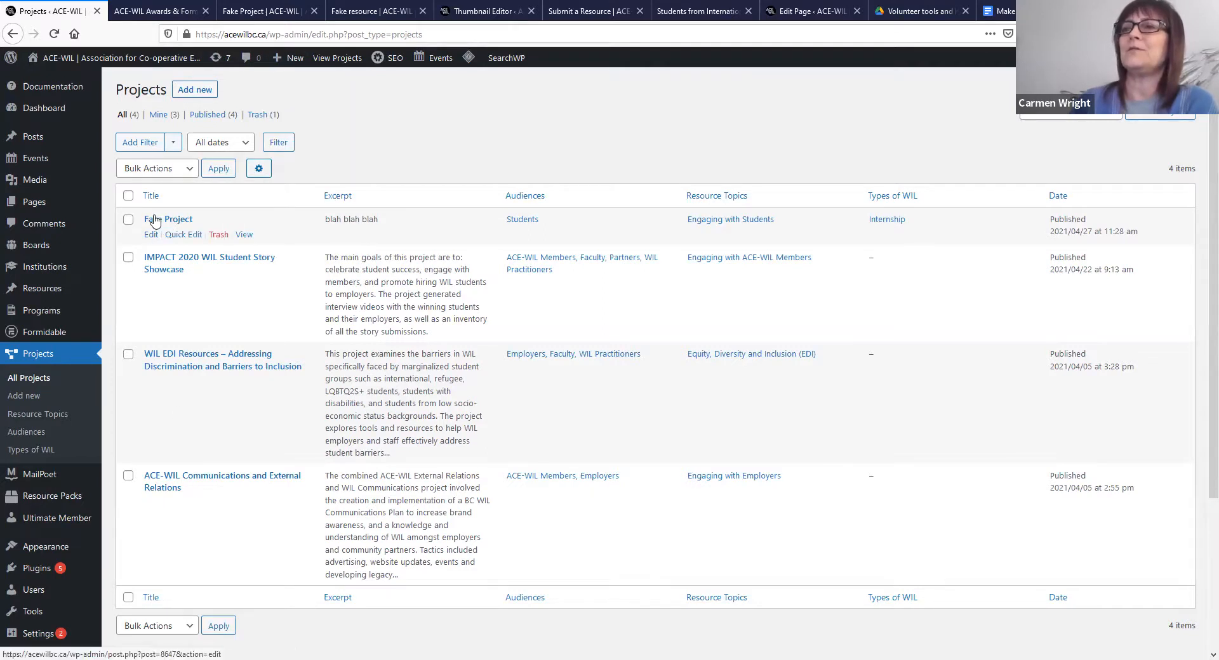
{"action": "mouse_move", "coordinate": [169, 228]}
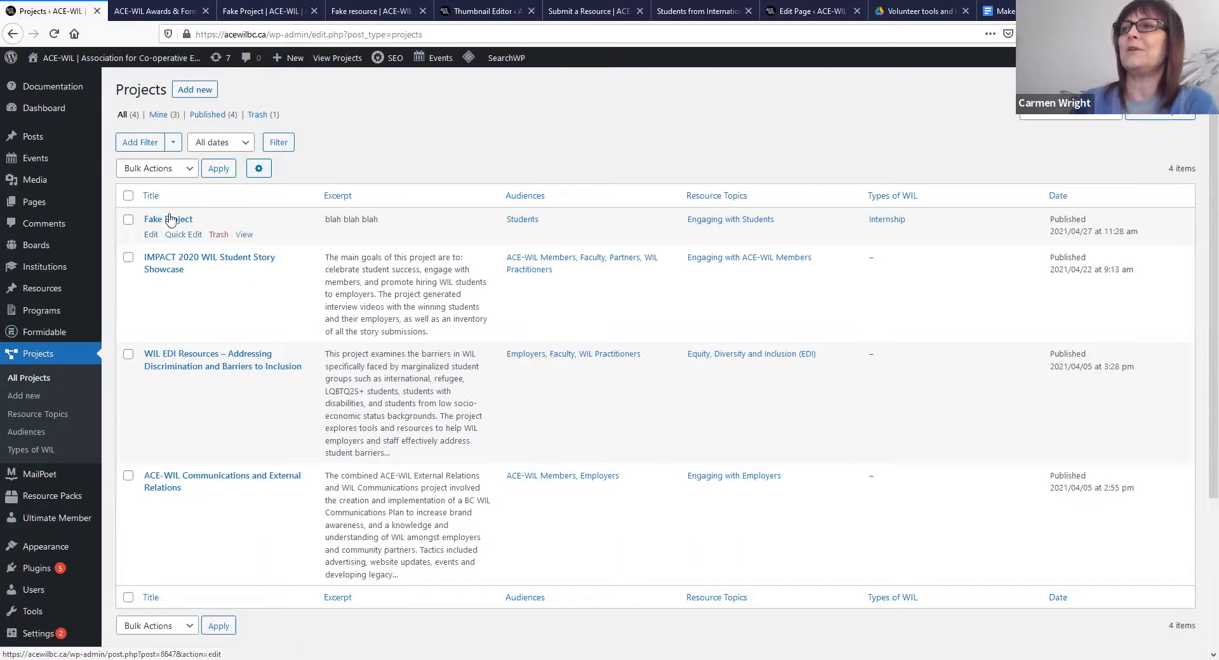
{"action": "left_click", "coordinate": [220, 236]}
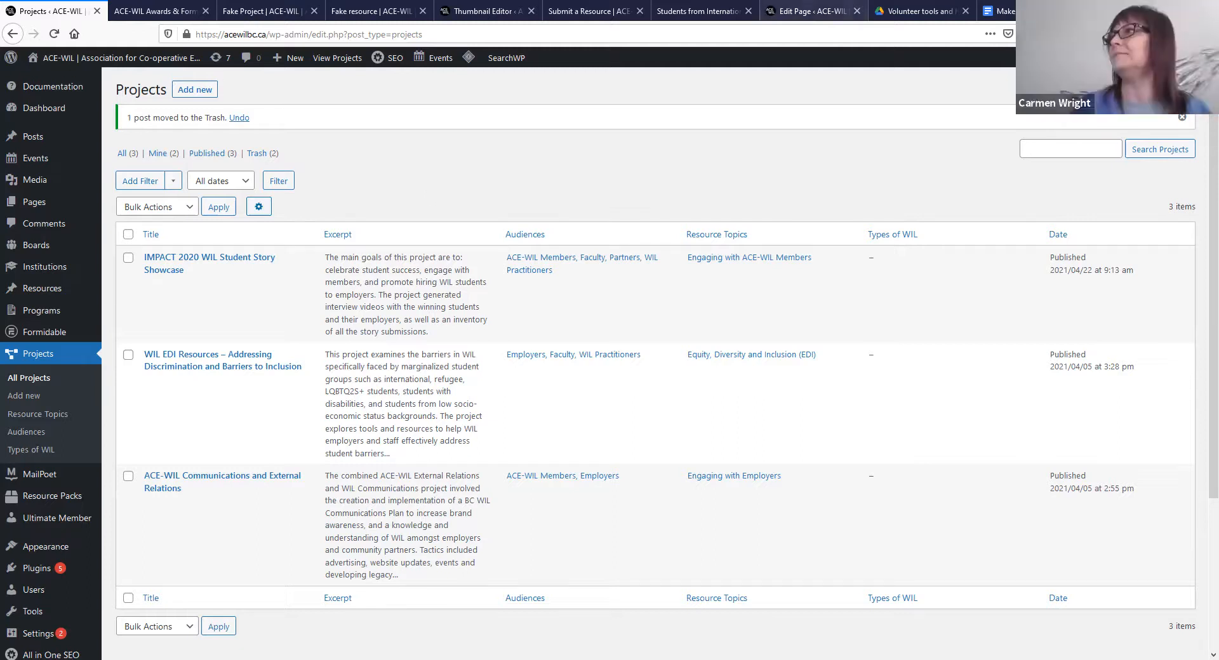
Step: Switch to Google Drive and open the Resource Hub forms folder inside ACE-WIL Communications Resources
{"action": "left_click", "coordinate": [906, 14]}
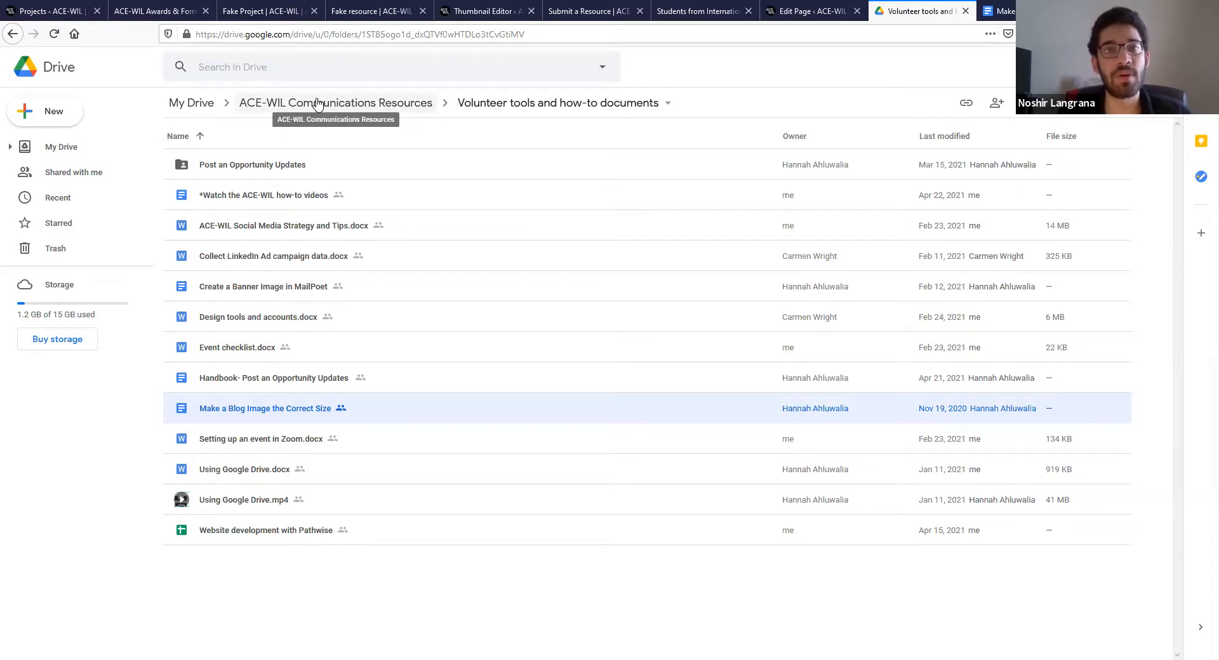
{"action": "left_click", "coordinate": [379, 103]}
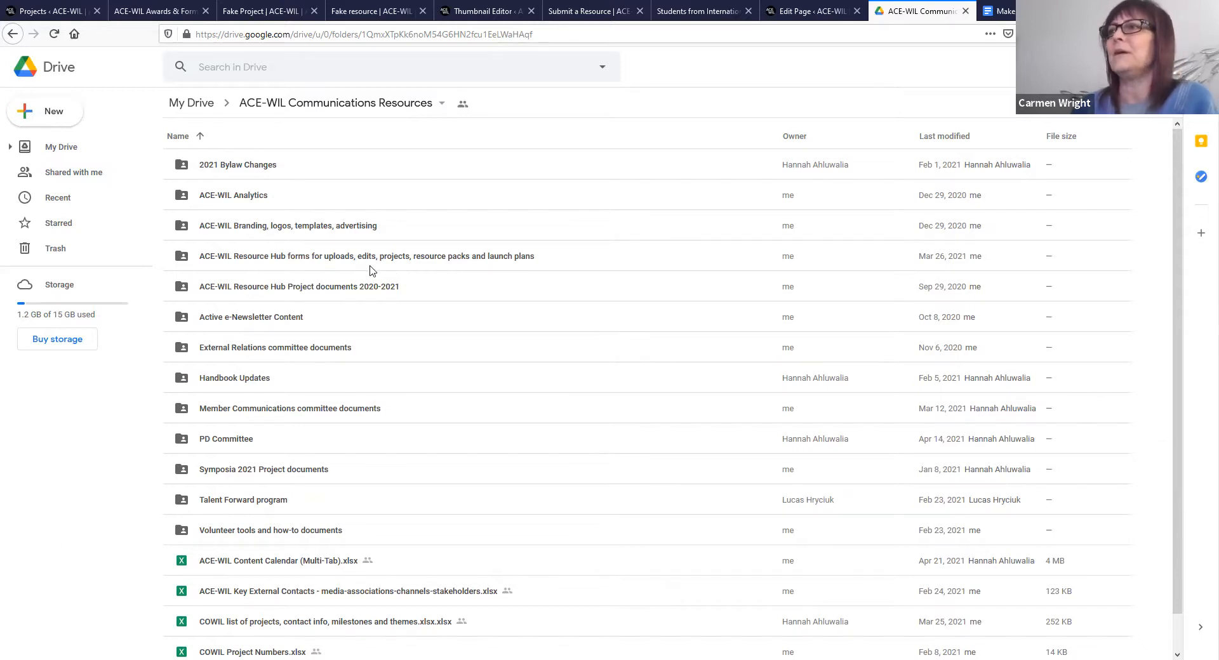
{"action": "double_click", "coordinate": [271, 261]}
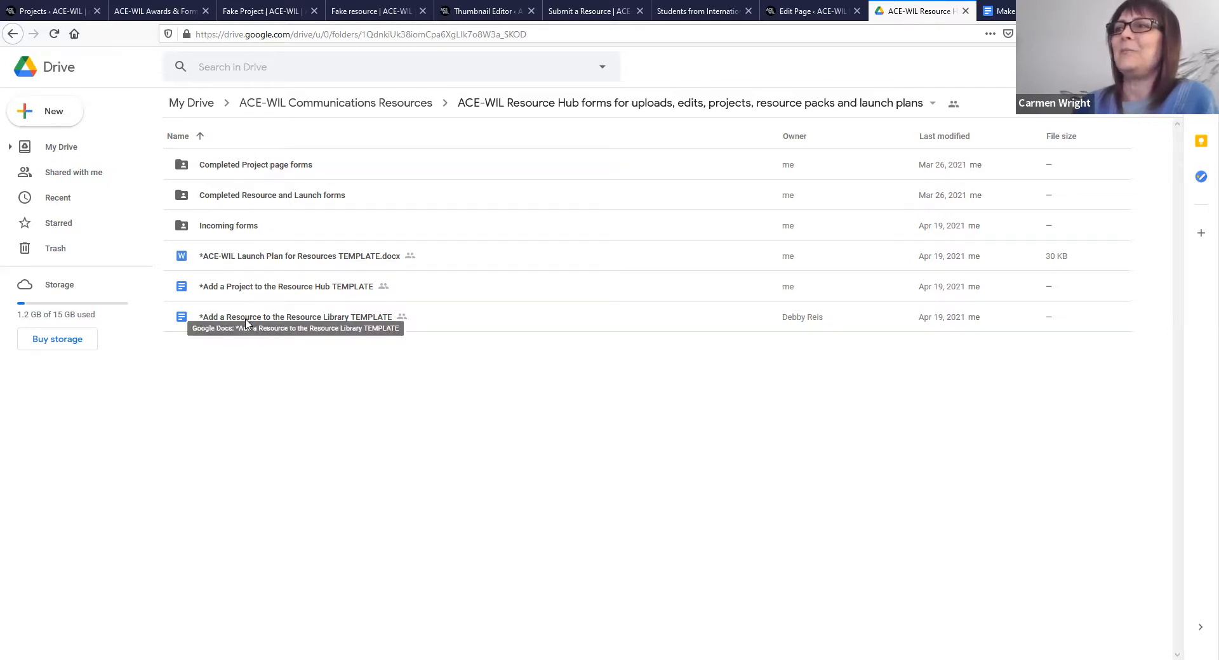
Step: Open the Add a Project to the Resource Hub TEMPLATE and review its title, institution, partner and contact fields
{"action": "double_click", "coordinate": [259, 287]}
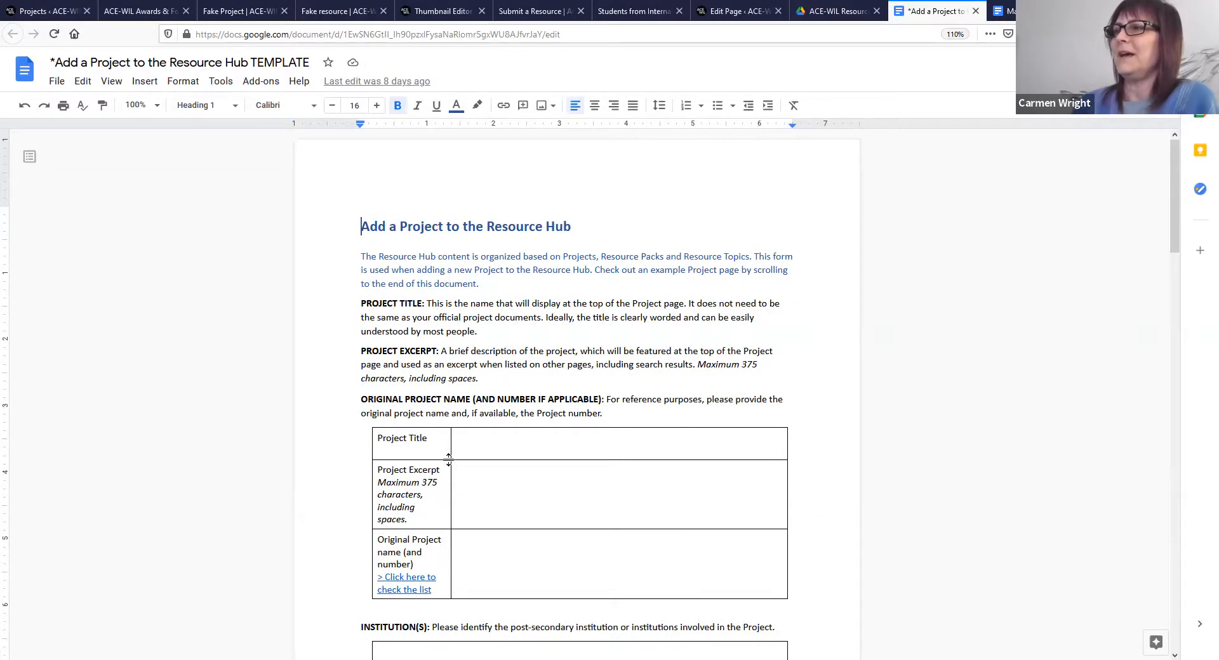
{"action": "scroll", "coordinate": [508, 525], "scroll_direction": "down", "scroll_amount": 10}
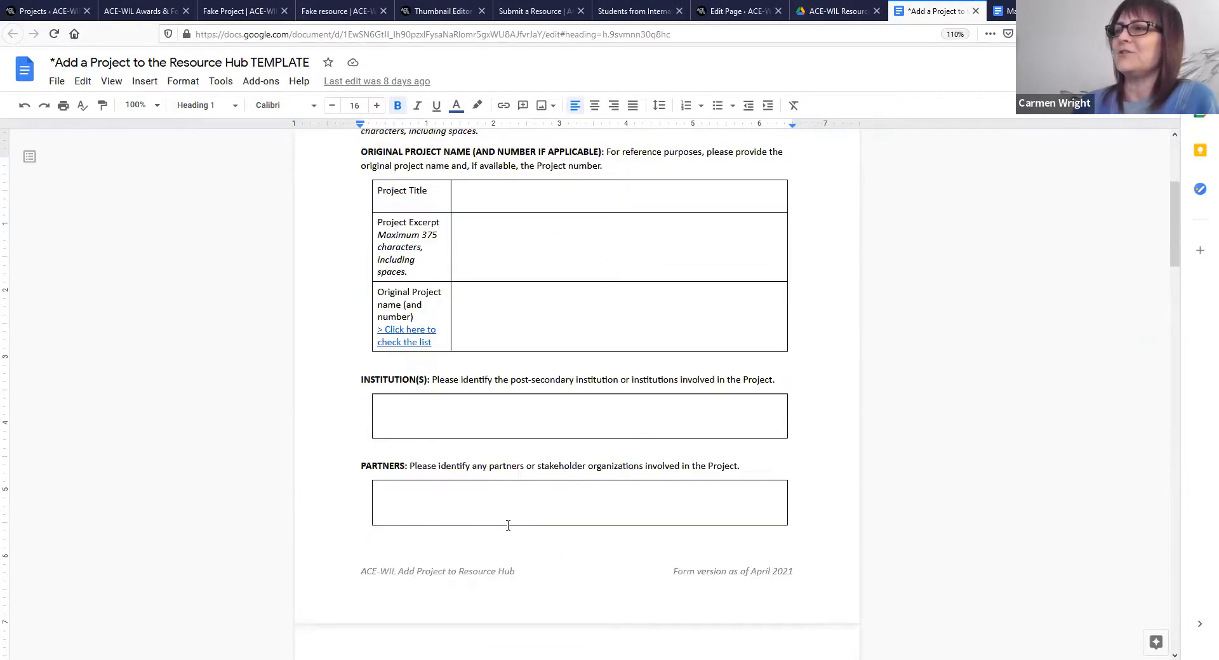
{"action": "scroll", "coordinate": [508, 525], "scroll_direction": "down", "scroll_amount": 5}
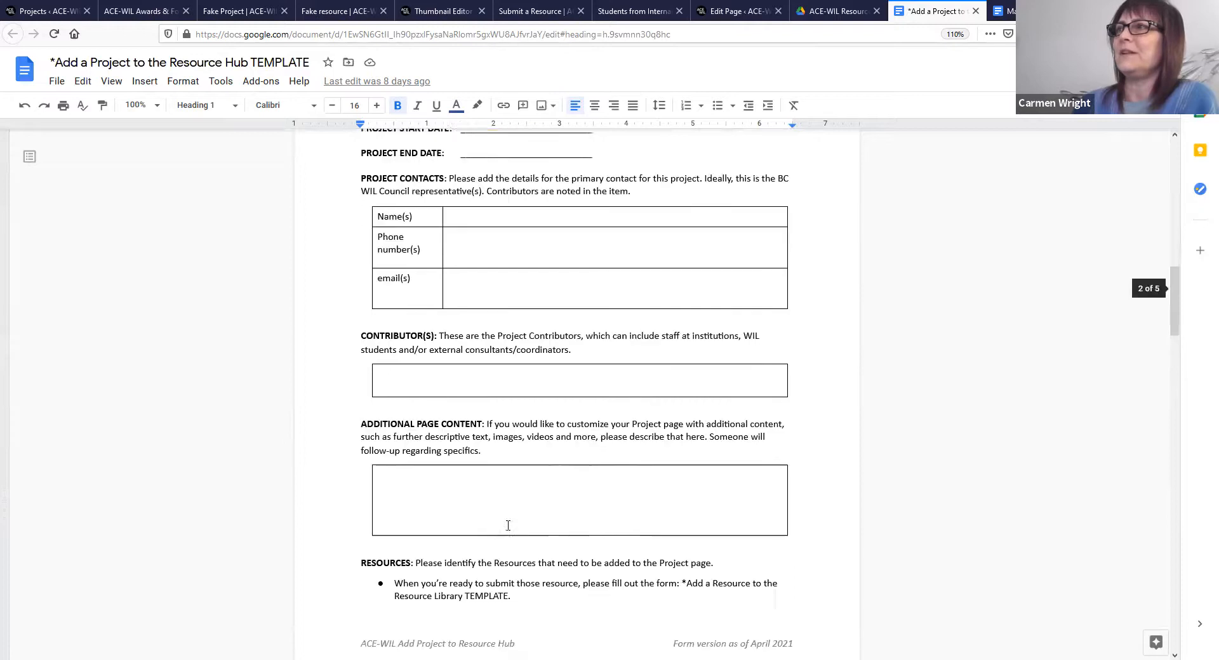
Step: Highlight the In-Progress option under Project Status in the project template
{"action": "scroll", "coordinate": [470, 353], "scroll_direction": "up", "scroll_amount": 3}
{"action": "left_click_drag", "start_coordinate": [453, 233], "coordinate": [359, 234]}
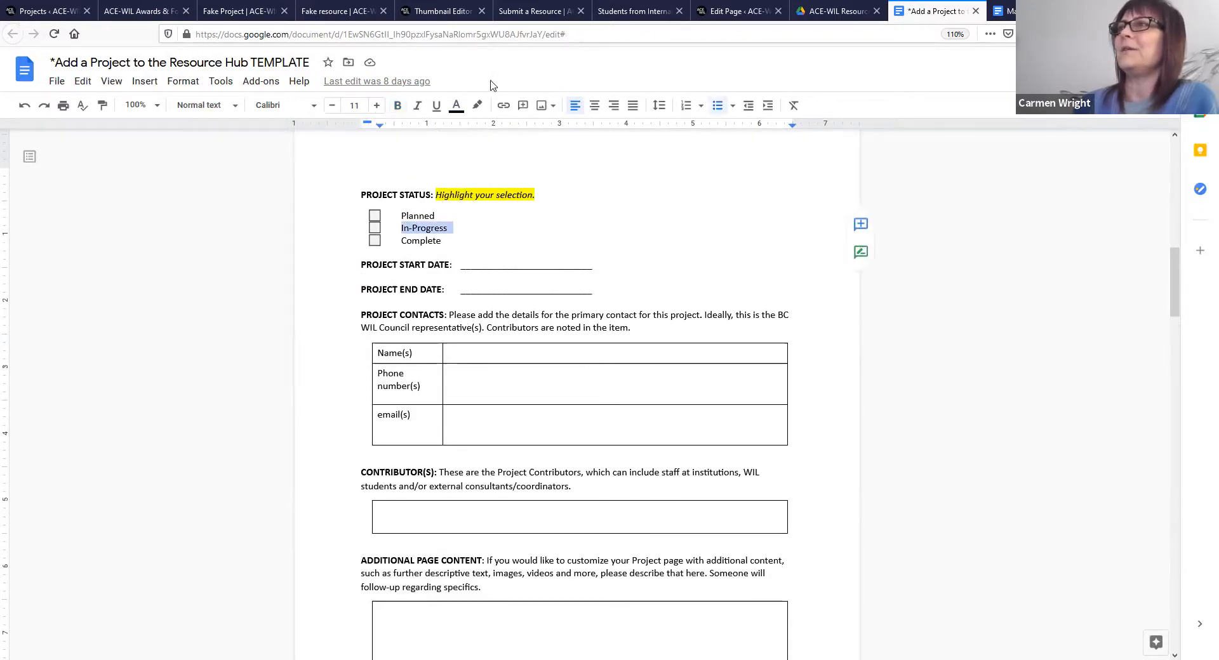
{"action": "left_click", "coordinate": [481, 106]}
{"action": "left_click", "coordinate": [511, 170]}
{"action": "left_click", "coordinate": [693, 265]}
Step: Review the rest of the project template including the example Project page, undo the In-Progress highlight and close the document
{"action": "scroll", "coordinate": [663, 404], "scroll_direction": "down", "scroll_amount": 15}
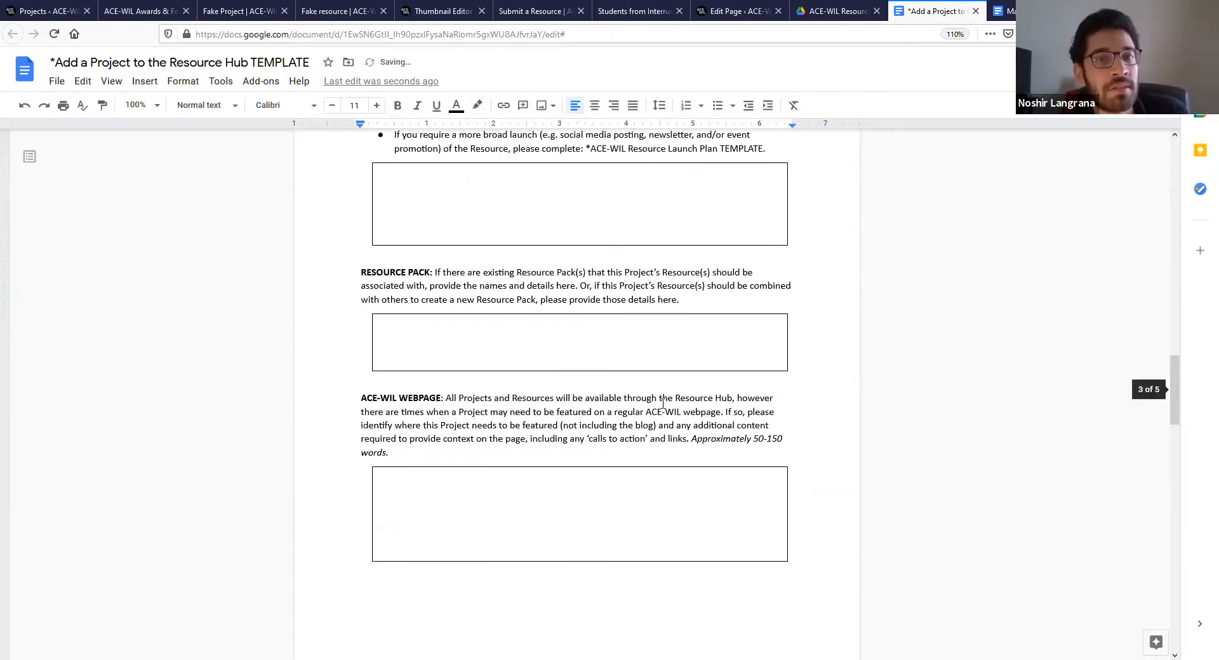
{"action": "scroll", "coordinate": [662, 404], "scroll_direction": "down", "scroll_amount": 11}
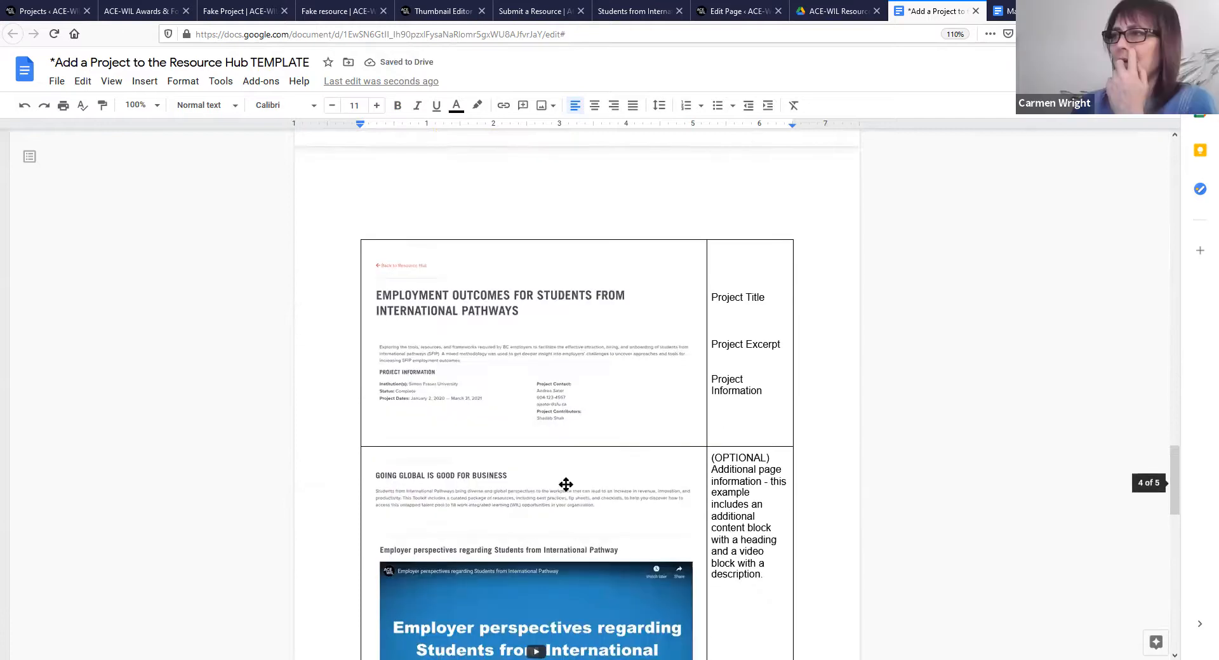
{"action": "scroll", "coordinate": [618, 483], "scroll_direction": "down", "scroll_amount": 12}
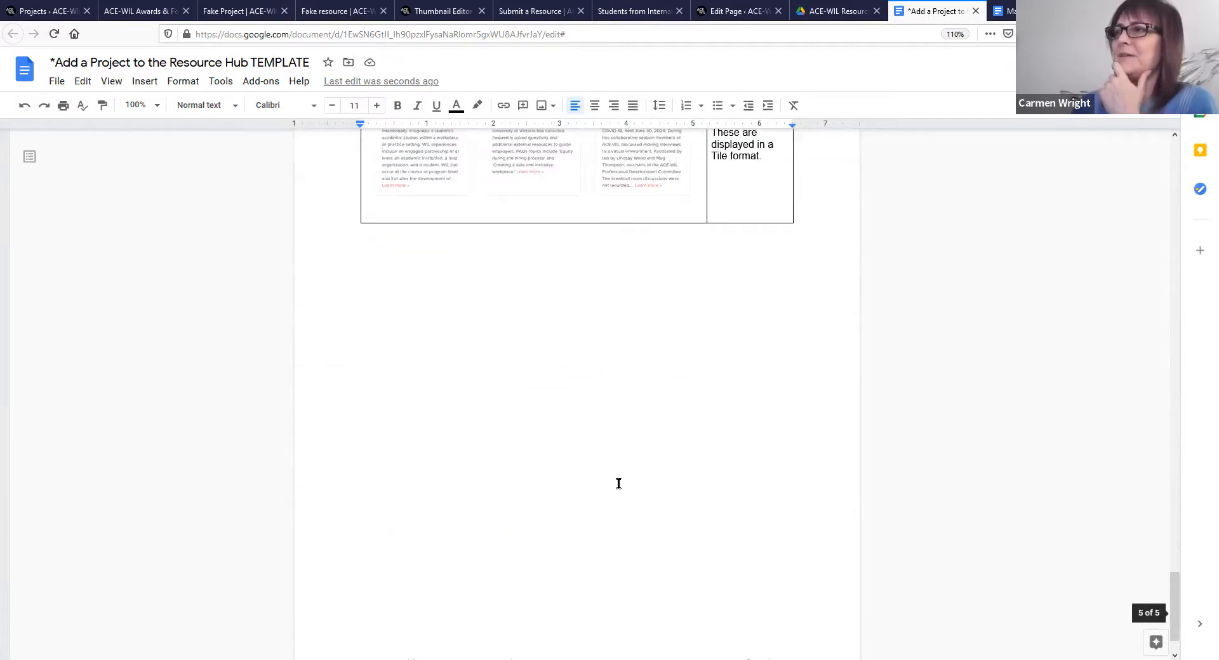
{"action": "scroll", "coordinate": [283, 310], "scroll_direction": "up", "scroll_amount": 11}
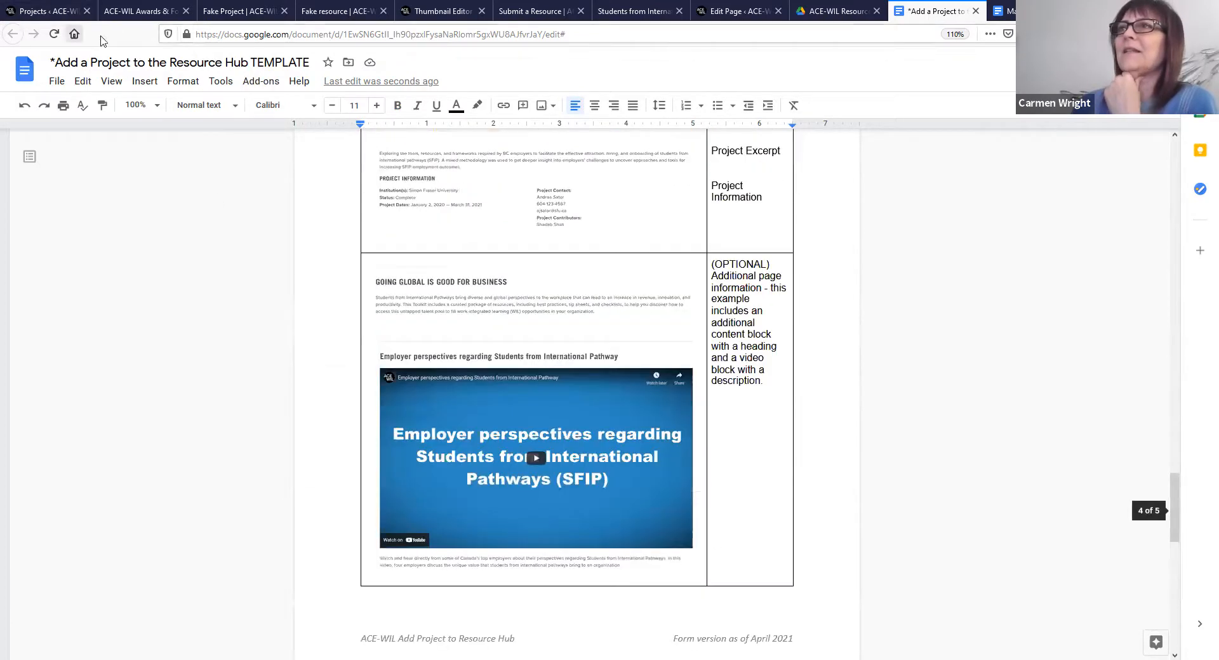
{"action": "left_click", "coordinate": [24, 105]}
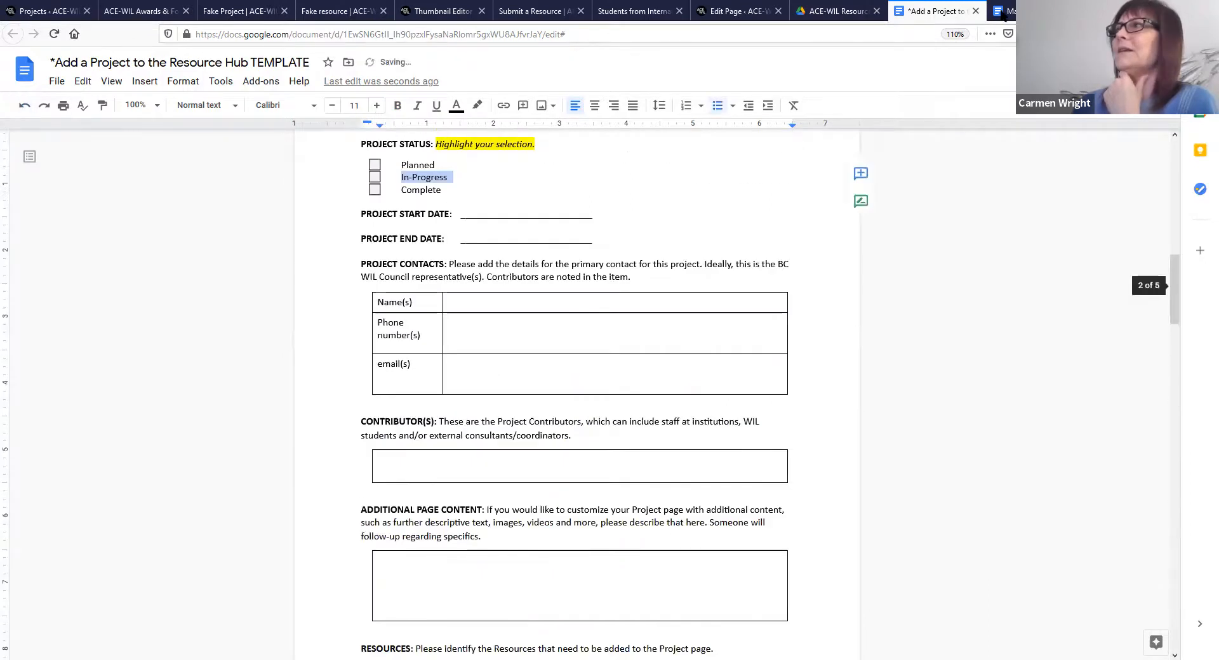
{"action": "left_click", "coordinate": [976, 11]}
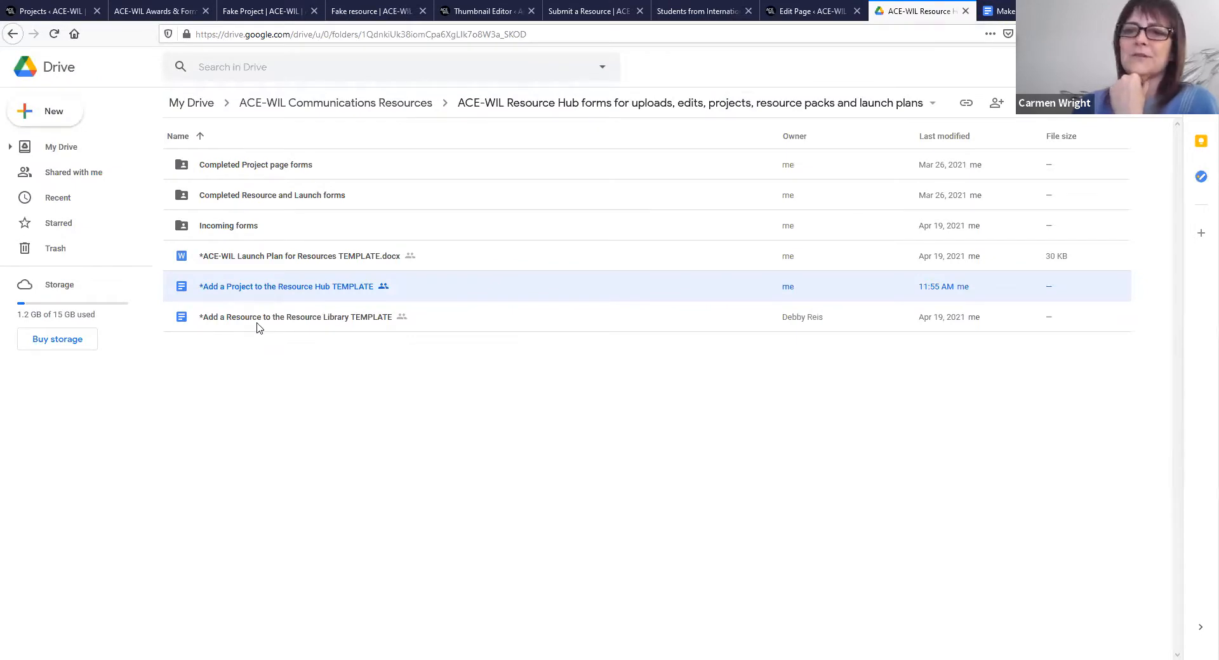
Step: Open the Add a Resource to the Resource Library TEMPLATE, review its metadata and website placement sections, and close it
{"action": "double_click", "coordinate": [259, 327]}
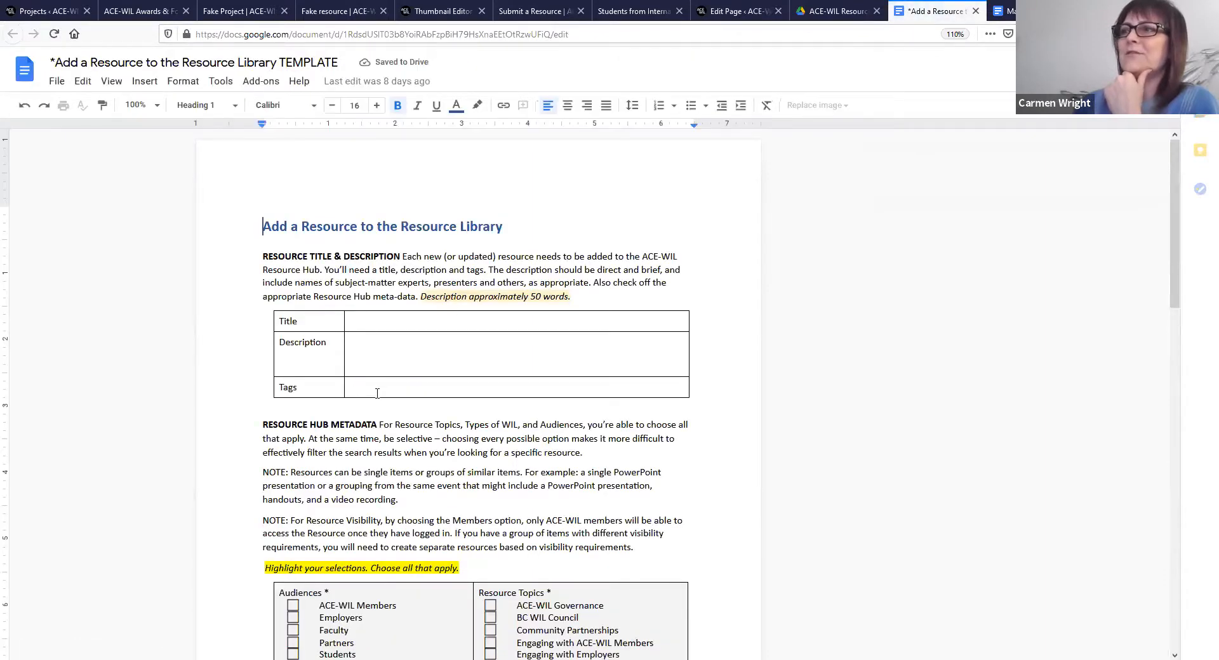
{"action": "scroll", "coordinate": [377, 393], "scroll_direction": "down", "scroll_amount": 12}
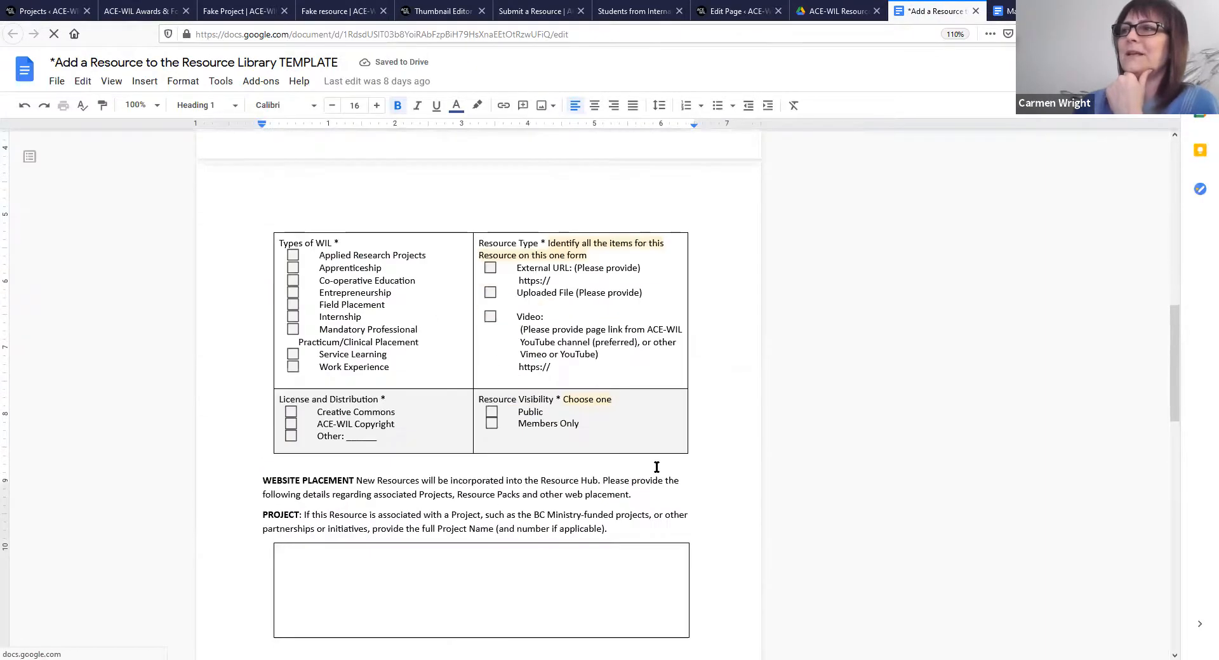
{"action": "scroll", "coordinate": [656, 466], "scroll_direction": "down", "scroll_amount": 5}
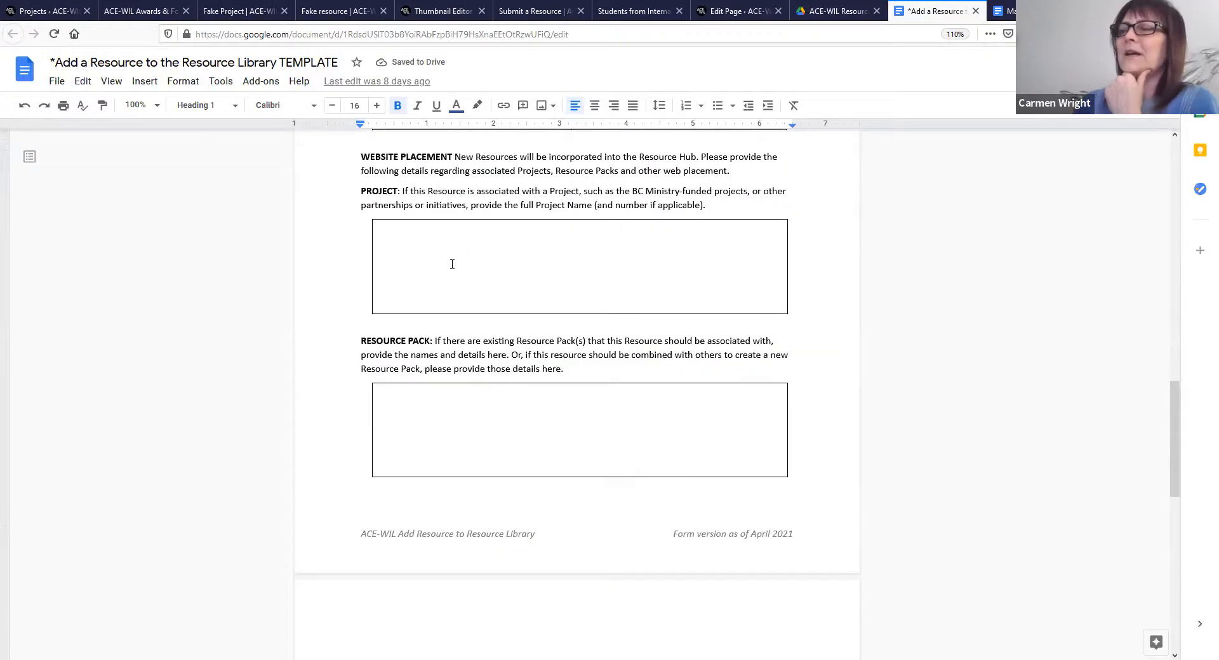
{"action": "scroll", "coordinate": [452, 264], "scroll_direction": "up", "scroll_amount": 2}
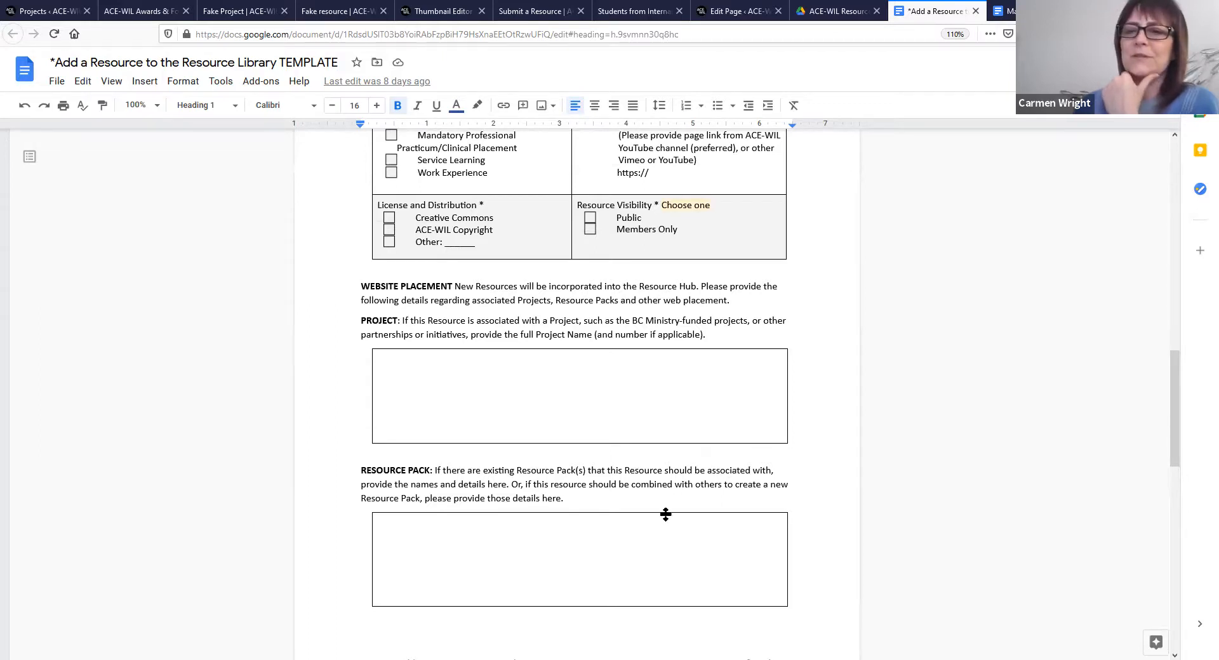
{"action": "scroll", "coordinate": [665, 514], "scroll_direction": "down", "scroll_amount": 7}
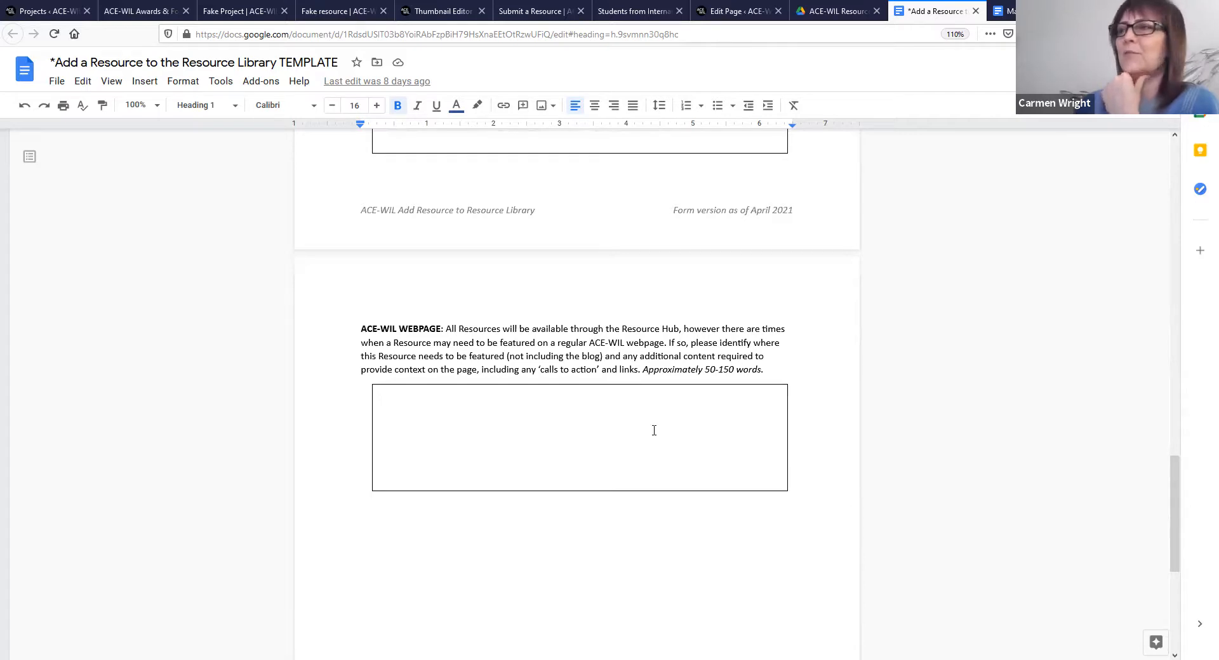
{"action": "scroll", "coordinate": [650, 445], "scroll_direction": "up", "scroll_amount": 20}
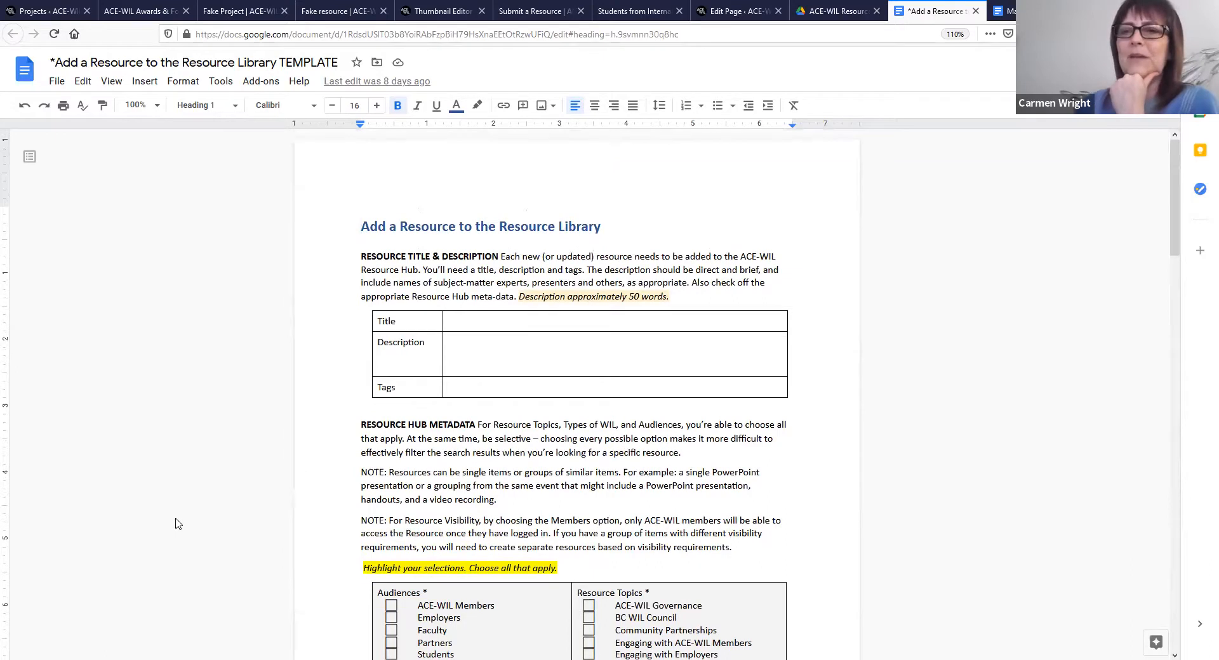
{"action": "left_click", "coordinate": [976, 12]}
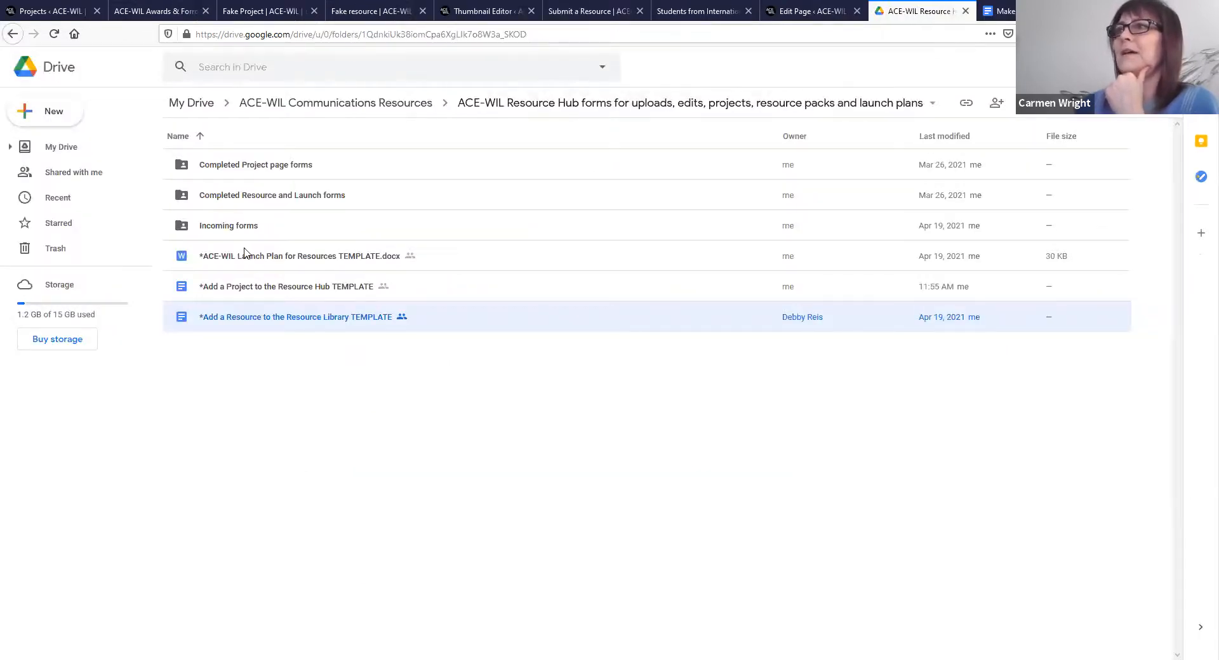
Step: View the Incoming forms folder and open the ACE-WIL Resource Hub How-to and Tips for Projects document from it
{"action": "double_click", "coordinate": [226, 232]}
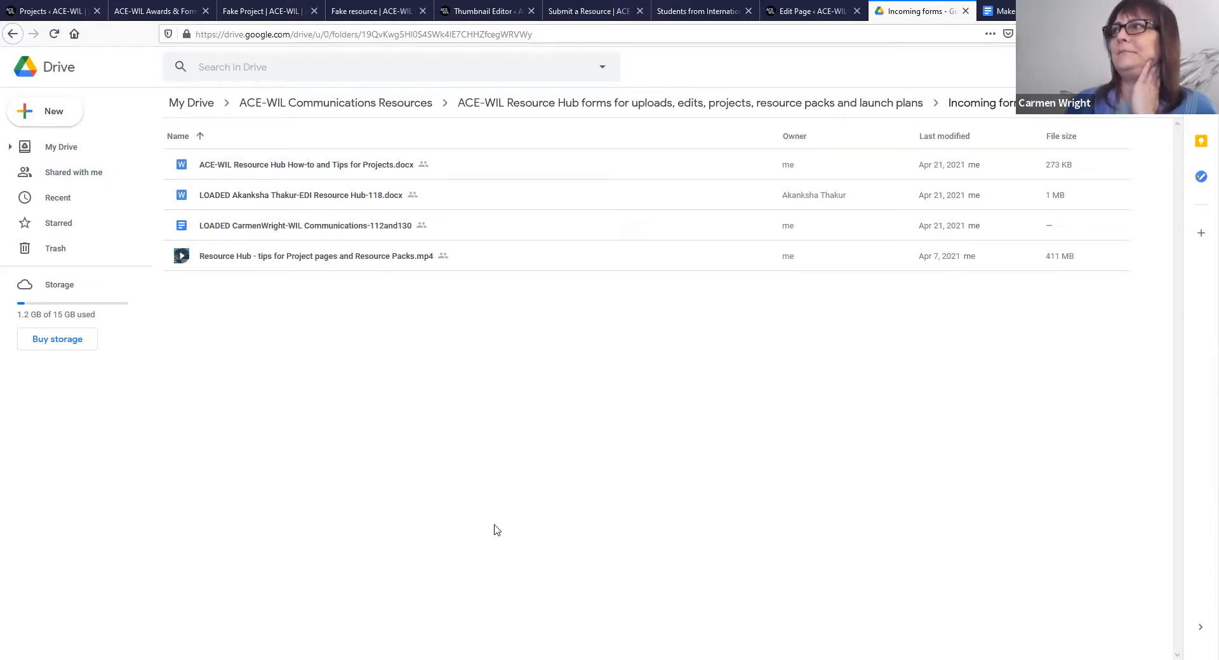
{"action": "left_click", "coordinate": [518, 105]}
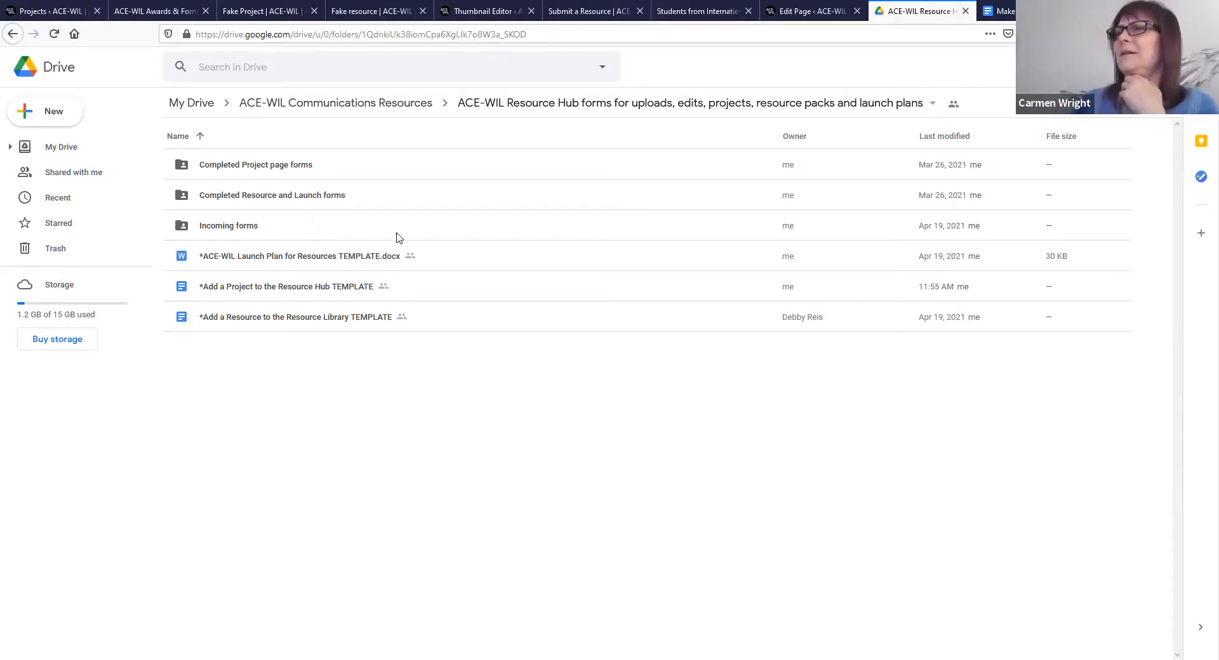
{"action": "double_click", "coordinate": [235, 234]}
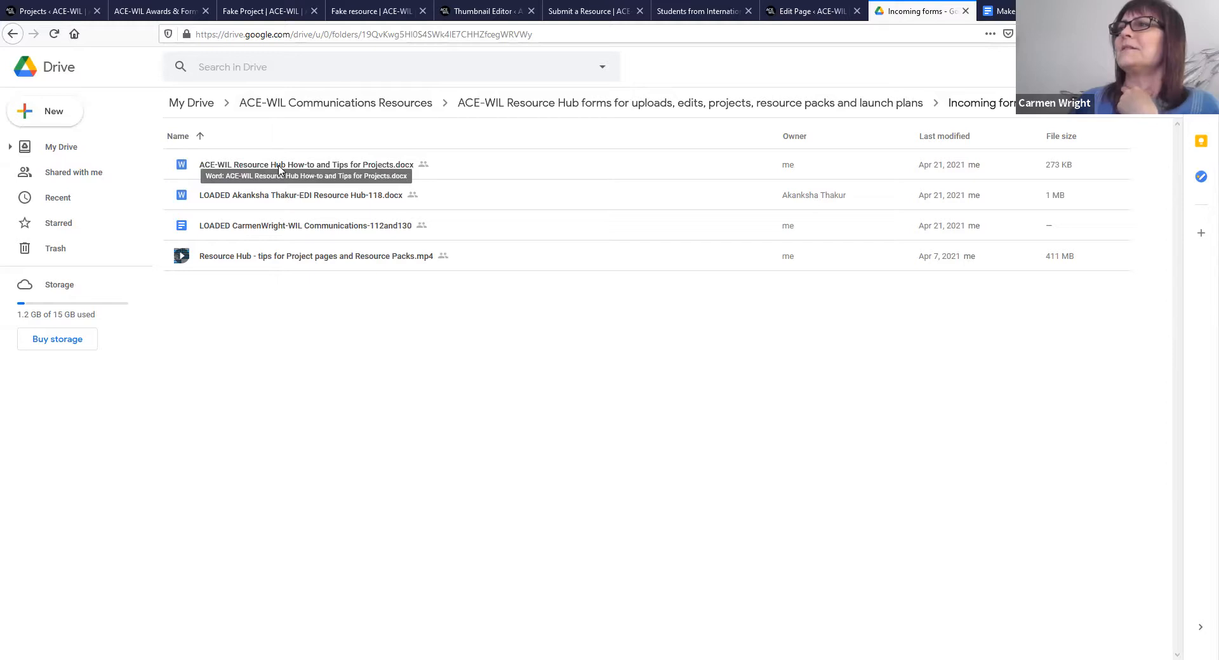
{"action": "double_click", "coordinate": [280, 166]}
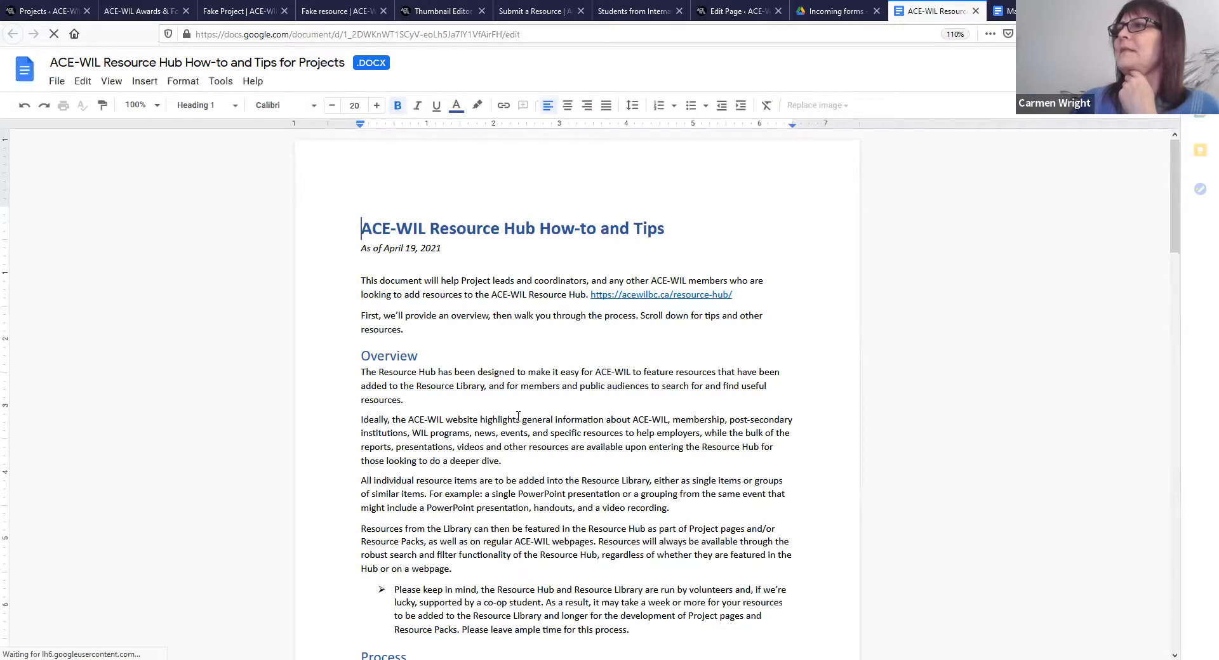
Step: Read through the How-to document's Overview and the Process steps on adding resources, Project pages and Resource Packs
{"action": "scroll", "coordinate": [518, 417], "scroll_direction": "down", "scroll_amount": 4}
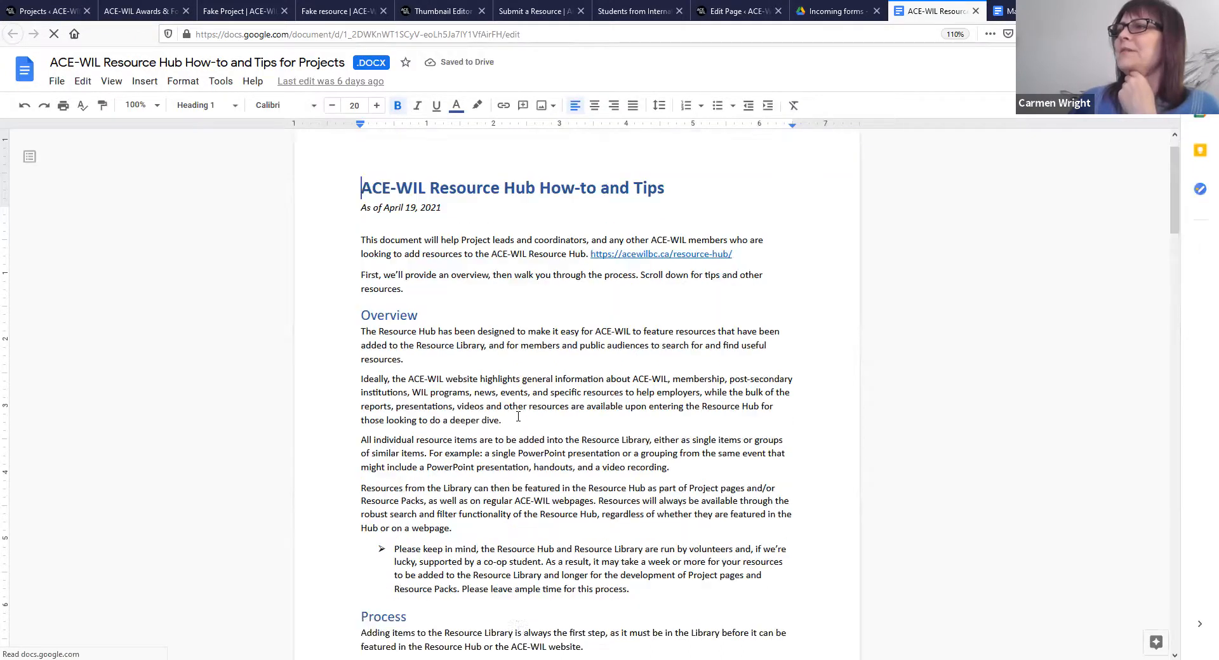
{"action": "scroll", "coordinate": [518, 416], "scroll_direction": "up", "scroll_amount": 4}
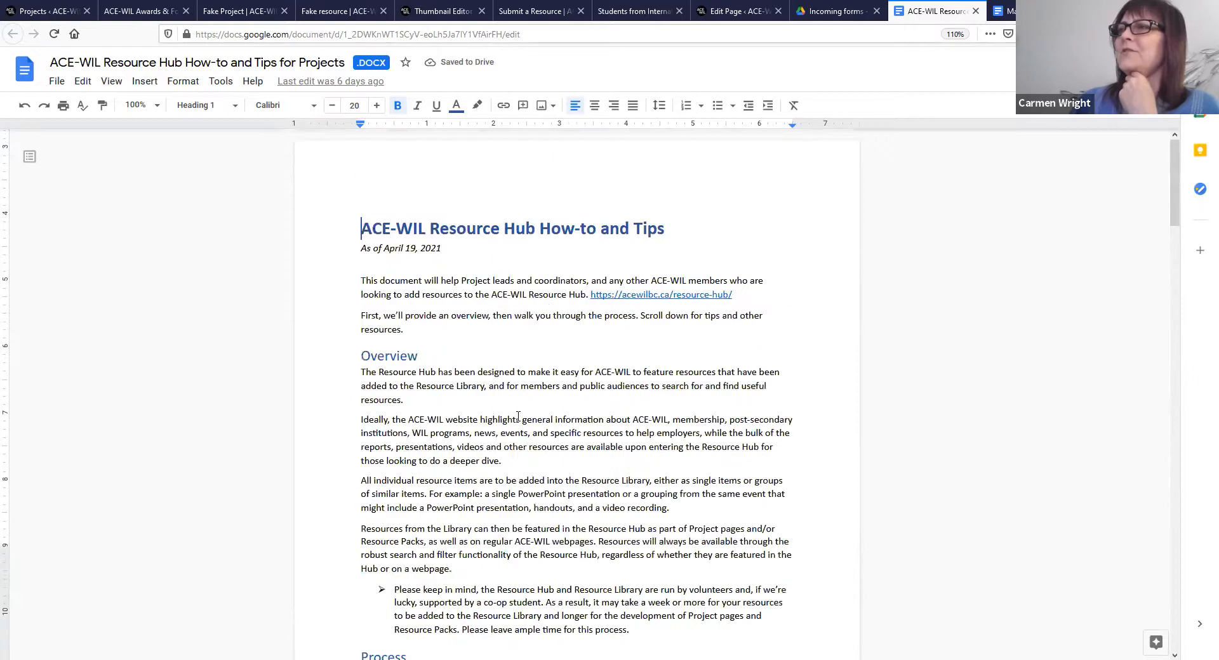
{"action": "scroll", "coordinate": [518, 417], "scroll_direction": "down", "scroll_amount": 3}
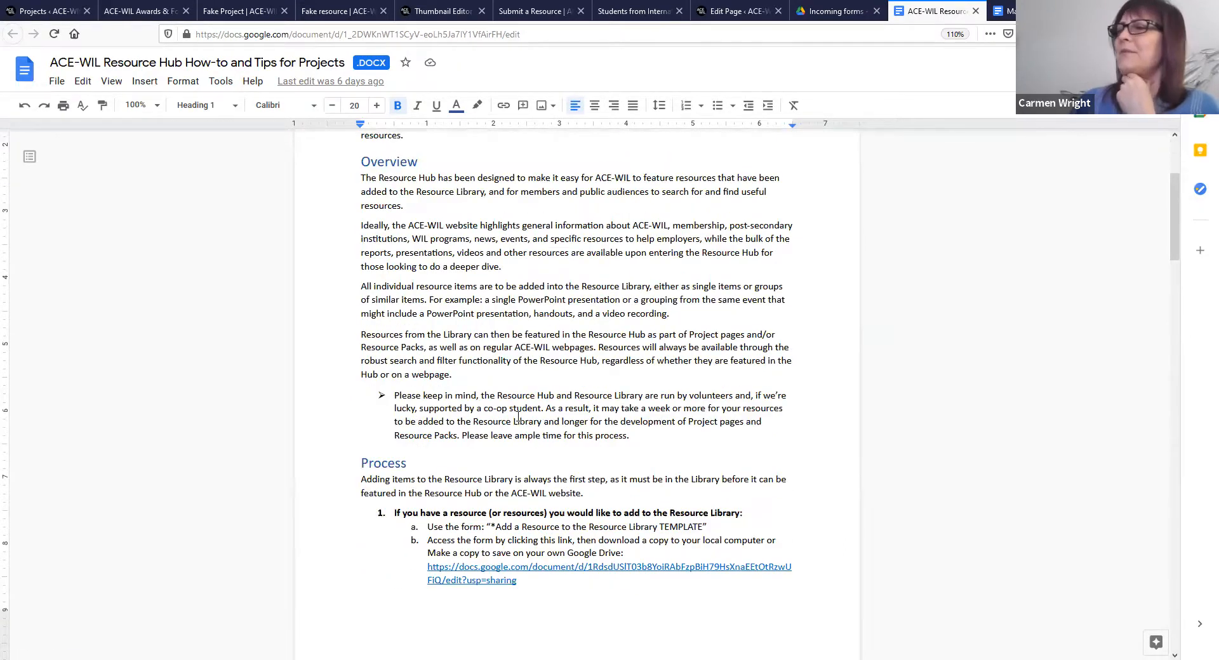
{"action": "scroll", "coordinate": [518, 417], "scroll_direction": "down", "scroll_amount": 4}
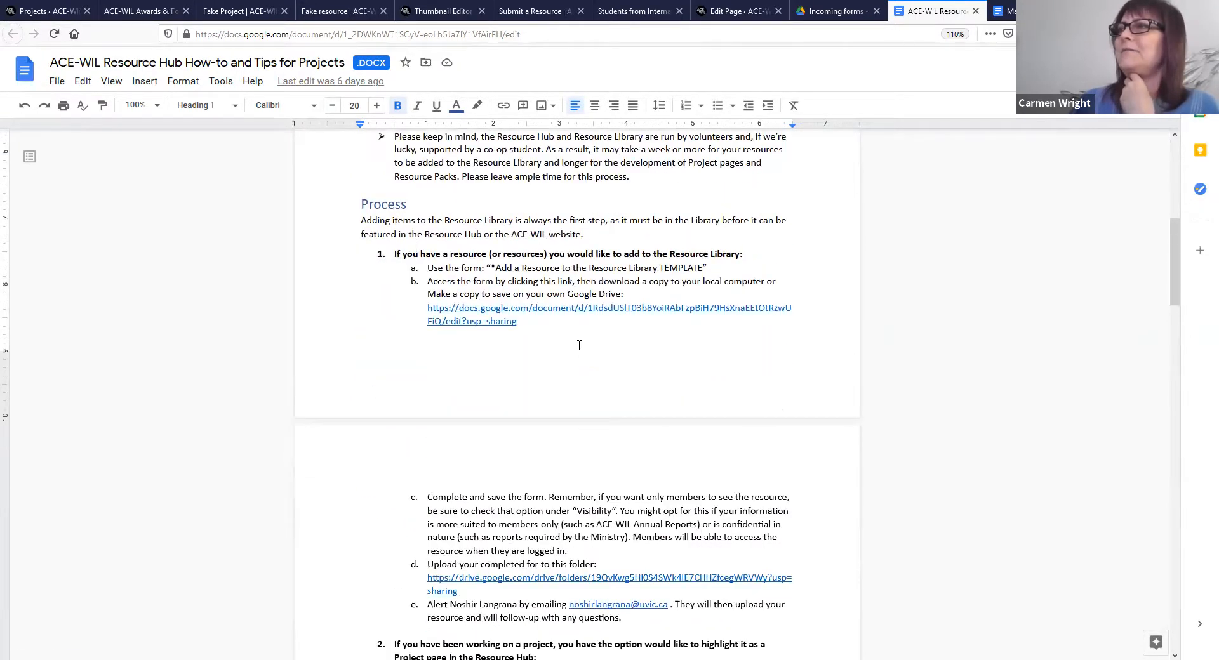
{"action": "scroll", "coordinate": [570, 427], "scroll_direction": "down", "scroll_amount": 1}
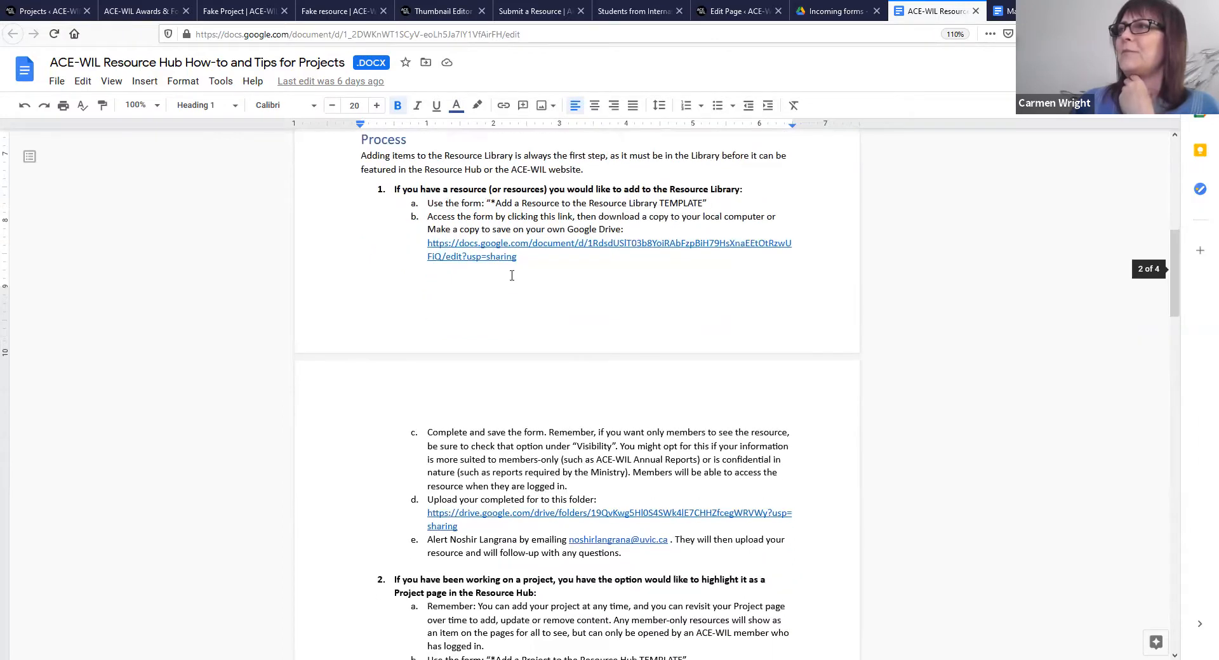
{"action": "scroll", "coordinate": [533, 373], "scroll_direction": "down", "scroll_amount": 6}
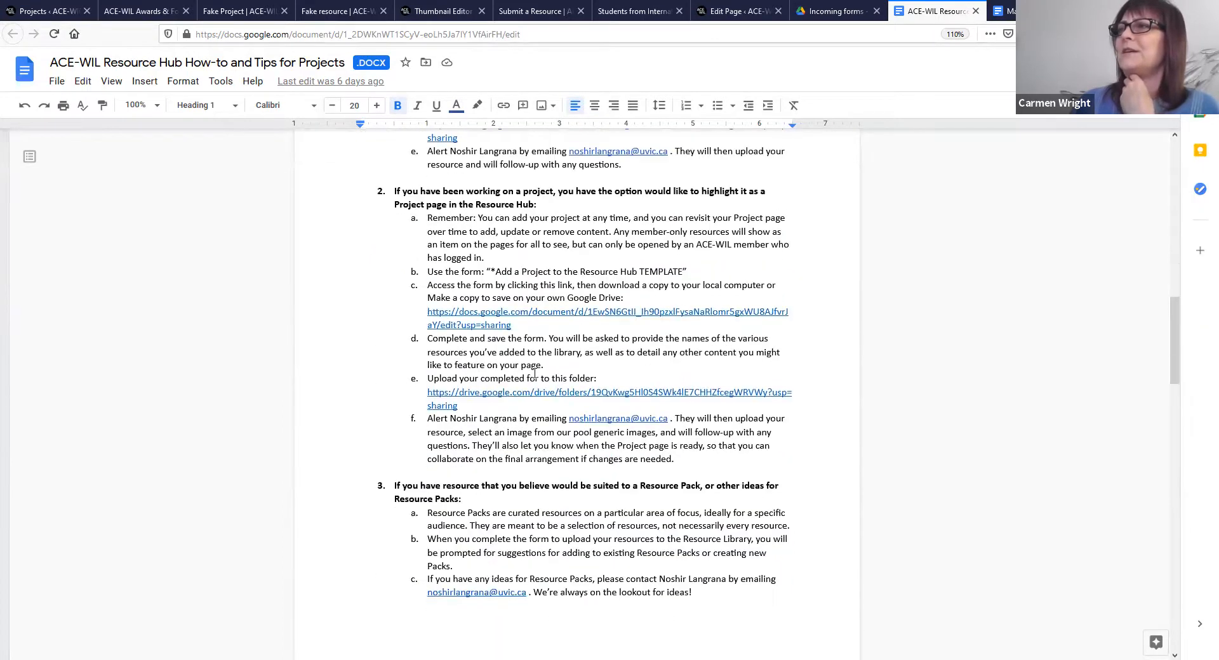
{"action": "scroll", "coordinate": [533, 373], "scroll_direction": "down", "scroll_amount": 7}
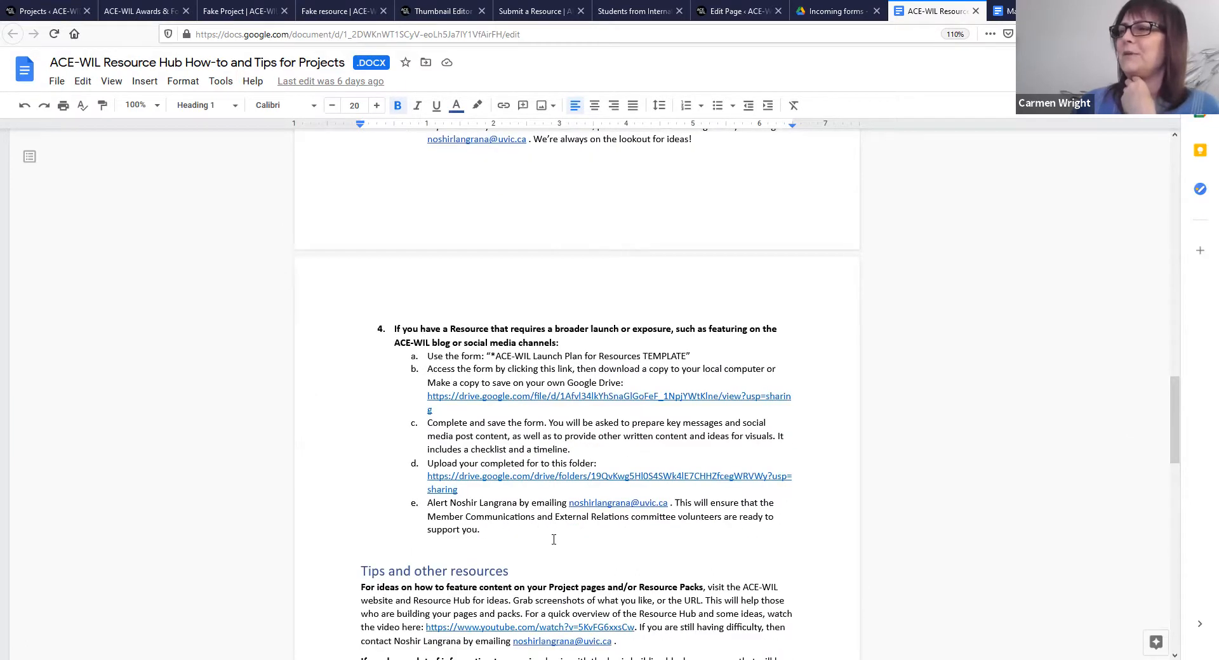
Step: Examine the Tips and other resources section, including the Storyset illustration guidance and screenshots, and return to the document's beginning
{"action": "scroll", "coordinate": [552, 539], "scroll_direction": "down", "scroll_amount": 3}
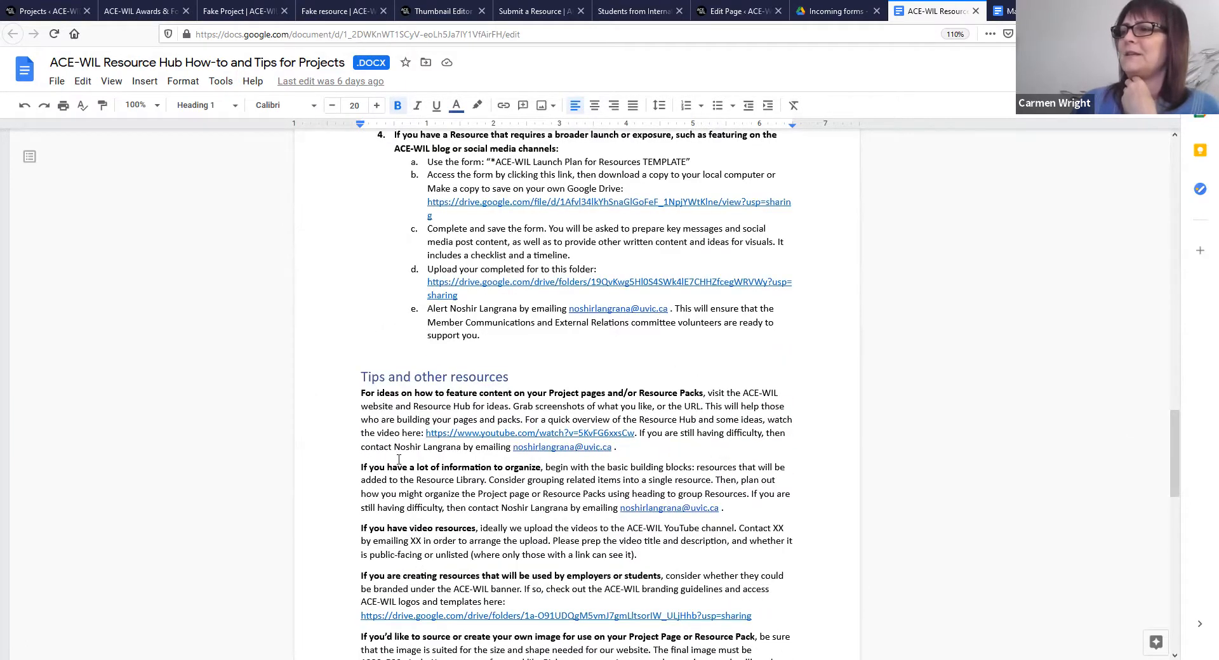
{"action": "scroll", "coordinate": [399, 459], "scroll_direction": "down", "scroll_amount": 7}
{"action": "scroll", "coordinate": [399, 459], "scroll_direction": "down", "scroll_amount": 4}
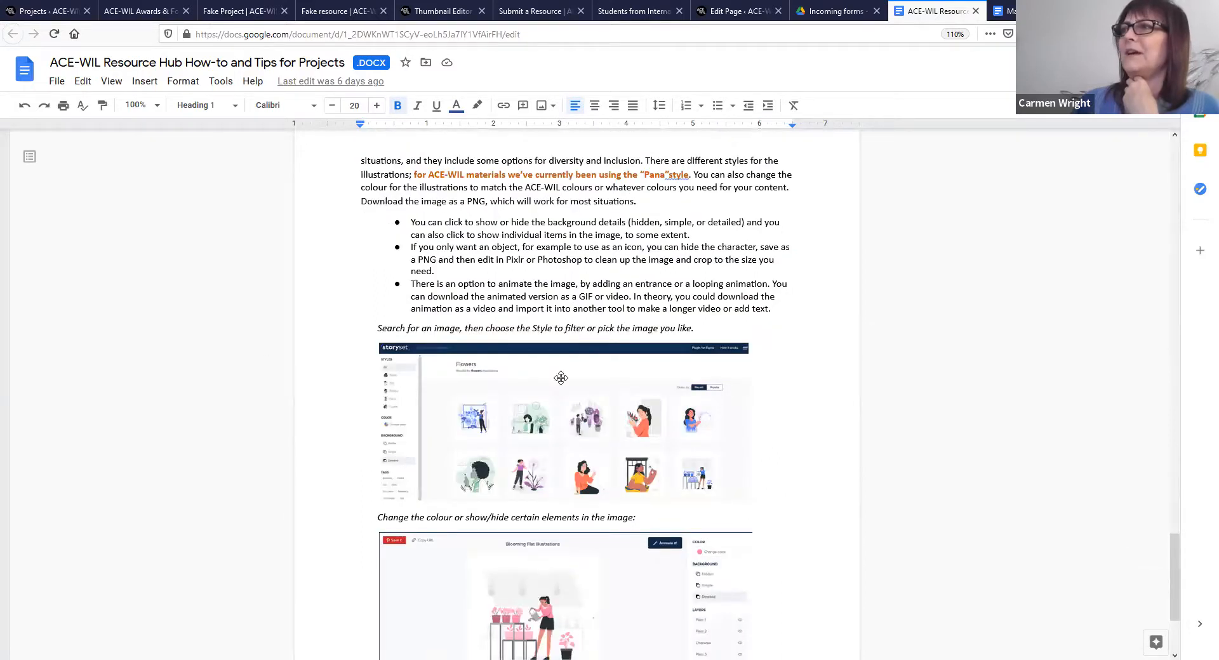
{"action": "scroll", "coordinate": [463, 303], "scroll_direction": "up", "scroll_amount": 4}
{"action": "scroll", "coordinate": [647, 479], "scroll_direction": "down", "scroll_amount": 4}
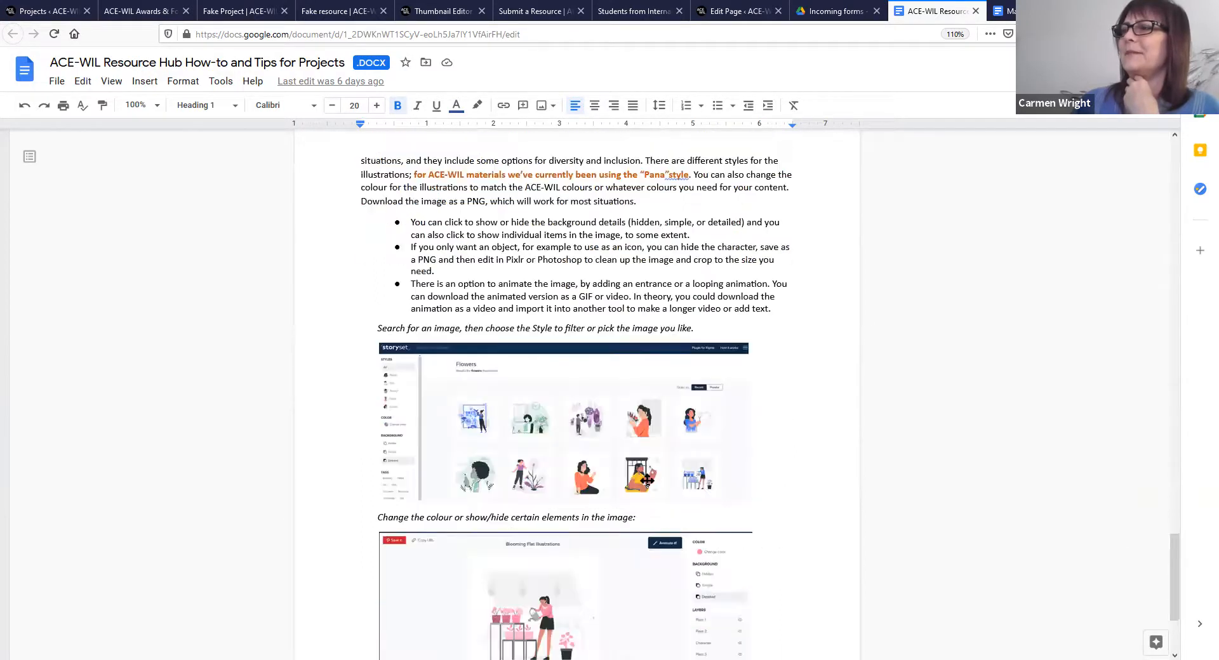
{"action": "scroll", "coordinate": [806, 456], "scroll_direction": "down", "scroll_amount": 3}
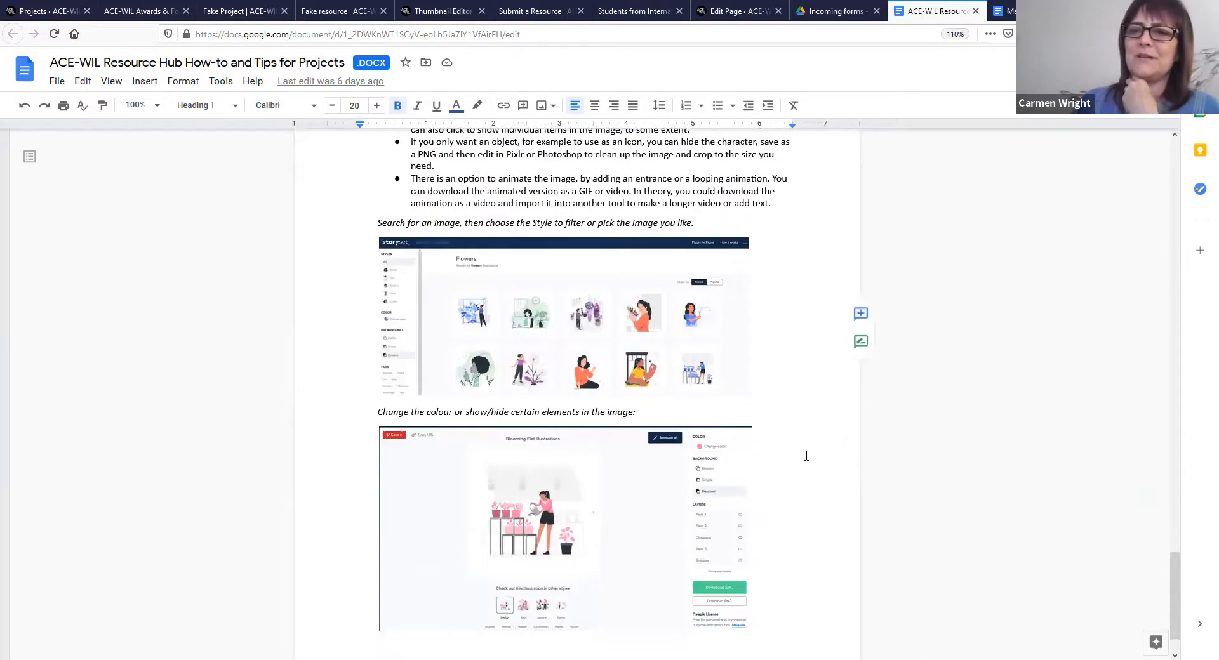
{"action": "scroll", "coordinate": [806, 455], "scroll_direction": "up", "scroll_amount": 20}
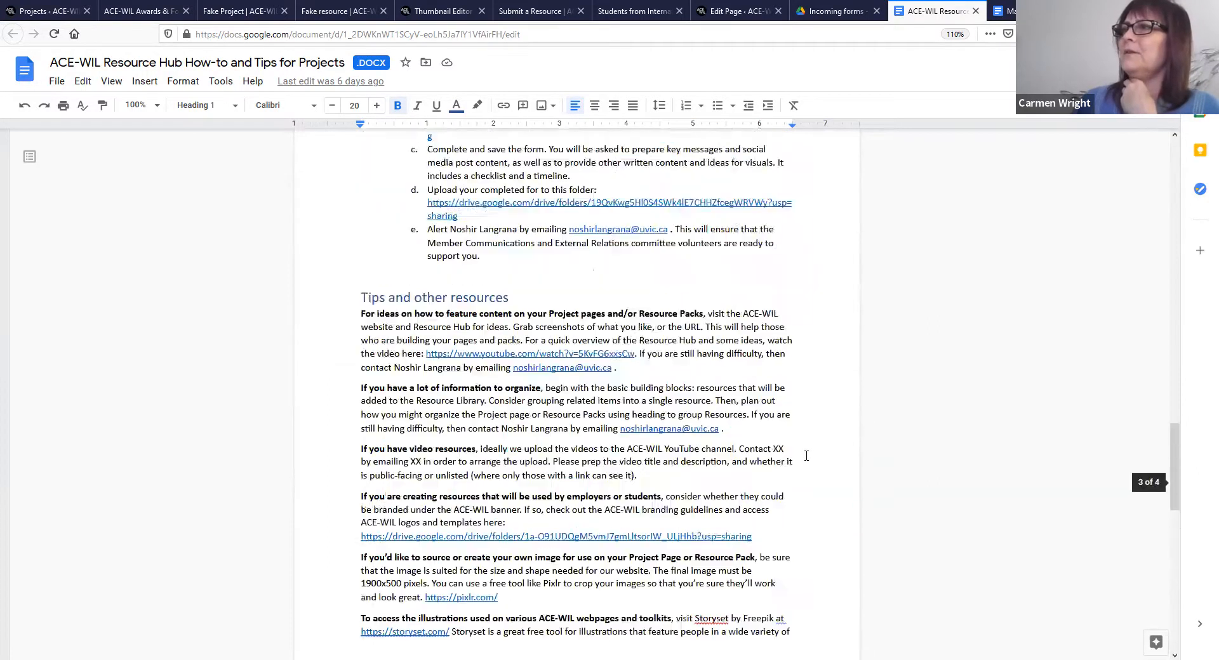
{"action": "scroll", "coordinate": [806, 456], "scroll_direction": "up", "scroll_amount": 11}
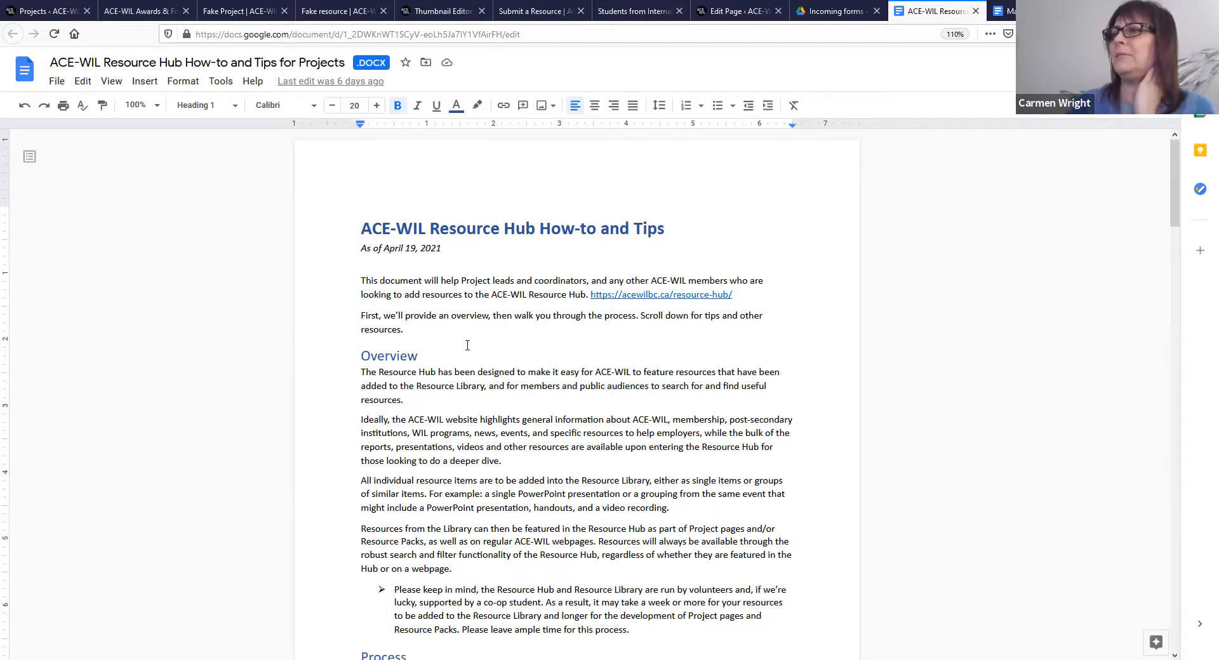
Step: Go through the Process section again, from adding a resource to item 4 on resources that need a broader launch or exposure
{"action": "scroll", "coordinate": [467, 346], "scroll_direction": "down", "scroll_amount": 5}
{"action": "scroll", "coordinate": [643, 479], "scroll_direction": "down", "scroll_amount": 3}
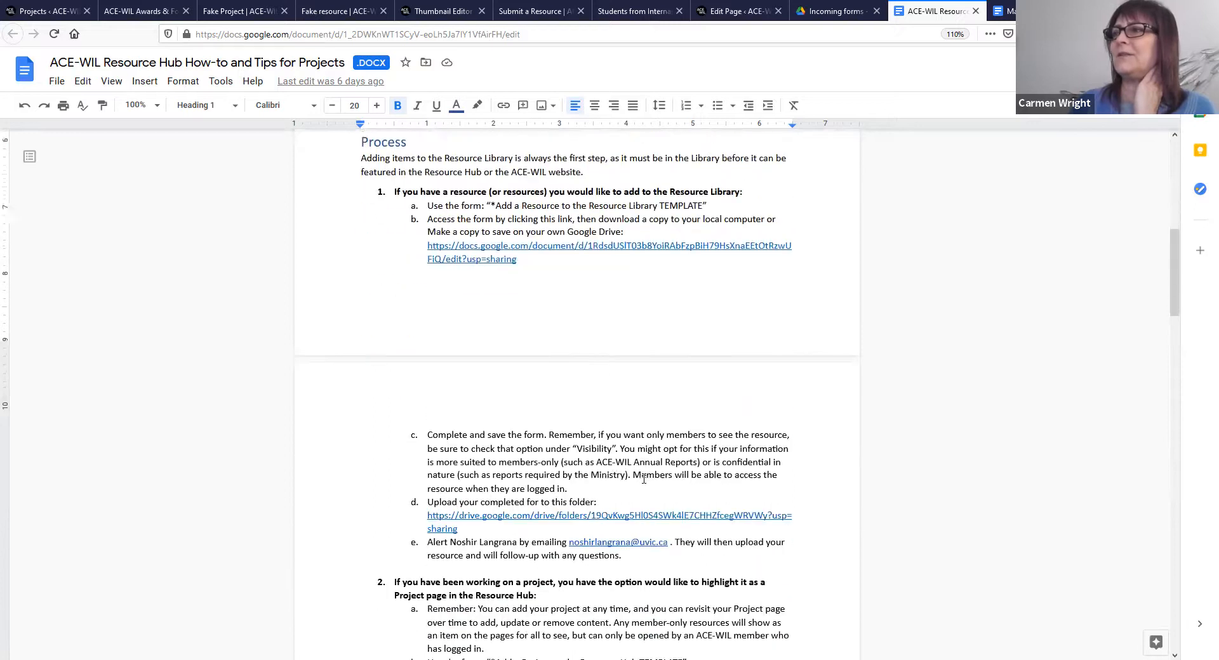
{"action": "scroll", "coordinate": [644, 477], "scroll_direction": "up", "scroll_amount": 2}
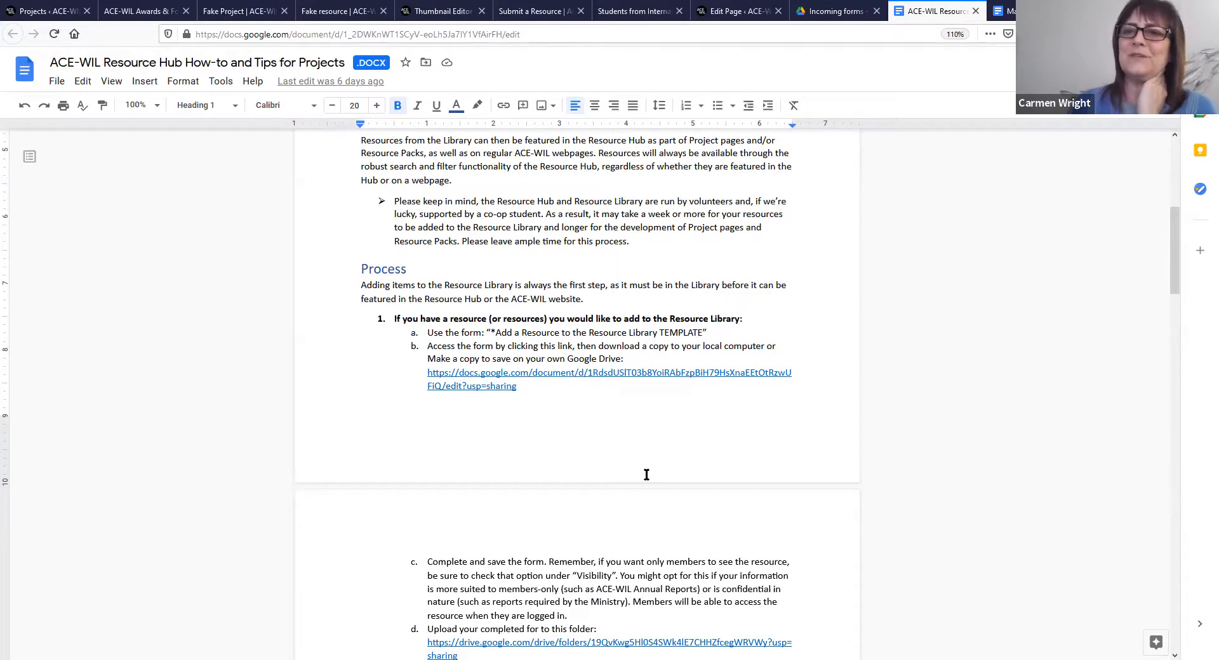
{"action": "scroll", "coordinate": [646, 475], "scroll_direction": "down", "scroll_amount": 5}
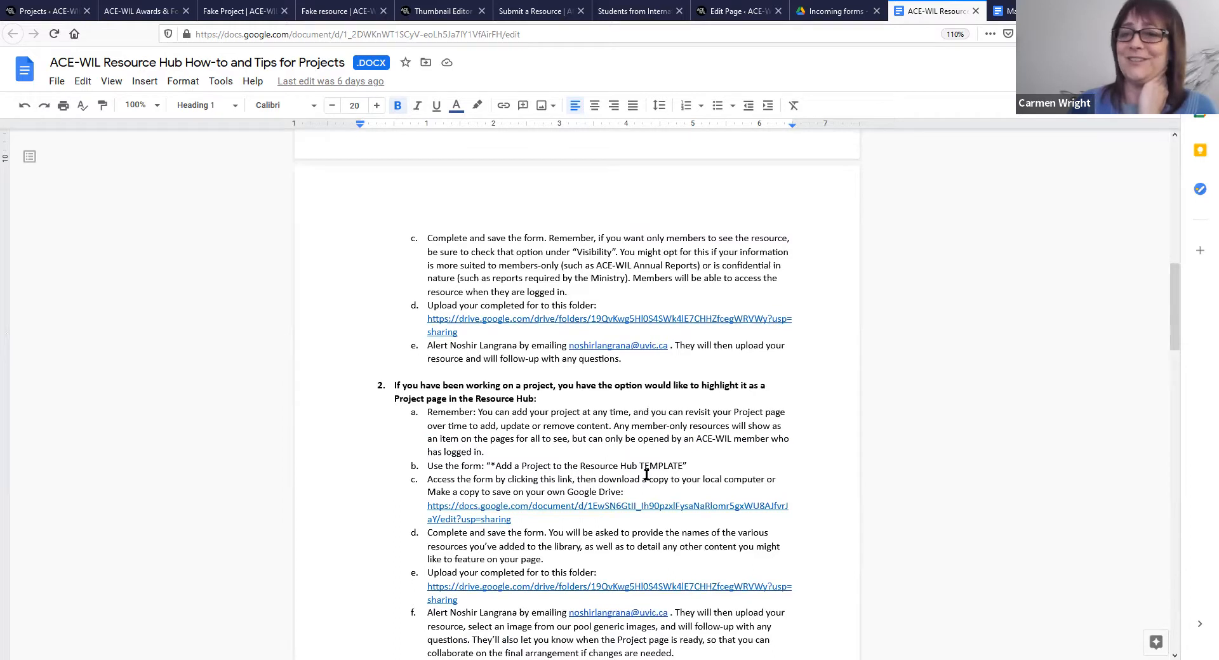
{"action": "scroll", "coordinate": [646, 475], "scroll_direction": "down", "scroll_amount": 7}
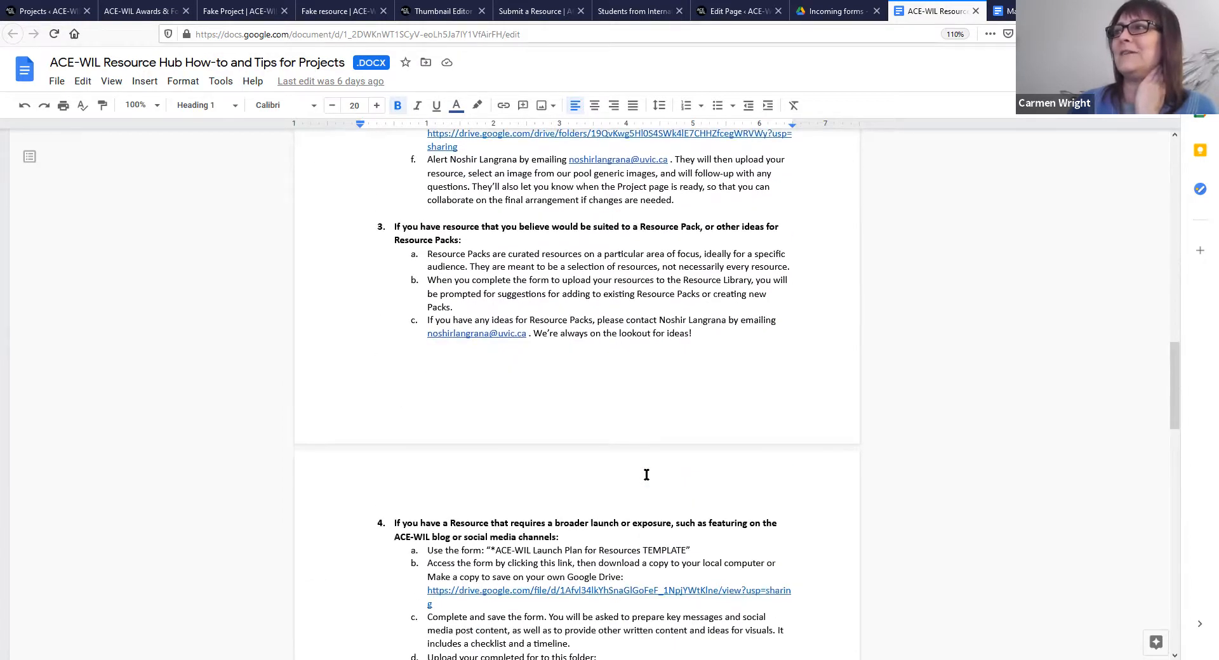
{"action": "scroll", "coordinate": [646, 475], "scroll_direction": "down", "scroll_amount": 1}
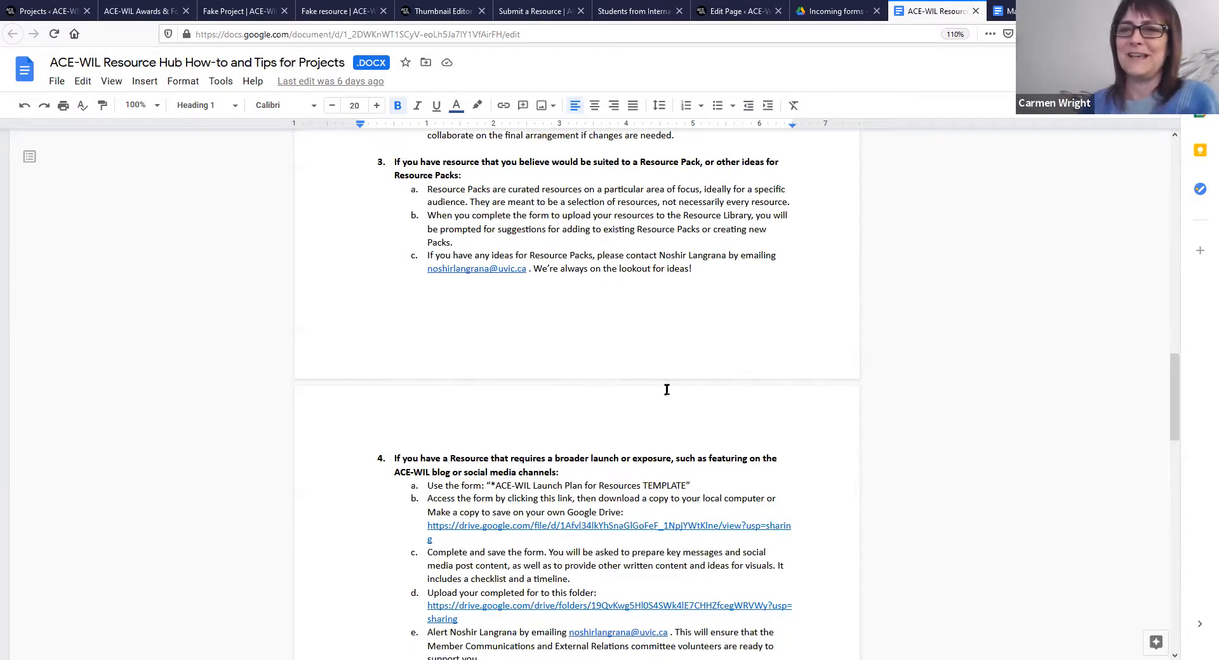
{"action": "scroll", "coordinate": [666, 389], "scroll_direction": "down", "scroll_amount": 2}
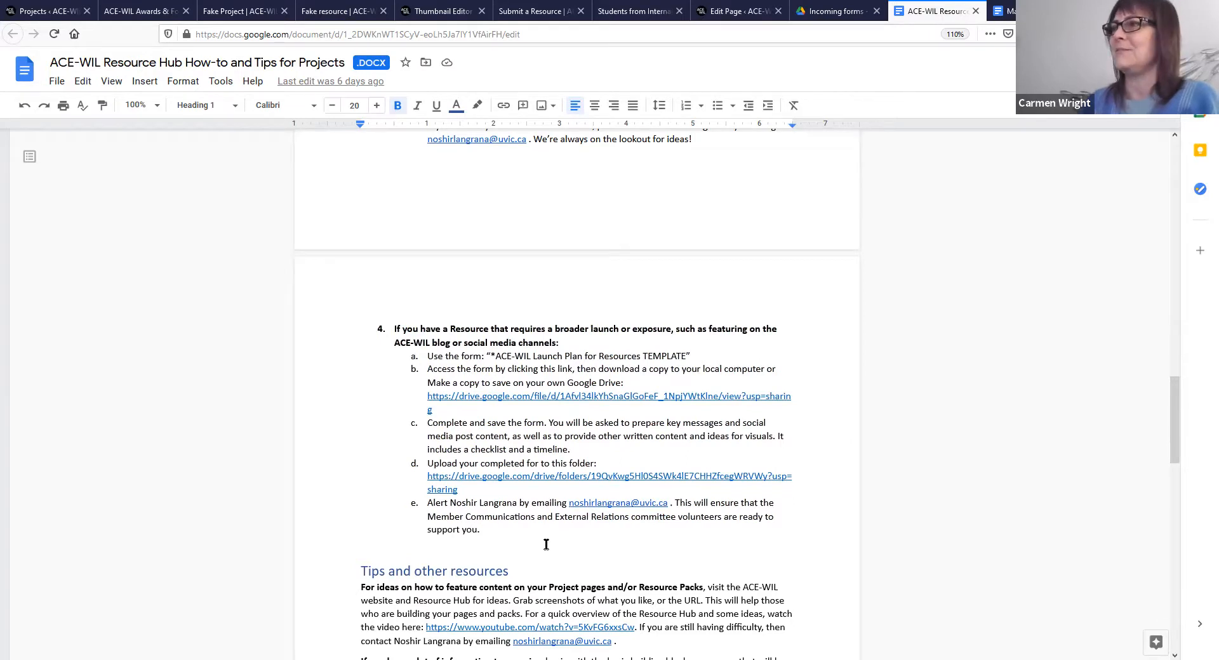
{"action": "scroll", "coordinate": [546, 544], "scroll_direction": "down", "scroll_amount": 2}
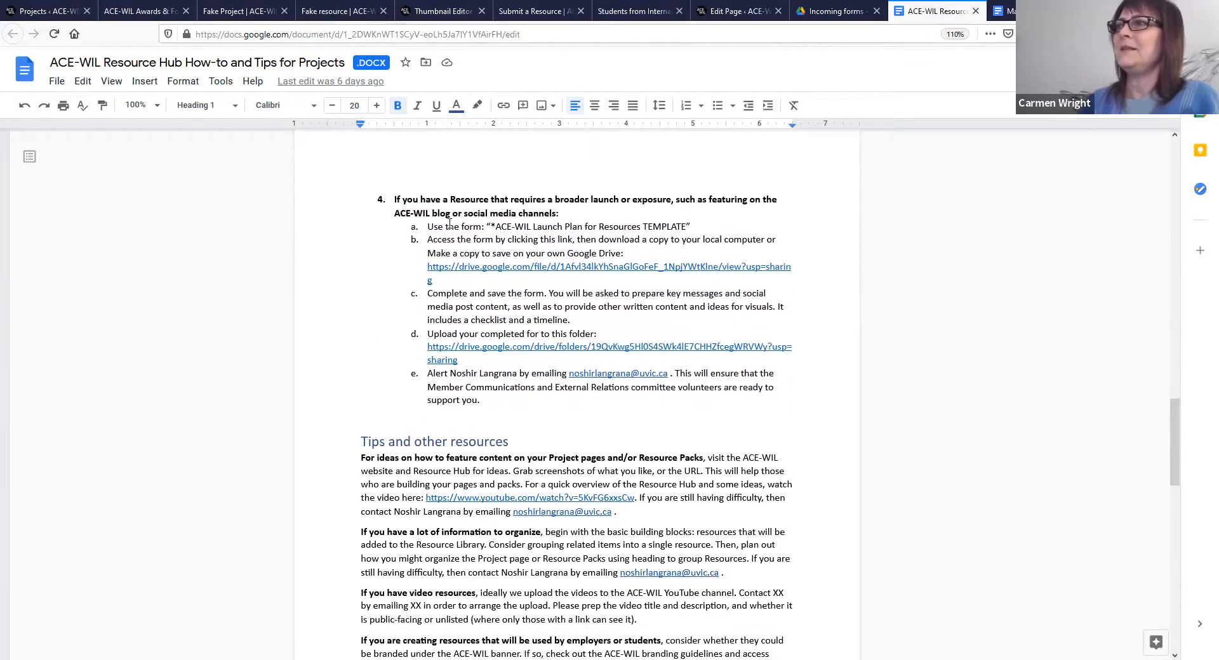
{"action": "left_click", "coordinate": [608, 211]}
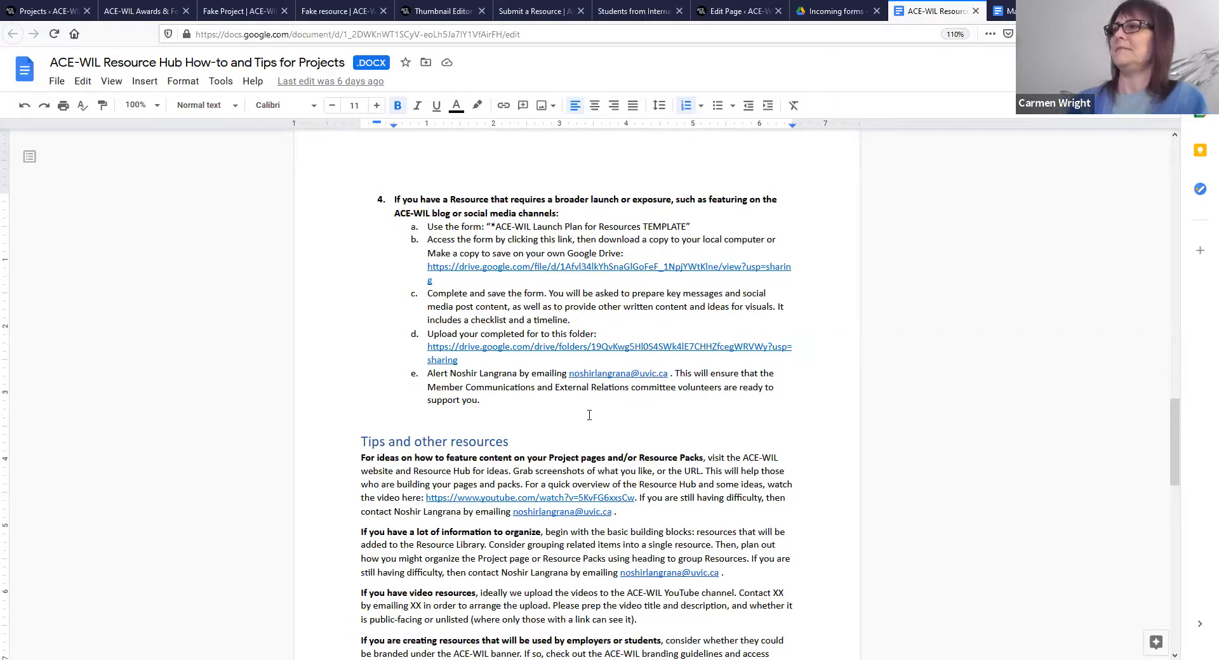
Step: Skim the tips on organizing information, videos, branding and images, and go back to the document's title
{"action": "scroll", "coordinate": [528, 489], "scroll_direction": "down", "scroll_amount": 4}
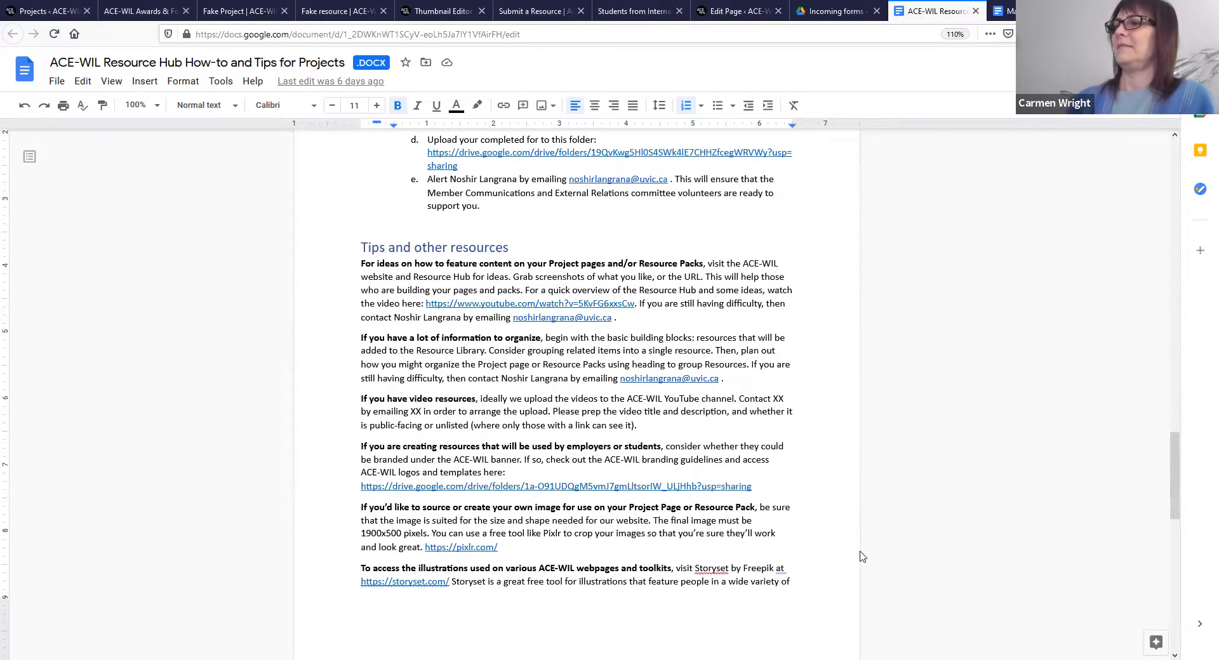
{"action": "scroll", "coordinate": [891, 557], "scroll_direction": "down", "scroll_amount": 3}
{"action": "scroll", "coordinate": [891, 557], "scroll_direction": "up", "scroll_amount": 15}
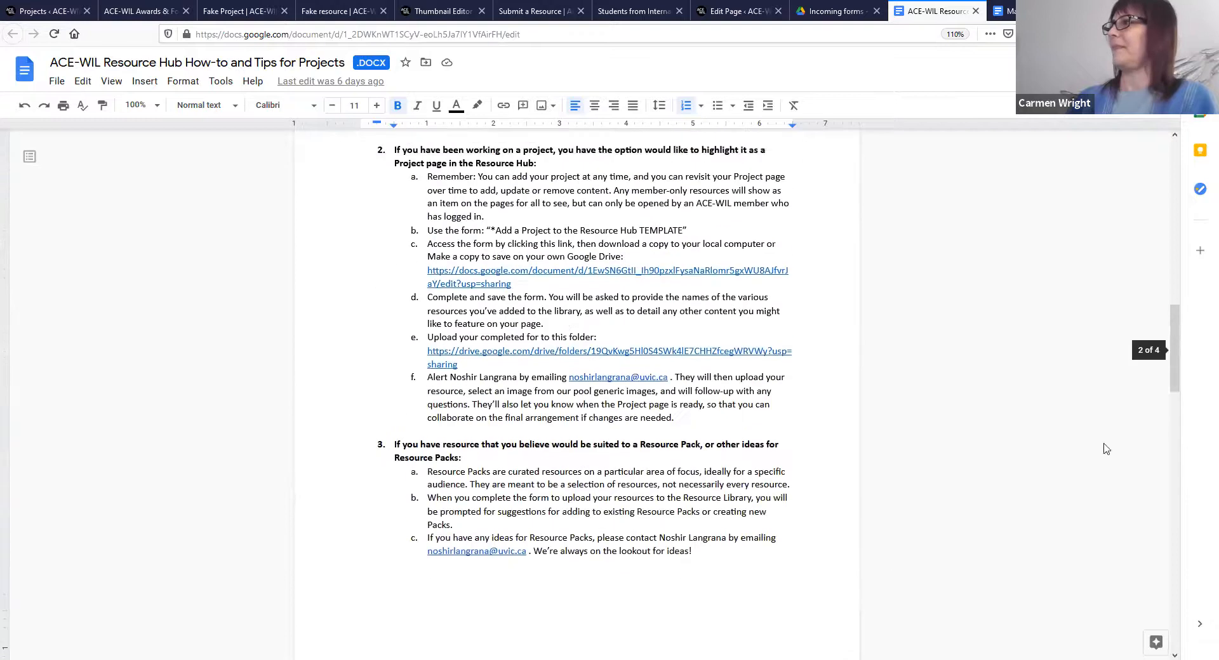
{"action": "left_click_drag", "start_coordinate": [1176, 311], "coordinate": [1182, 115]}
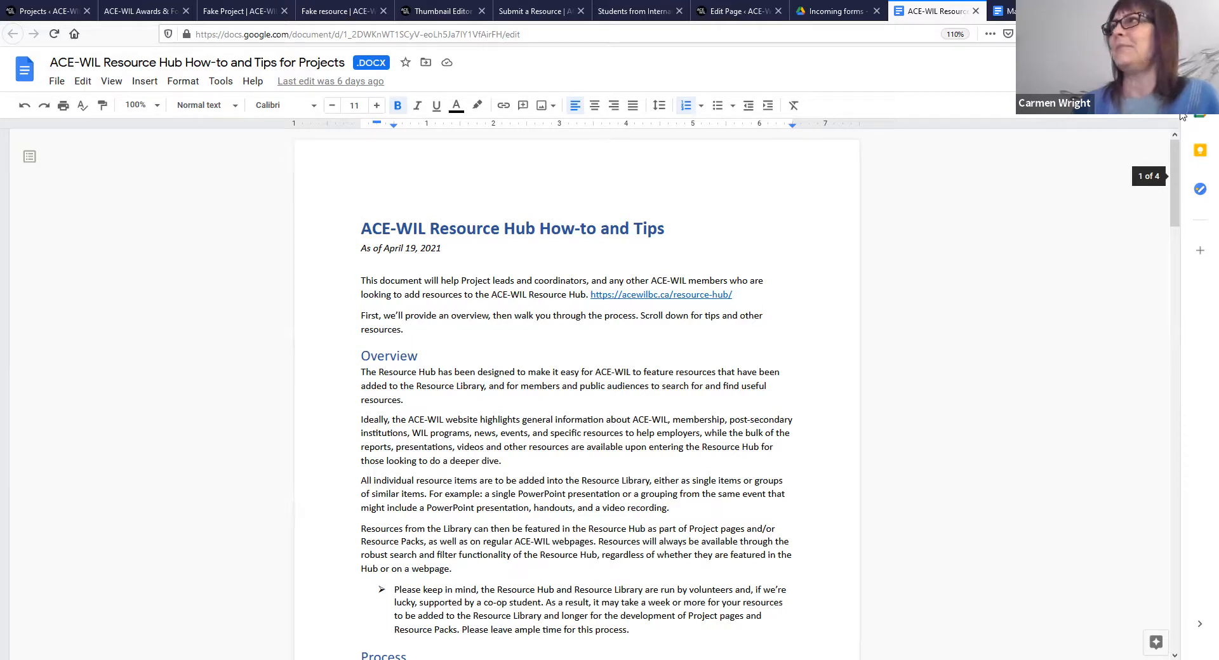
Step: Return to the Drive folder view and open Volunteer tools and how-to documents within ACE-WIL Communications Resources
{"action": "left_click", "coordinate": [828, 12]}
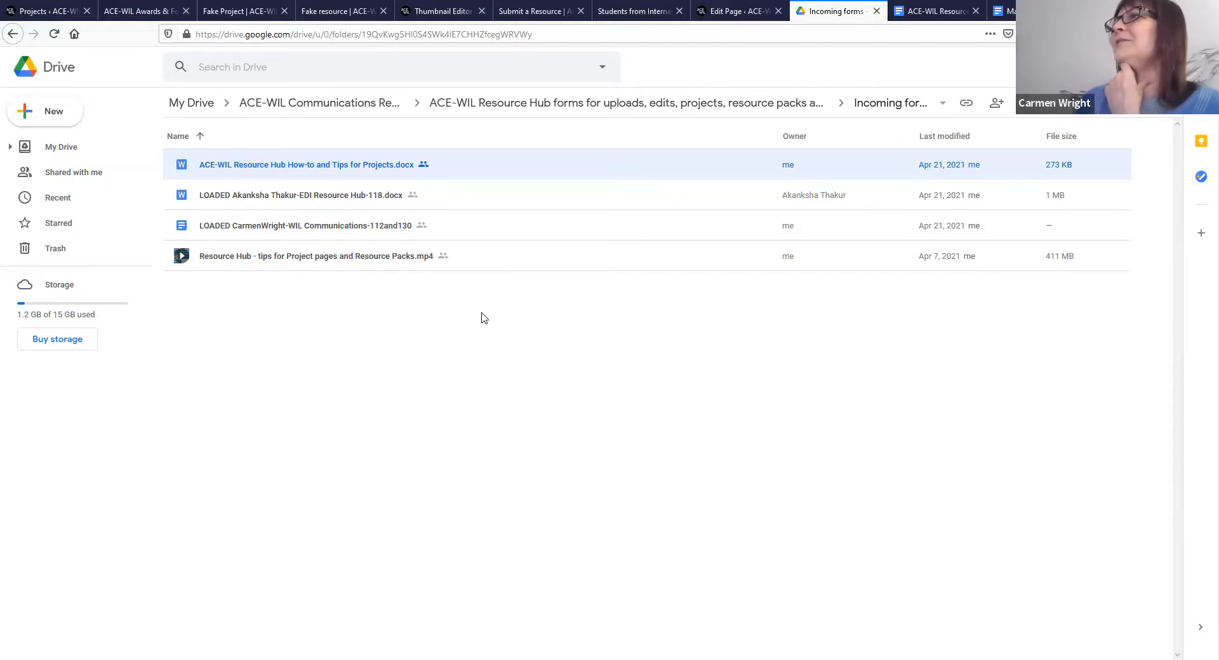
{"action": "left_click", "coordinate": [295, 111]}
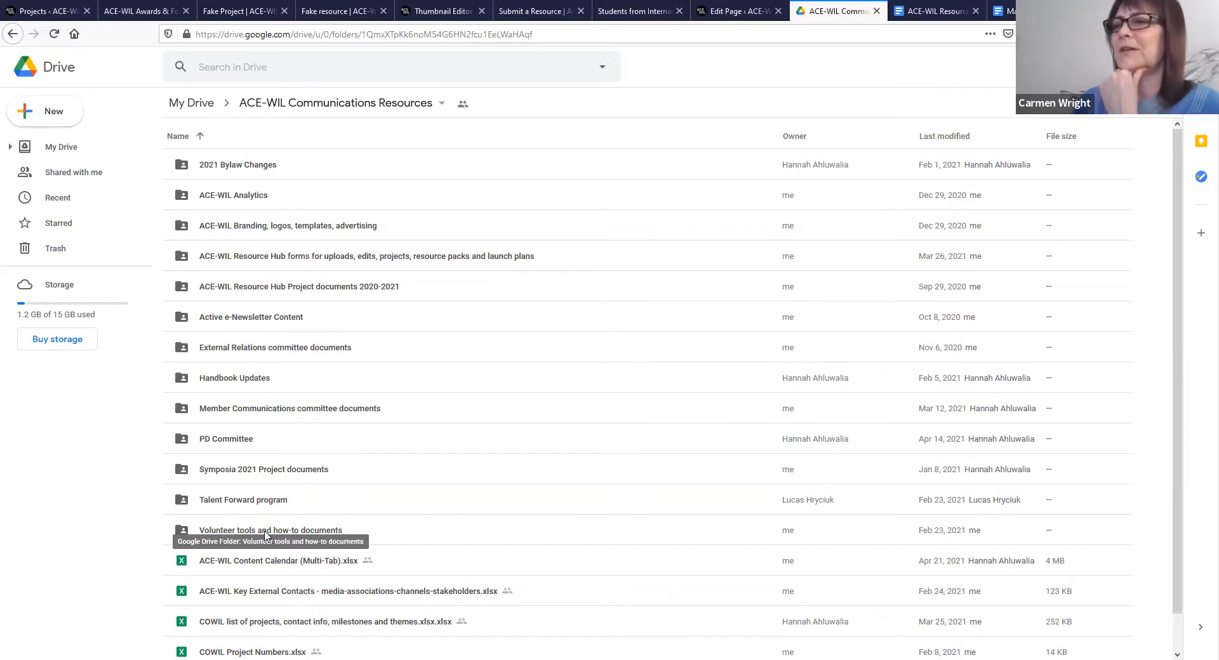
{"action": "double_click", "coordinate": [265, 531]}
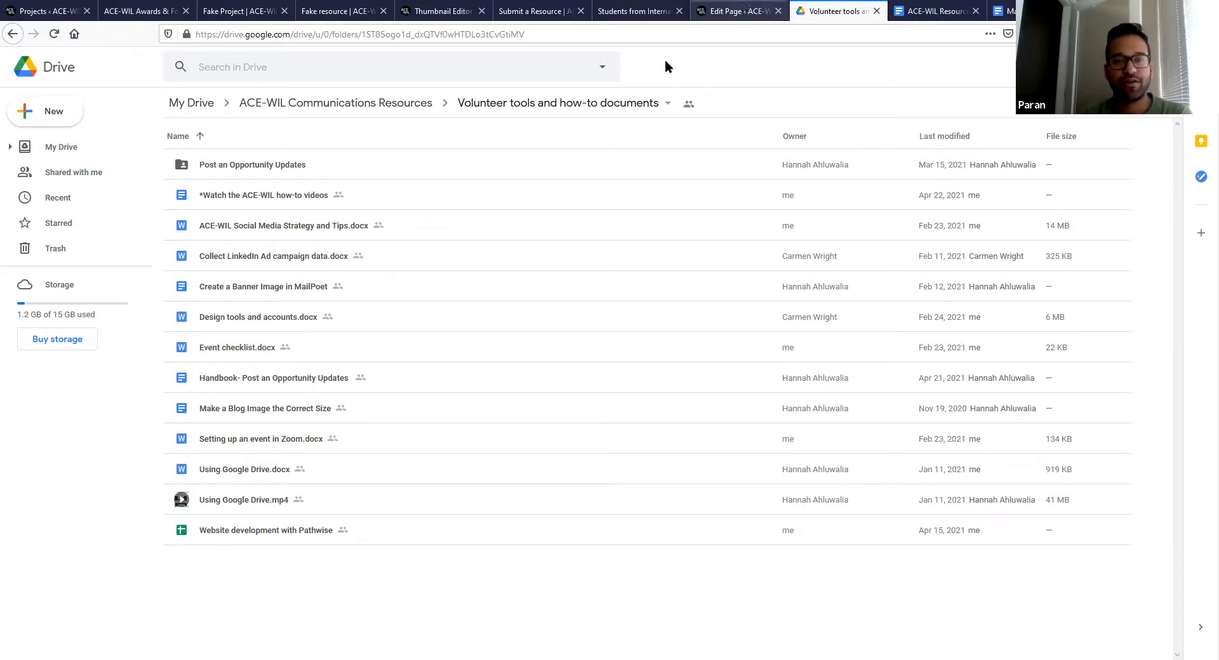
Step: In the ACE-WIL Resource Hub forms folder, check the sharing settings of the Add a Project to the Resource Hub TEMPLATE and close them
{"action": "left_click", "coordinate": [356, 109]}
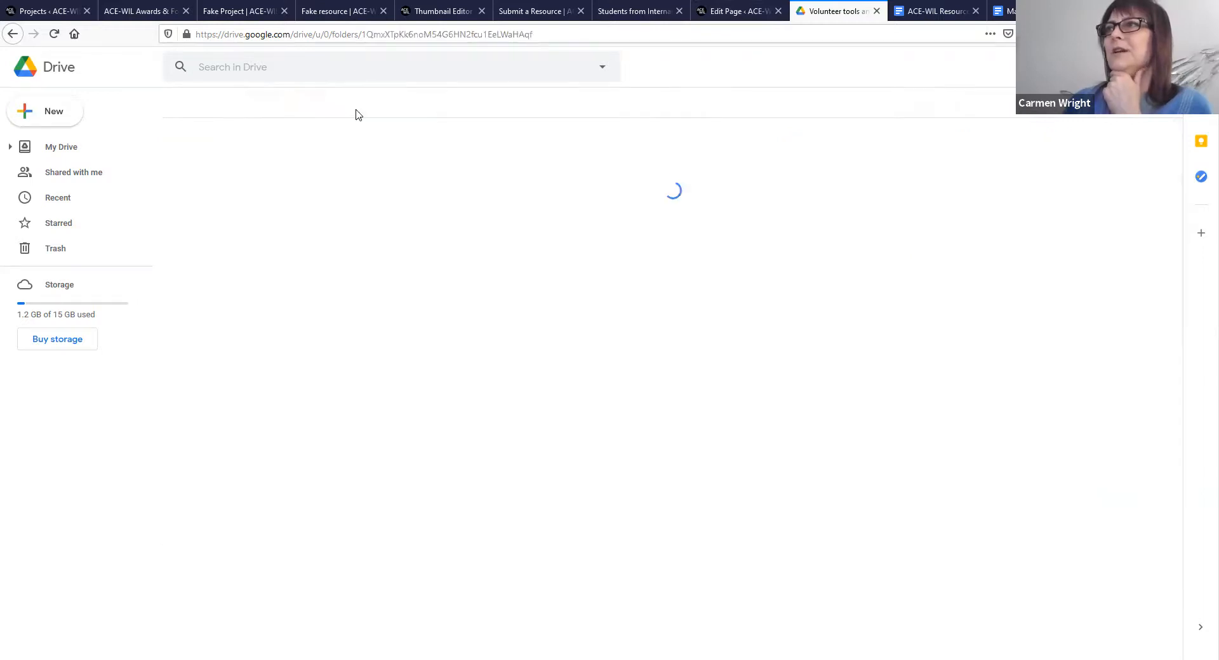
{"action": "double_click", "coordinate": [310, 254]}
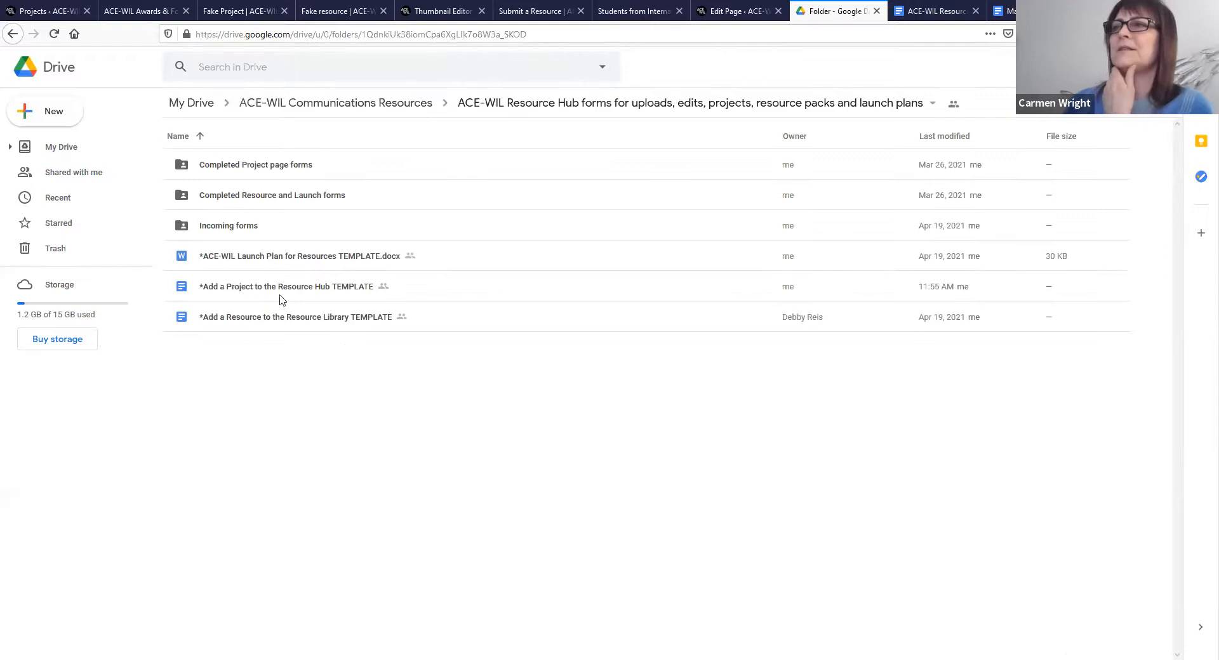
{"action": "left_click", "coordinate": [315, 293]}
{"action": "right_click", "coordinate": [315, 293]}
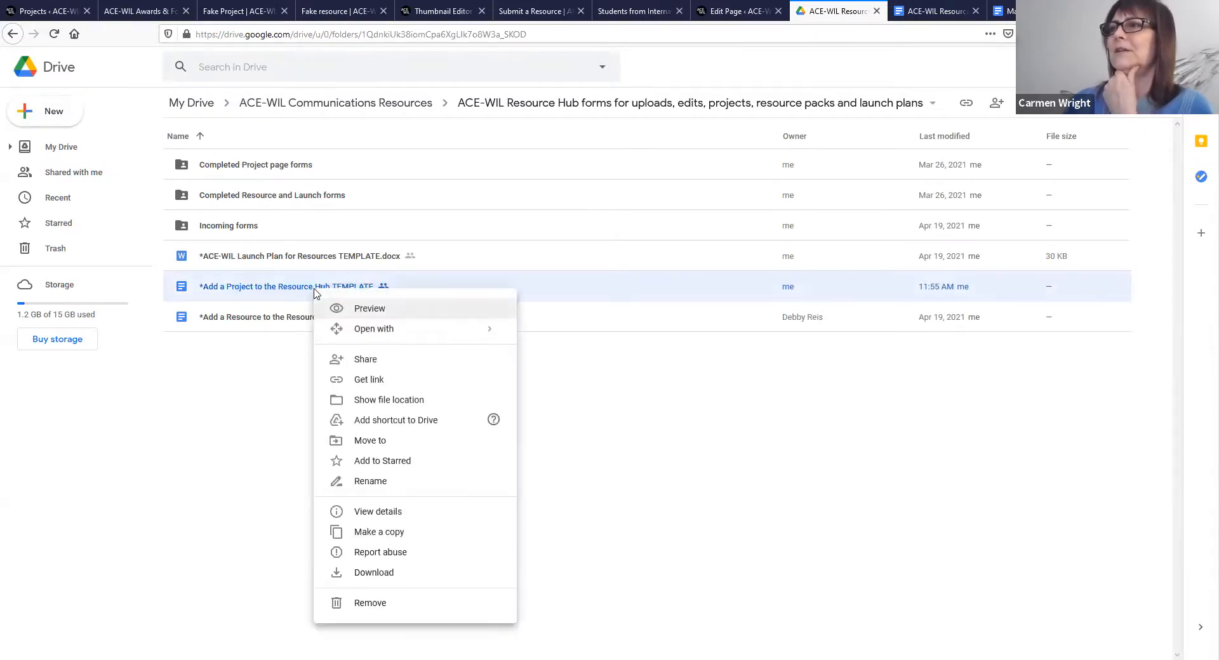
{"action": "left_click", "coordinate": [363, 359]}
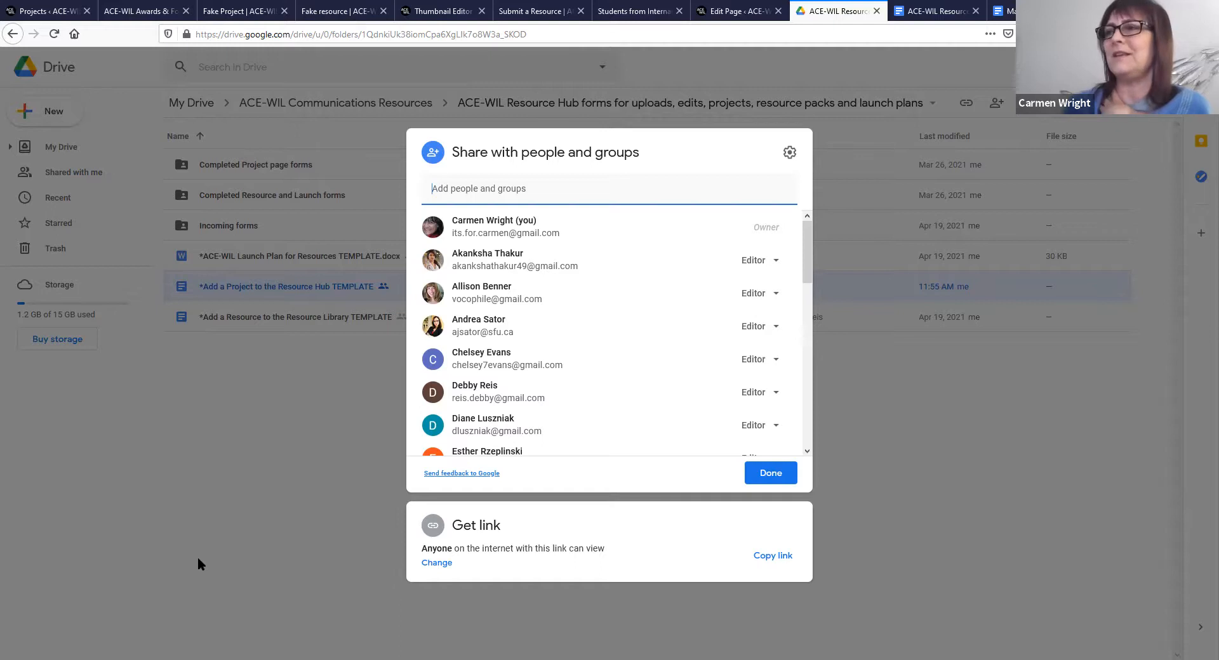
{"action": "left_click", "coordinate": [222, 518]}
{"action": "left_click", "coordinate": [222, 519]}
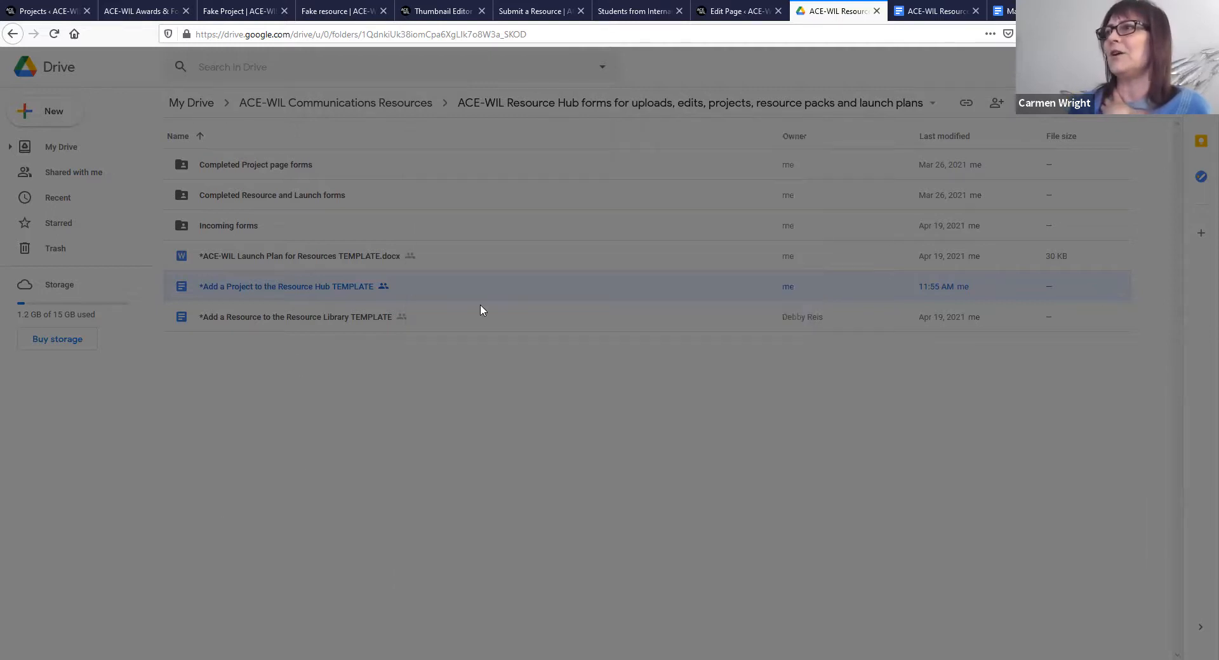
Step: In the Incoming forms folder, rename the how-to and tips document to "*ACE-WIL Resource Hub How-to and Tips for Projects.docx"
{"action": "left_click", "coordinate": [244, 227]}
{"action": "double_click", "coordinate": [243, 227]}
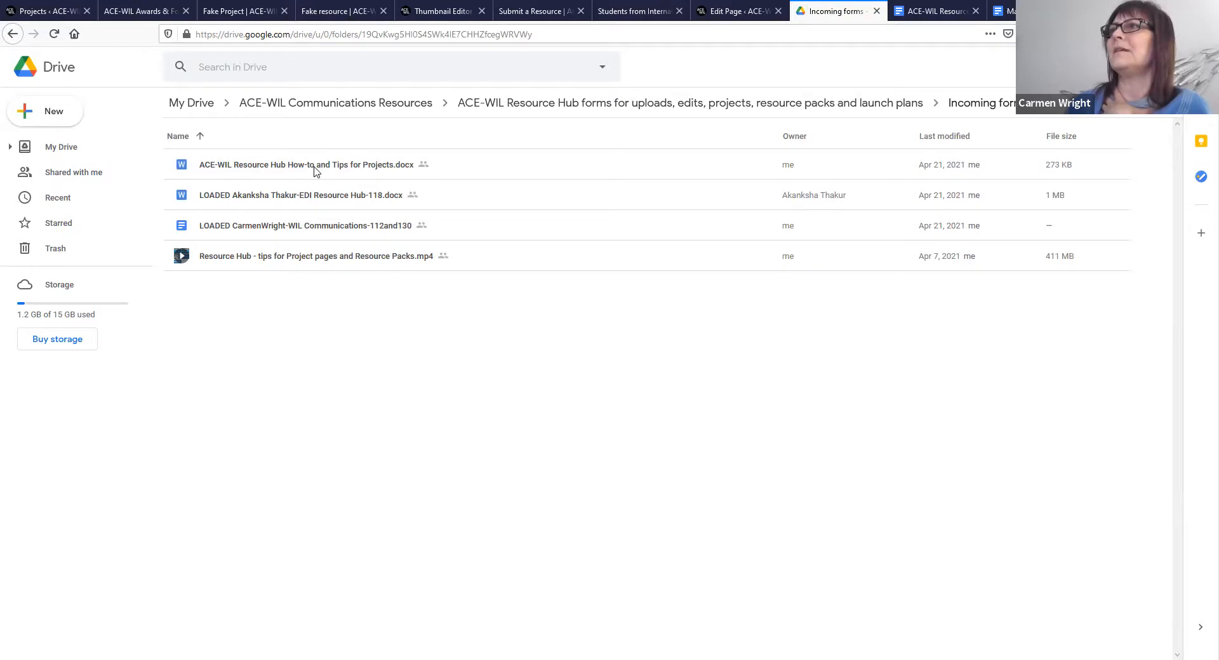
{"action": "left_click", "coordinate": [457, 168]}
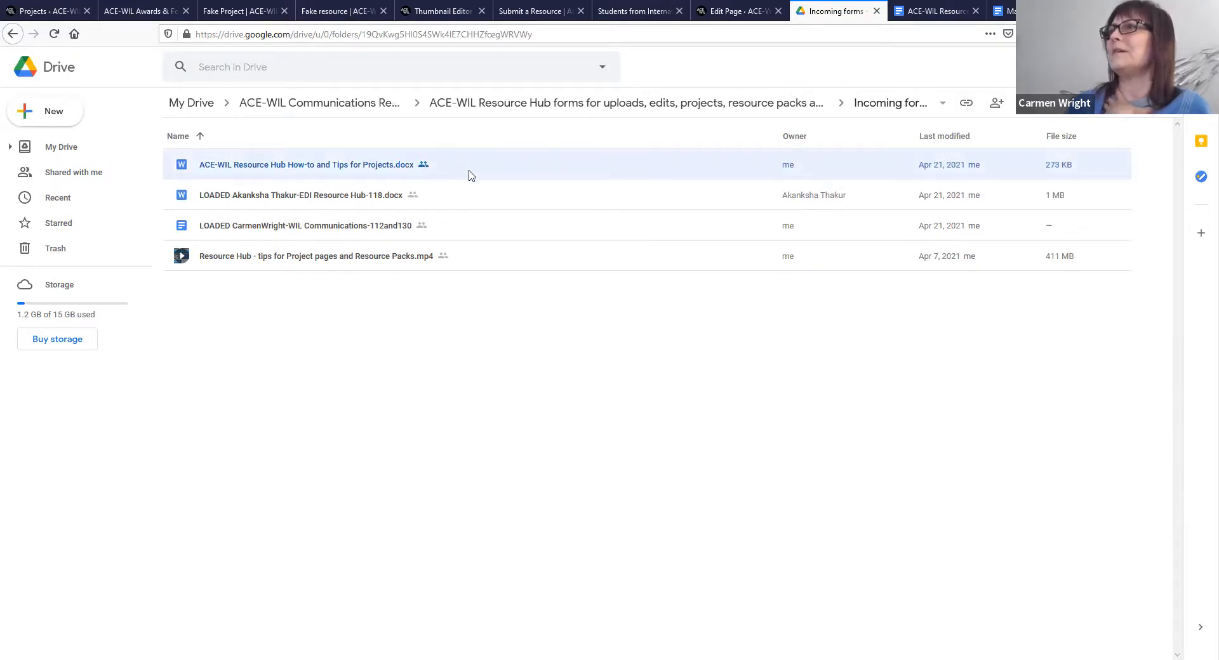
{"action": "right_click", "coordinate": [469, 176]}
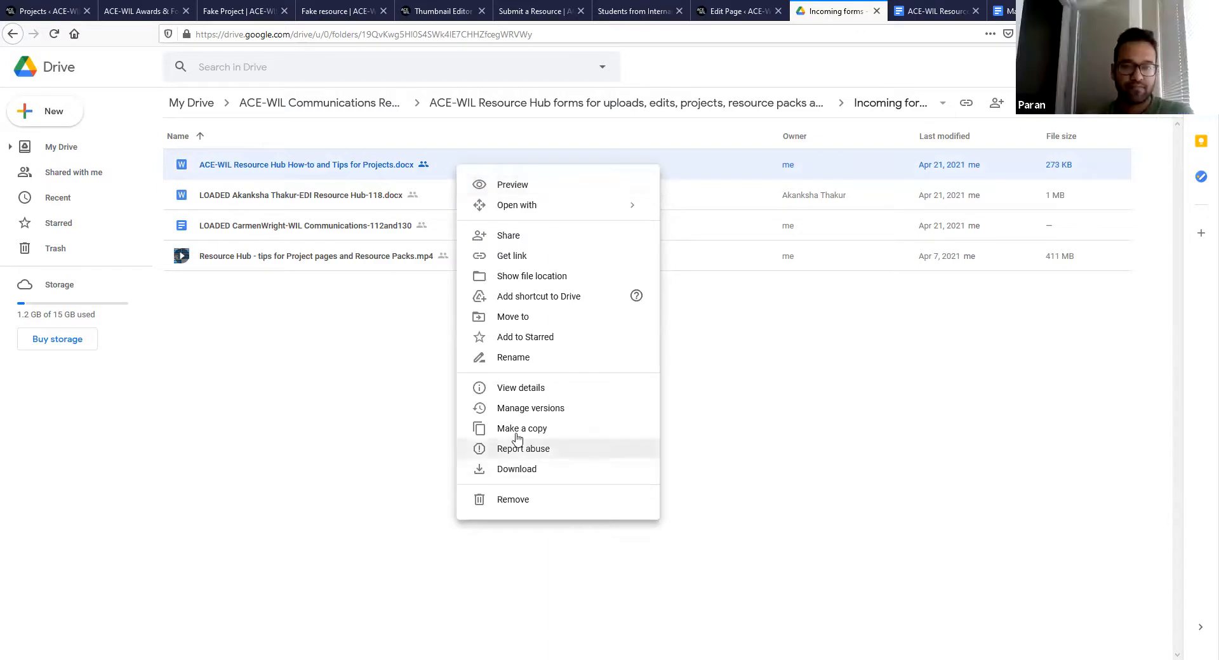
{"action": "left_click", "coordinate": [521, 360]}
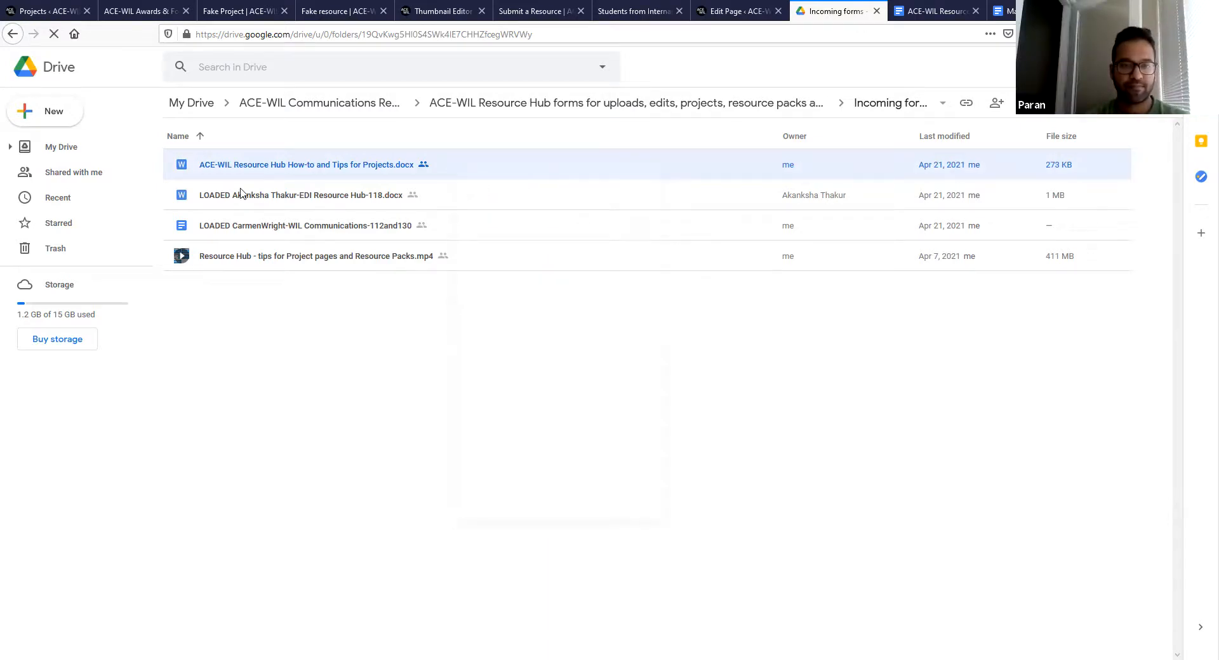
{"action": "left_click", "coordinate": [515, 355]}
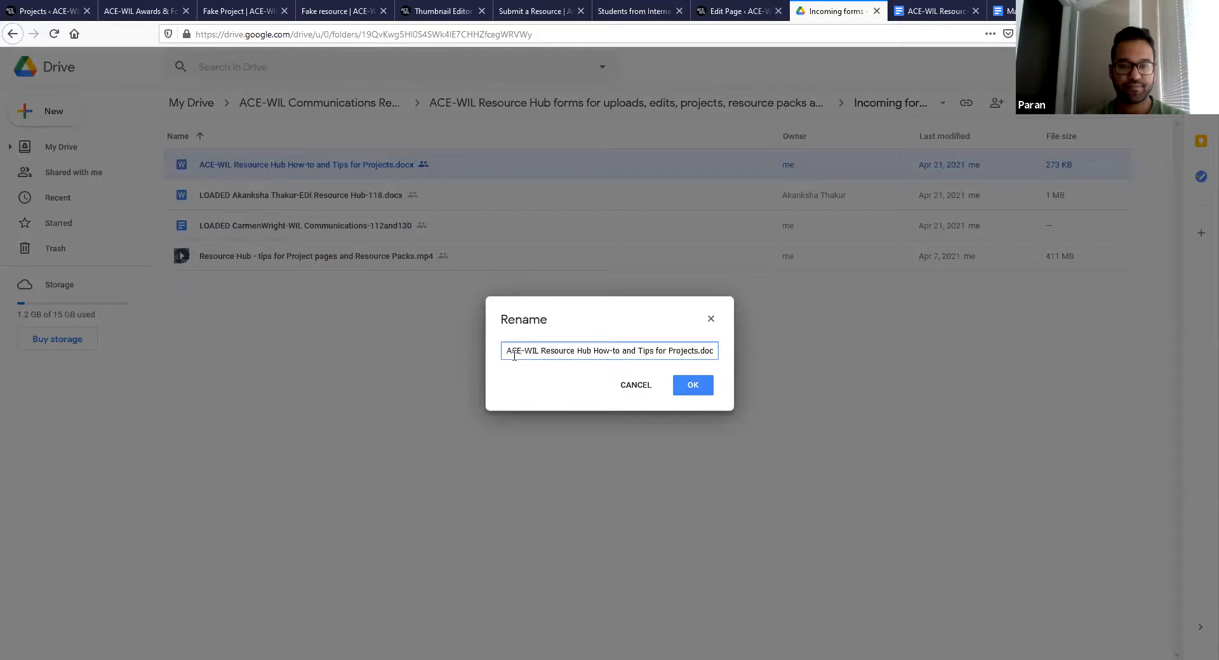
{"action": "type", "text": "*"}
{"action": "left_click", "coordinate": [693, 385]}
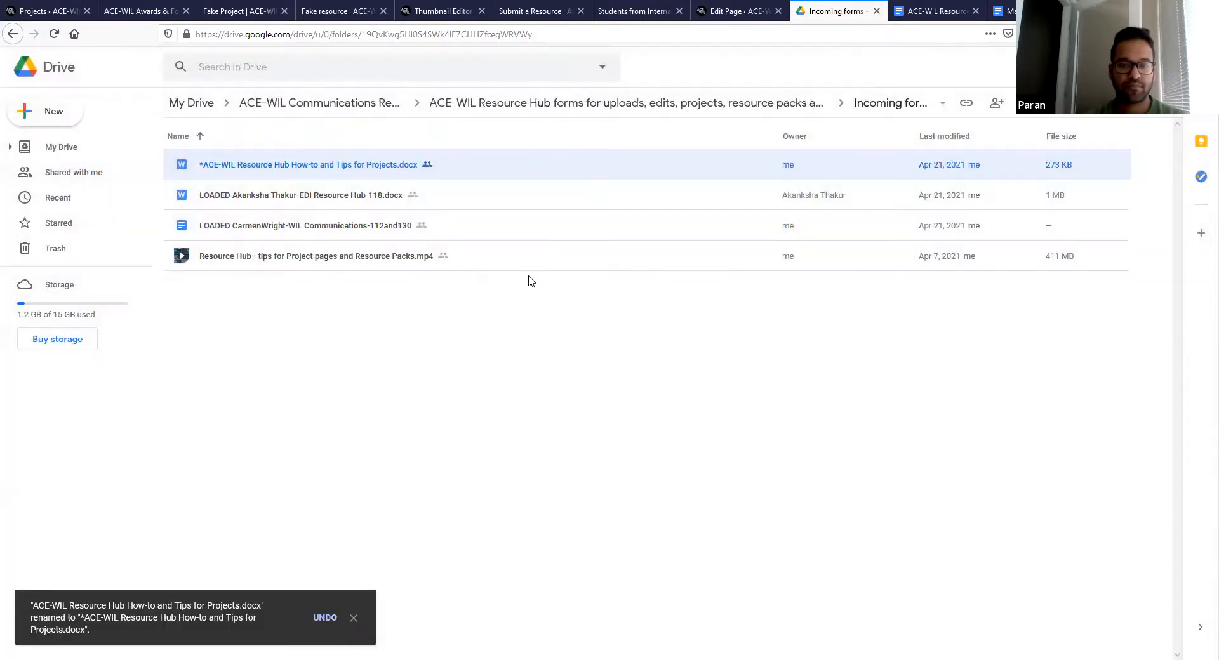
Step: Rename the MP4 video to "*Resource Hub - tips for Project pages and Resource Packs.mp4" and dismiss the notification
{"action": "left_click", "coordinate": [479, 261]}
{"action": "right_click", "coordinate": [479, 261]}
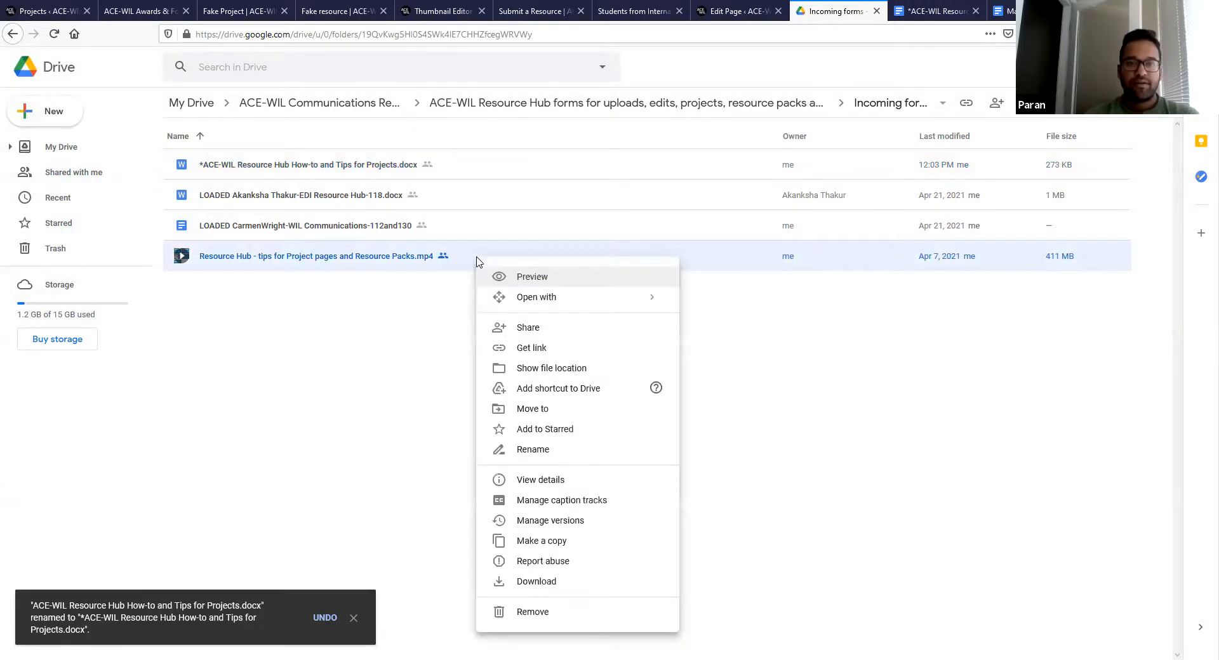
{"action": "left_click", "coordinate": [544, 452]}
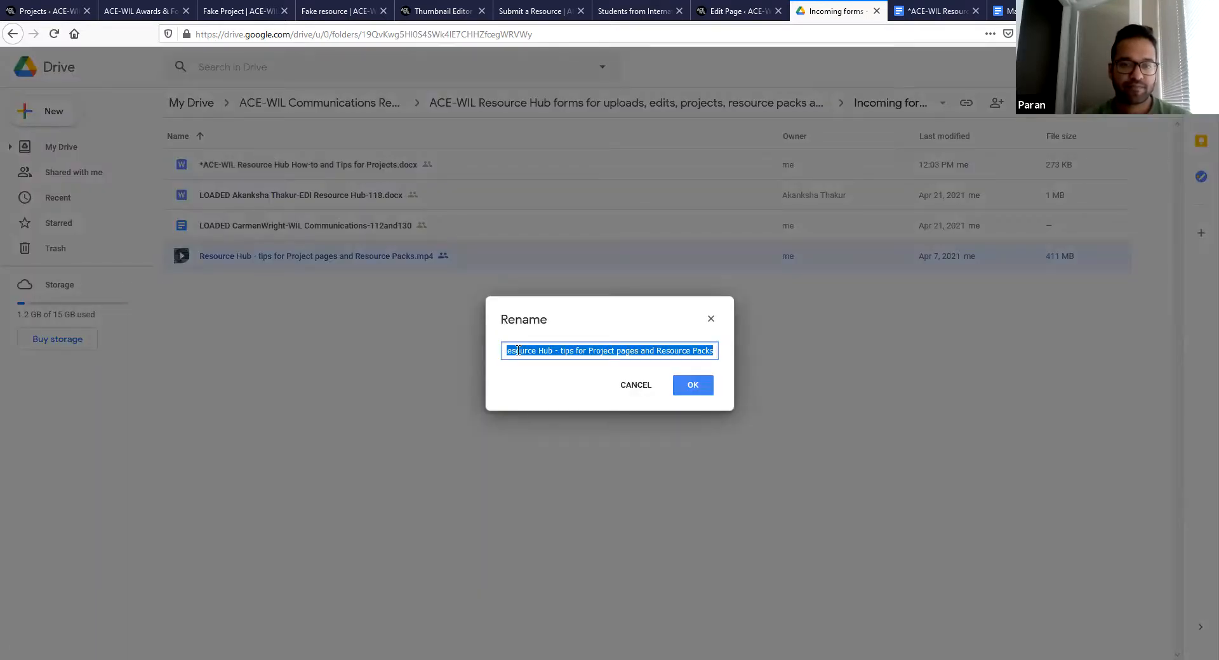
{"action": "left_click", "coordinate": [531, 351]}
{"action": "key", "text": "Home"}
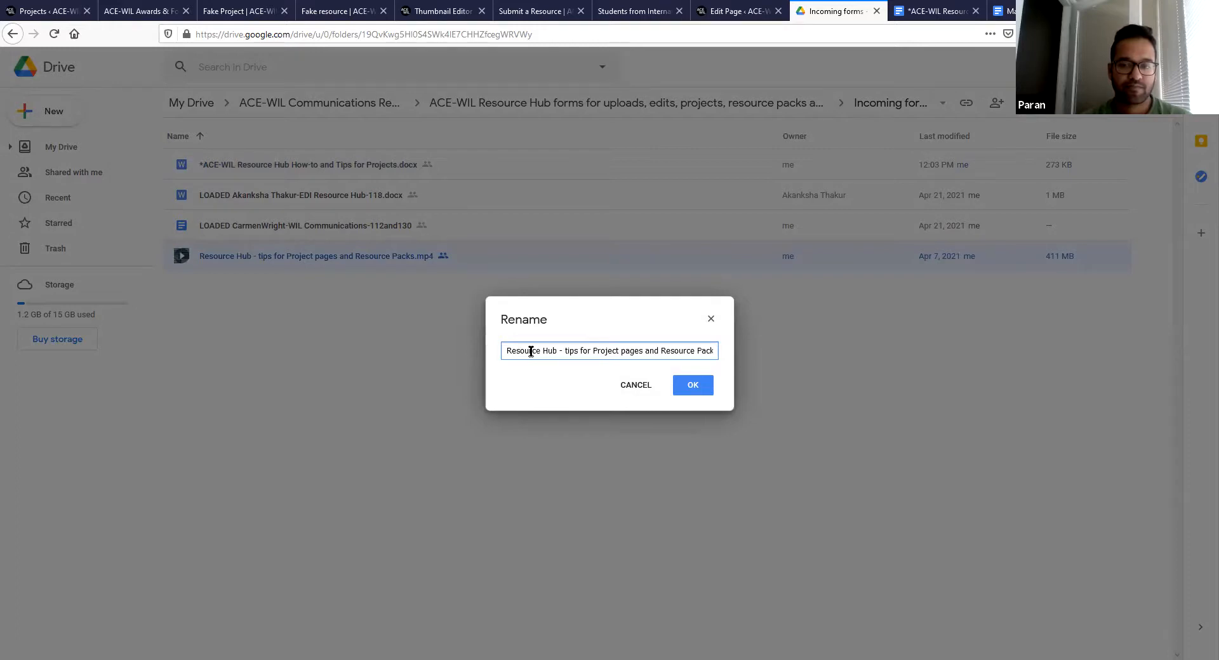
{"action": "type", "text": "*"}
{"action": "left_click", "coordinate": [692, 384]}
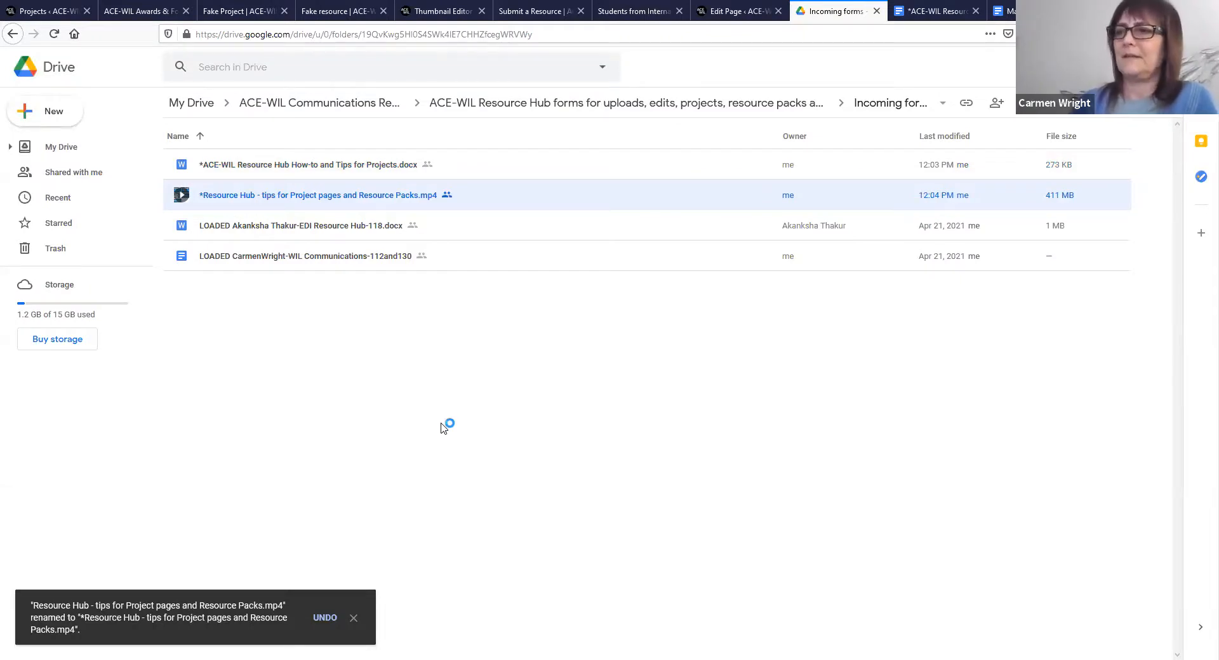
{"action": "left_click", "coordinate": [354, 618]}
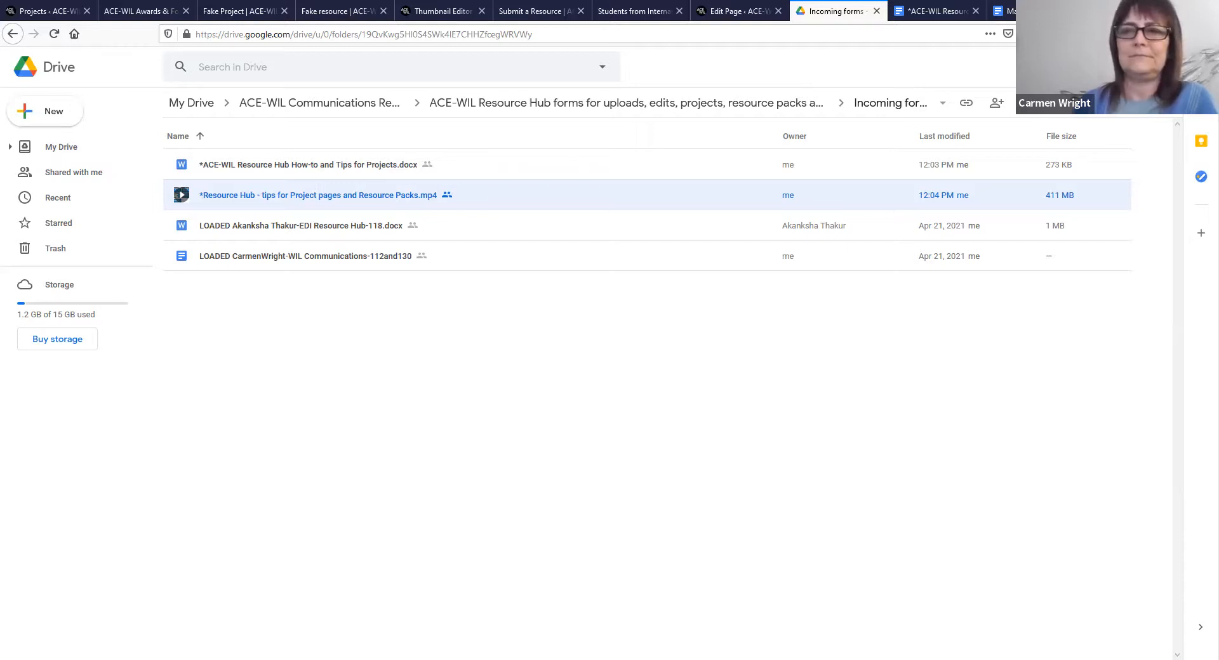